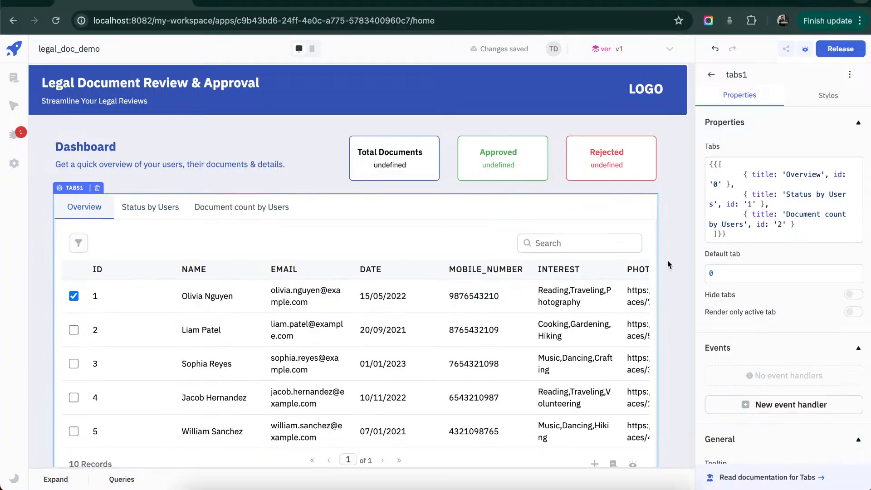
- Run the getDocCount query to fill the dashboard's Total Documents, Approved and Rejected figures
{"action": "left_click", "coordinate": [670, 258]}
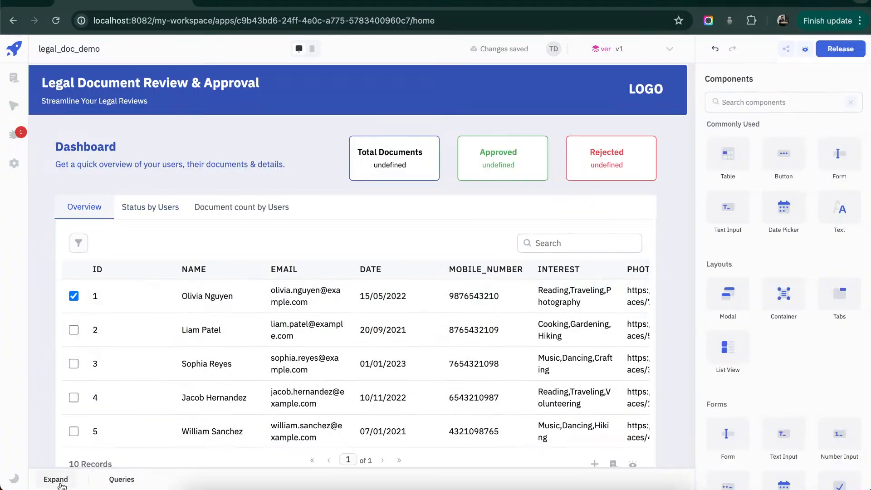
{"action": "left_click", "coordinate": [55, 479]}
{"action": "scroll", "coordinate": [143, 351], "scroll_direction": "down", "scroll_amount": 3}
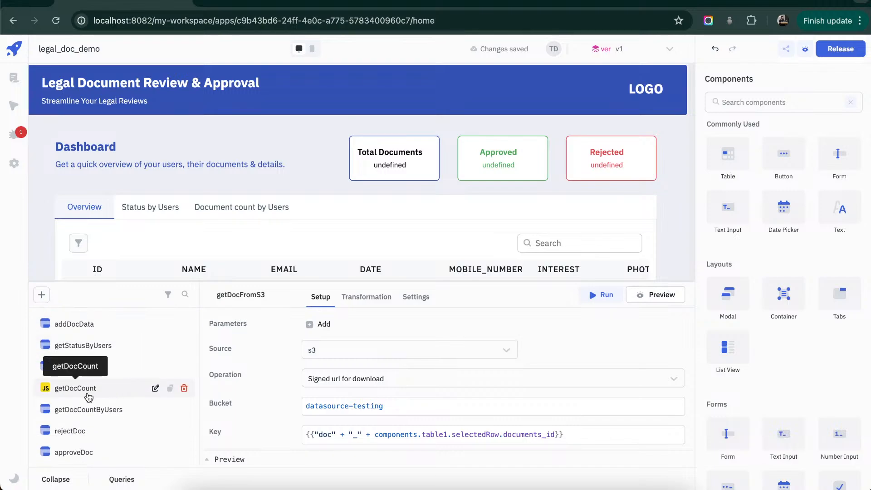
{"action": "left_click", "coordinate": [136, 389]}
{"action": "left_click", "coordinate": [614, 296]}
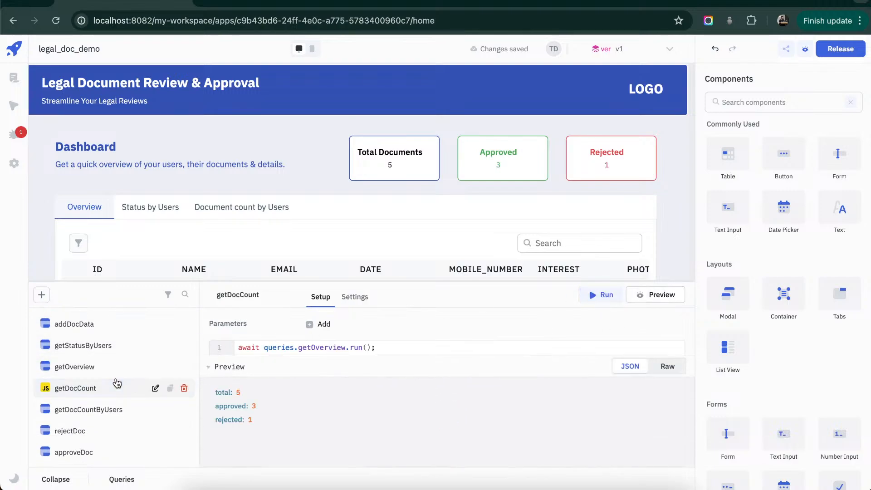
- Look through the app's list of queries from getDocFromS3 to addUser, and collapse the query list
{"action": "scroll", "coordinate": [119, 383], "scroll_direction": "down", "scroll_amount": 1}
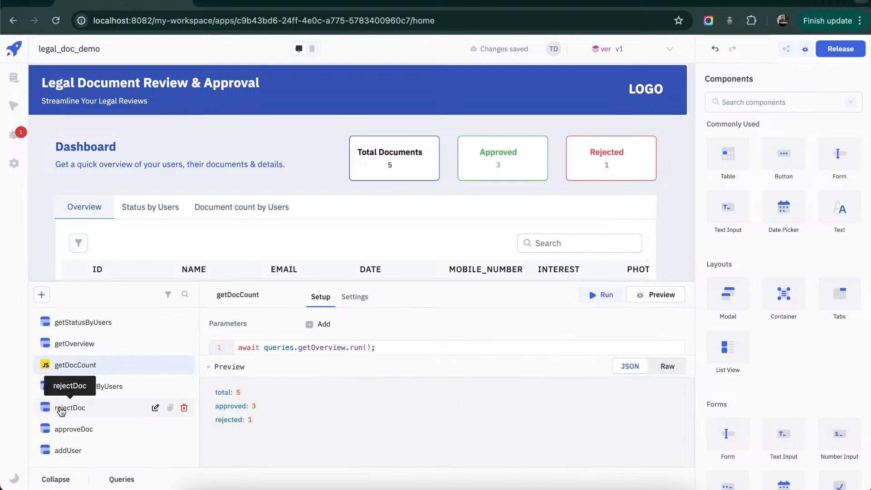
{"action": "scroll", "coordinate": [69, 385], "scroll_direction": "up", "scroll_amount": 5}
{"action": "scroll", "coordinate": [99, 389], "scroll_direction": "down", "scroll_amount": 1}
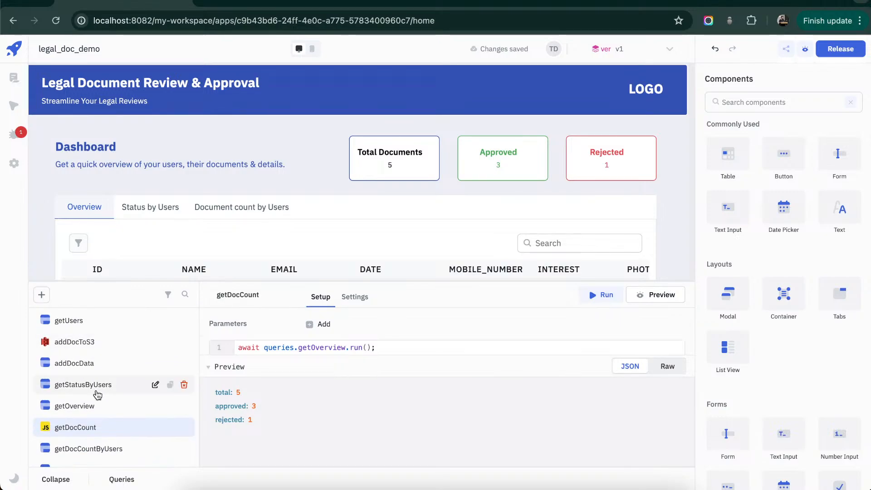
{"action": "scroll", "coordinate": [108, 362], "scroll_direction": "up", "scroll_amount": 1}
{"action": "mouse_move", "coordinate": [98, 322]}
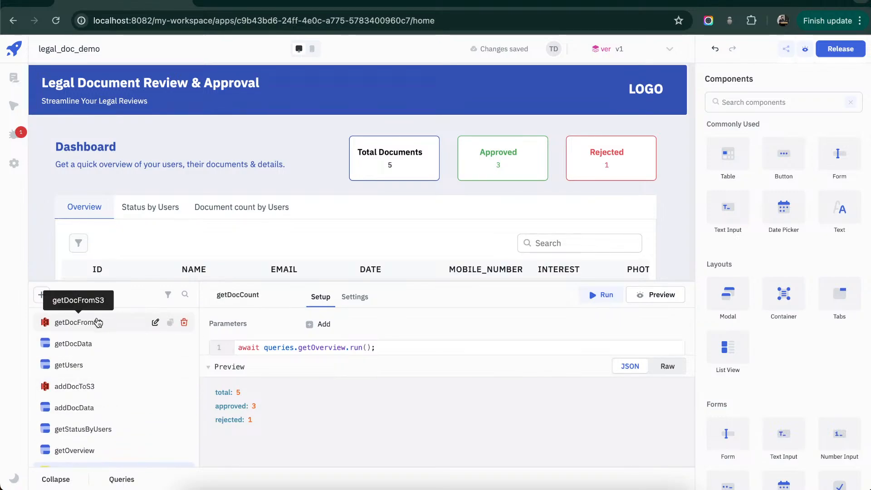
{"action": "scroll", "coordinate": [91, 354], "scroll_direction": "down", "scroll_amount": 4}
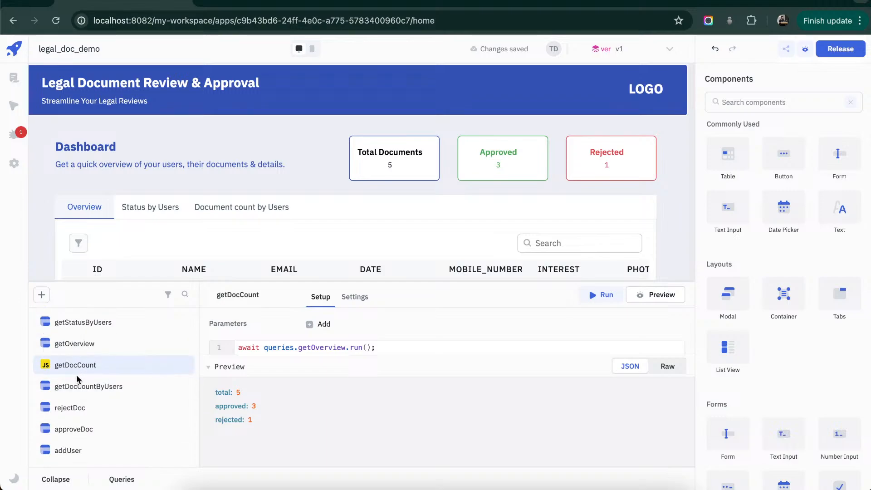
{"action": "left_click", "coordinate": [55, 480]}
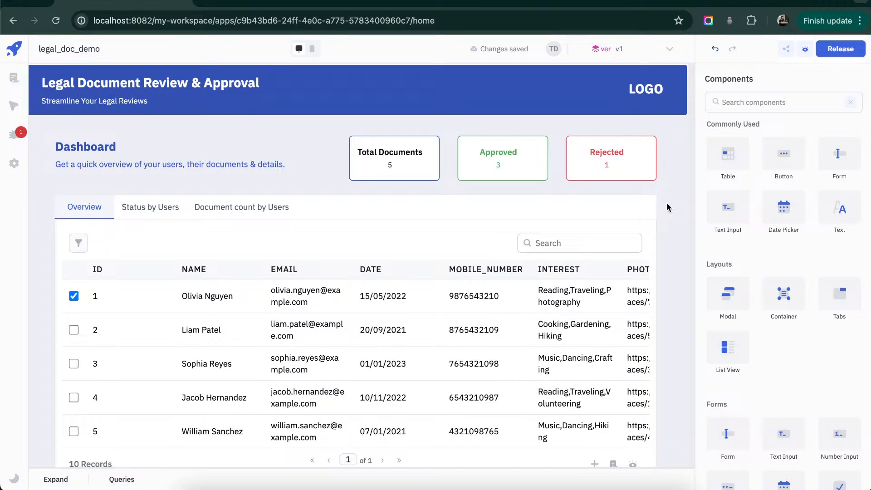
- Show the first listed user's document statuses under Status by Users and widen the table's status count column
{"action": "scroll", "coordinate": [80, 250], "scroll_direction": "down", "scroll_amount": 1}
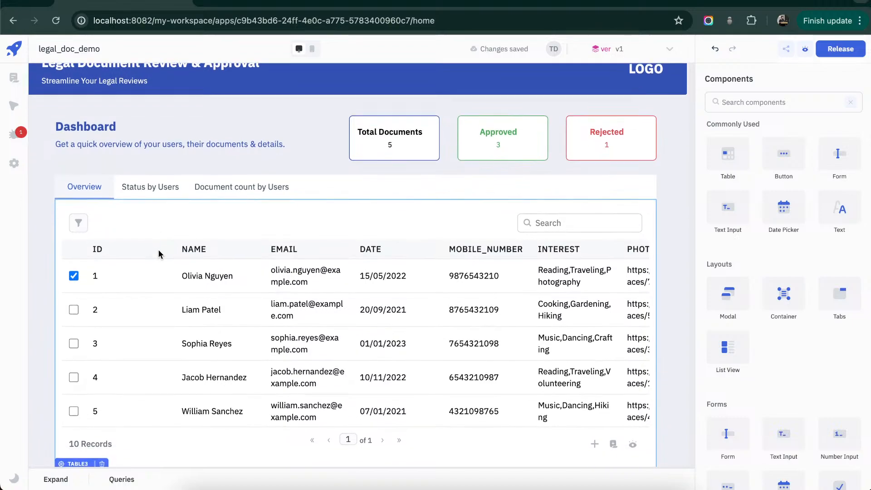
{"action": "left_click", "coordinate": [146, 188]}
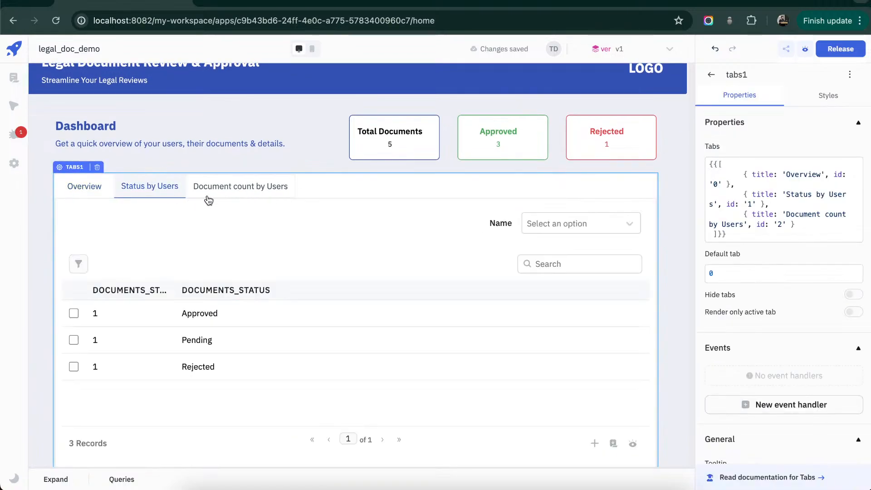
{"action": "left_click", "coordinate": [627, 224]}
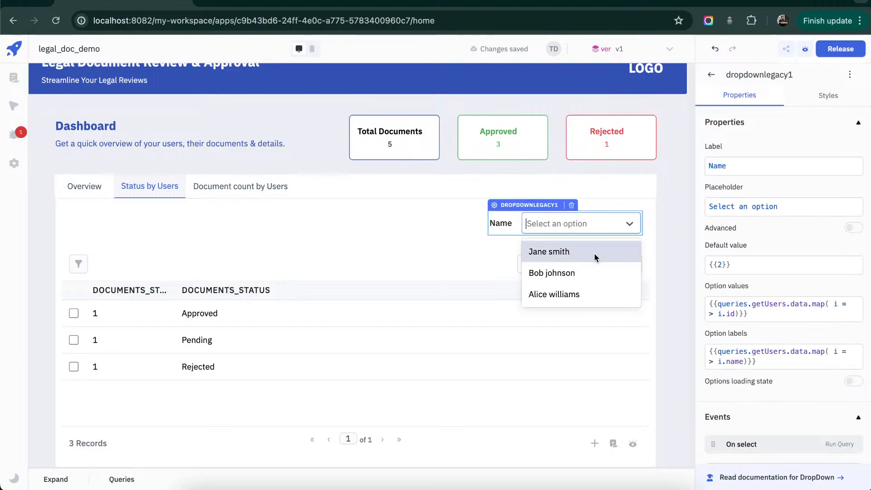
{"action": "left_click", "coordinate": [585, 253]}
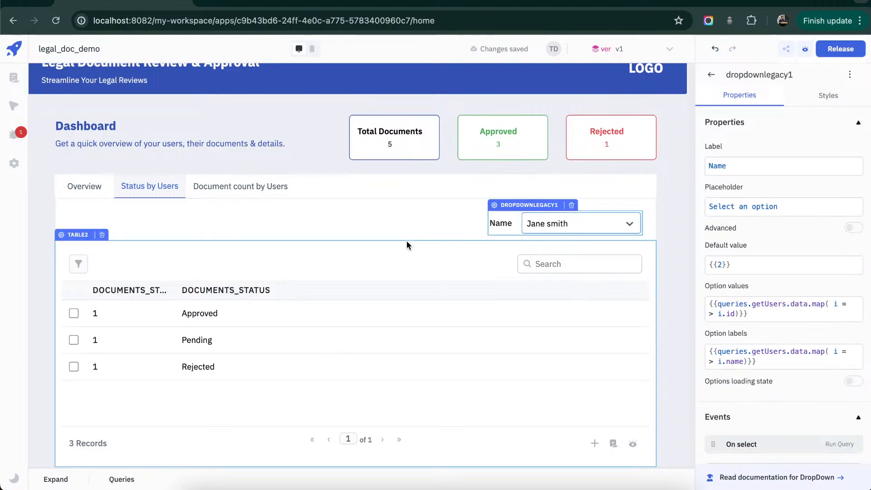
{"action": "left_click_drag", "start_coordinate": [175, 290], "coordinate": [226, 292]}
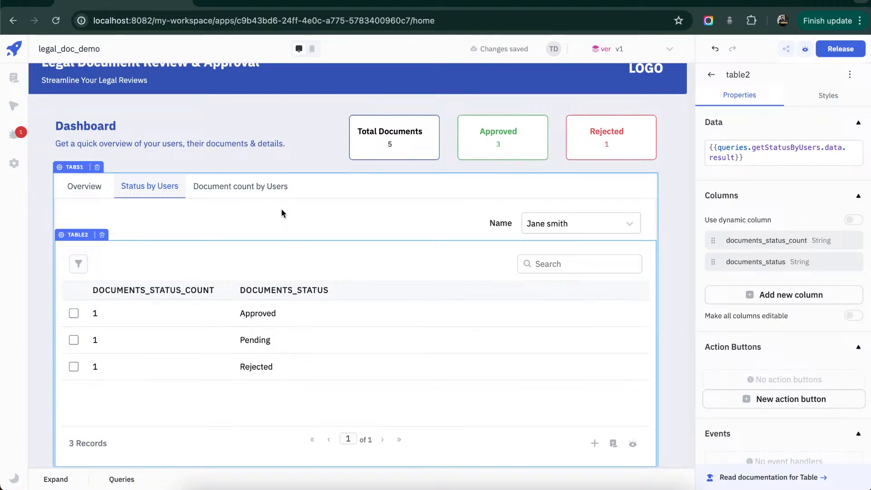
- Compare the dashboard's Document count by Users and Status by Users views, ending on the Overview table
{"action": "left_click", "coordinate": [246, 188]}
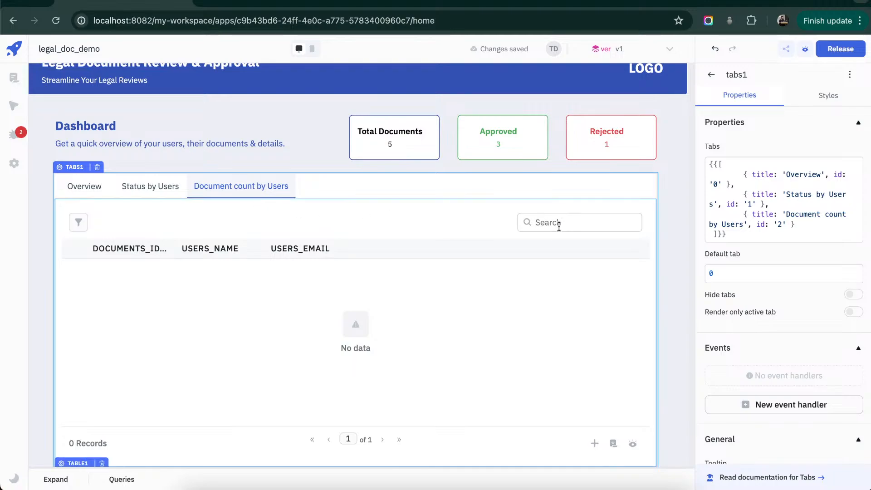
{"action": "left_click", "coordinate": [166, 195]}
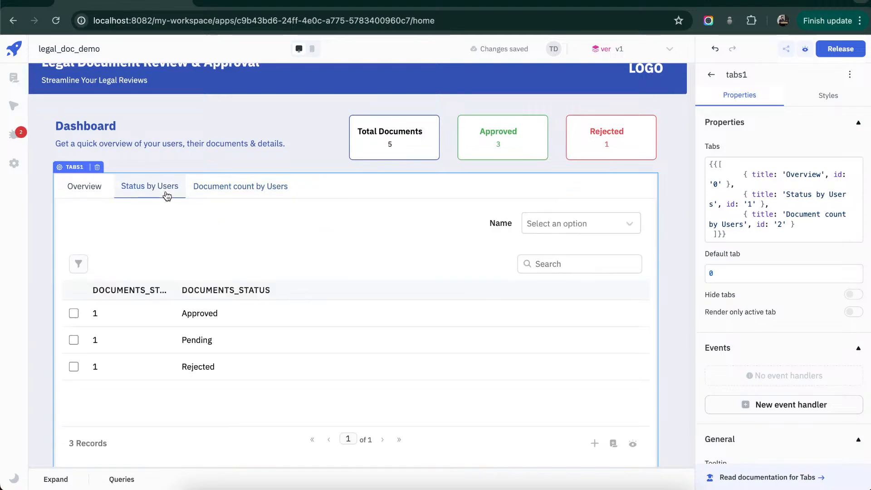
{"action": "left_click", "coordinate": [270, 199]}
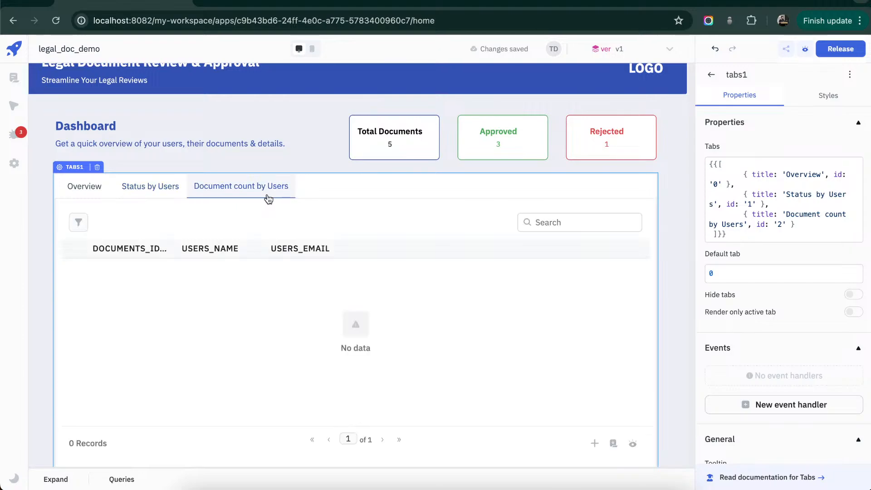
{"action": "left_click", "coordinate": [158, 188]}
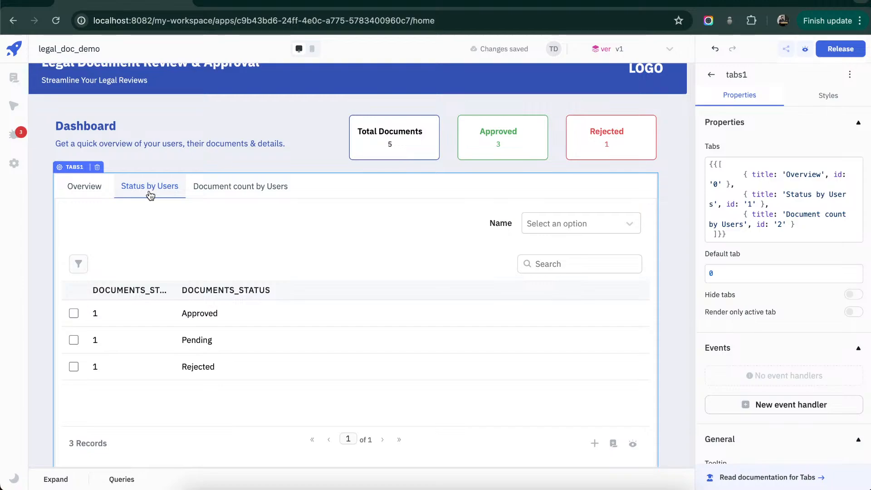
{"action": "left_click", "coordinate": [91, 182]}
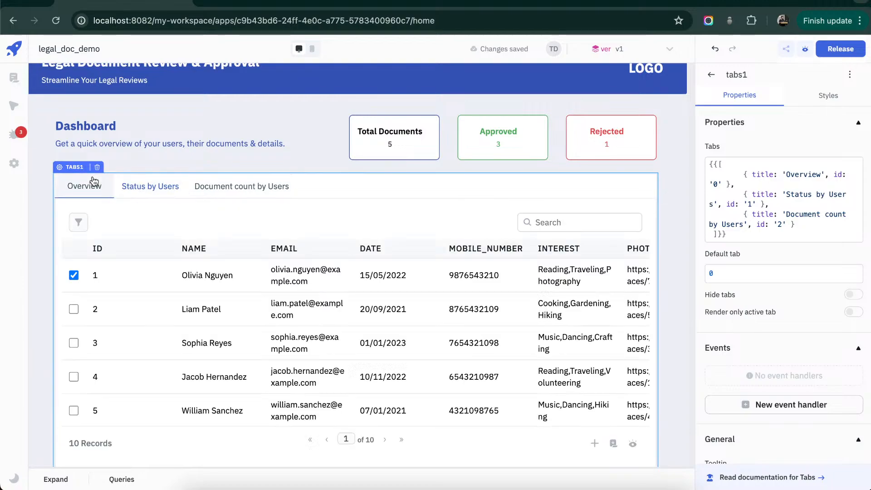
- Open the Manage Users page and view its header and users table
{"action": "left_click", "coordinate": [19, 74]}
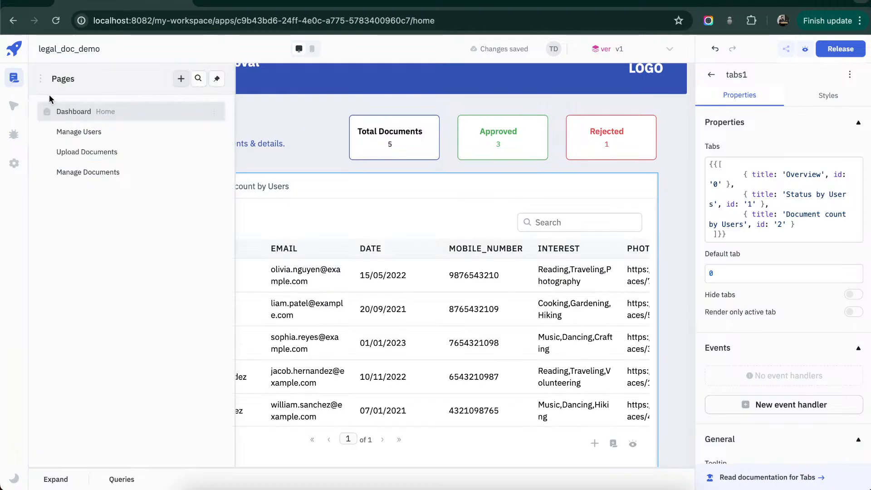
{"action": "left_click", "coordinate": [87, 132]}
{"action": "left_click", "coordinate": [450, 126]}
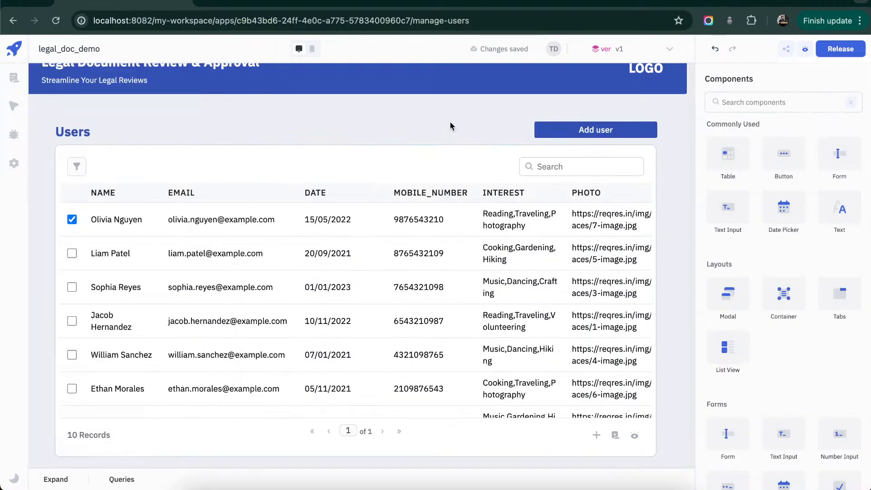
{"action": "scroll", "coordinate": [450, 122], "scroll_direction": "up", "scroll_amount": 1}
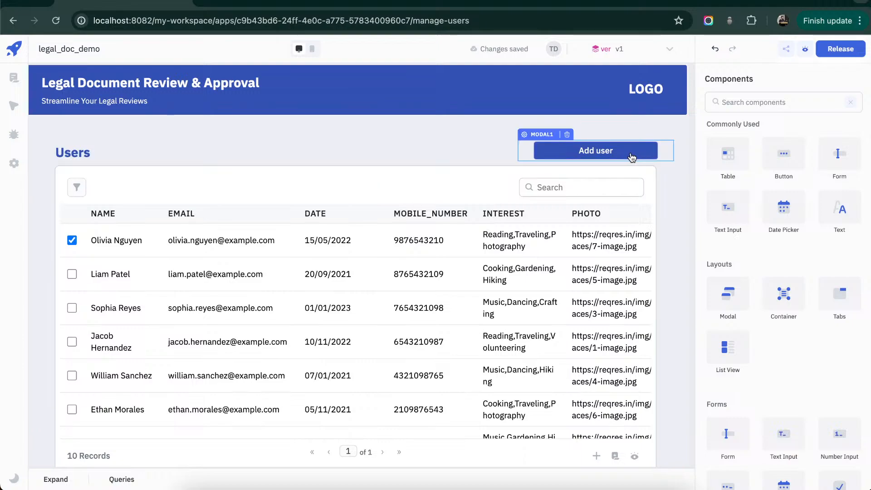
- Inspect the Name and Email fields of the Add user form, close it unsubmitted, and look through the users table
{"action": "left_click", "coordinate": [614, 156]}
{"action": "left_click", "coordinate": [393, 138]}
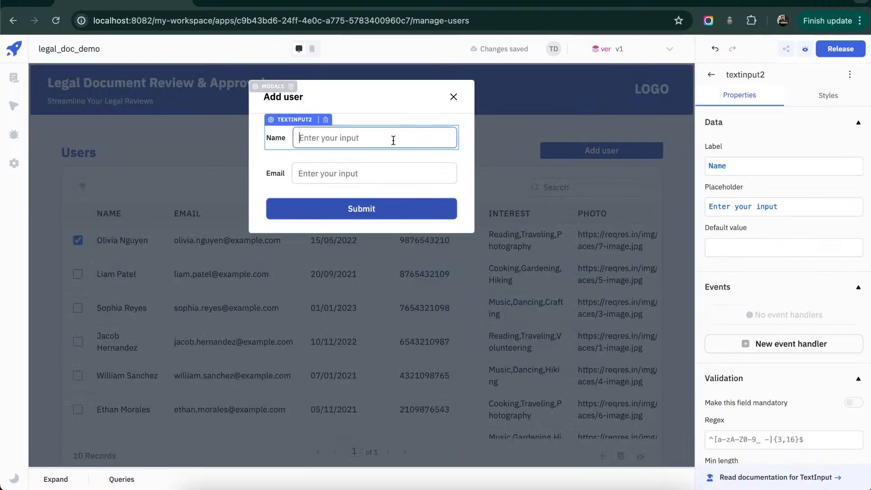
{"action": "left_click", "coordinate": [376, 173]}
{"action": "left_click", "coordinate": [453, 97]}
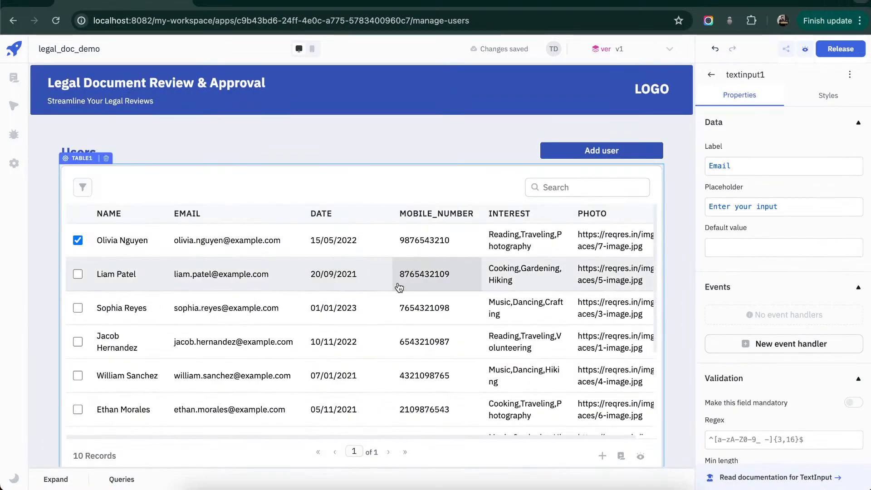
{"action": "scroll", "coordinate": [407, 272], "scroll_direction": "down", "scroll_amount": 1}
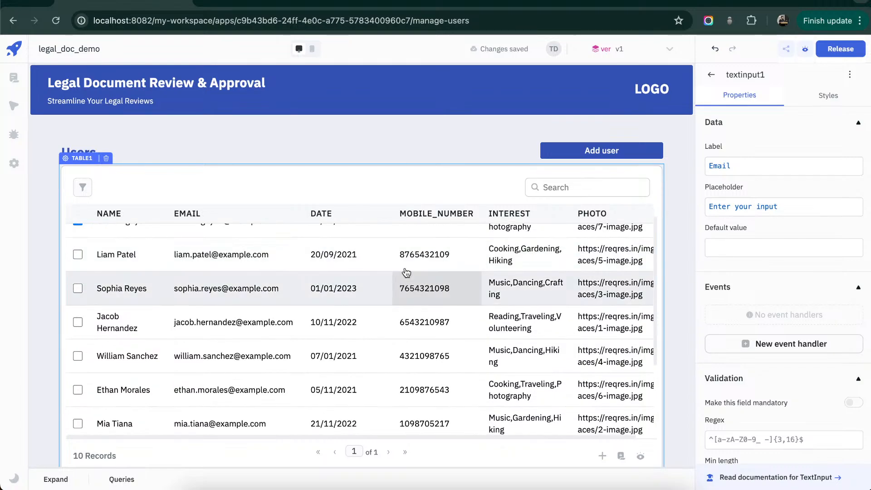
- Open the Upload Documents page and choose the second listed user as the Name in the upload form
{"action": "left_click", "coordinate": [14, 78]}
{"action": "left_click", "coordinate": [184, 156]}
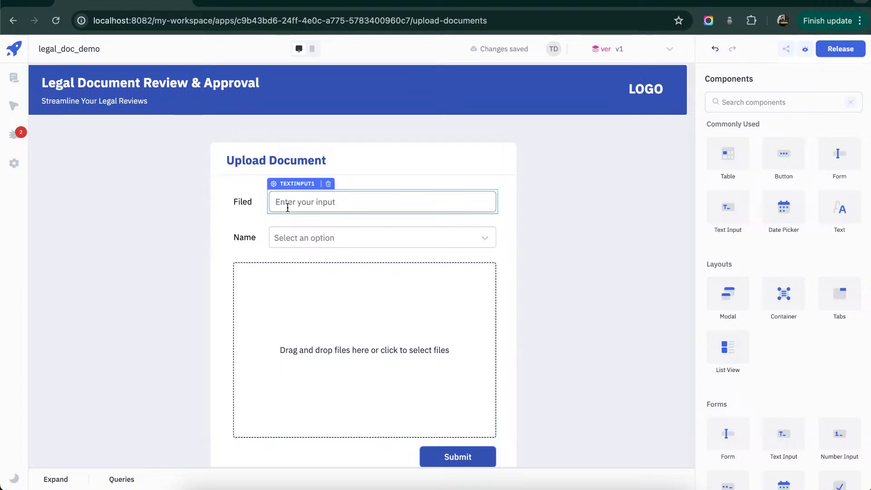
{"action": "left_click", "coordinate": [480, 241]}
{"action": "left_click", "coordinate": [404, 286]}
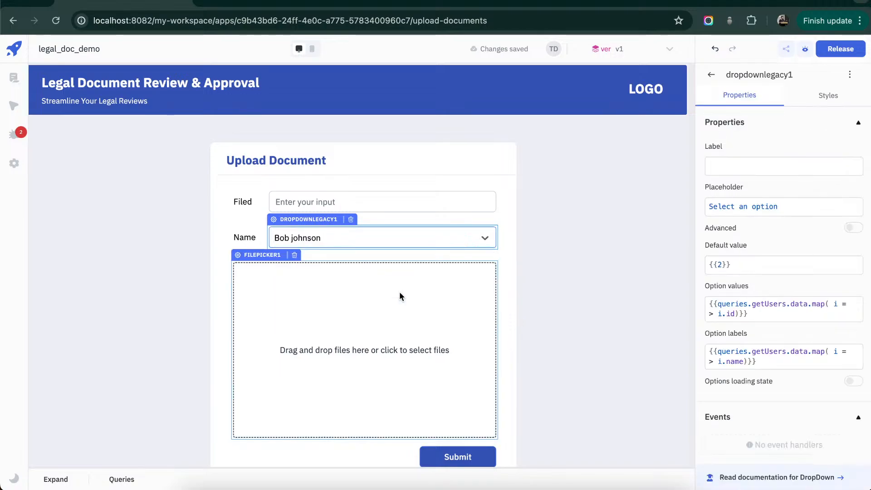
{"action": "left_click", "coordinate": [620, 327]}
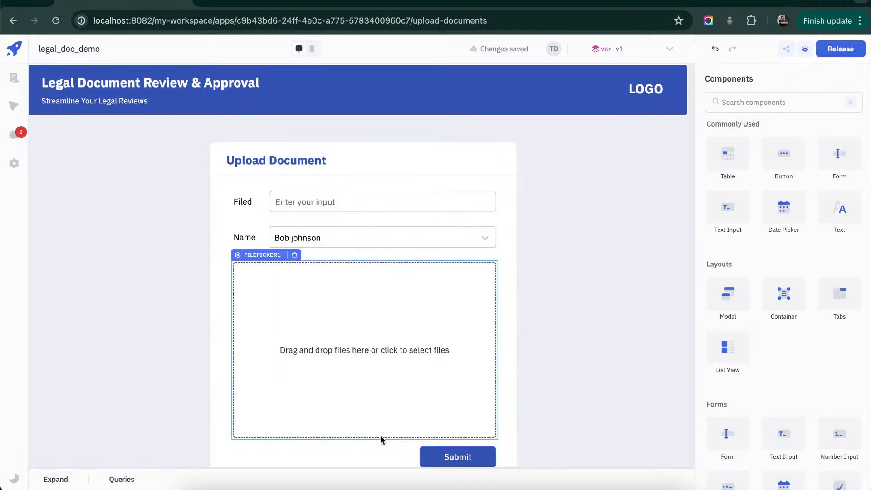
- On the Manage Documents page, view the details of the documents Policy 111, Contract H and Policy 234
{"action": "left_click", "coordinate": [9, 84]}
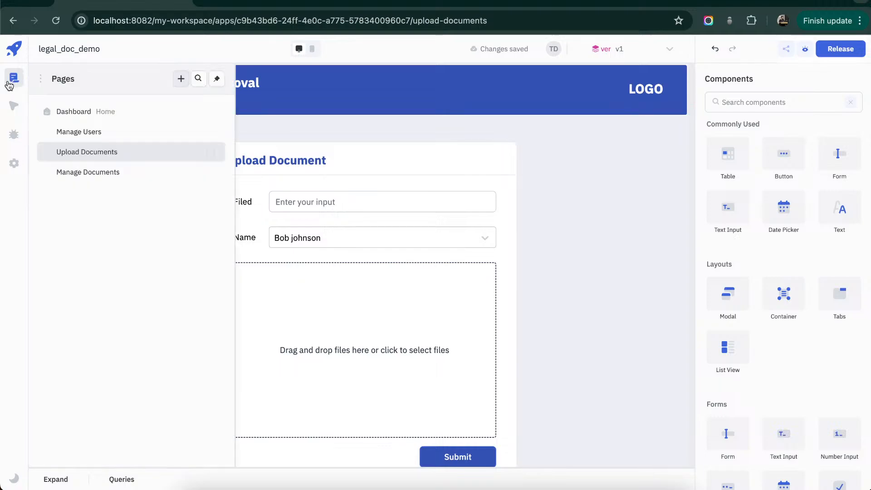
{"action": "left_click", "coordinate": [100, 174]}
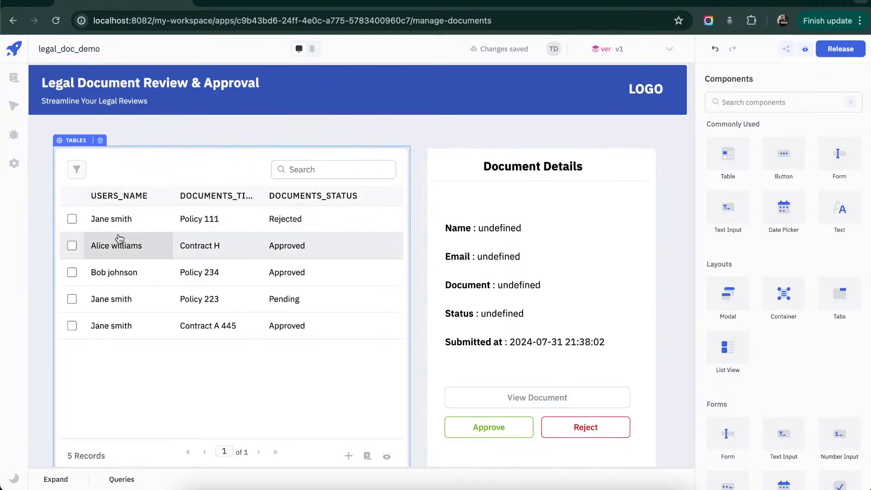
{"action": "left_click", "coordinate": [136, 230]}
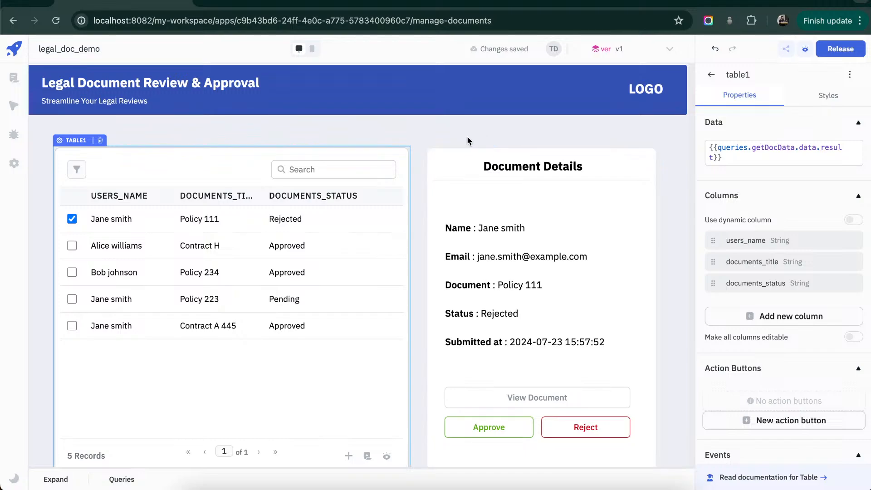
{"action": "left_click", "coordinate": [71, 246]}
{"action": "left_click", "coordinate": [71, 273]}
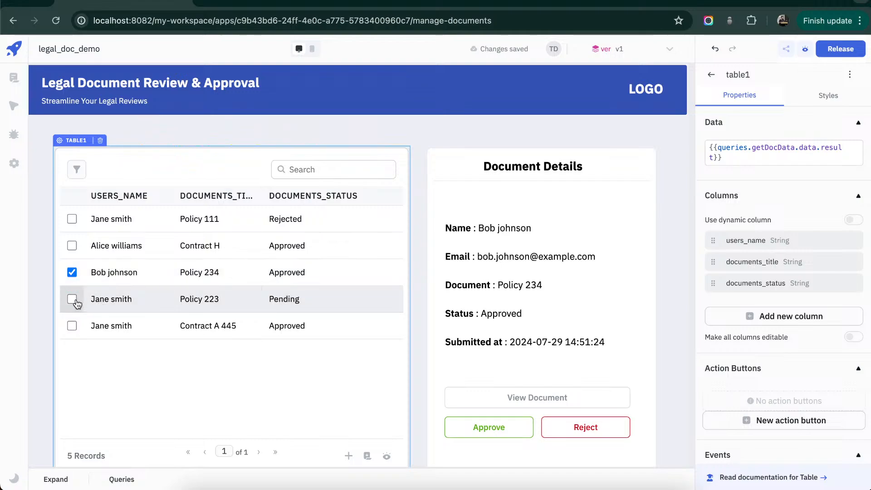
- Approve the pending Policy 223 document and reselect its row to show its updated details
{"action": "left_click", "coordinate": [491, 425]}
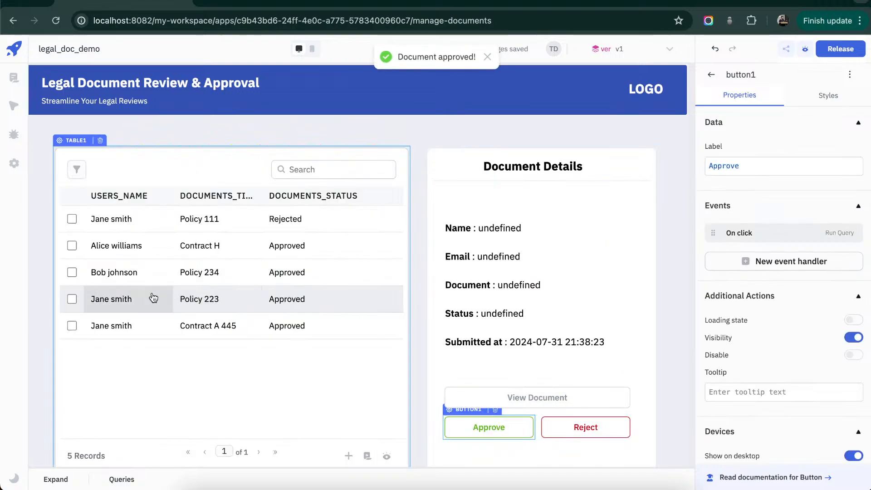
{"action": "left_click", "coordinate": [86, 299]}
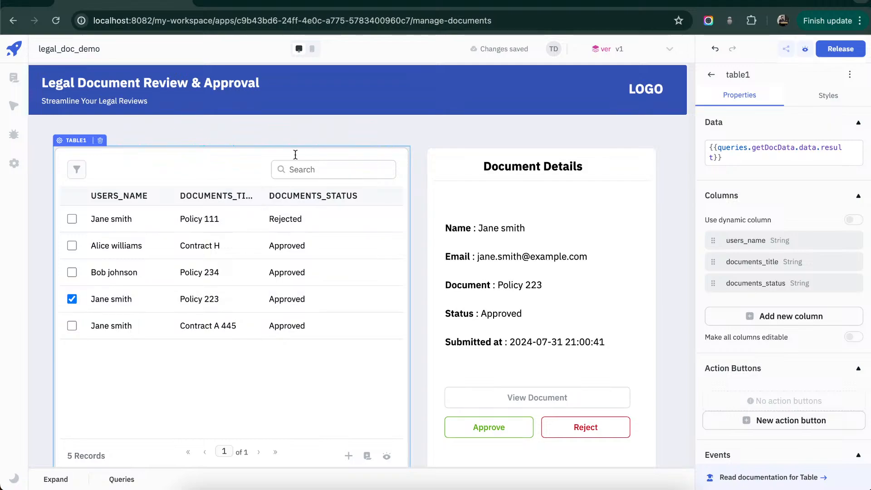
- Load localhost:8082 in a new browser tab
{"action": "left_click", "coordinate": [344, 3]}
{"action": "type", "text": "localhost:8082"}
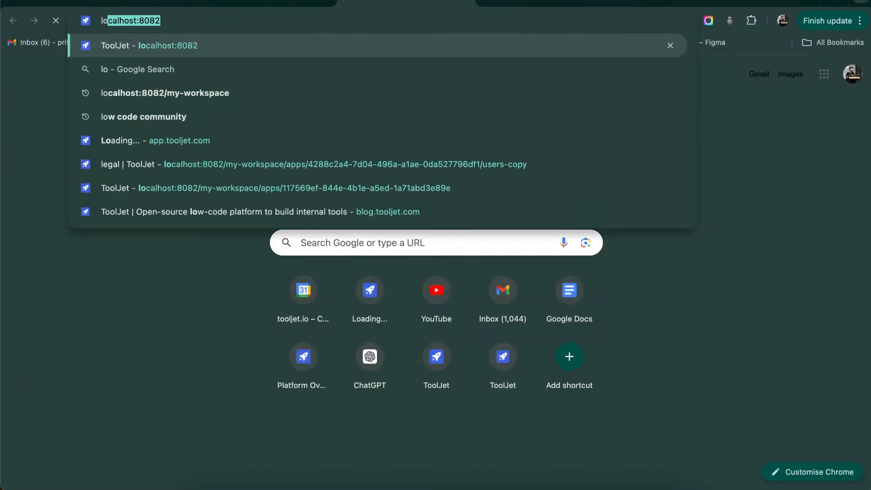
{"action": "key", "text": "Return"}
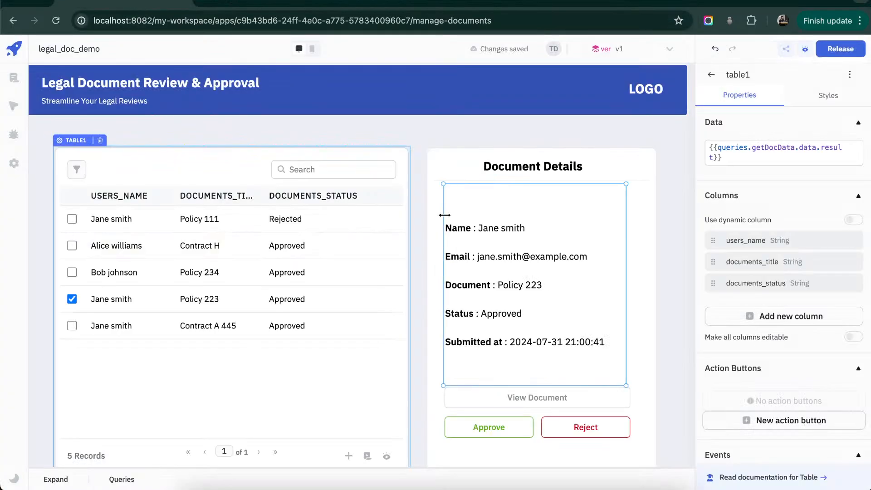
- Switch to the workspace's applications list and open the legal_doc_app application for editing
{"action": "left_click", "coordinate": [403, 2]}
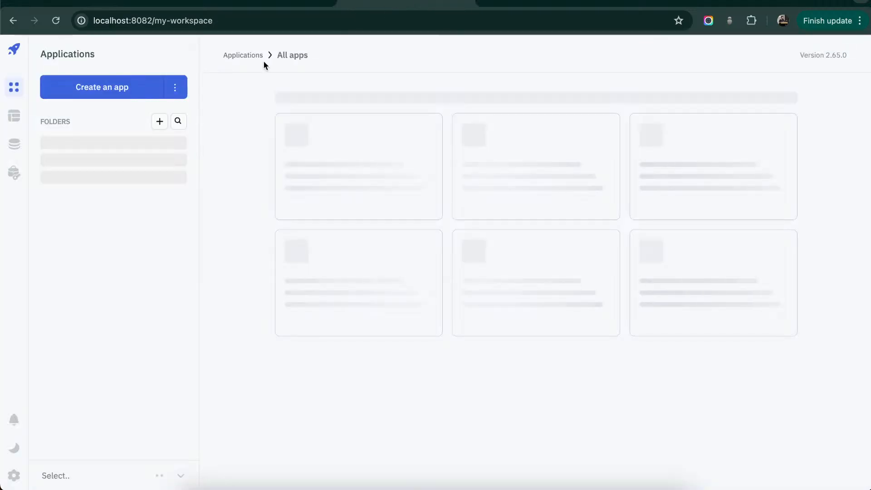
{"action": "left_click", "coordinate": [97, 98]}
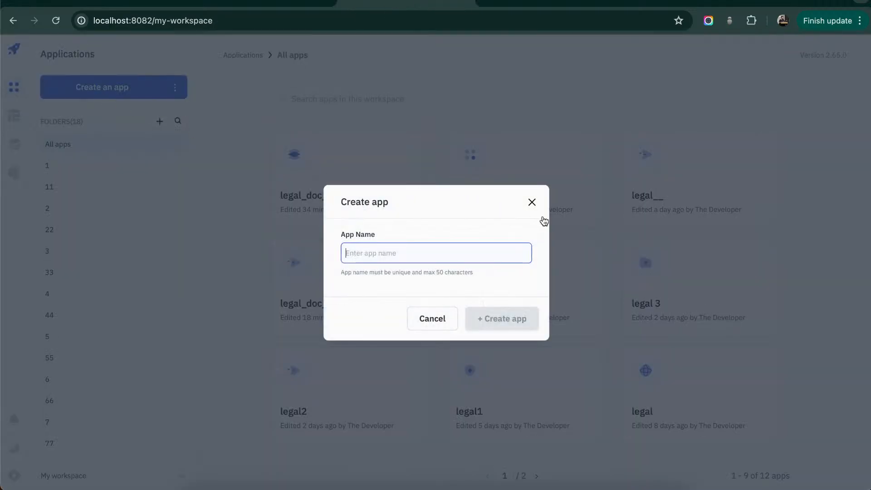
{"action": "left_click", "coordinate": [531, 201]}
{"action": "left_click", "coordinate": [316, 208]}
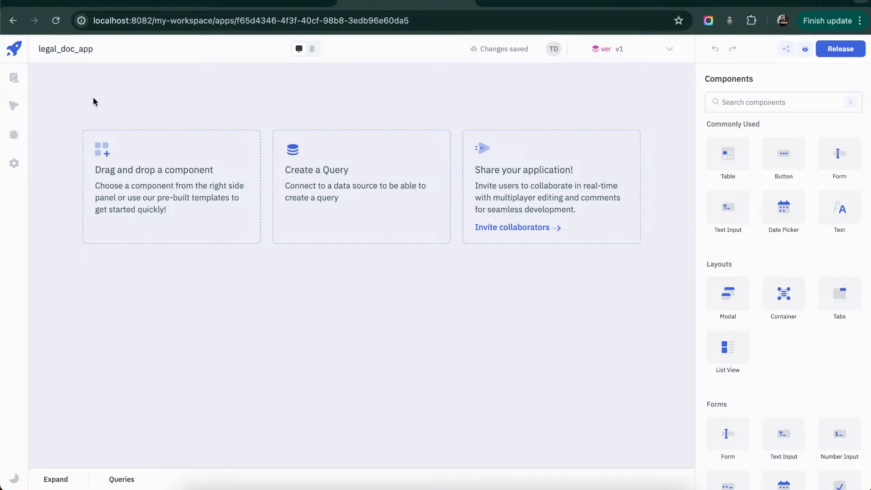
- Rename the app's Home page to Dashboard
{"action": "left_click", "coordinate": [14, 78]}
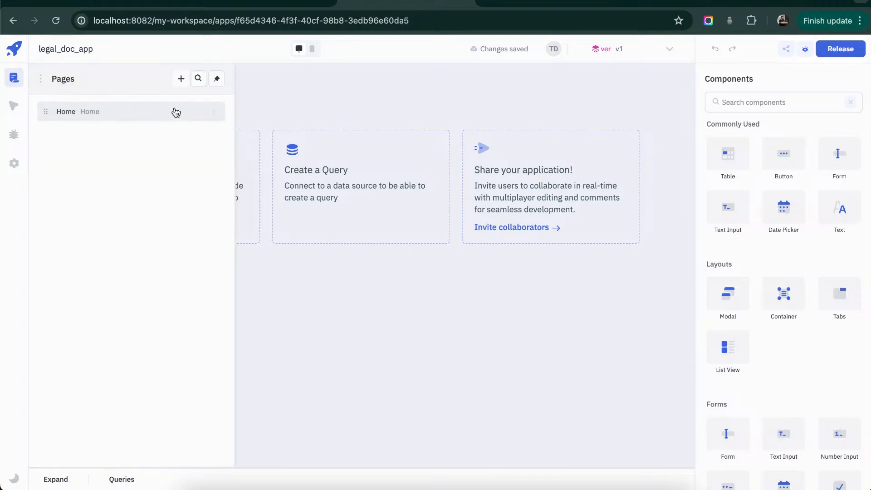
{"action": "left_click", "coordinate": [214, 115]}
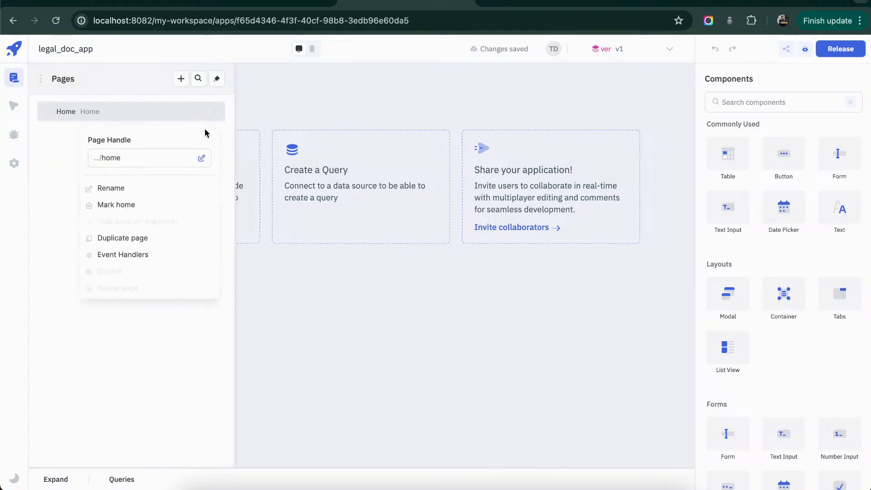
{"action": "left_click", "coordinate": [134, 190]}
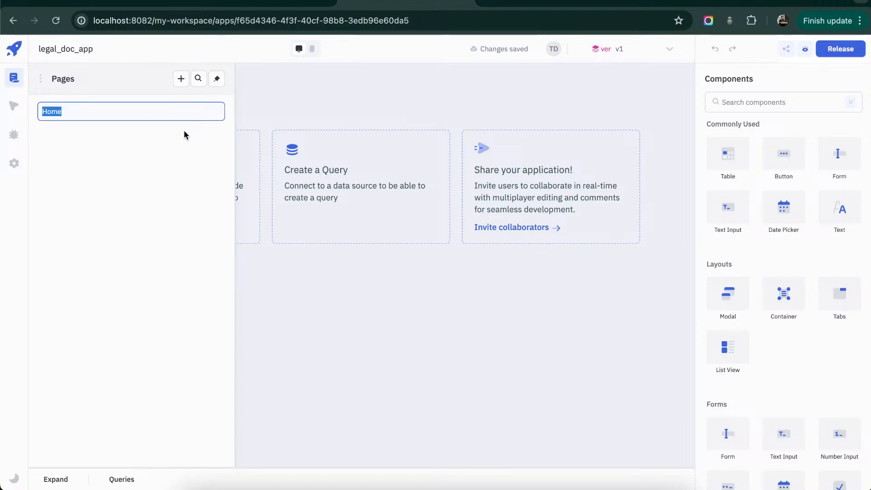
{"action": "type", "text": "Dashboard"}
{"action": "key", "text": "Return"}
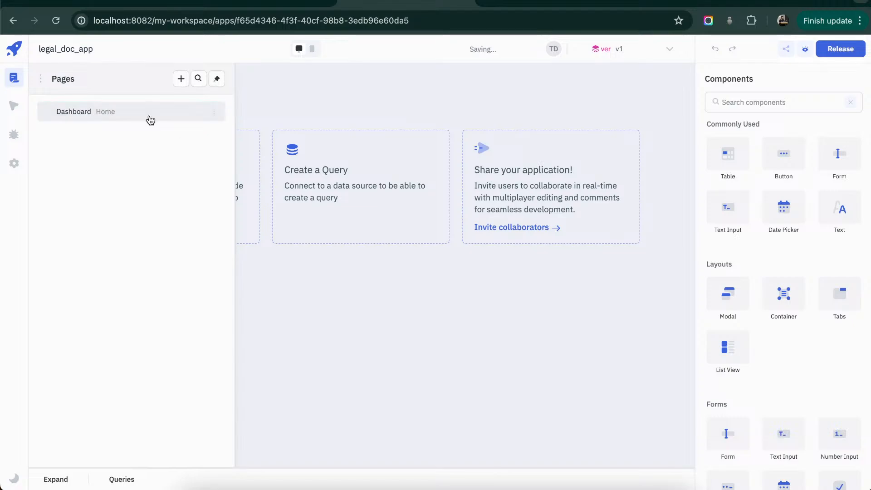
- Add two pages to the app named Manage Users and Upload Documents
{"action": "left_click", "coordinate": [181, 79]}
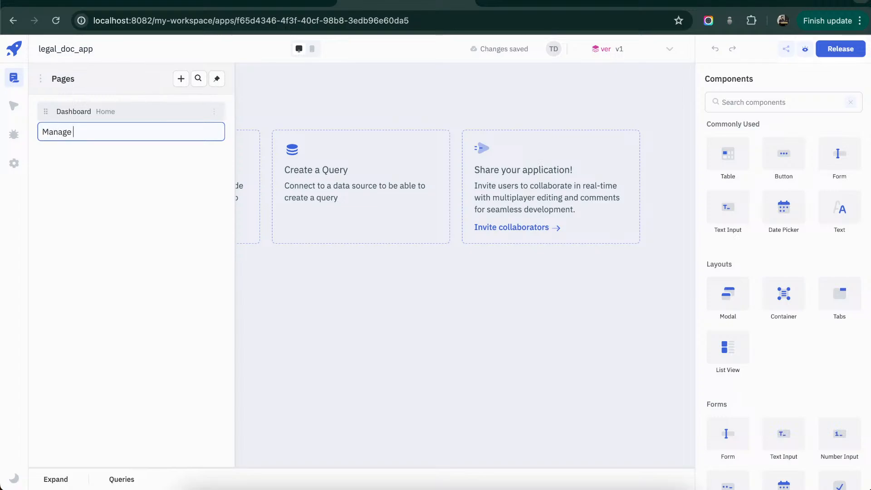
{"action": "key", "text": "Return"}
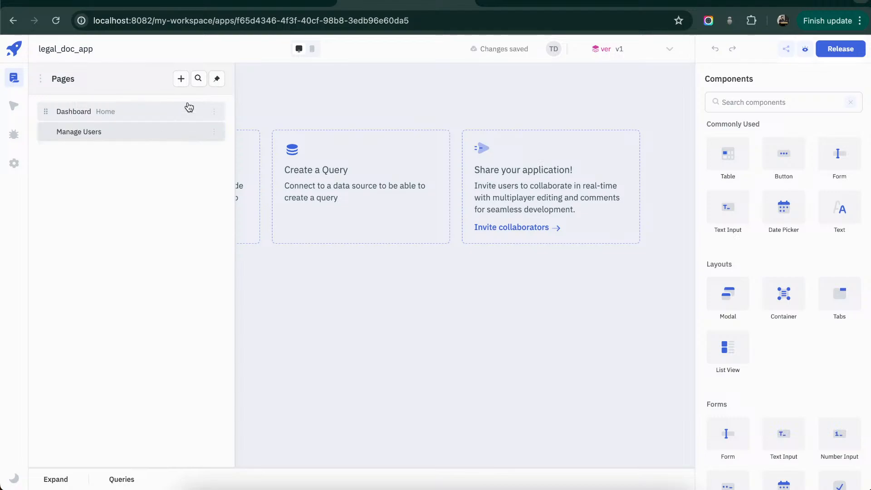
{"action": "left_click", "coordinate": [181, 79]}
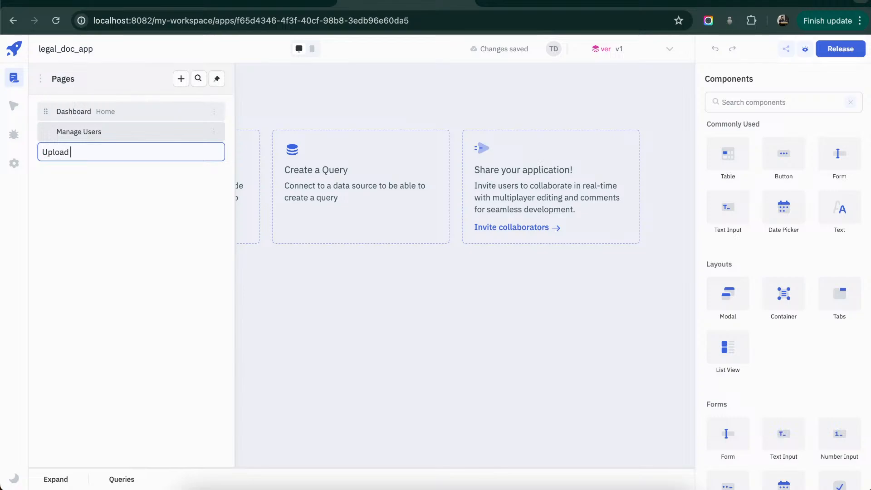
{"action": "type", "text": "nts"}
{"action": "key", "text": "Return"}
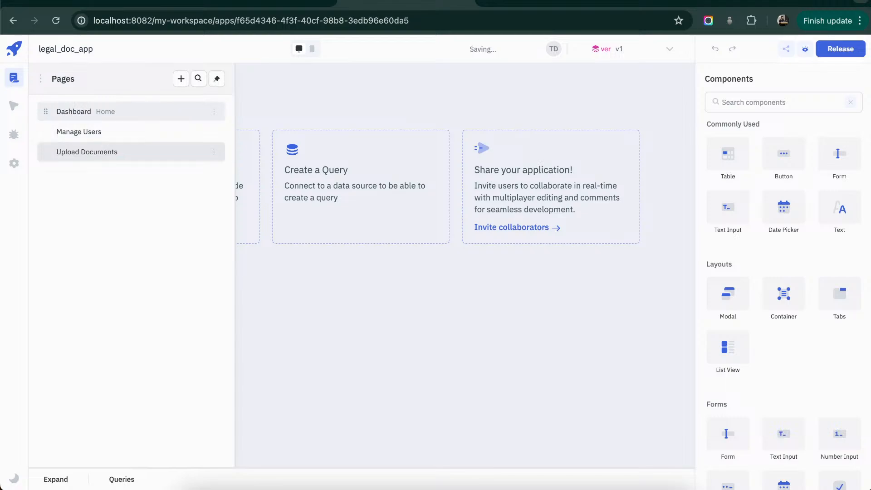
- Add another page to the app named Manage Documents
{"action": "left_click", "coordinate": [181, 79]}
{"action": "type", "text": "Man"}
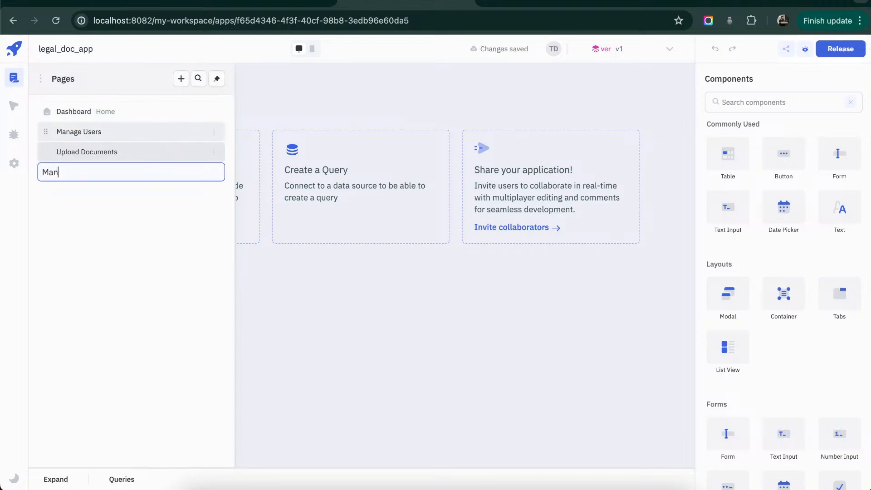
{"action": "type", "text": "age Documents"}
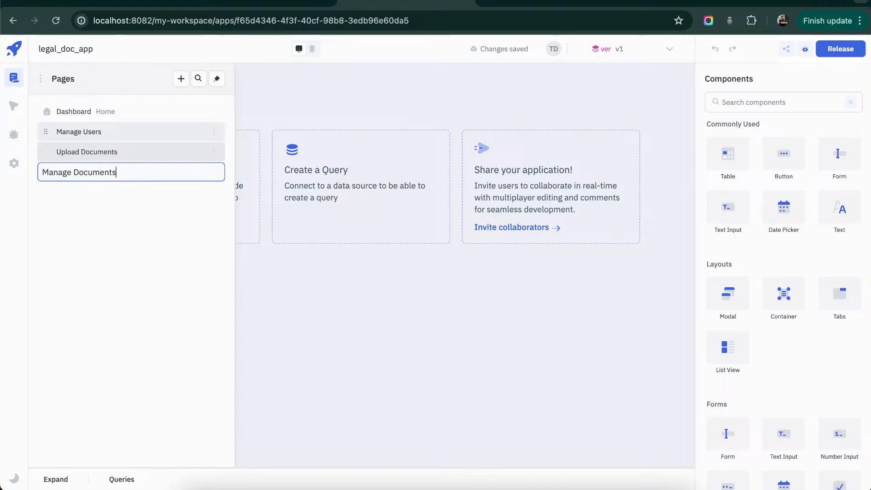
{"action": "key", "text": "Return"}
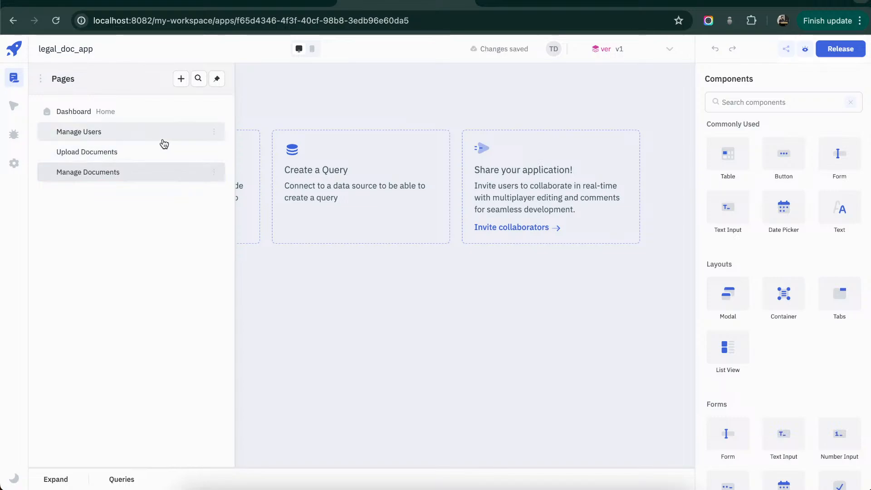
- On the Manage Users page, place a container at the canvas's upper edge and resize it into a short full-width header bar
{"action": "left_click", "coordinate": [109, 133]}
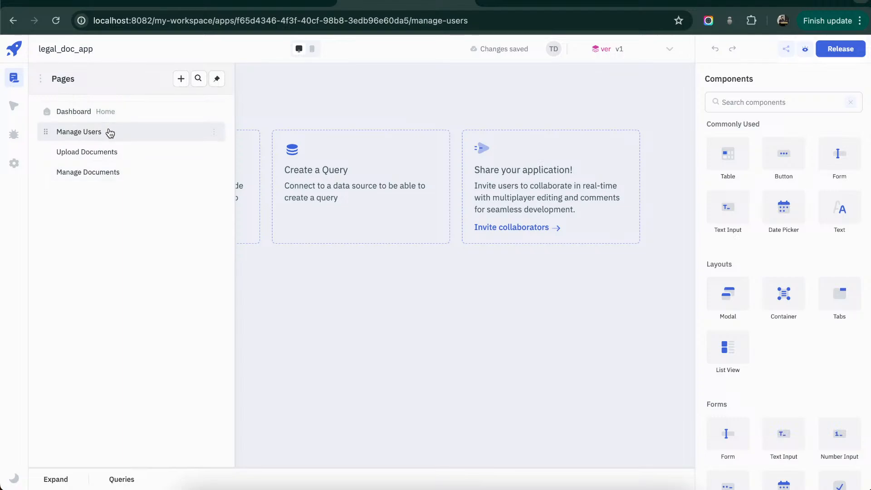
{"action": "left_click", "coordinate": [427, 94]}
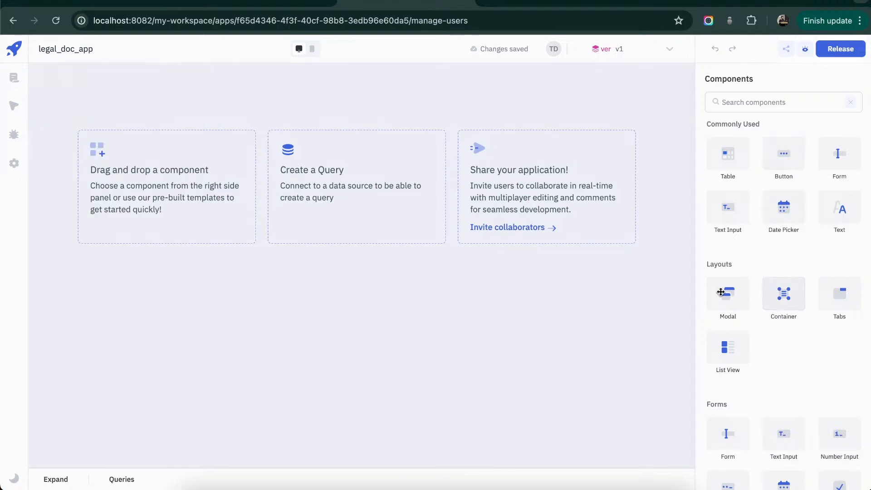
{"action": "left_click_drag", "start_coordinate": [721, 291], "coordinate": [36, 70]}
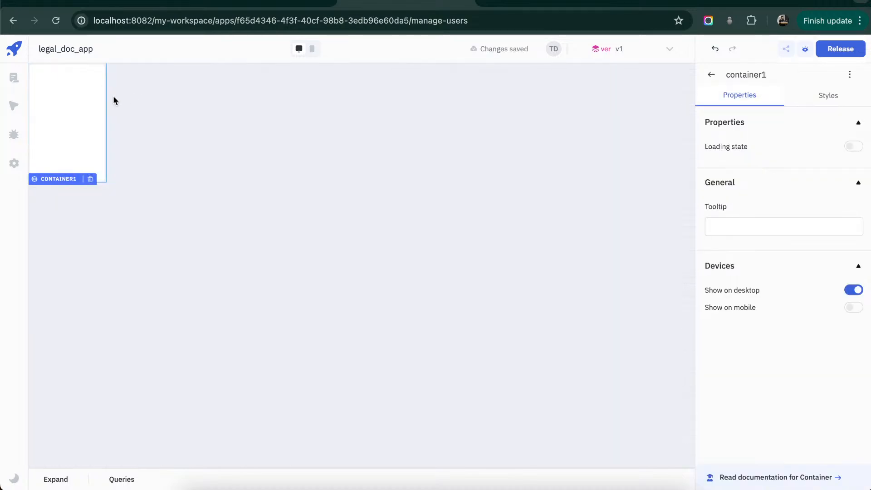
{"action": "left_click_drag", "start_coordinate": [107, 94], "coordinate": [695, 93]}
{"action": "left_click_drag", "start_coordinate": [607, 181], "coordinate": [638, 110]}
{"action": "left_click", "coordinate": [615, 197]}
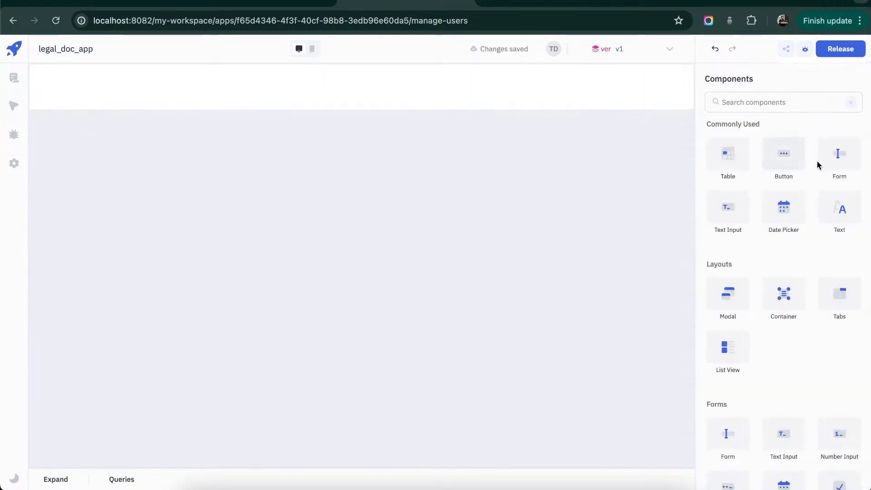
- Replace the header container's background color with the copied blue color value
{"action": "left_click", "coordinate": [576, 101]}
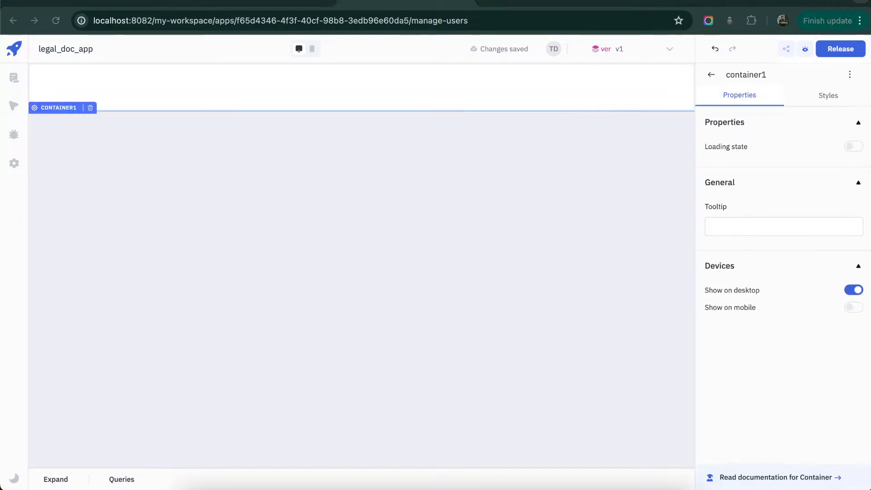
{"action": "left_click", "coordinate": [494, 80]}
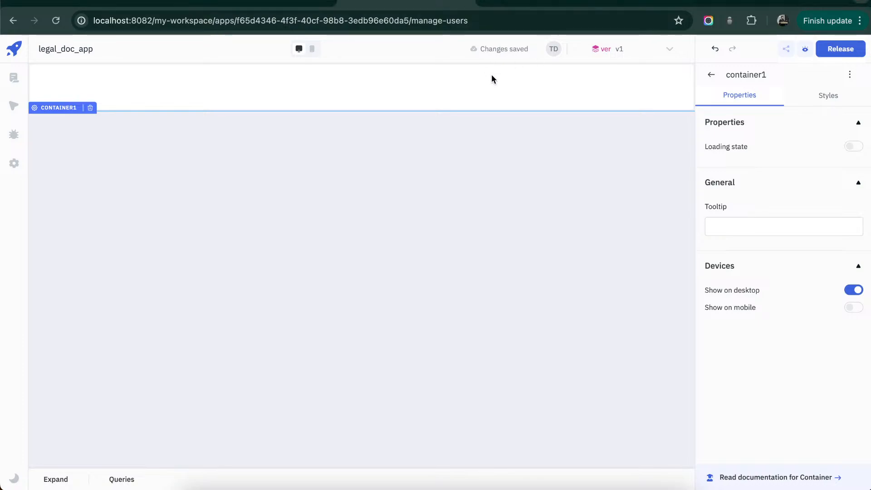
{"action": "left_click", "coordinate": [839, 106]}
{"action": "left_click", "coordinate": [767, 129]}
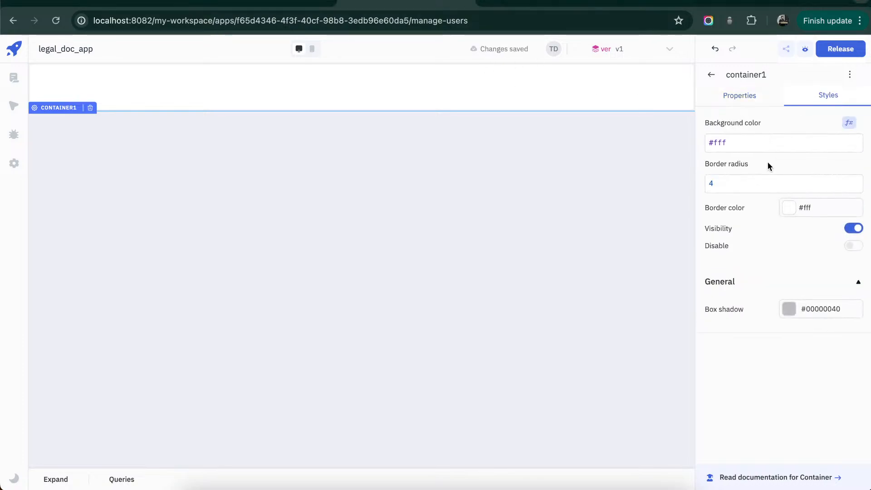
{"action": "triple_click", "coordinate": [768, 144]}
{"action": "type", "text": "#3451b2ff"}
{"action": "left_click", "coordinate": [478, 152]}
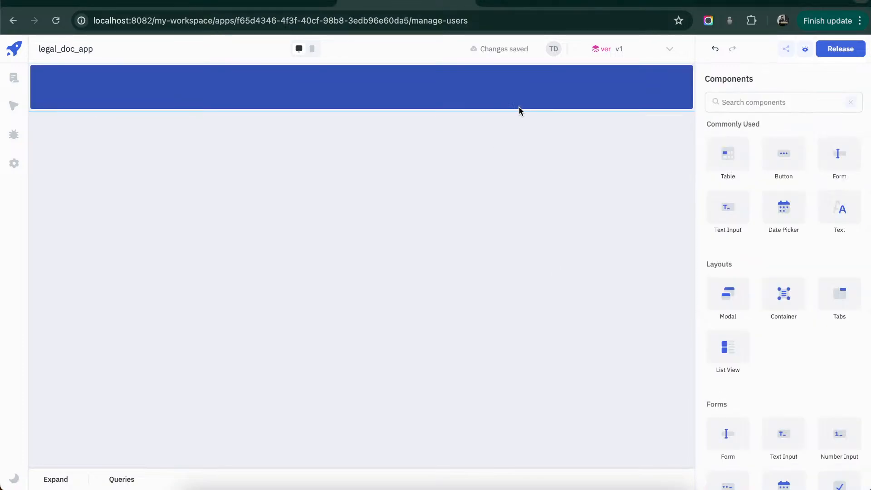
- Add a text component inside the header container with the content "Legal Document Review & Approval System"
{"action": "left_click_drag", "start_coordinate": [750, 210], "coordinate": [80, 80]}
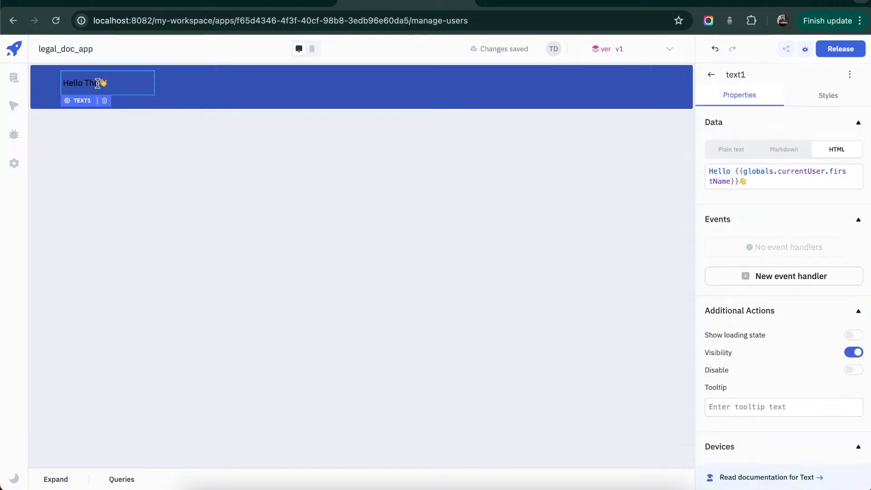
{"action": "left_click_drag", "start_coordinate": [153, 82], "coordinate": [237, 86]}
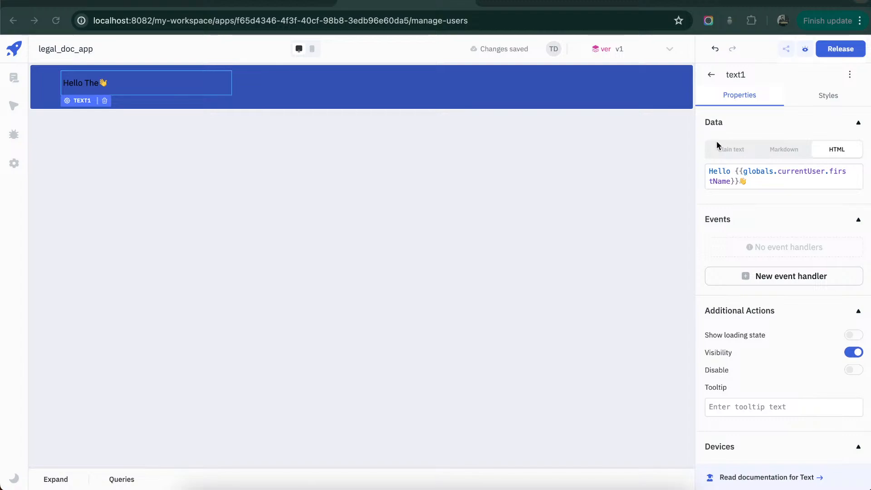
{"action": "triple_click", "coordinate": [748, 173]}
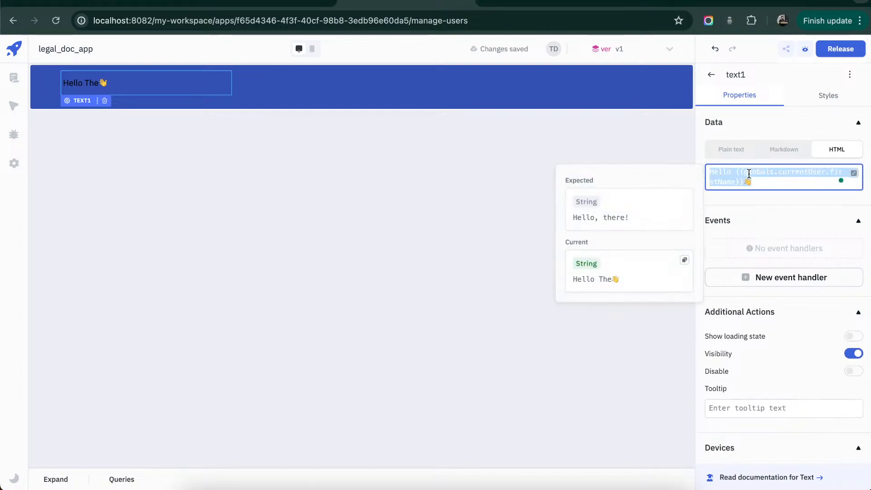
{"action": "type", "text": "Legal Document Review & Approval System"}
{"action": "left_click", "coordinate": [648, 106]}
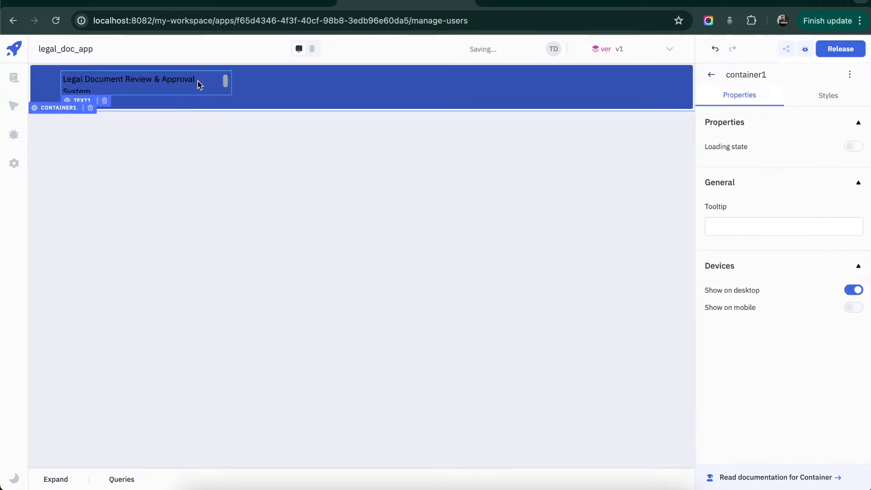
- Widen the header title text so it fits on one line and move it slightly left
{"action": "left_click", "coordinate": [226, 86]}
{"action": "left_click_drag", "start_coordinate": [232, 85], "coordinate": [338, 83]}
{"action": "left_click_drag", "start_coordinate": [268, 82], "coordinate": [251, 82]}
- Style the header title with white text color (#ffffffff), size 22 px and bolder weight
{"action": "left_click", "coordinate": [827, 96]}
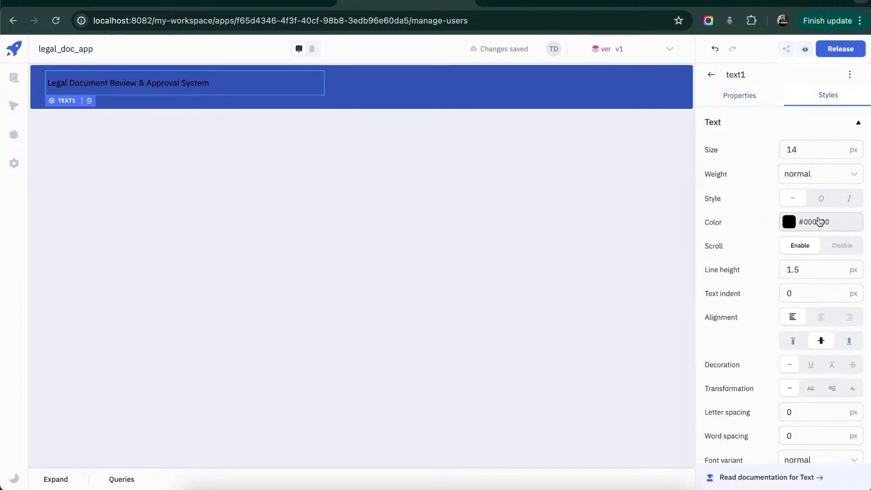
{"action": "left_click", "coordinate": [789, 222]}
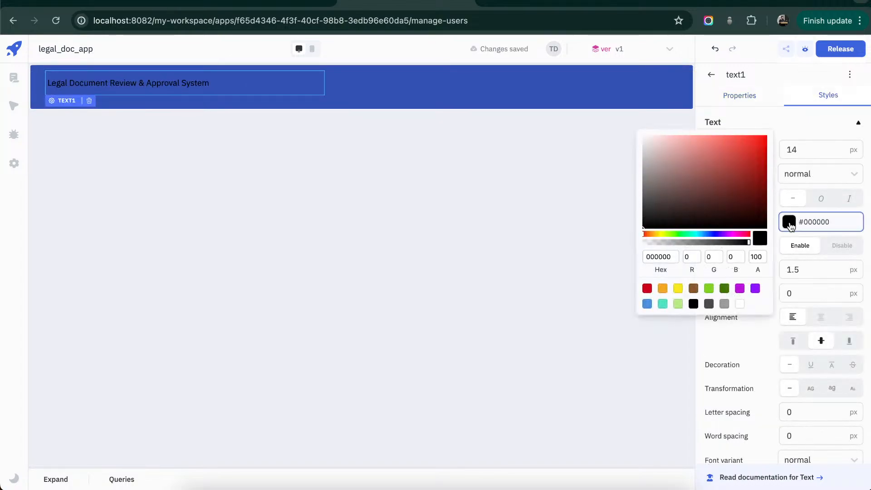
{"action": "left_click", "coordinate": [741, 303]}
{"action": "left_click", "coordinate": [829, 153]}
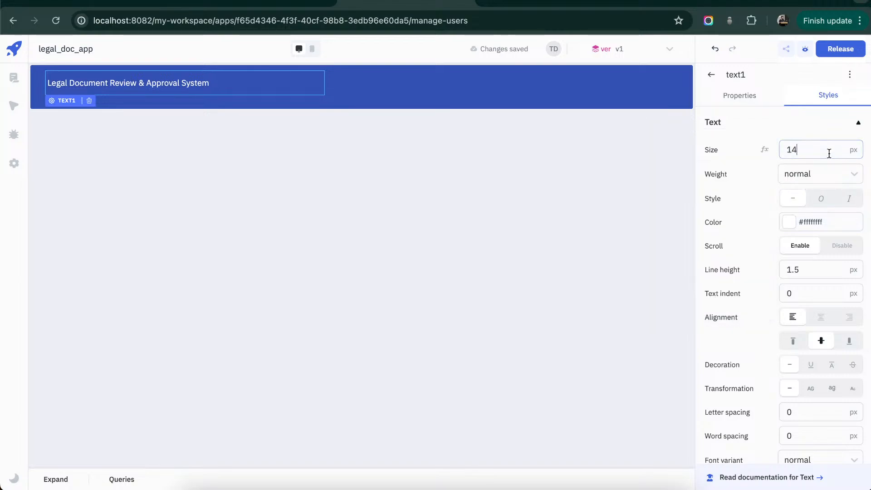
{"action": "key", "text": "BackSpace"}
{"action": "key", "text": "BackSpace"}
{"action": "type", "text": "22"}
{"action": "left_click", "coordinate": [852, 177]}
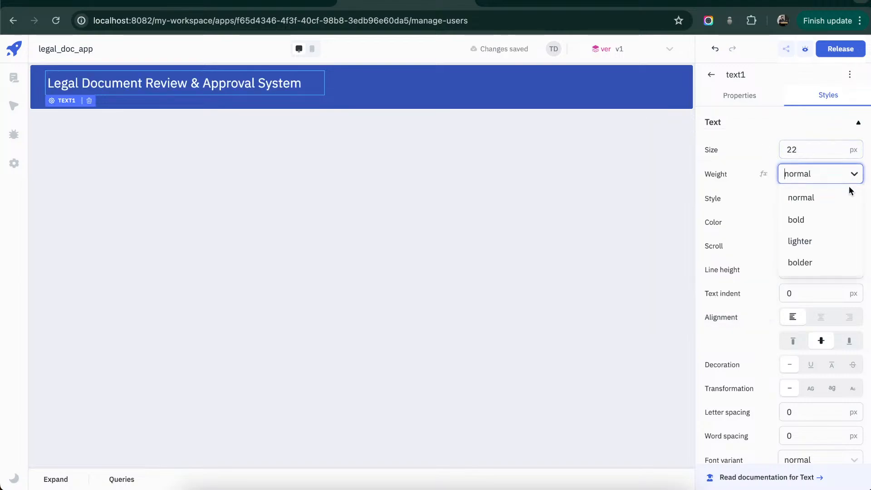
{"action": "left_click", "coordinate": [831, 221]}
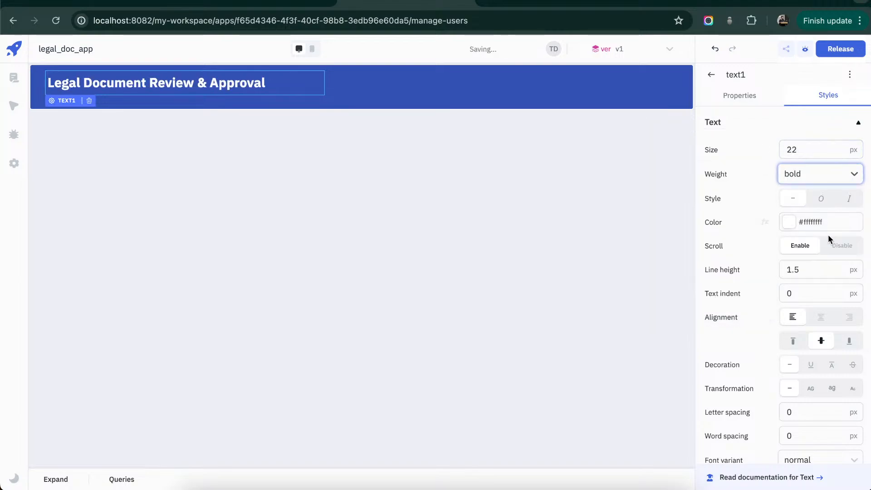
{"action": "left_click", "coordinate": [855, 174]}
{"action": "left_click", "coordinate": [823, 263]}
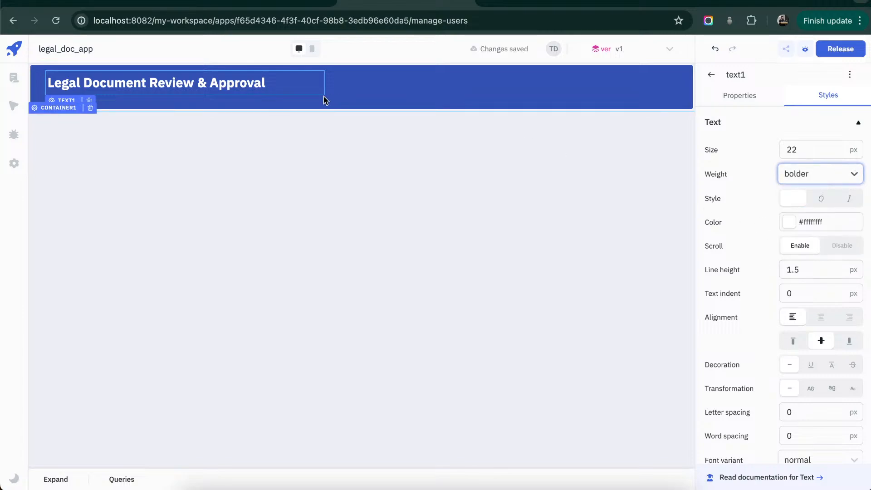
- Duplicate the header title text and place the copies one below the other inside the header container
{"action": "left_click", "coordinate": [241, 83]}
{"action": "key", "text": "super+c"}
{"action": "key", "text": "super+v"}
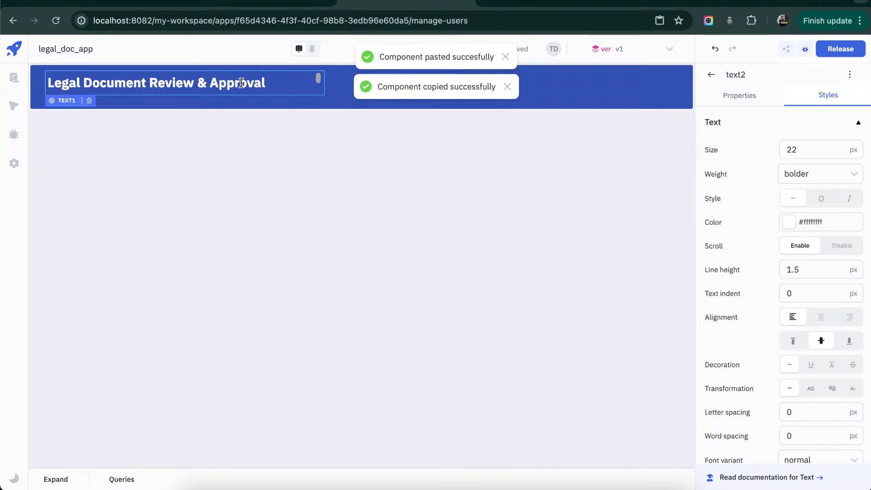
{"action": "left_click_drag", "start_coordinate": [242, 83], "coordinate": [256, 104]}
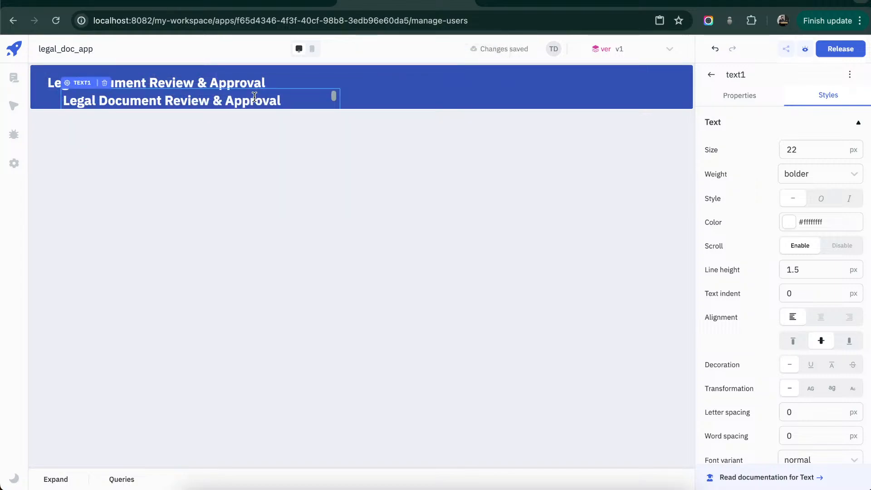
- Set the lower header text to size 13 px and normal weight
{"action": "left_click", "coordinate": [829, 149]}
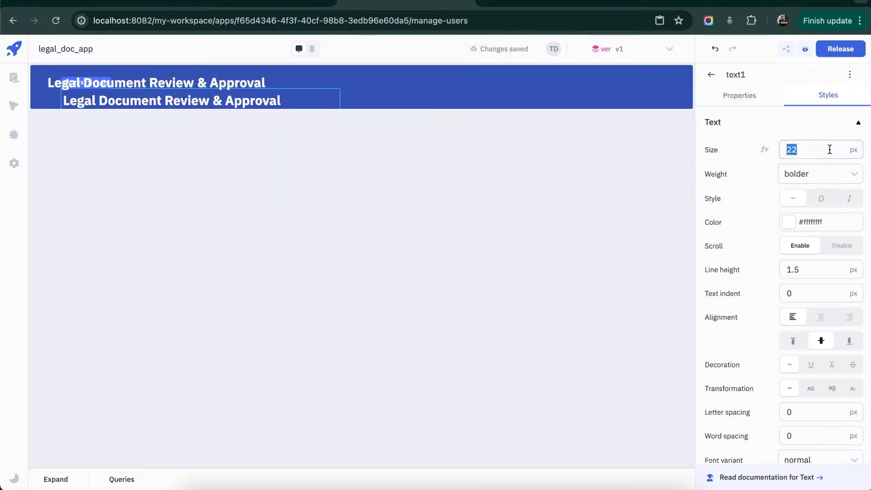
{"action": "type", "text": "13"}
{"action": "left_click", "coordinate": [849, 178]}
{"action": "left_click", "coordinate": [838, 200]}
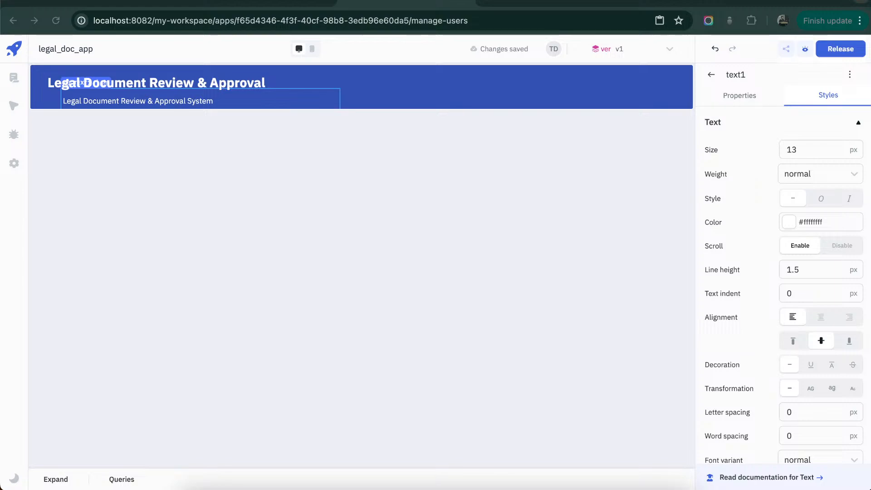
- Replace the lower header text's content with "Streamline Your Legal Reviews"
{"action": "left_click", "coordinate": [758, 96]}
{"action": "left_click", "coordinate": [787, 178]}
{"action": "key", "text": "ctrl+a"}
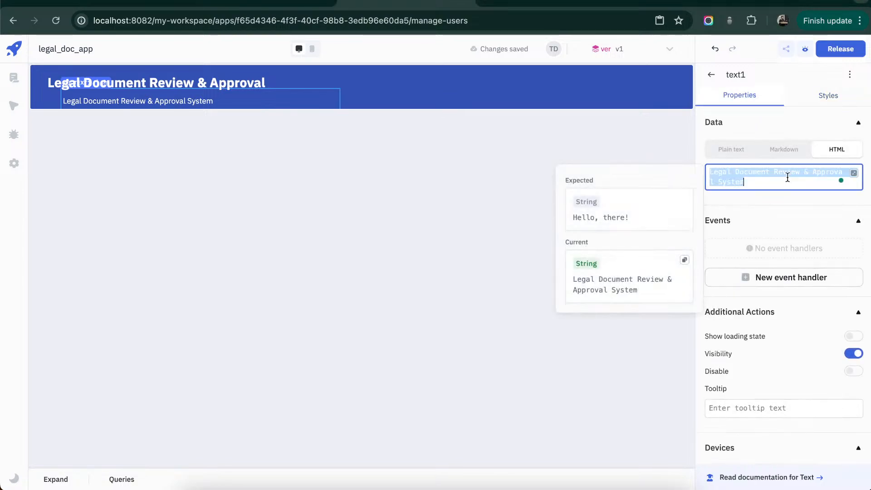
{"action": "key", "text": "ctrl+v"}
{"action": "left_click", "coordinate": [366, 122]}
- Align the tagline with the left edge of the header title and make the header container slightly taller
{"action": "left_click_drag", "start_coordinate": [157, 102], "coordinate": [140, 102]}
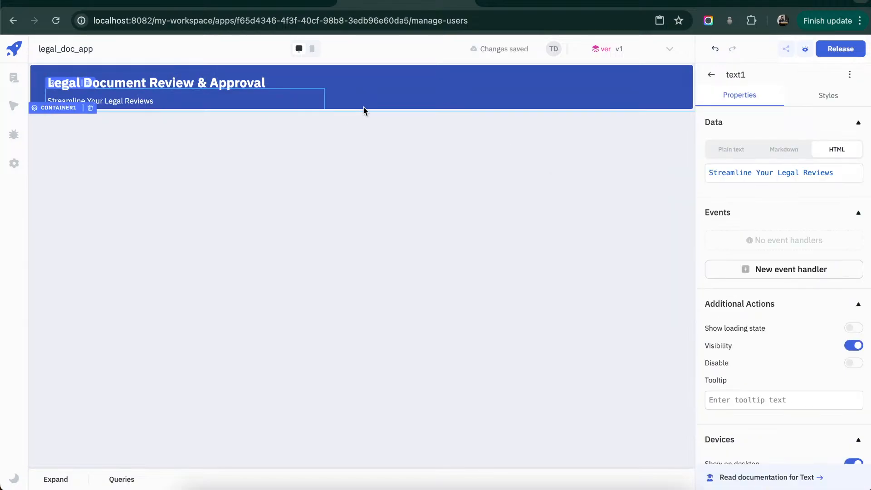
{"action": "left_click_drag", "start_coordinate": [366, 108], "coordinate": [368, 116]}
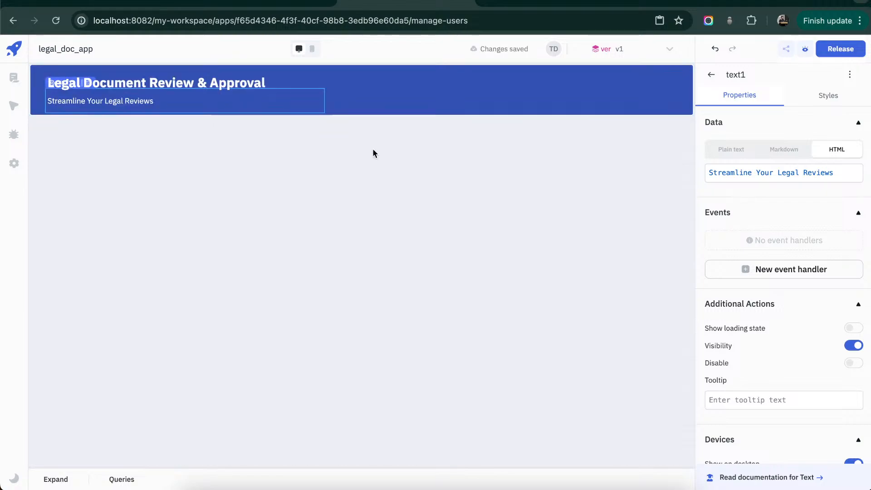
{"action": "left_click", "coordinate": [391, 202]}
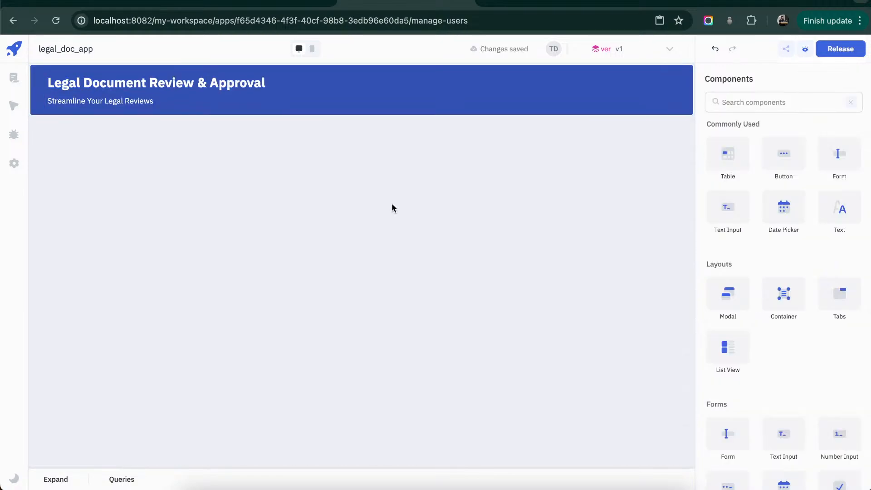
- Duplicate the header title into the right half of the header container and change the copy's content to "LOGO"
{"action": "left_click", "coordinate": [245, 83]}
{"action": "key", "text": "ctrl+c"}
{"action": "key", "text": "ctrl+v"}
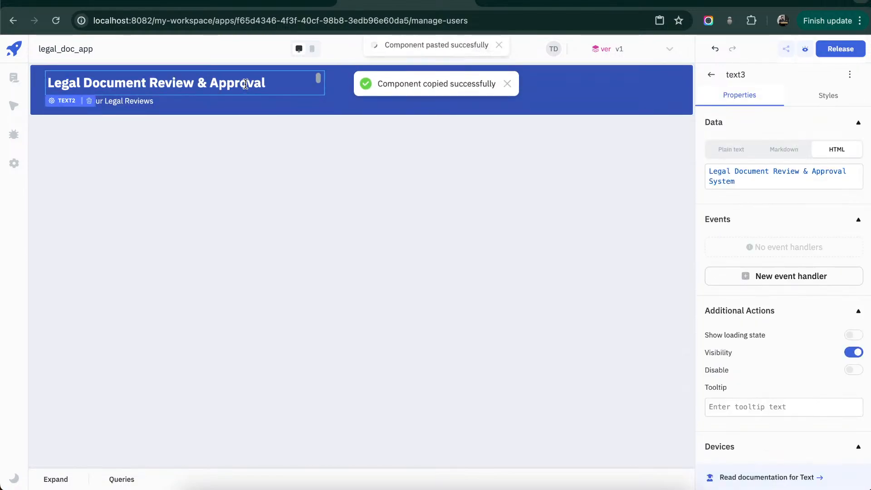
{"action": "left_click_drag", "start_coordinate": [245, 83], "coordinate": [601, 83]}
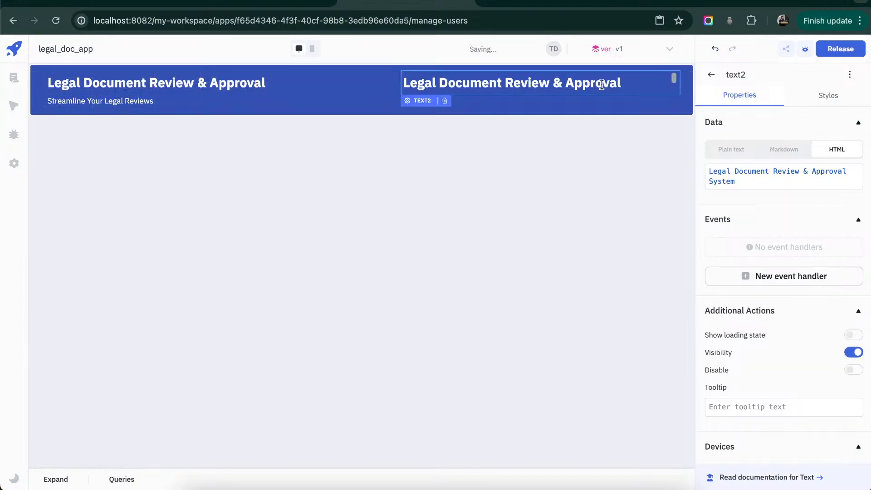
{"action": "left_click", "coordinate": [778, 176]}
{"action": "key", "text": "ctrl+a"}
{"action": "type", "text": "Lo"}
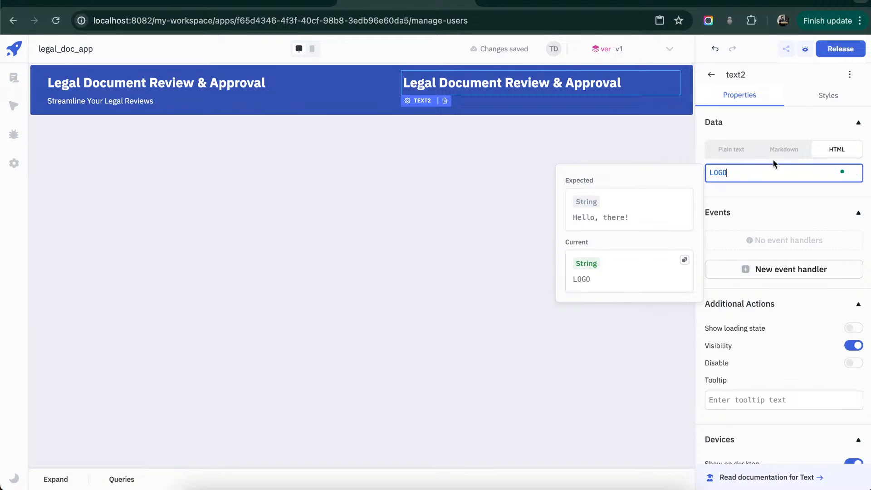
- Right-align the LOGO text and move it slightly down within the header container
{"action": "left_click", "coordinate": [827, 97]}
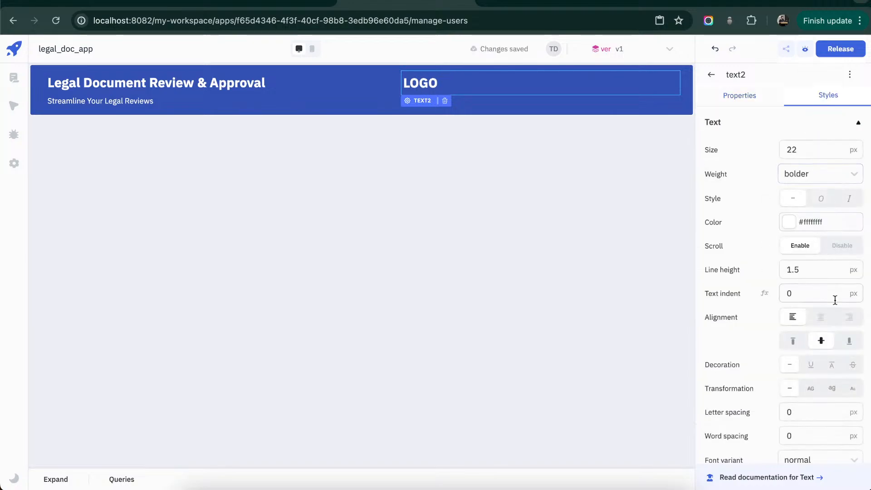
{"action": "left_click", "coordinate": [851, 318]}
{"action": "left_click", "coordinate": [548, 146]}
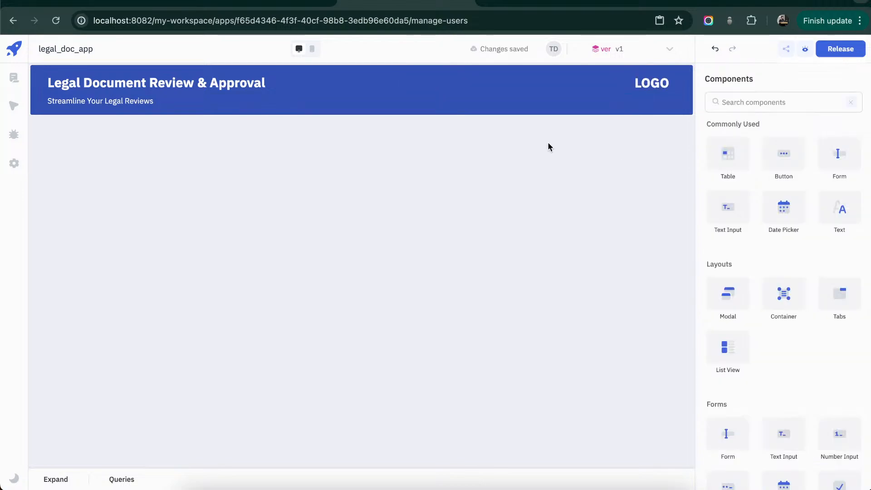
{"action": "left_click_drag", "start_coordinate": [647, 77], "coordinate": [648, 87]}
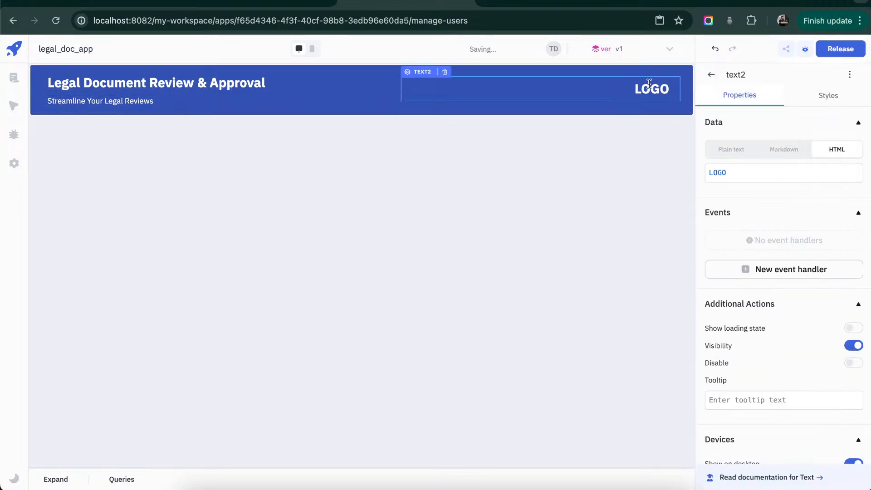
{"action": "left_click", "coordinate": [634, 140]}
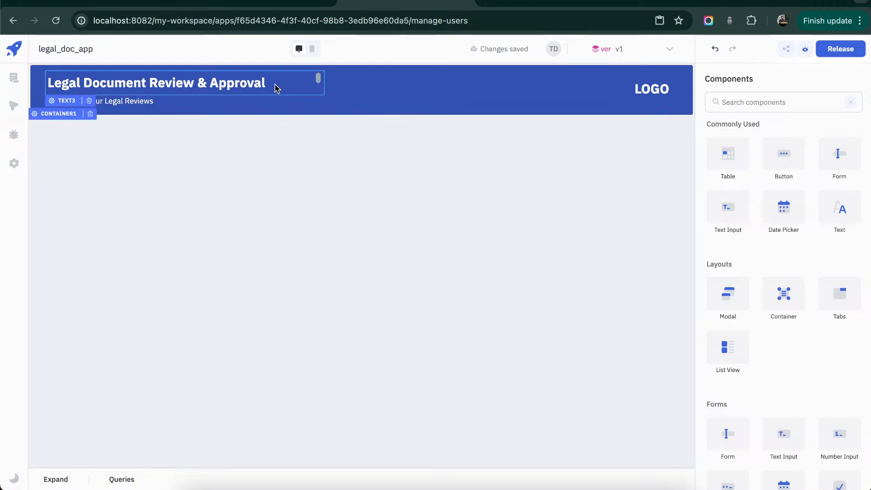
- Copy the complete header container from the Manage Users page onto the Dashboard page
{"action": "left_click", "coordinate": [473, 109]}
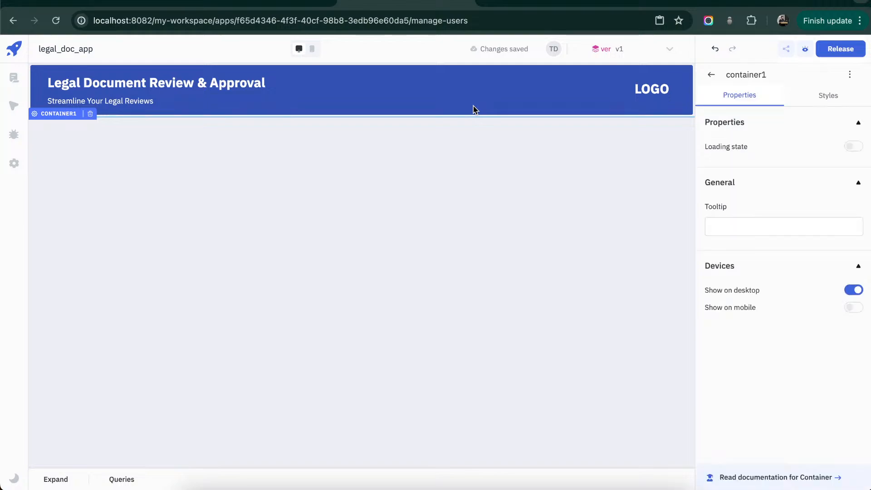
{"action": "key", "text": "super+c"}
{"action": "left_click", "coordinate": [14, 78]}
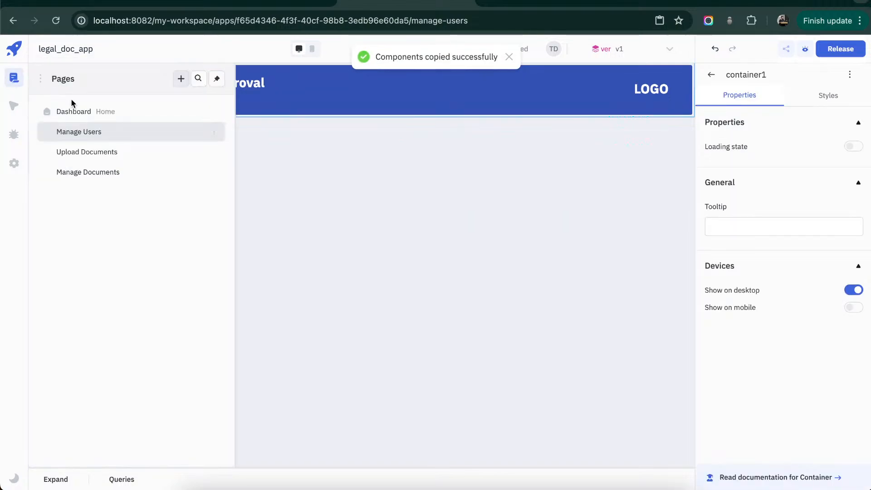
{"action": "left_click", "coordinate": [81, 113]}
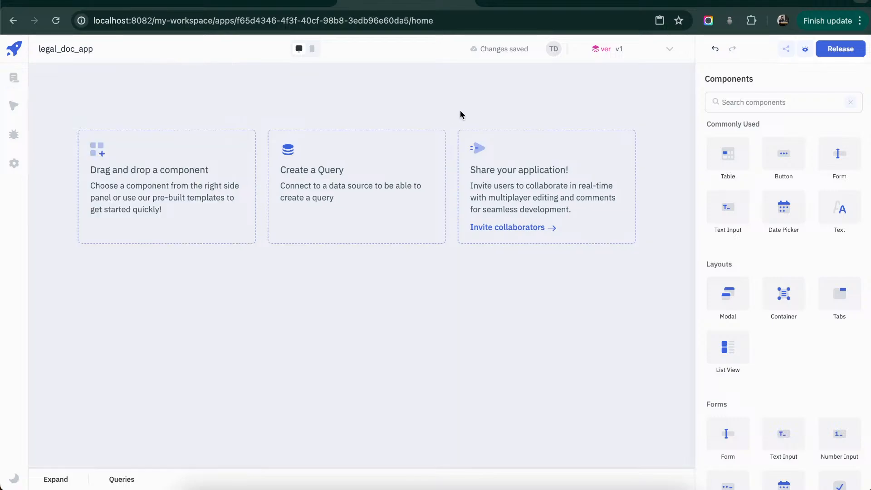
{"action": "key", "text": "super+v"}
- Paste the copied header container onto the Upload Documents and Manage Documents pages
{"action": "left_click", "coordinate": [13, 78]}
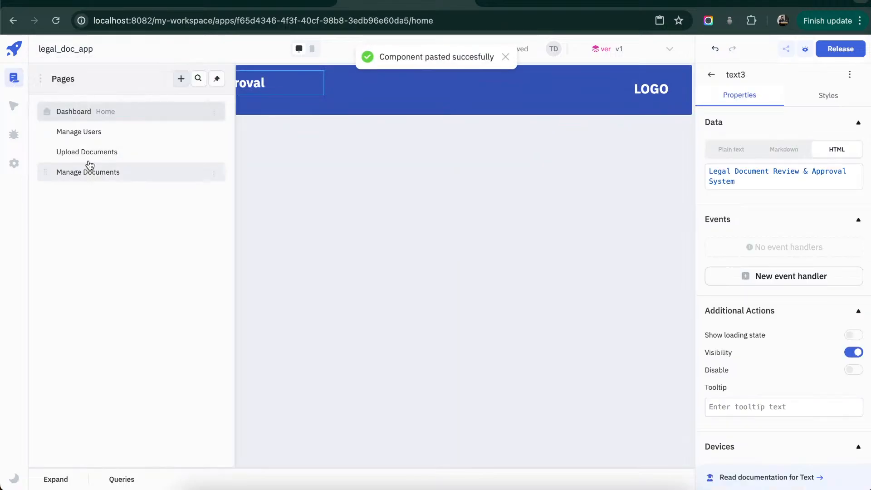
{"action": "left_click", "coordinate": [87, 153]}
{"action": "key", "text": "super+v"}
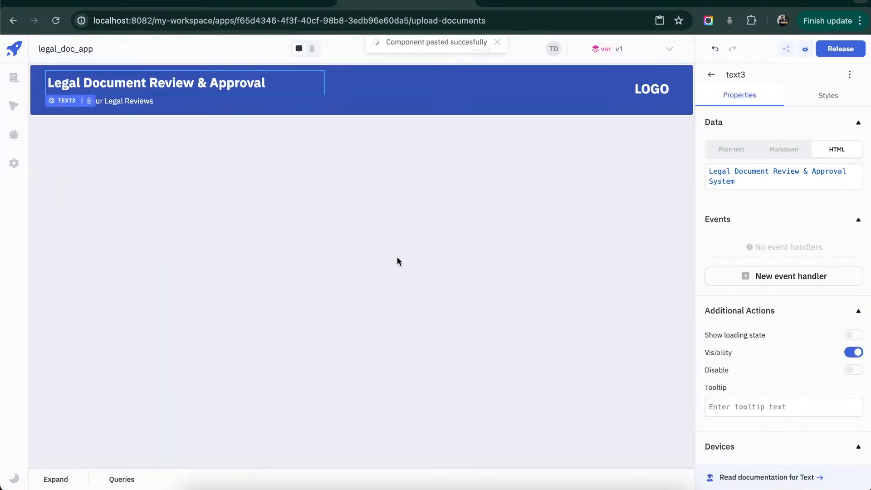
{"action": "left_click", "coordinate": [14, 78]}
{"action": "left_click", "coordinate": [82, 177]}
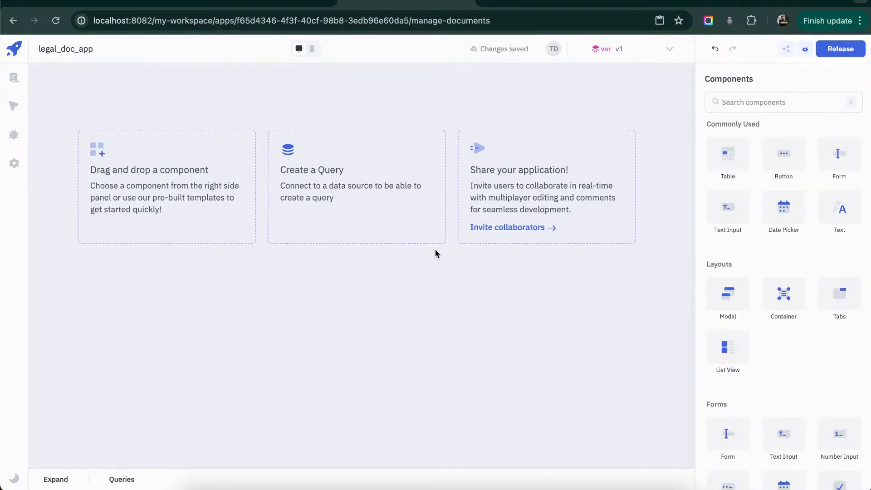
{"action": "key", "text": "ctrl+v"}
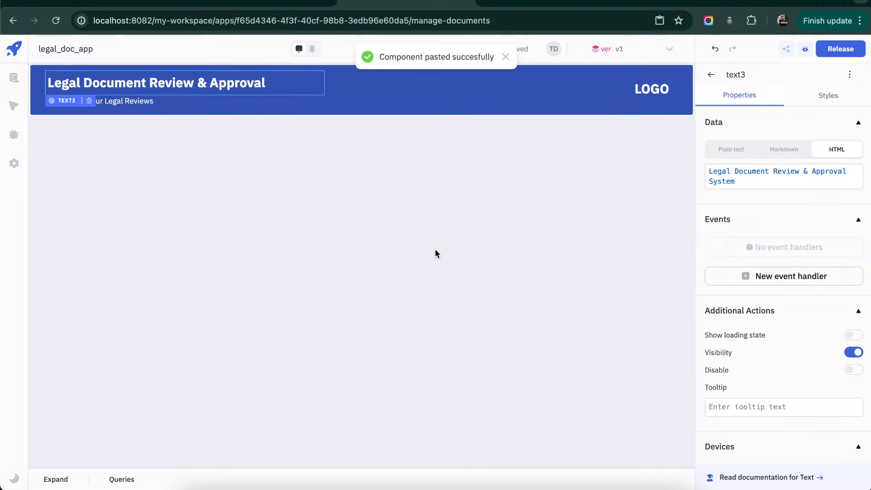
- Add a table below the header on the Manage Users page and enlarge it to nearly fill the page width and height
{"action": "left_click", "coordinate": [14, 84]}
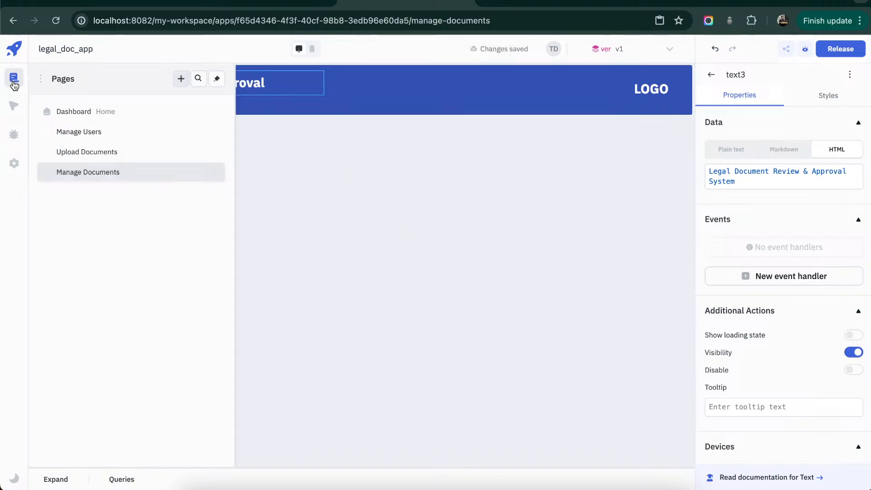
{"action": "left_click", "coordinate": [115, 152]}
{"action": "left_click", "coordinate": [121, 132]}
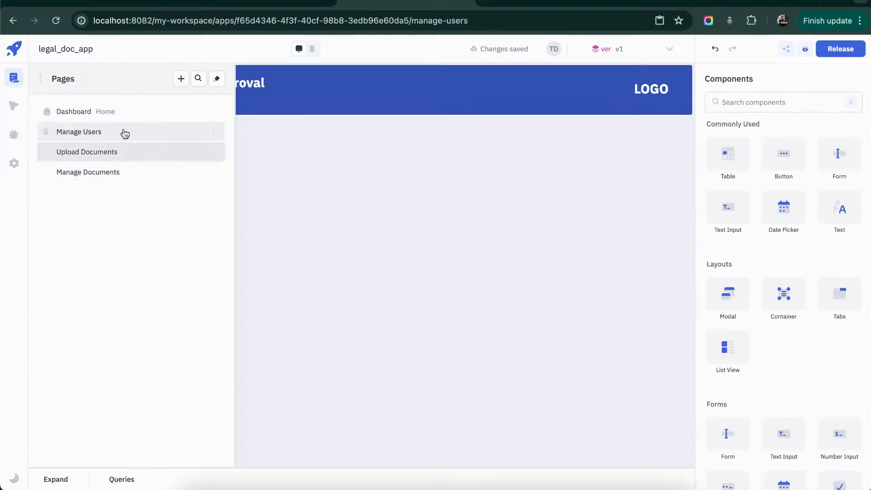
{"action": "left_click", "coordinate": [428, 214]}
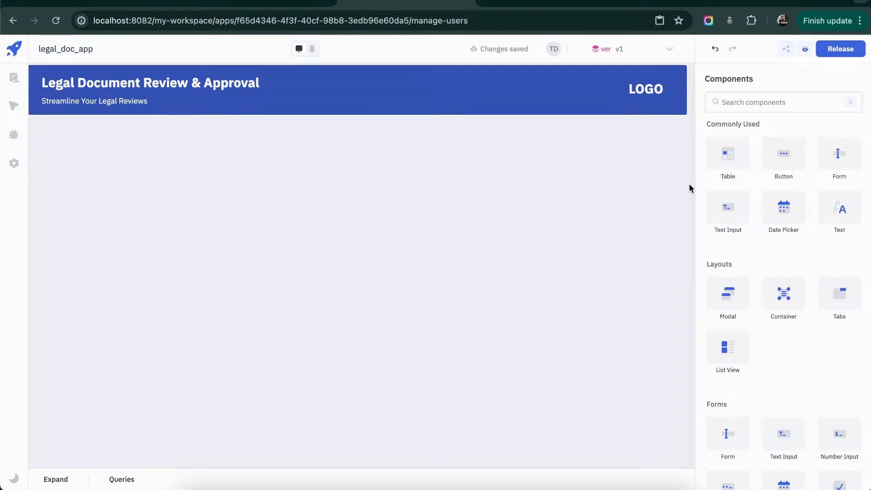
{"action": "left_click_drag", "start_coordinate": [711, 172], "coordinate": [83, 166]}
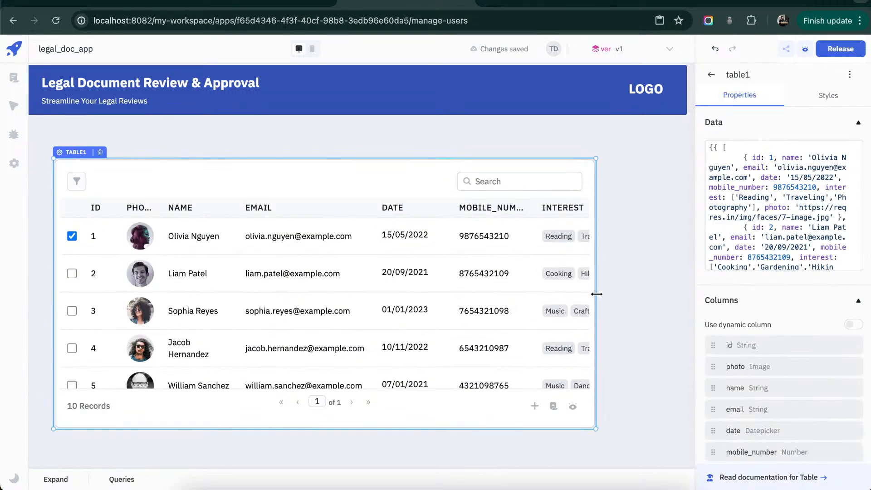
{"action": "left_click_drag", "start_coordinate": [597, 295], "coordinate": [658, 293]}
{"action": "left_click_drag", "start_coordinate": [602, 427], "coordinate": [601, 449]}
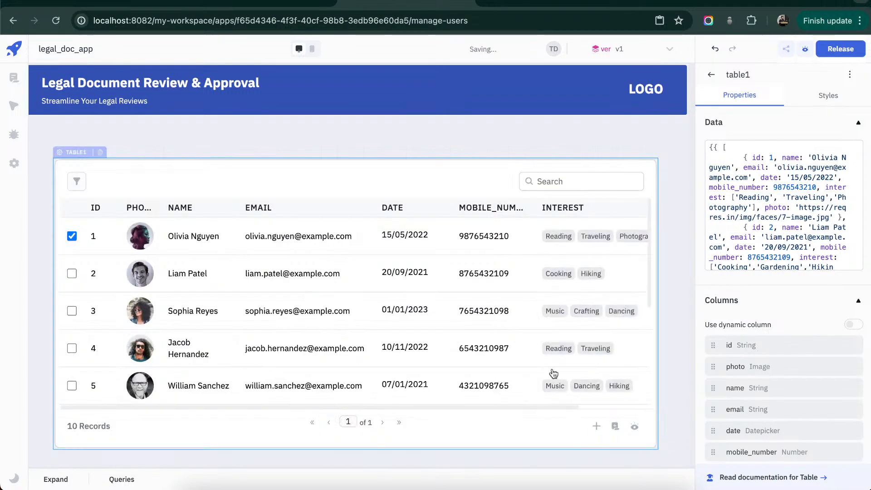
- Place a copy of the header title directly above the table and change its content to "Users"
{"action": "left_click", "coordinate": [232, 83]}
{"action": "key", "text": "ctrl+c"}
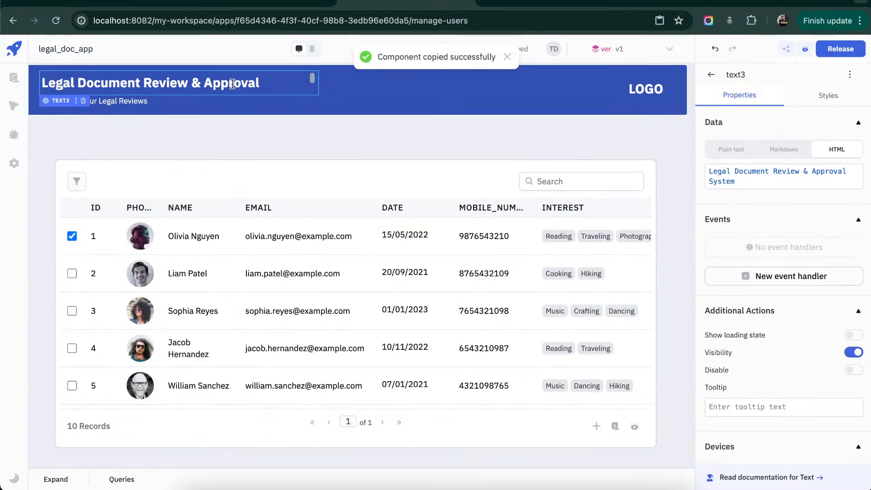
{"action": "key", "text": "ctrl+v"}
{"action": "left_click_drag", "start_coordinate": [233, 83], "coordinate": [263, 144]}
{"action": "left_click", "coordinate": [778, 175]}
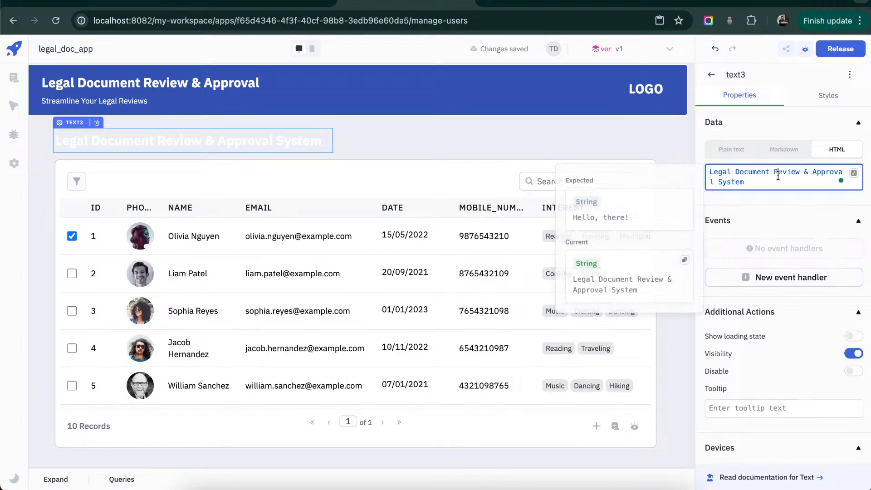
{"action": "key", "text": "ctrl+a"}
{"action": "type", "text": "User"}
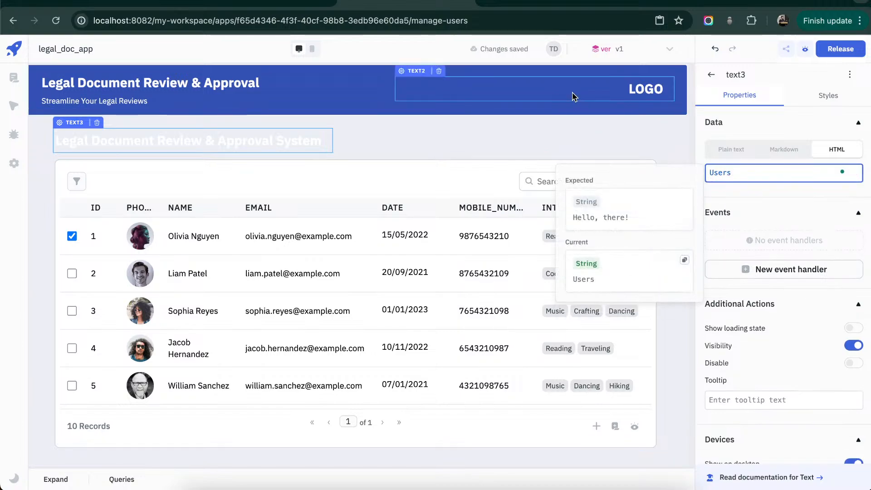
{"action": "left_click", "coordinate": [312, 86]}
- Apply the header container's background color #3451b2ff to the text of the Users heading
{"action": "left_click", "coordinate": [356, 100]}
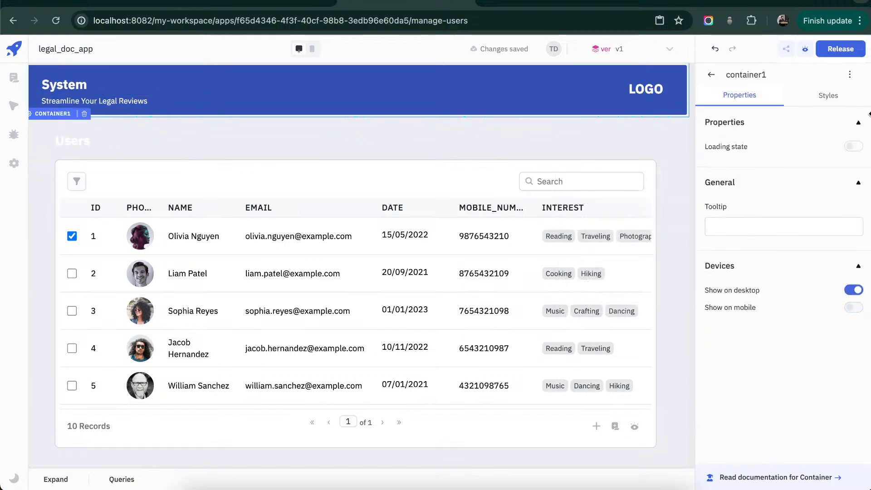
{"action": "left_click", "coordinate": [835, 97]}
{"action": "left_click", "coordinate": [820, 141]}
{"action": "key", "text": "ctrl+c"}
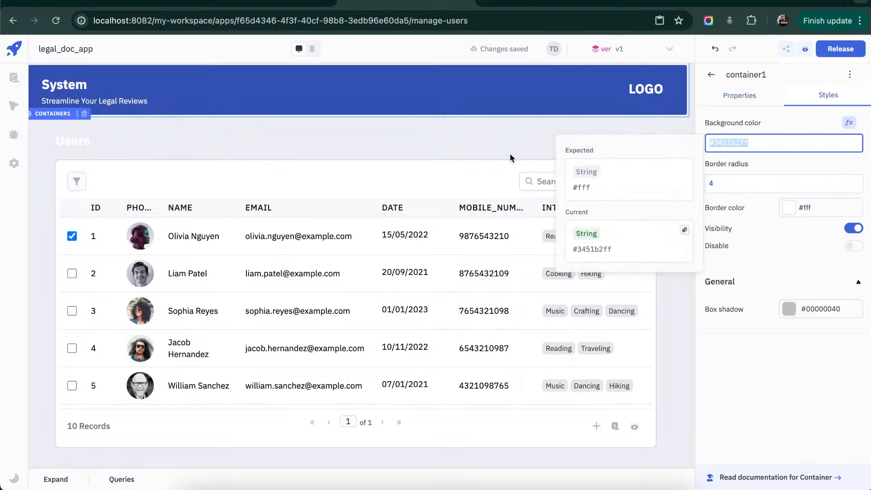
{"action": "left_click", "coordinate": [82, 142]}
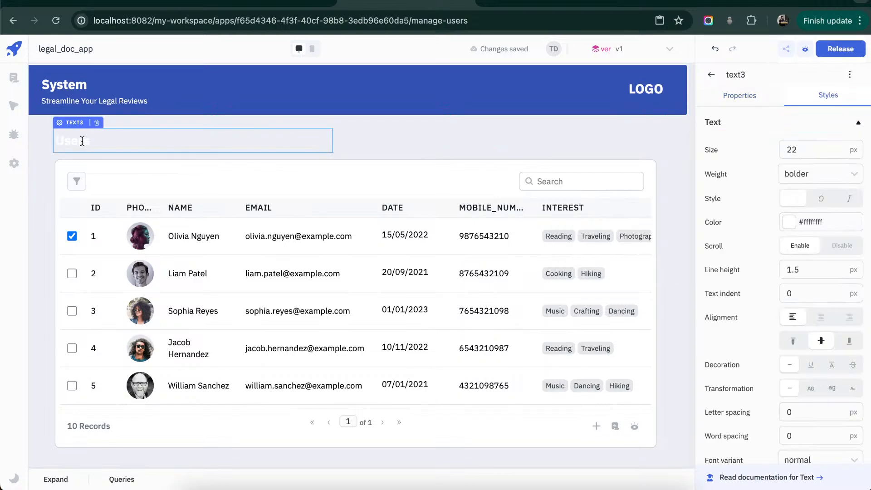
{"action": "left_click", "coordinate": [769, 199]}
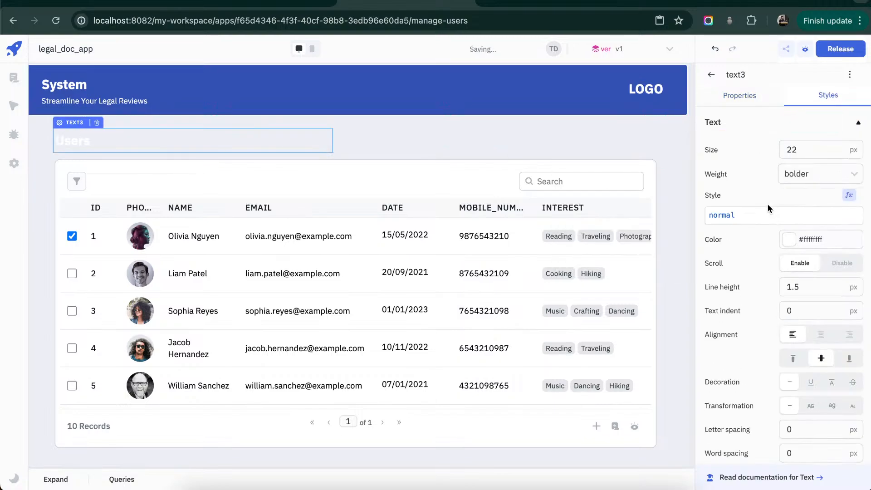
{"action": "left_click", "coordinate": [769, 240]}
{"action": "key", "text": "ctrl+a"}
{"action": "key", "text": "ctrl+v"}
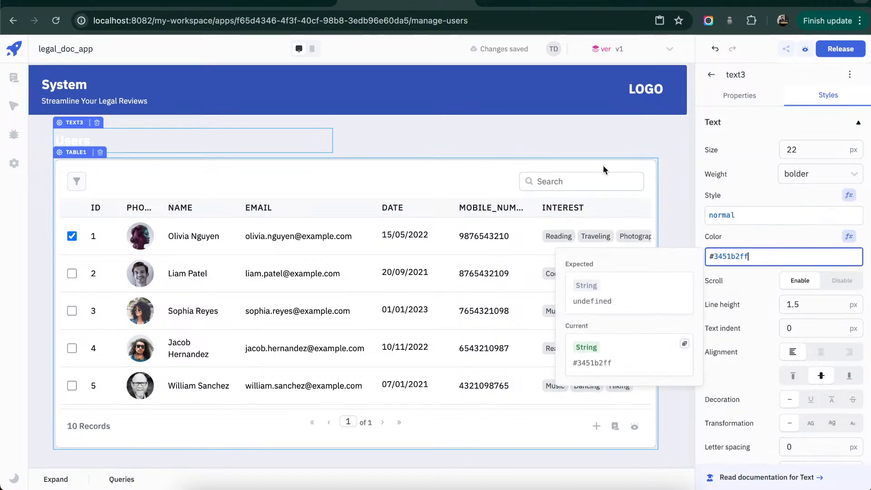
{"action": "left_click", "coordinate": [557, 140]}
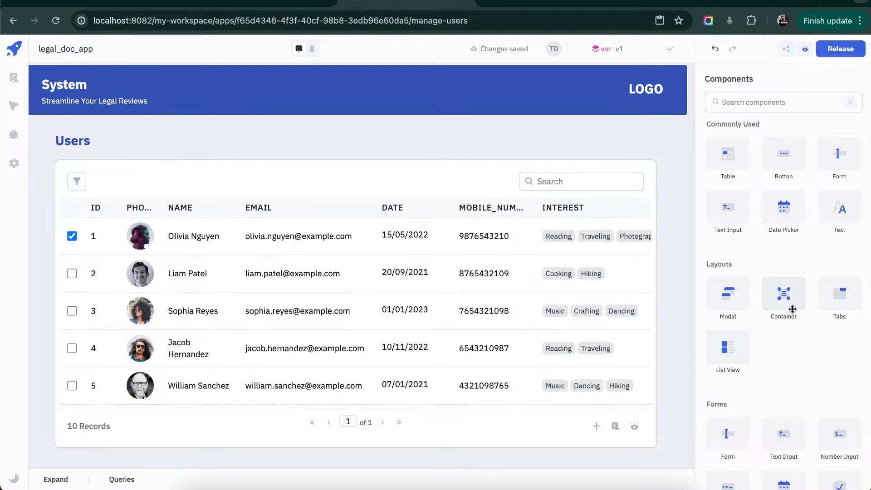
- Add a modal component above the right end of the users table
{"action": "left_click_drag", "start_coordinate": [790, 305], "coordinate": [558, 147]}
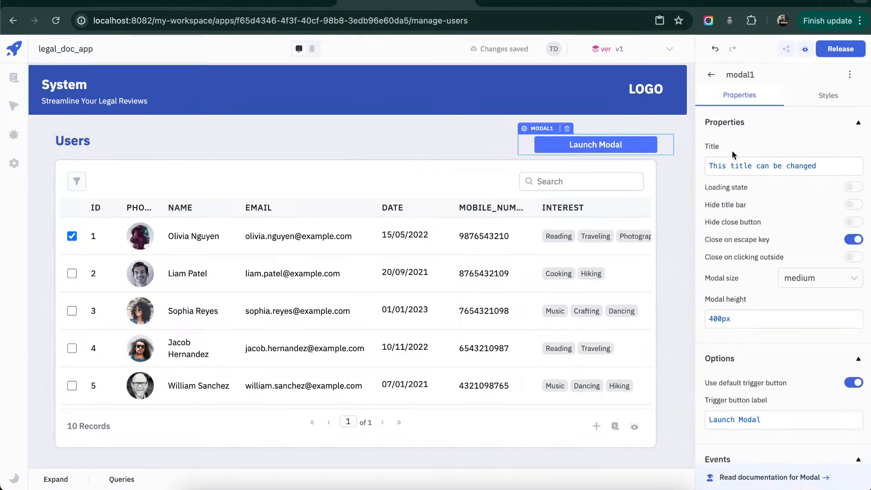
- Set the modal trigger button's background color to #3451b2ff to match the header
{"action": "left_click", "coordinate": [836, 97]}
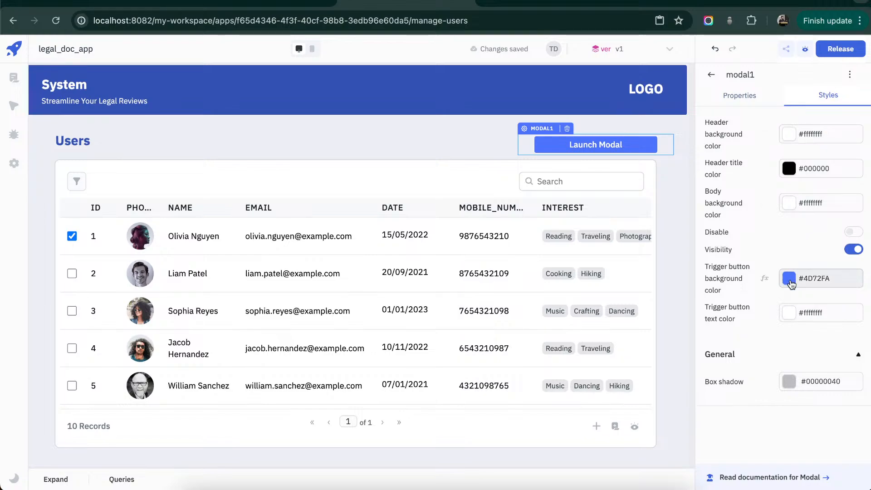
{"action": "left_click", "coordinate": [765, 284]}
{"action": "left_click", "coordinate": [766, 288]}
{"action": "key", "text": "super+a"}
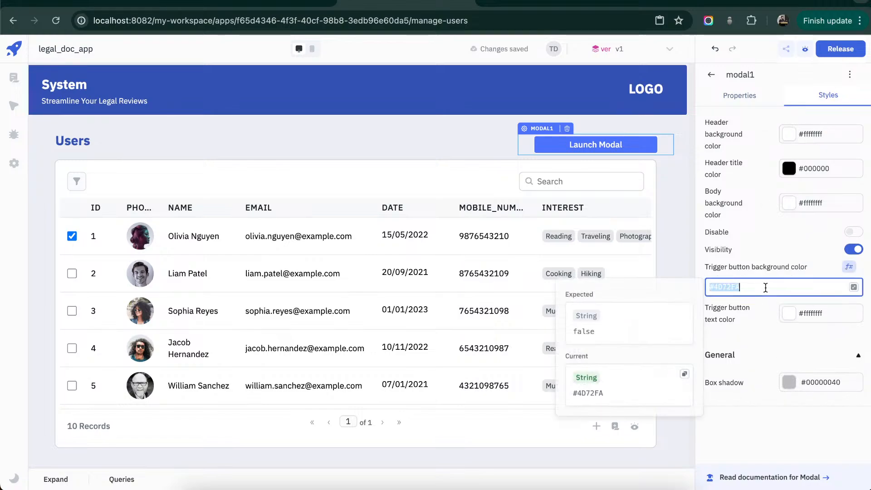
{"action": "key", "text": "super+v"}
{"action": "left_click", "coordinate": [500, 146]}
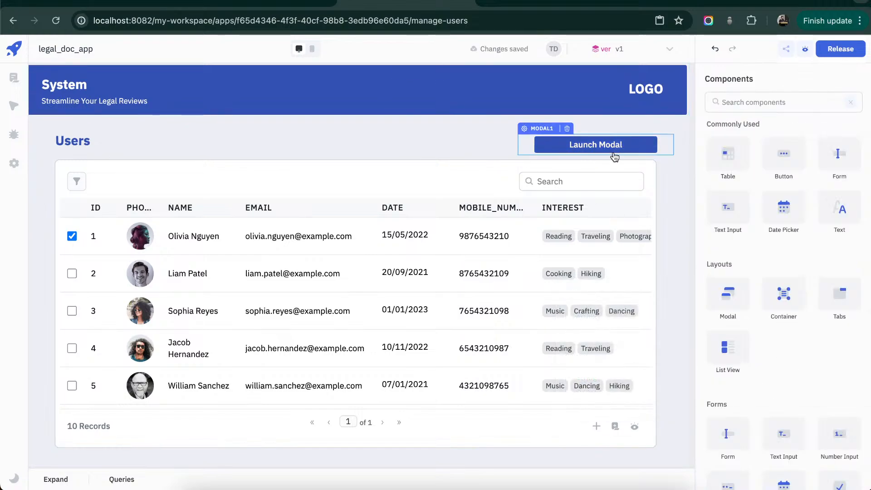
- Open the modal and set its title to "Add user"
{"action": "left_click", "coordinate": [633, 153]}
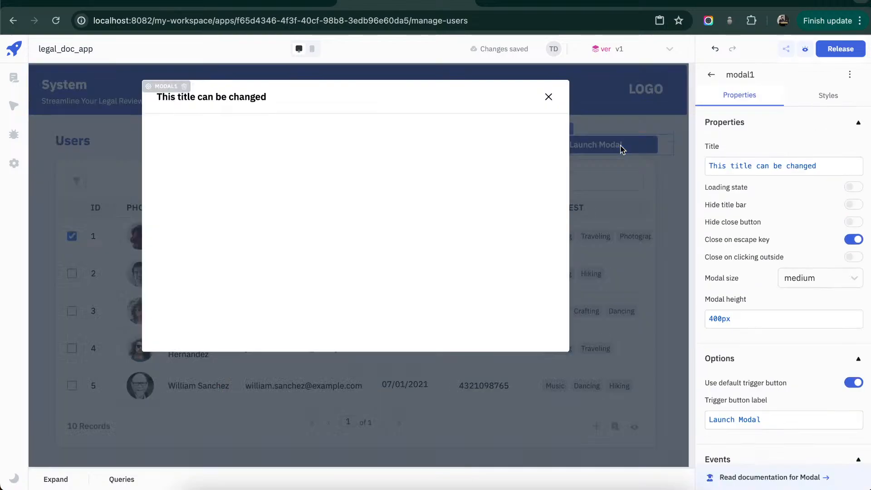
{"action": "left_click", "coordinate": [816, 168]}
{"action": "key", "text": "super+a"}
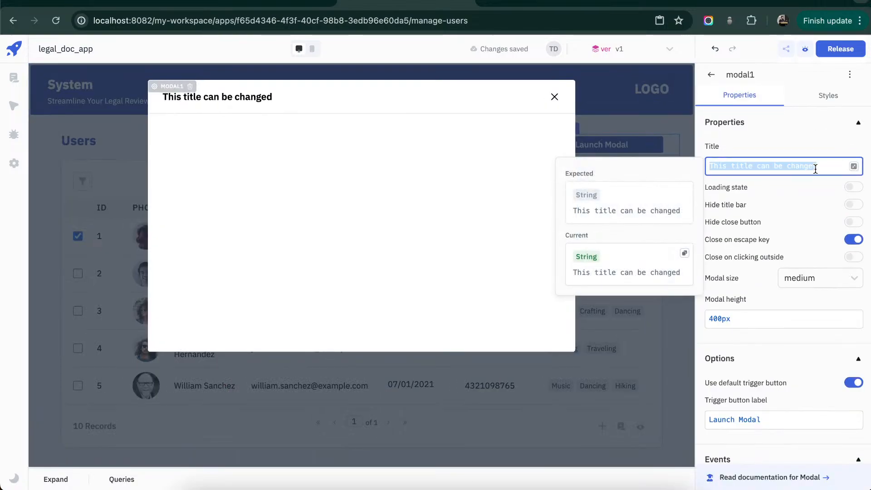
{"action": "type", "text": "Add user"}
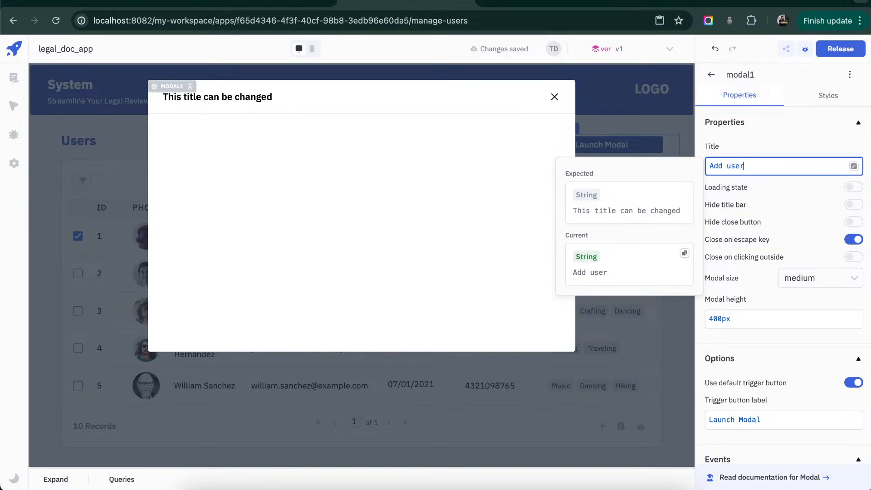
- Change the modal's trigger button label to "Add user"
{"action": "left_click", "coordinate": [787, 421]}
{"action": "key", "text": "super+a"}
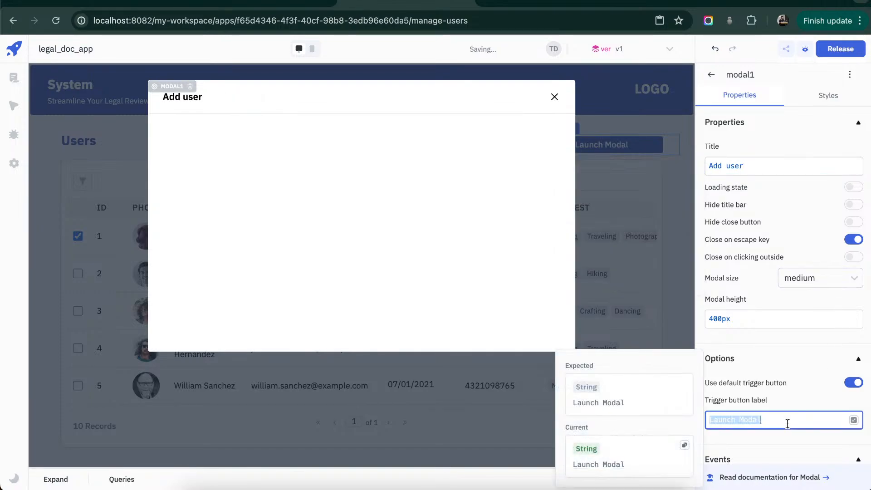
{"action": "type", "text": "ADD"}
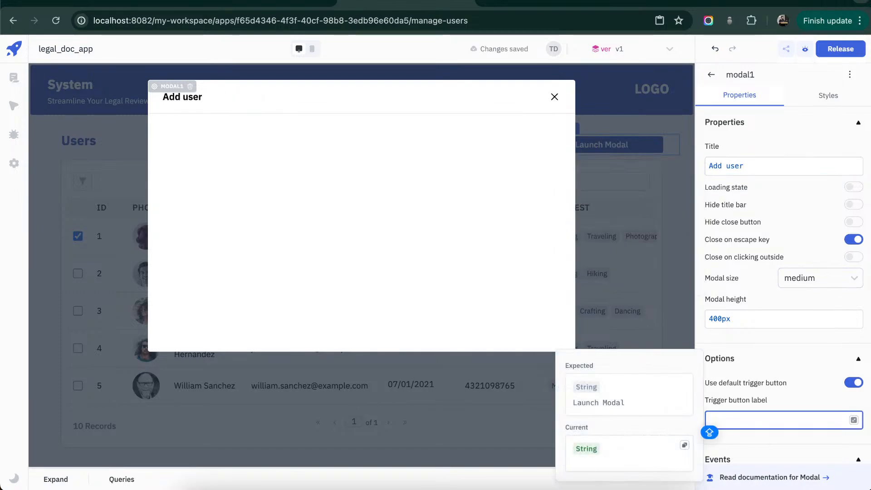
{"action": "key", "text": "BackSpace"}
{"action": "key", "text": "BackSpace"}
{"action": "key", "text": "BackSpace"}
{"action": "key", "text": "BackSpace"}
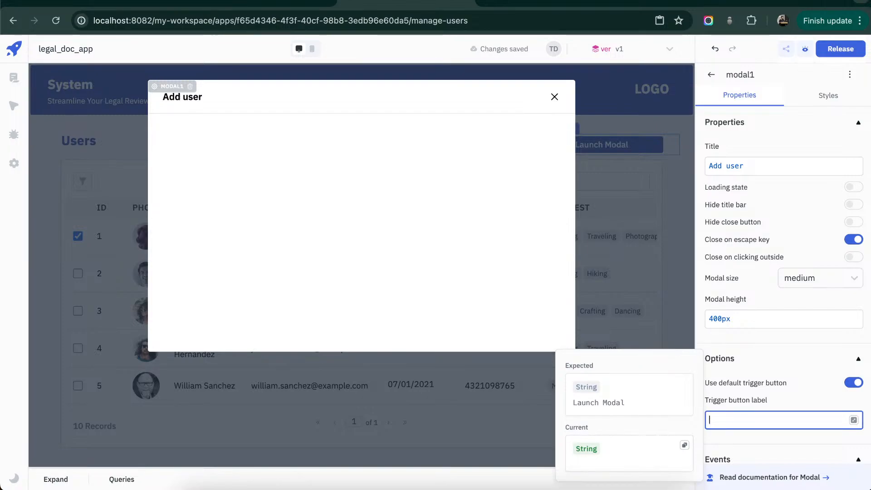
{"action": "type", "text": "Add user"}
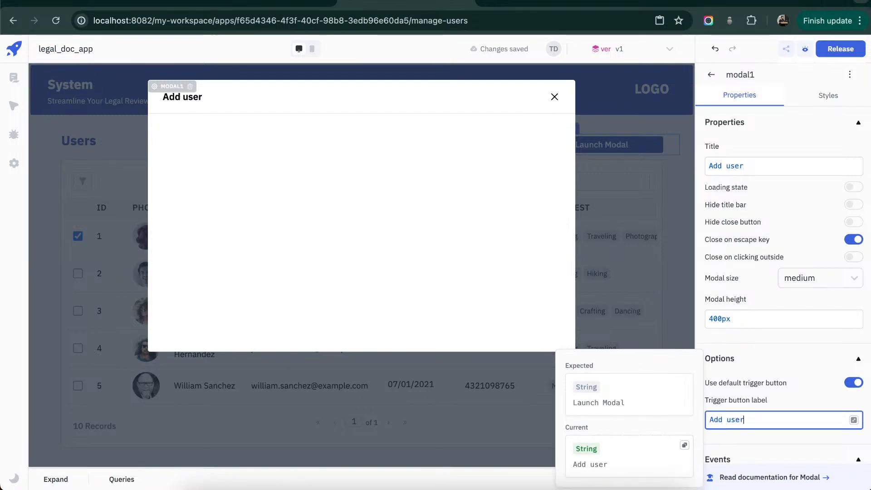
{"action": "left_click", "coordinate": [809, 359]}
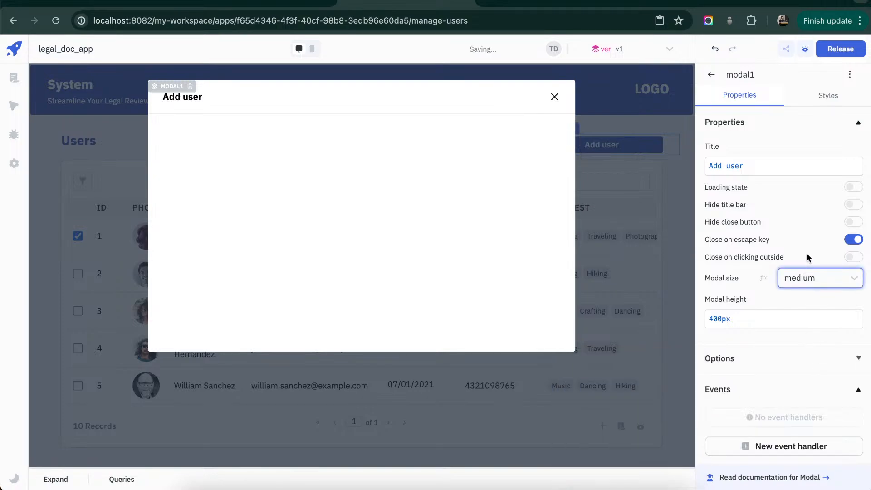
- Set the Add user modal's size to small and its height to 200px
{"action": "left_click", "coordinate": [854, 278]}
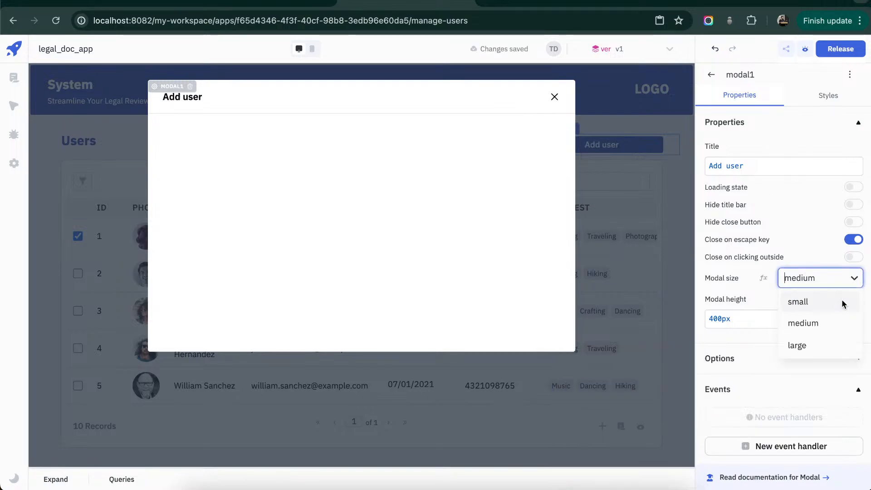
{"action": "left_click", "coordinate": [831, 302]}
{"action": "left_click", "coordinate": [789, 319]}
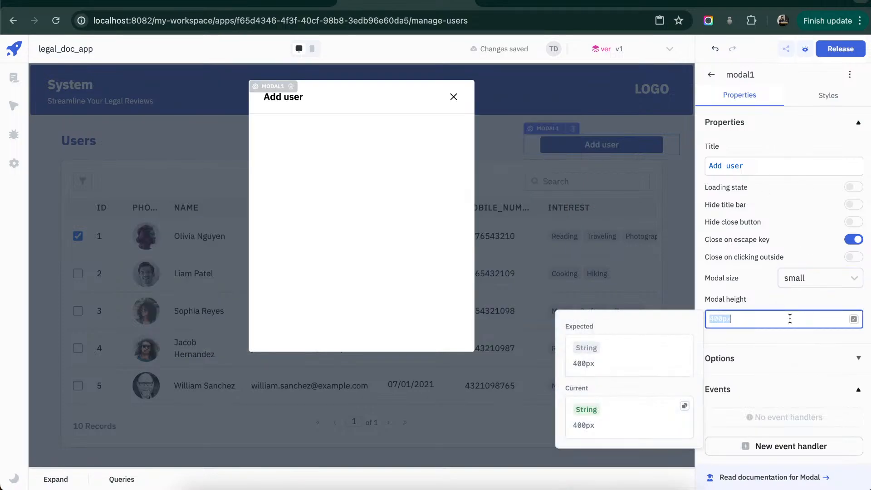
{"action": "type", "text": "200px"}
{"action": "left_click", "coordinate": [798, 354]}
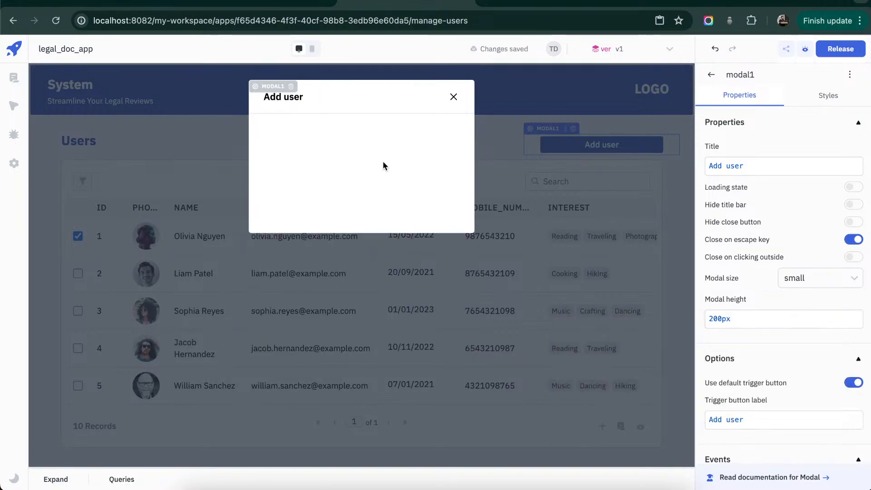
- Place a nearly full-width button near the bottom of the Add user modal and label it "Submit"
{"action": "left_click", "coordinate": [829, 96]}
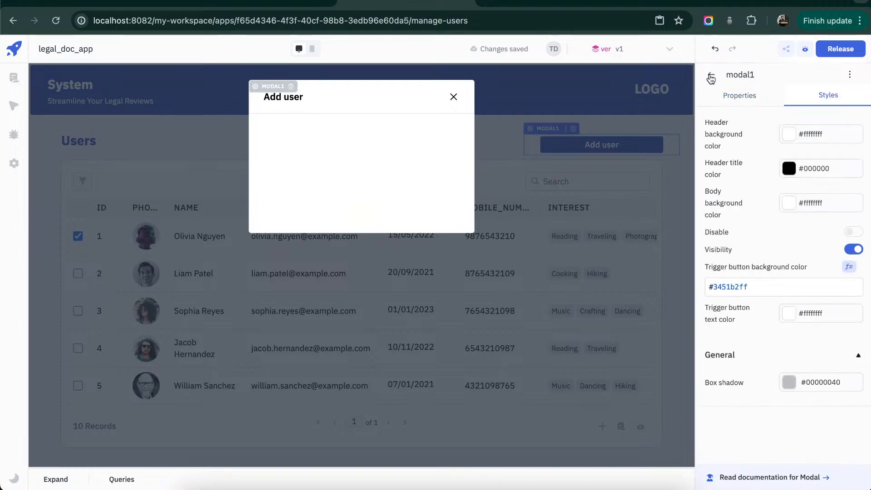
{"action": "left_click", "coordinate": [711, 78]}
{"action": "left_click_drag", "start_coordinate": [784, 167], "coordinate": [458, 216]}
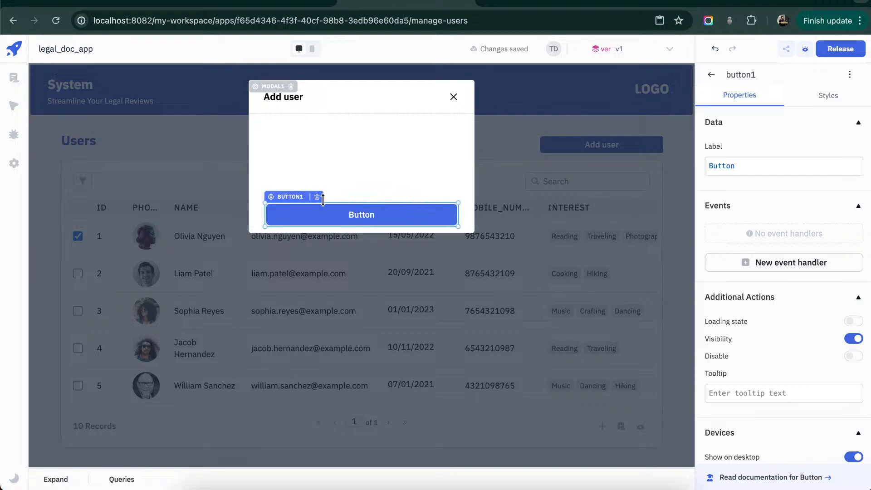
{"action": "left_click_drag", "start_coordinate": [291, 200], "coordinate": [293, 200]}
{"action": "double_click", "coordinate": [772, 173]}
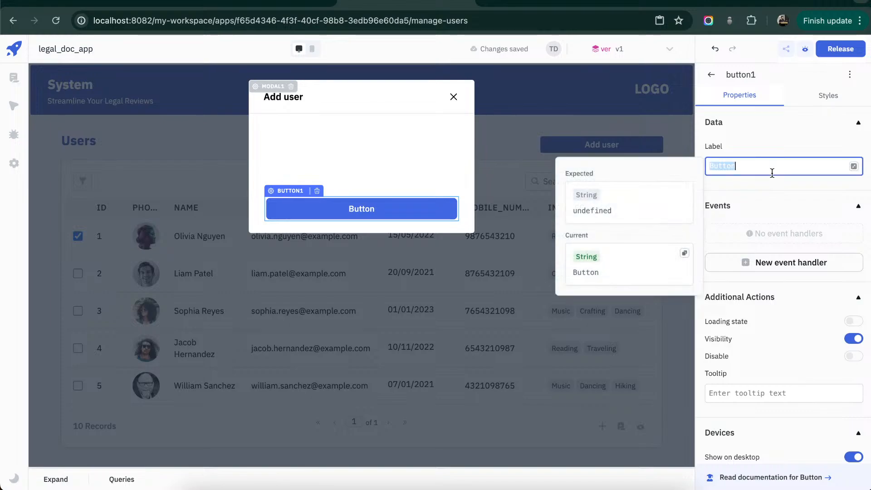
{"action": "type", "text": "Submit"}
- Set the Submit button's background color to #3451b2ff
{"action": "left_click", "coordinate": [828, 95]}
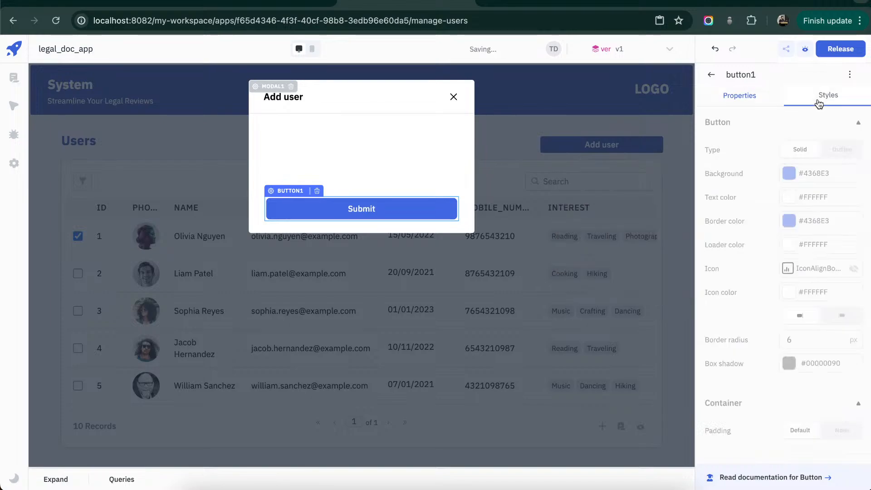
{"action": "left_click", "coordinate": [768, 173]}
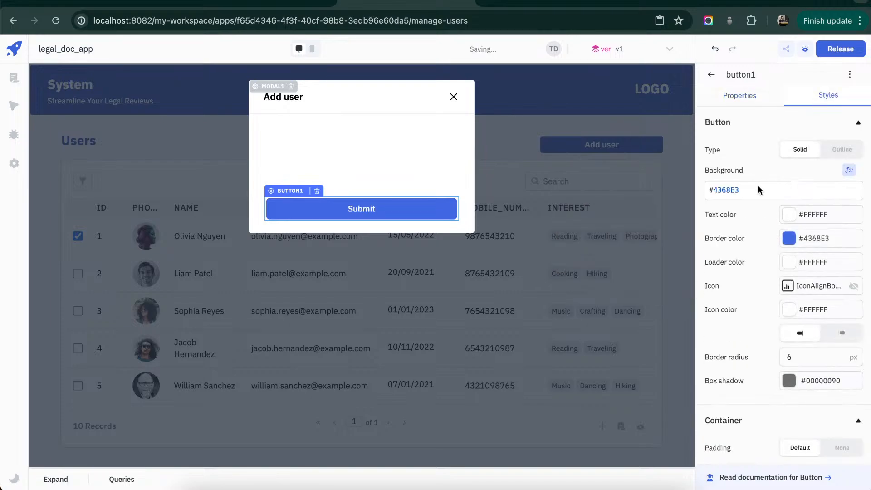
{"action": "triple_click", "coordinate": [758, 188]}
{"action": "key", "text": "ctrl+v"}
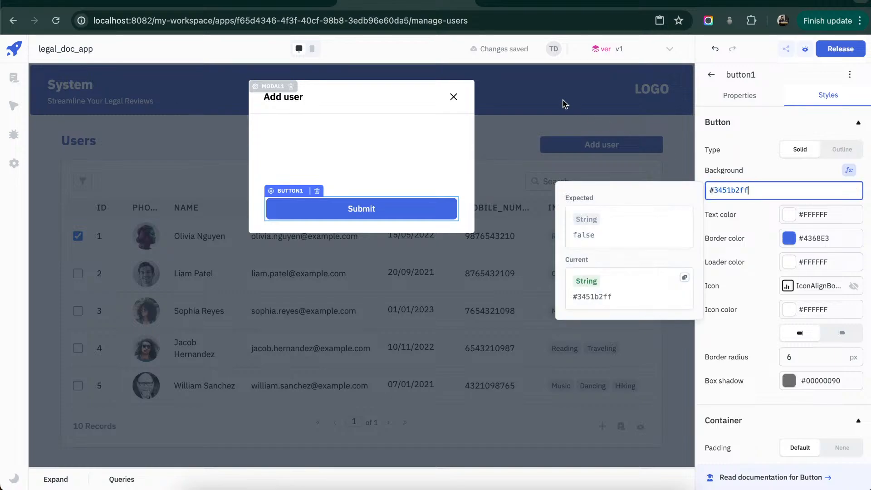
{"action": "left_click", "coordinate": [433, 137]}
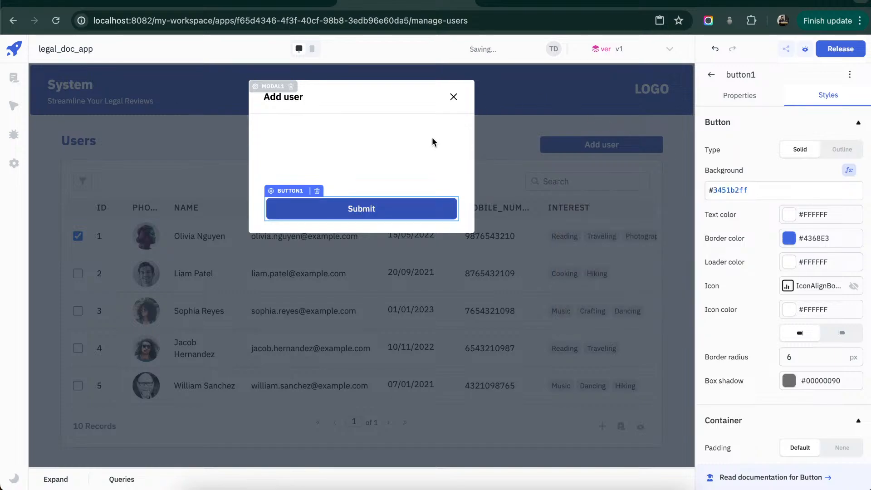
- Add a wide text input at the top of the Add user modal and label it "Name"
{"action": "left_click", "coordinate": [712, 75]}
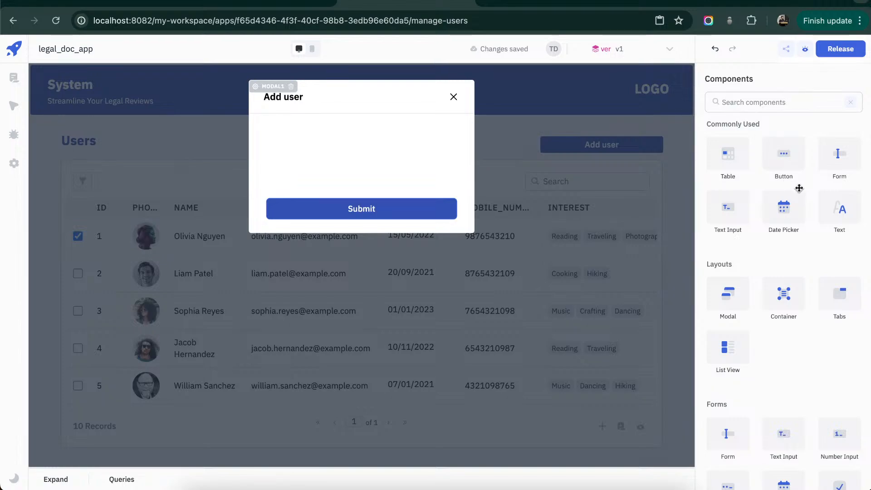
{"action": "left_click_drag", "start_coordinate": [632, 213], "coordinate": [458, 137]}
{"action": "double_click", "coordinate": [719, 166]}
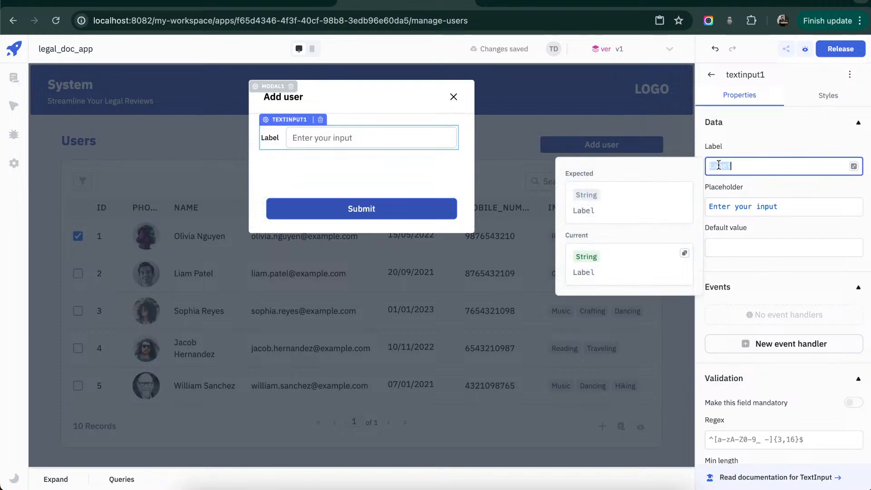
{"action": "type", "text": "Name"}
{"action": "left_click", "coordinate": [412, 165]}
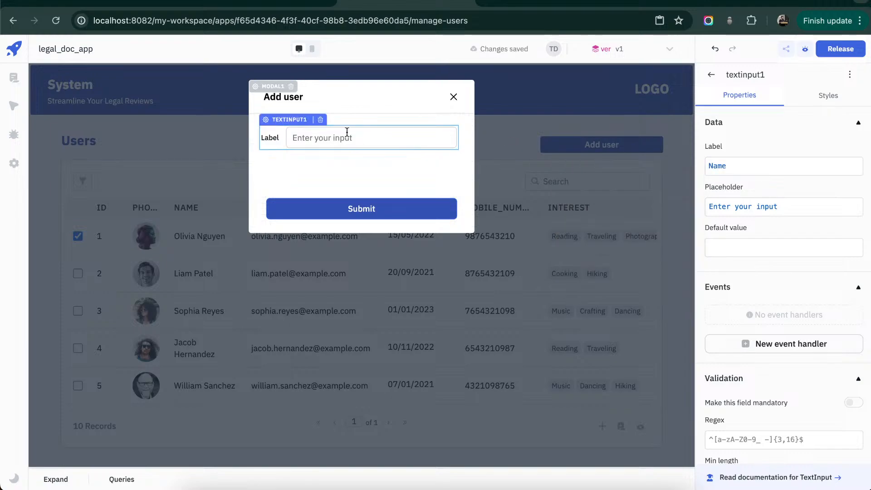
- Duplicate the Name input directly below it and change the copy's label to "Email"
{"action": "key", "text": "ctrl+c"}
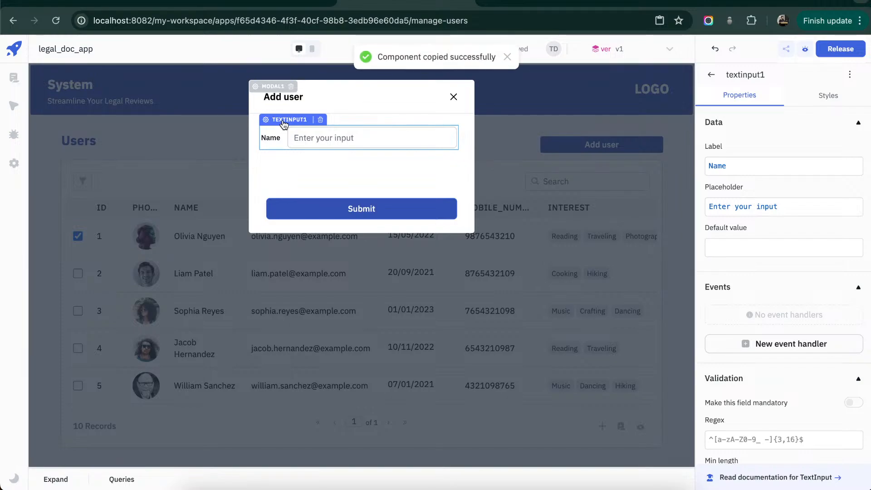
{"action": "key", "text": "ctrl+v"}
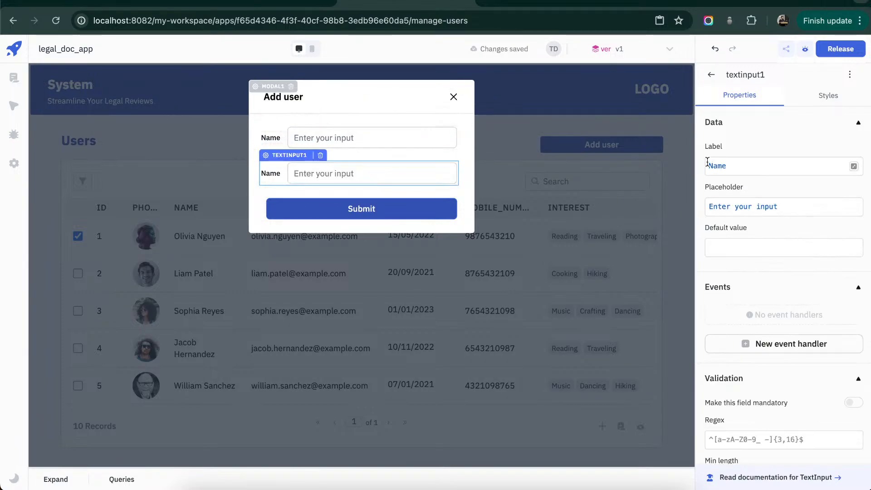
{"action": "left_click", "coordinate": [728, 171]}
{"action": "double_click", "coordinate": [728, 174]}
{"action": "type", "text": "Ema"}
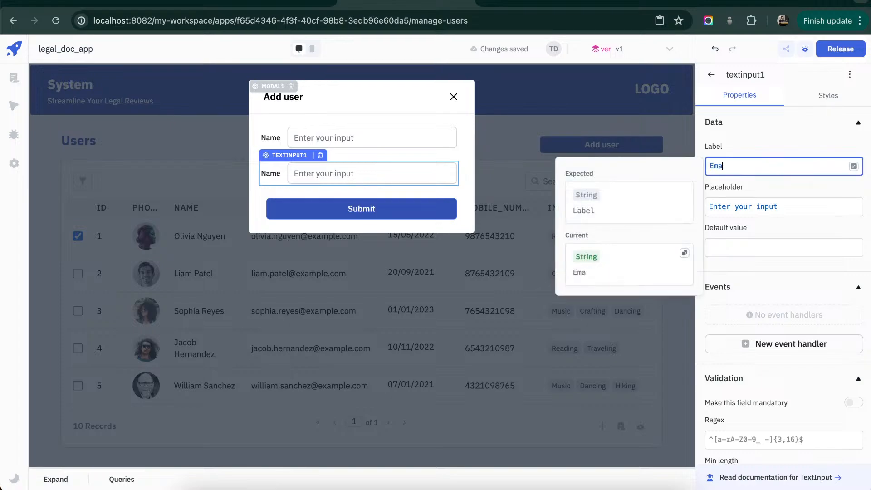
{"action": "type", "text": "il"}
{"action": "left_click", "coordinate": [764, 136]}
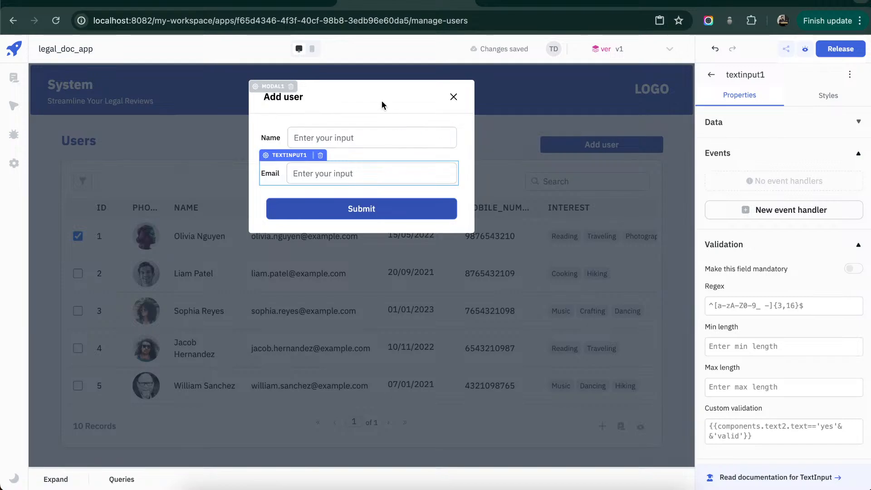
- Close the modal and create a ToolJet Database query named getUsers
{"action": "left_click", "coordinate": [453, 97]}
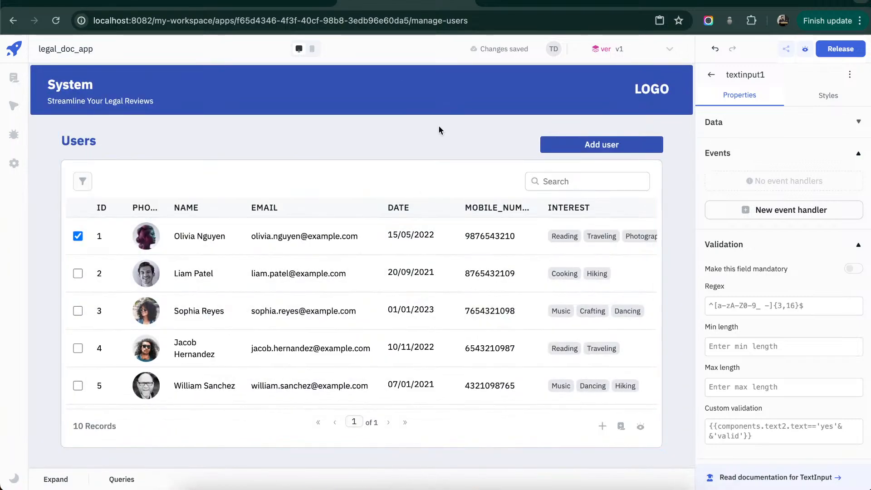
{"action": "left_click", "coordinate": [54, 485]}
{"action": "left_click", "coordinate": [44, 299]}
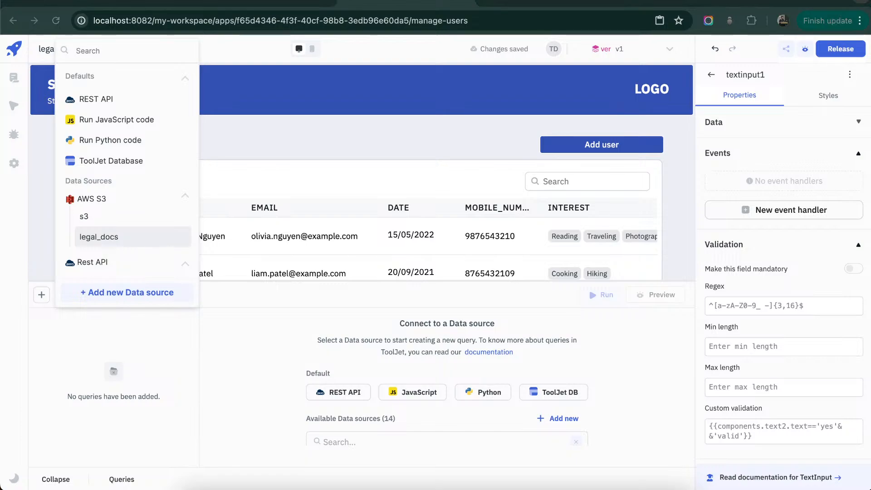
{"action": "left_click", "coordinate": [109, 162]}
{"action": "type", "text": "getUsers"}
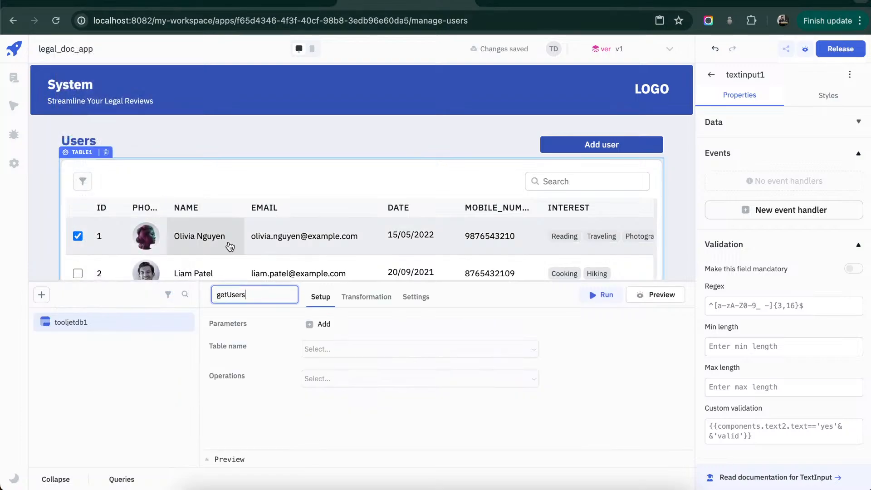
{"action": "left_click", "coordinate": [388, 316]}
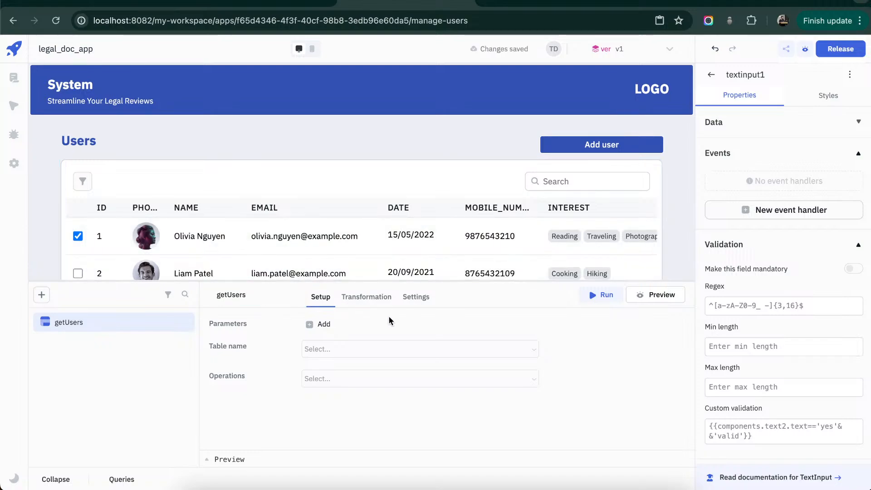
- Configure the getUsers query to use the users table with the List rows operation
{"action": "left_click", "coordinate": [535, 352]}
{"action": "scroll", "coordinate": [349, 254], "scroll_direction": "down", "scroll_amount": 2}
{"action": "left_click", "coordinate": [340, 296]}
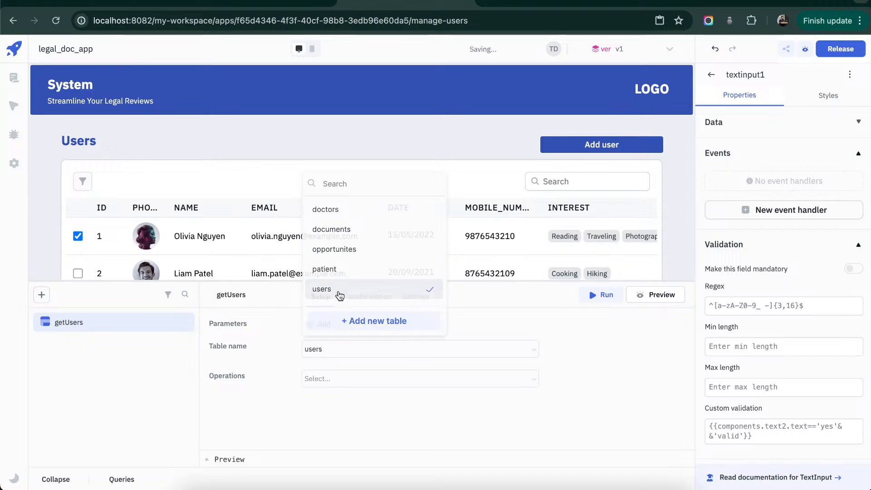
{"action": "left_click", "coordinate": [509, 380]}
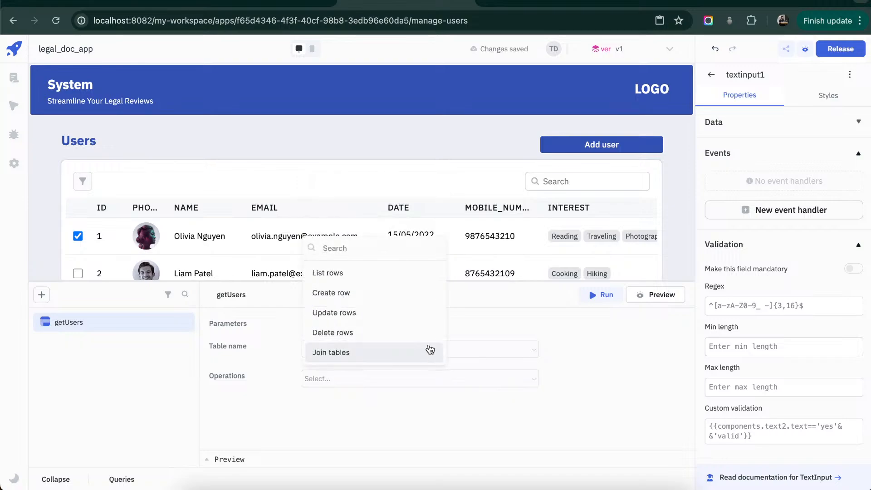
{"action": "left_click", "coordinate": [398, 273]}
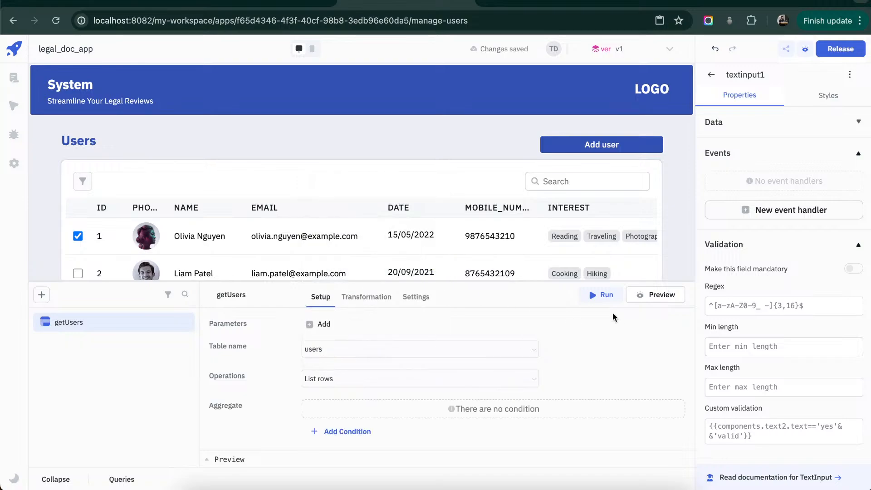
- Run the getUsers query and set the users table's data to {{queries.getUsers.data}}
{"action": "left_click", "coordinate": [603, 295]}
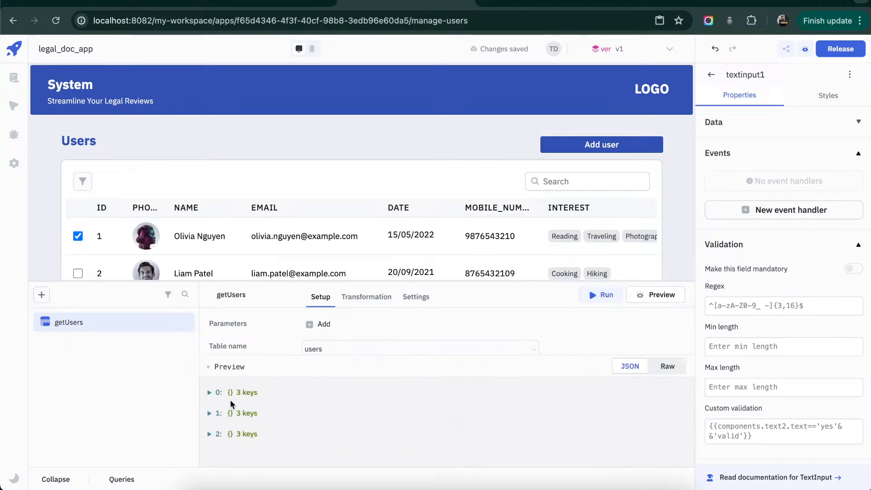
{"action": "left_click", "coordinate": [366, 181]}
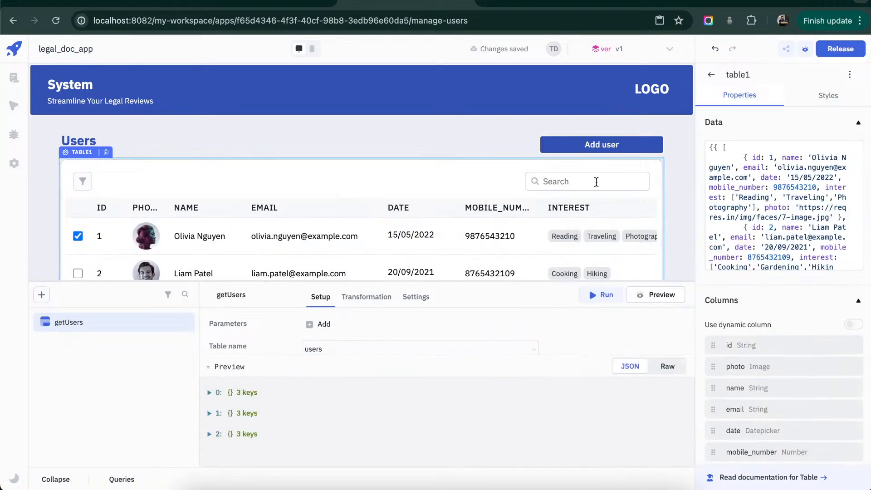
{"action": "left_click", "coordinate": [753, 186]}
{"action": "key", "text": "ctrl+a"}
{"action": "type", "text": "{{"}
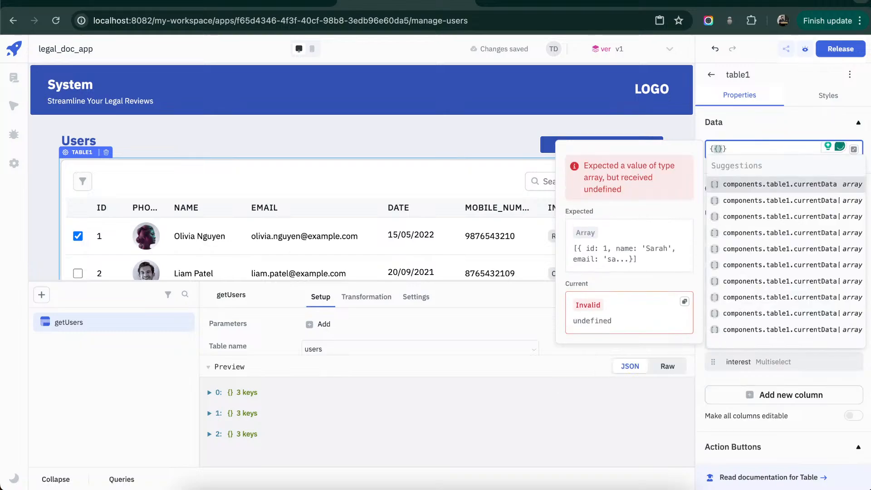
{"action": "type", "text": "queries."}
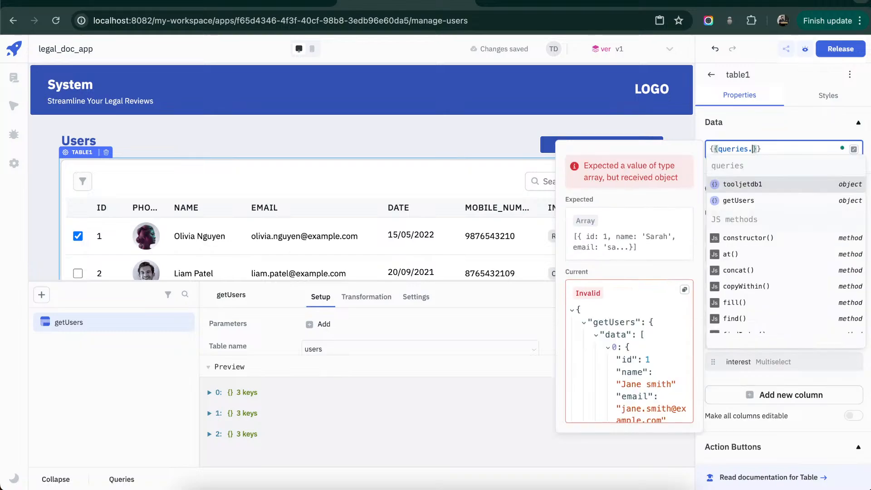
{"action": "left_click", "coordinate": [771, 202]}
{"action": "type", "text": "."}
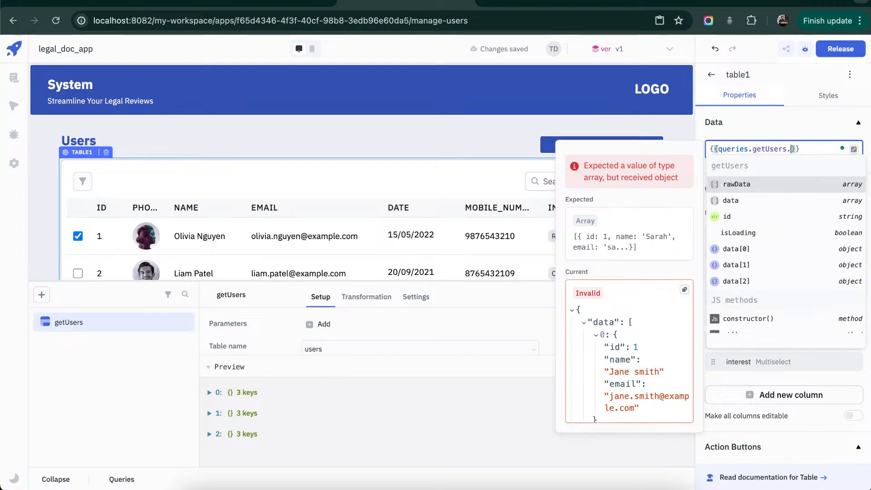
{"action": "left_click", "coordinate": [761, 202]}
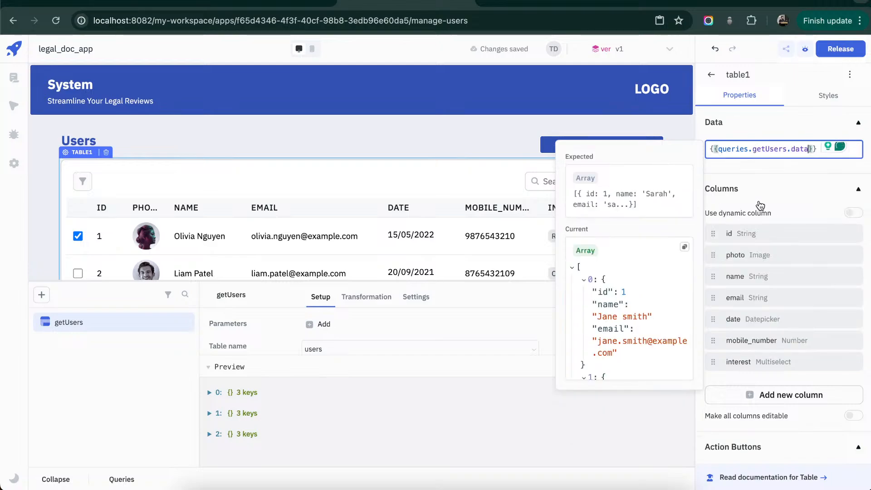
{"action": "left_click", "coordinate": [483, 134]}
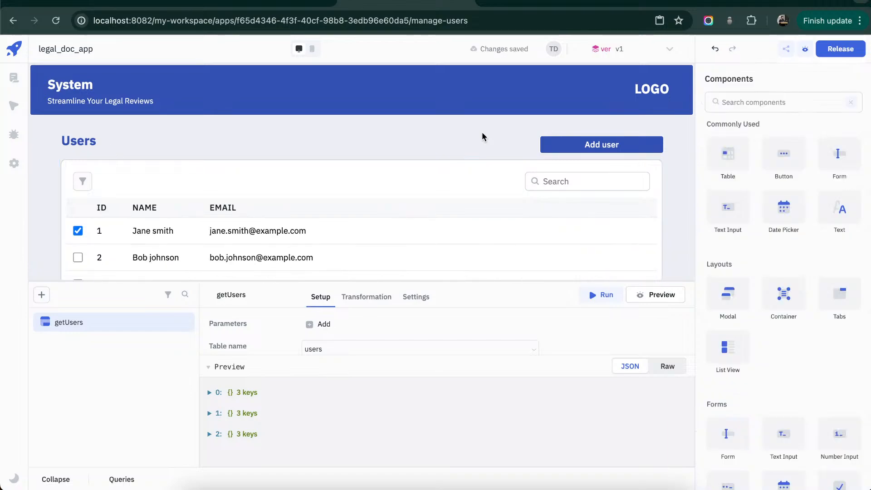
{"action": "scroll", "coordinate": [482, 136], "scroll_direction": "down", "scroll_amount": 2}
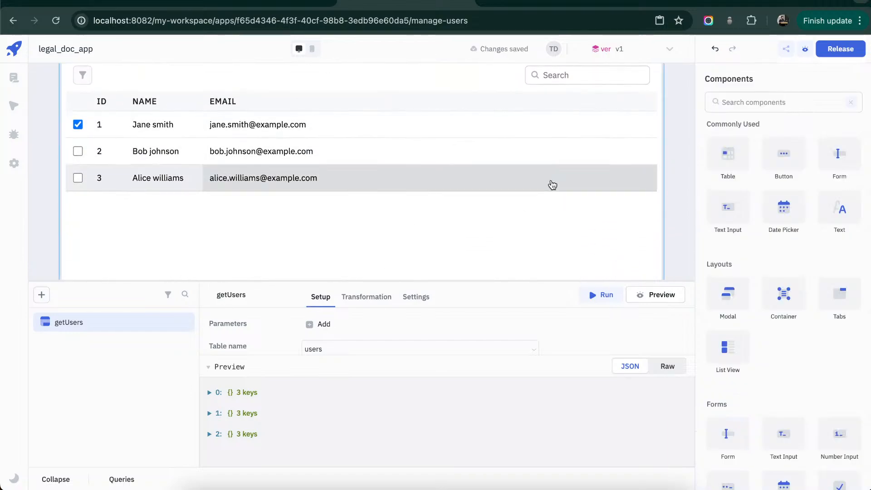
{"action": "scroll", "coordinate": [552, 185], "scroll_direction": "up", "scroll_amount": 2}
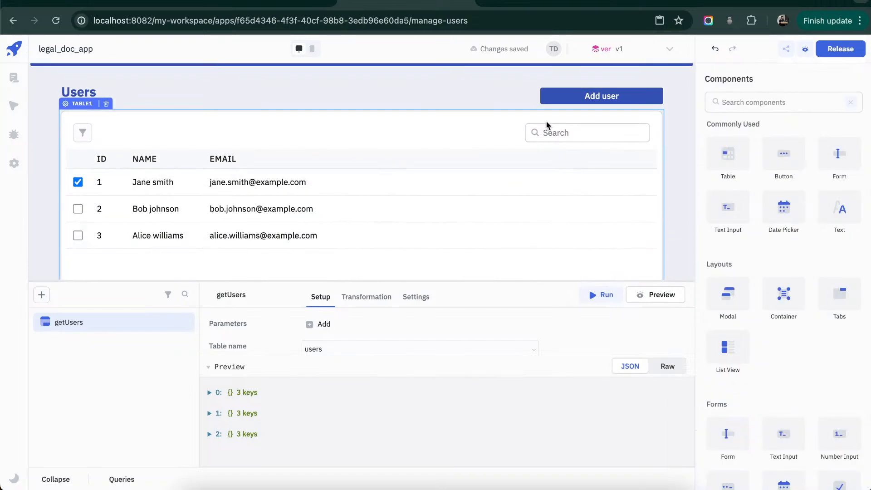
- Create another ToolJet Database query named addUser
{"action": "left_click", "coordinate": [42, 295]}
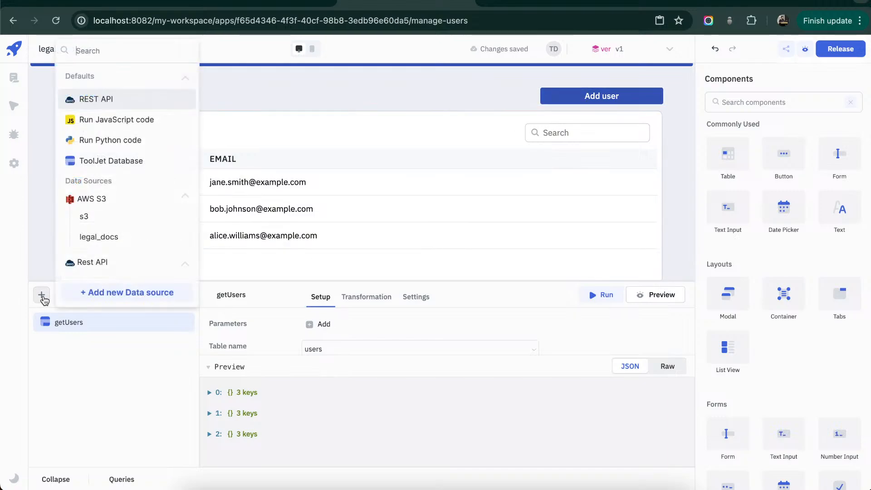
{"action": "left_click", "coordinate": [118, 161]}
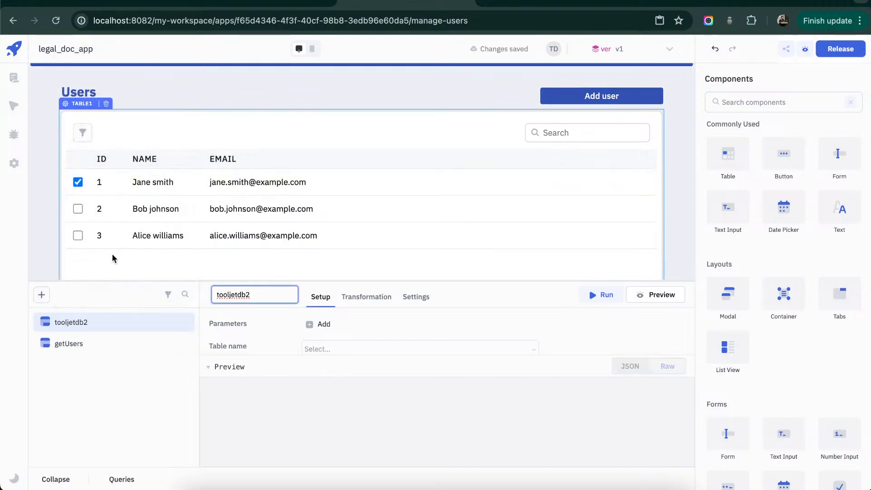
{"action": "key", "text": "super+a"}
{"action": "type", "text": "addUser"}
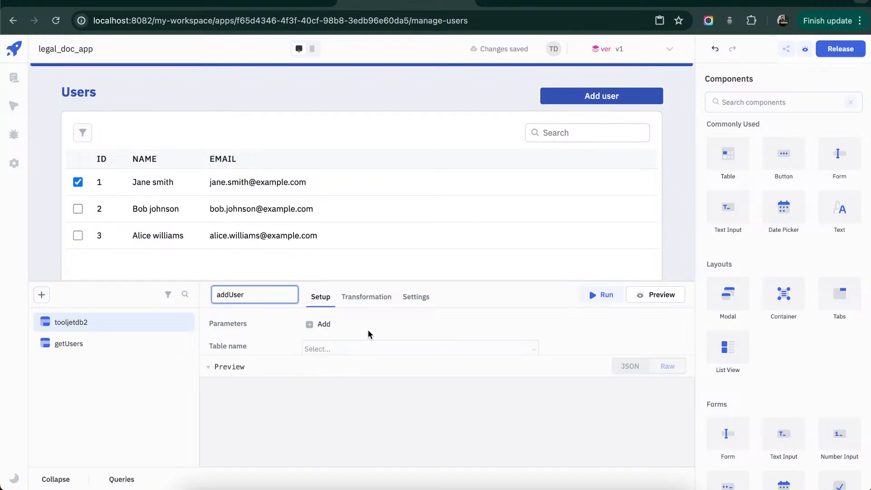
{"action": "left_click", "coordinate": [234, 367]}
- Configure the addUser query to use the users table with the Create row operation
{"action": "left_click", "coordinate": [457, 351]}
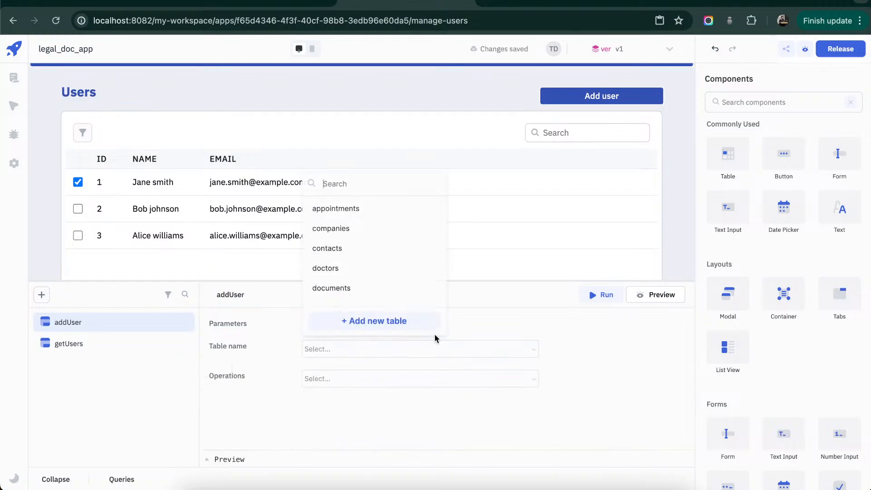
{"action": "scroll", "coordinate": [353, 293], "scroll_direction": "down", "scroll_amount": 2}
{"action": "left_click", "coordinate": [351, 297]}
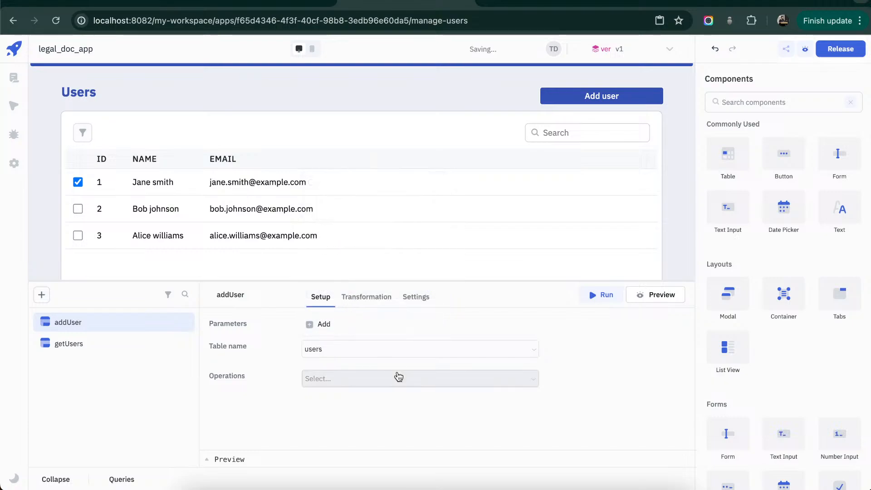
{"action": "left_click", "coordinate": [398, 377]}
{"action": "left_click", "coordinate": [375, 302]}
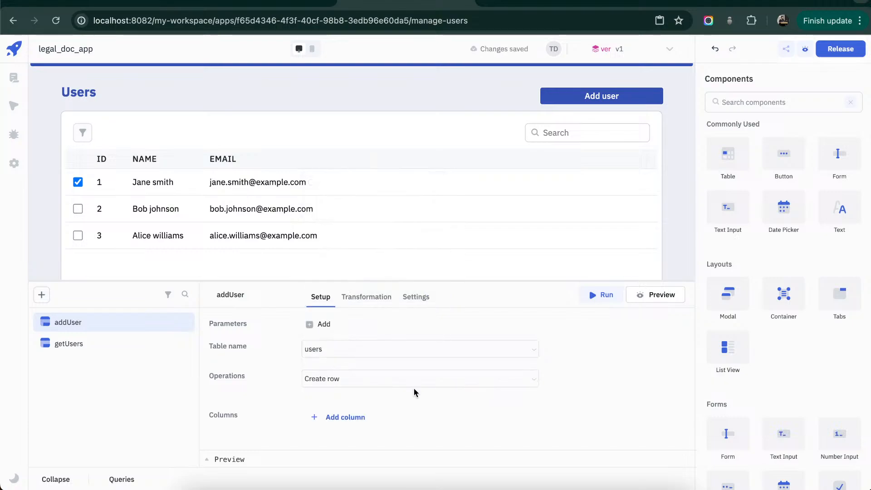
- Add the name and email columns to the row that the addUser query creates
{"action": "left_click", "coordinate": [358, 417]}
{"action": "left_click", "coordinate": [361, 421]}
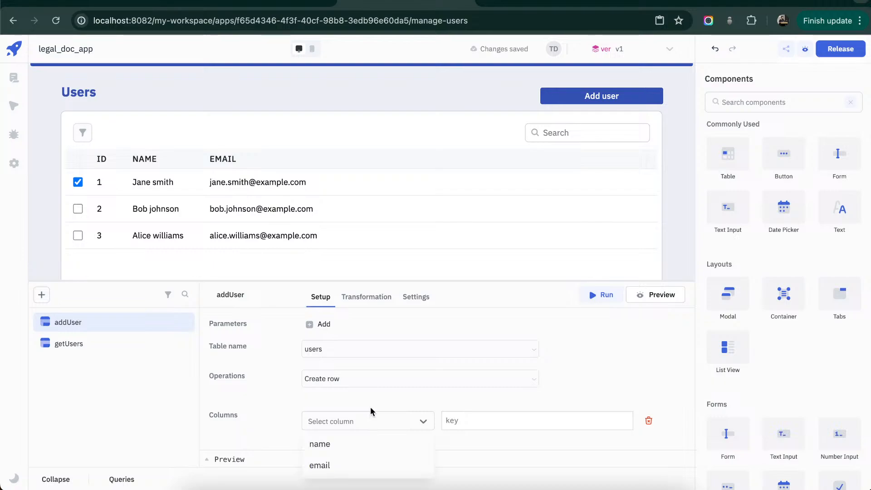
{"action": "left_click", "coordinate": [371, 412]}
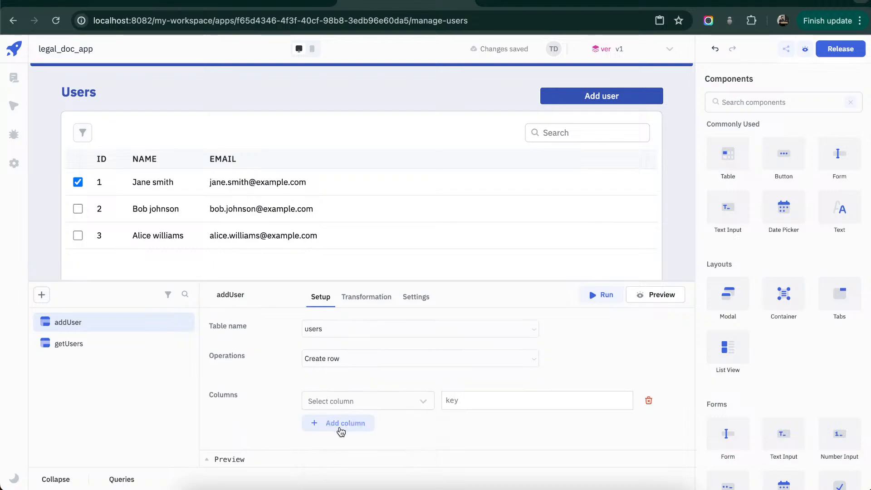
{"action": "left_click", "coordinate": [342, 425]}
{"action": "left_click", "coordinate": [359, 420]}
{"action": "left_click", "coordinate": [356, 445]}
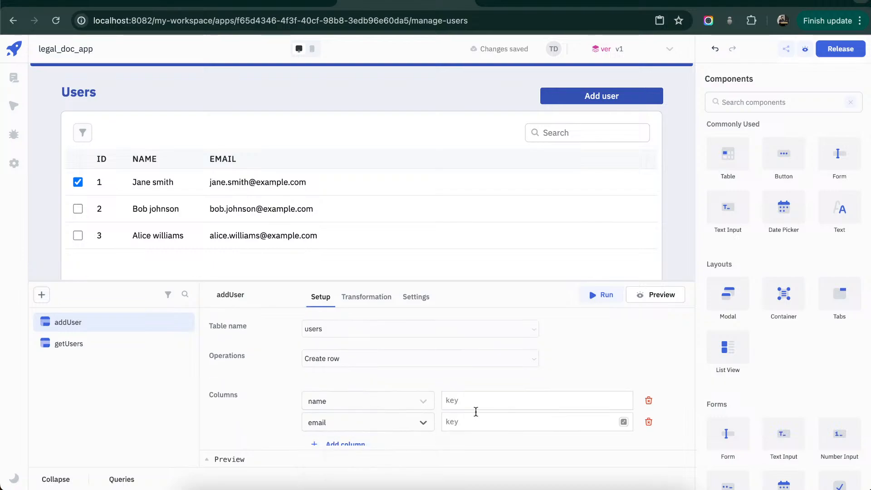
- Set the name column's value in addUser to {{components.textinput2.value}}, the modal's Name input
{"action": "left_click", "coordinate": [489, 401]}
{"action": "type", "text": "{{"}
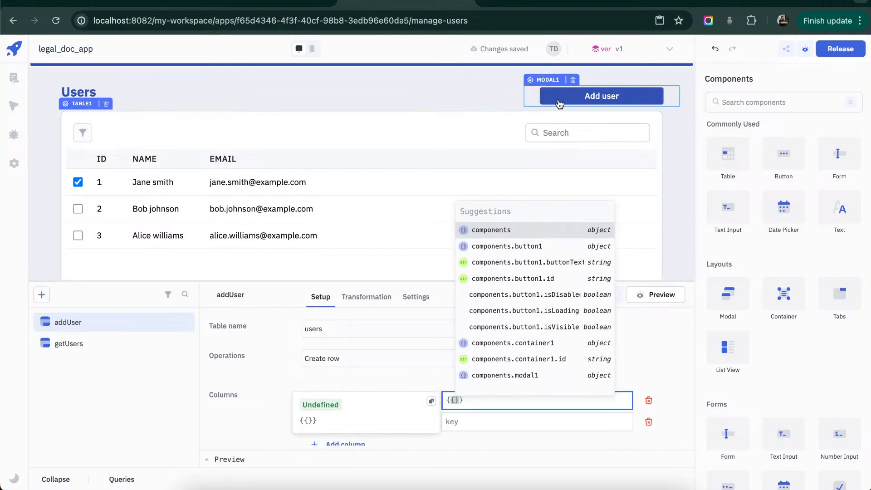
{"action": "left_click", "coordinate": [602, 95]}
{"action": "scroll", "coordinate": [448, 117], "scroll_direction": "up", "scroll_amount": 1}
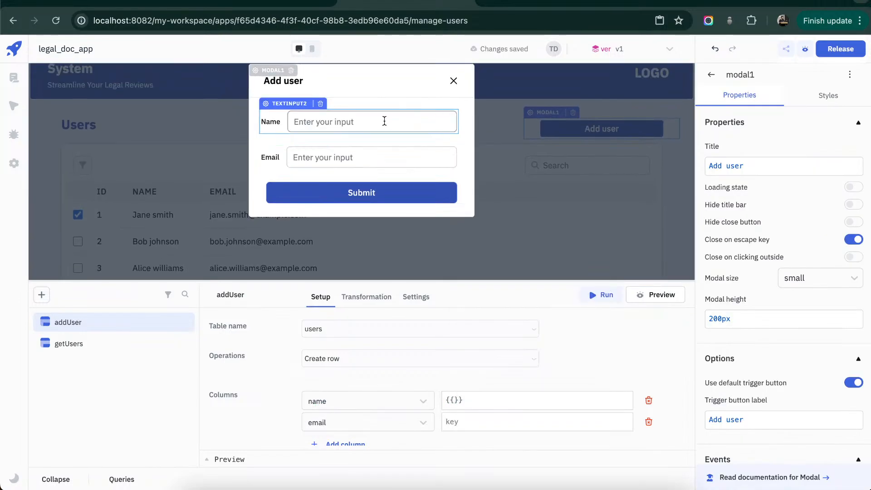
{"action": "left_click", "coordinate": [458, 399]}
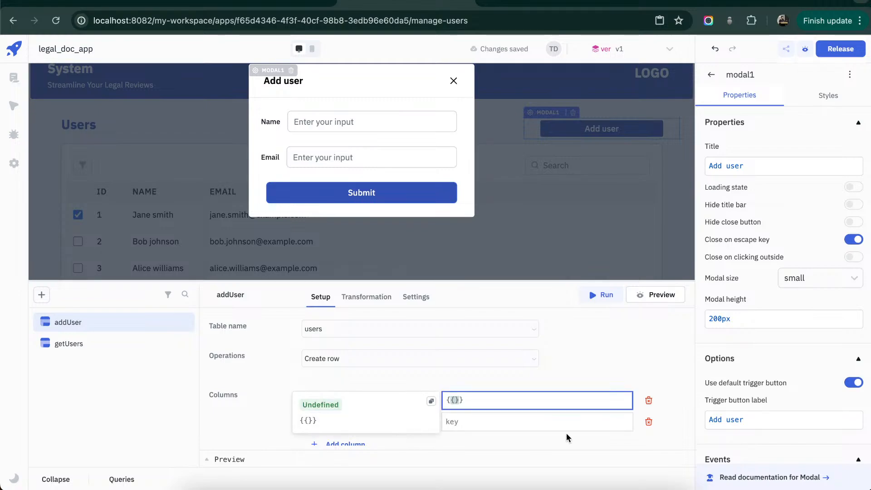
{"action": "type", "text": "components.text"}
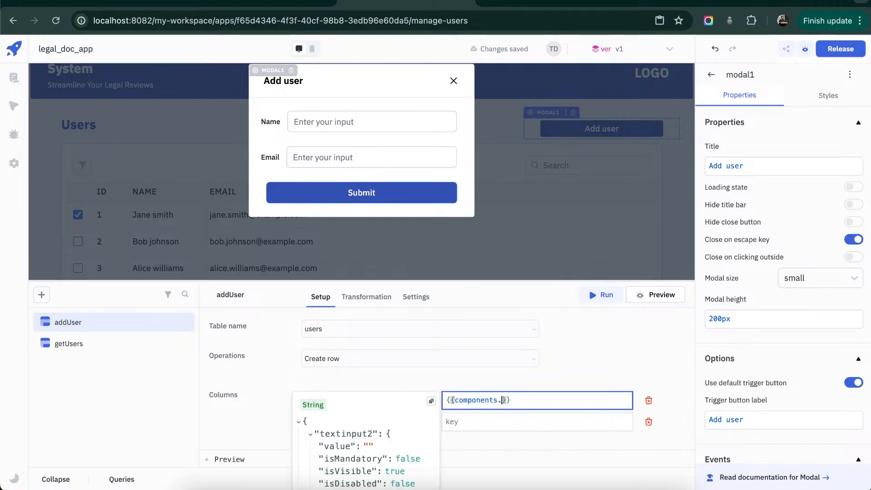
{"action": "type", "text": "i"}
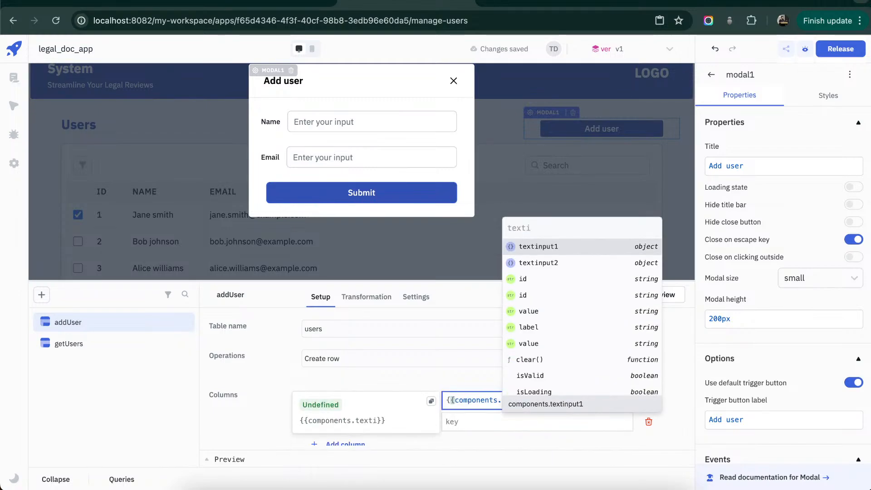
{"action": "key", "text": "Down"}
{"action": "key", "text": "Return"}
{"action": "type", "text": ".v"}
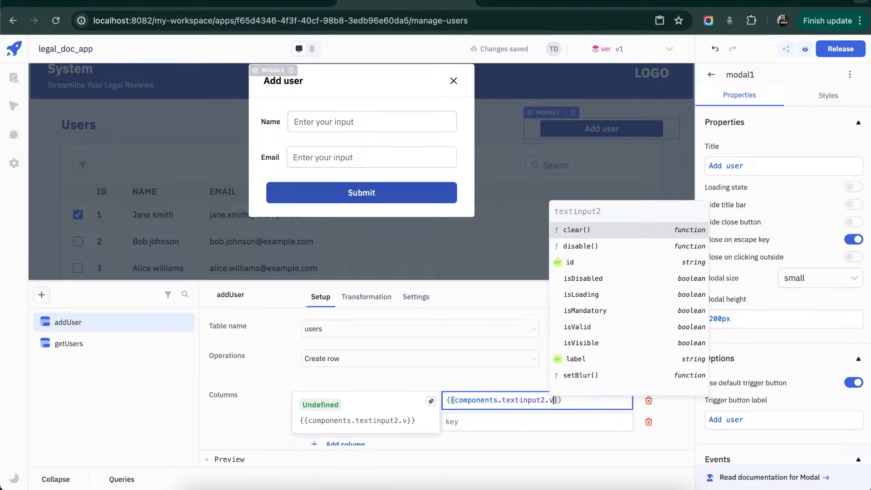
{"action": "type", "text": "alue"}
{"action": "key", "text": "Return"}
- Copy the name column's expression to the email column and change it to {{components.textinput1.value}}
{"action": "key", "text": "super+a"}
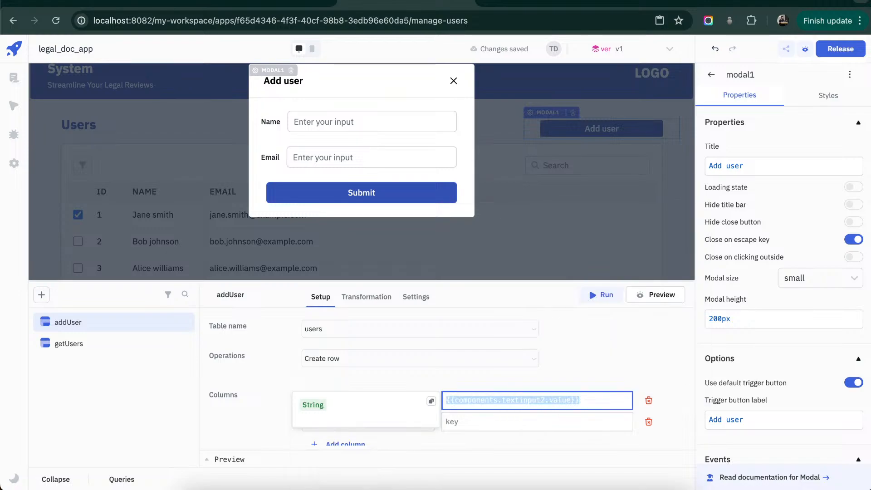
{"action": "key", "text": "super+c"}
{"action": "left_click", "coordinate": [544, 421]}
{"action": "key", "text": "super+v"}
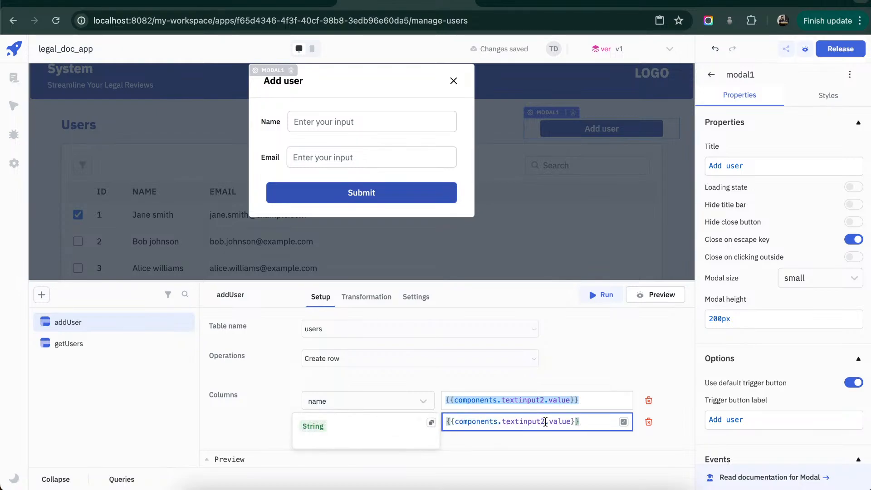
{"action": "left_click", "coordinate": [545, 421]}
{"action": "key", "text": "BackSpace"}
{"action": "type", "text": "1"}
{"action": "left_click", "coordinate": [662, 437]}
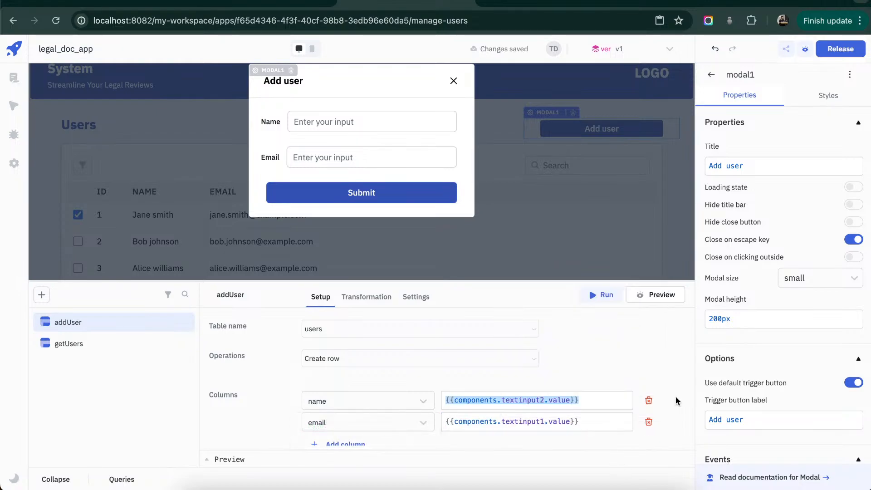
- Enlarge the query editor and add three event handlers to the addUser query
{"action": "left_click", "coordinate": [419, 296]}
{"action": "scroll", "coordinate": [380, 317], "scroll_direction": "up", "scroll_amount": 1}
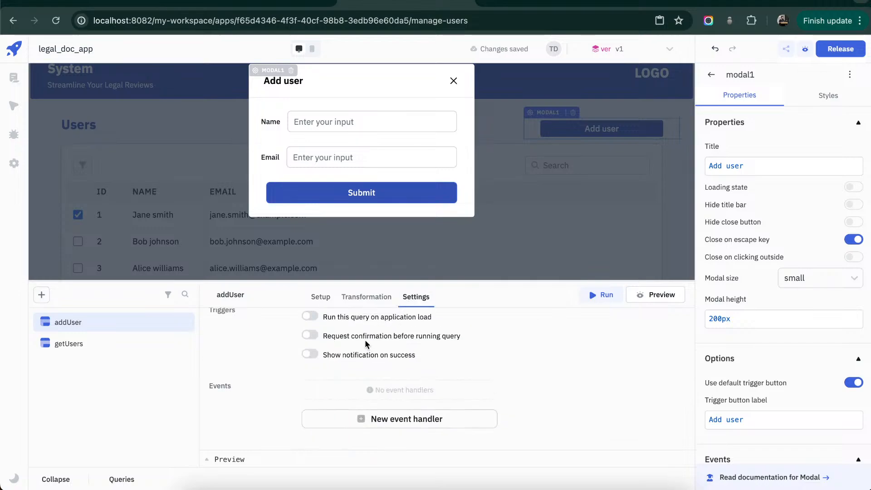
{"action": "left_click_drag", "start_coordinate": [406, 280], "coordinate": [406, 209]}
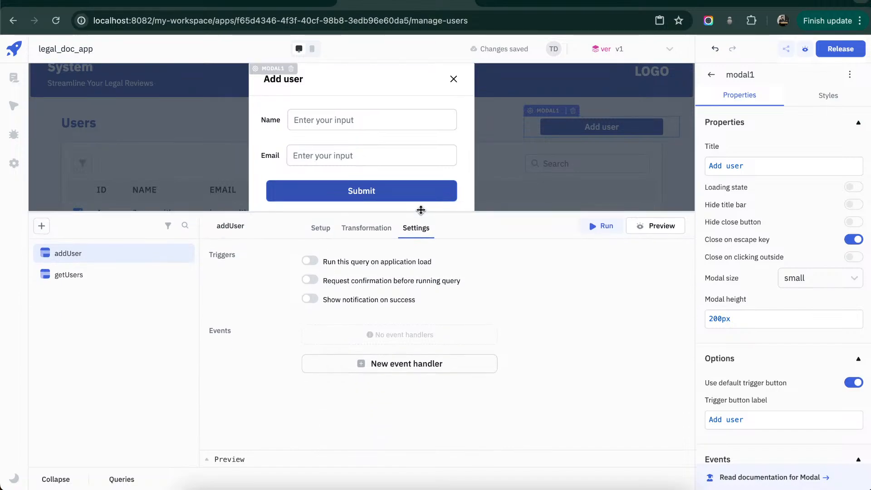
{"action": "left_click", "coordinate": [411, 360]}
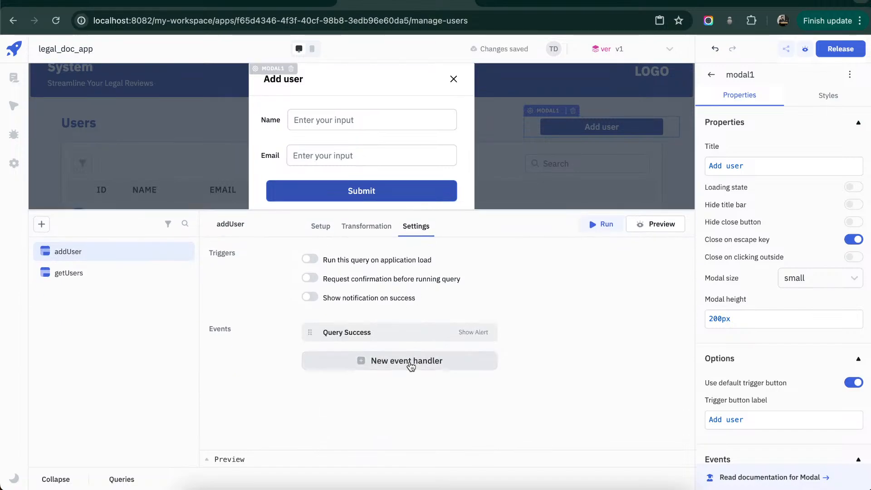
{"action": "left_click", "coordinate": [408, 365]}
{"action": "left_click", "coordinate": [407, 384]}
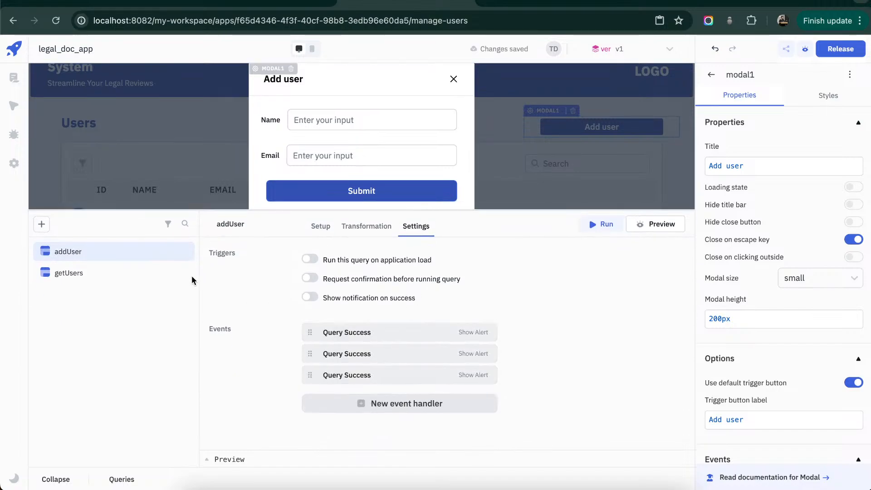
- Set the getUsers query to run on application load
{"action": "left_click", "coordinate": [136, 274]}
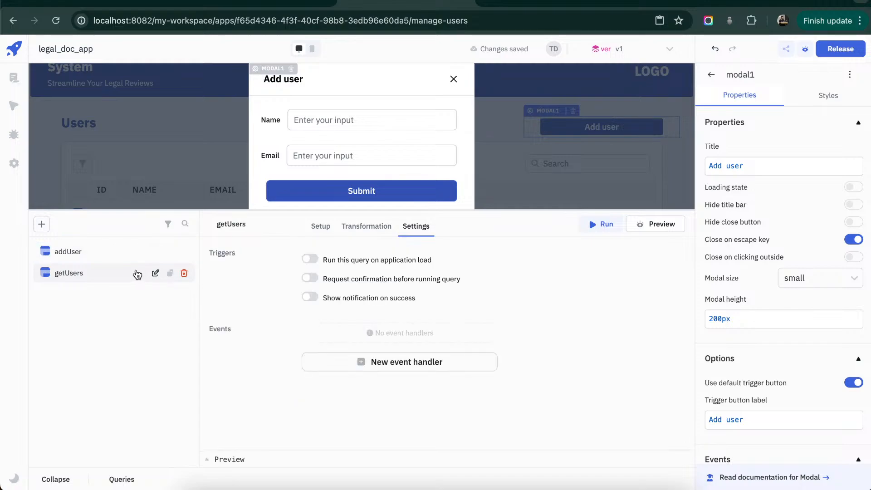
{"action": "left_click", "coordinate": [309, 259]}
- Configure the first addUser success handler as a Show Alert of type Success with the message "User added!"
{"action": "left_click", "coordinate": [107, 252]}
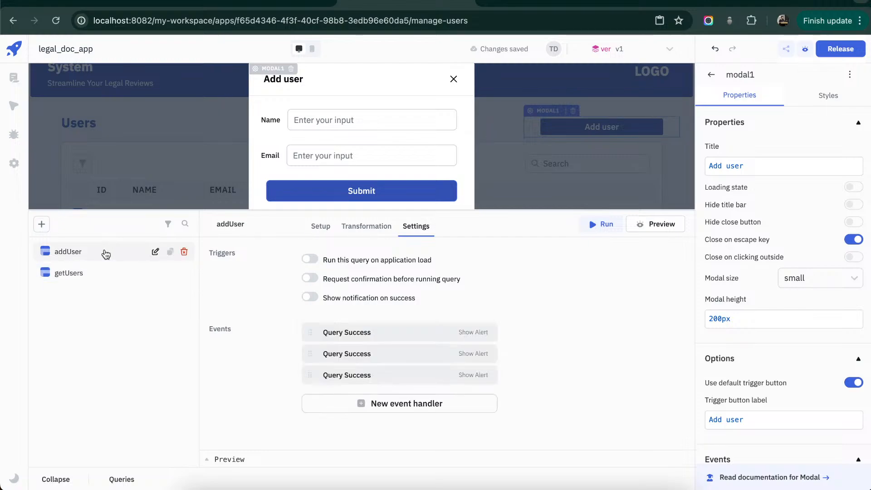
{"action": "left_click", "coordinate": [428, 337]}
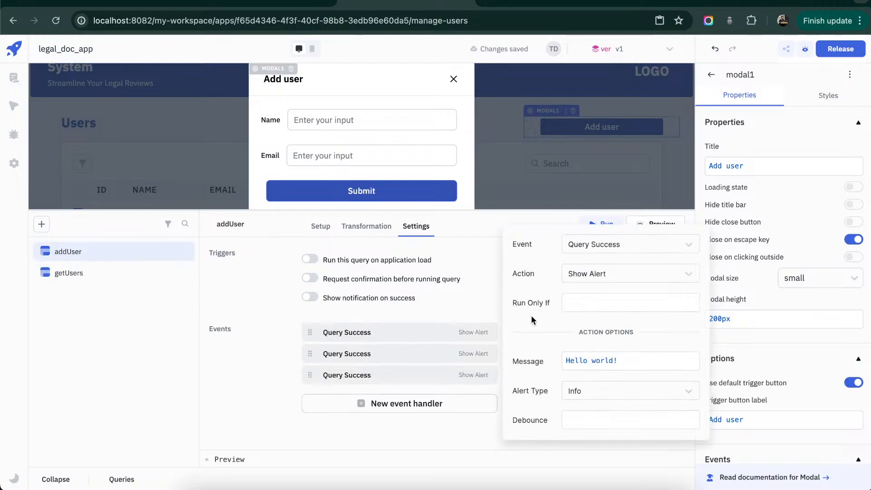
{"action": "left_click", "coordinate": [691, 275]}
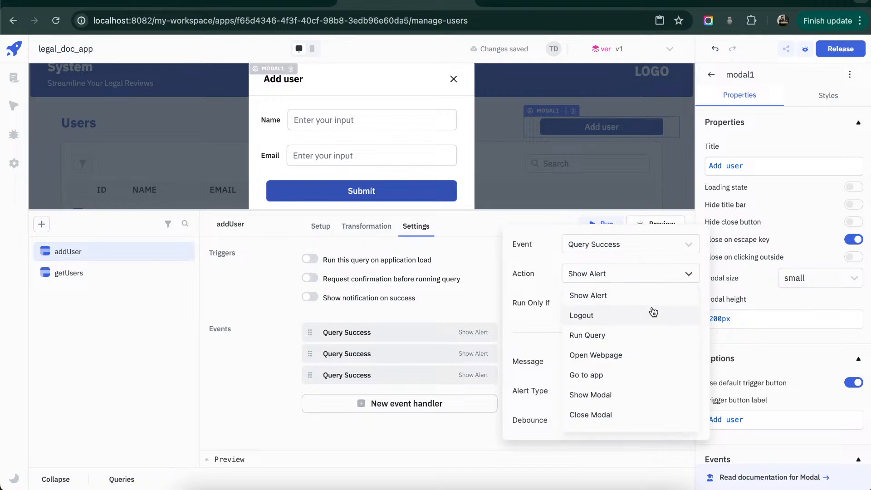
{"action": "left_click", "coordinate": [523, 371]}
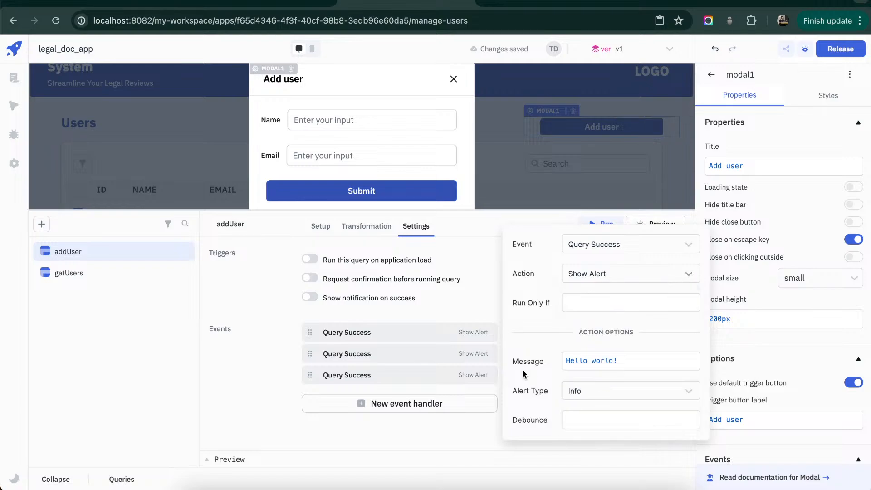
{"action": "left_click", "coordinate": [619, 395]}
{"action": "left_click", "coordinate": [590, 433]}
{"action": "left_click", "coordinate": [656, 360]}
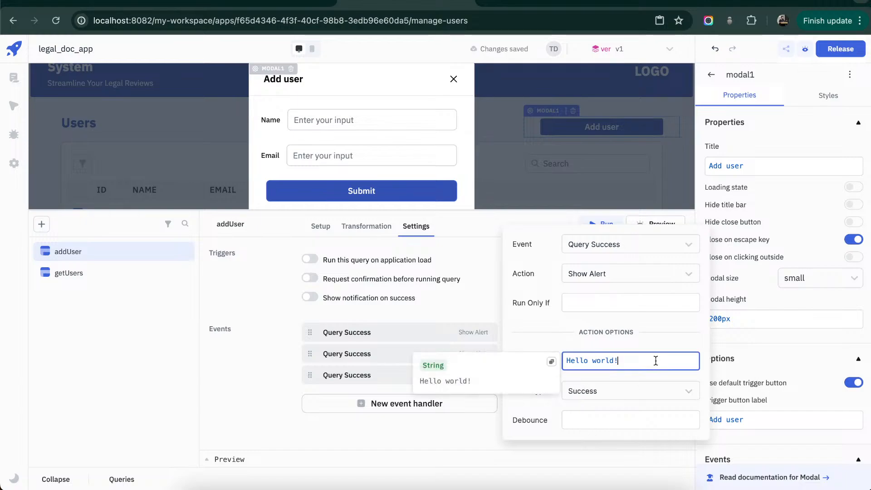
{"action": "key", "text": "ctrl+a"}
{"action": "type", "text": "User a"}
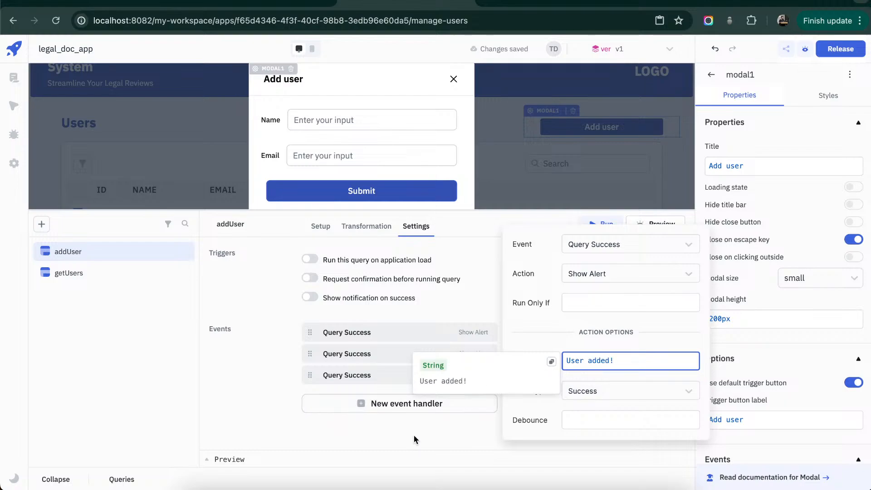
{"action": "left_click", "coordinate": [414, 440]}
- Change the second addUser success handler's action to Close Modal, targeting modal1
{"action": "left_click", "coordinate": [443, 354]}
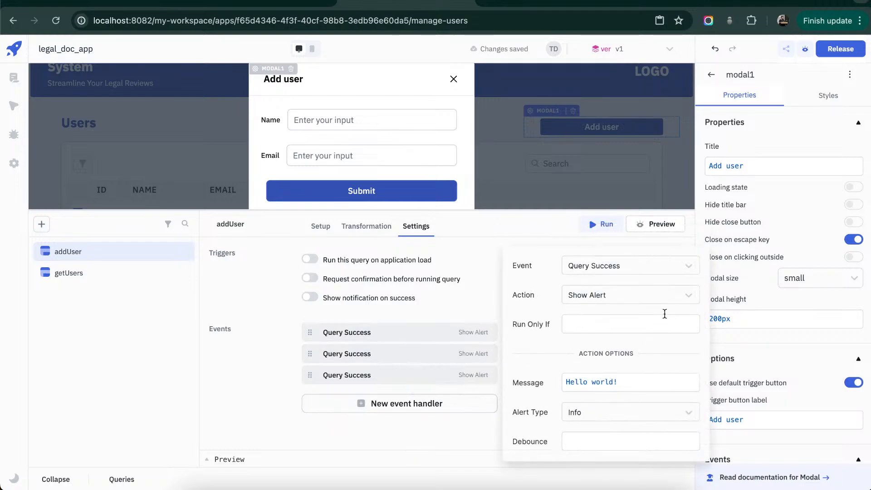
{"action": "left_click", "coordinate": [675, 301]}
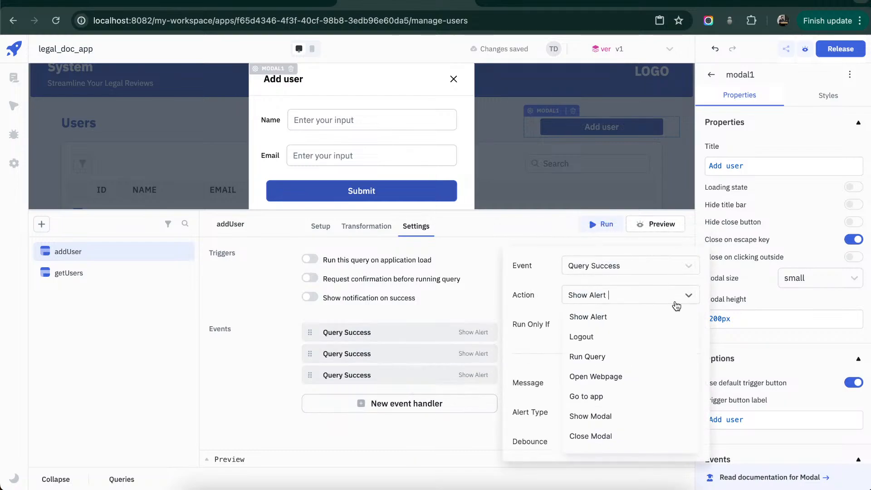
{"action": "left_click", "coordinate": [603, 436]}
{"action": "left_click", "coordinate": [680, 390]}
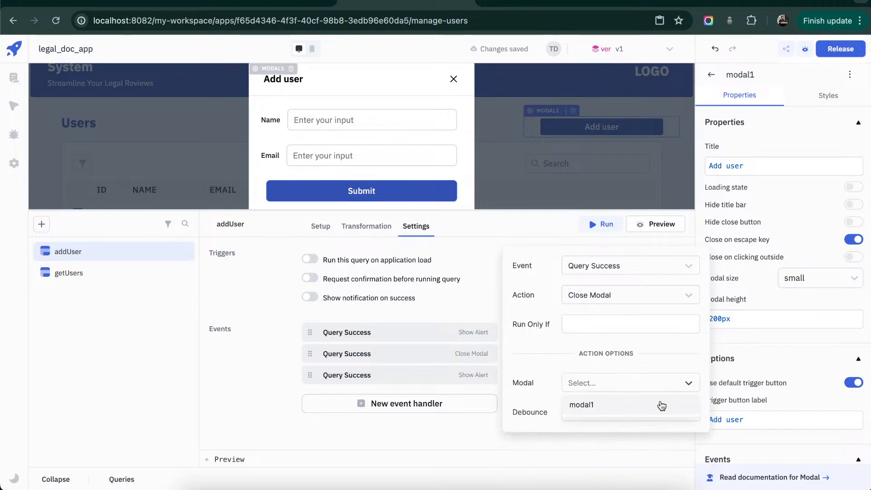
{"action": "left_click", "coordinate": [660, 404]}
{"action": "left_click", "coordinate": [520, 443]}
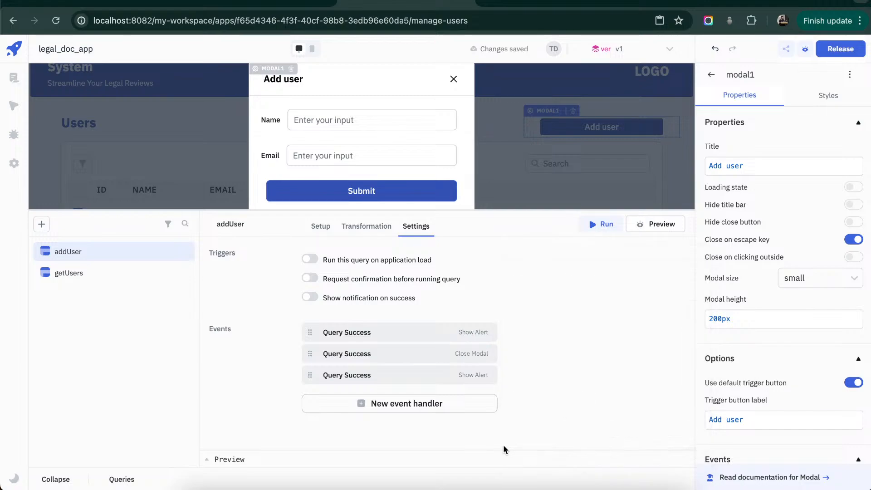
- Change the third addUser success handler's action to Run Query and choose the getUsers query
{"action": "left_click", "coordinate": [410, 374]}
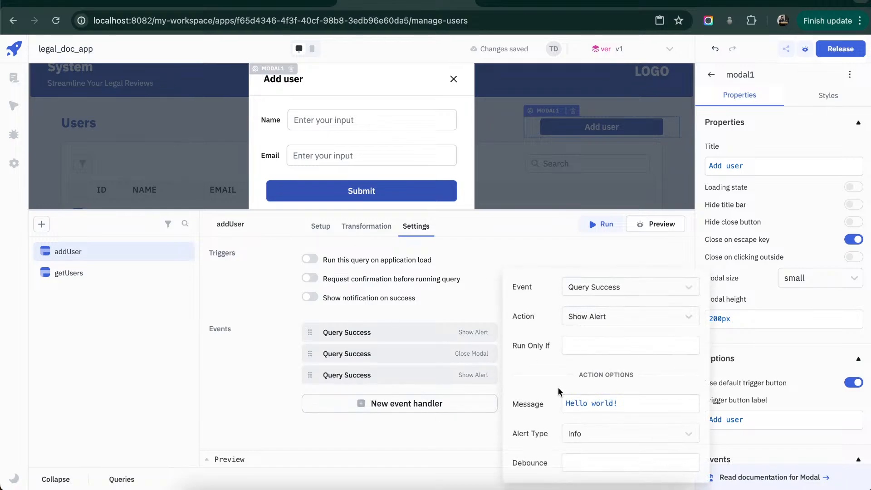
{"action": "left_click", "coordinate": [683, 323]}
{"action": "left_click", "coordinate": [649, 377]}
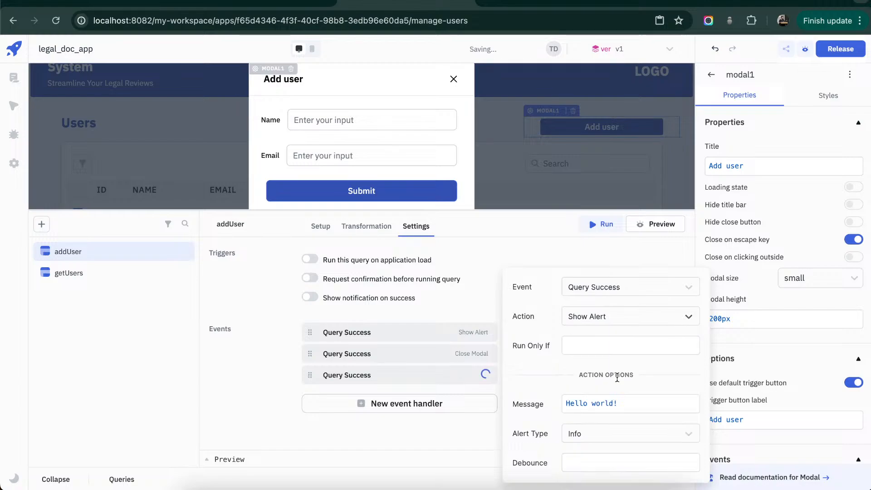
{"action": "left_click", "coordinate": [688, 405]}
{"action": "left_click", "coordinate": [641, 425]}
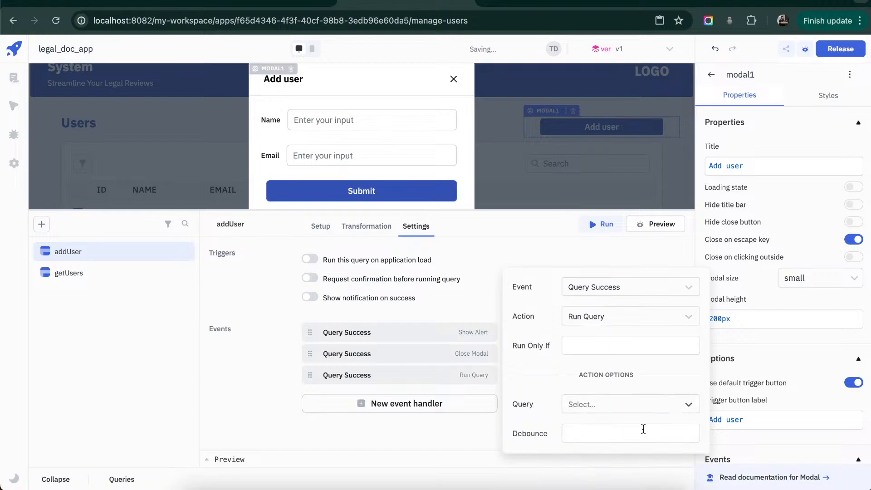
{"action": "left_click", "coordinate": [452, 432]}
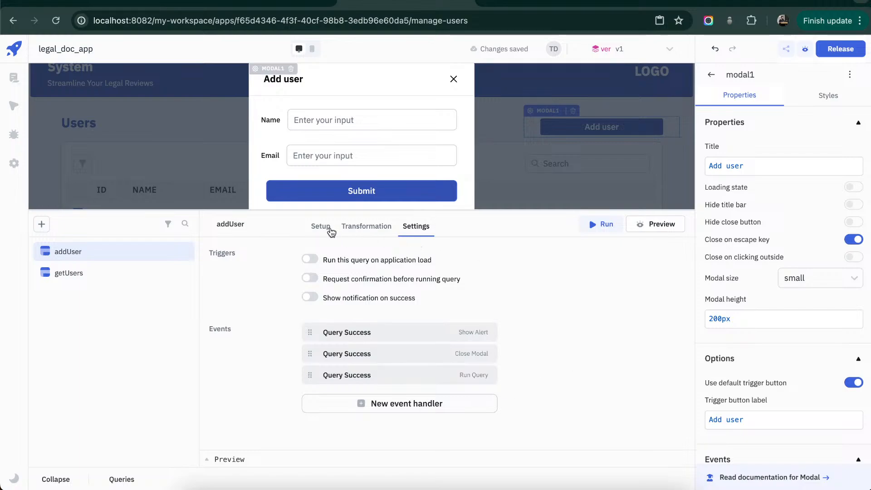
- Add an On click event handler to the modal's Submit button that runs the addUser query
{"action": "left_click", "coordinate": [368, 198]}
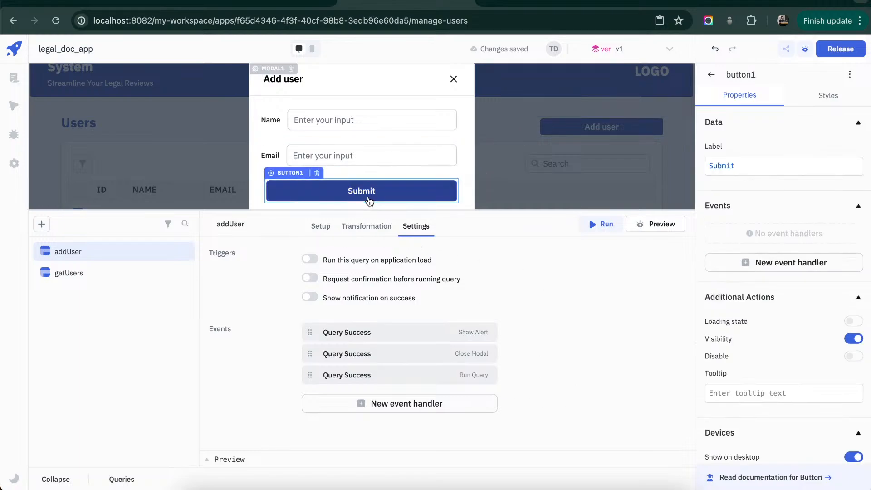
{"action": "scroll", "coordinate": [814, 236], "scroll_direction": "down", "scroll_amount": 1}
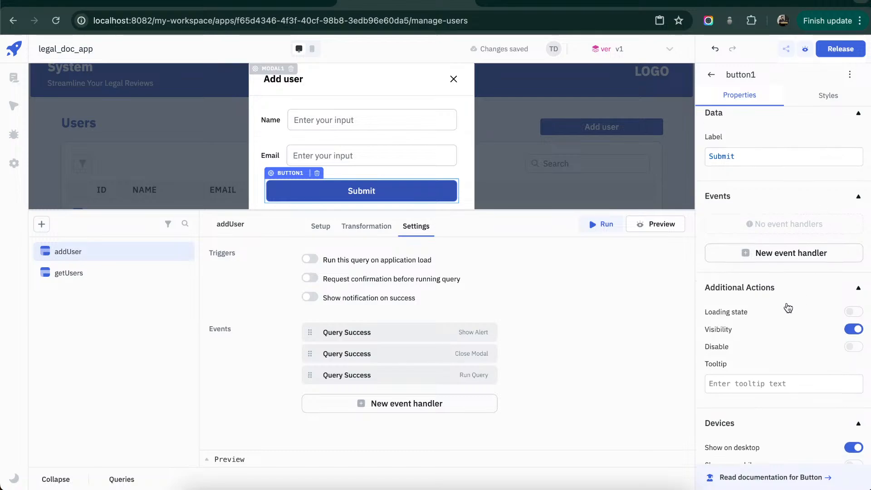
{"action": "left_click", "coordinate": [814, 249]}
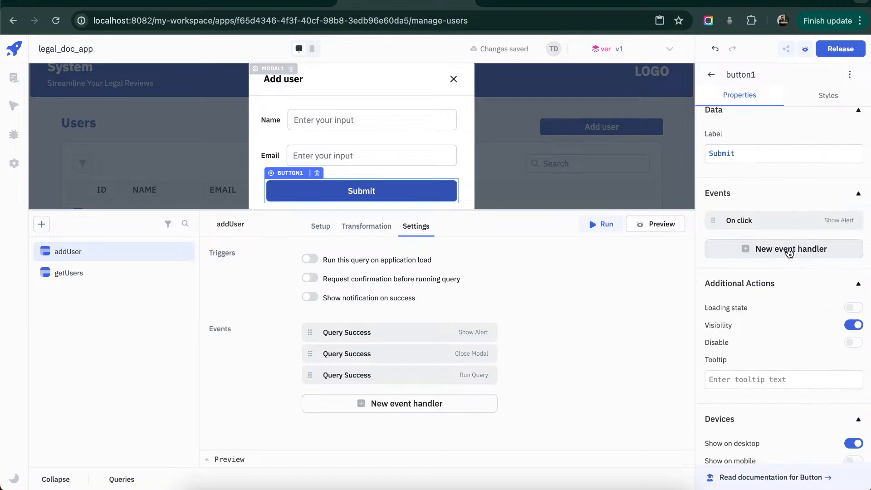
{"action": "left_click", "coordinate": [787, 221]}
{"action": "left_click", "coordinate": [675, 161]}
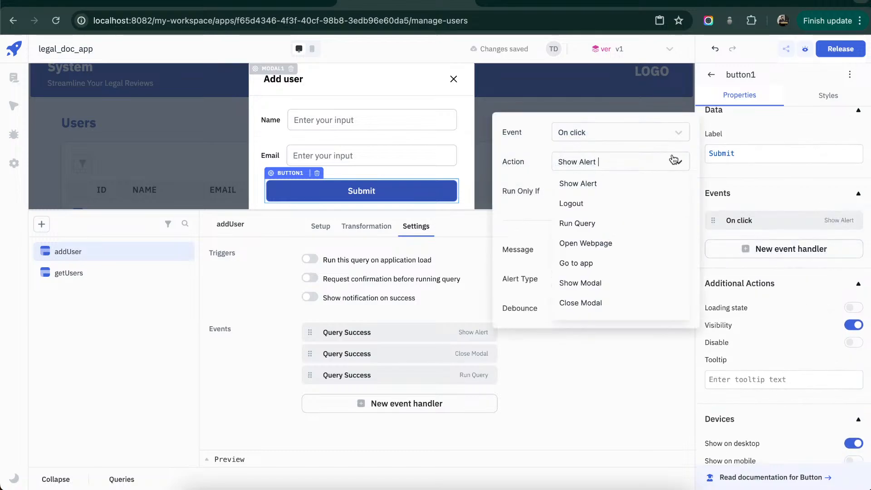
{"action": "left_click", "coordinate": [617, 222]}
{"action": "left_click", "coordinate": [654, 248]}
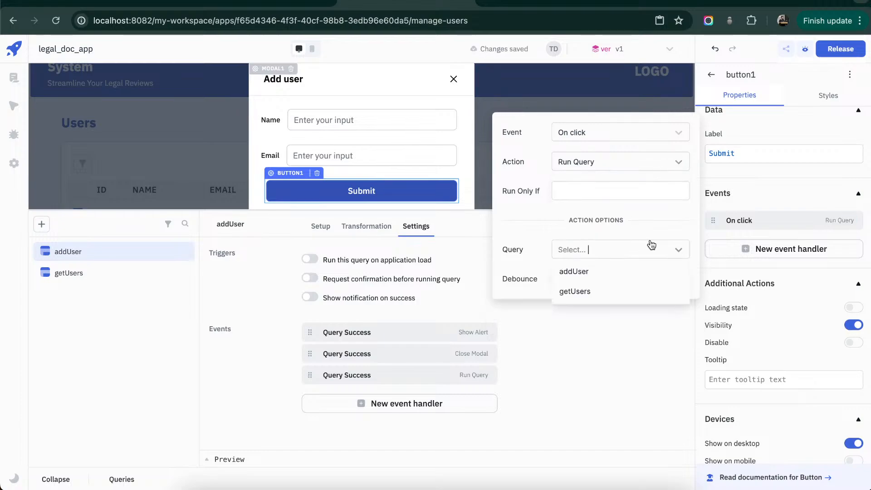
{"action": "left_click", "coordinate": [620, 278]}
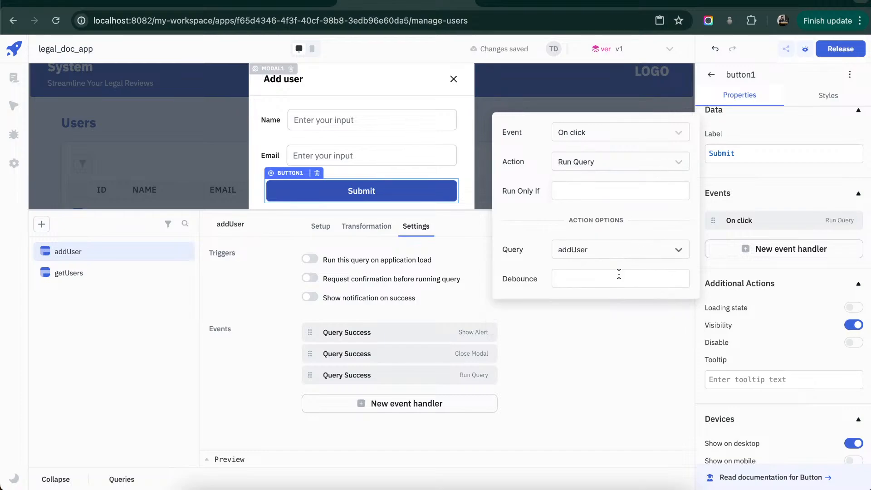
{"action": "left_click", "coordinate": [618, 343]}
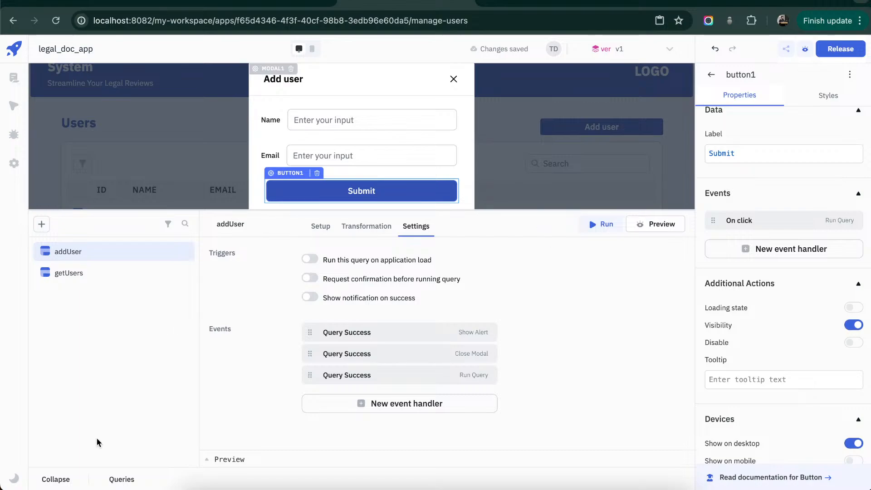
- Collapse the query editor, then enter a test user's name and email in the Add user modal and submit the form
{"action": "left_click_drag", "start_coordinate": [145, 210], "coordinate": [138, 346]}
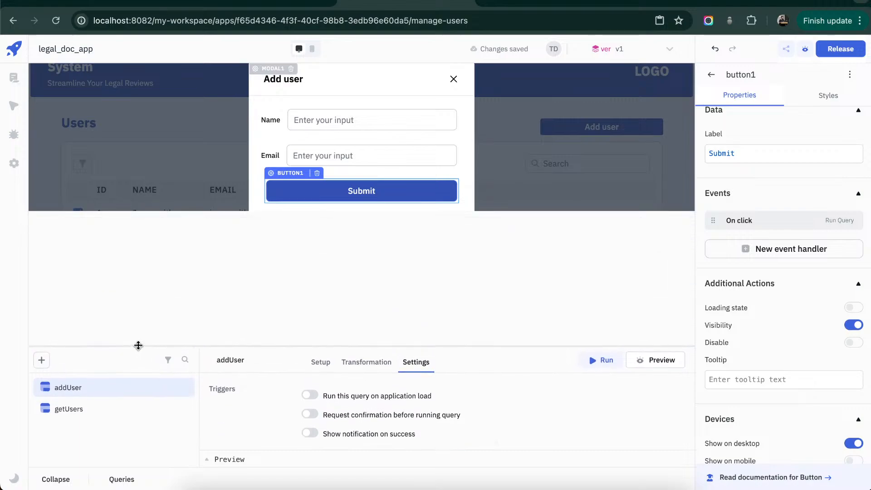
{"action": "left_click", "coordinate": [58, 479]}
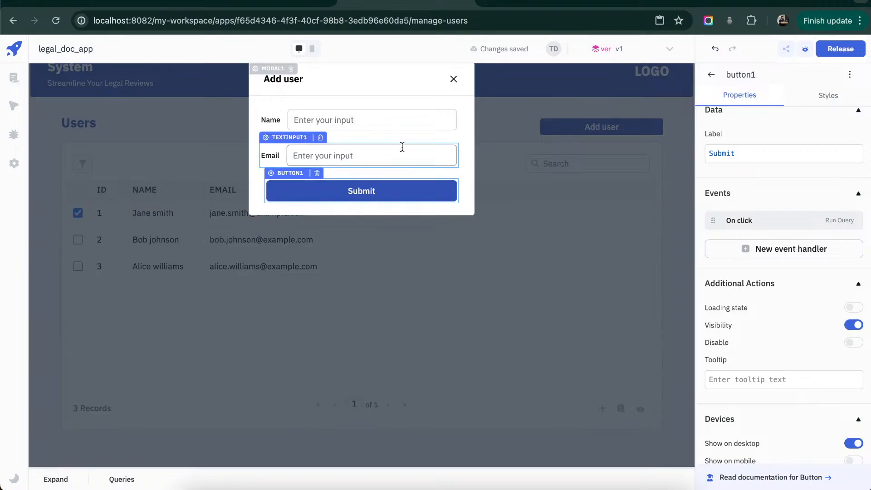
{"action": "left_click", "coordinate": [412, 121]}
{"action": "type", "text": "tom"}
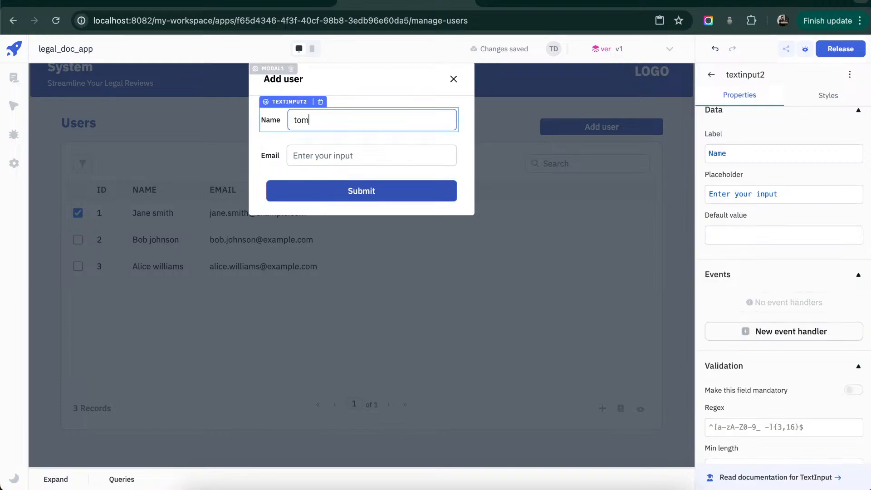
{"action": "key", "text": "BackSpace"}
{"action": "key", "text": "BackSpace"}
{"action": "key", "text": "BackSpace"}
{"action": "type", "text": "T"}
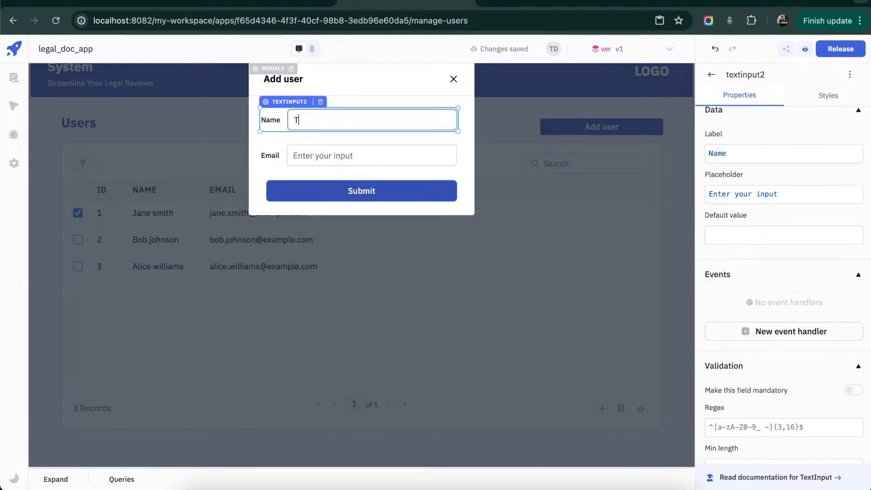
{"action": "left_click", "coordinate": [413, 156]}
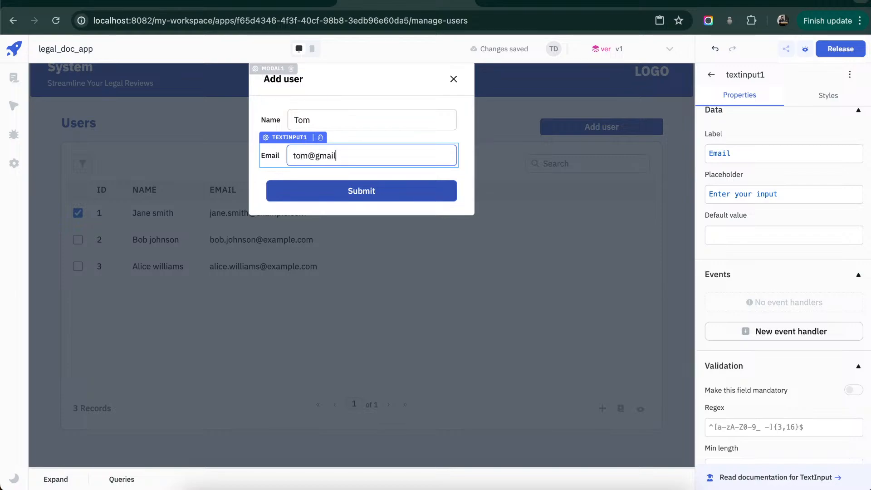
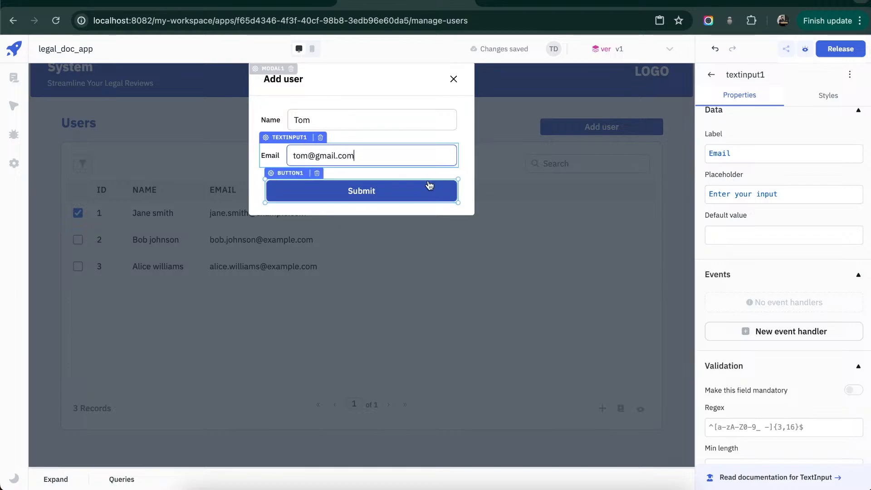
{"action": "left_click", "coordinate": [372, 192]}
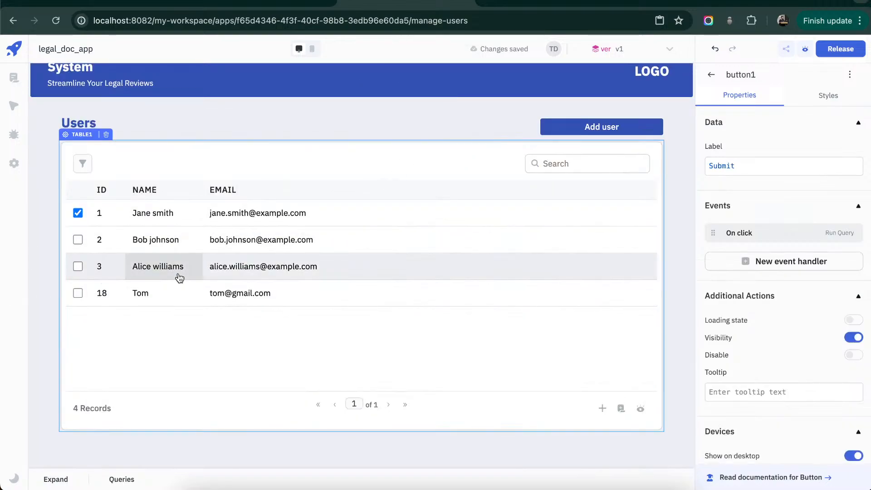
- Delete the id column from the users table
{"action": "left_click", "coordinate": [423, 172]}
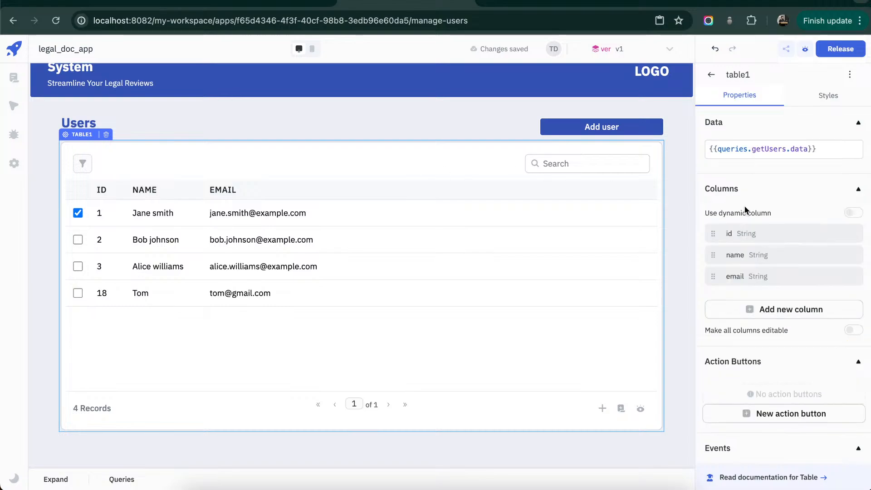
{"action": "mouse_move", "coordinate": [788, 236]}
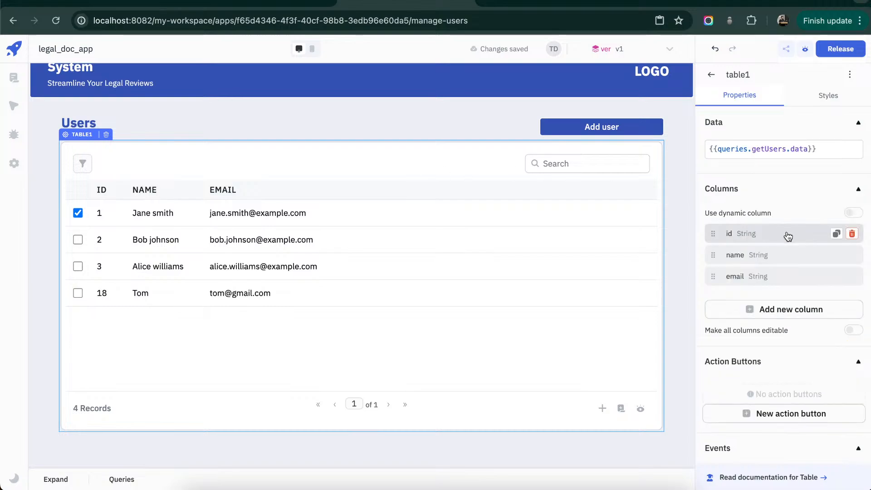
{"action": "left_click", "coordinate": [852, 234]}
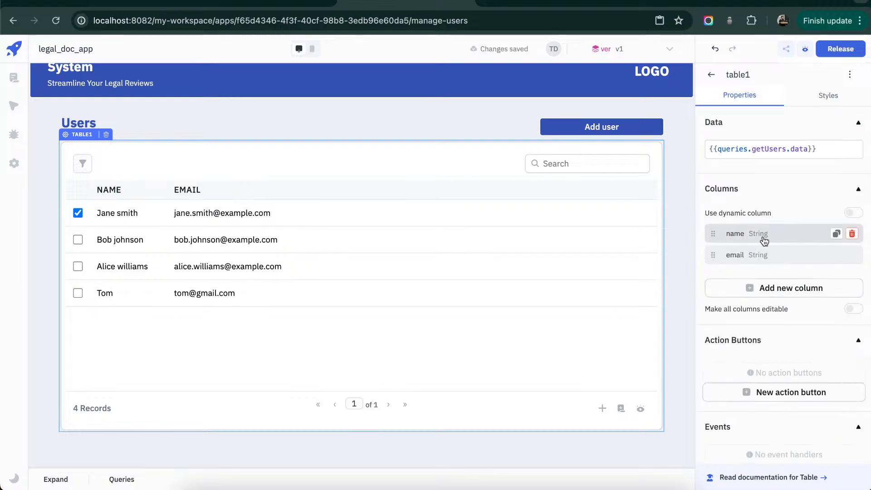
{"action": "left_click", "coordinate": [738, 235]}
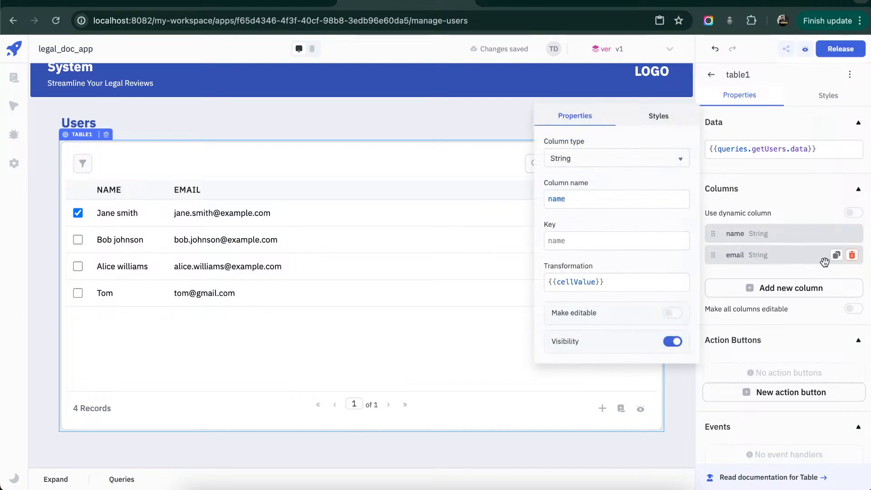
{"action": "left_click", "coordinate": [722, 266]}
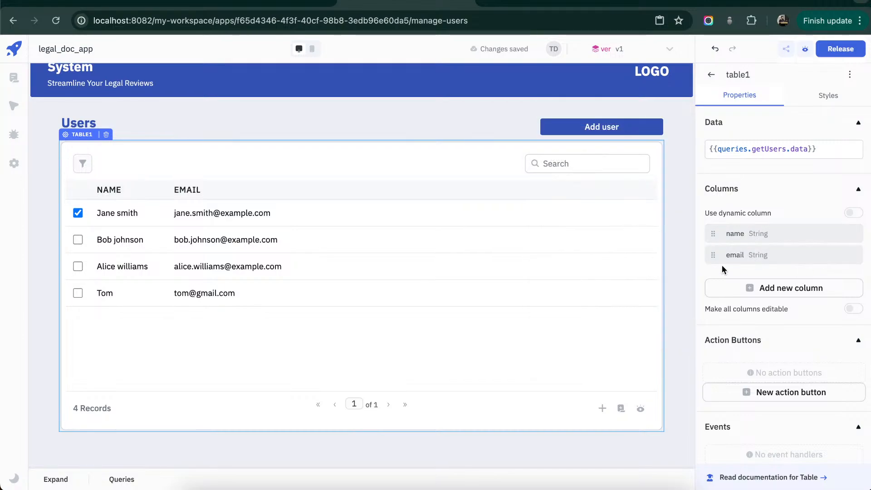
{"action": "mouse_move", "coordinate": [719, 255]}
{"action": "left_mouse_down"}
{"action": "mouse_move", "coordinate": [719, 221]}
{"action": "mouse_move", "coordinate": [714, 263]}
{"action": "left_mouse_up"}
{"action": "left_click_drag", "start_coordinate": [865, 268], "coordinate": [861, 233]}
{"action": "left_click", "coordinate": [316, 117]}
{"action": "left_click", "coordinate": [362, 117]}
- Switch from the Manage Users page to the Upload Documents page
{"action": "scroll", "coordinate": [362, 117], "scroll_direction": "up", "scroll_amount": 1}
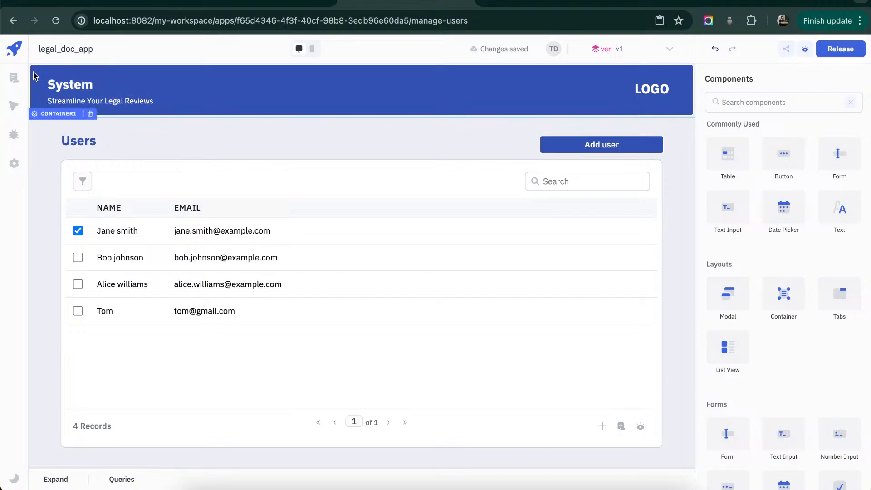
{"action": "left_click", "coordinate": [14, 78]}
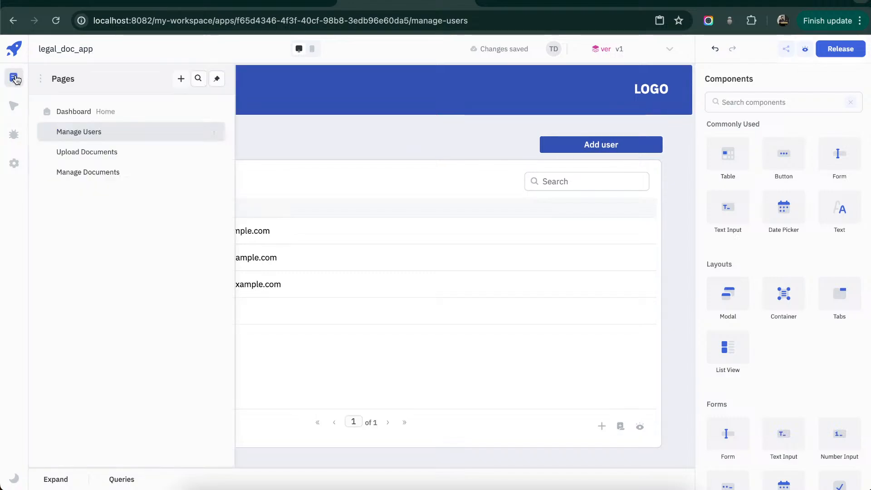
{"action": "left_click", "coordinate": [111, 152]}
{"action": "left_click", "coordinate": [316, 138]}
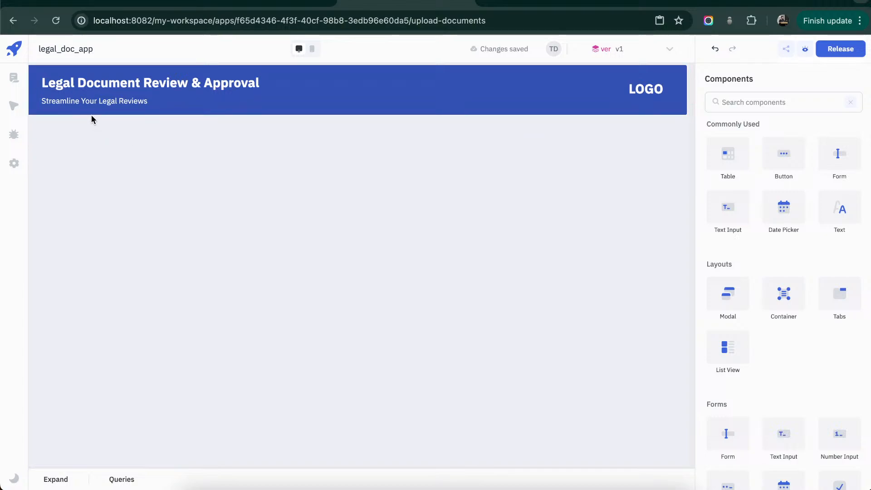
{"action": "left_click", "coordinate": [15, 82]}
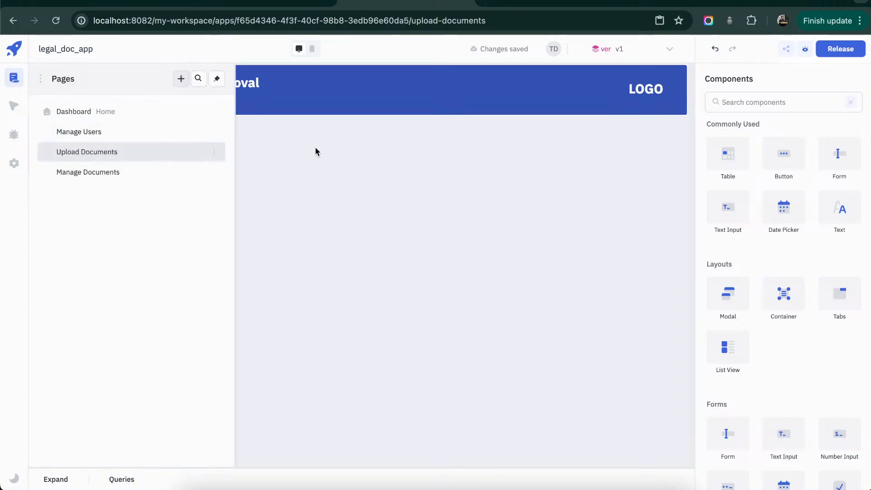
{"action": "left_click", "coordinate": [359, 156]}
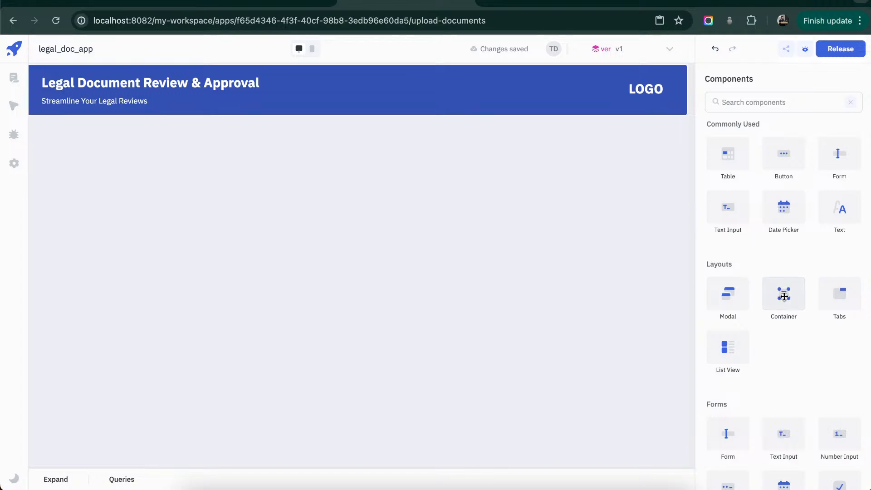
- Add a container below the header, enlarge it into a large near-square panel, and center it horizontally on the page
{"action": "left_click_drag", "start_coordinate": [783, 293], "coordinate": [307, 144]}
{"action": "left_click_drag", "start_coordinate": [363, 218], "coordinate": [535, 216]}
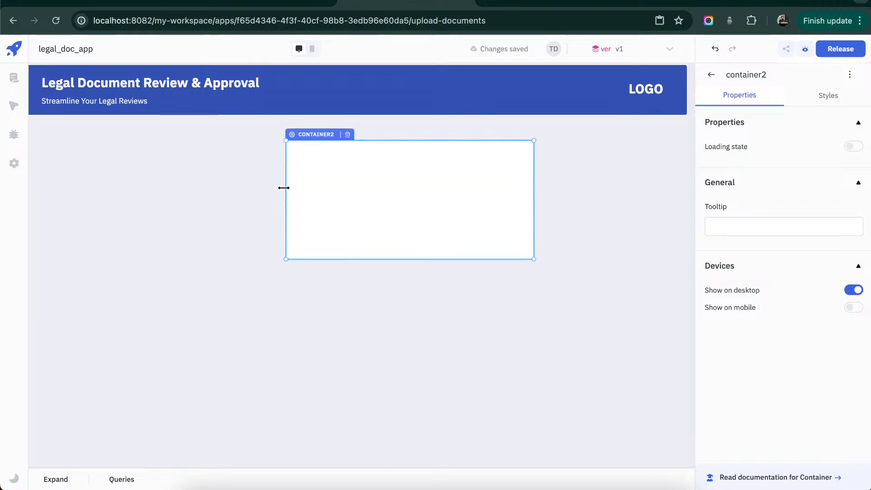
{"action": "left_click_drag", "start_coordinate": [283, 186], "coordinate": [205, 186]}
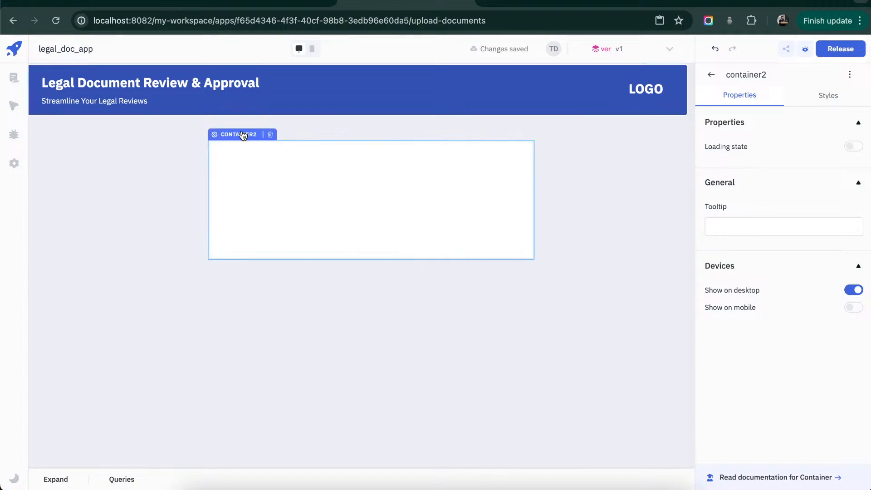
{"action": "mouse_move", "coordinate": [243, 135]}
{"action": "left_mouse_down"}
{"action": "mouse_move", "coordinate": [236, 131]}
{"action": "mouse_move", "coordinate": [242, 137]}
{"action": "left_mouse_up"}
{"action": "left_click_drag", "start_coordinate": [470, 265], "coordinate": [451, 448]}
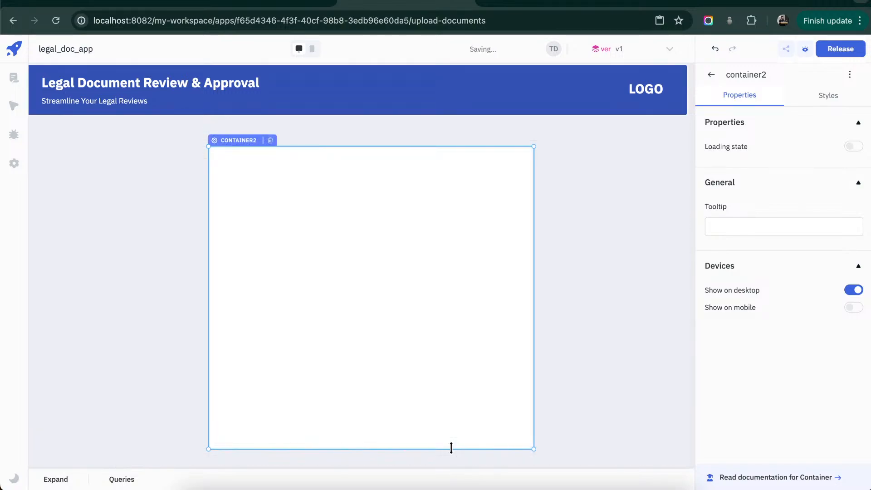
{"action": "left_click_drag", "start_coordinate": [529, 188], "coordinate": [502, 187]}
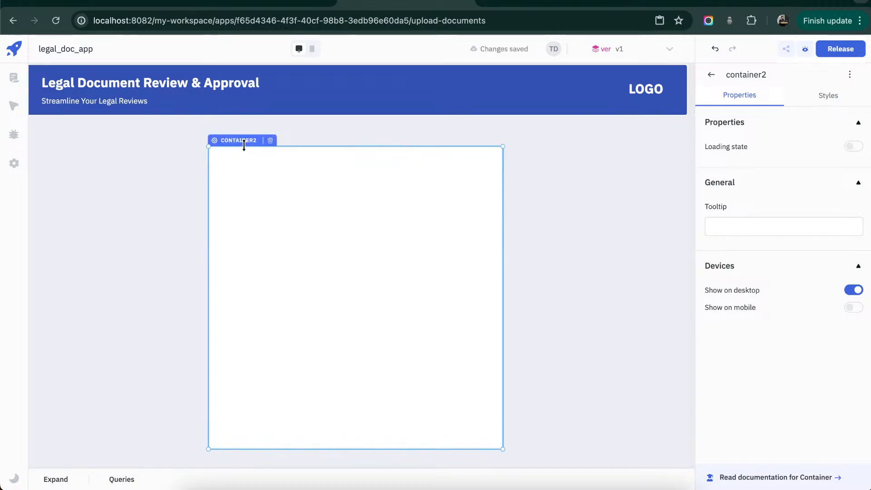
{"action": "left_click_drag", "start_coordinate": [243, 140], "coordinate": [259, 141]}
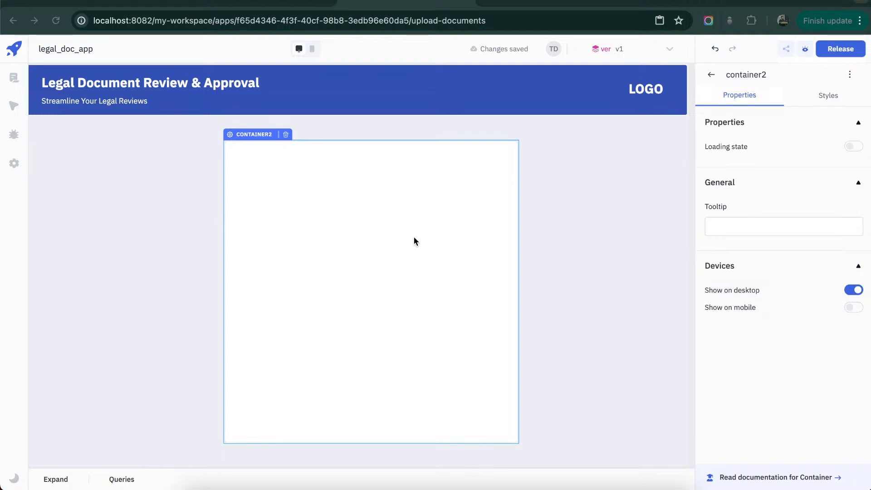
- Set the new container's border radius to 8 and its border color to #e6e8ebff
{"action": "left_click", "coordinate": [833, 101]}
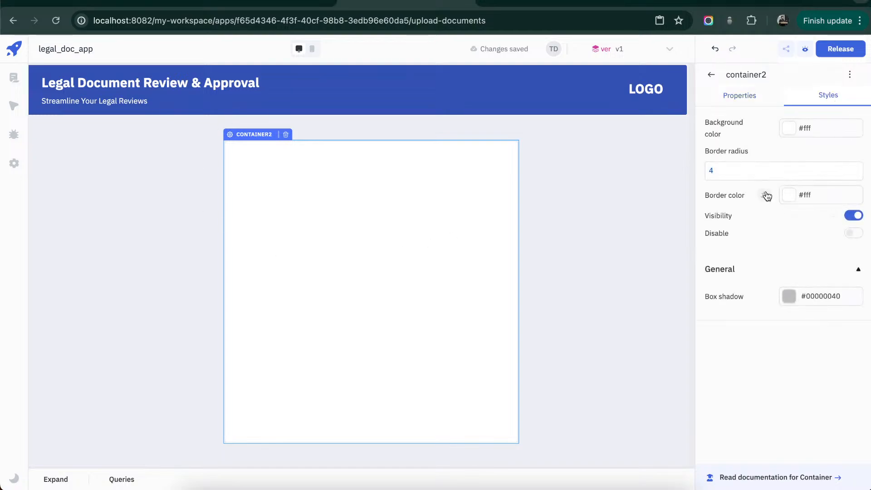
{"action": "double_click", "coordinate": [770, 172]}
{"action": "type", "text": "8"}
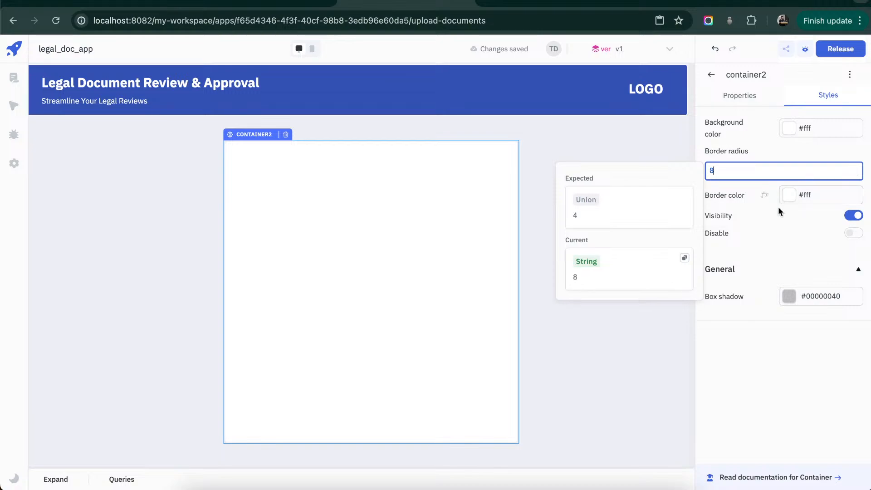
{"action": "left_click", "coordinate": [764, 195]}
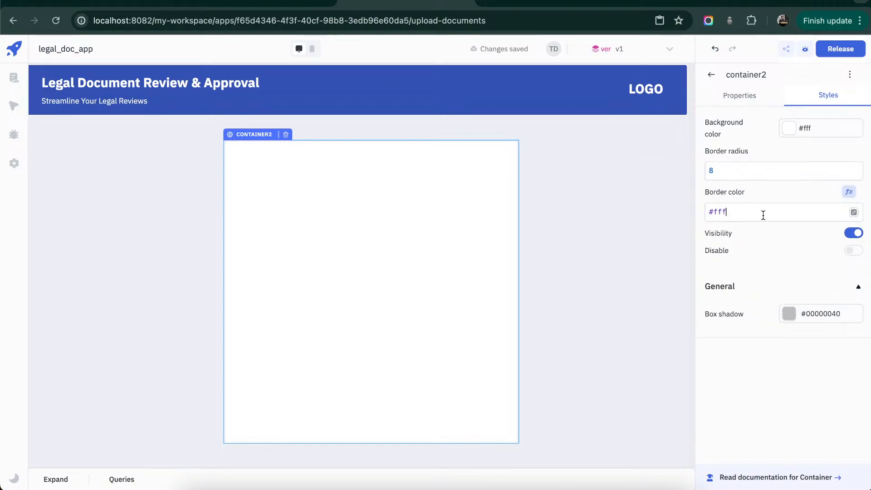
{"action": "double_click", "coordinate": [763, 215]}
{"action": "type", "text": "#e6e8ebff"}
{"action": "left_click", "coordinate": [788, 247]}
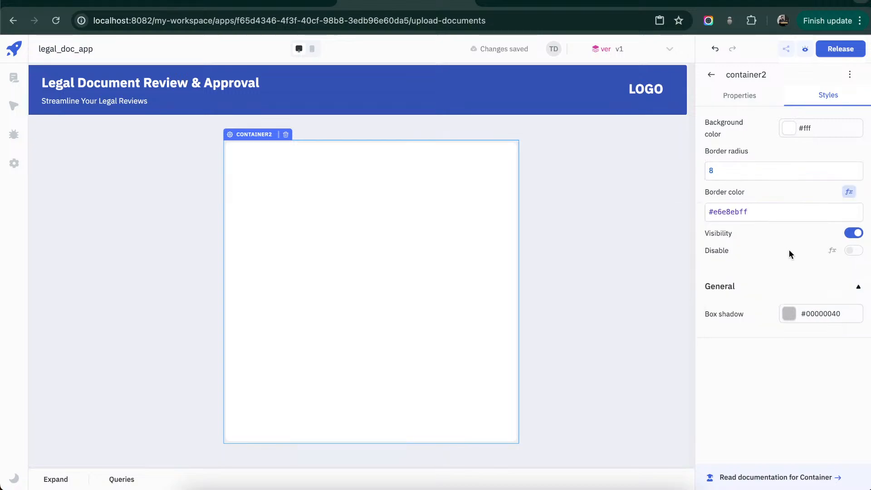
- Find the divider component and place it across the full width of the white container, near its upper edge
{"action": "left_click", "coordinate": [711, 75]}
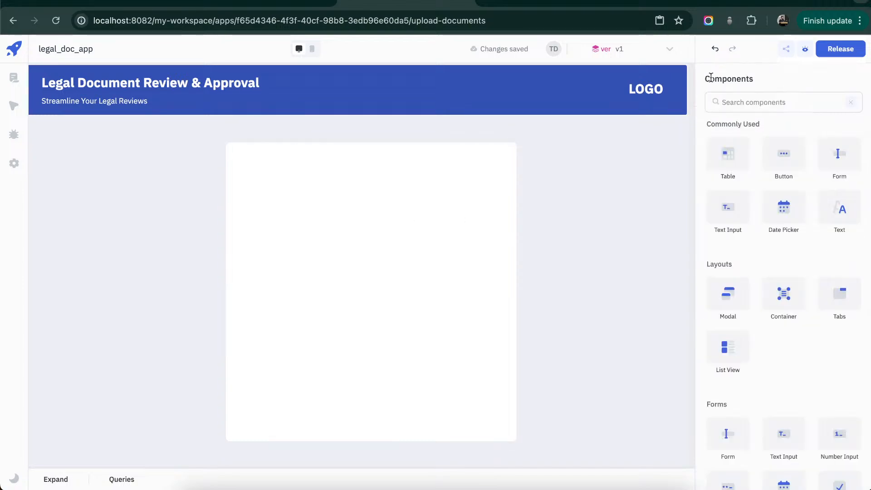
{"action": "left_click", "coordinate": [743, 93]}
{"action": "type", "text": "div"}
{"action": "left_click_drag", "start_coordinate": [725, 128], "coordinate": [516, 174]}
- Set the divider's color to #e6e8ebff
{"action": "left_click", "coordinate": [821, 100]}
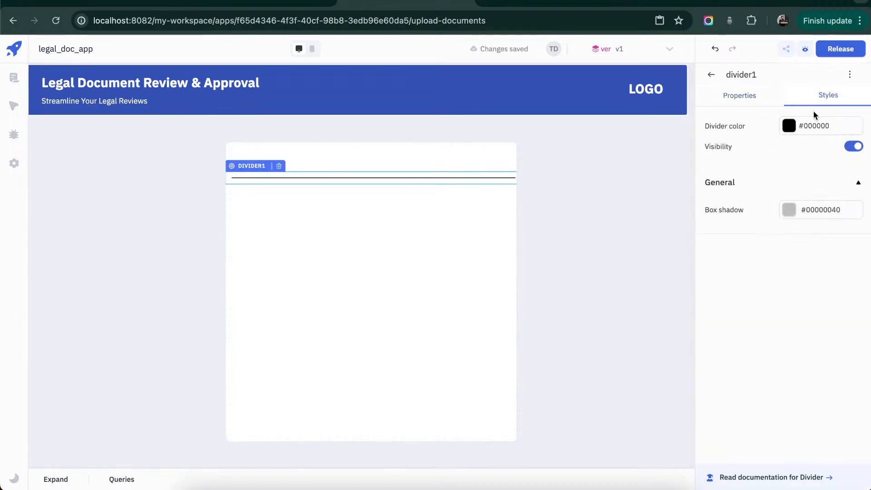
{"action": "left_click", "coordinate": [769, 103]}
{"action": "left_click", "coordinate": [842, 100]}
{"action": "left_click", "coordinate": [762, 128]}
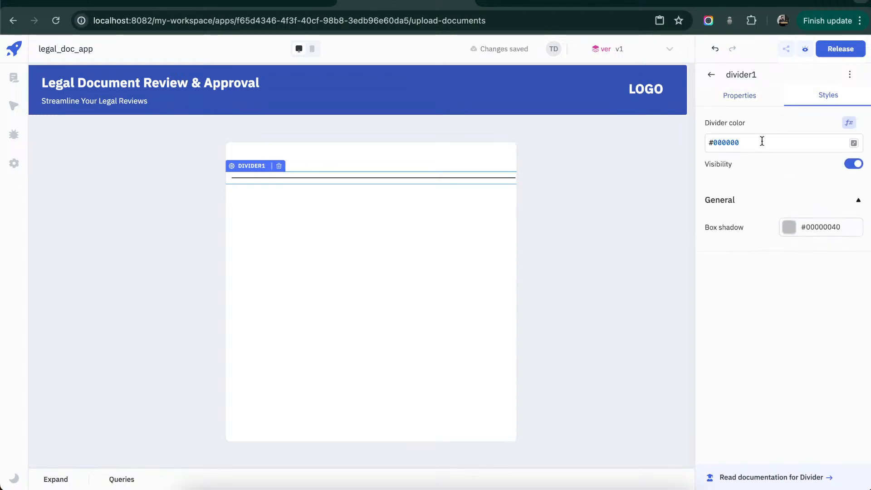
{"action": "type", "text": "#e6e8ebff"}
{"action": "left_click", "coordinate": [794, 182]}
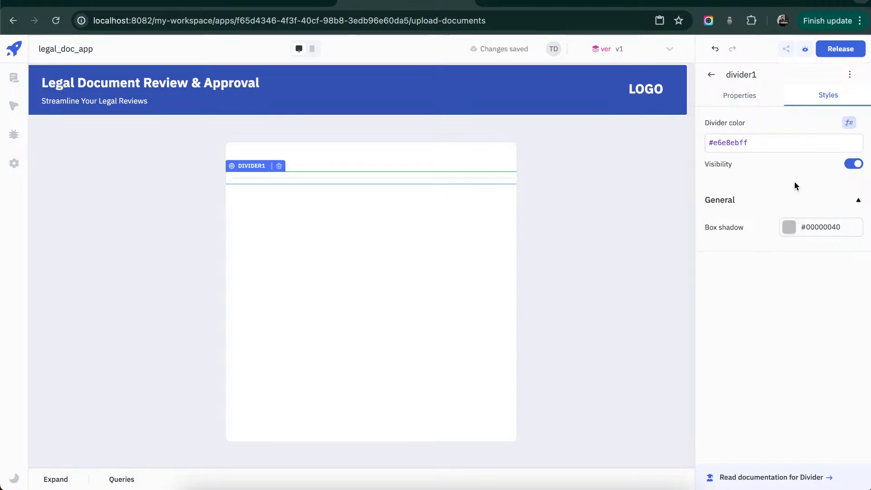
{"action": "left_click", "coordinate": [407, 270]}
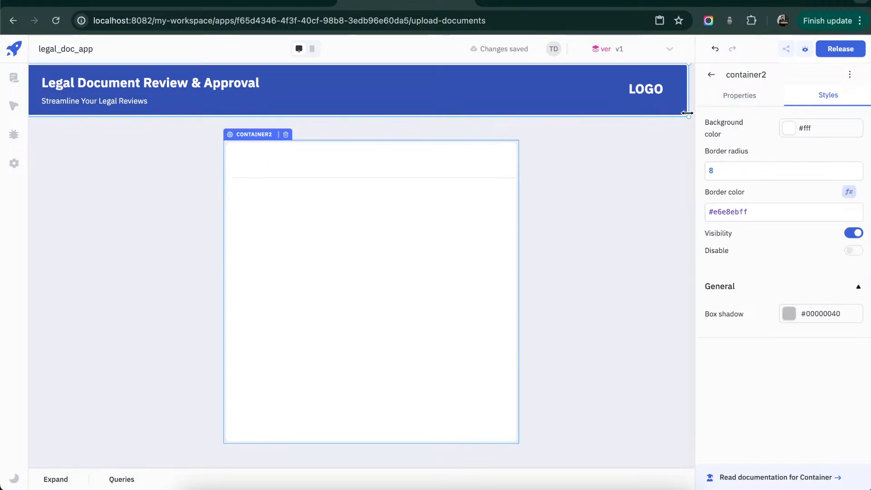
- Add a text component above the divider reading "Upload Document" and widen it so the title fits on one line
{"action": "left_click", "coordinate": [712, 78]}
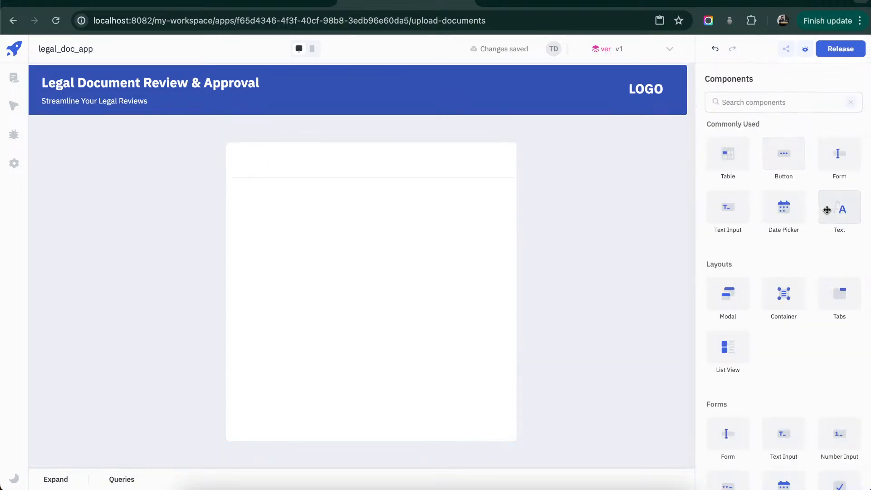
{"action": "left_click_drag", "start_coordinate": [839, 211], "coordinate": [257, 159]}
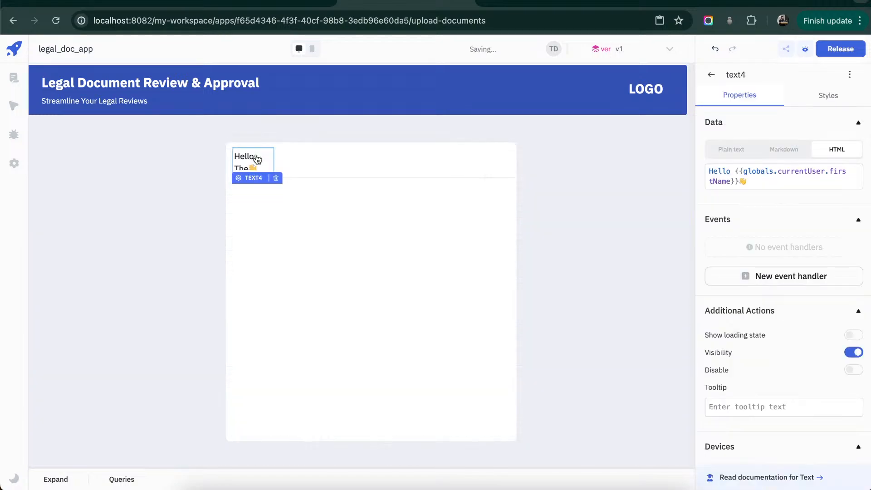
{"action": "triple_click", "coordinate": [780, 184]}
{"action": "type", "text": "Upload Document"}
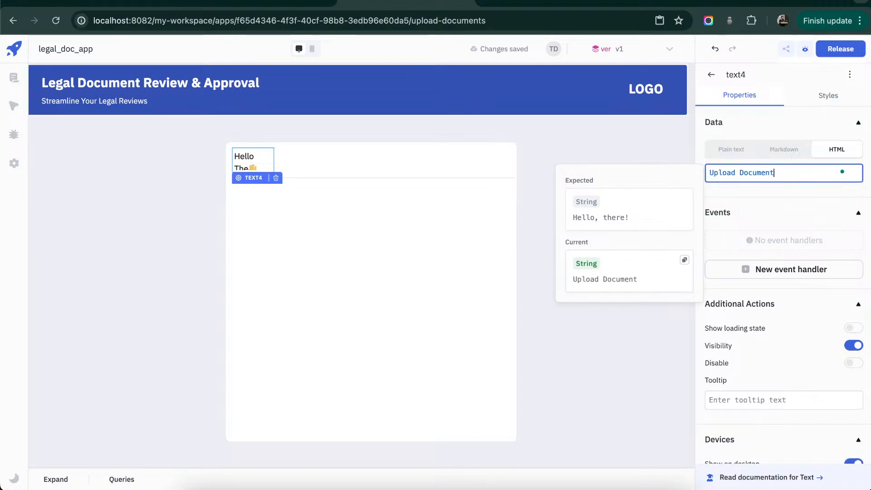
{"action": "left_click", "coordinate": [324, 176]}
{"action": "left_click", "coordinate": [315, 222]}
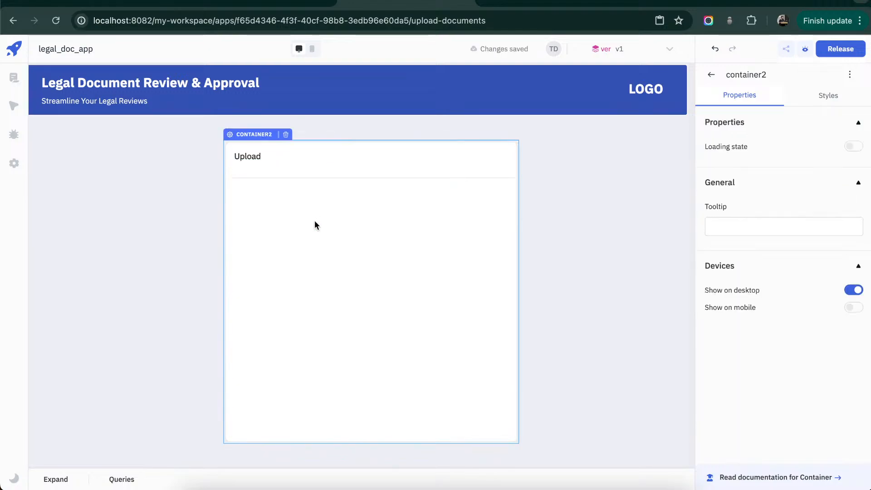
{"action": "left_click_drag", "start_coordinate": [272, 165], "coordinate": [425, 166]}
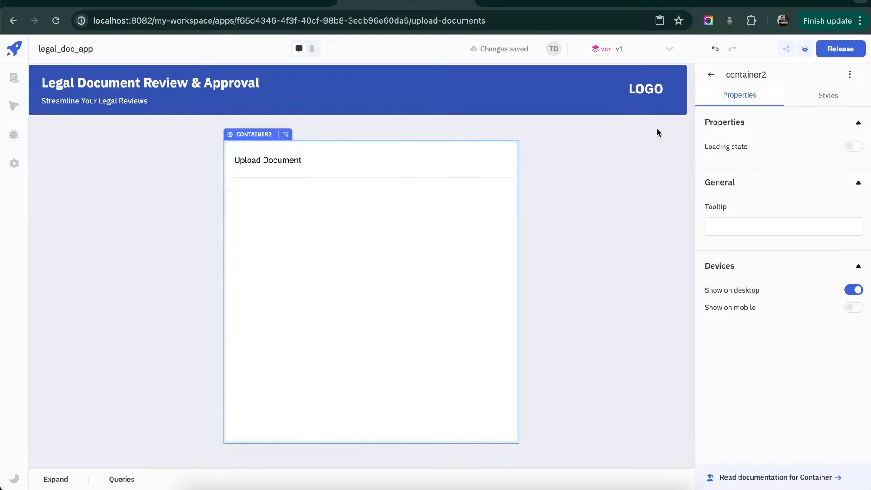
- Copy the header container's background color and set the "Upload Document" title's color to #3451b2ff
{"action": "left_click", "coordinate": [810, 100]}
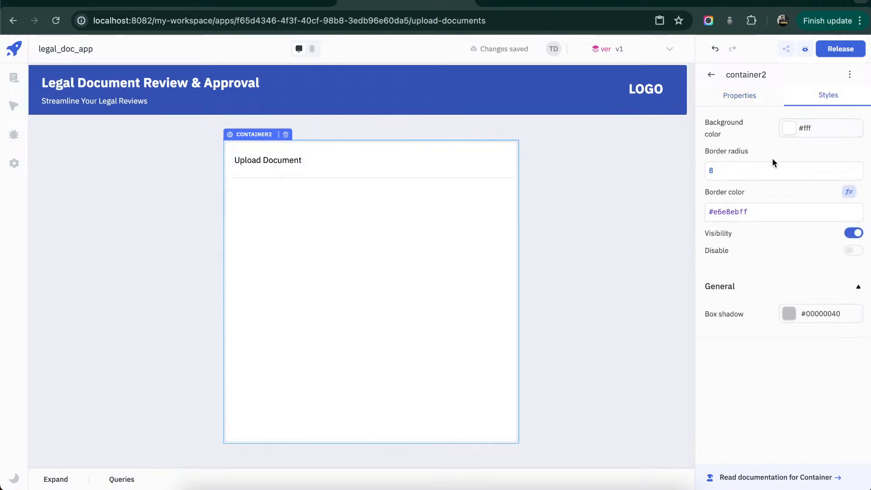
{"action": "left_click", "coordinate": [351, 78]}
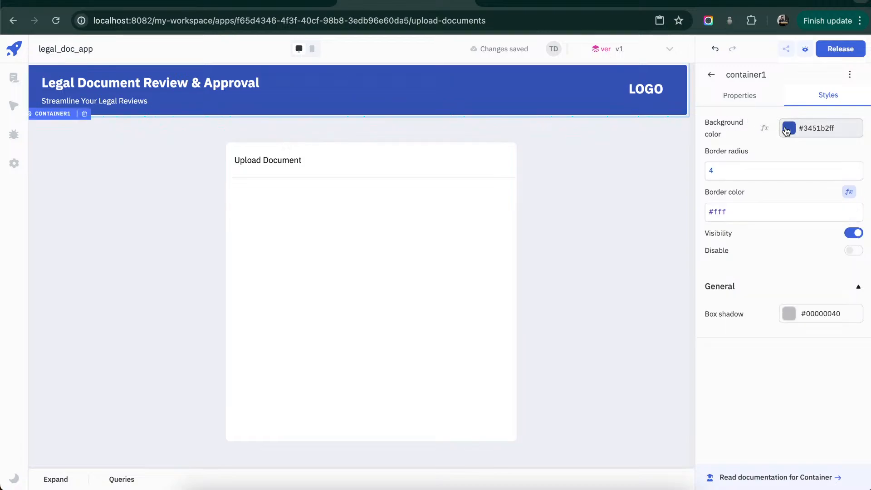
{"action": "left_click", "coordinate": [765, 128]}
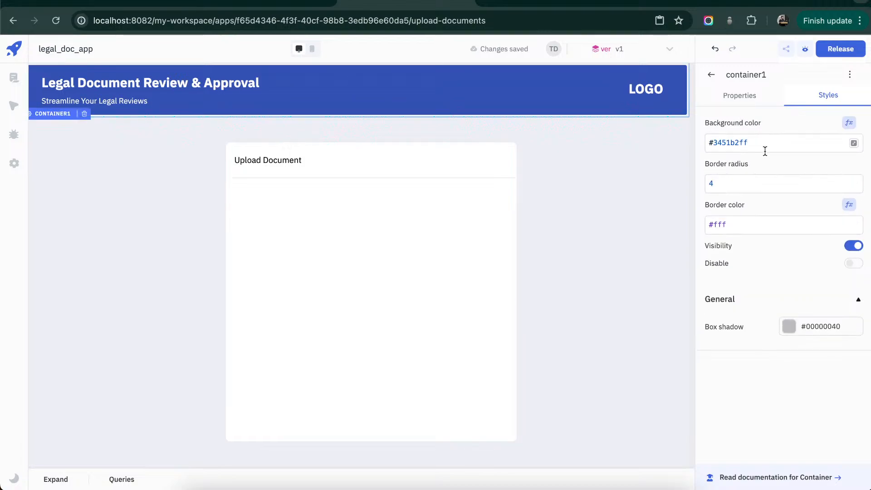
{"action": "triple_click", "coordinate": [764, 137]}
{"action": "key", "text": "ctrl+c"}
{"action": "left_click", "coordinate": [389, 241]}
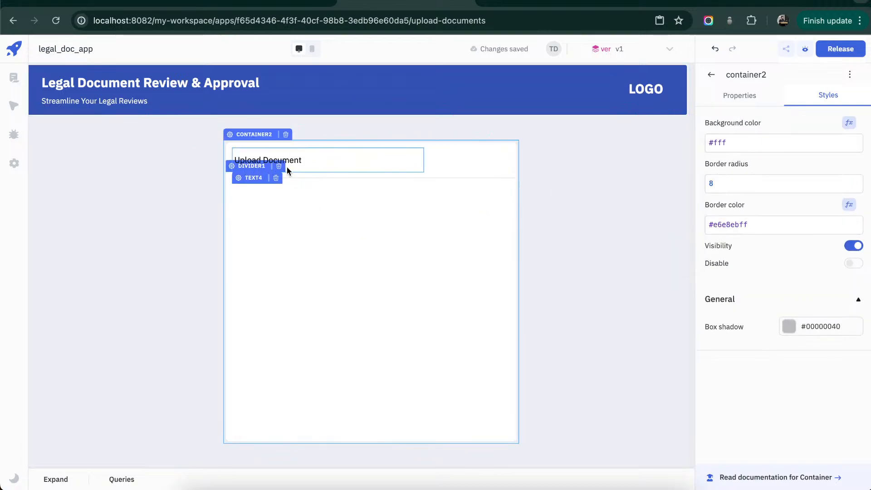
{"action": "left_click", "coordinate": [288, 157]}
{"action": "left_click", "coordinate": [766, 221]}
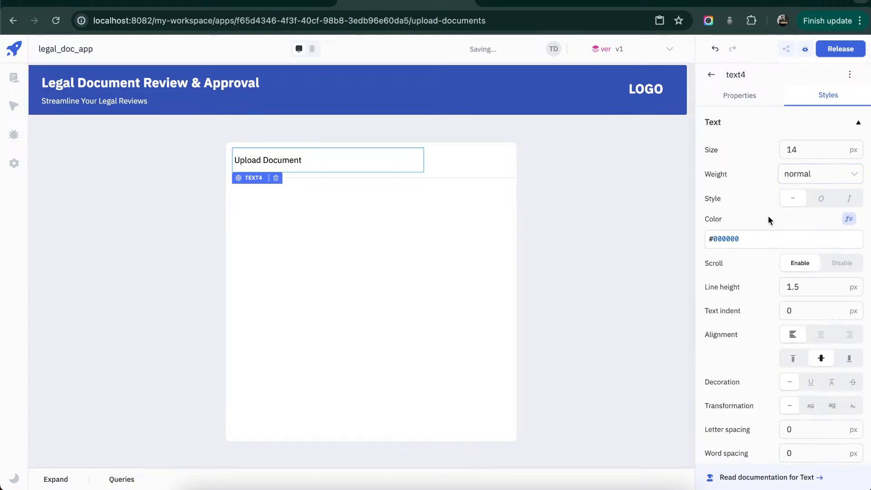
{"action": "left_click", "coordinate": [779, 242]}
{"action": "key", "text": "ctrl+a"}
{"action": "key", "text": "ctrl+v"}
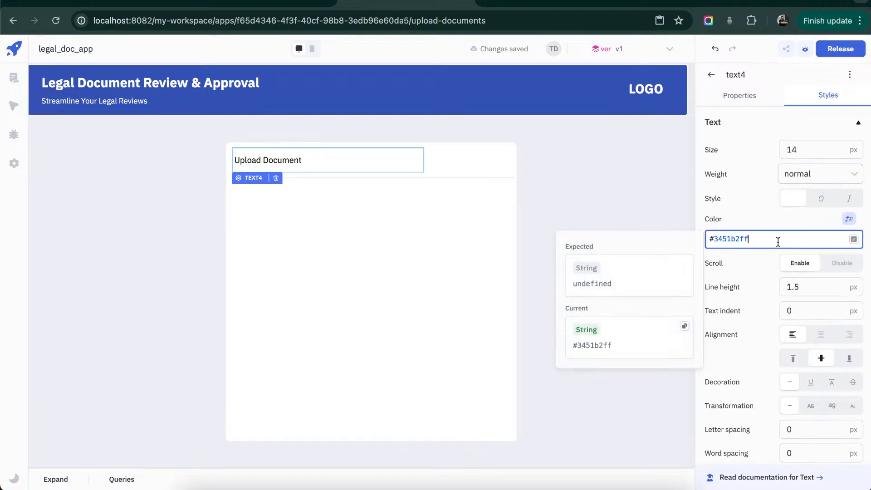
- Set the "Upload Document" title's font size to 20 px and its weight to bold
{"action": "left_click", "coordinate": [817, 156]}
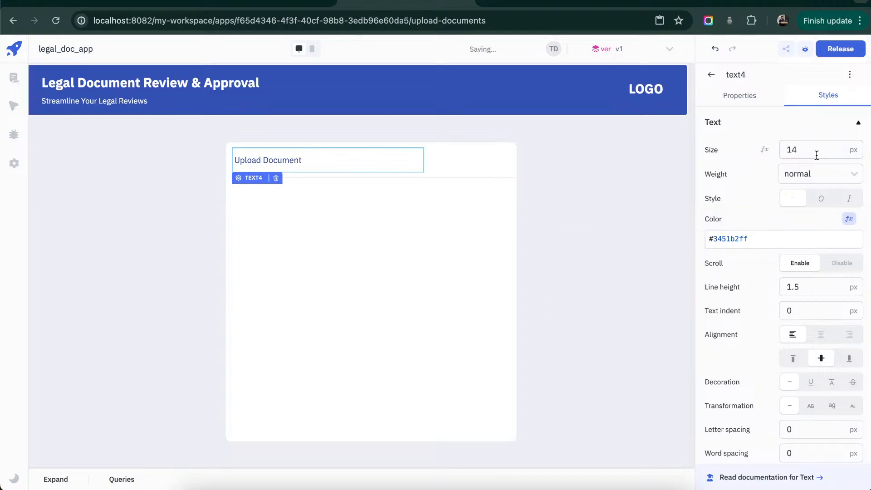
{"action": "type", "text": "20"}
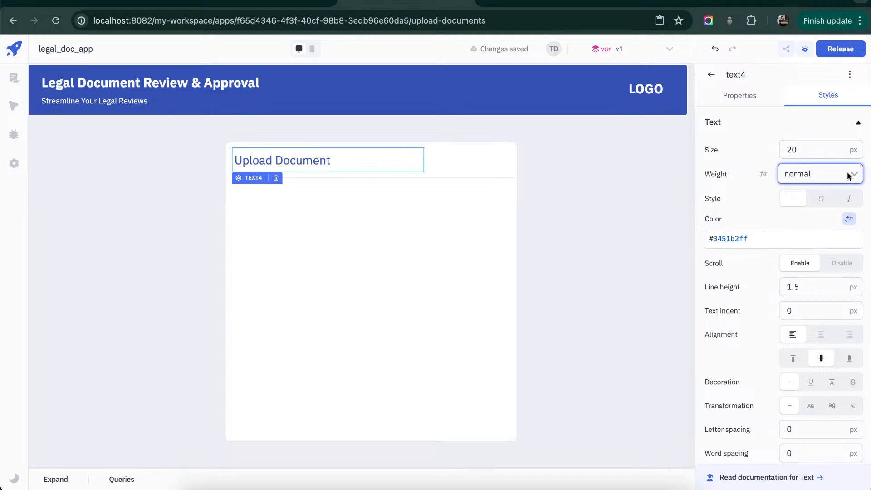
{"action": "left_click", "coordinate": [847, 171]}
{"action": "left_click", "coordinate": [839, 200]}
{"action": "left_click", "coordinate": [448, 211]}
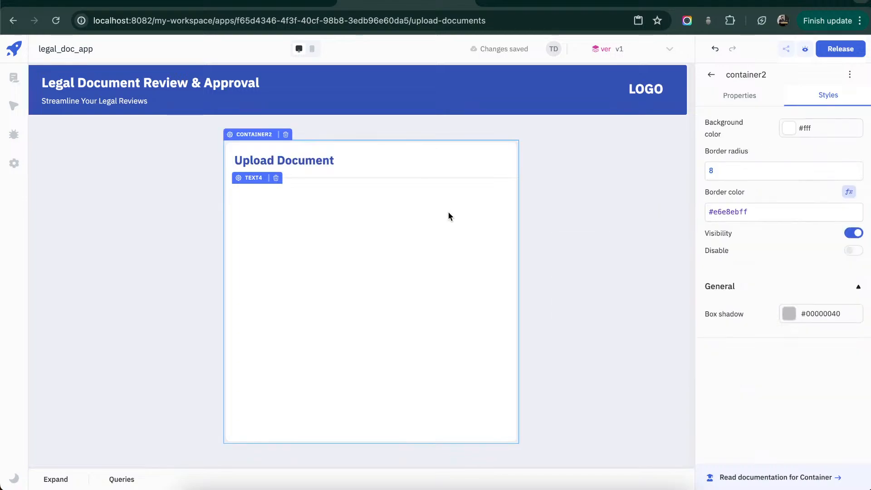
- Place a text input inside the white container, just below the divider
{"action": "left_click", "coordinate": [600, 215]}
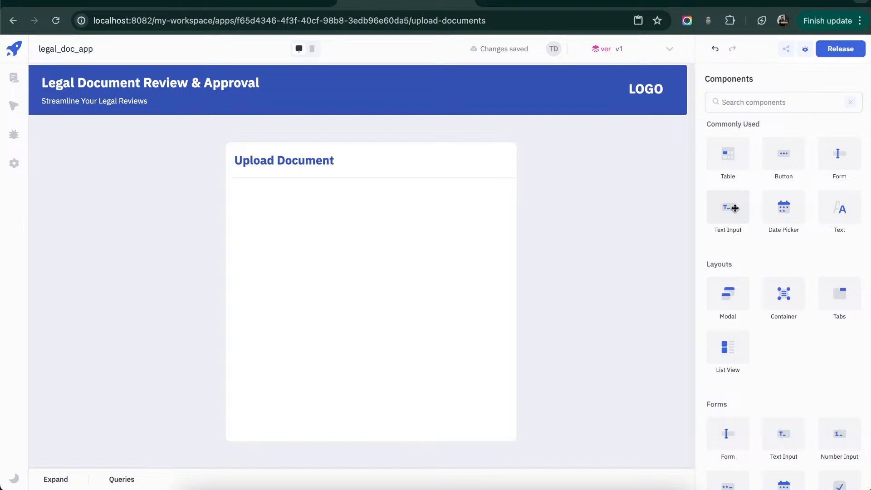
{"action": "left_click_drag", "start_coordinate": [735, 209], "coordinate": [278, 196]}
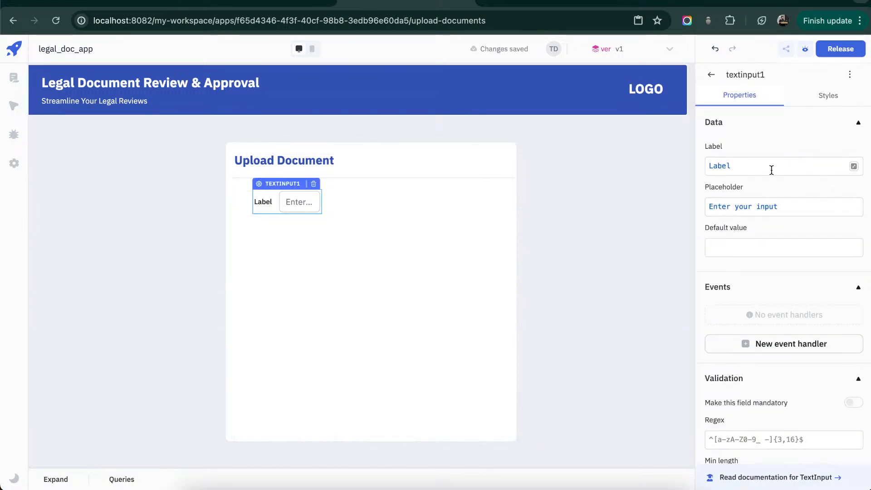
- Clear the text input's label and widen the input toward the container's right edge, leaving room for a caption on its left
{"action": "left_click", "coordinate": [771, 170]}
{"action": "key", "text": "ctrl+a"}
{"action": "key", "text": "BackSpace"}
{"action": "left_click", "coordinate": [478, 230]}
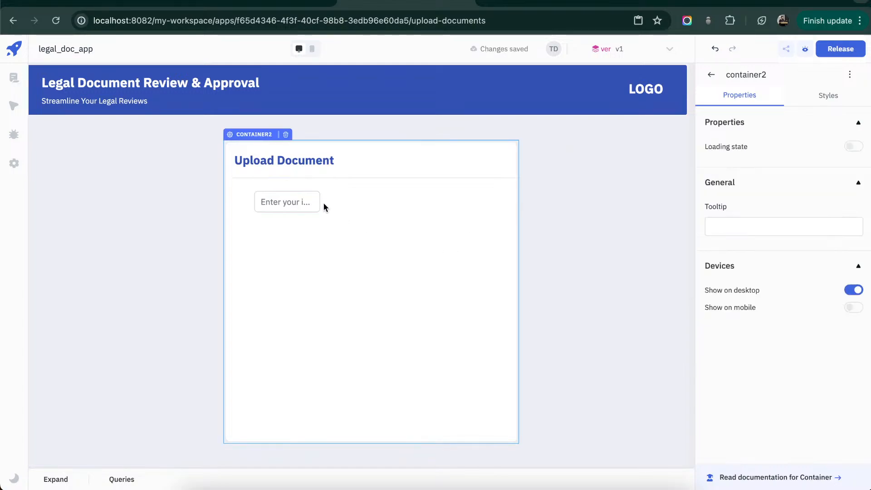
{"action": "left_click_drag", "start_coordinate": [322, 203], "coordinate": [495, 196]}
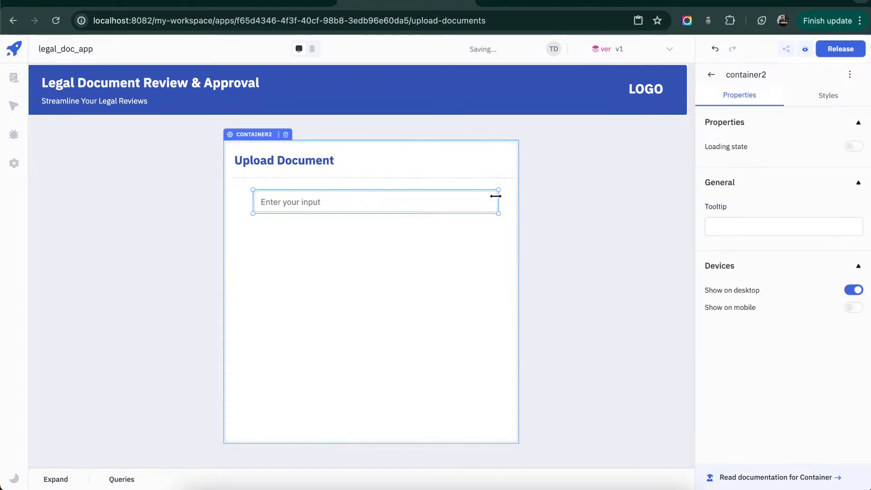
{"action": "left_click_drag", "start_coordinate": [250, 198], "coordinate": [291, 198]}
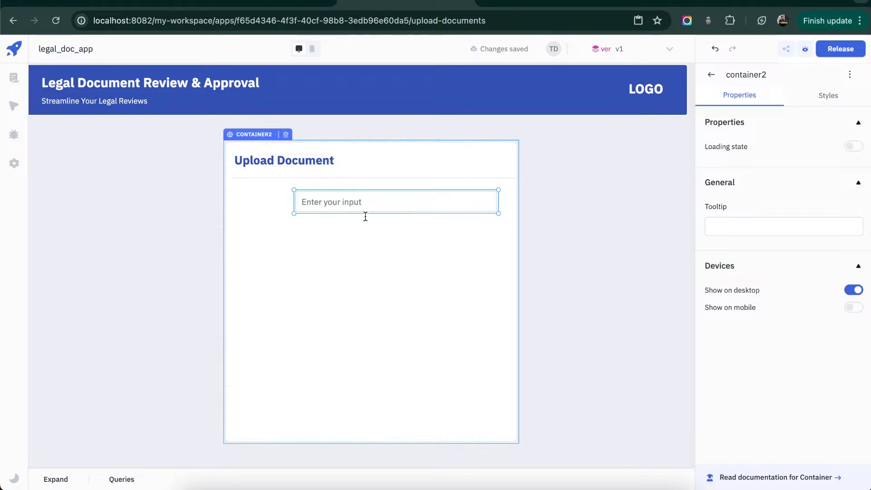
- Add a legacy dropdown below the text input and widen it to about the input's width
{"action": "left_click", "coordinate": [712, 76]}
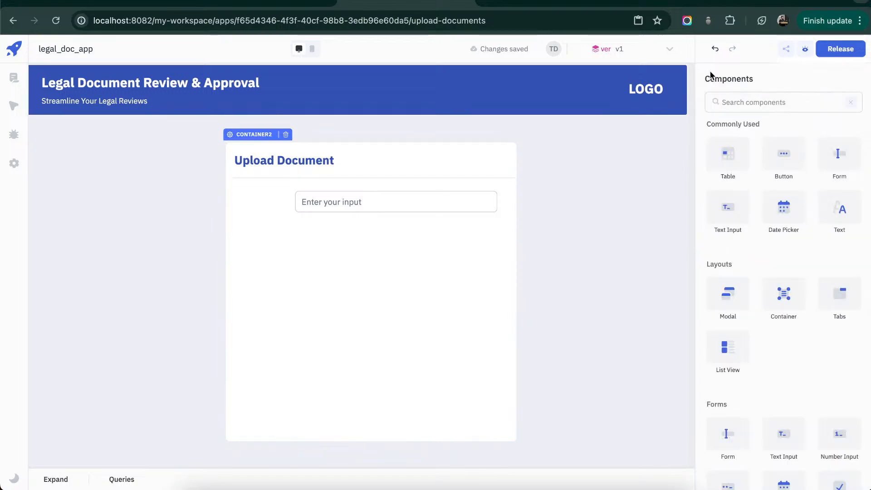
{"action": "left_click", "coordinate": [804, 95]}
{"action": "type", "text": "dr"}
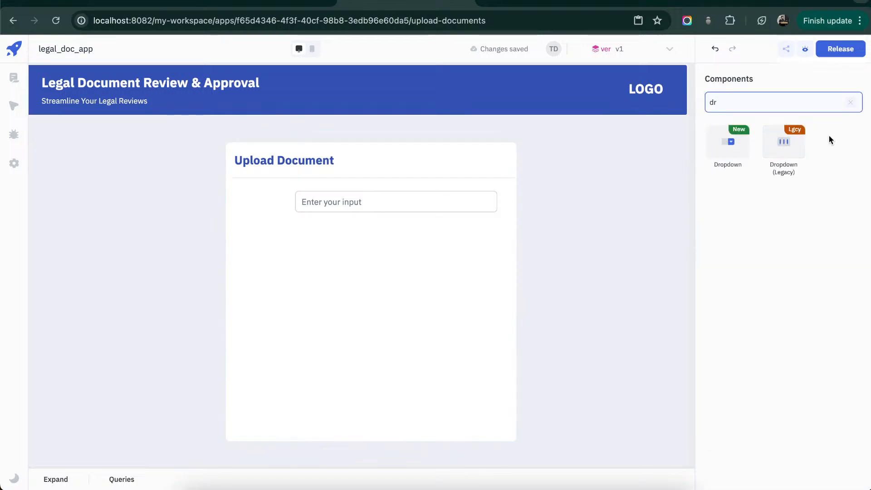
{"action": "left_click_drag", "start_coordinate": [783, 142], "coordinate": [302, 239]}
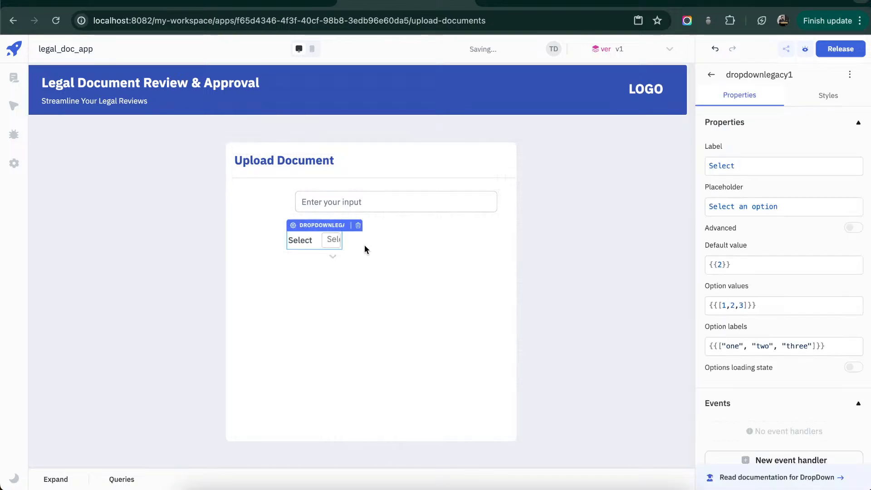
{"action": "left_click_drag", "start_coordinate": [362, 241], "coordinate": [505, 242]}
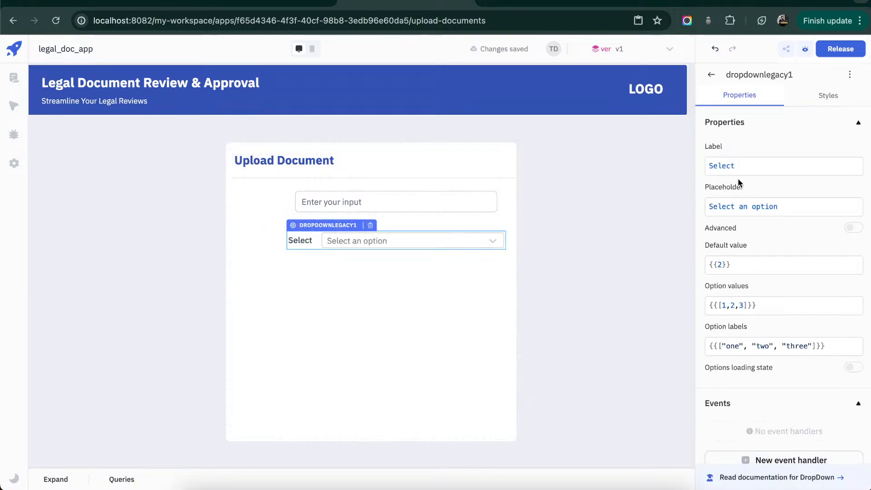
- Clear the dropdown's label so only its selection box remains
{"action": "left_click", "coordinate": [757, 166]}
{"action": "key", "text": "ctrl+a"}
{"action": "key", "text": "BackSpace"}
{"action": "left_click", "coordinate": [394, 291]}
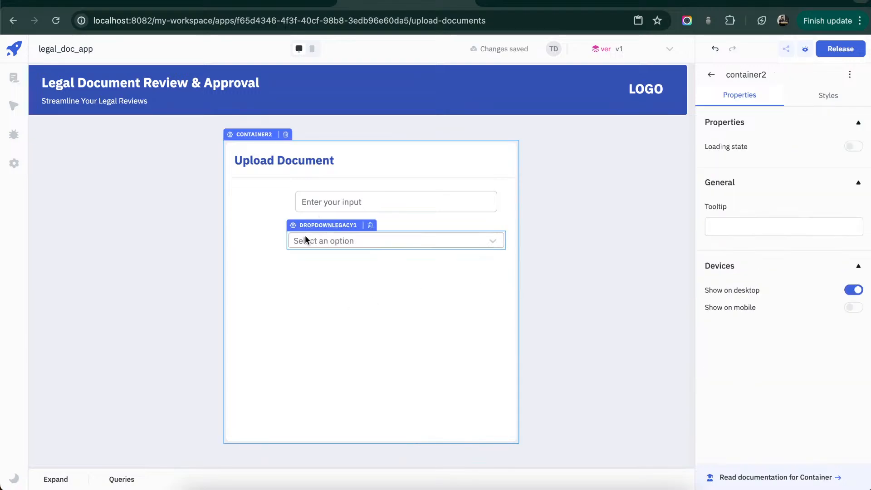
- Adjust the dropdown's position and size and the text input's width so both fields' left and right edges line up
{"action": "left_click_drag", "start_coordinate": [316, 248], "coordinate": [318, 251]}
{"action": "left_click_drag", "start_coordinate": [293, 194], "coordinate": [288, 194]}
{"action": "left_click_drag", "start_coordinate": [500, 244], "coordinate": [495, 244]}
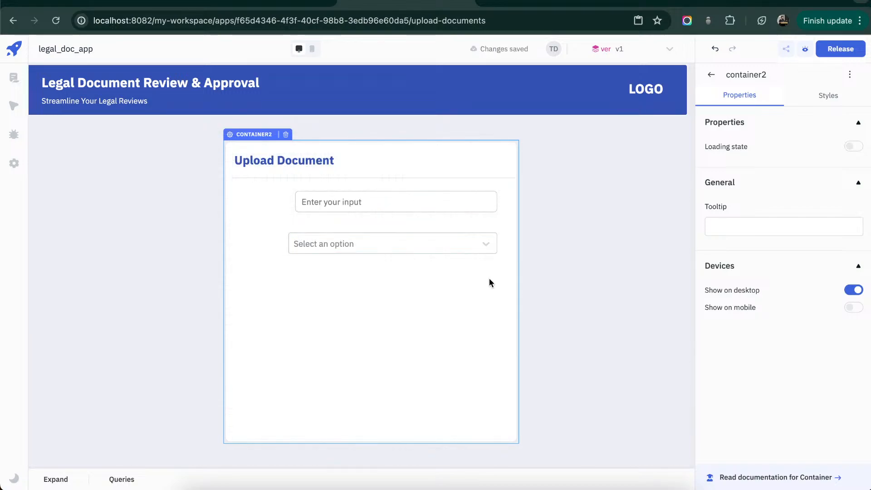
{"action": "left_click_drag", "start_coordinate": [295, 201], "coordinate": [289, 201]}
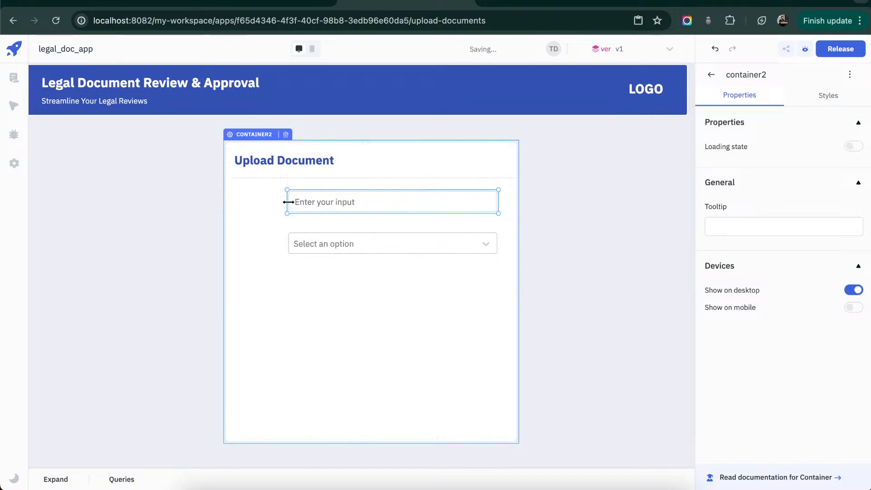
- Add a text component below the dropdown and set its content to "Field"
{"action": "left_click", "coordinate": [710, 77]}
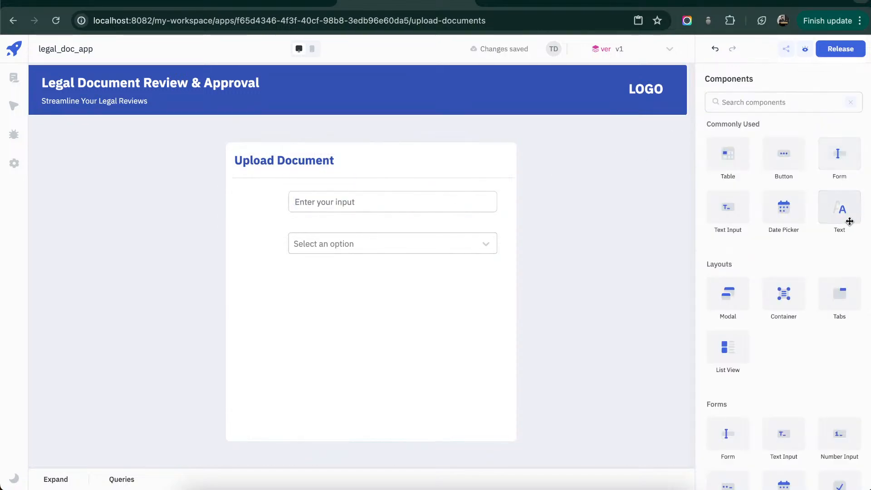
{"action": "left_click_drag", "start_coordinate": [846, 212], "coordinate": [336, 305]}
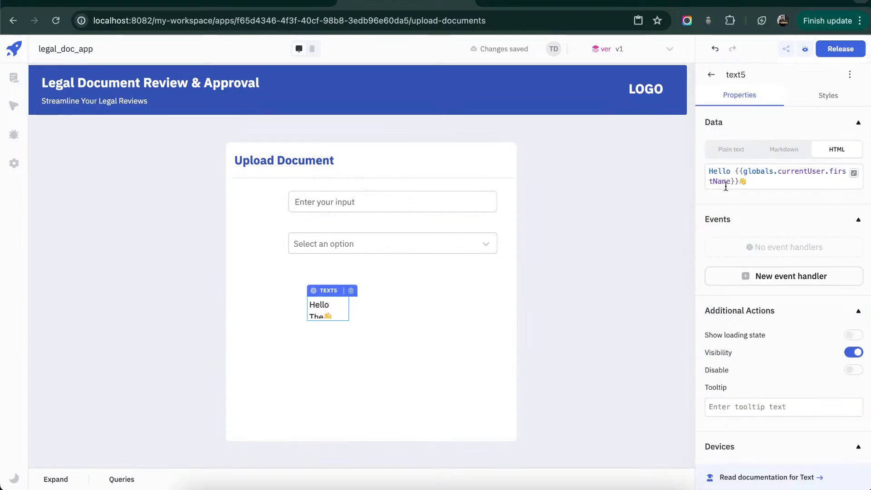
{"action": "triple_click", "coordinate": [750, 186]}
{"action": "type", "text": "Field"}
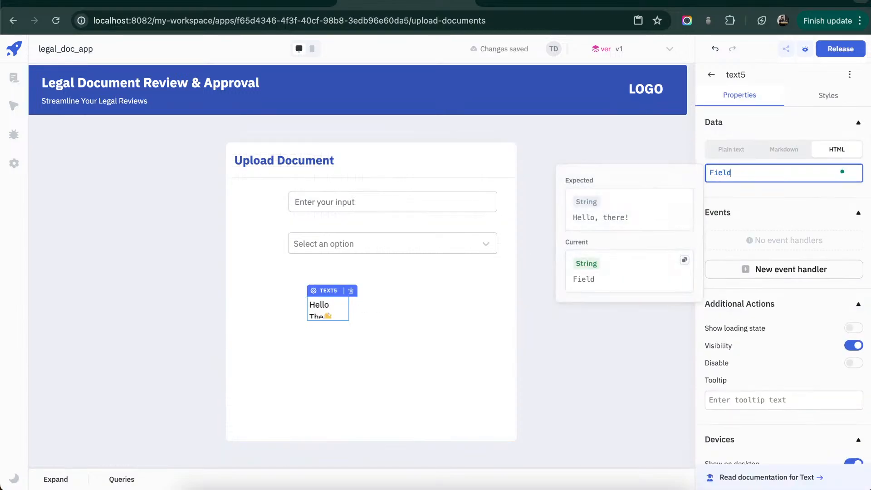
{"action": "left_click", "coordinate": [385, 344]}
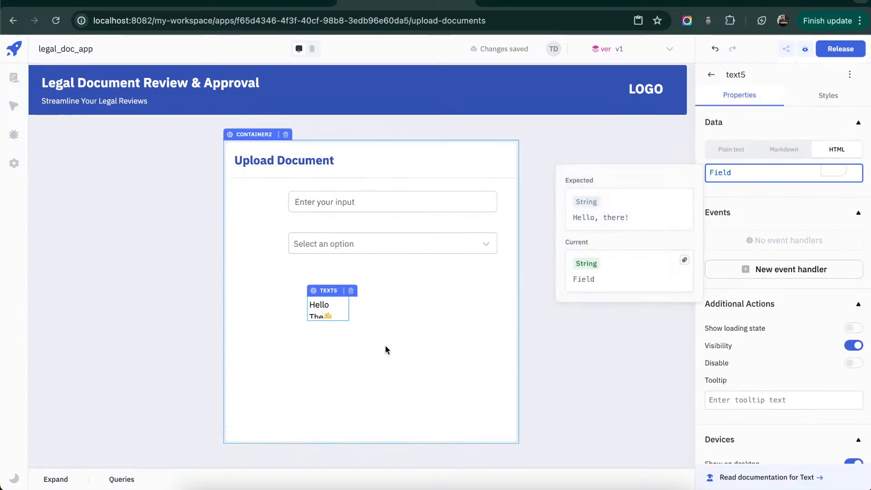
- Duplicate the "Field" text and change the original's content to "Name"
{"action": "left_click", "coordinate": [333, 309]}
{"action": "key", "text": "ctrl+c"}
{"action": "key", "text": "ctrl+v"}
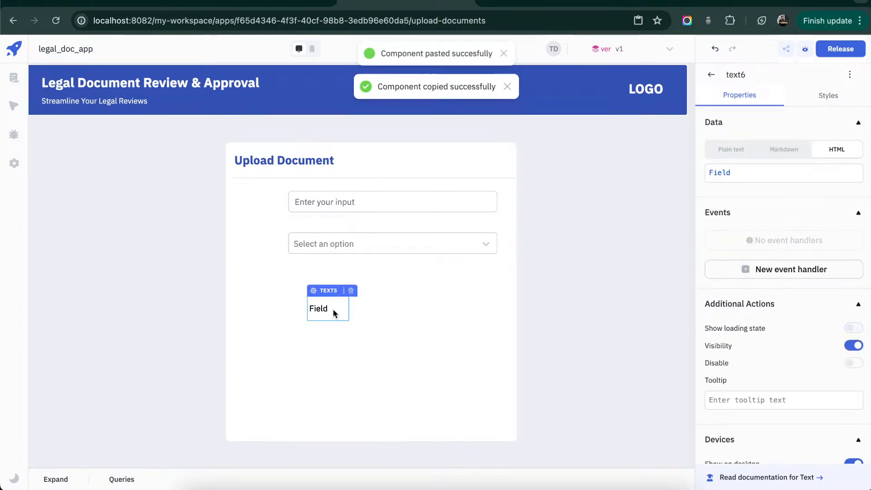
{"action": "left_click", "coordinate": [755, 177]}
{"action": "key", "text": "ctrl+a"}
{"action": "type", "text": "Na"}
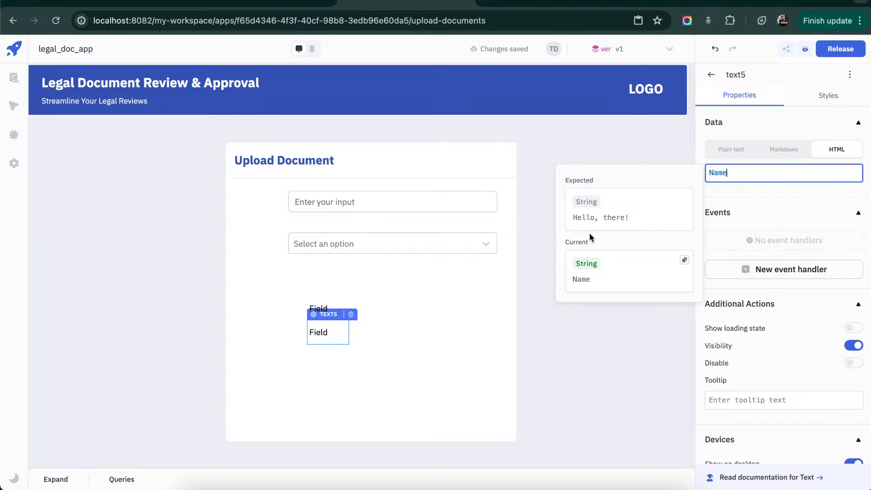
{"action": "left_click", "coordinate": [475, 279]}
- Place the "Field" text to the left of the text input and the "Name" text to the left of the dropdown
{"action": "left_click", "coordinate": [318, 309]}
{"action": "left_click_drag", "start_coordinate": [319, 308], "coordinate": [263, 197]}
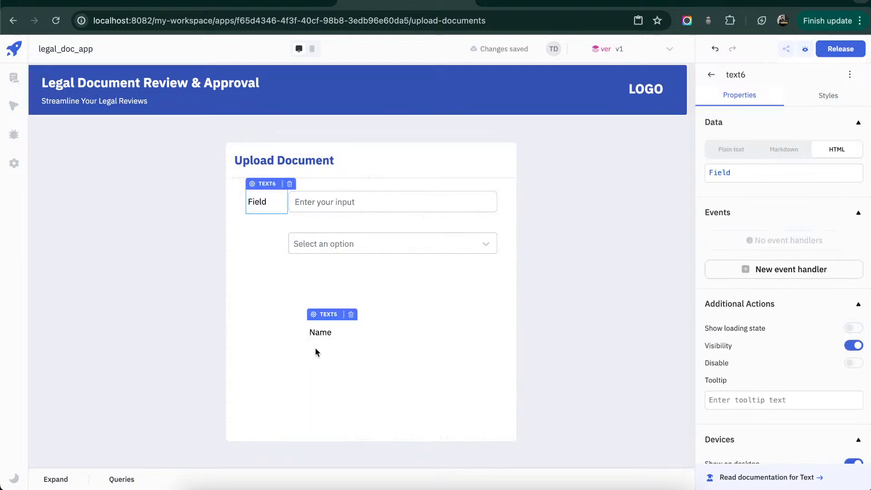
{"action": "left_click_drag", "start_coordinate": [320, 340], "coordinate": [276, 280]}
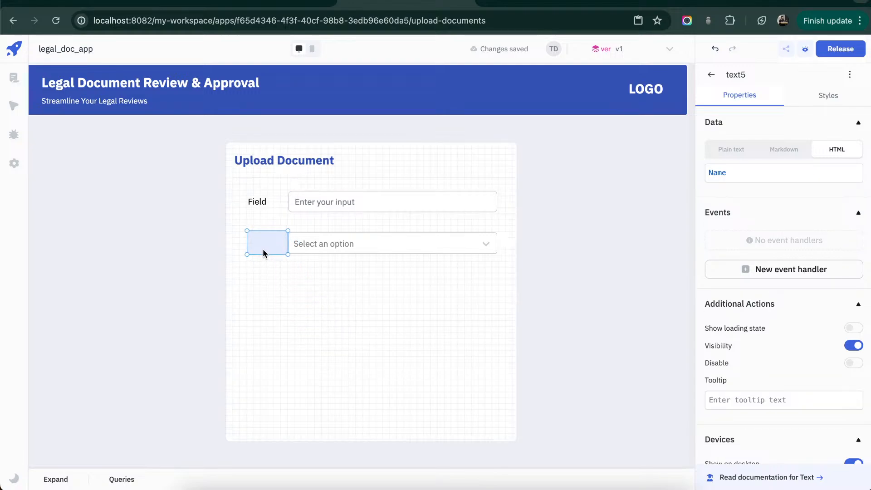
{"action": "left_click_drag", "start_coordinate": [262, 249], "coordinate": [262, 250]}
{"action": "left_click", "coordinate": [388, 293]}
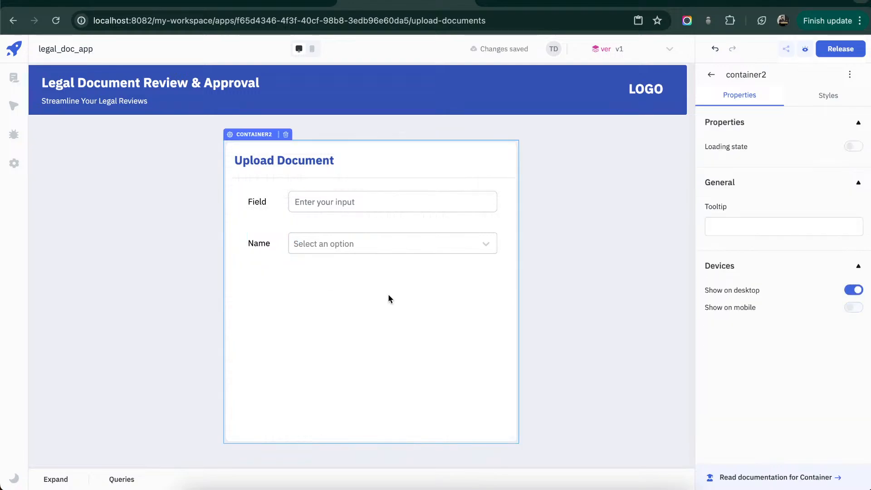
- Add a file picker below the dropdown and enlarge it to span from the captions' left edge to the fields' right edge
{"action": "left_click", "coordinate": [712, 74]}
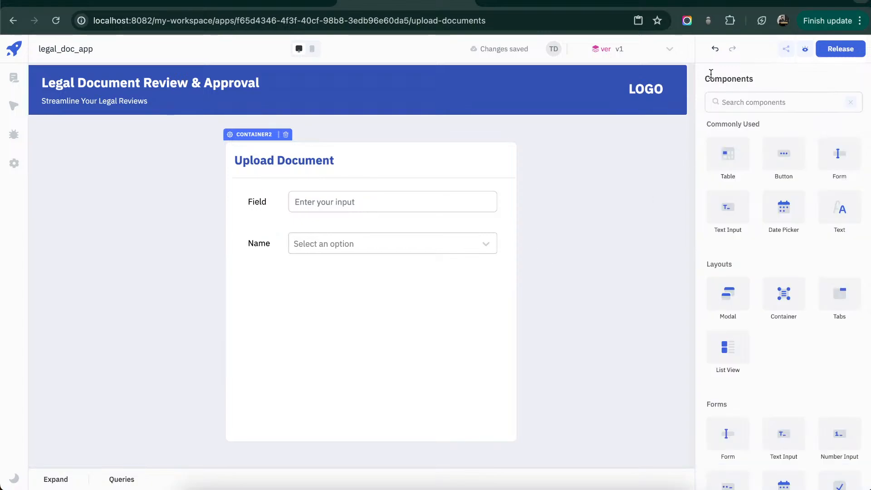
{"action": "left_click", "coordinate": [717, 102]}
{"action": "type", "text": "pi"}
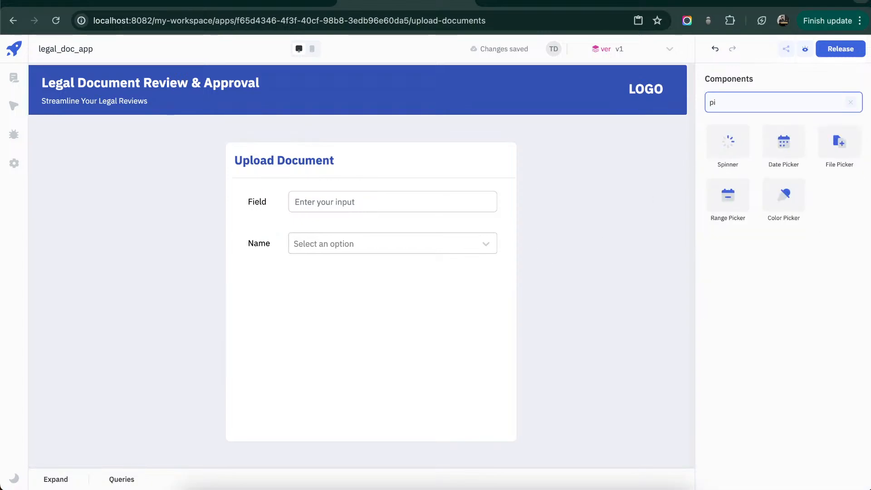
{"action": "left_click_drag", "start_coordinate": [839, 142], "coordinate": [267, 276]}
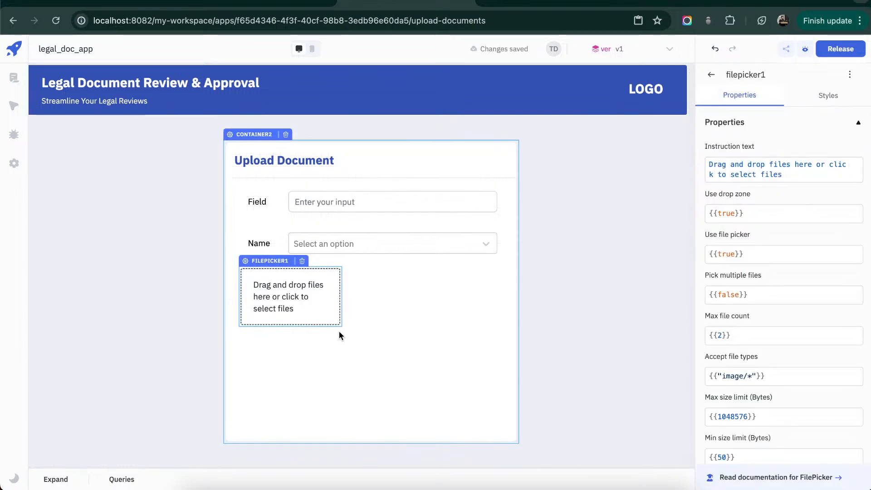
{"action": "left_click_drag", "start_coordinate": [342, 322], "coordinate": [496, 407]}
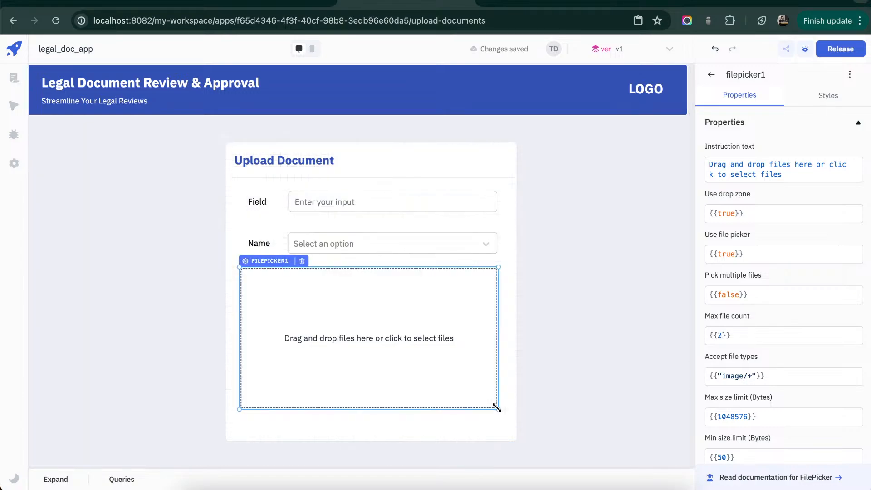
{"action": "left_click_drag", "start_coordinate": [240, 341], "coordinate": [247, 341]}
{"action": "left_click", "coordinate": [569, 313]}
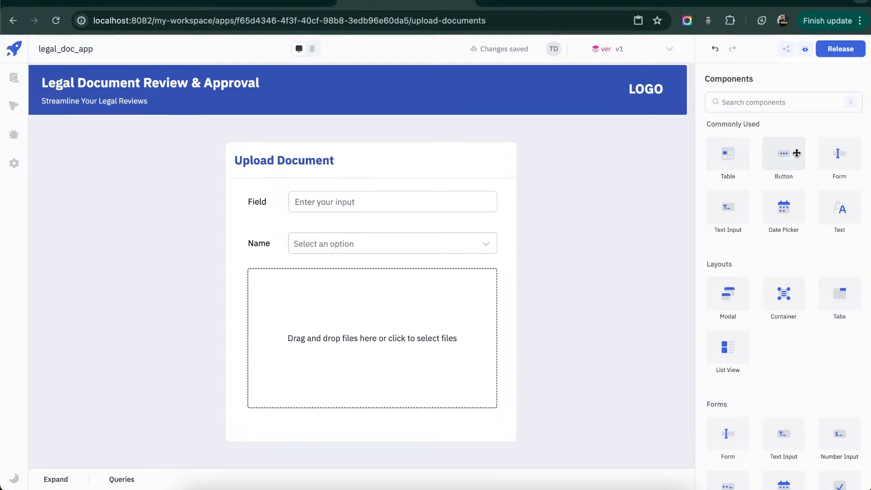
- Add a button below the file picker and widen it, aligning its right edge with the picker
{"action": "left_click_drag", "start_coordinate": [784, 152], "coordinate": [506, 451]}
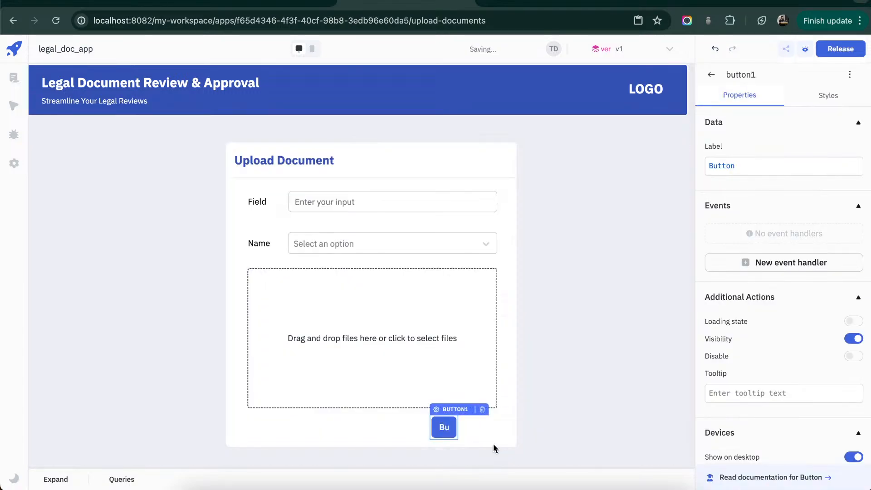
{"action": "left_click_drag", "start_coordinate": [457, 426], "coordinate": [497, 425]}
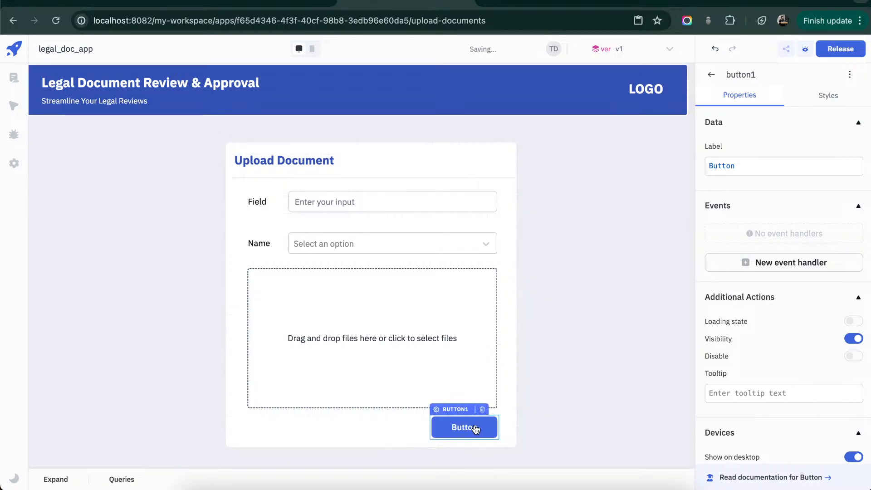
{"action": "left_click_drag", "start_coordinate": [431, 429], "coordinate": [408, 431]}
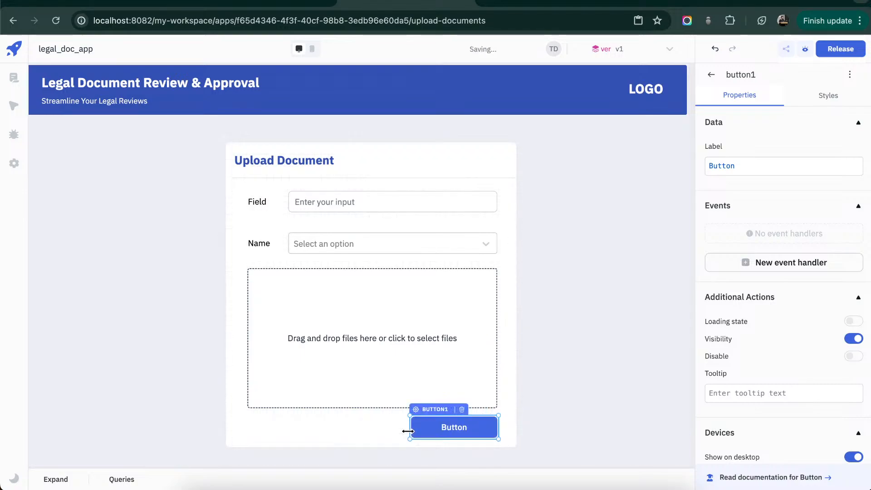
- Copy the header container's background color value
{"action": "left_click", "coordinate": [524, 103]}
{"action": "left_click", "coordinate": [829, 95]}
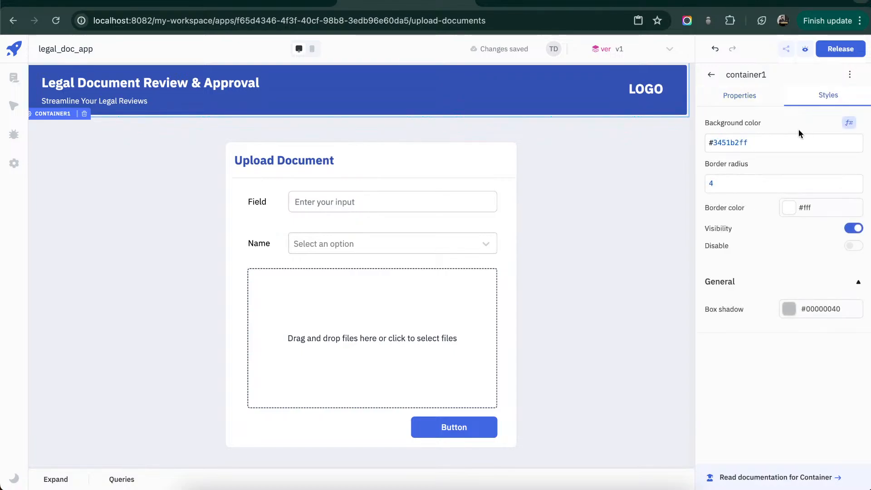
{"action": "left_click", "coordinate": [780, 144]}
{"action": "key", "text": "ctrl+a"}
{"action": "left_click", "coordinate": [588, 344]}
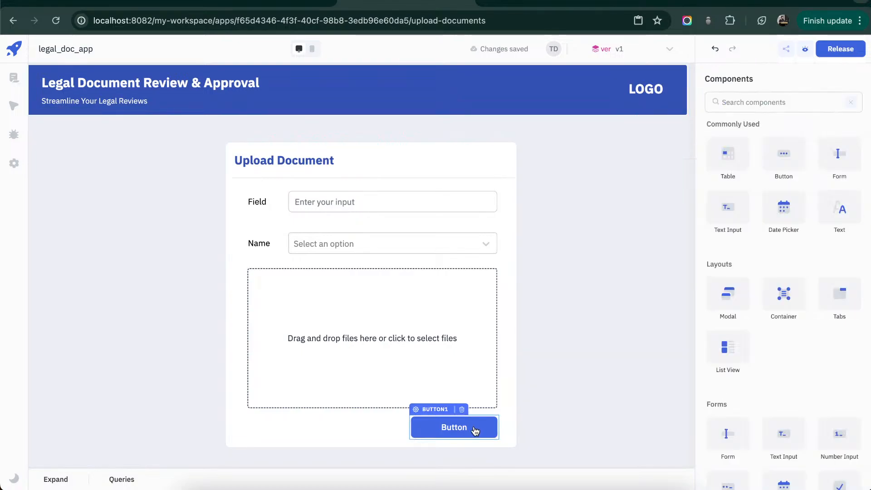
- Set the label of the button below the file picker to "Submit"
{"action": "left_click", "coordinate": [458, 427]}
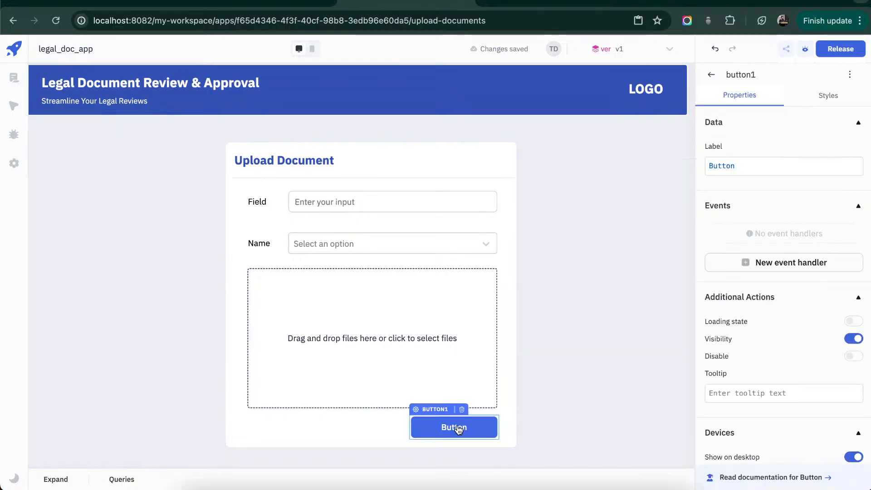
{"action": "left_click", "coordinate": [772, 171]}
{"action": "key", "text": "ctrl+a"}
{"action": "type", "text": "SU"}
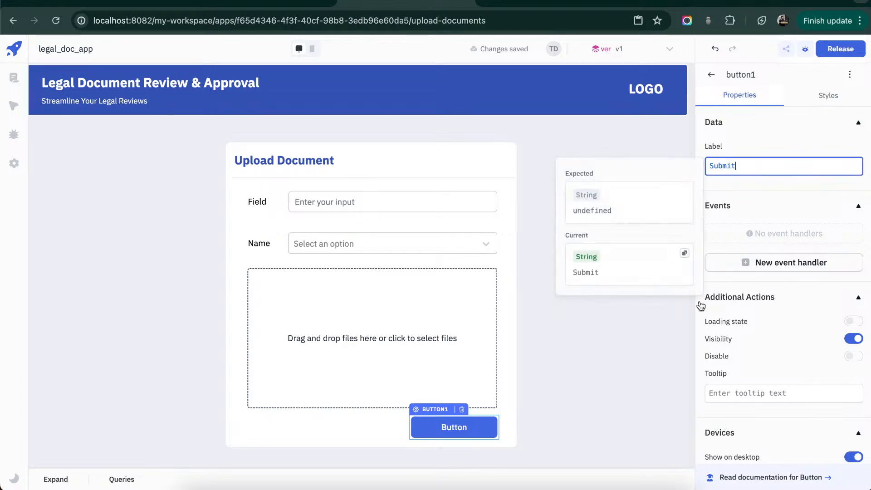
{"action": "left_click", "coordinate": [679, 299]}
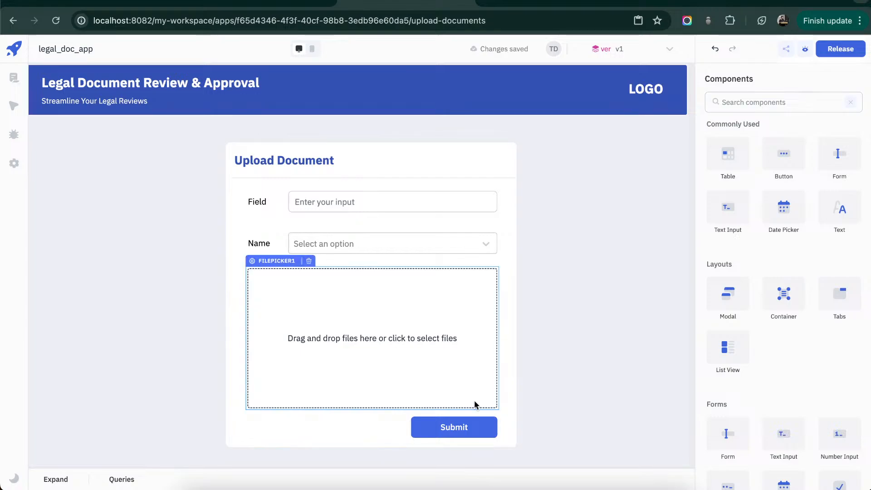
- Set the "Submit" button's background color to the copied header color #3451b2ff
{"action": "left_click", "coordinate": [467, 430]}
{"action": "left_click", "coordinate": [834, 94]}
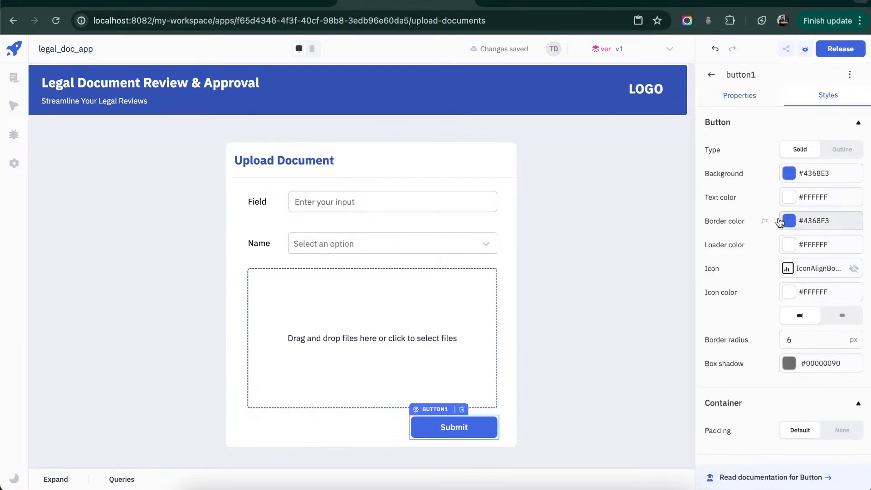
{"action": "left_click", "coordinate": [767, 176]}
{"action": "triple_click", "coordinate": [767, 195]}
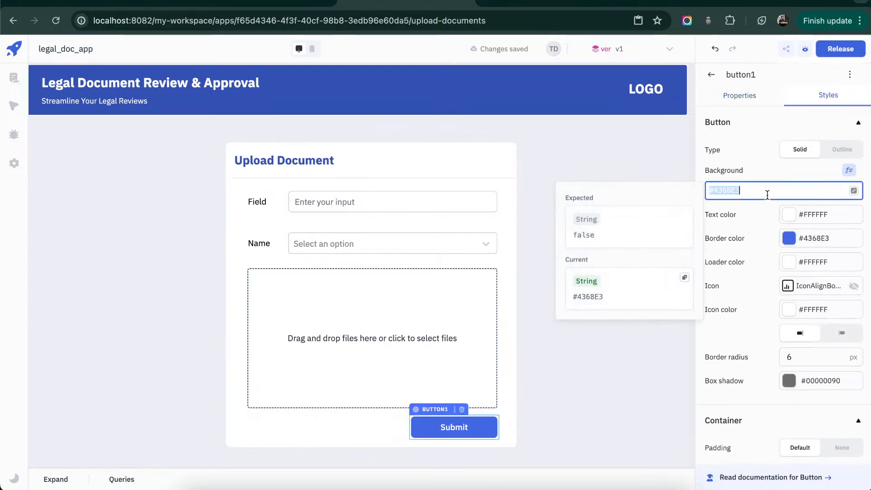
{"action": "key", "text": "super+v"}
{"action": "left_click", "coordinate": [573, 378]}
{"action": "left_click", "coordinate": [573, 378]}
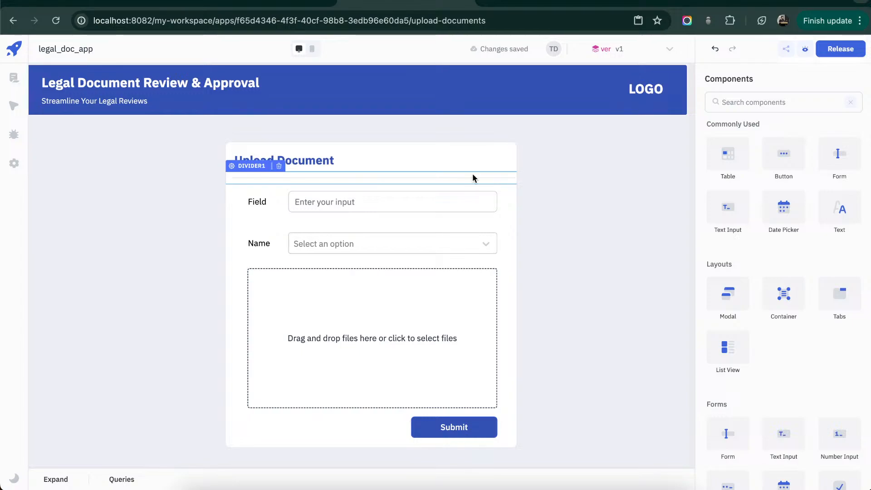
- Open the option labels of the dropdown in the Upload Document container for inspection
{"action": "left_click", "coordinate": [467, 243]}
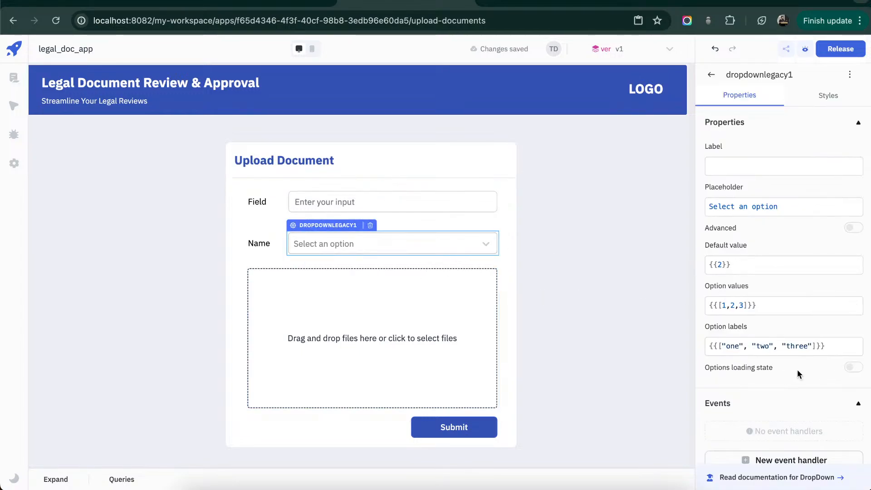
{"action": "left_click", "coordinate": [806, 345]}
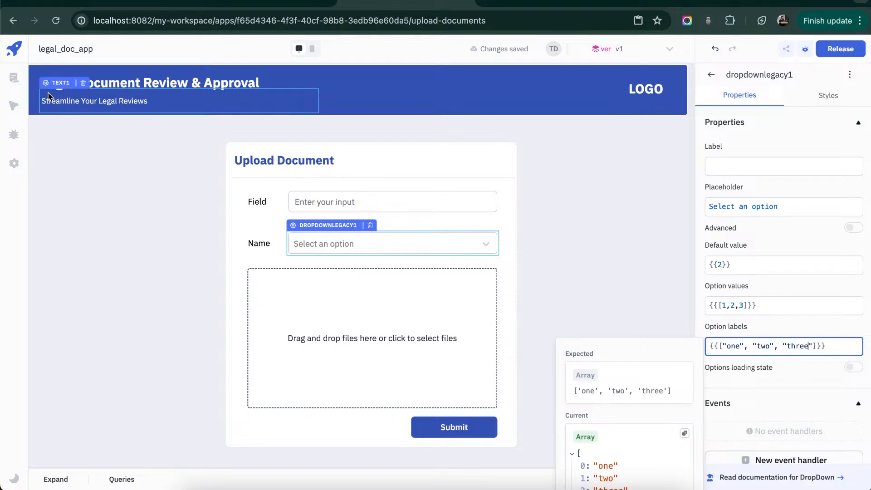
- Open the workspace database and examine the users table and the foreign key relation of the documents table's user_id column
{"action": "left_click", "coordinate": [13, 49]}
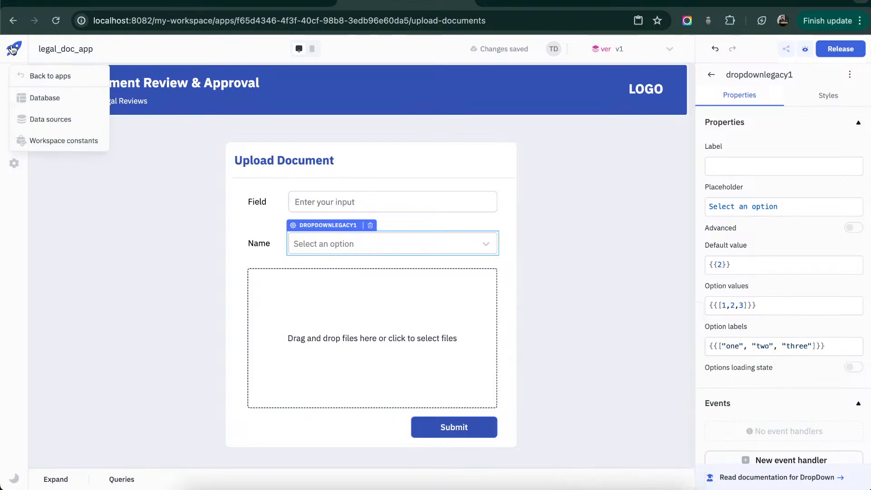
{"action": "left_click", "coordinate": [52, 103], "text": "super"}
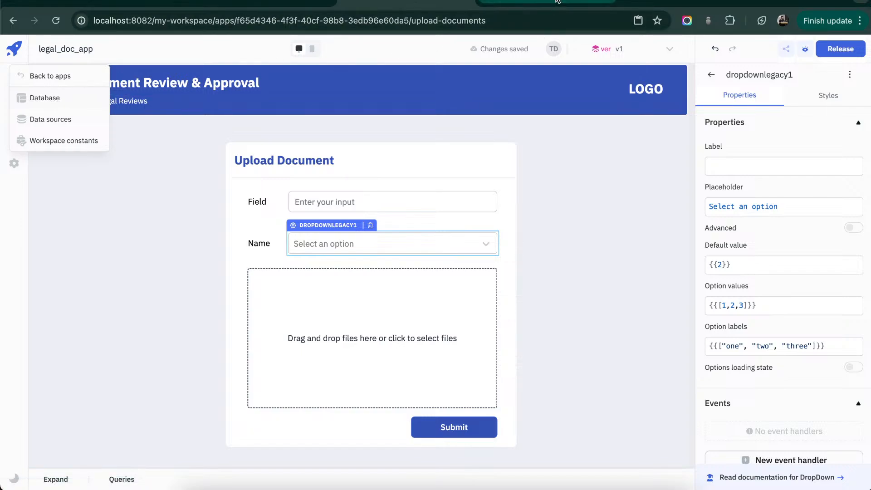
{"action": "left_click", "coordinate": [558, 1]}
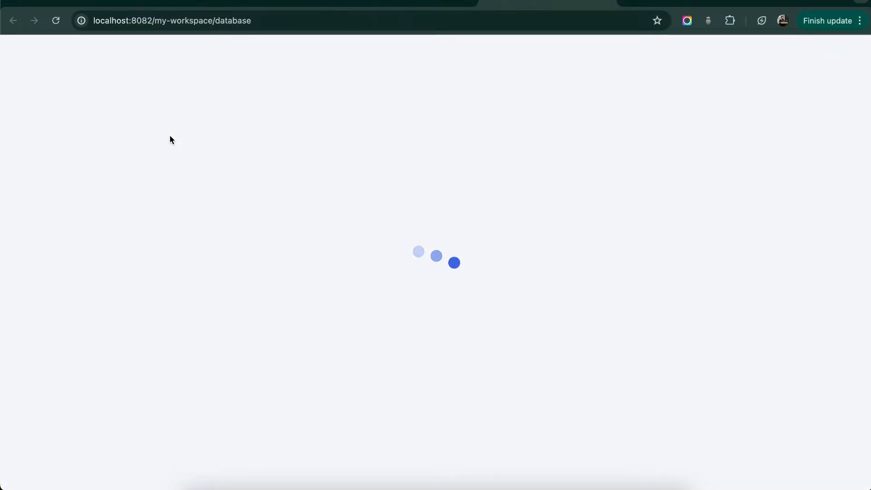
{"action": "left_click", "coordinate": [77, 293]}
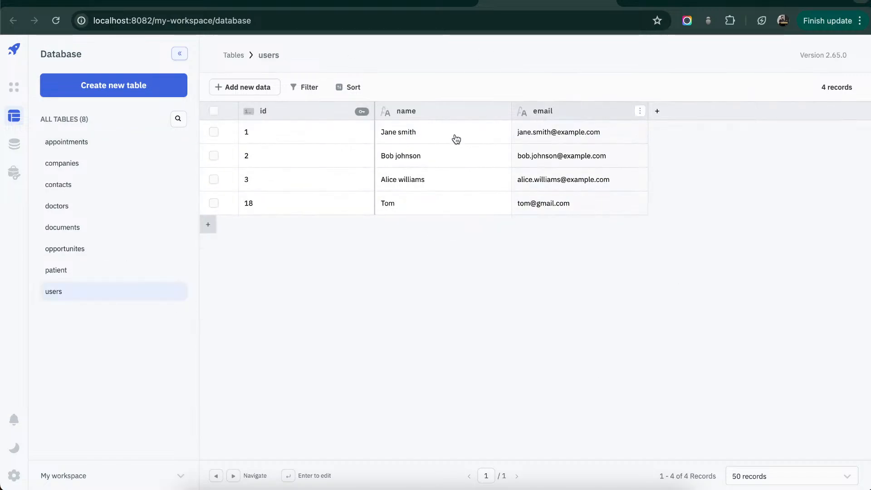
{"action": "left_click", "coordinate": [114, 235]}
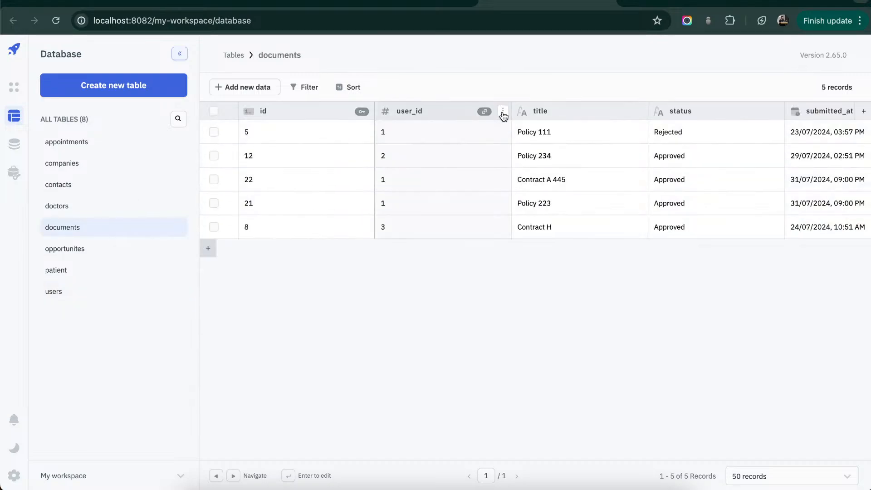
{"action": "mouse_move", "coordinate": [484, 113]}
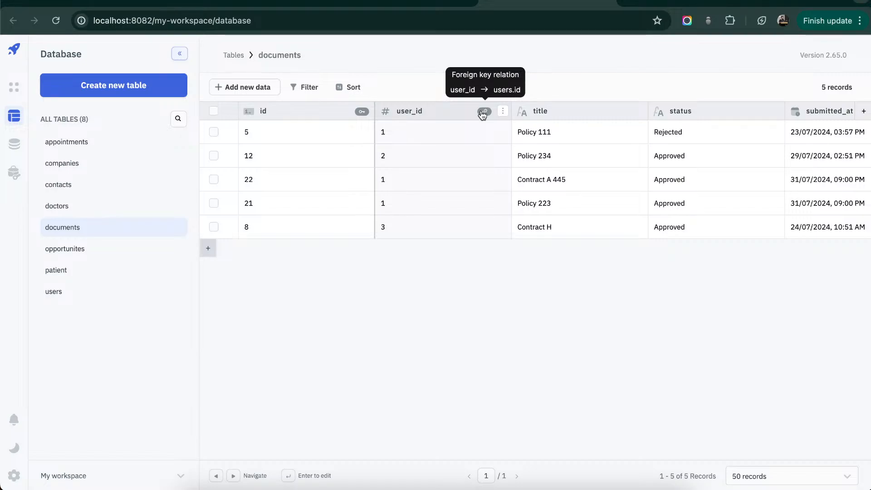
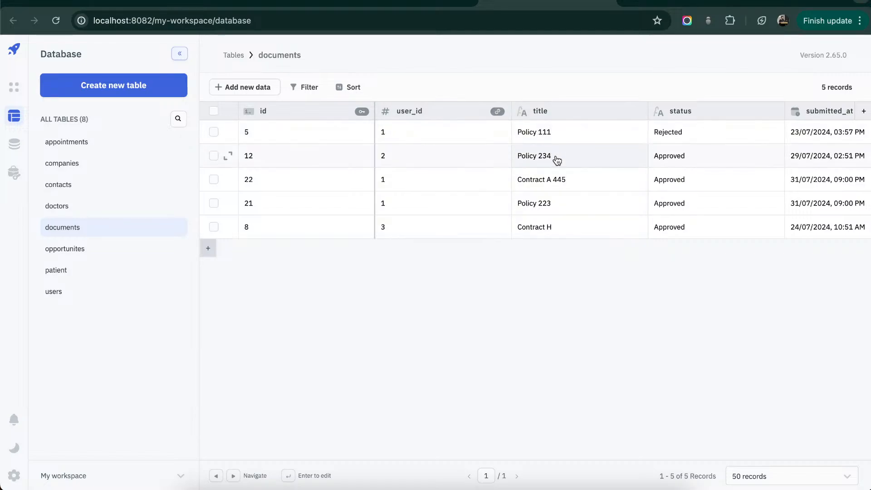
- Examine the status and date columns of the documents table and the column settings of submitted_at
{"action": "scroll", "coordinate": [556, 160], "scroll_direction": "right", "scroll_amount": 3}
{"action": "scroll", "coordinate": [557, 161], "scroll_direction": "right", "scroll_amount": 2}
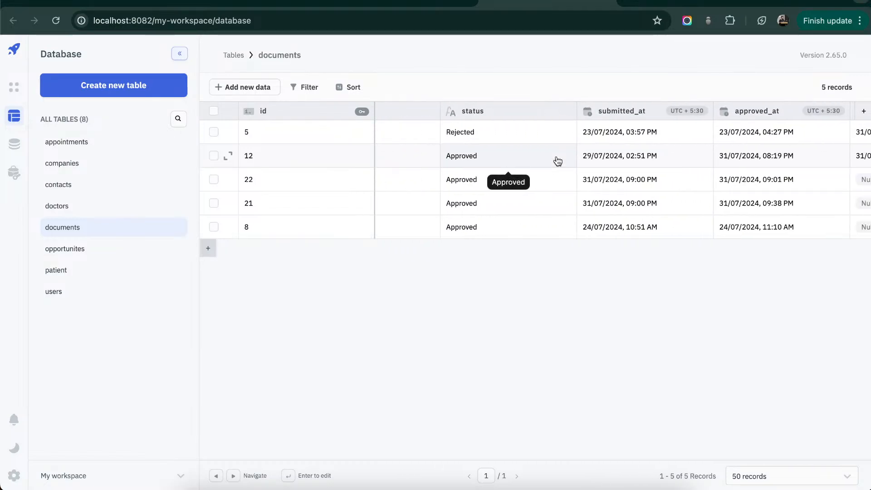
{"action": "scroll", "coordinate": [679, 191], "scroll_direction": "right", "scroll_amount": 3}
{"action": "scroll", "coordinate": [679, 191], "scroll_direction": "right", "scroll_amount": 2}
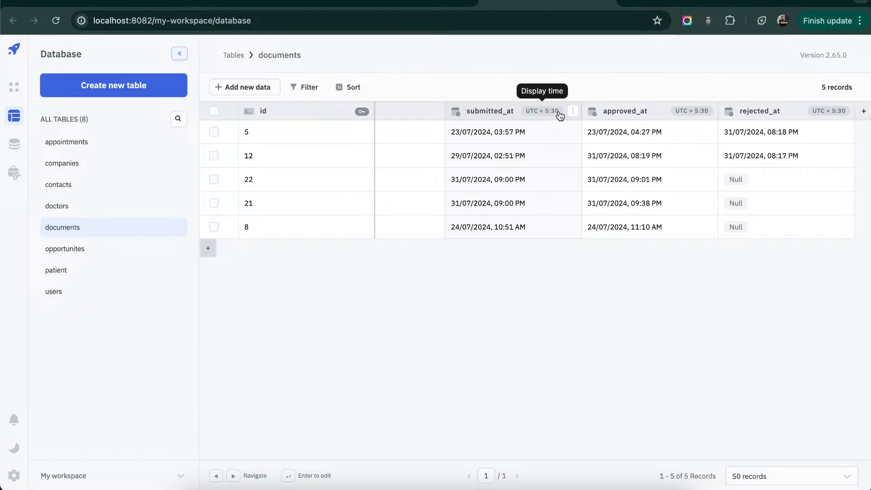
{"action": "left_click", "coordinate": [573, 111]}
{"action": "left_click", "coordinate": [571, 141]}
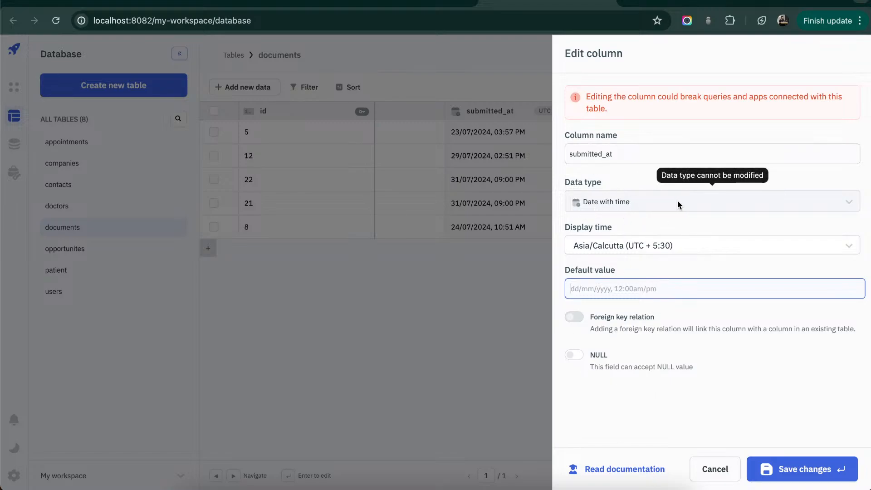
{"action": "left_click", "coordinate": [524, 268]}
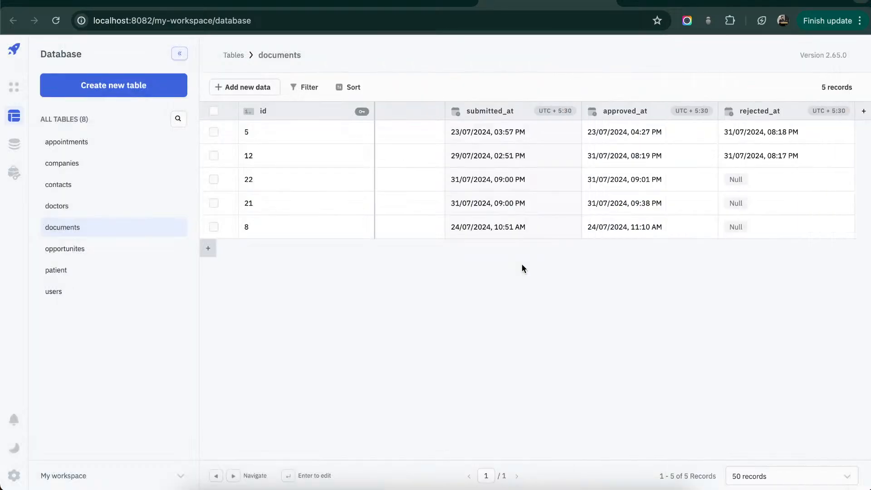
{"action": "scroll", "coordinate": [568, 168], "scroll_direction": "left", "scroll_amount": 5}
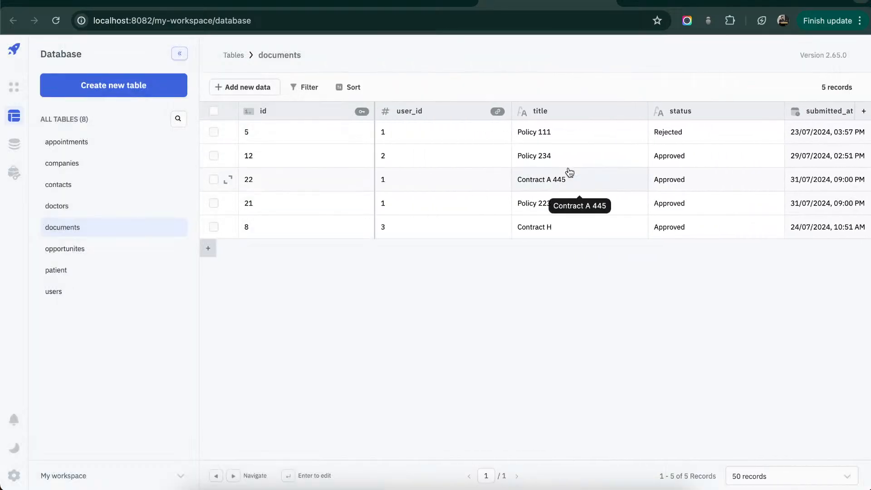
- Switch back to the legal_doc_app editor and check the list of existing queries
{"action": "left_click", "coordinate": [442, 6]}
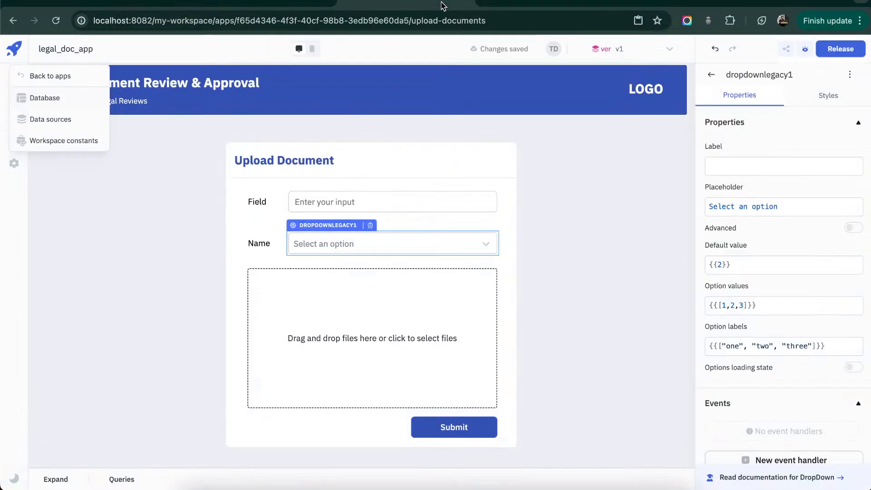
{"action": "left_click", "coordinate": [623, 275]}
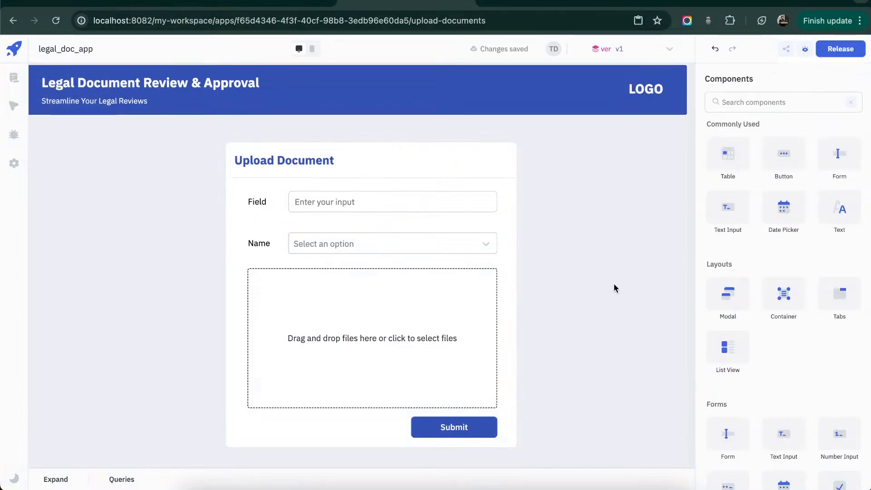
{"action": "left_click", "coordinate": [49, 479]}
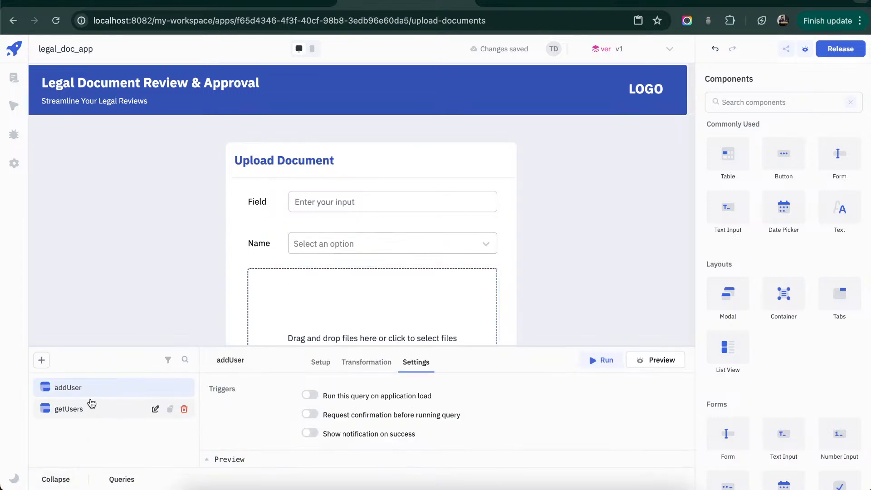
{"action": "left_click", "coordinate": [53, 484]}
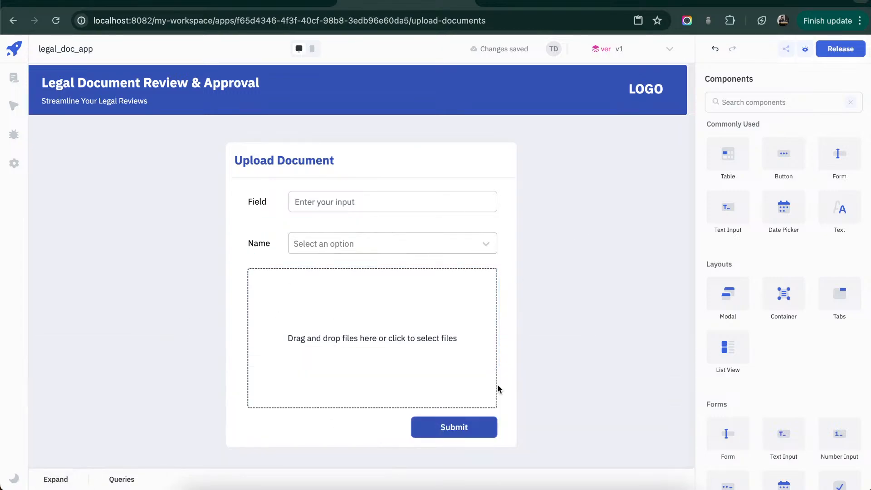
- Set the Name dropdown's option labels to {{queries.getUsers.data.map( i => i.name)}}
{"action": "left_click", "coordinate": [454, 253]}
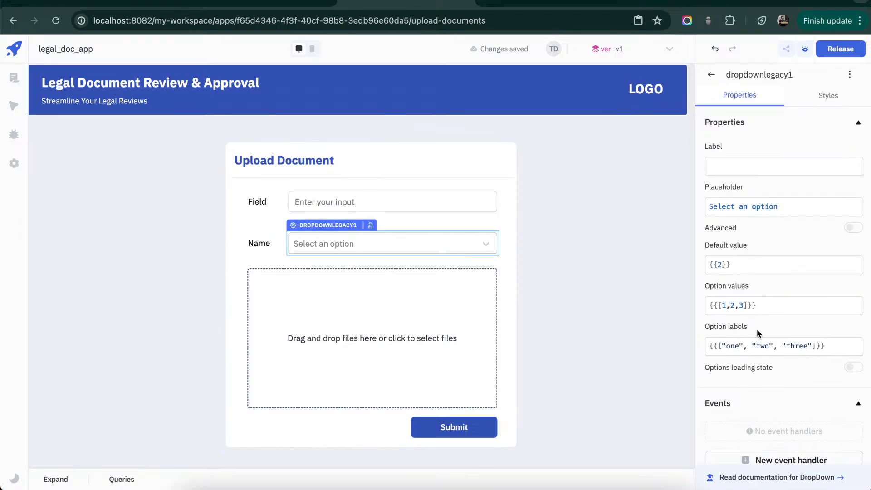
{"action": "left_click", "coordinate": [772, 347]}
{"action": "key", "text": "ctrl+a"}
{"action": "key", "text": "BackSpace"}
{"action": "type", "text": "{{qu"}
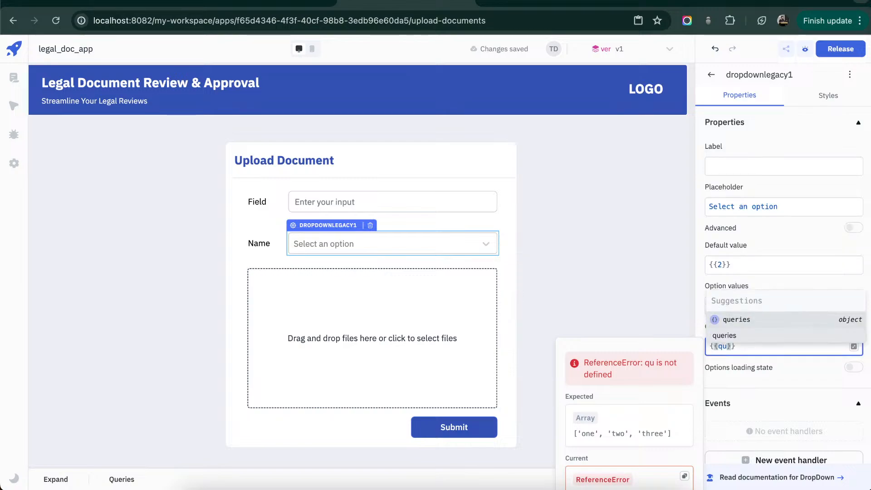
{"action": "type", "text": "eries."}
{"action": "key", "text": "Return"}
{"action": "type", "text": "."}
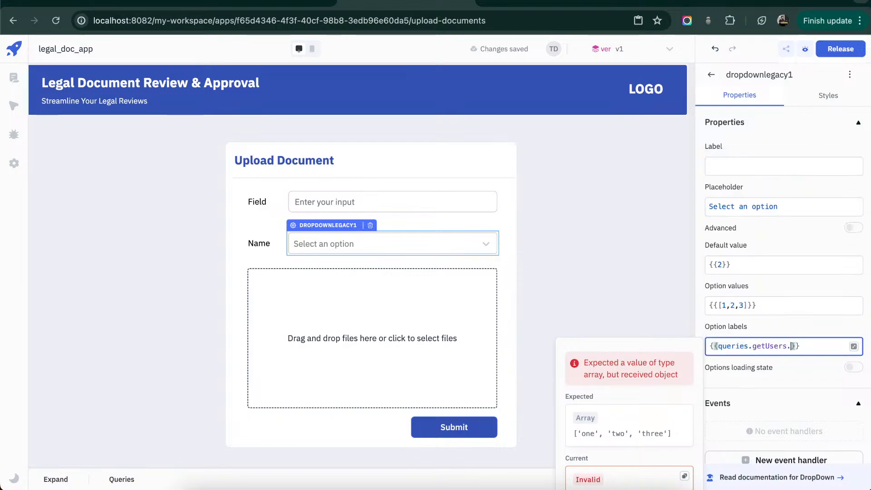
{"action": "key", "text": "Return"}
{"action": "type", "text": "."}
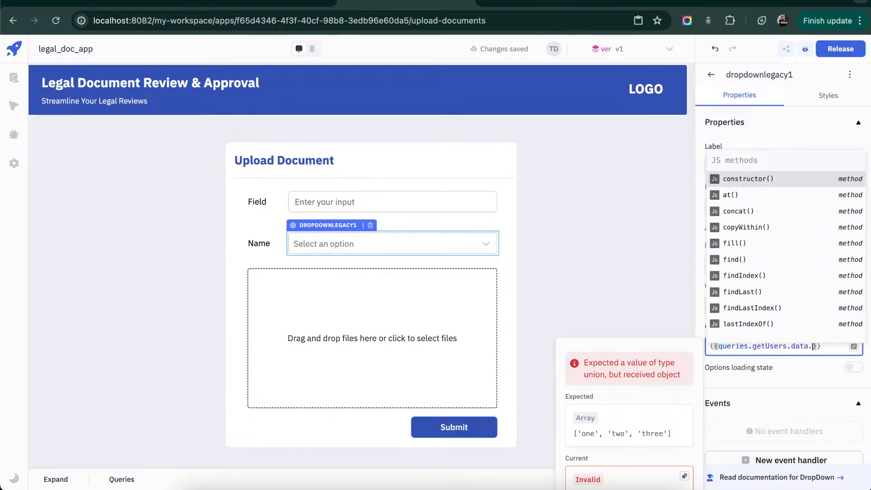
{"action": "type", "text": "map("}
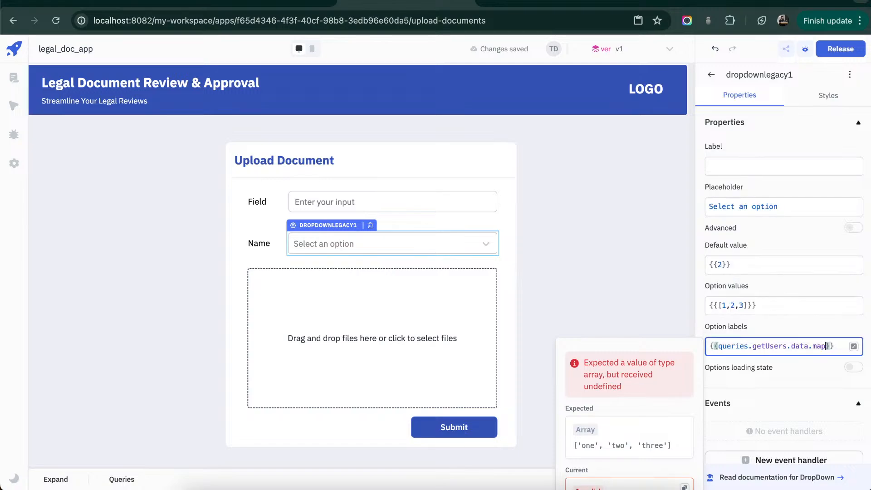
{"action": "type", "text": "("}
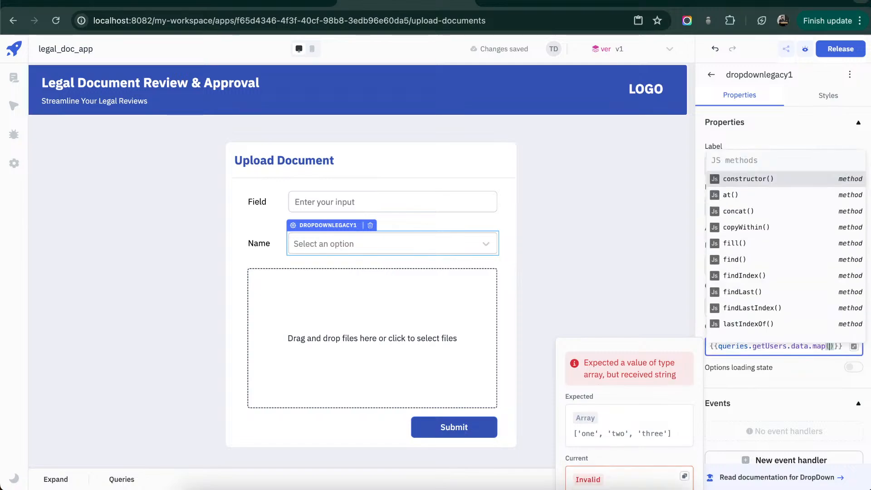
{"action": "type", "text": "i "}
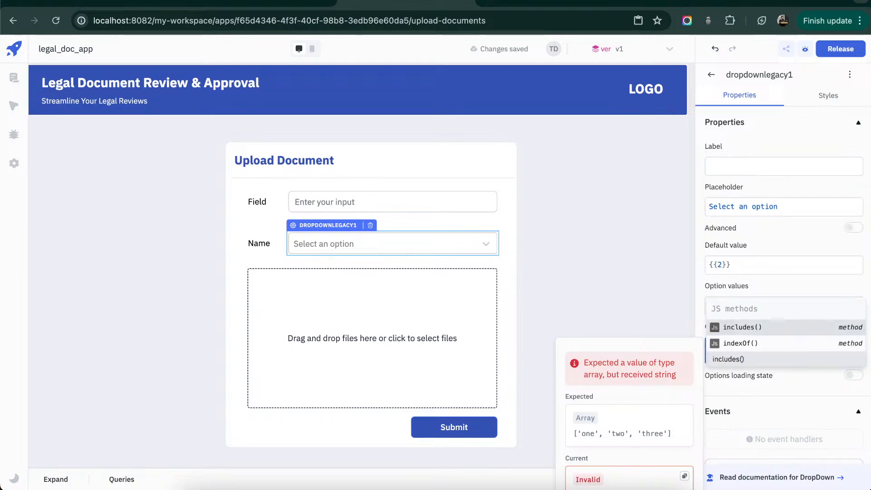
{"action": "type", "text": "=> i.name"}
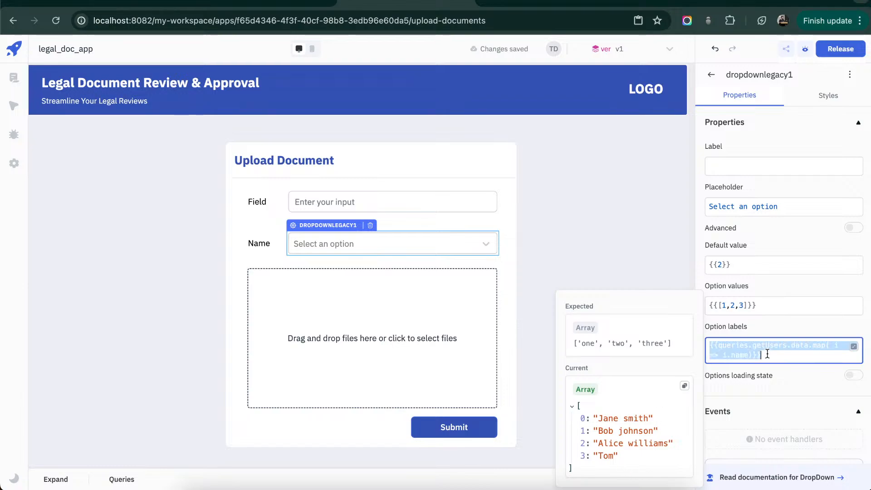
- Set the Name dropdown's option values to {{queries.getUsers.data.map( i => i.id)}}, reusing the option labels expression
{"action": "left_click", "coordinate": [768, 305]}
{"action": "key", "text": "ctrl+a"}
{"action": "type", "text": "{{queries.getUsers.data.map( i => i.name)}}"}
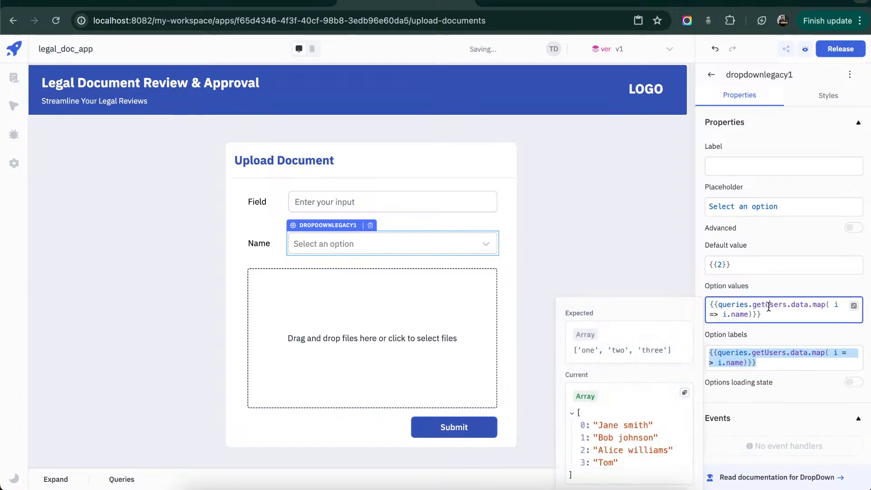
{"action": "double_click", "coordinate": [739, 314]}
{"action": "type", "text": "id"}
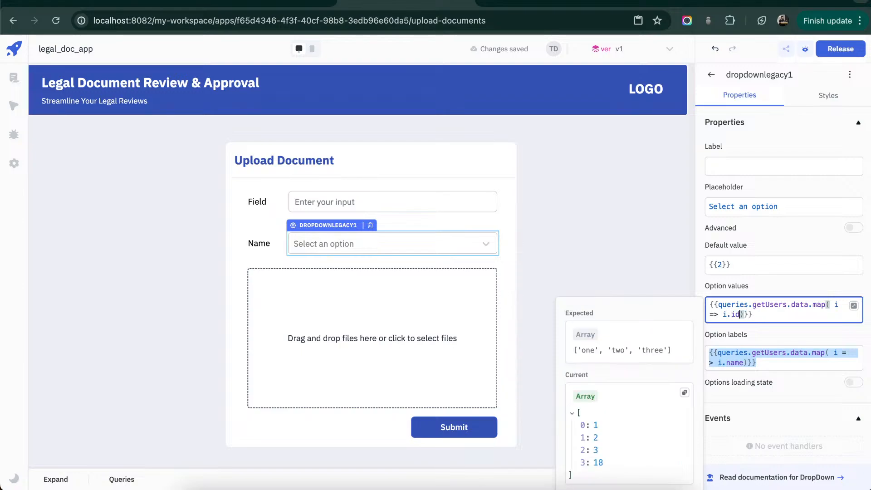
{"action": "left_click", "coordinate": [760, 362]}
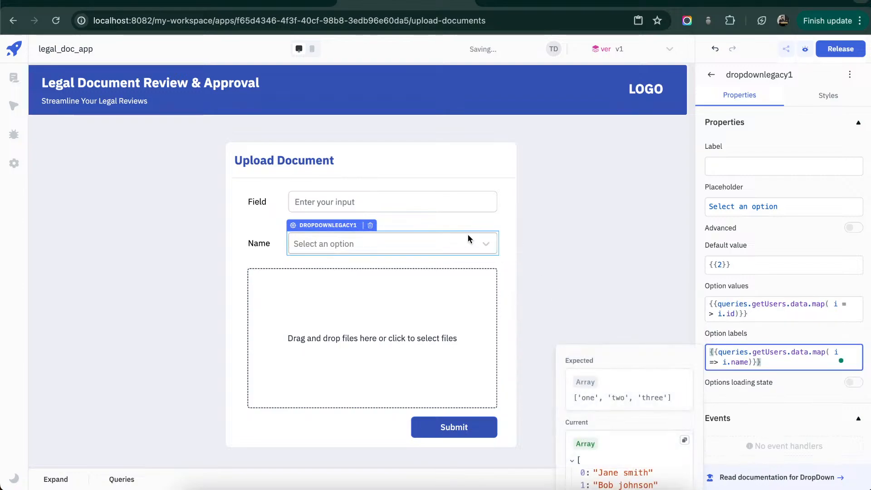
- Set the accepted file types of the file picker in the Upload Document container to {{"pdf/*"}}
{"action": "left_click", "coordinate": [508, 223]}
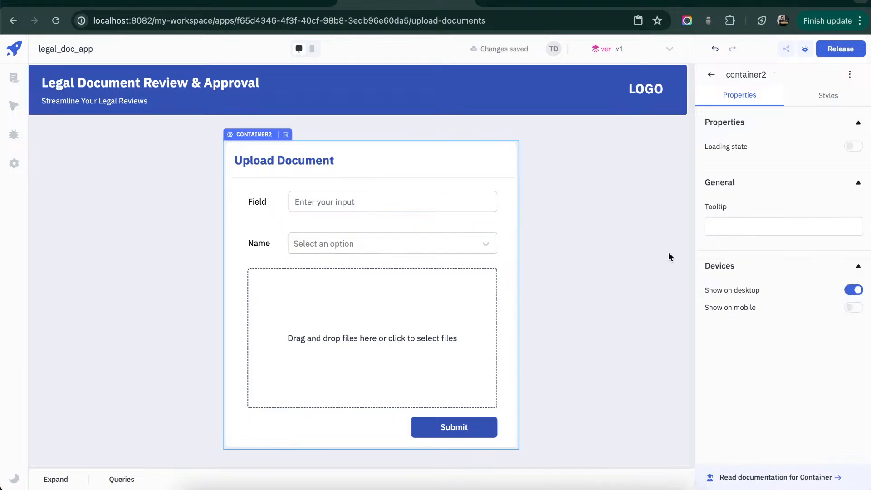
{"action": "left_click", "coordinate": [467, 202]}
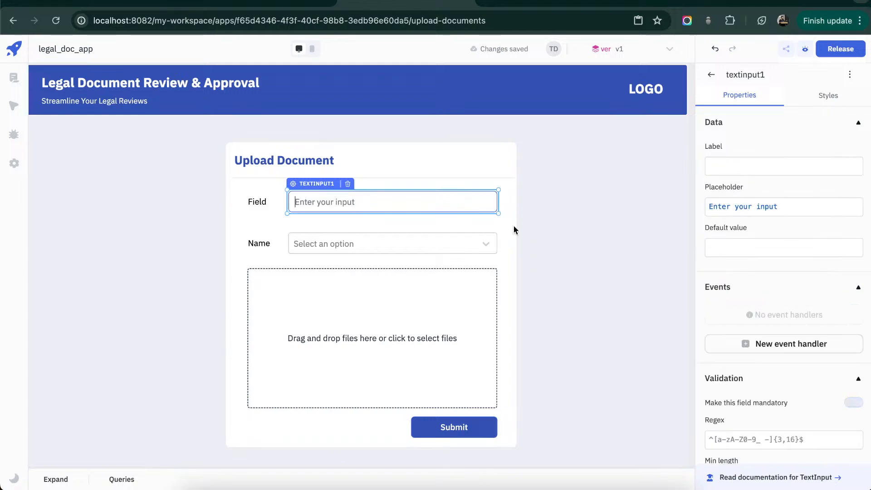
{"action": "left_click", "coordinate": [384, 333]}
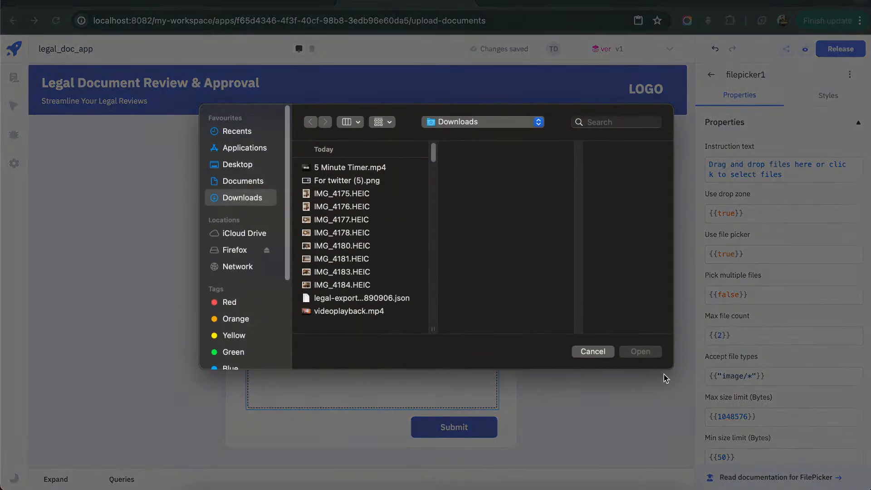
{"action": "left_click", "coordinate": [593, 352]}
{"action": "double_click", "coordinate": [728, 376]}
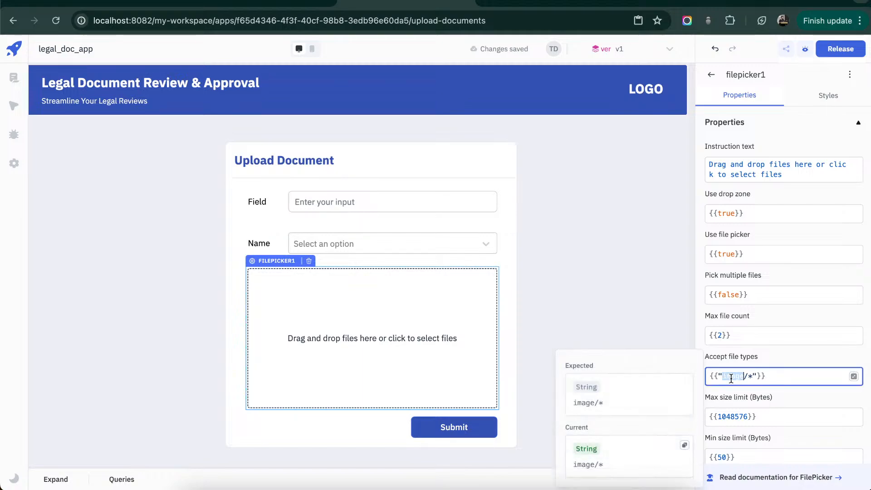
{"action": "type", "text": "pdf"}
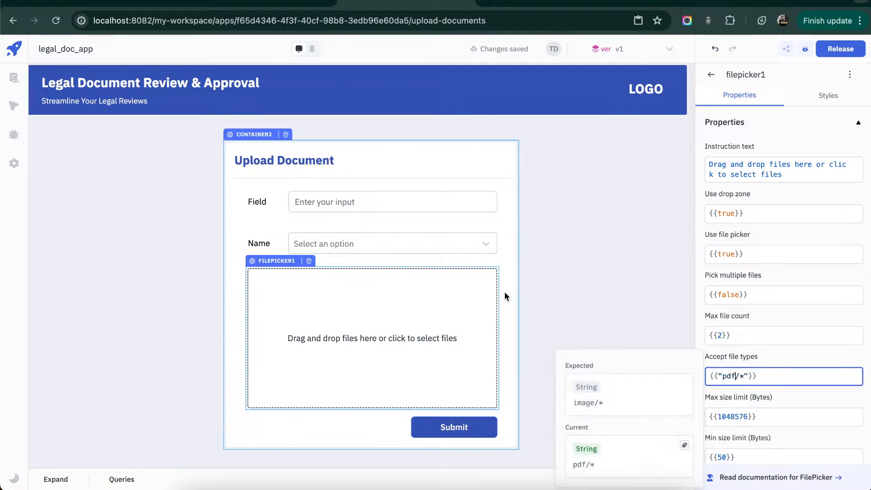
{"action": "left_click", "coordinate": [580, 271]}
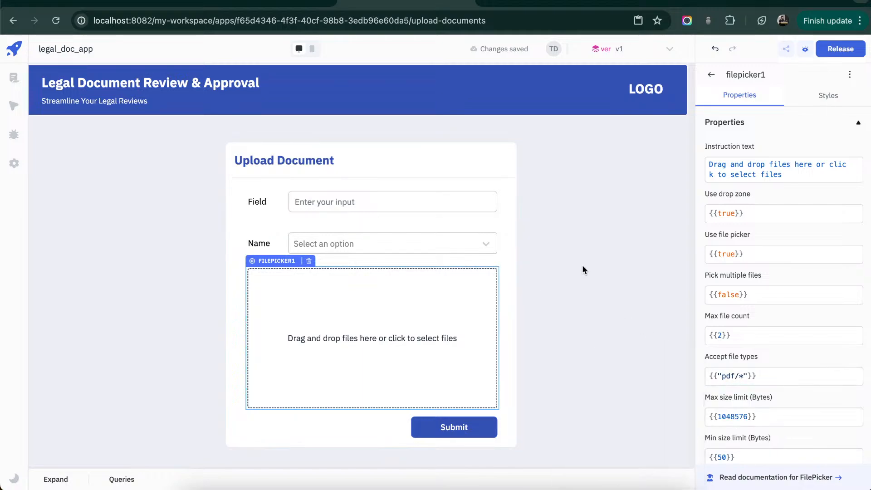
{"action": "left_click", "coordinate": [505, 292]}
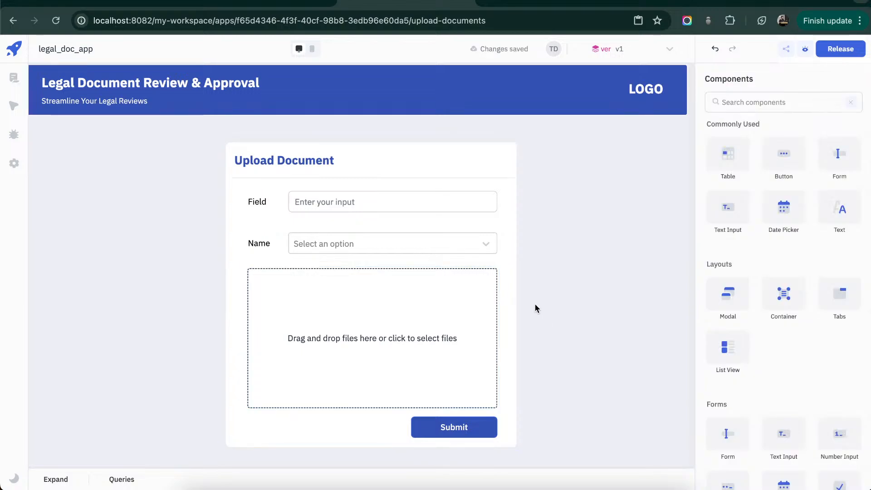
- Create a new ToolJet Database query and name it addDocData
{"action": "left_click", "coordinate": [54, 483]}
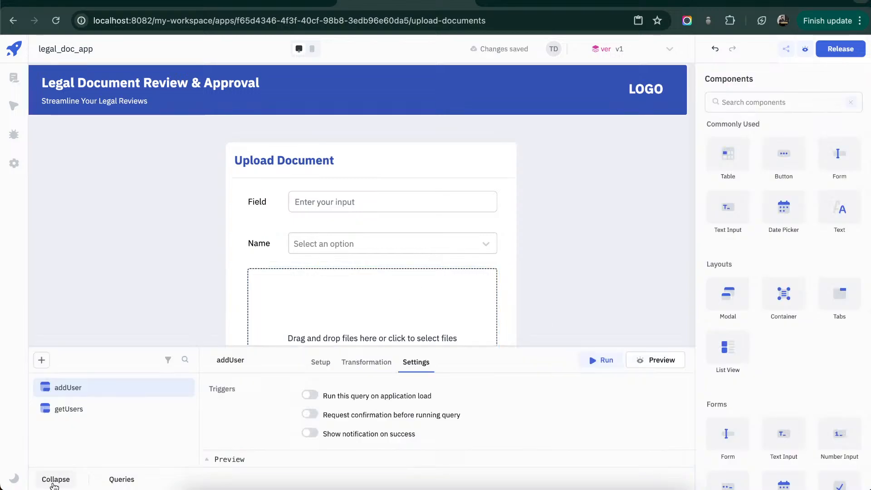
{"action": "left_click", "coordinate": [42, 359]}
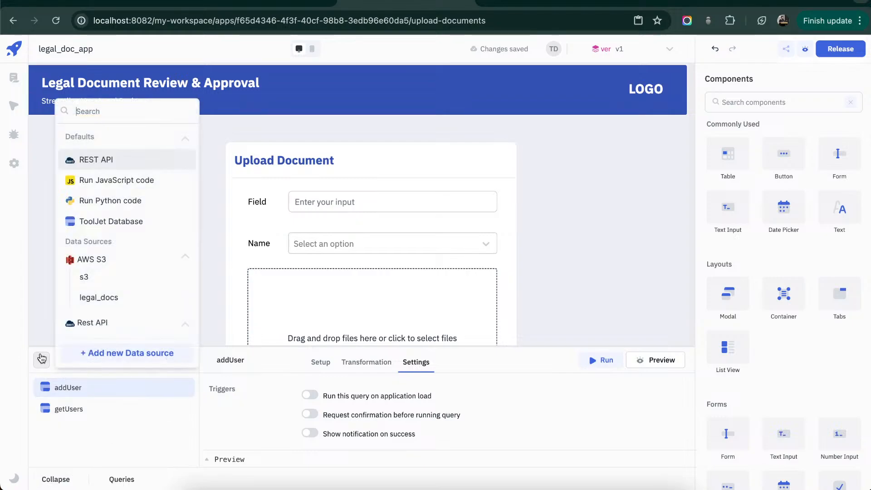
{"action": "left_click", "coordinate": [117, 227]}
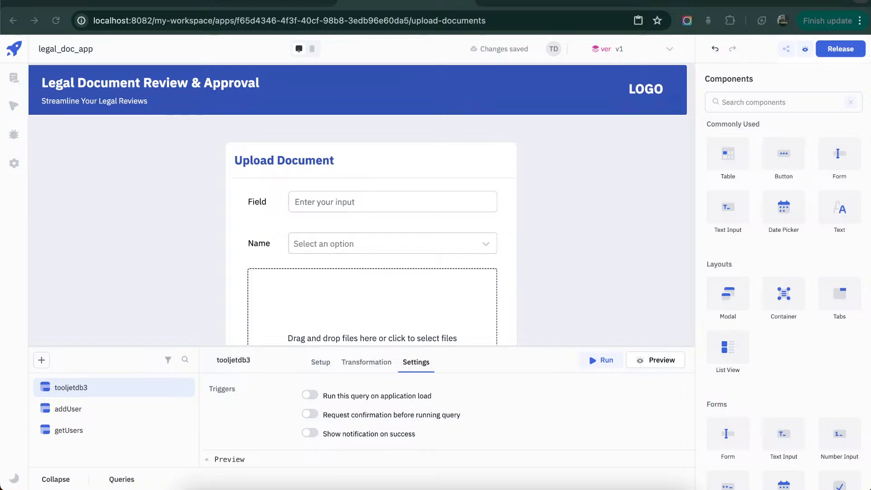
{"action": "left_click", "coordinate": [243, 358]}
{"action": "type", "text": "addDocData"}
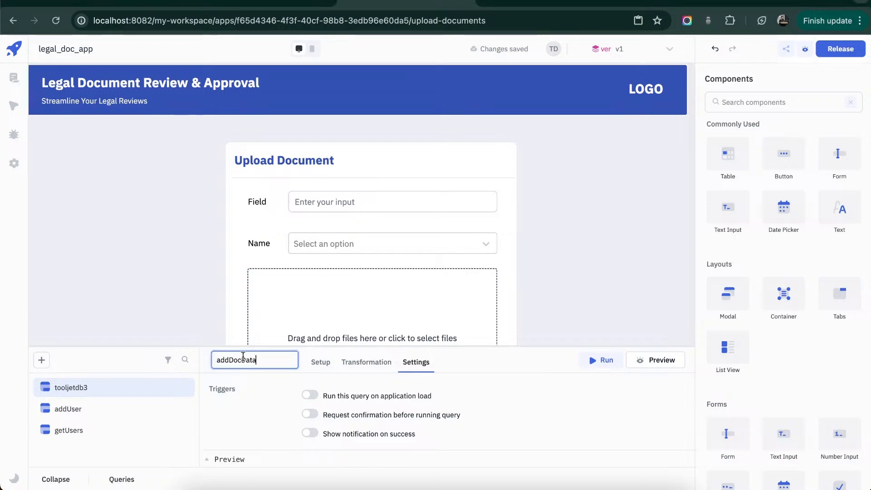
{"action": "left_click", "coordinate": [574, 389]}
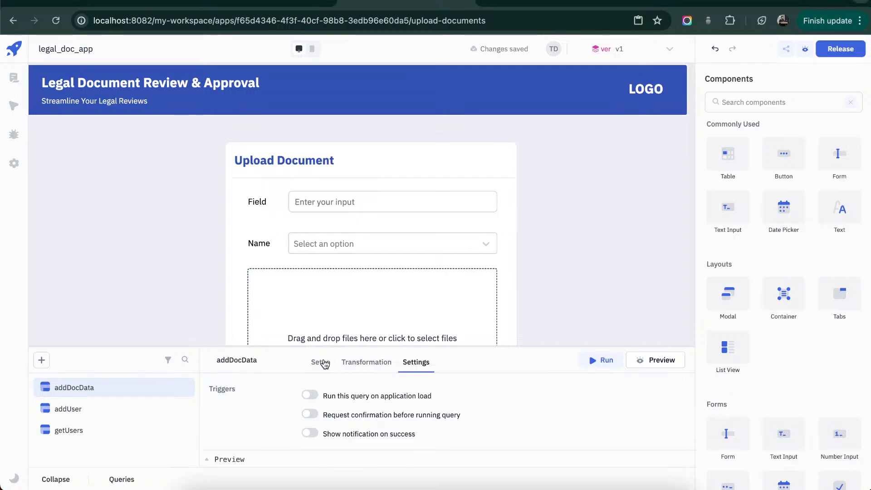
- Enlarge the query editor and choose documents as the table in the addDocData query's setup
{"action": "left_click", "coordinate": [322, 361]}
{"action": "left_click_drag", "start_coordinate": [351, 347], "coordinate": [361, 178]}
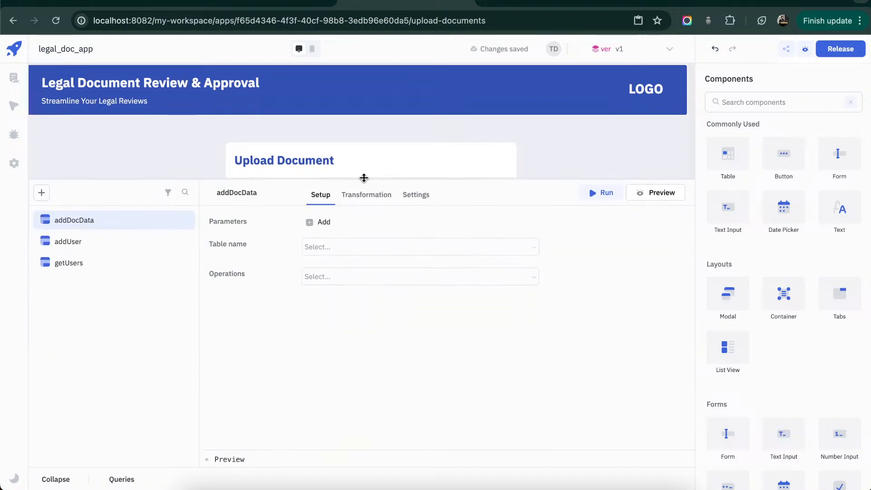
{"action": "left_click", "coordinate": [529, 251]}
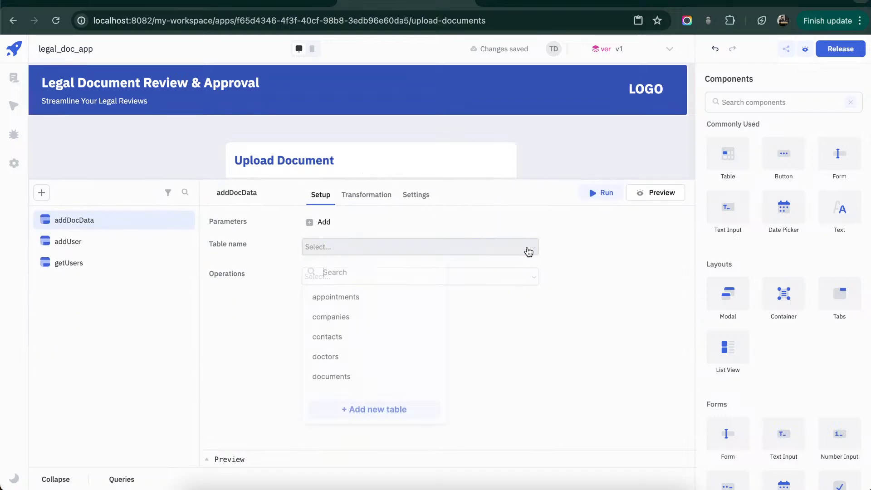
{"action": "left_click", "coordinate": [355, 377]}
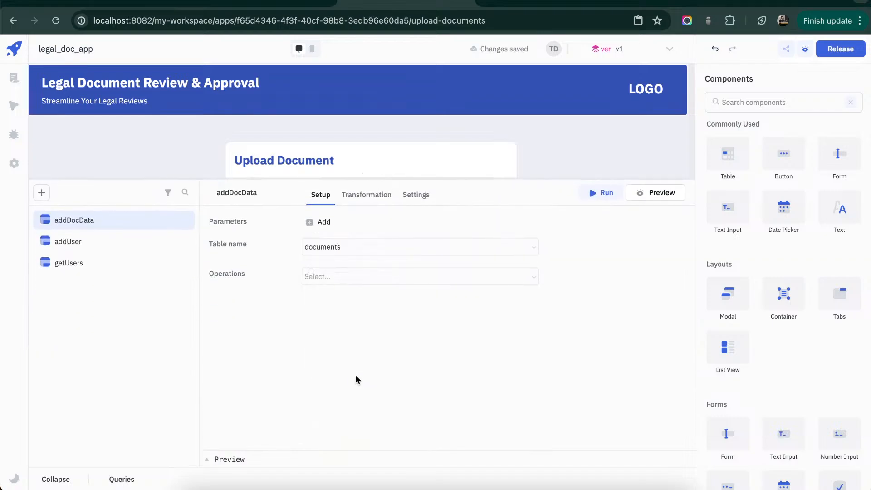
- Set the addDocData query's operation to Create row and add the user_id and title columns
{"action": "left_click", "coordinate": [497, 278]}
{"action": "left_click", "coordinate": [373, 193]}
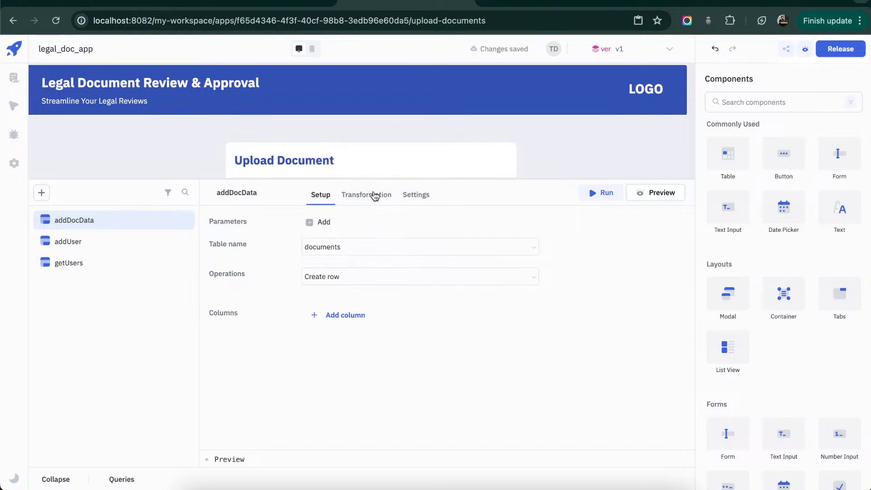
{"action": "left_click", "coordinate": [360, 315]}
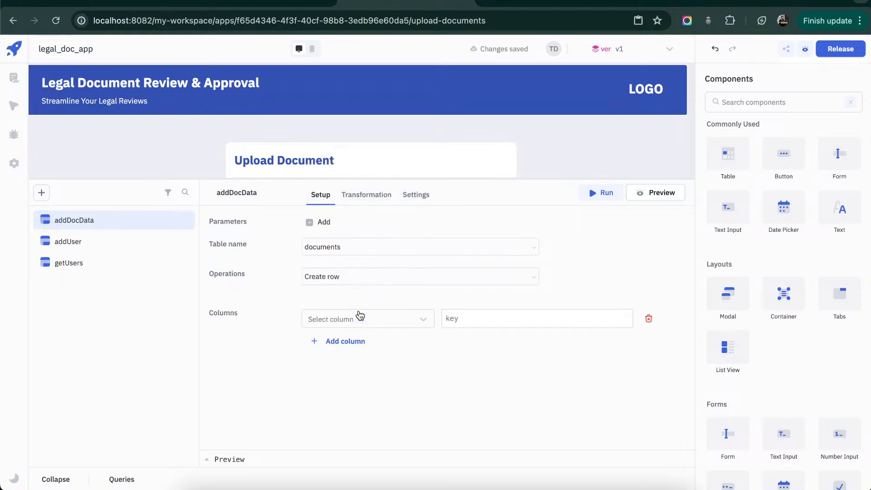
{"action": "left_click", "coordinate": [358, 315]}
{"action": "left_click", "coordinate": [353, 341]}
{"action": "left_click", "coordinate": [353, 345]}
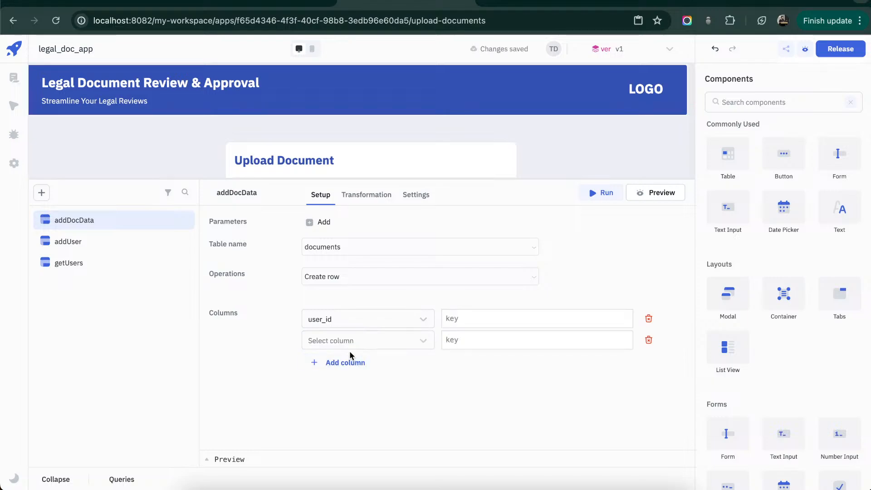
{"action": "left_click", "coordinate": [349, 348]}
{"action": "left_click", "coordinate": [351, 361]}
- Add the status and submitted_at columns to the addDocData query's row data
{"action": "left_click", "coordinate": [352, 362]}
{"action": "left_click", "coordinate": [352, 362]}
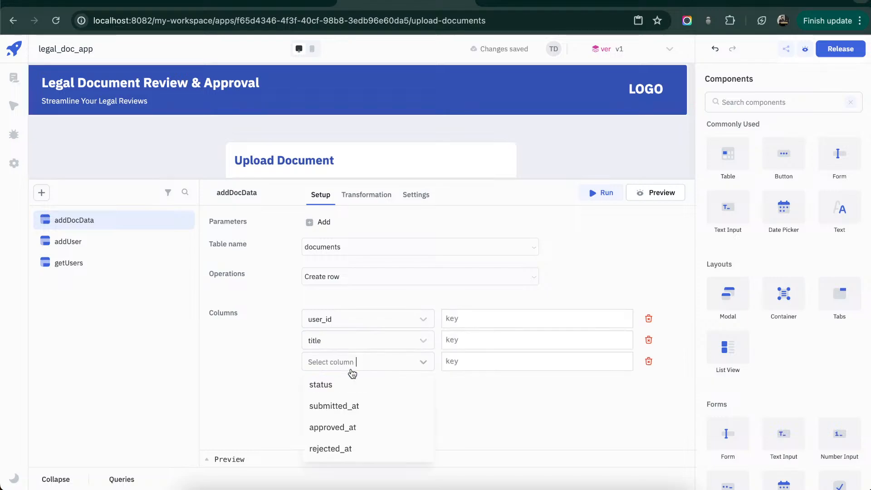
{"action": "left_click", "coordinate": [350, 403]}
{"action": "left_click", "coordinate": [361, 383]}
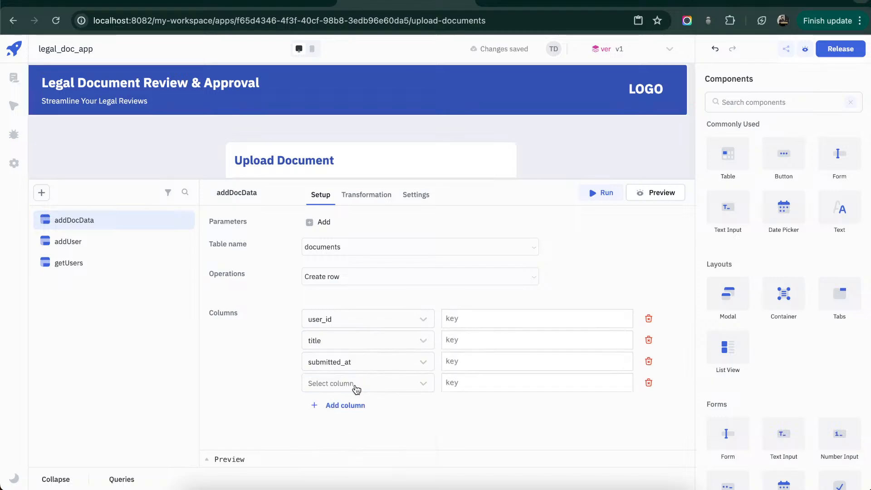
{"action": "left_click", "coordinate": [434, 361]}
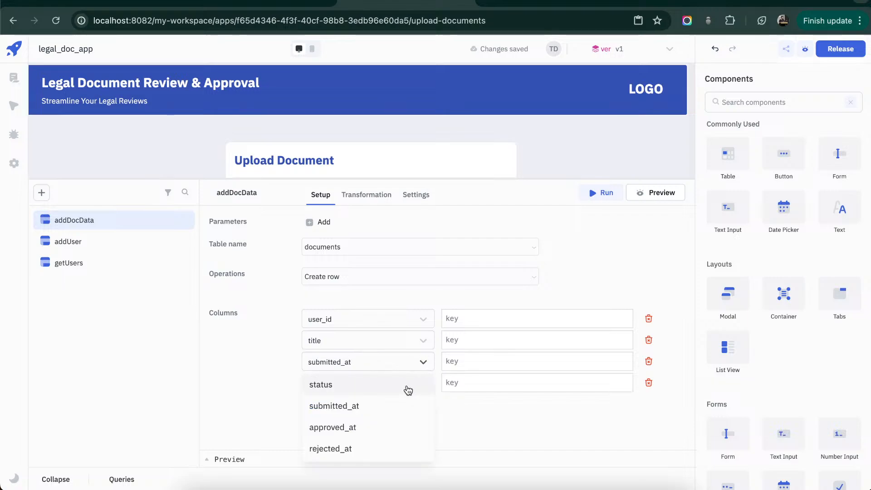
{"action": "left_click", "coordinate": [408, 386]}
{"action": "left_click", "coordinate": [399, 388]}
{"action": "left_click", "coordinate": [385, 404]}
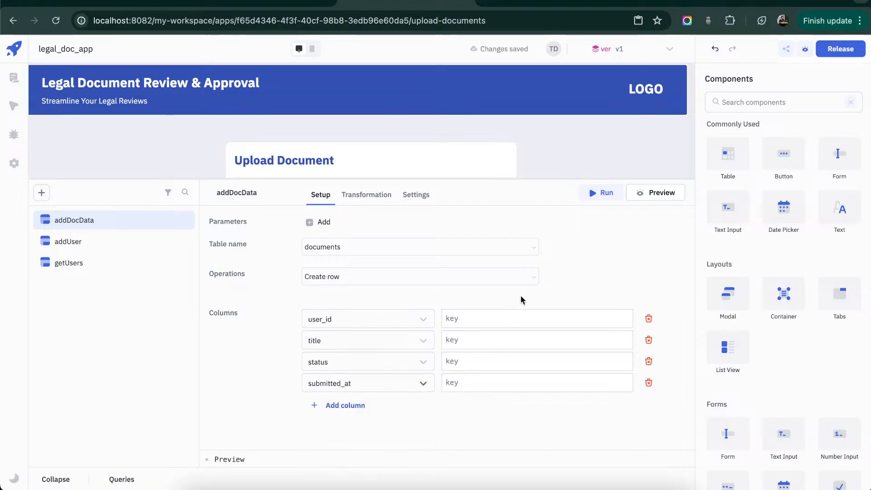
- Set the user_id column's value to {{components.dropdownlegacy1.value}}
{"action": "left_click", "coordinate": [512, 318]}
{"action": "type", "text": "{{"}
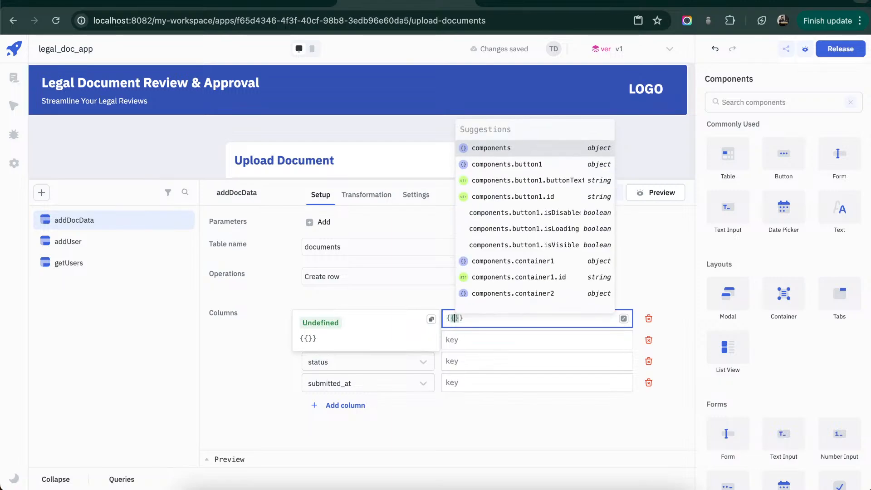
{"action": "key", "text": "Return"}
{"action": "type", "text": "."}
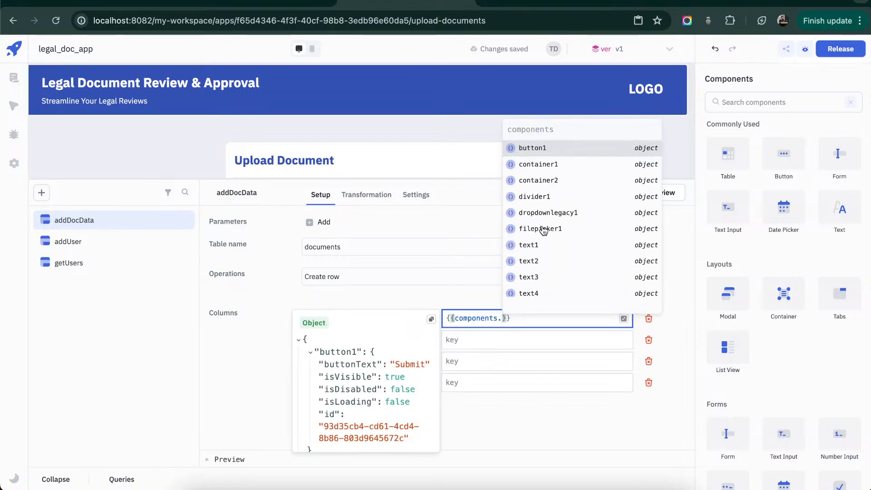
{"action": "left_click", "coordinate": [550, 213]}
{"action": "type", "text": "."}
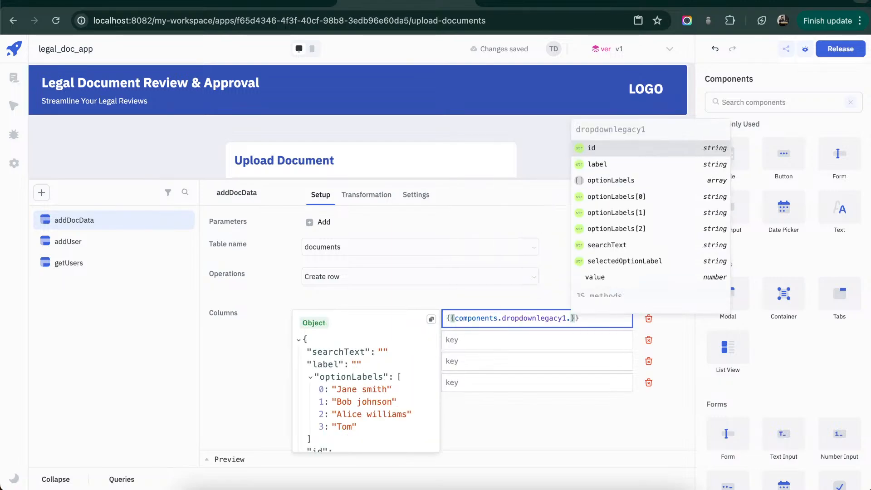
{"action": "type", "text": "value"}
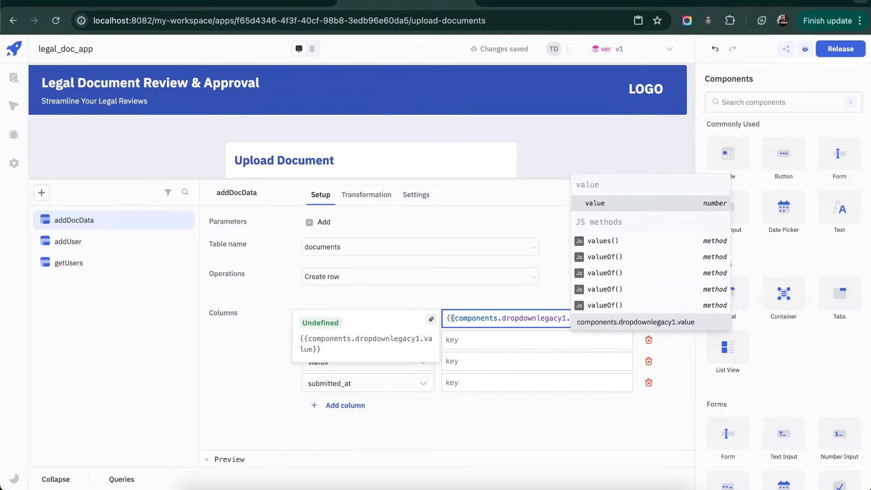
- Set the title column's value to {{components.textinput1.value}}
{"action": "left_click", "coordinate": [524, 344]}
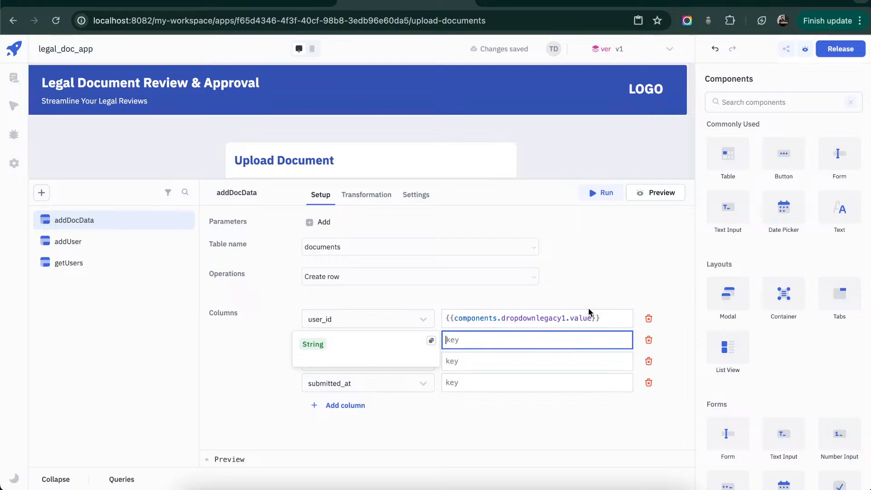
{"action": "type", "text": "{{components."}
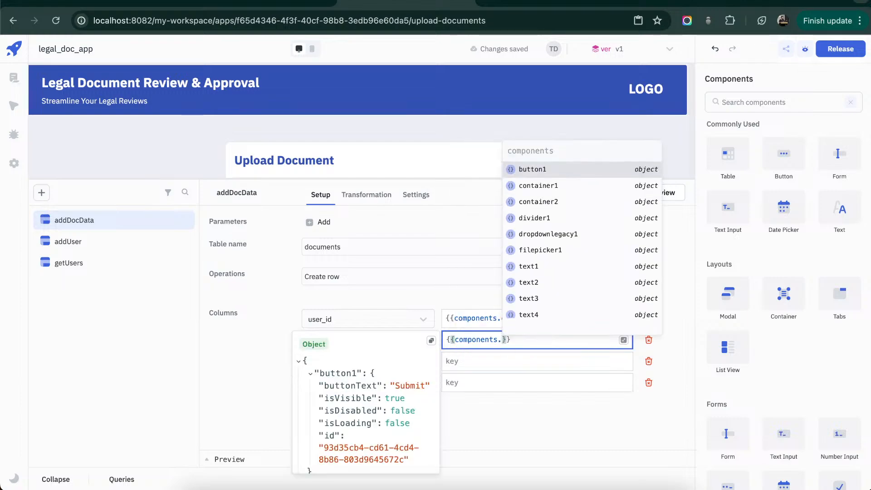
{"action": "scroll", "coordinate": [390, 140], "scroll_direction": "down", "scroll_amount": 2}
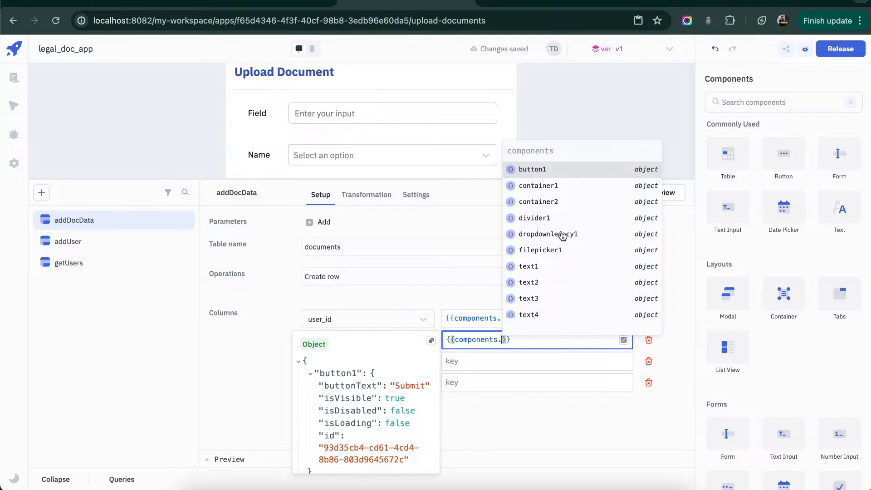
{"action": "type", "text": "textin"}
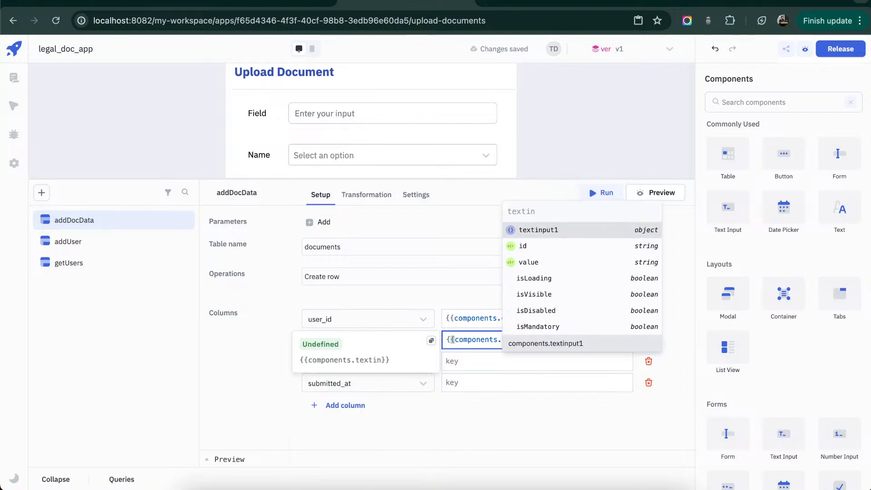
{"action": "key", "text": "Return"}
{"action": "type", "text": ".value"}
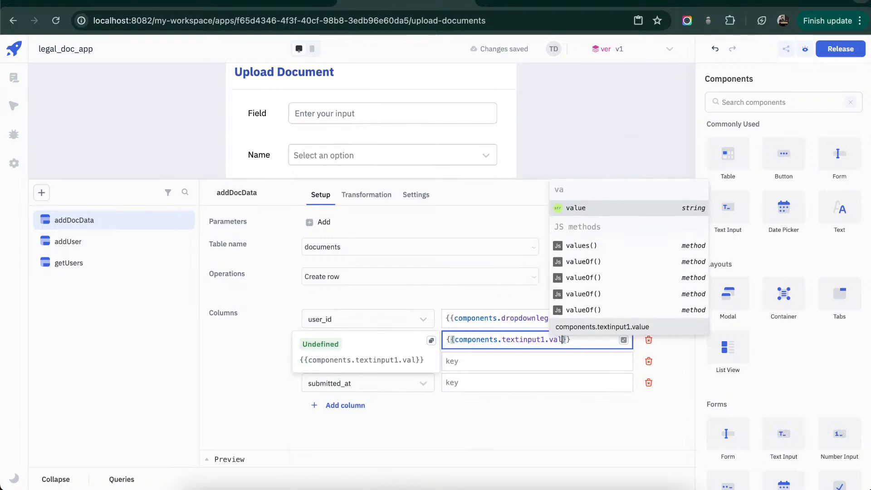
{"action": "key", "text": "Escape"}
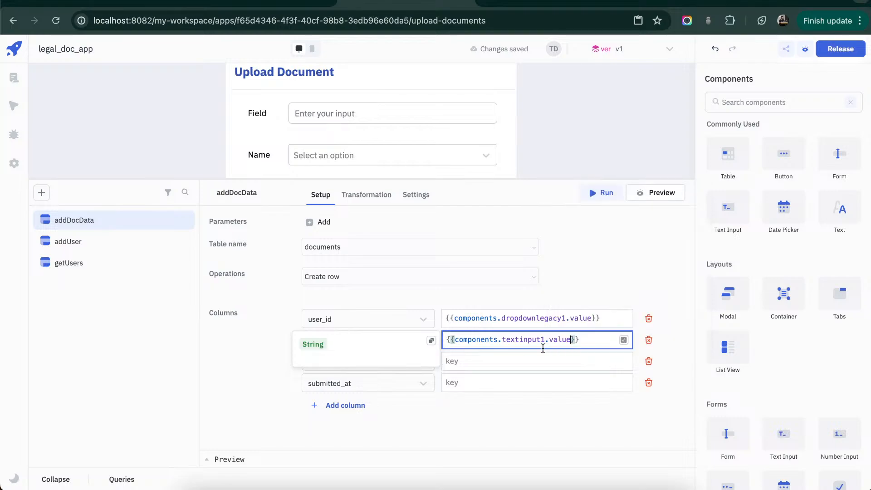
- Set the status column's value to Pending and the submitted_at column's value to {{moment().format()}}
{"action": "left_click", "coordinate": [522, 360]}
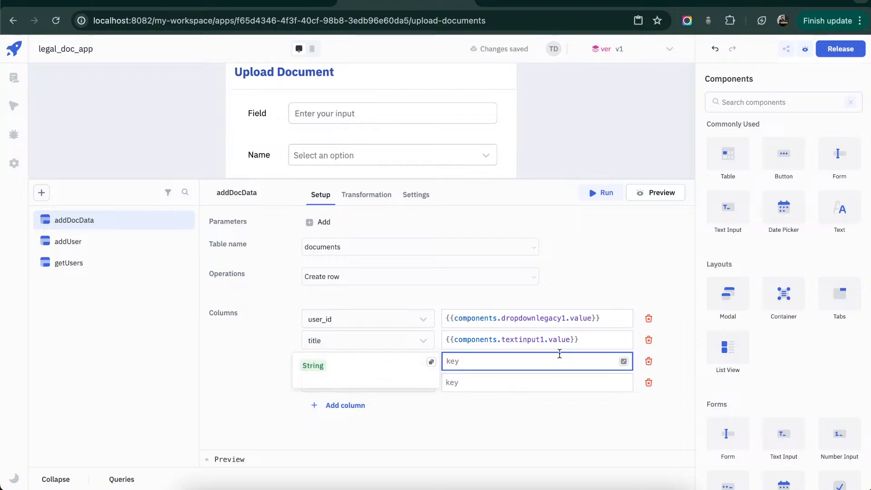
{"action": "type", "text": "Pending"}
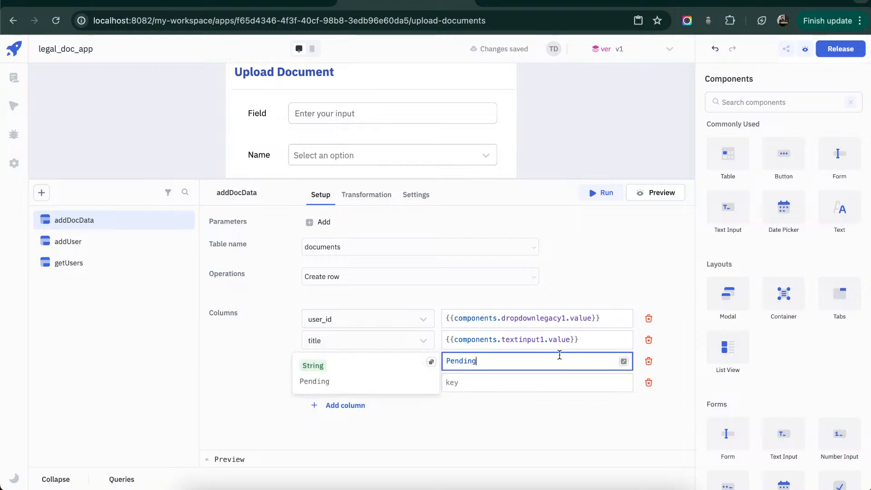
{"action": "left_click", "coordinate": [557, 384]}
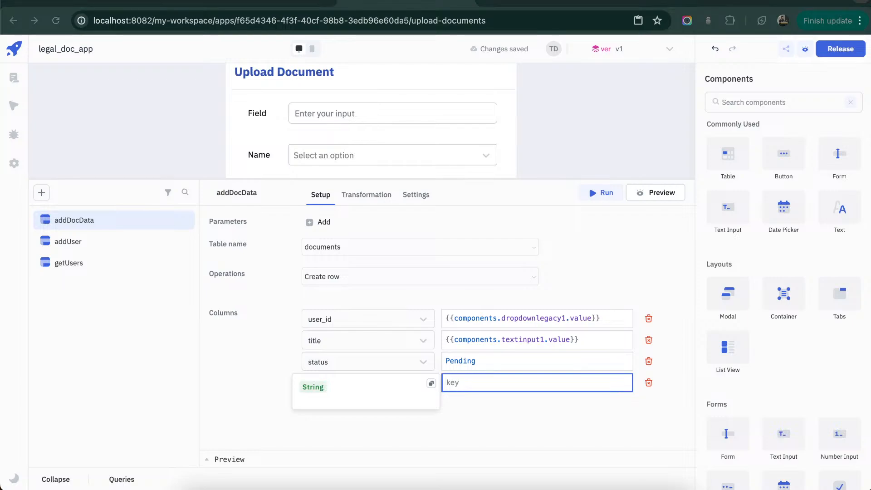
{"action": "left_click", "coordinate": [511, 385]}
{"action": "type", "text": "{{moment().format()}}"}
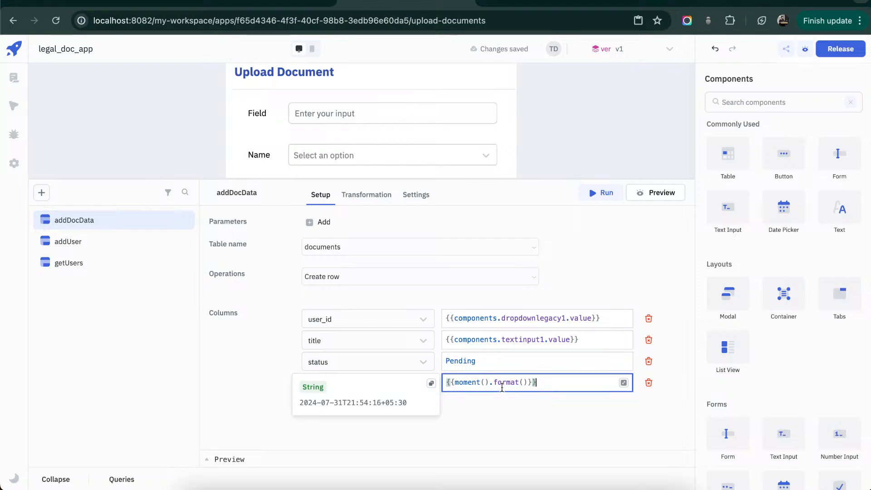
{"action": "left_click", "coordinate": [590, 404]}
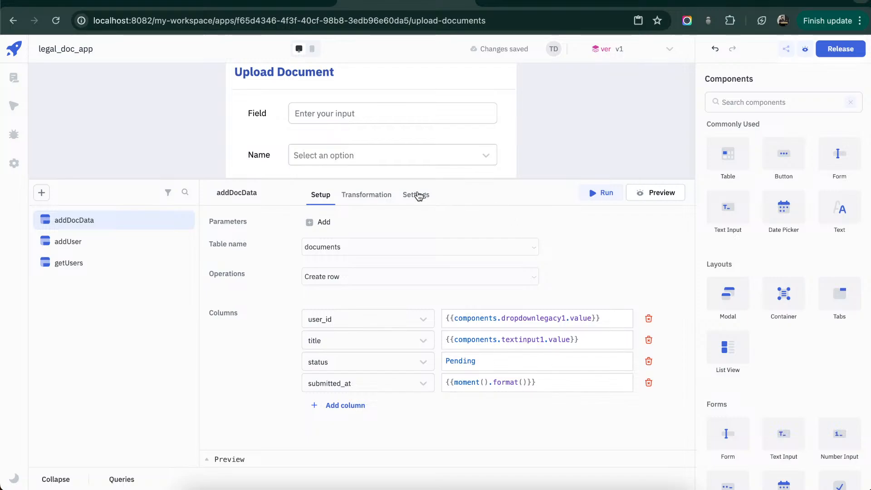
- Add two event handlers in the addDocData query's settings
{"action": "left_click", "coordinate": [418, 196]}
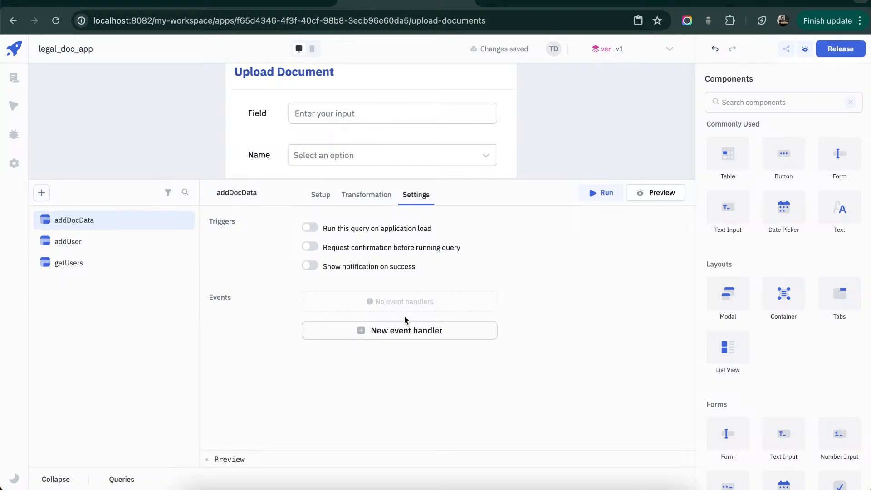
{"action": "left_click", "coordinate": [405, 329]}
{"action": "left_click", "coordinate": [402, 330]}
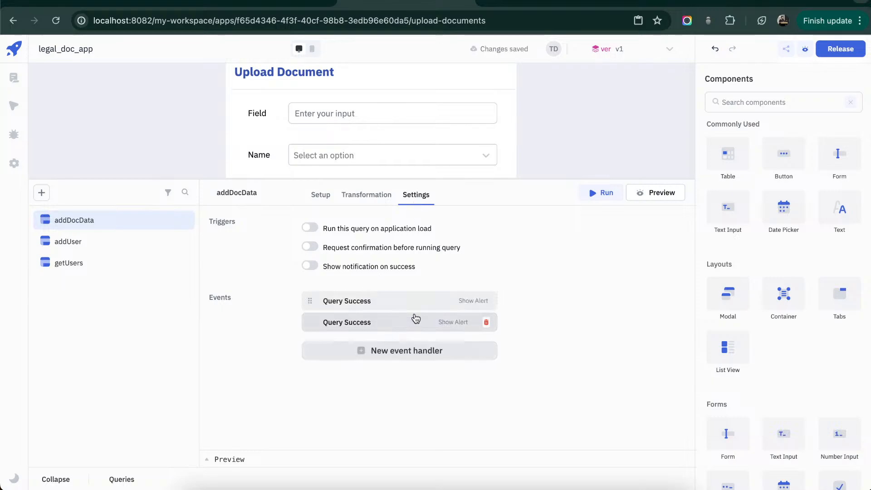
- Configure the first Query Success handler to show an alert of type Success with the message "Data saved"
{"action": "left_click", "coordinate": [426, 302]}
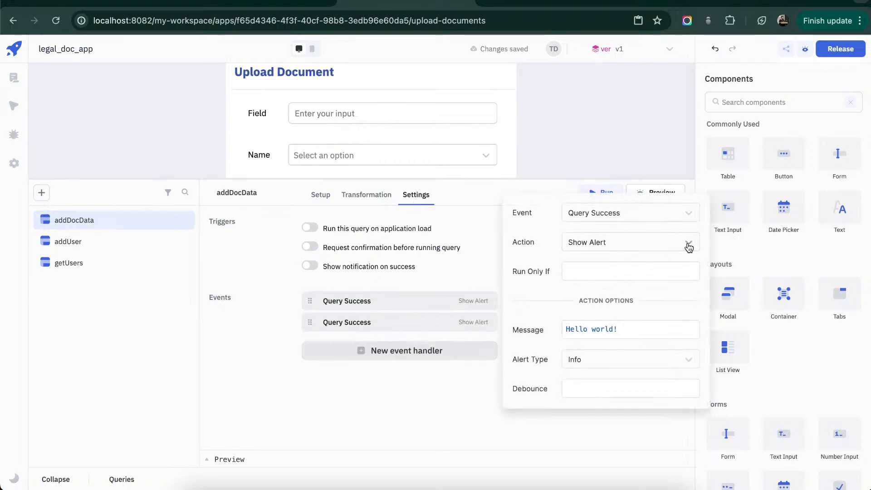
{"action": "left_click", "coordinate": [653, 359]}
{"action": "left_click", "coordinate": [618, 399]}
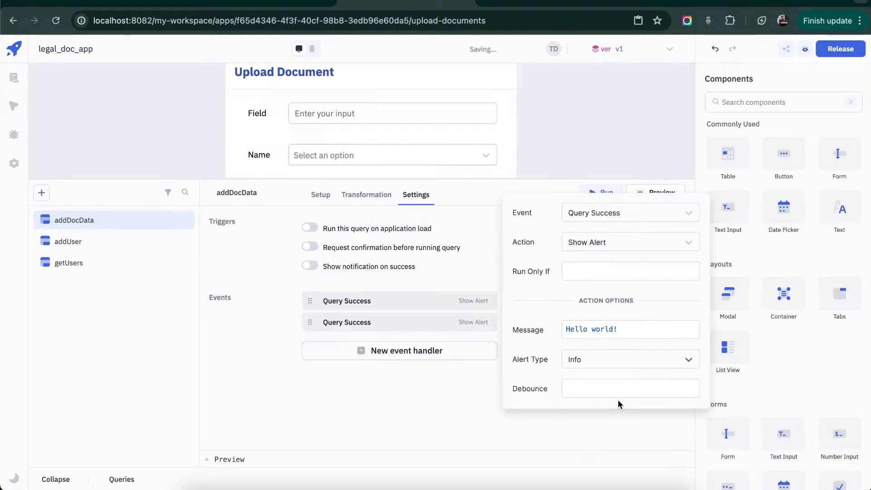
{"action": "left_click", "coordinate": [648, 331]}
{"action": "key", "text": "ctrl+a"}
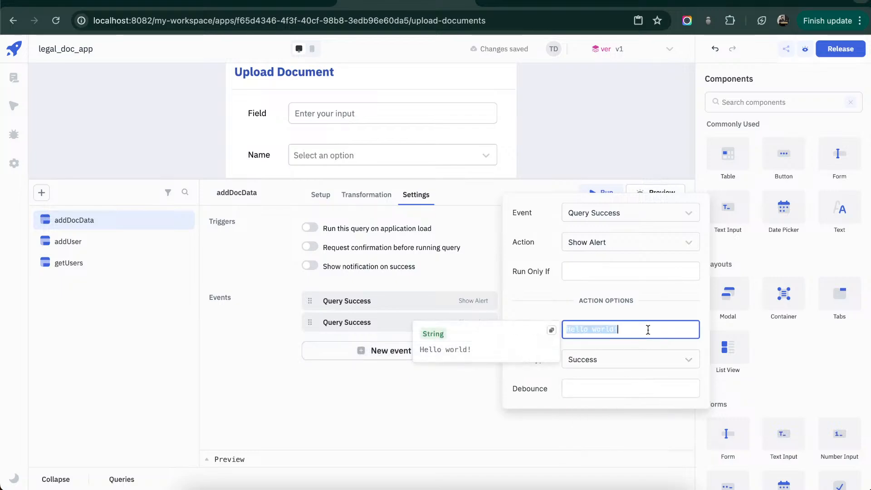
{"action": "type", "text": "Dat"}
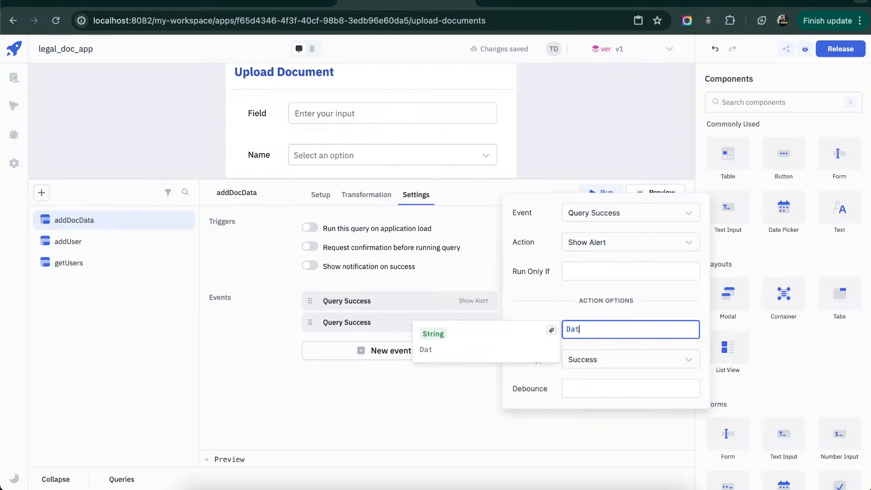
{"action": "type", "text": "a saved!"}
{"action": "left_click", "coordinate": [633, 423]}
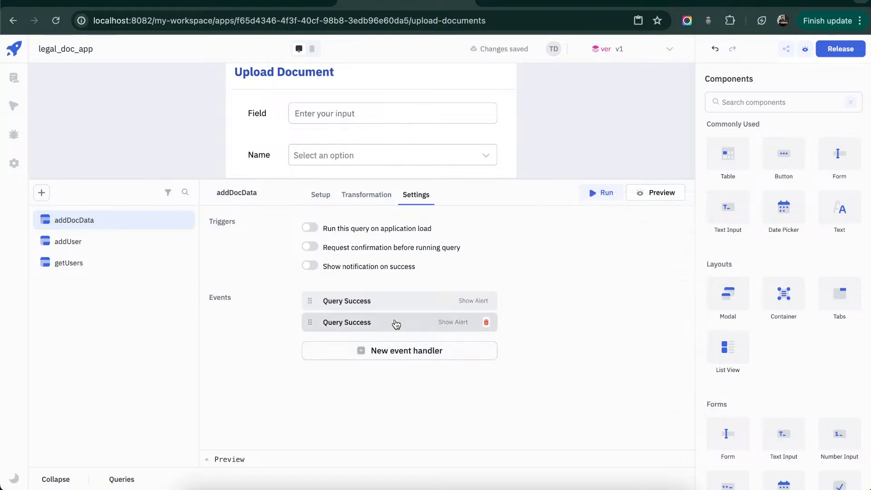
- Create a new AWS S3 query from the s3 data source and name it addDocToS3
{"action": "left_click", "coordinate": [41, 192]}
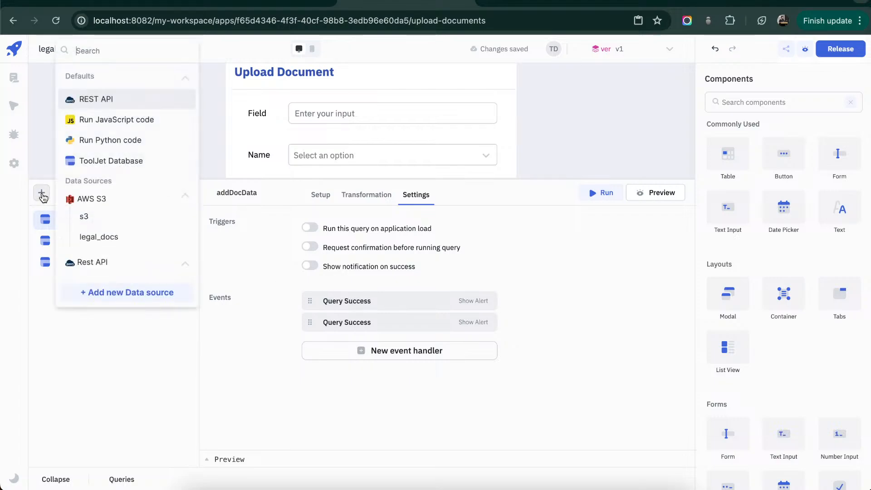
{"action": "left_click", "coordinate": [105, 223]}
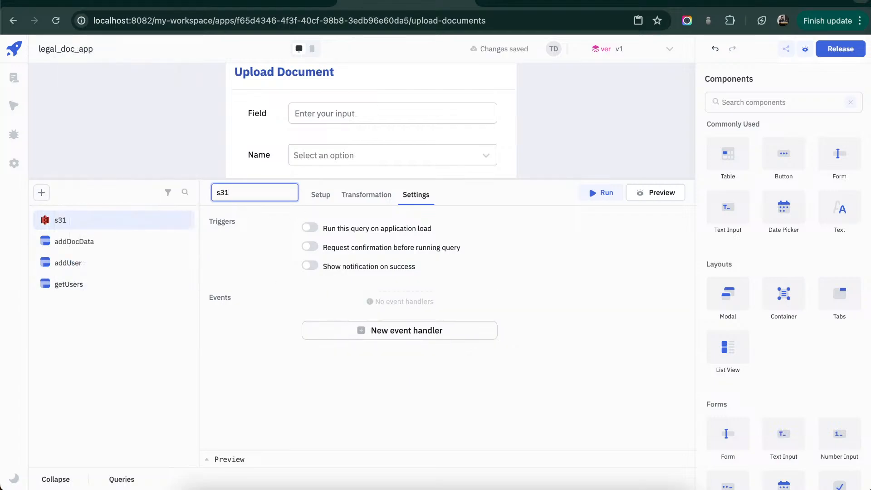
{"action": "key", "text": "ctrl+a"}
{"action": "type", "text": "addDocto"}
{"action": "key", "text": "Return"}
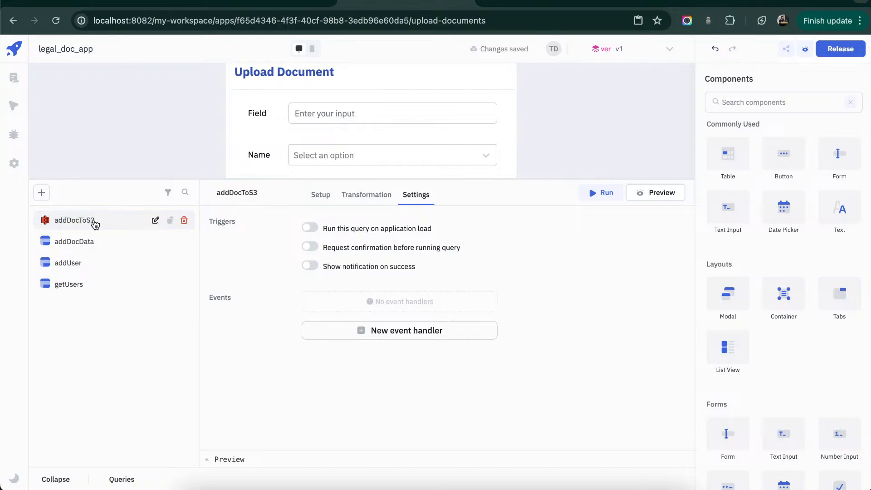
- Configure the addDocData query's second Query Success handler to run the addDocToS3 query
{"action": "left_click", "coordinate": [92, 239]}
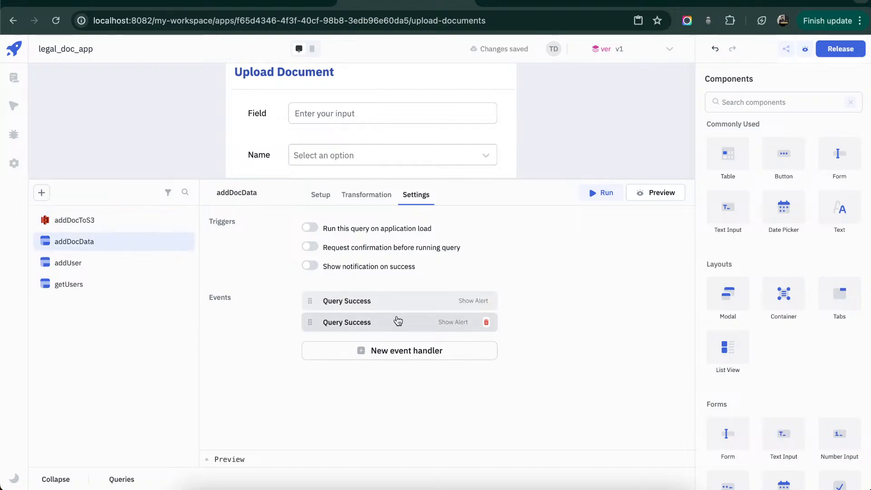
{"action": "left_click", "coordinate": [397, 321]}
{"action": "left_click", "coordinate": [691, 266]}
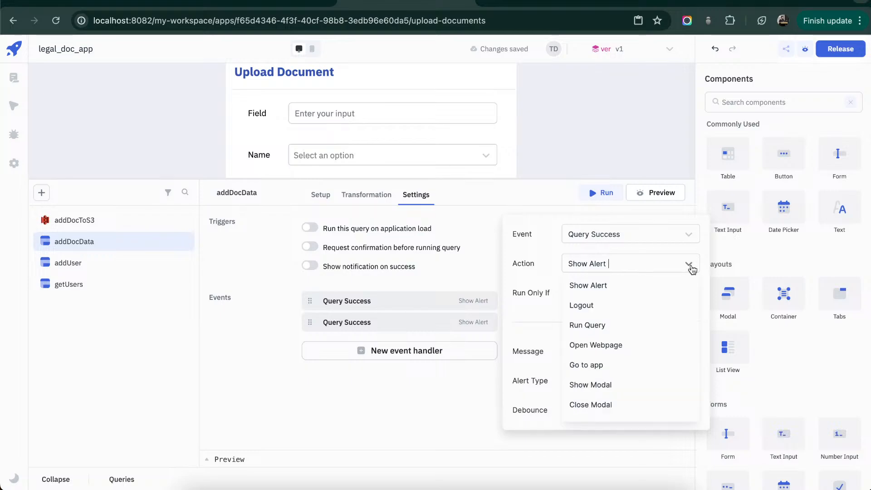
{"action": "left_click", "coordinate": [649, 325]}
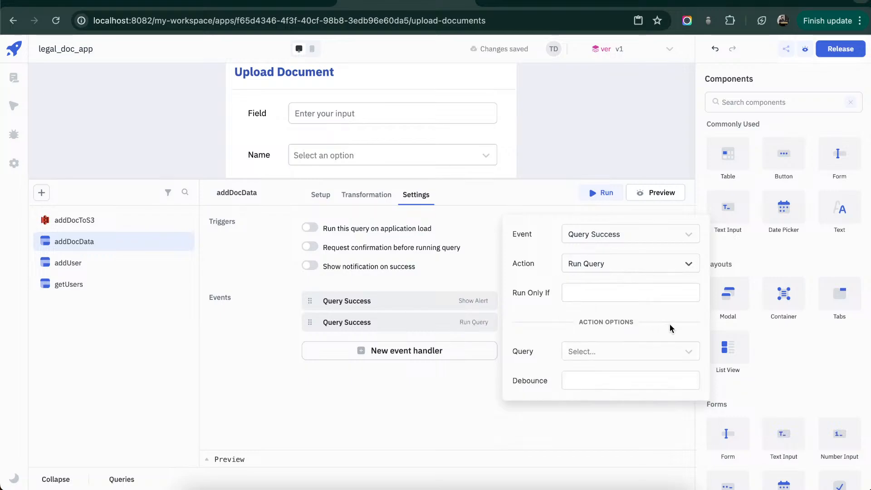
{"action": "left_click", "coordinate": [681, 351]}
{"action": "left_click", "coordinate": [667, 370]}
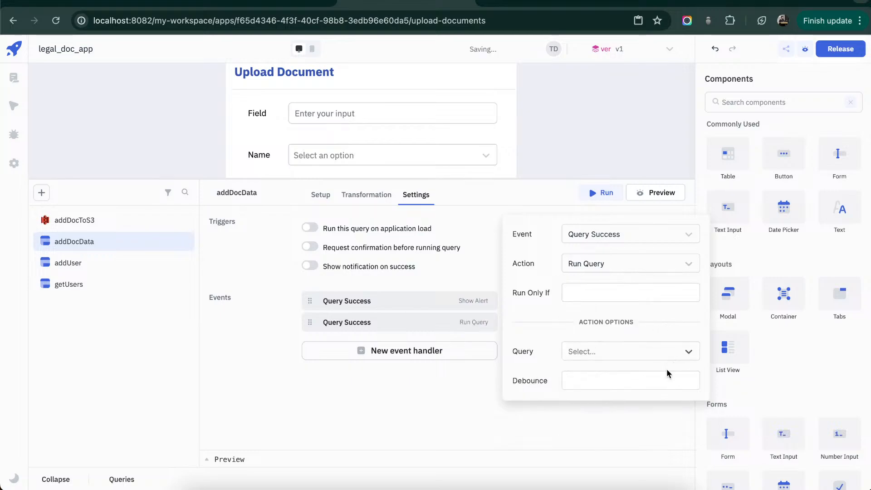
{"action": "left_click", "coordinate": [470, 415]}
- Set the addDocToS3 query's operation to Upload object and its bucket to datasource-testing
{"action": "left_click", "coordinate": [88, 221]}
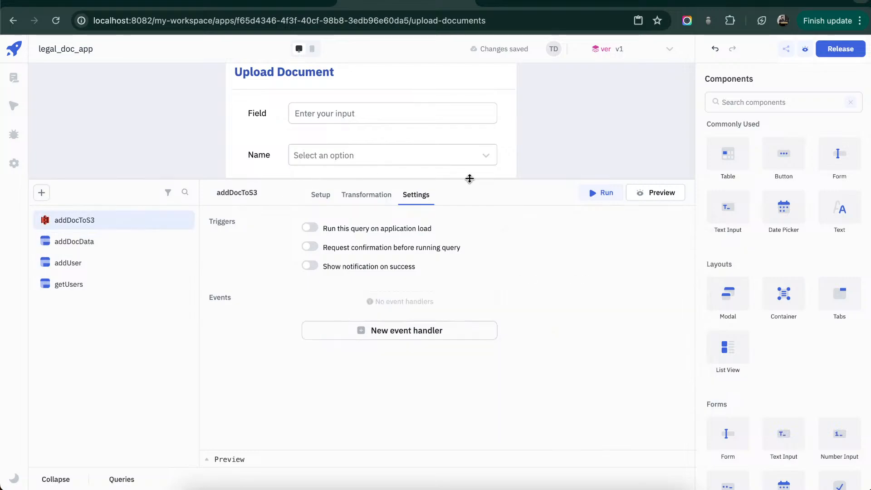
{"action": "left_click", "coordinate": [321, 195]}
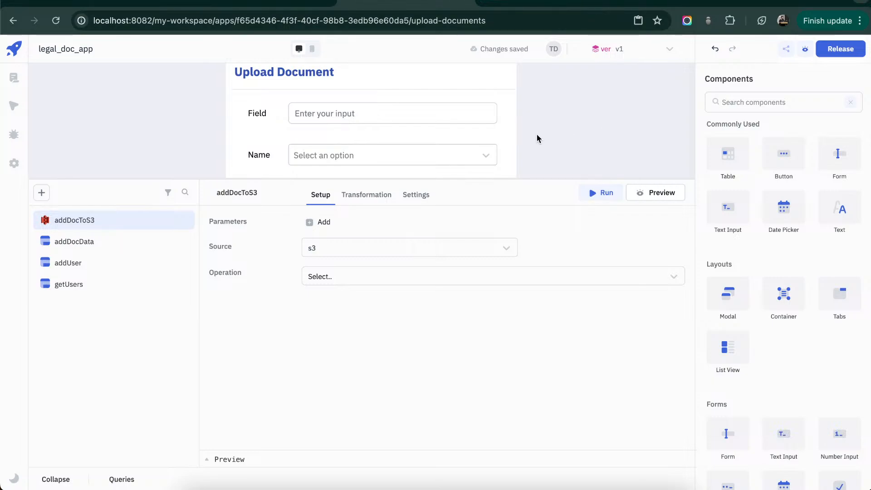
{"action": "left_click", "coordinate": [508, 281]}
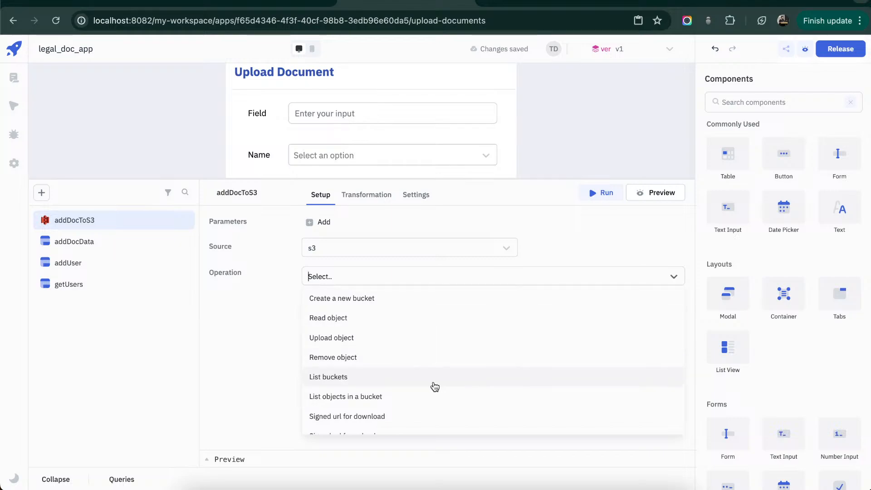
{"action": "left_click", "coordinate": [433, 332]}
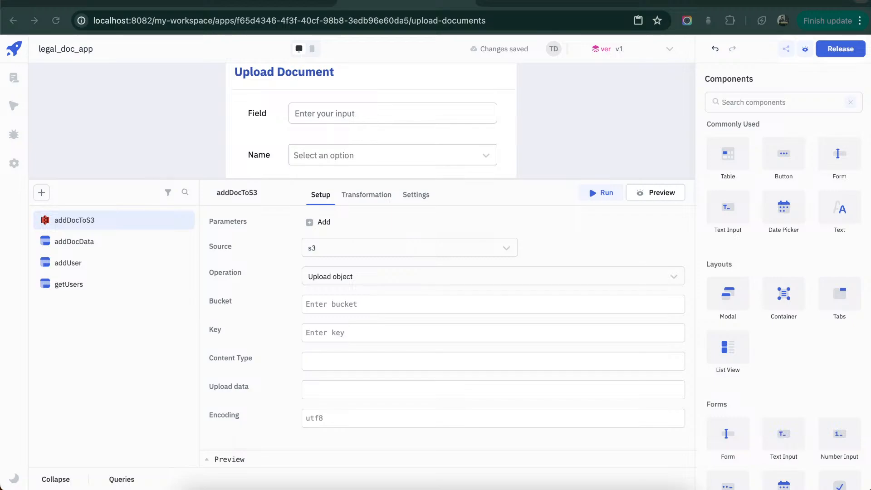
{"action": "left_click", "coordinate": [397, 304]}
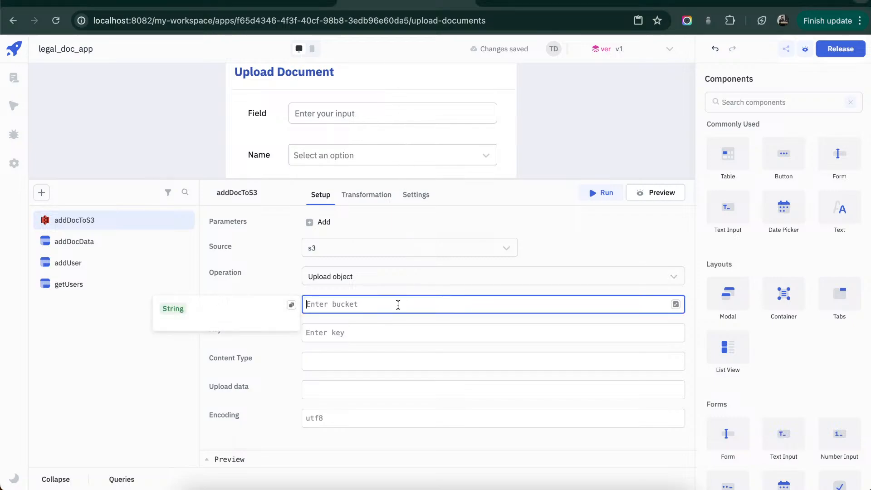
{"action": "type", "text": "datasource-testing"}
- Set the addDocToS3 query's key to {{"doc" + "_" + queries.addDocData.data[0].id}}
{"action": "left_click", "coordinate": [393, 334]}
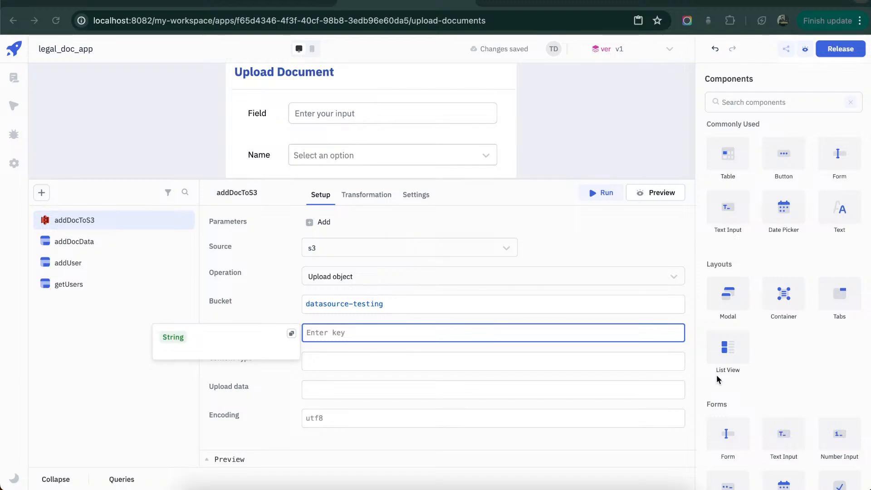
{"action": "type", "text": "{{\"doc\"  + \"_\" + queries.addDocData.data[0].id}}"}
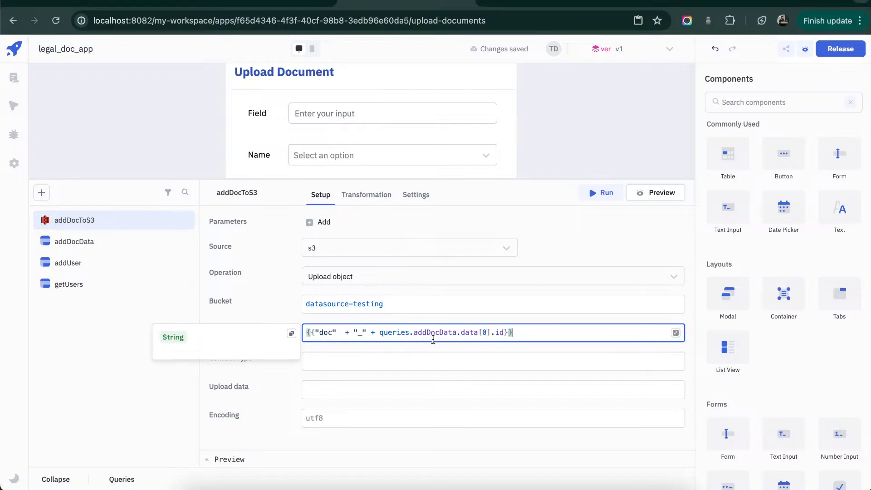
{"action": "double_click", "coordinate": [435, 333]}
{"action": "left_click", "coordinate": [502, 342]}
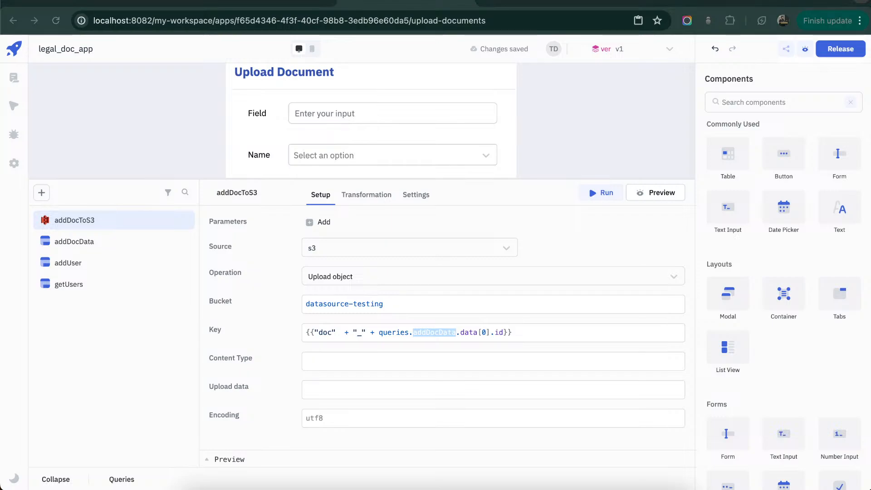
- Set the upload's content type to {{components.filepicker1.file[0].type}}, without a leading space
{"action": "left_click", "coordinate": [467, 363]}
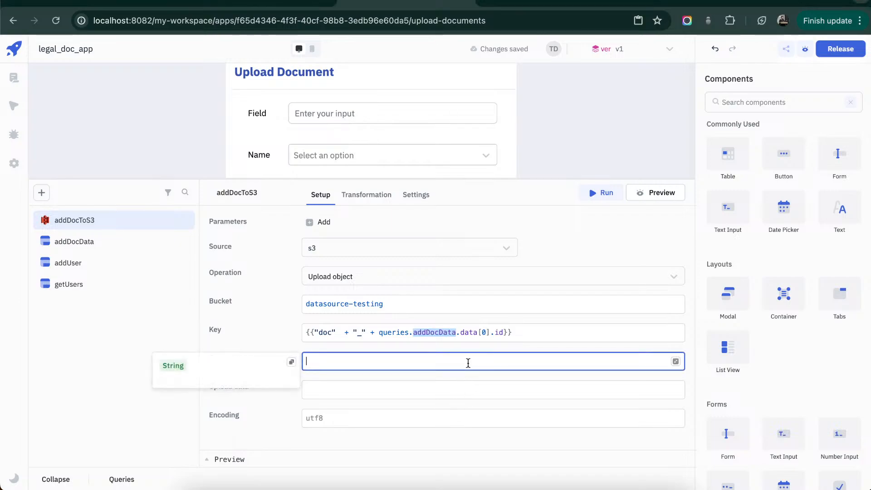
{"action": "type", "text": "{{components.filepicker1.file[0].type}}"}
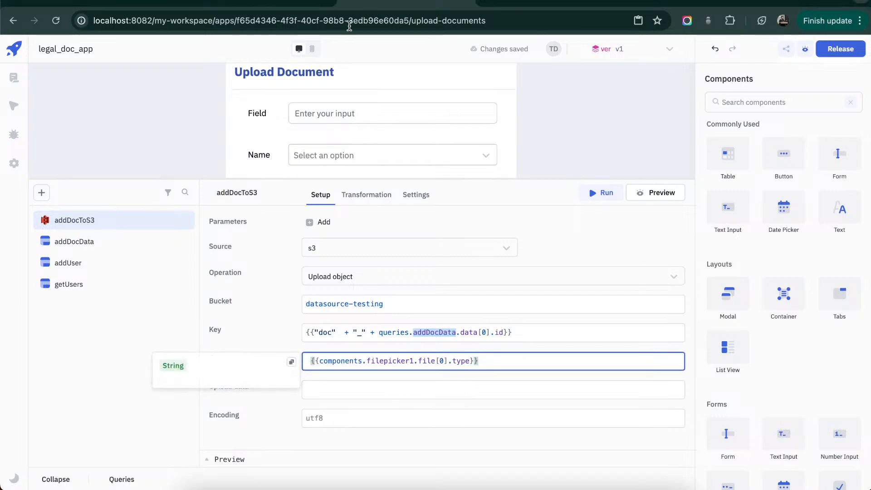
{"action": "left_click", "coordinate": [310, 361]}
{"action": "key", "text": "BackSpace"}
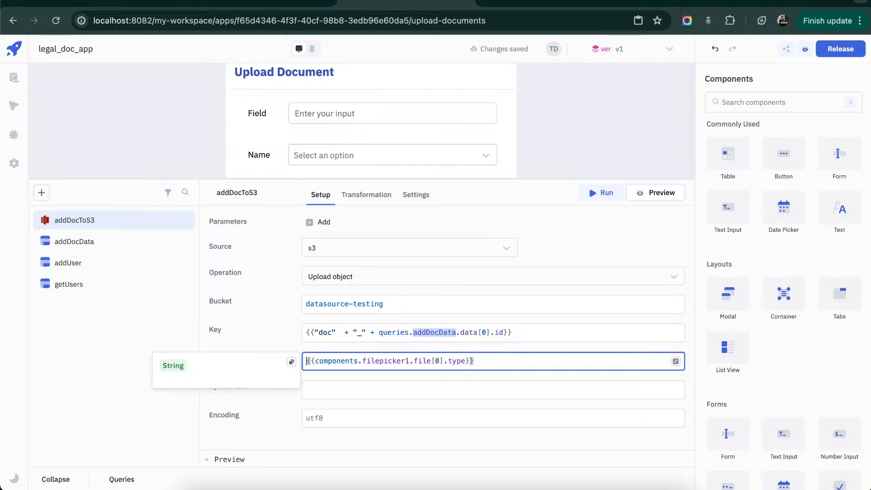
- Set the upload data to {{components.filepicker1.file[0].dataURL}} and the encoding to base64
{"action": "key", "text": "super+Tab"}
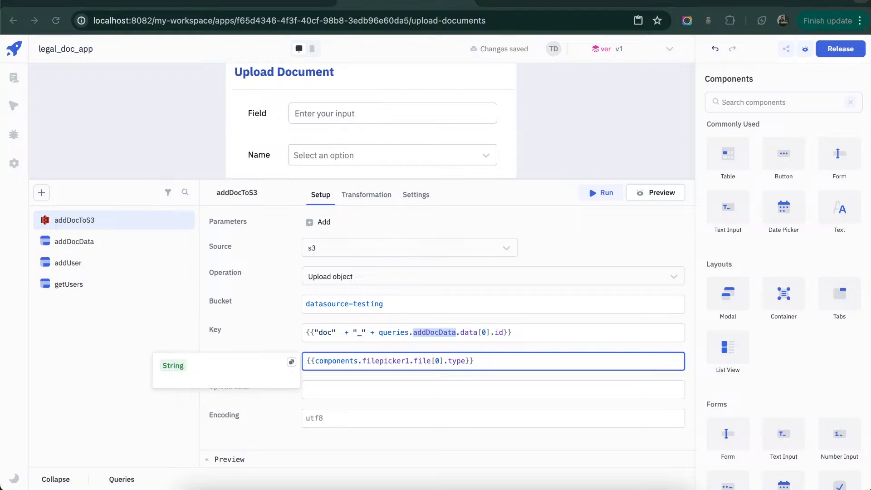
{"action": "left_click", "coordinate": [415, 381]}
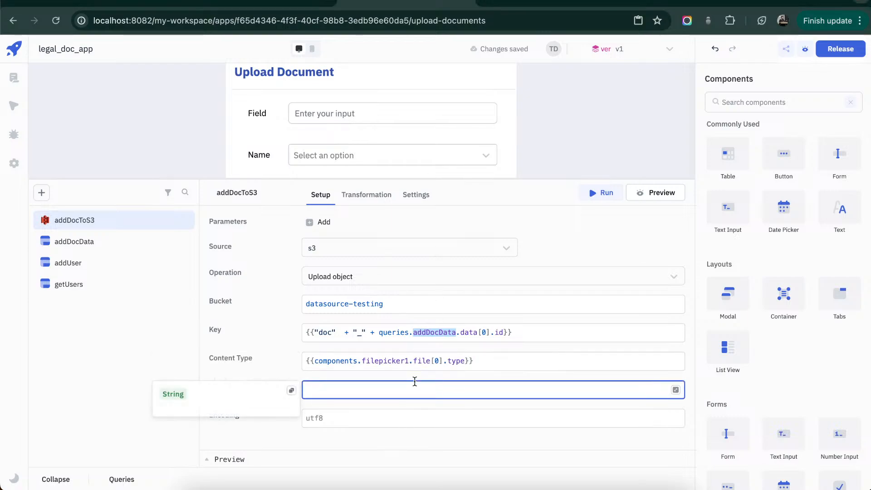
{"action": "type", "text": "{{components.filepicker1.file[0].dataURL}}"}
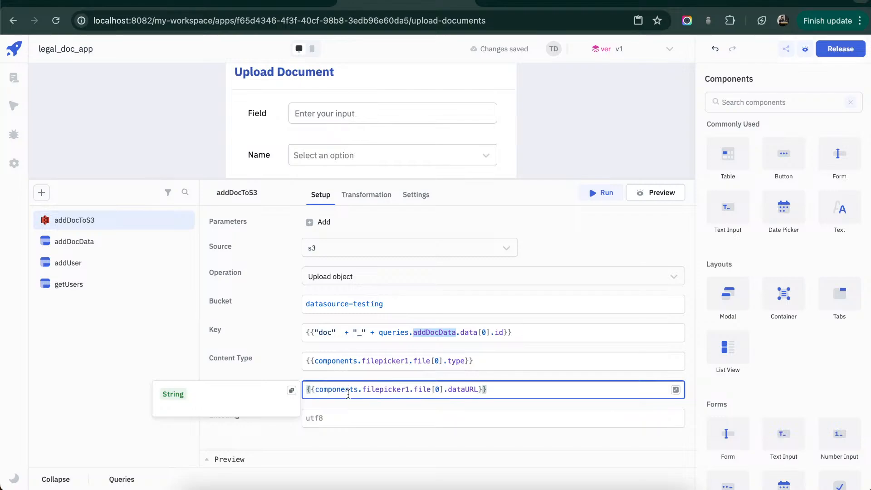
{"action": "left_click", "coordinate": [355, 419]}
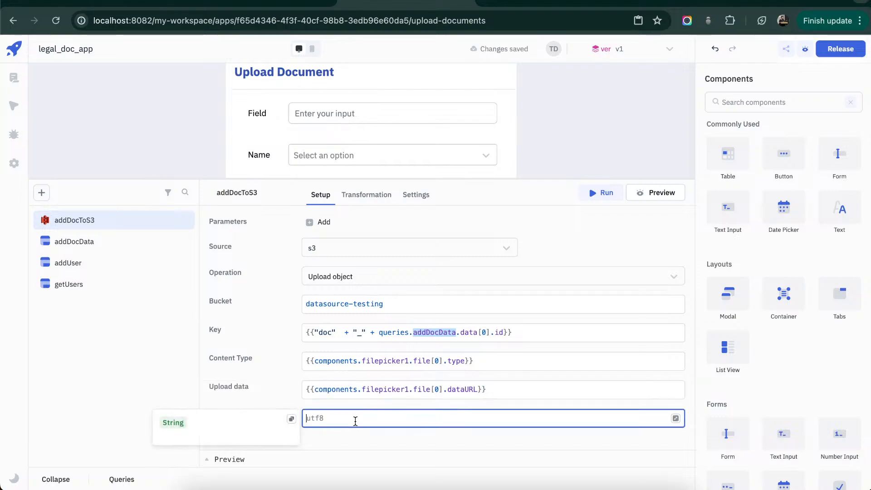
{"action": "type", "text": "base"}
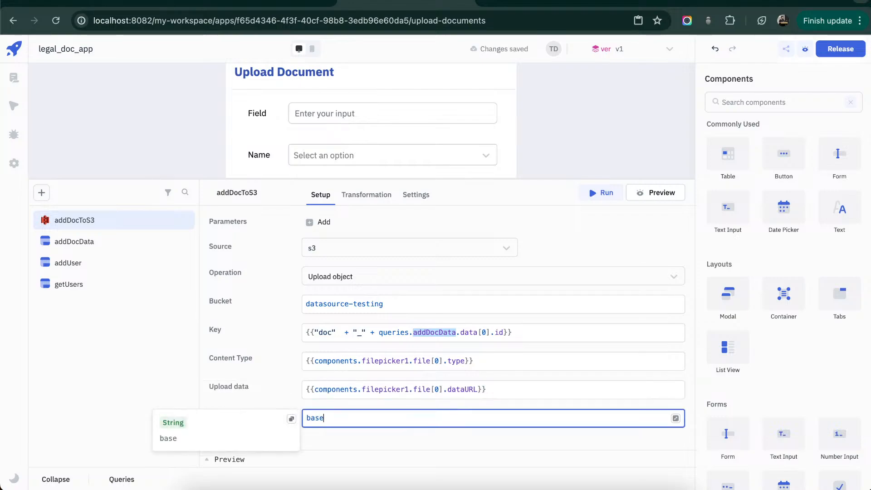
{"action": "type", "text": "64"}
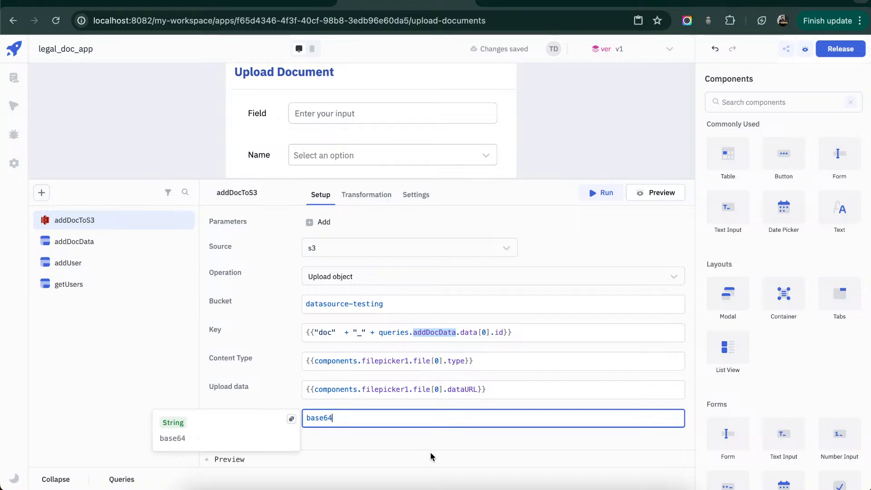
{"action": "left_click", "coordinate": [451, 438]}
- Add a Query Success event handler to the addDocToS3 query that shows an alert of type Success
{"action": "left_click", "coordinate": [416, 195]}
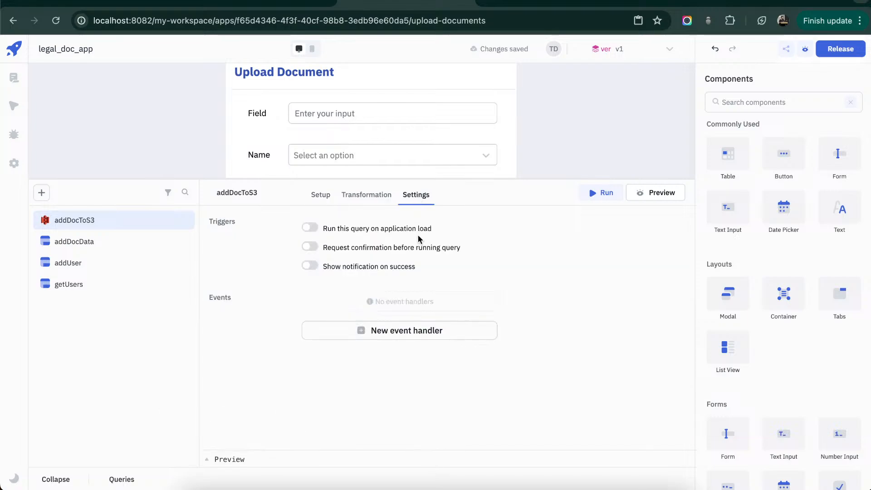
{"action": "left_click", "coordinate": [396, 332]}
{"action": "left_click", "coordinate": [427, 308]}
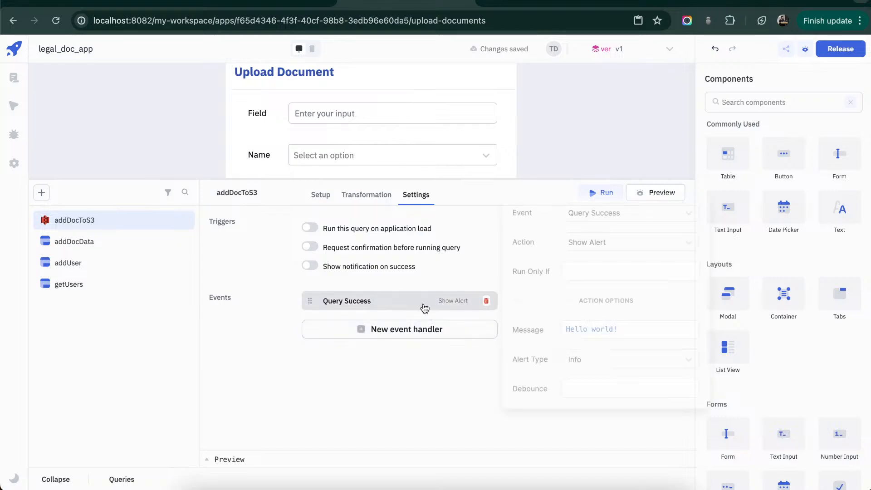
{"action": "left_click", "coordinate": [637, 364]}
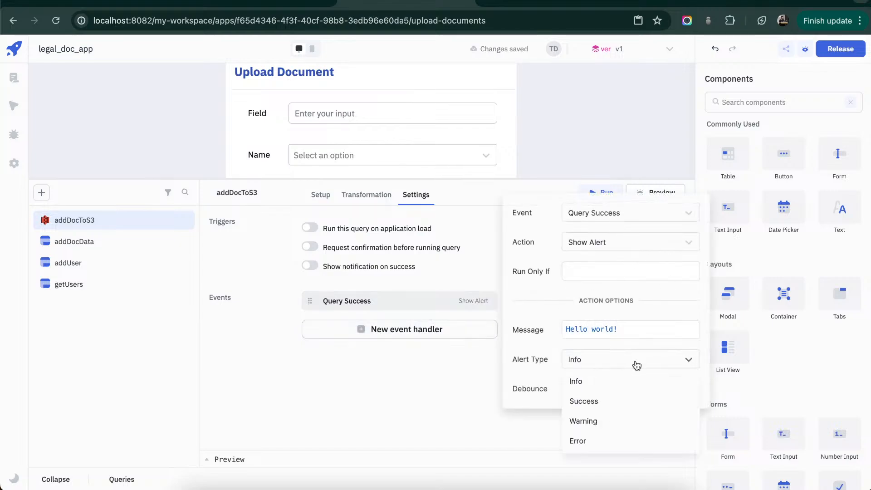
{"action": "left_click", "coordinate": [619, 400]}
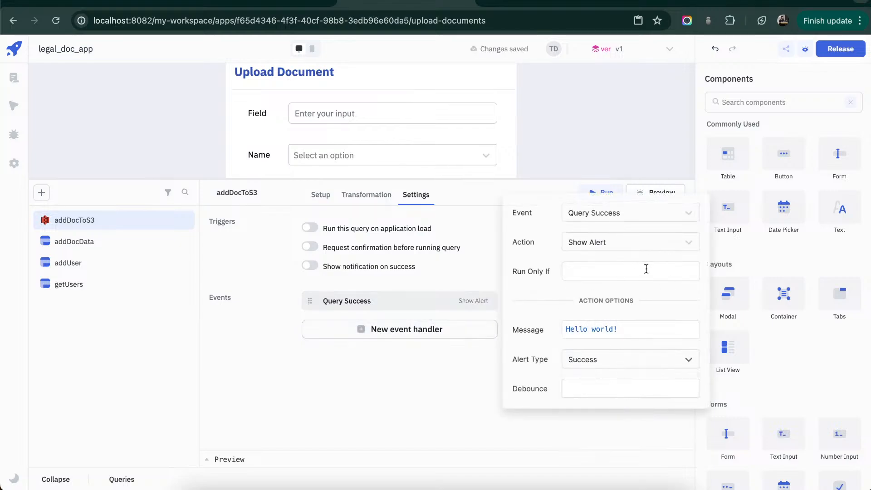
- Set the addDocToS3 success alert's message to "Document saved!"
{"action": "left_click", "coordinate": [644, 327]}
{"action": "key", "text": "ctrl+a"}
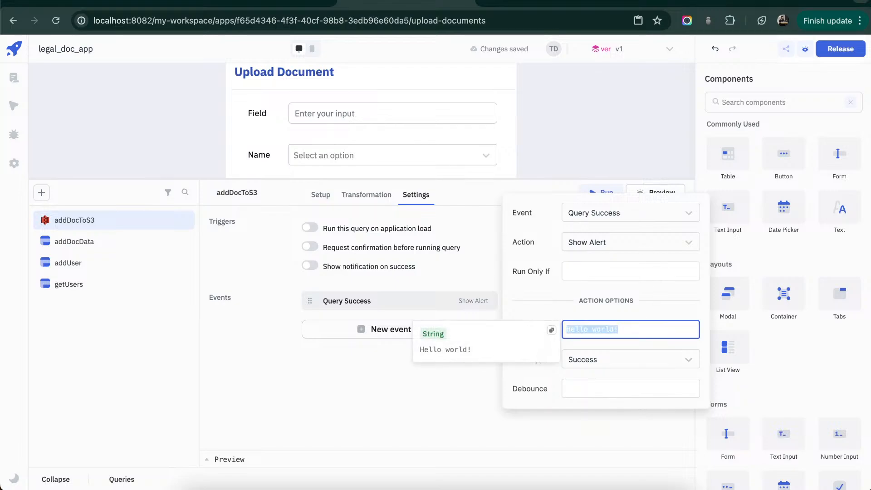
{"action": "type", "text": "D"}
{"action": "key", "text": "BackSpace"}
{"action": "type", "text": "Docu"}
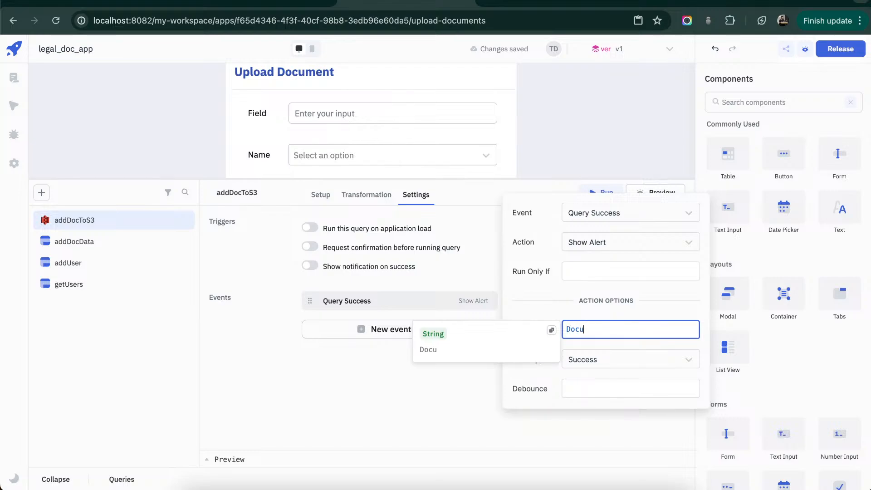
{"action": "type", "text": "ment saved!"}
{"action": "left_click", "coordinate": [560, 374]}
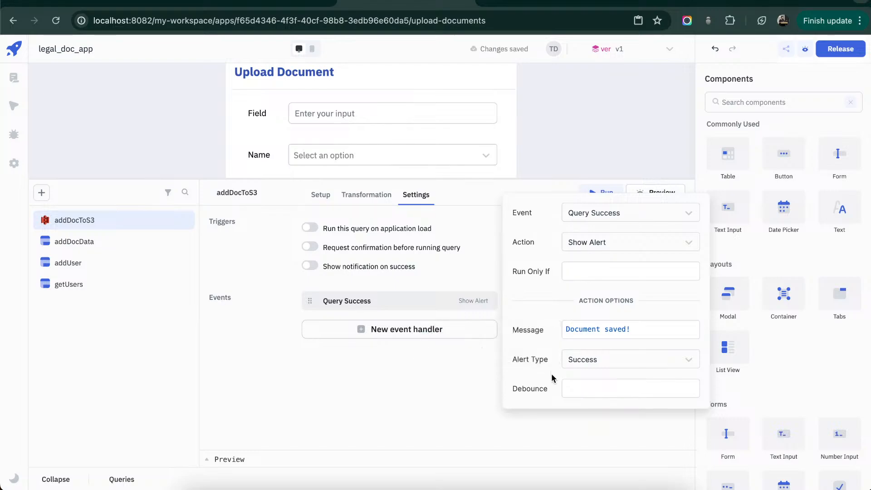
{"action": "left_click", "coordinate": [470, 366]}
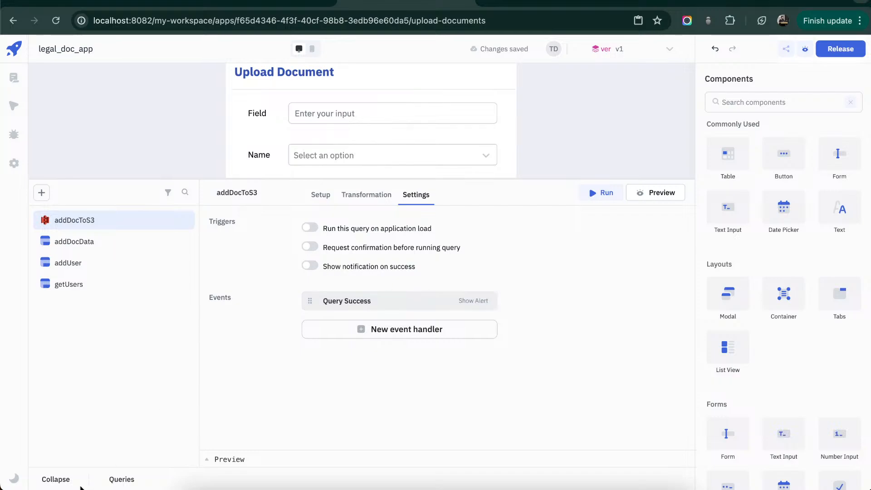
- Add an On click event handler to the Submit button that runs the addDocData query
{"action": "left_click", "coordinate": [65, 481]}
{"action": "left_click", "coordinate": [442, 344]}
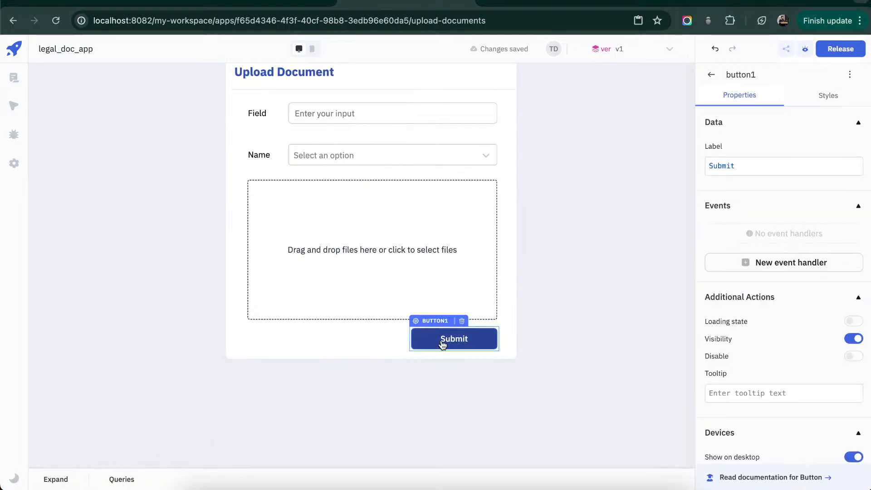
{"action": "left_click", "coordinate": [779, 263]}
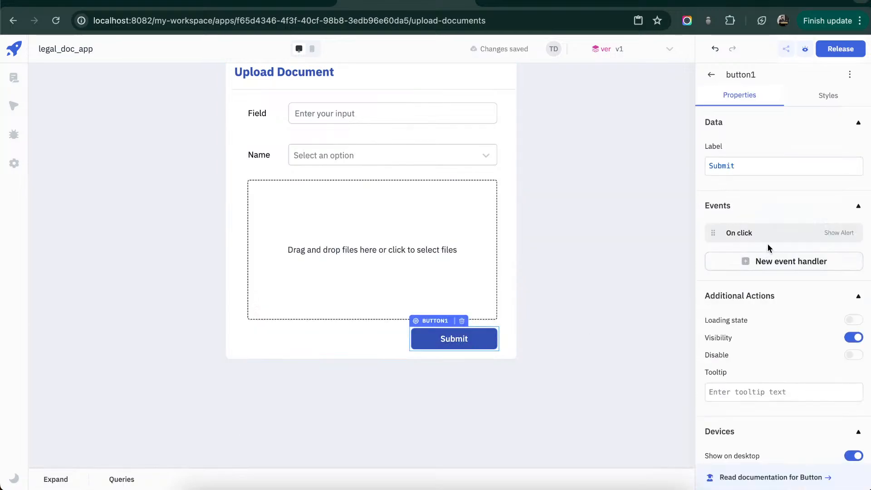
{"action": "left_click", "coordinate": [770, 235]}
{"action": "left_click", "coordinate": [678, 175]}
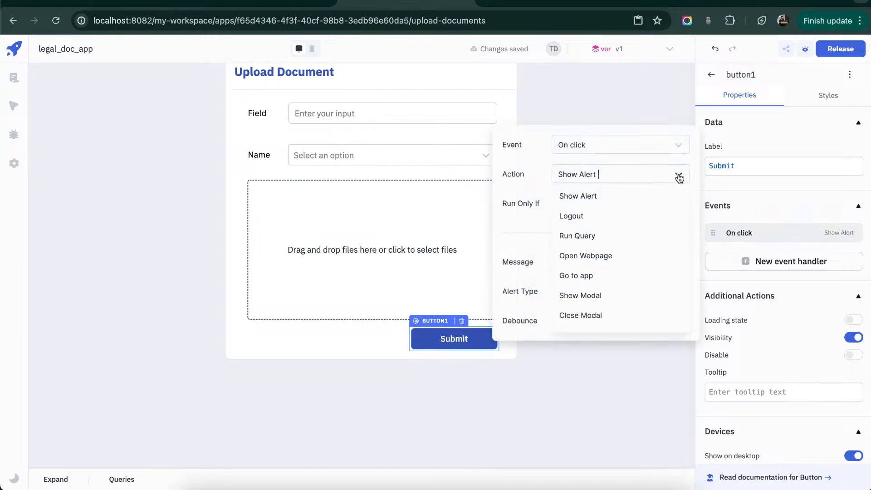
{"action": "left_click", "coordinate": [634, 239]}
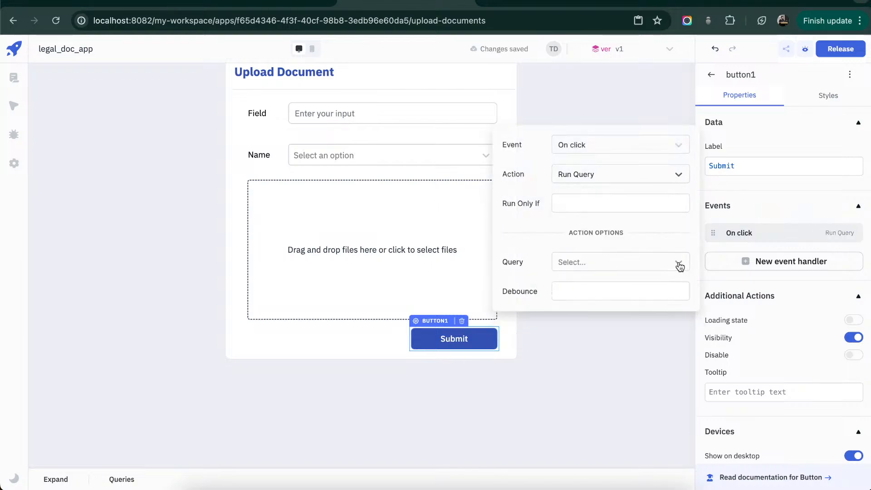
{"action": "left_click", "coordinate": [679, 264]}
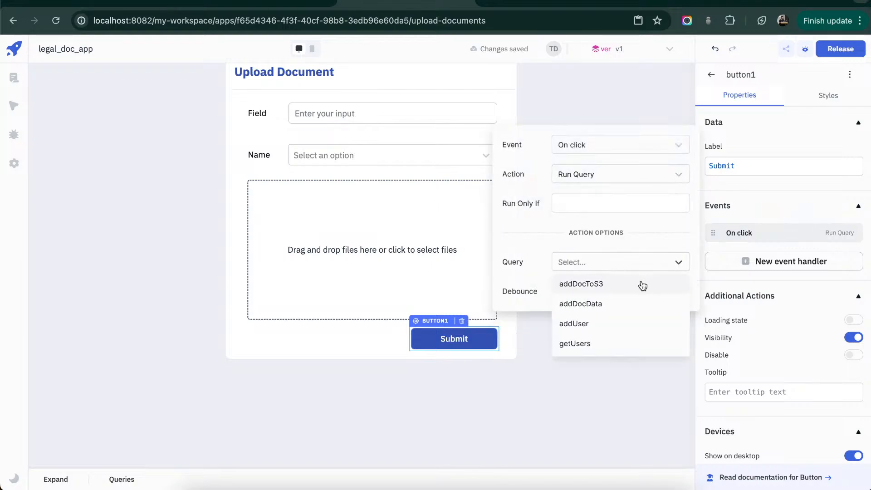
{"action": "left_click", "coordinate": [630, 306]}
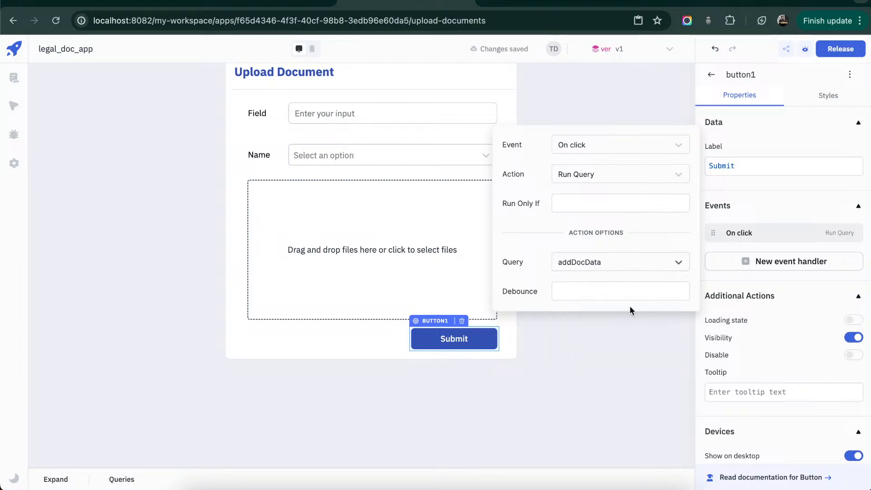
{"action": "left_click", "coordinate": [615, 349]}
{"action": "scroll", "coordinate": [615, 349], "scroll_direction": "up", "scroll_amount": 2}
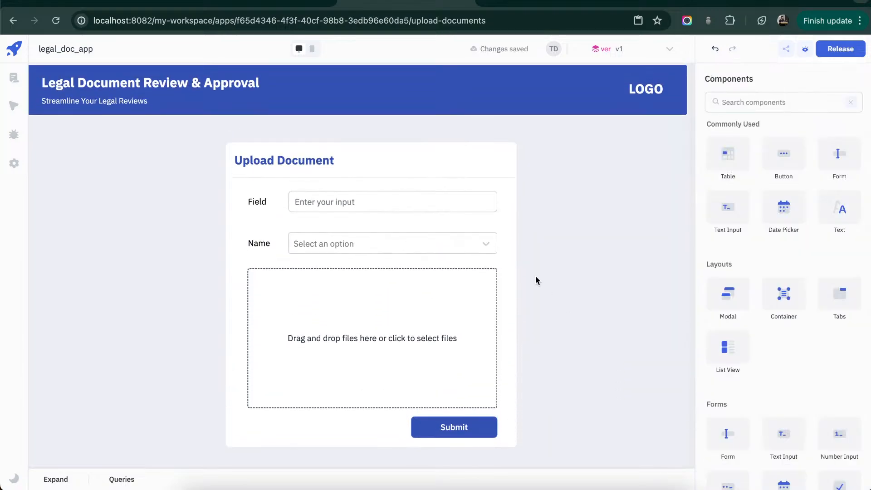
- Fill in the Upload Document form with "Policy 449" as the Field and the last listed user as the Name
{"action": "left_click", "coordinate": [435, 196]}
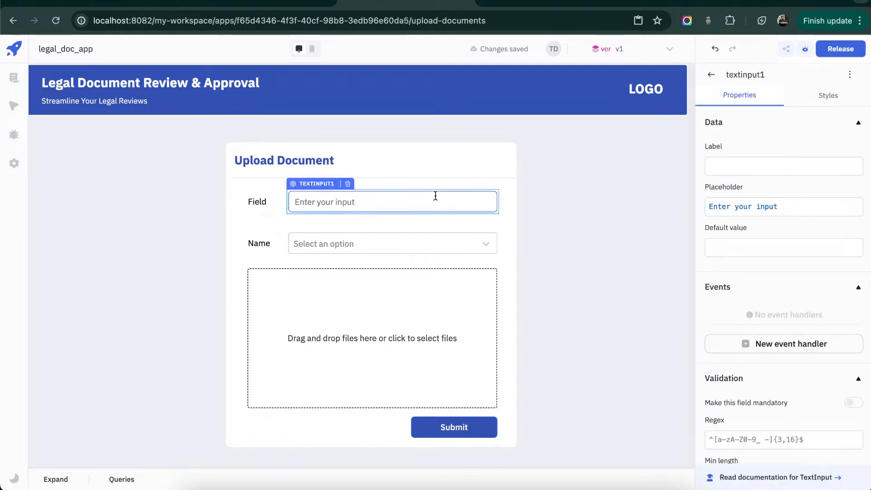
{"action": "type", "text": "Polict"}
{"action": "key", "text": "BackSpace"}
{"action": "type", "text": "y"}
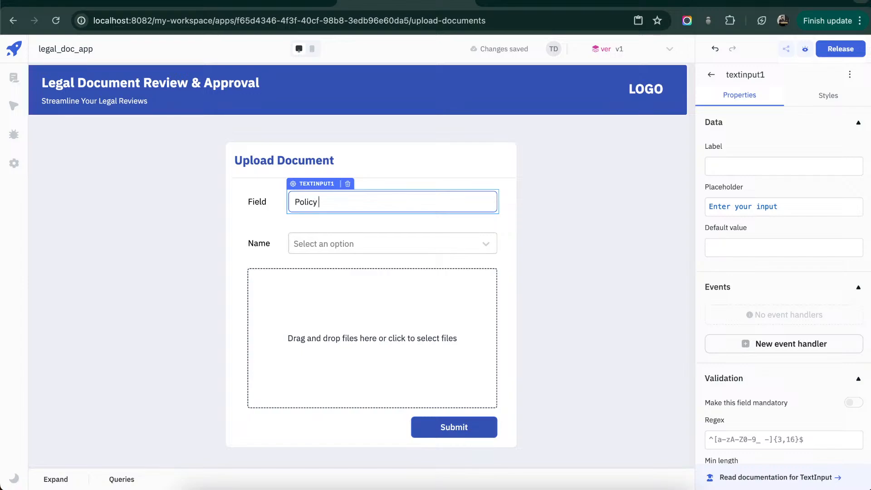
{"action": "type", "text": " 449"}
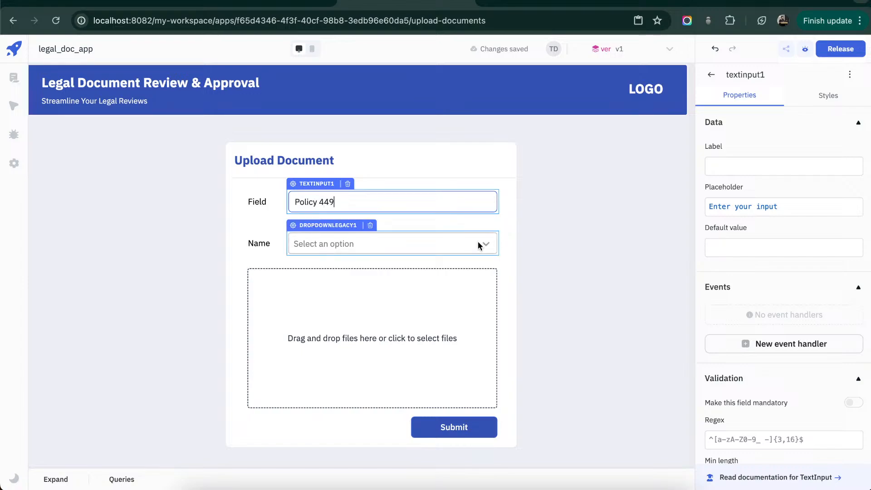
{"action": "left_click", "coordinate": [479, 243]}
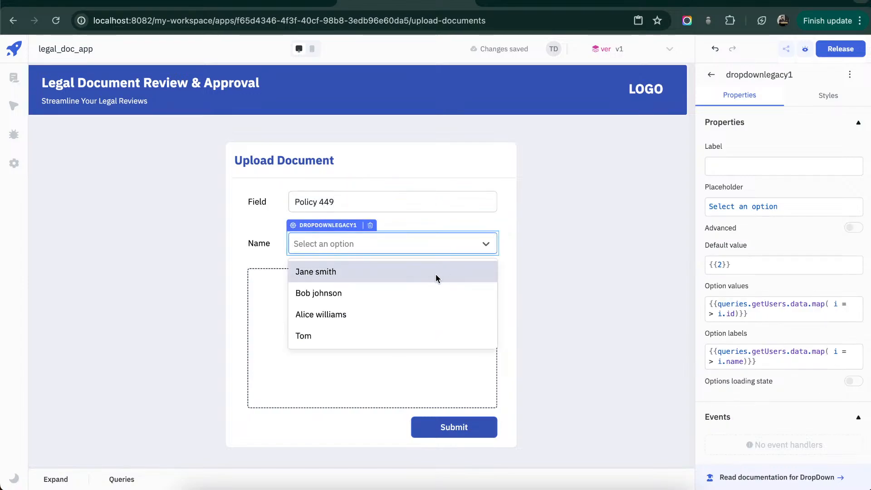
{"action": "left_click", "coordinate": [389, 333]}
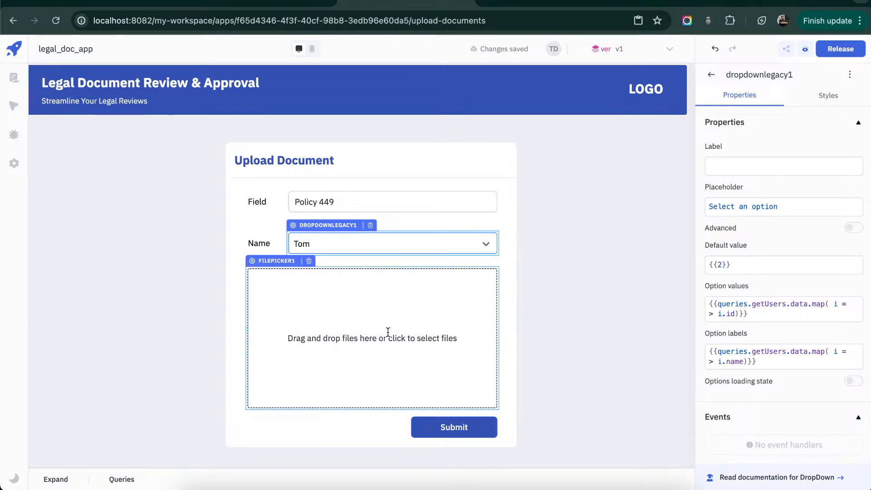
- Attach table1_23-07-2024_11-49.pdf to the Upload Document form and submit it
{"action": "left_click", "coordinate": [363, 335]}
{"action": "scroll", "coordinate": [363, 271], "scroll_direction": "down", "scroll_amount": 5}
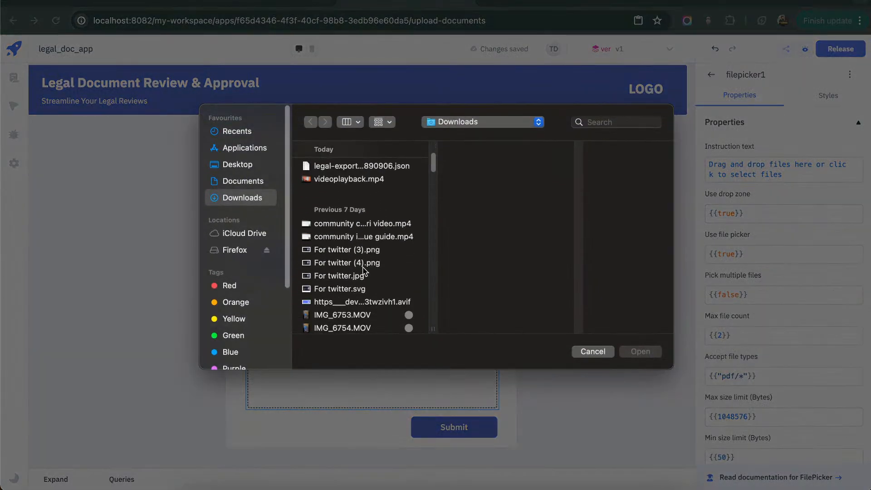
{"action": "left_click", "coordinate": [363, 282]}
{"action": "double_click", "coordinate": [363, 282]}
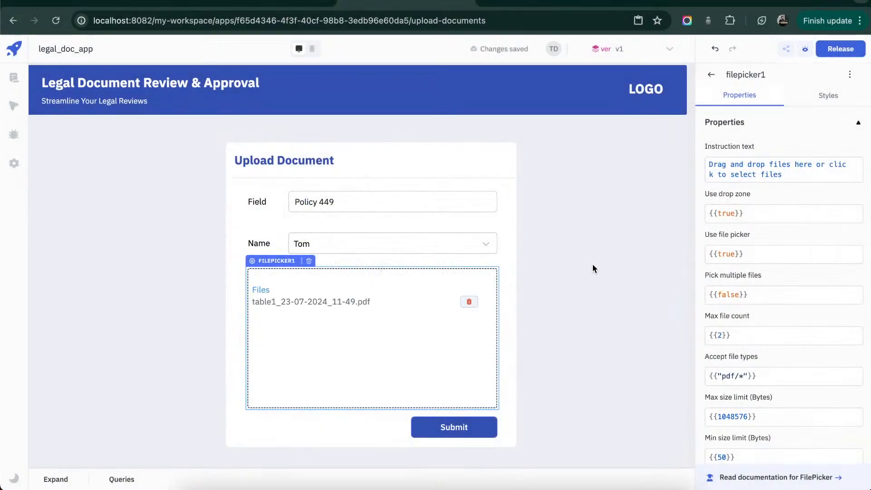
{"action": "left_click", "coordinate": [462, 427]}
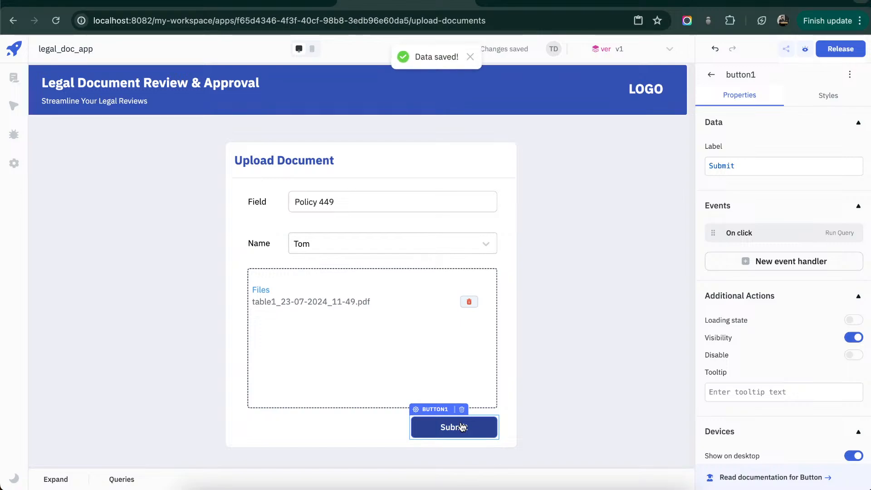
{"action": "left_click", "coordinate": [462, 427]}
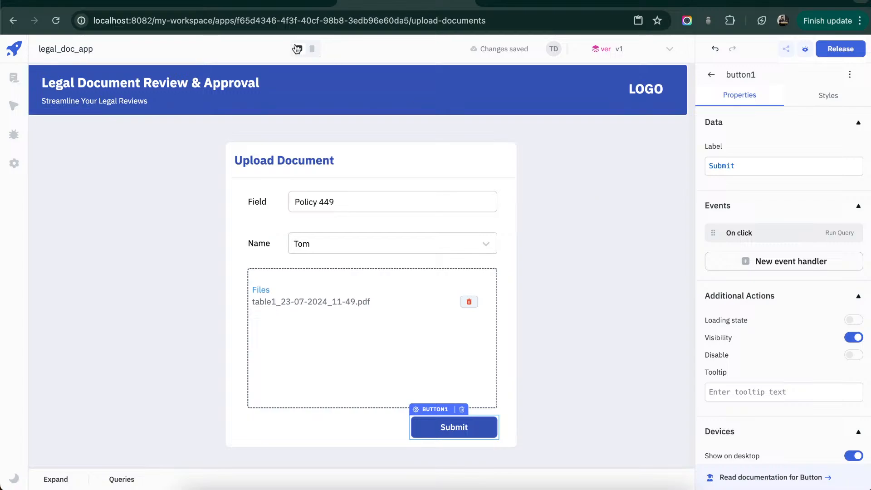
- On the Manage Documents page, add a table below the header and resize it to fill about the left half of the canvas
{"action": "left_click", "coordinate": [16, 85]}
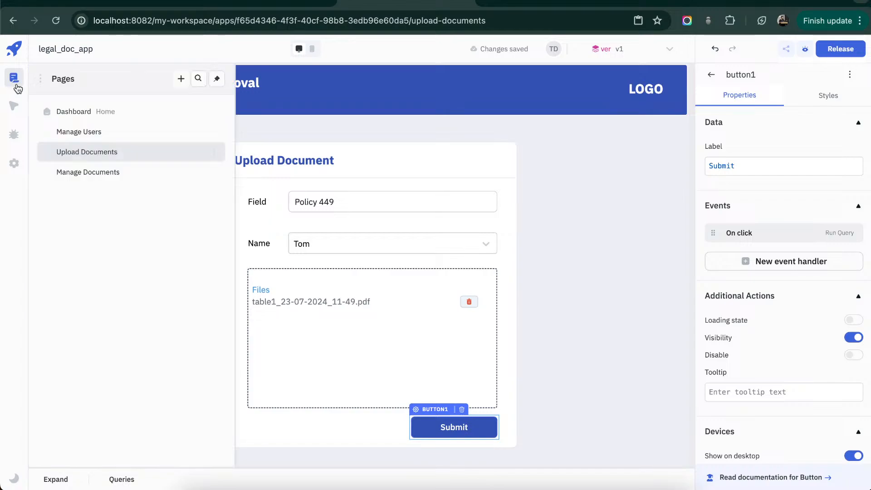
{"action": "left_click", "coordinate": [80, 172]}
{"action": "left_click", "coordinate": [577, 196]}
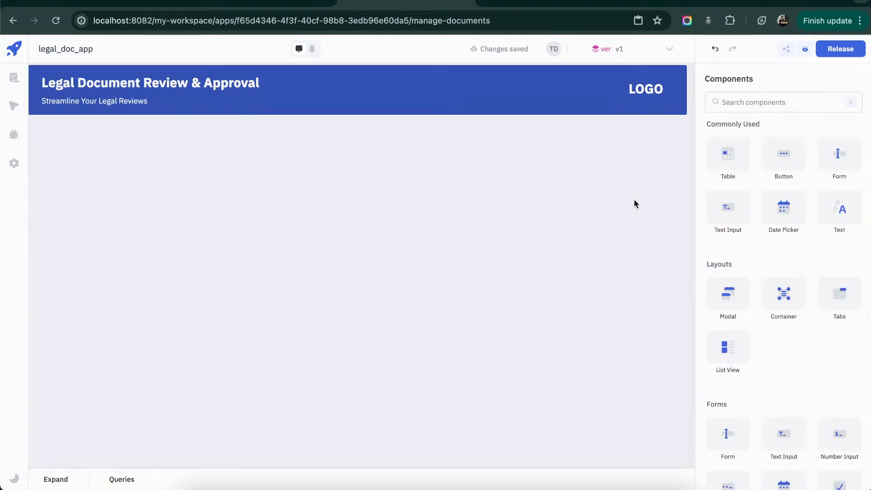
{"action": "left_click_drag", "start_coordinate": [752, 168], "coordinate": [81, 145]}
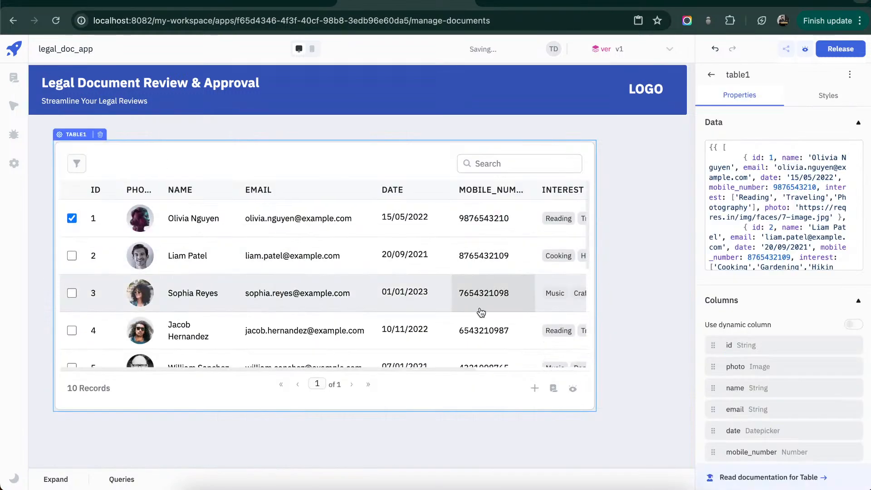
{"action": "left_click_drag", "start_coordinate": [596, 410], "coordinate": [411, 445]}
- Add a container beside the table and enlarge it to fill the remaining canvas width and the table's height
{"action": "left_click", "coordinate": [712, 77]}
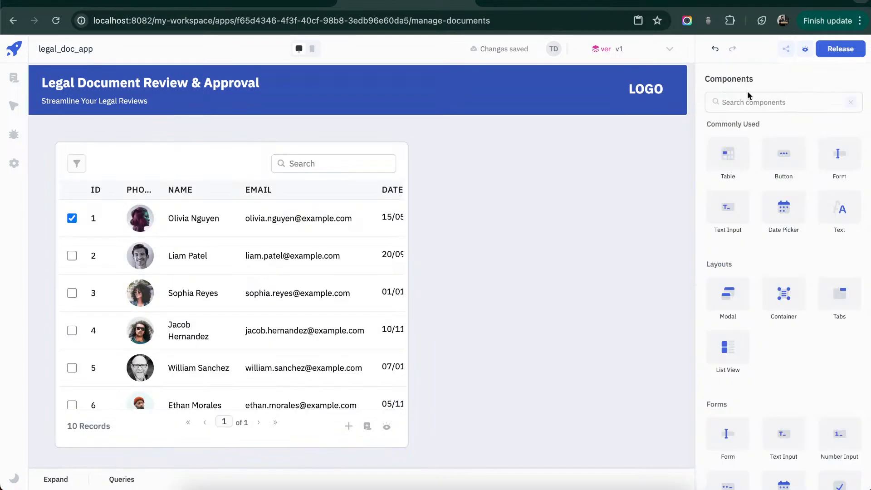
{"action": "left_click_drag", "start_coordinate": [784, 293], "coordinate": [448, 151]}
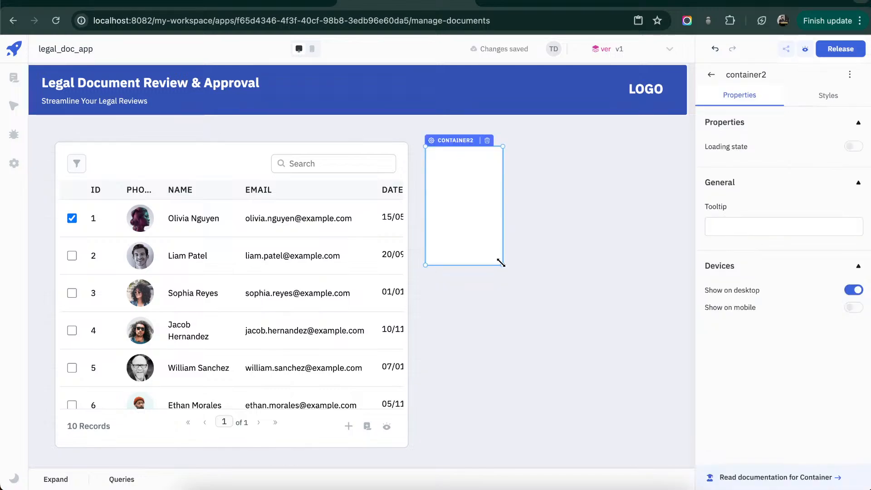
{"action": "left_click_drag", "start_coordinate": [501, 263], "coordinate": [658, 447]}
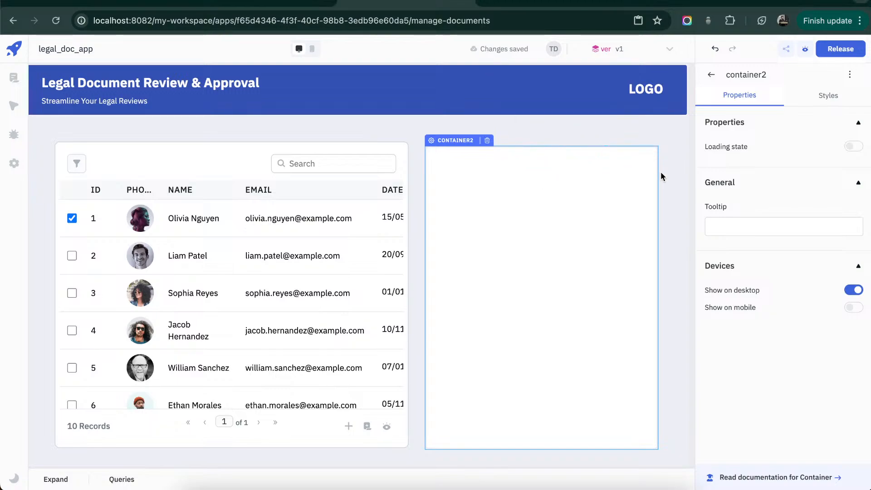
- Add a divider inside the container, close to its upper edge
{"action": "left_click", "coordinate": [711, 74]}
{"action": "left_click", "coordinate": [753, 103]}
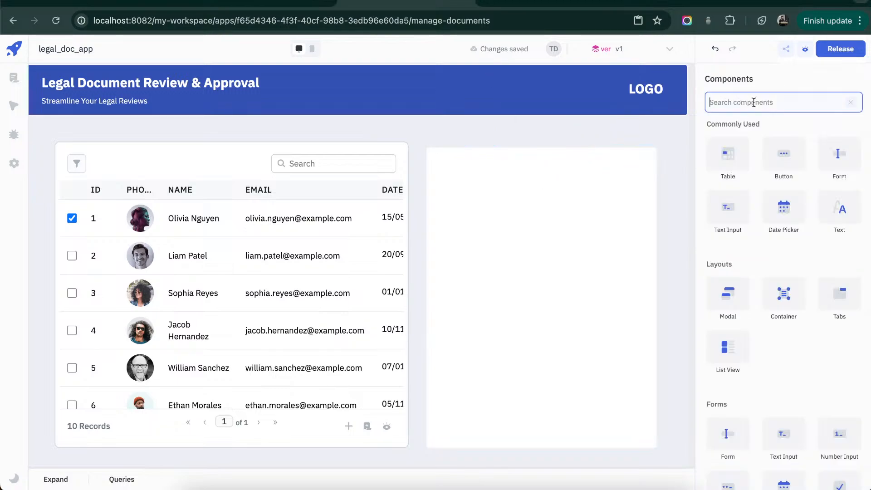
{"action": "type", "text": "divi"}
{"action": "left_click_drag", "start_coordinate": [728, 141], "coordinate": [457, 189]}
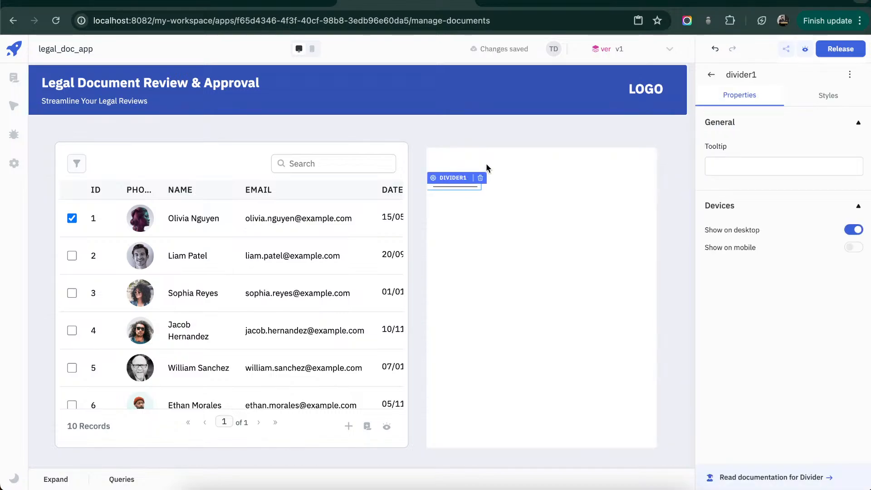
- Raise the container's top edge to line up with the table and stretch the divider across the container's full width
{"action": "left_click", "coordinate": [495, 147]}
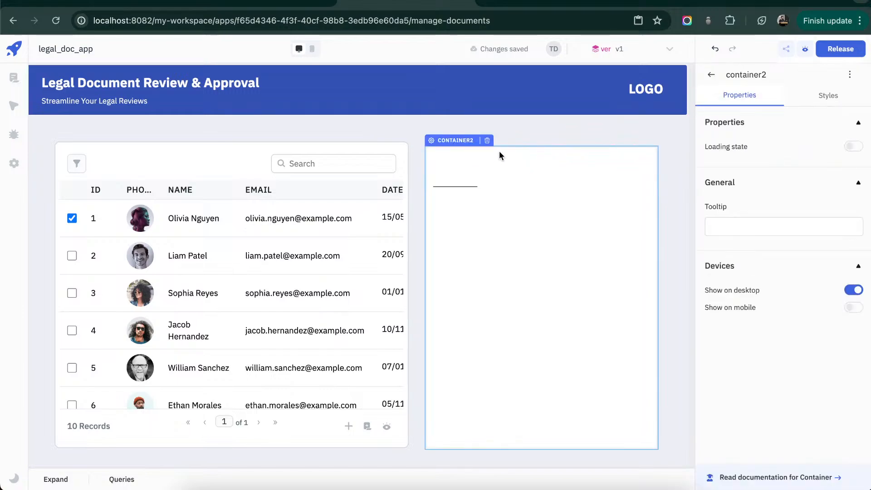
{"action": "left_click_drag", "start_coordinate": [499, 142], "coordinate": [500, 140]}
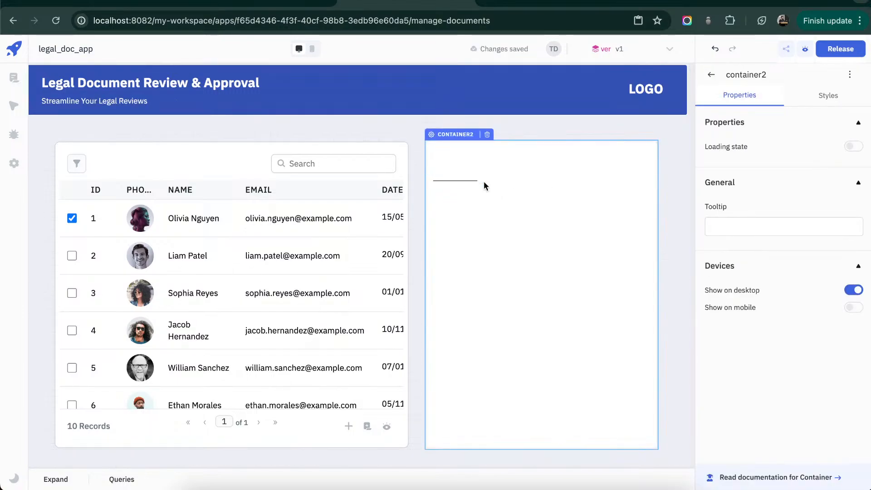
{"action": "left_click_drag", "start_coordinate": [480, 181], "coordinate": [652, 181]}
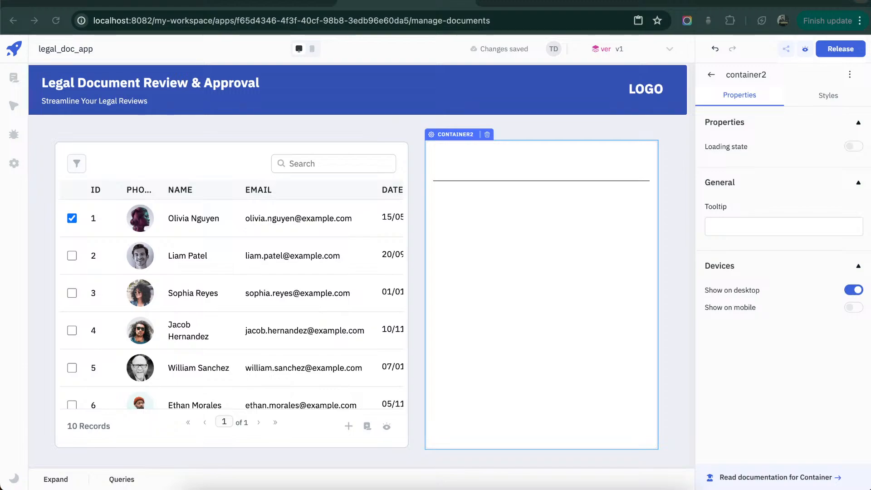
- Set the container's border radius to 8
{"action": "left_click", "coordinate": [833, 116]}
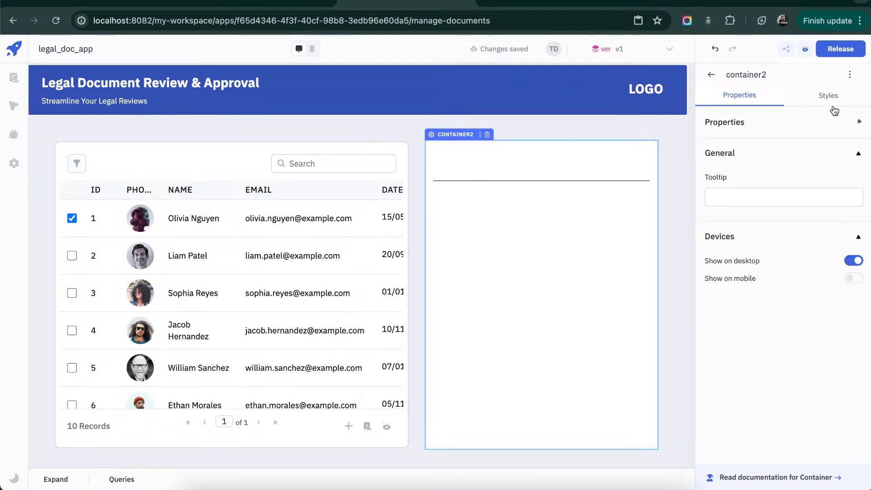
{"action": "left_click", "coordinate": [815, 98]}
{"action": "left_click", "coordinate": [749, 169]}
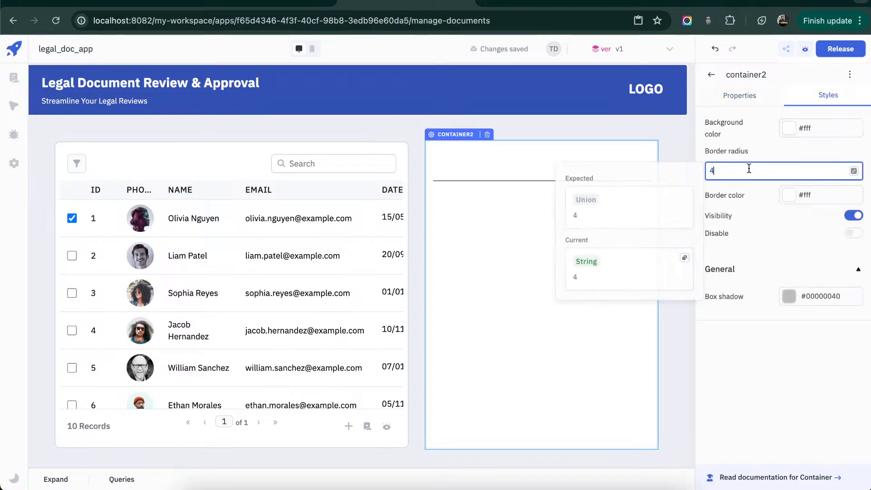
{"action": "key", "text": "BackSpace"}
{"action": "type", "text": "8"}
{"action": "left_click", "coordinate": [771, 217]}
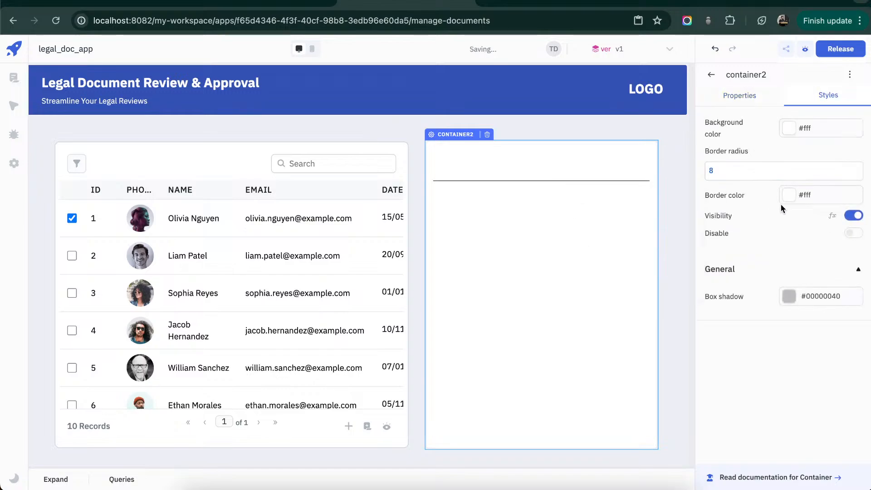
- Set the container's border color to #e6e8ebff through its code value
{"action": "left_click", "coordinate": [765, 195]}
{"action": "left_click", "coordinate": [775, 209]}
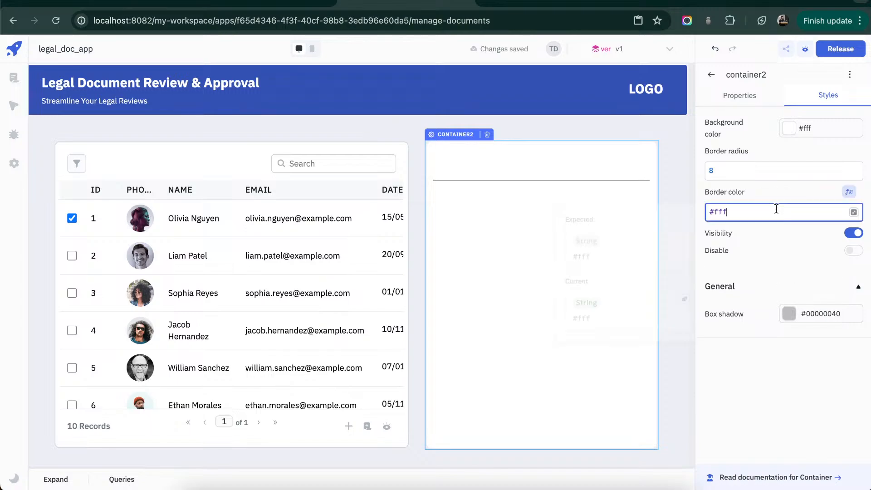
{"action": "key", "text": "ctrl+a"}
{"action": "type", "text": "#e6e8ebff"}
{"action": "left_click", "coordinate": [783, 262]}
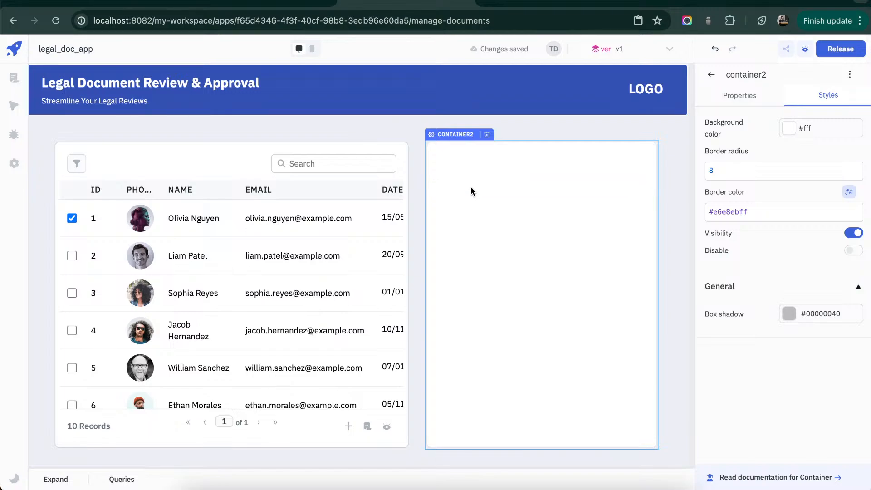
- Set the divider's color to the same #e6e8ebff as the container's border
{"action": "left_click", "coordinate": [386, 219]}
{"action": "left_click", "coordinate": [489, 176]}
{"action": "left_click", "coordinate": [486, 181]}
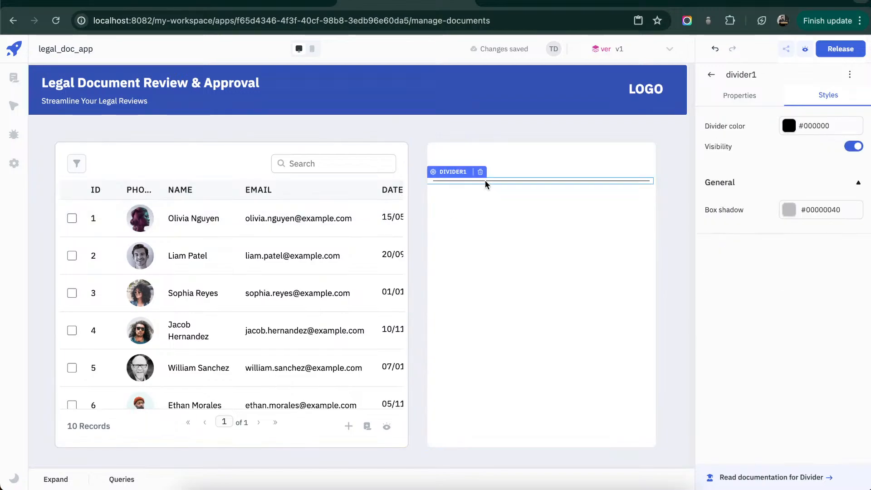
{"action": "left_click", "coordinate": [764, 143]}
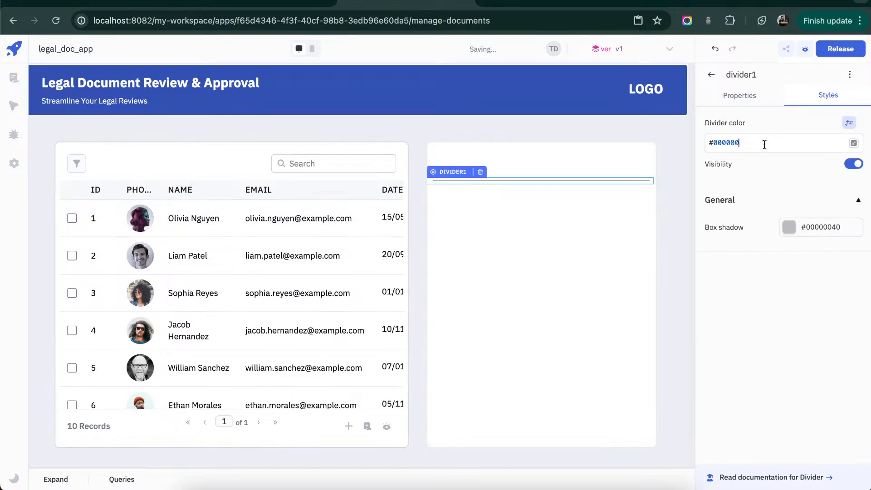
{"action": "key", "text": "super+a"}
{"action": "type", "text": "#e6e8ebff"}
{"action": "left_click", "coordinate": [565, 277]}
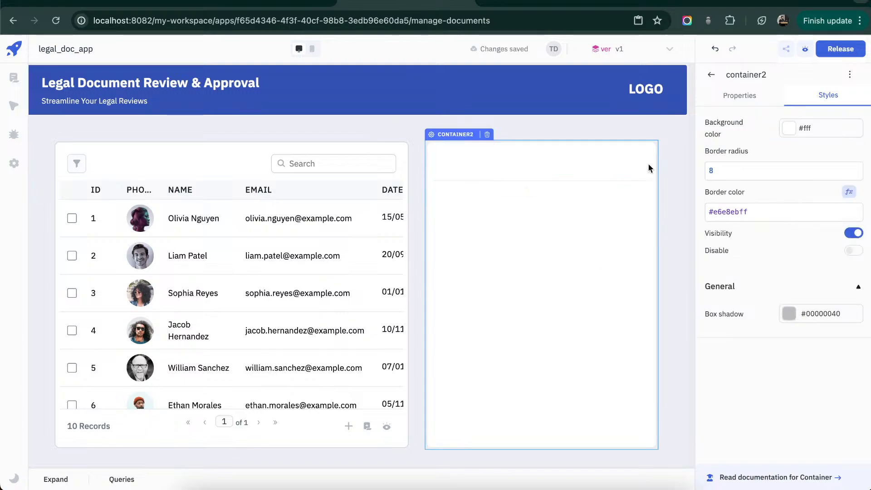
- Add a text component reading "Document Details" above the divider in the container and widen it to span most of the container
{"action": "left_click", "coordinate": [711, 78]}
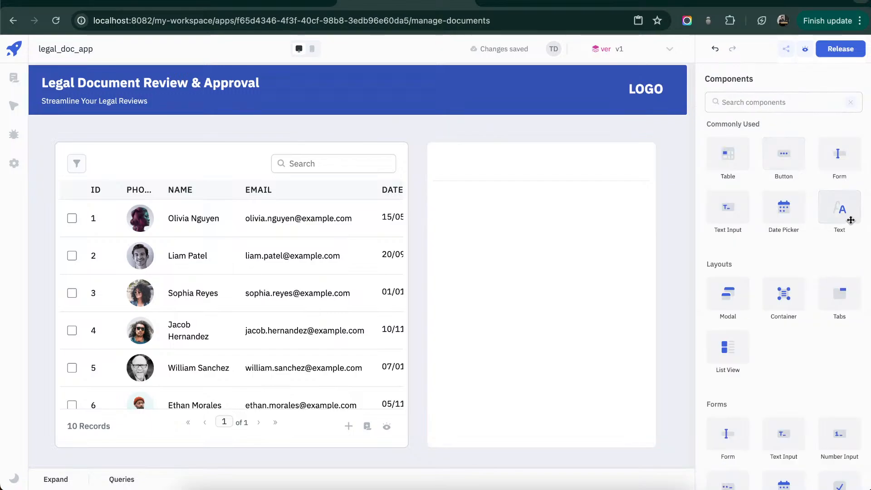
{"action": "left_click_drag", "start_coordinate": [838, 213], "coordinate": [483, 155]}
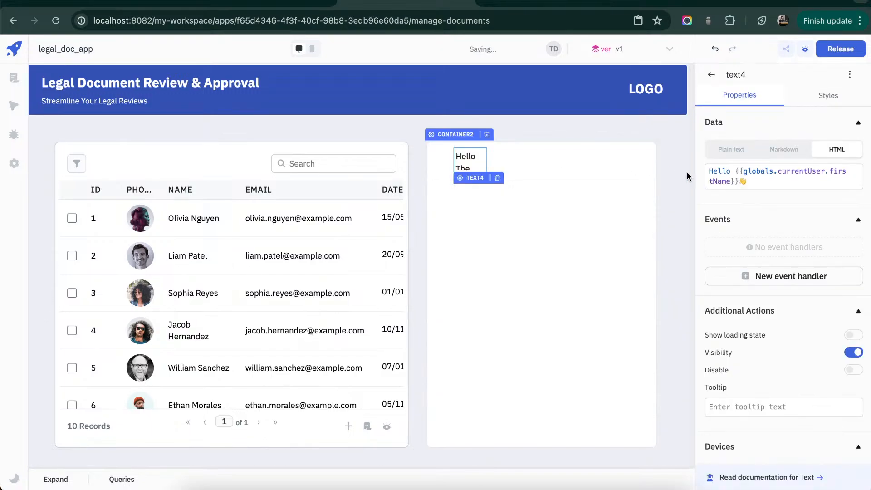
{"action": "triple_click", "coordinate": [749, 183]}
{"action": "type", "text": "D"}
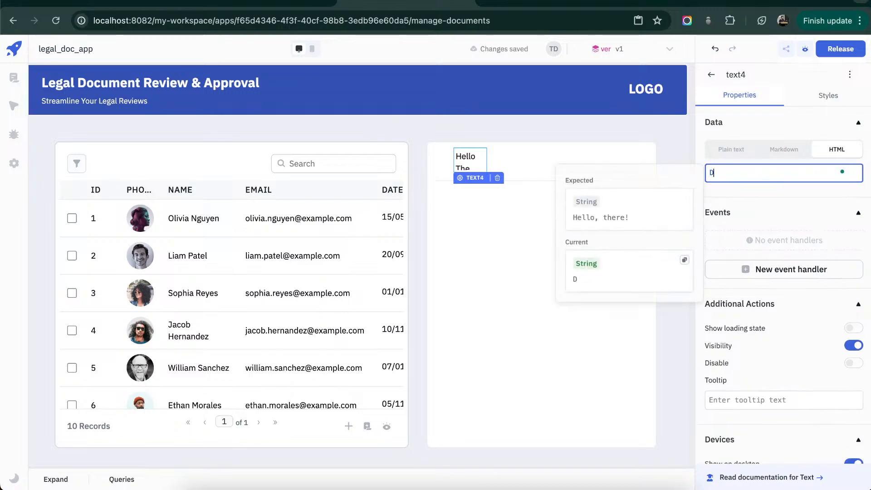
{"action": "type", "text": "ocument Details"}
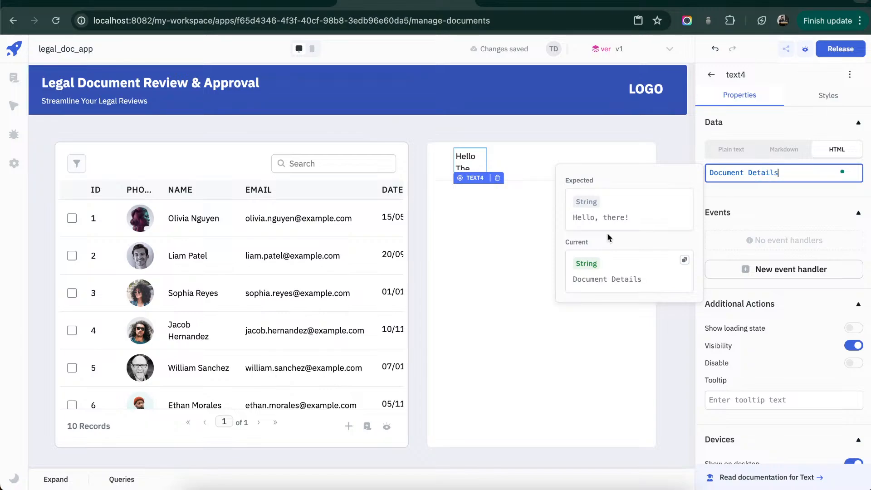
{"action": "left_click", "coordinate": [448, 264]}
{"action": "left_click", "coordinate": [477, 159]}
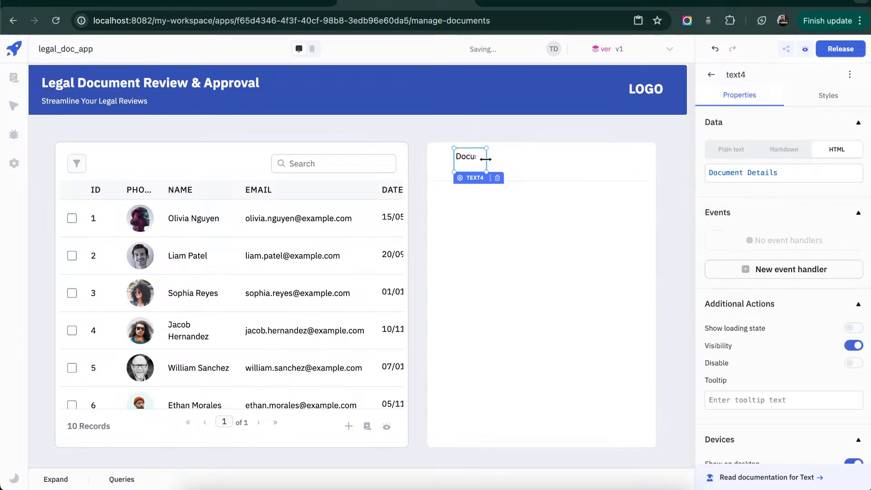
{"action": "left_click_drag", "start_coordinate": [487, 160], "coordinate": [633, 160]}
- Set the "Document Details" text size to 16 px
{"action": "left_click", "coordinate": [828, 95]}
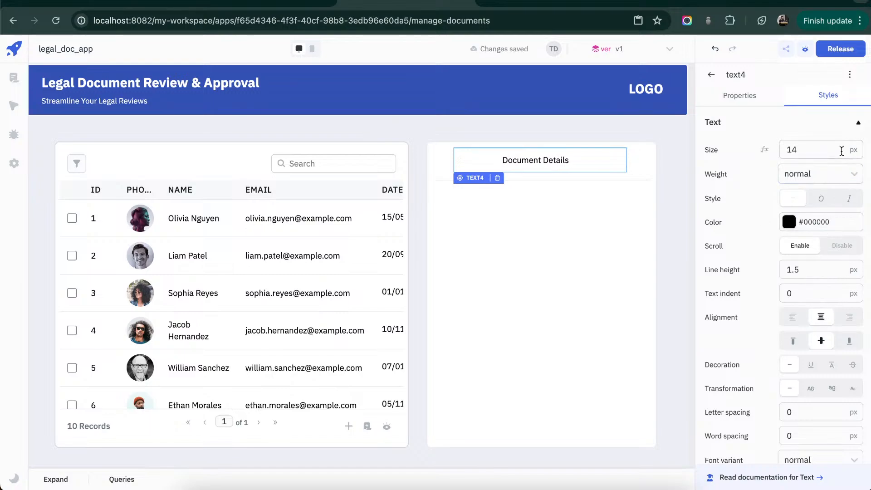
{"action": "left_click", "coordinate": [842, 152]}
{"action": "type", "text": "16"}
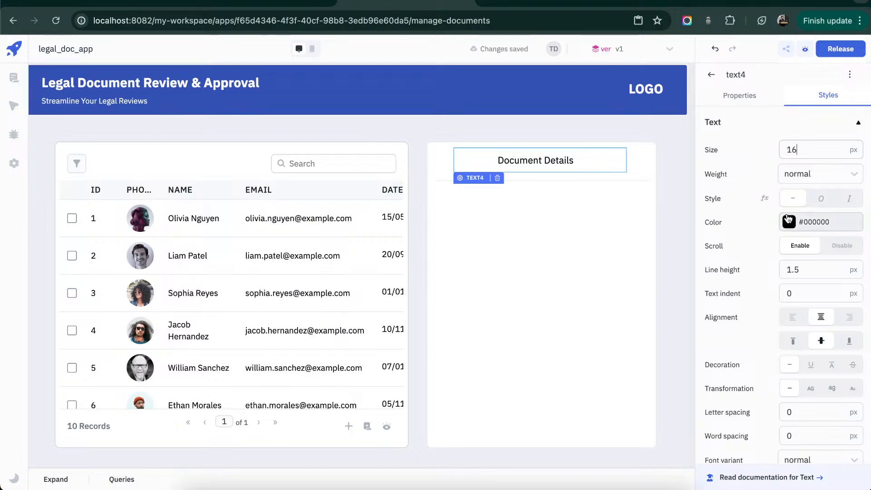
- Set the weight of the "Document Details" heading text to bold
{"action": "left_click", "coordinate": [821, 177]}
{"action": "left_click", "coordinate": [829, 220]}
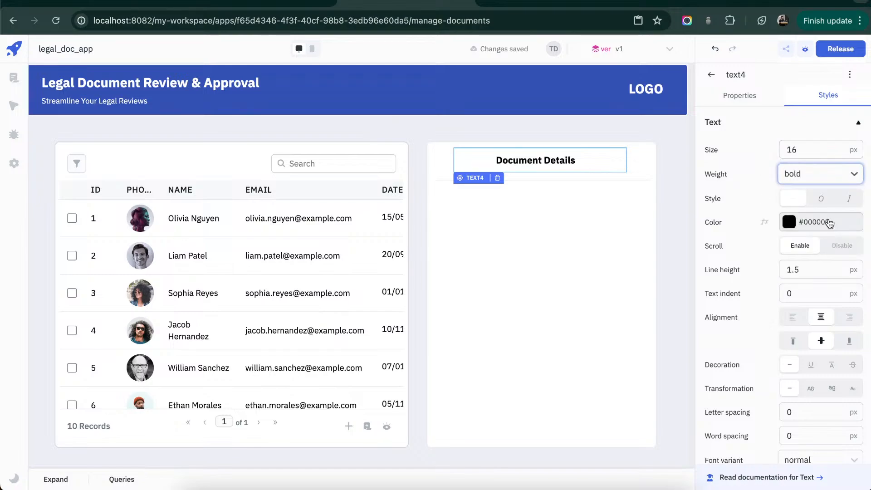
{"action": "left_click", "coordinate": [581, 231]}
{"action": "left_click", "coordinate": [561, 158]}
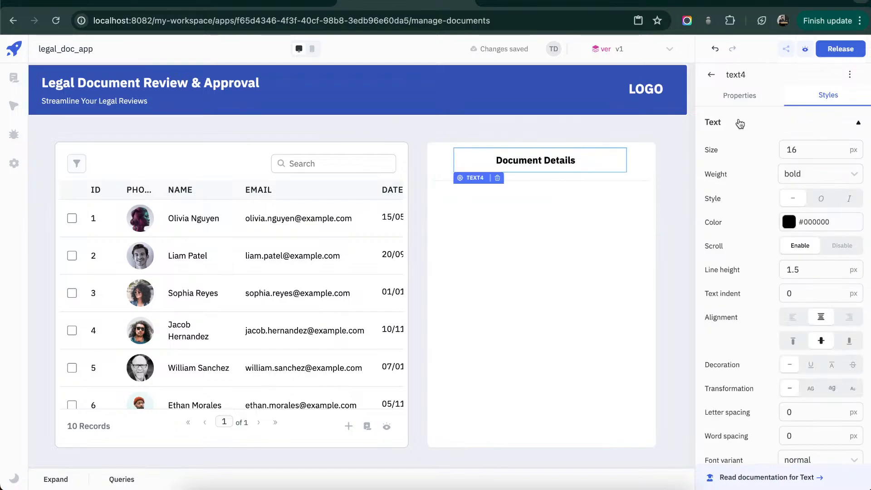
{"action": "left_click", "coordinate": [827, 151]}
{"action": "key", "text": "BackSpace"}
{"action": "type", "text": "20"}
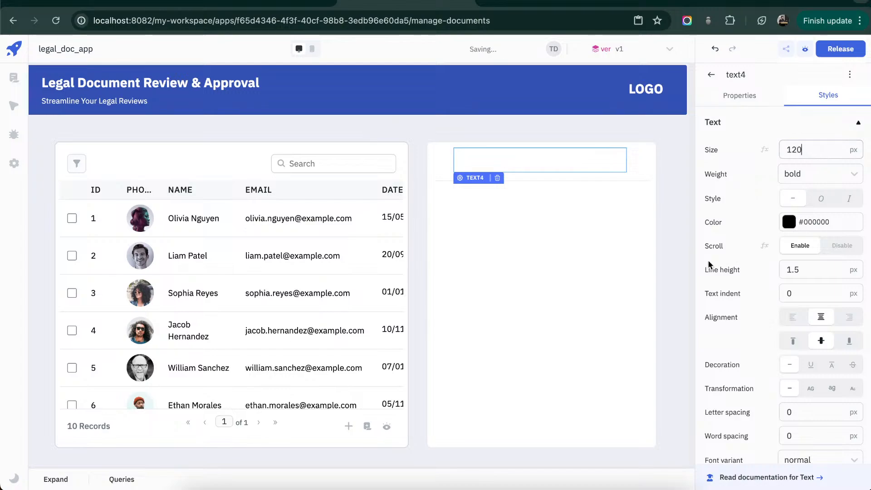
{"action": "left_click", "coordinate": [554, 277]}
- Set the "Document Details" heading text size to 20 px
{"action": "left_click", "coordinate": [565, 169]}
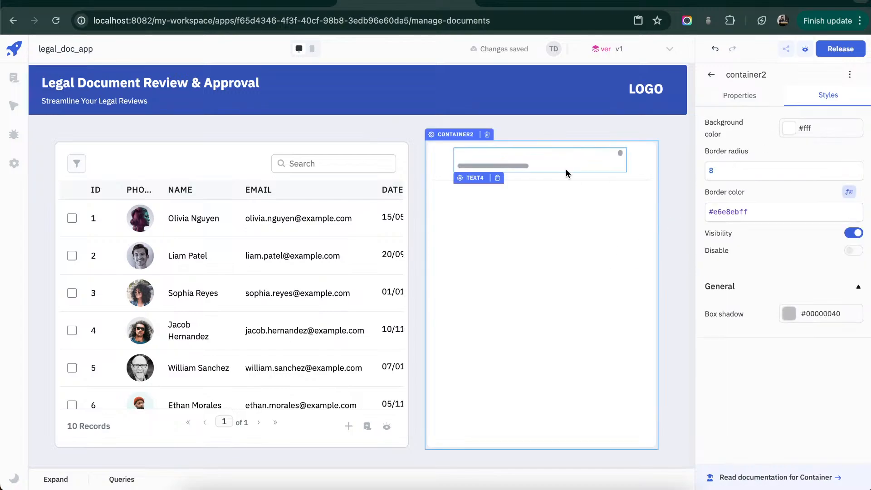
{"action": "left_click", "coordinate": [807, 153]}
{"action": "key", "text": "BackSpace"}
{"action": "key", "text": "BackSpace"}
{"action": "key", "text": "BackSpace"}
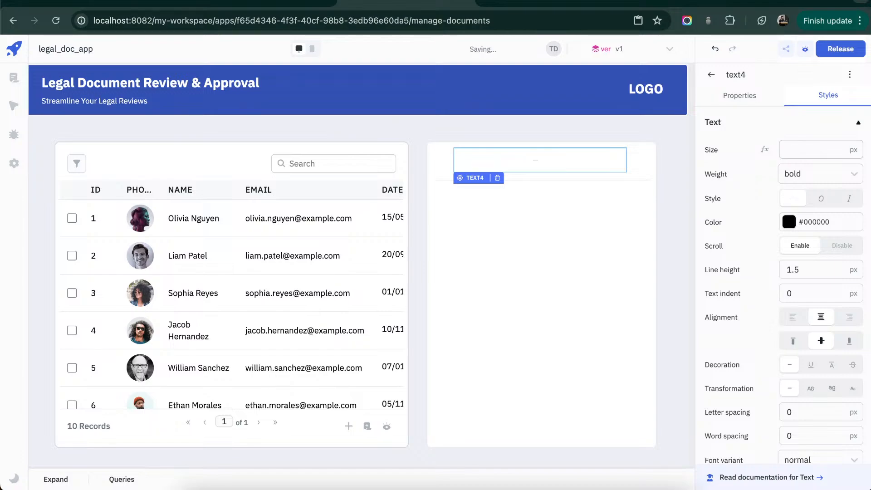
{"action": "type", "text": "20"}
{"action": "left_click", "coordinate": [568, 228]}
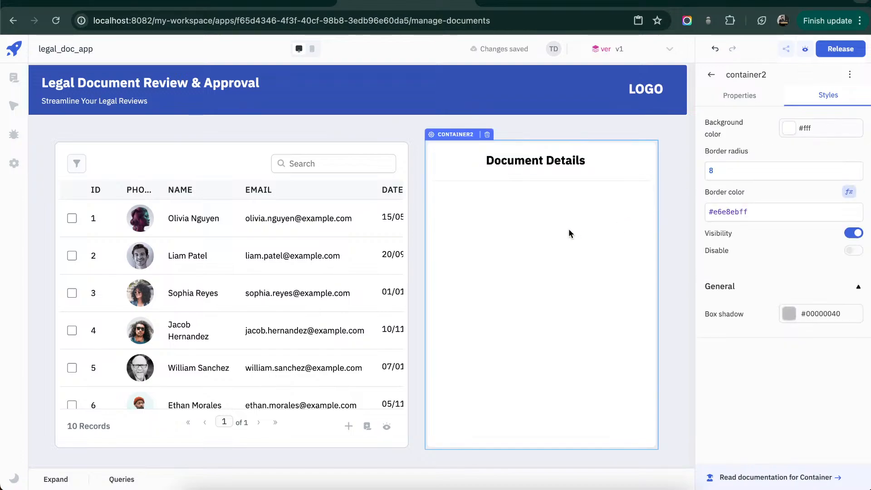
{"action": "left_click", "coordinate": [592, 131]}
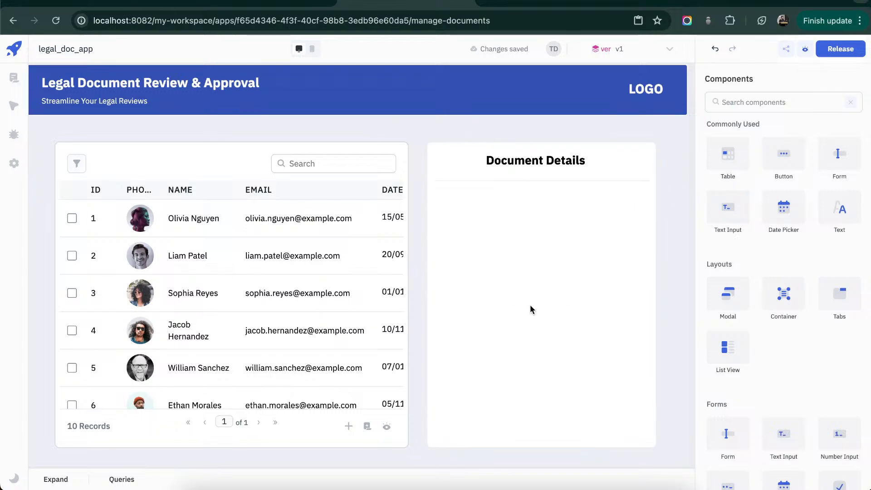
- Select the second record in the table
{"action": "left_click", "coordinate": [71, 217]}
{"action": "left_click", "coordinate": [71, 256]}
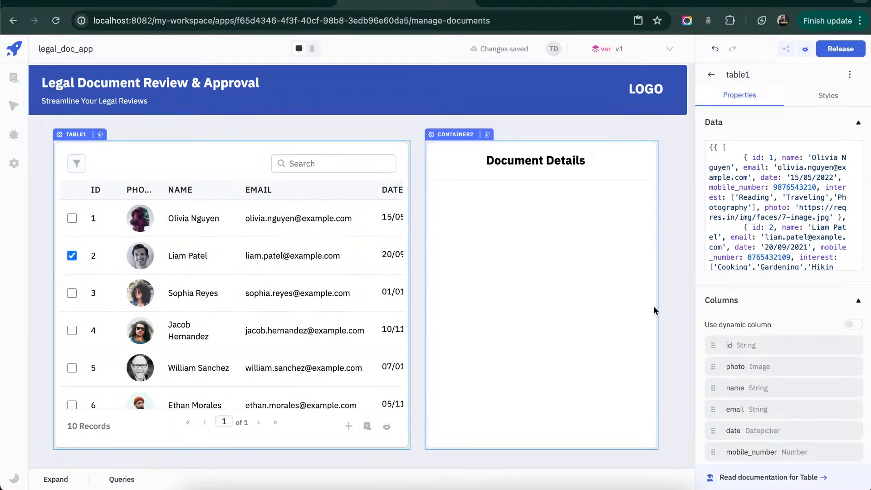
{"action": "left_click", "coordinate": [711, 75]}
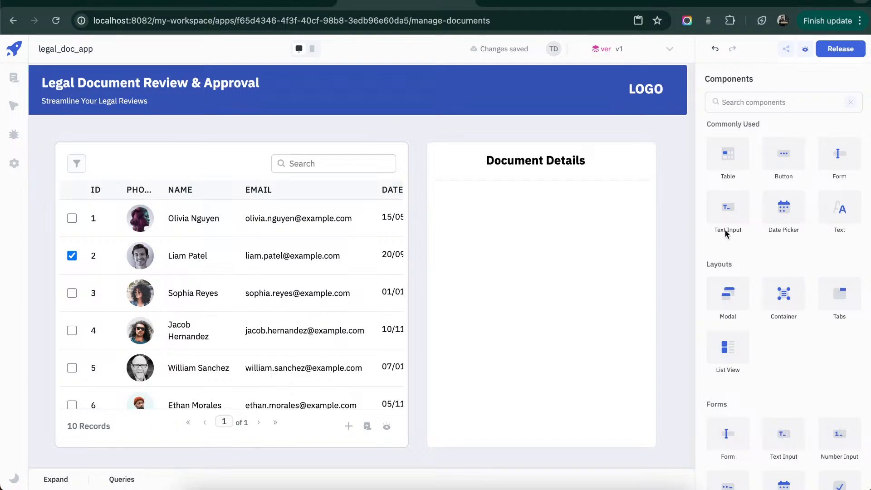
- Add a text component below the container's divider and fill it with bold Markdown labels for Name, Email, Document, Status and Submitted at
{"action": "left_click_drag", "start_coordinate": [839, 224], "coordinate": [611, 359]}
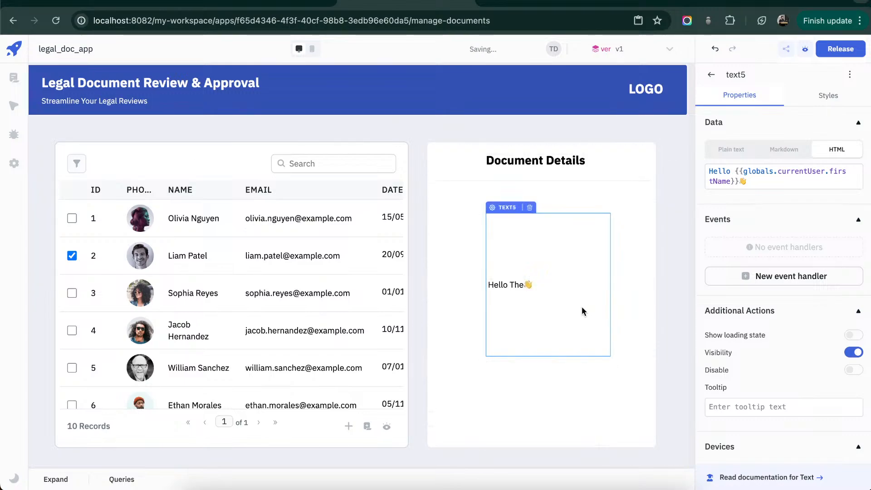
{"action": "left_click_drag", "start_coordinate": [582, 306], "coordinate": [543, 287]}
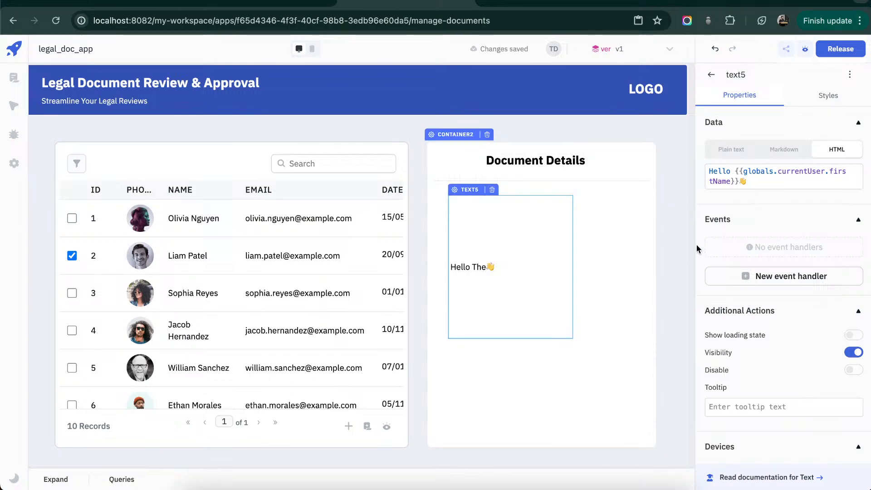
{"action": "left_click", "coordinate": [782, 150]}
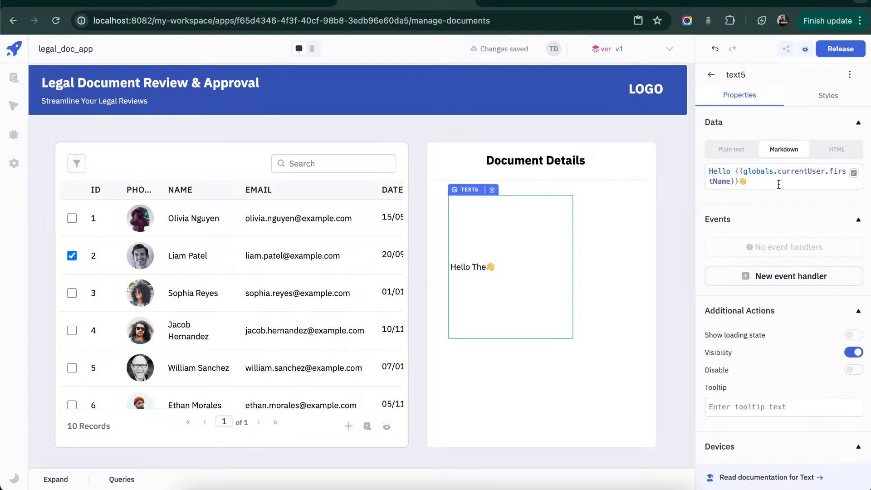
{"action": "triple_click", "coordinate": [778, 185]}
{"action": "type", "text": "**Name** :  **Email** :  **Document** :  **Status** :  **Submitted at** :"}
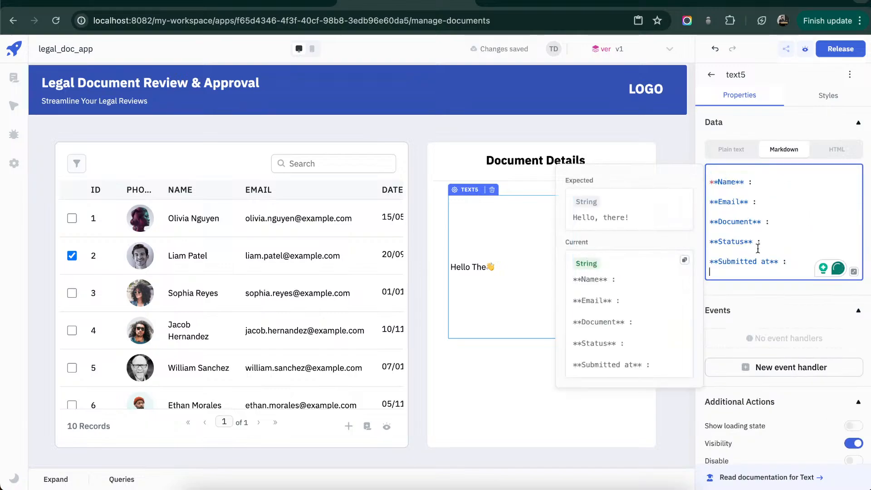
{"action": "left_click", "coordinate": [528, 301]}
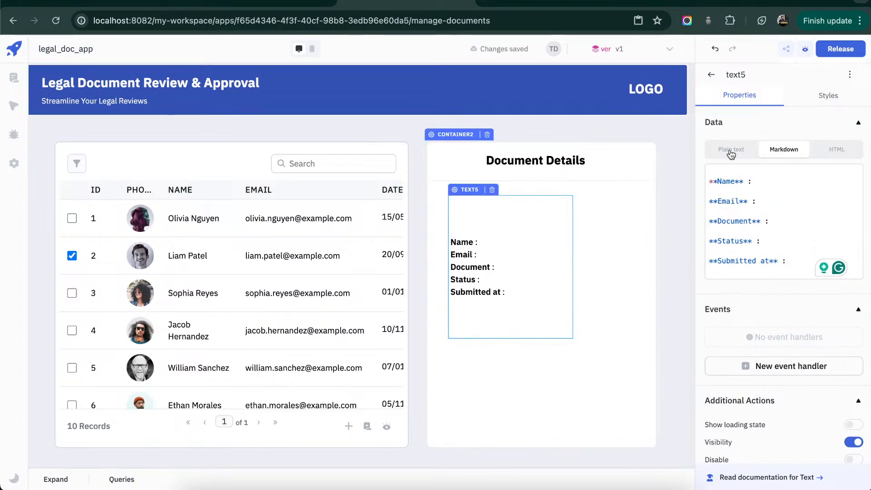
- Set the details text's line height to 3 and its size to 15 px
{"action": "left_click", "coordinate": [842, 98]}
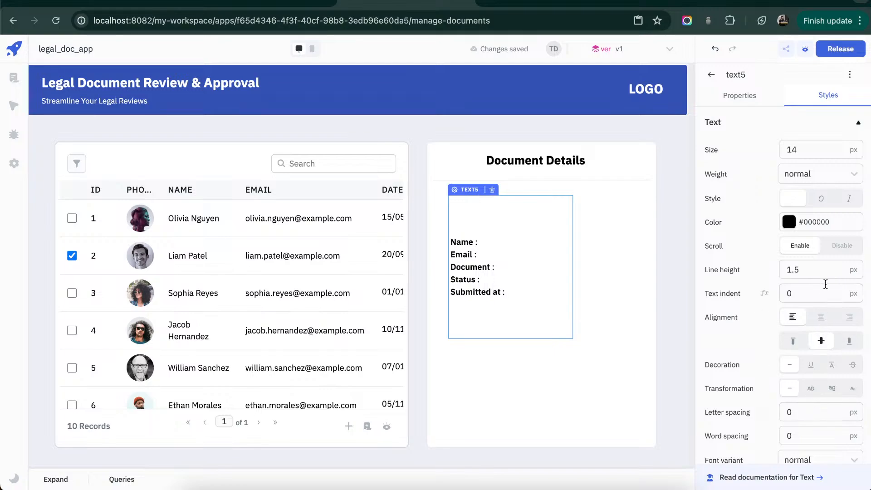
{"action": "double_click", "coordinate": [825, 274]}
{"action": "type", "text": "3"}
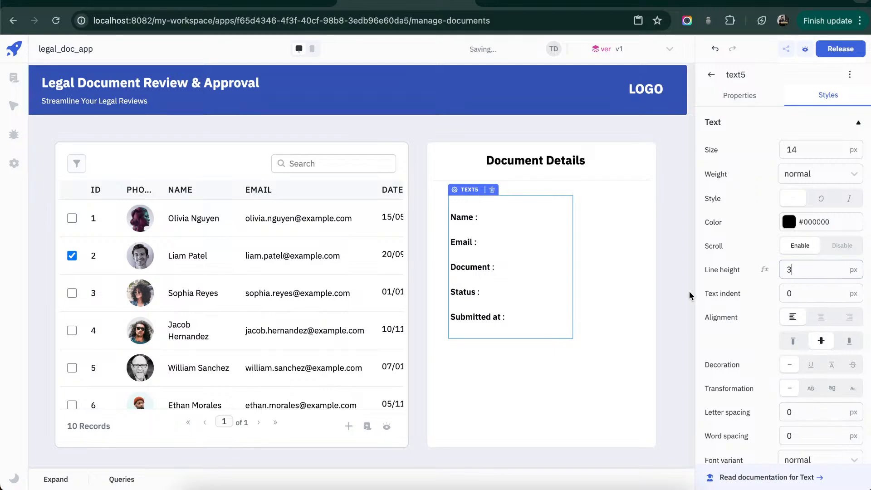
{"action": "left_click", "coordinate": [642, 288]}
{"action": "left_click", "coordinate": [500, 243]}
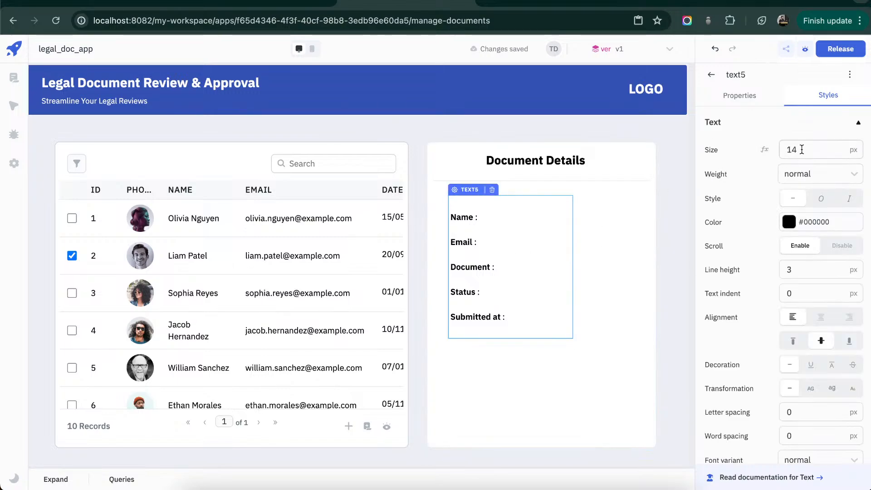
{"action": "key", "text": "BackSpace"}
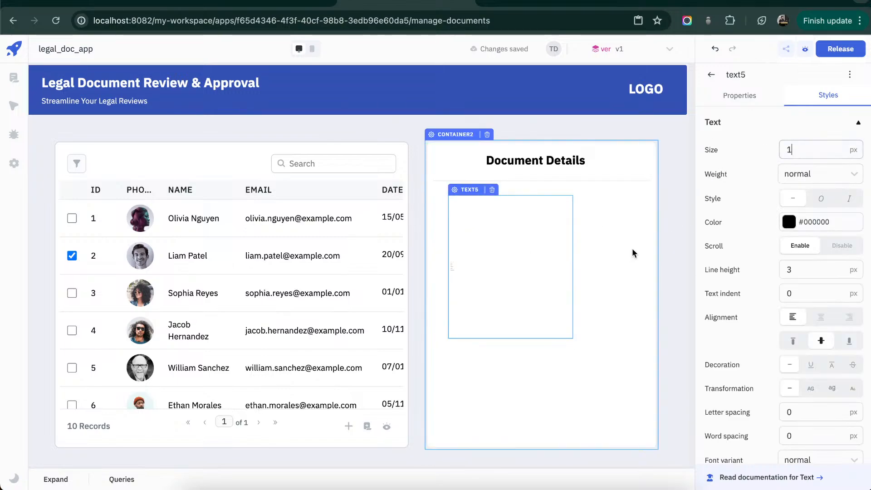
{"action": "type", "text": "5"}
{"action": "left_click", "coordinate": [619, 255]}
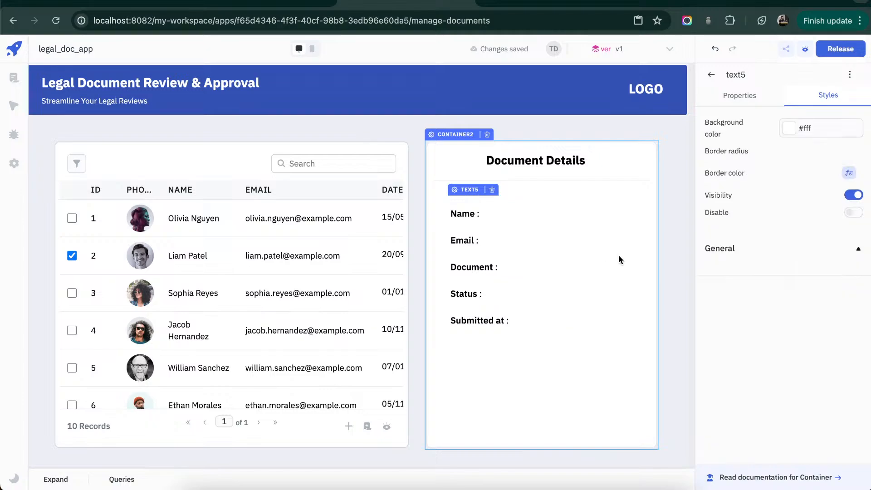
- Move the details text slightly up toward the divider and enlarge it to span most of the container's width
{"action": "left_click", "coordinate": [552, 276]}
{"action": "left_click_drag", "start_coordinate": [552, 276], "coordinate": [552, 270]}
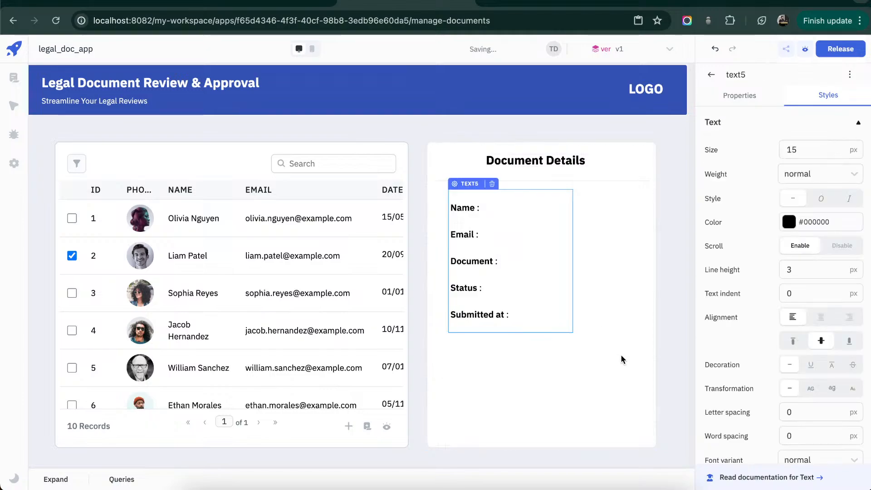
{"action": "left_click_drag", "start_coordinate": [576, 334], "coordinate": [644, 356]}
{"action": "left_click", "coordinate": [609, 383]}
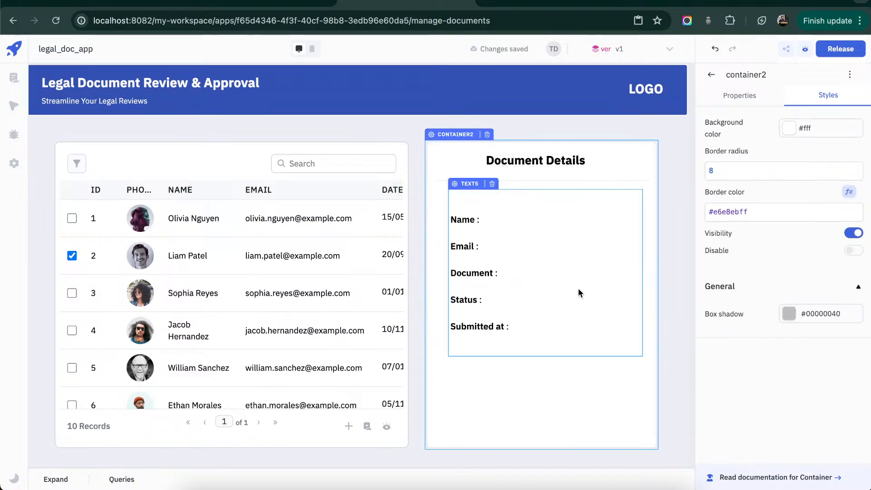
- Add a button below the details text and widen it to span most of the container
{"action": "left_click", "coordinate": [712, 74]}
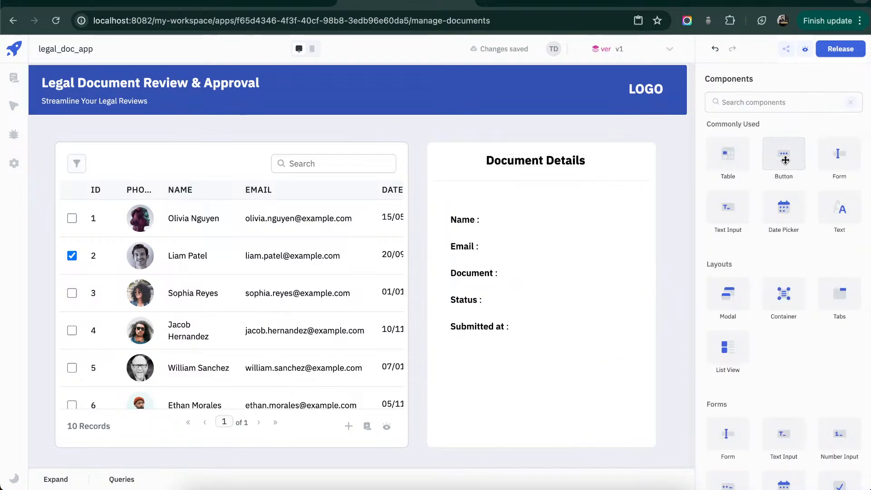
{"action": "left_click_drag", "start_coordinate": [786, 158], "coordinate": [468, 371]}
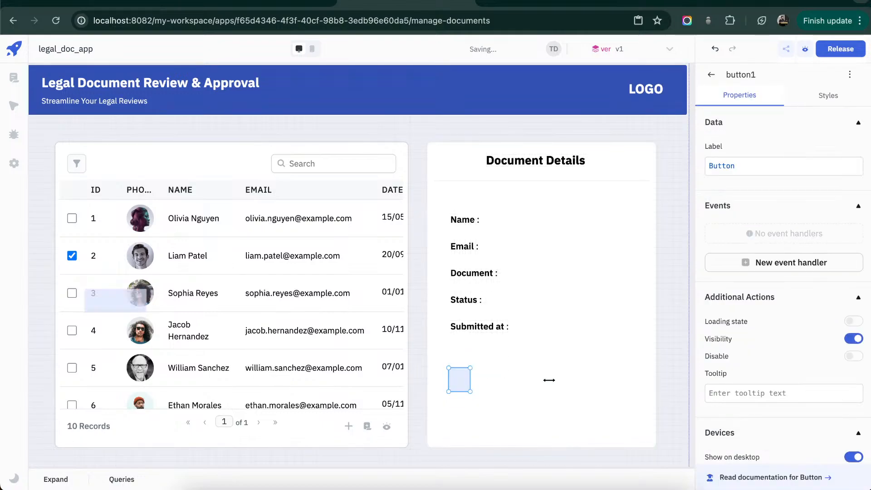
{"action": "left_click_drag", "start_coordinate": [549, 380], "coordinate": [632, 379]}
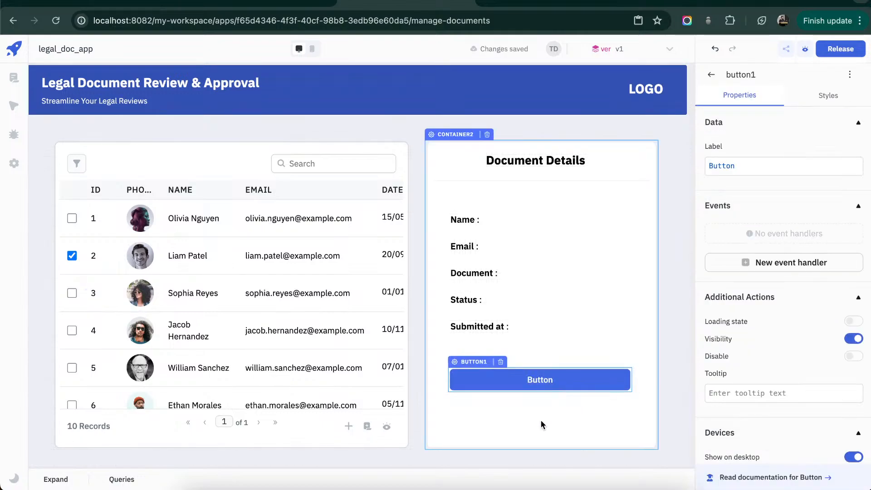
- Duplicate the wide button directly below itself and shrink the copy to about half its width
{"action": "key", "text": "ctrl+c"}
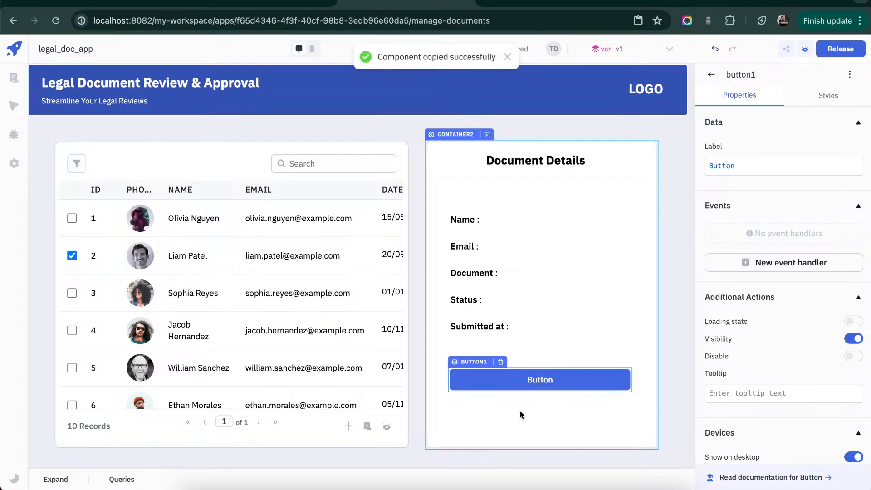
{"action": "key", "text": "ctrl+v"}
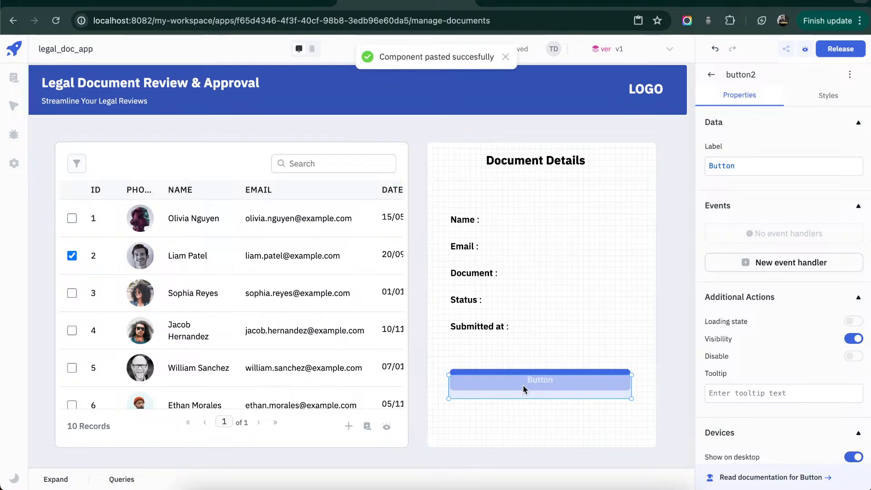
{"action": "left_click_drag", "start_coordinate": [630, 411], "coordinate": [539, 417]}
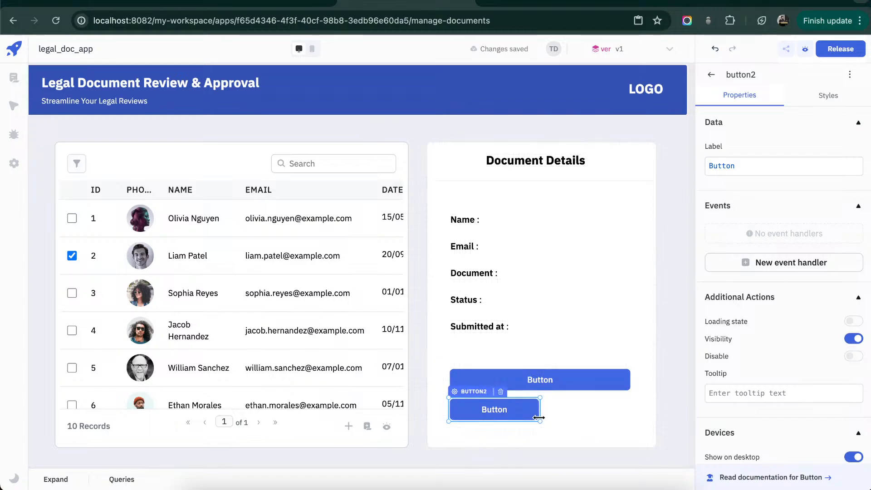
- Duplicate the half-width button beside itself and adjust both so they sit side by side within the wide button's width
{"action": "key", "text": "ctrl+c"}
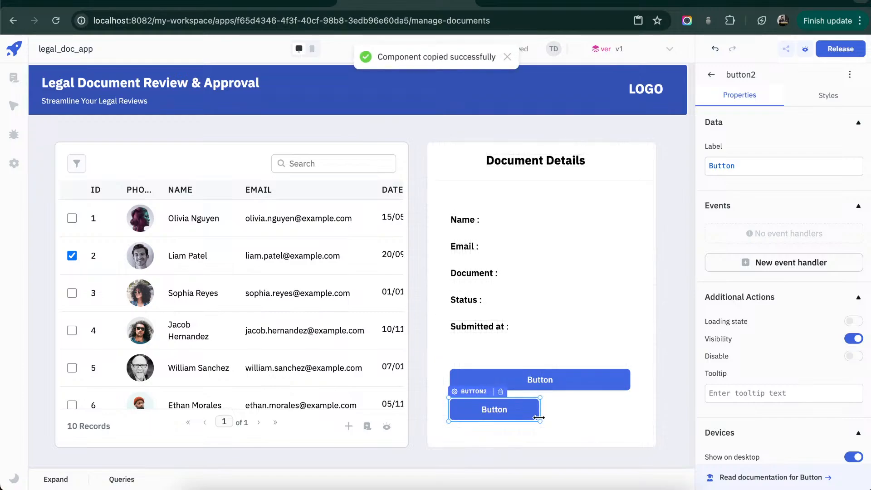
{"action": "key", "text": "ctrl+v"}
{"action": "left_click_drag", "start_coordinate": [509, 410], "coordinate": [604, 406]}
{"action": "left_click_drag", "start_coordinate": [538, 411], "coordinate": [535, 411]}
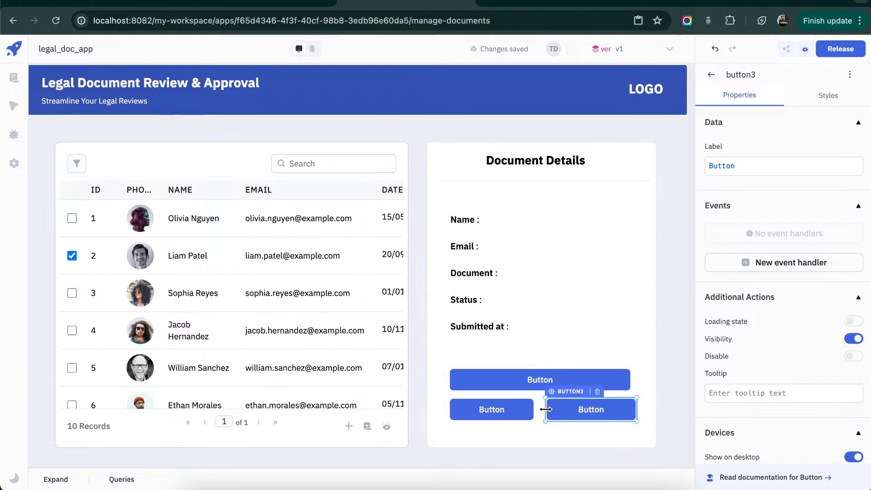
{"action": "left_click_drag", "start_coordinate": [589, 407], "coordinate": [583, 407]}
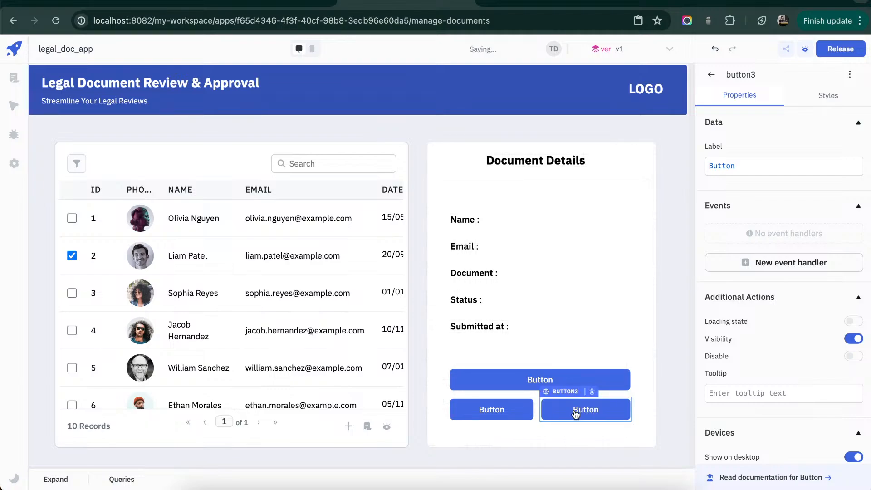
{"action": "left_click", "coordinate": [546, 436]}
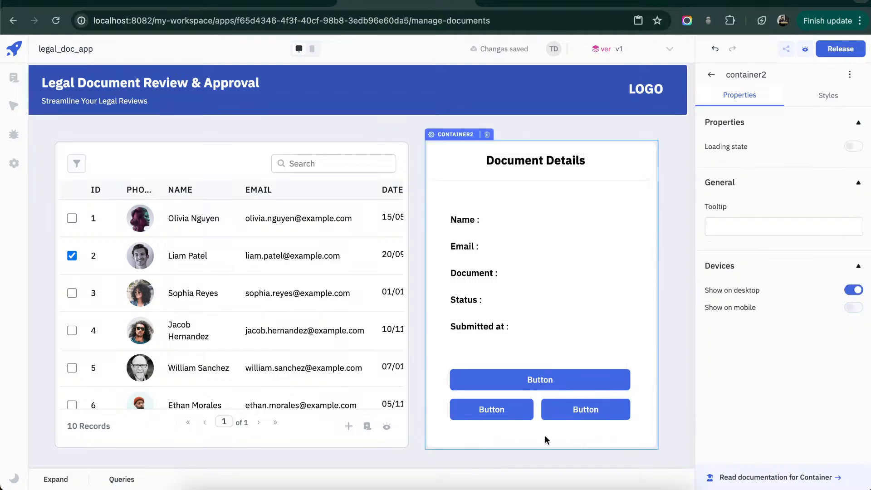
- Label the wide button "View Document"
{"action": "left_click", "coordinate": [569, 383]}
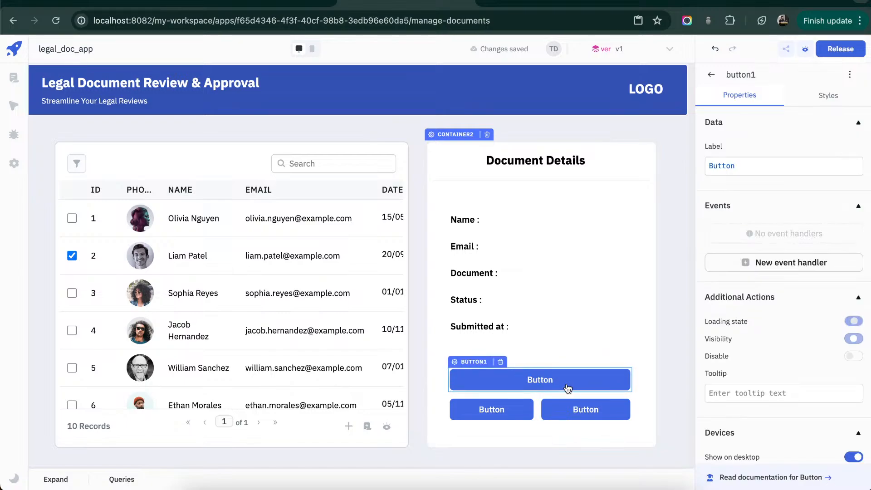
{"action": "left_click", "coordinate": [796, 168]}
{"action": "key", "text": "ctrl+a"}
{"action": "type", "text": "V"}
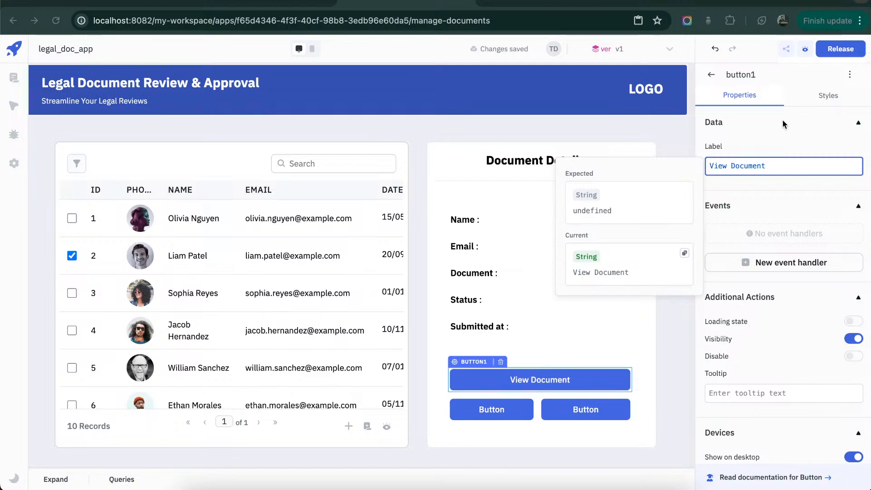
- Set the "View Document" button's background color to white (#ffffffff)
{"action": "left_click", "coordinate": [828, 96]}
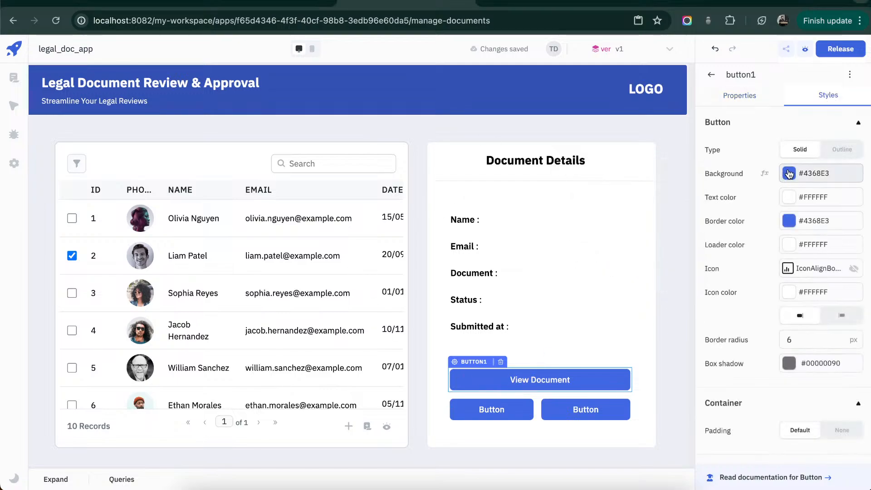
{"action": "left_click", "coordinate": [790, 174]}
{"action": "left_click", "coordinate": [740, 255]}
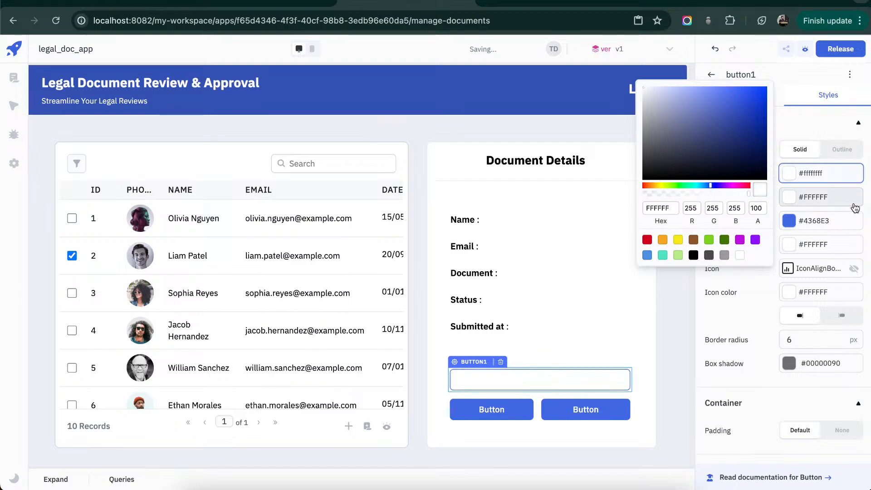
- Set the "View Document" button's text color to #889096ff
{"action": "left_click", "coordinate": [869, 213]}
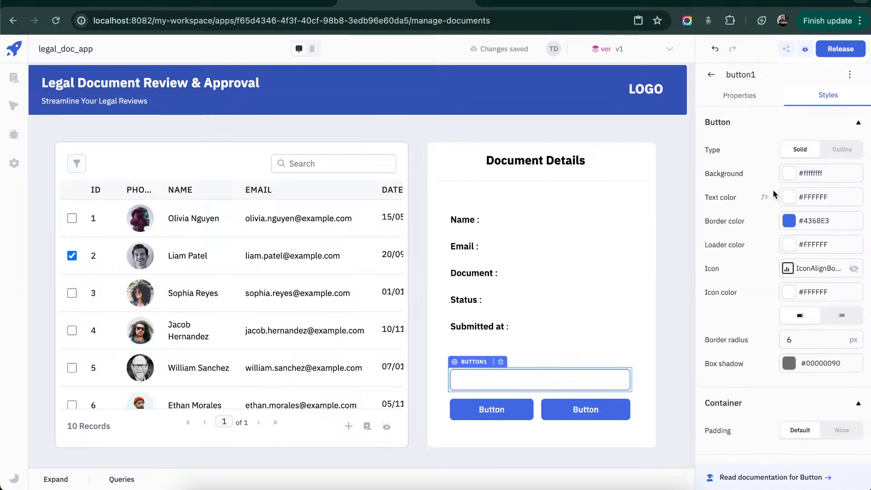
{"action": "left_click", "coordinate": [770, 198]}
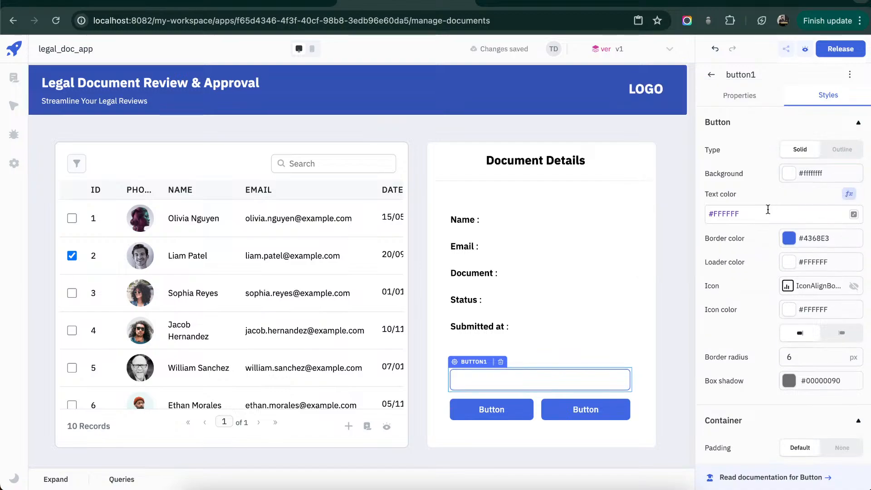
{"action": "left_click", "coordinate": [768, 210]}
{"action": "key", "text": "super+a"}
{"action": "key", "text": "super+v"}
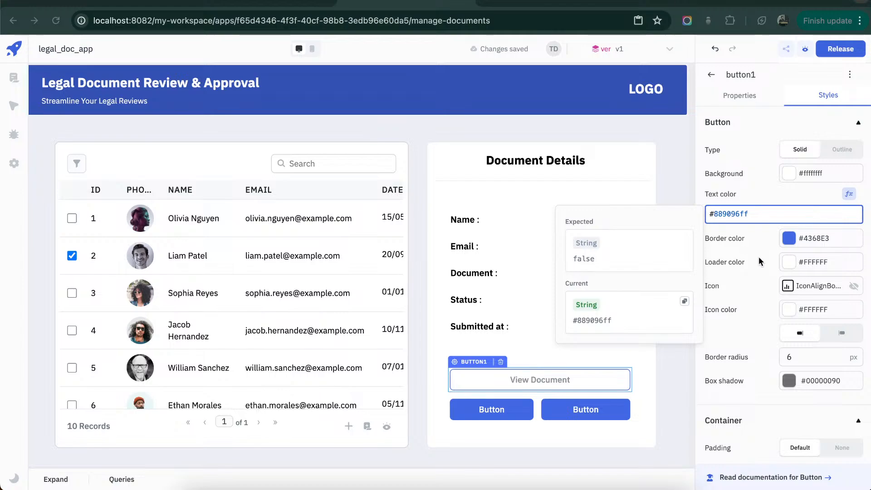
- Change the "View Document" button's border color to a light grey
{"action": "left_click", "coordinate": [770, 239]}
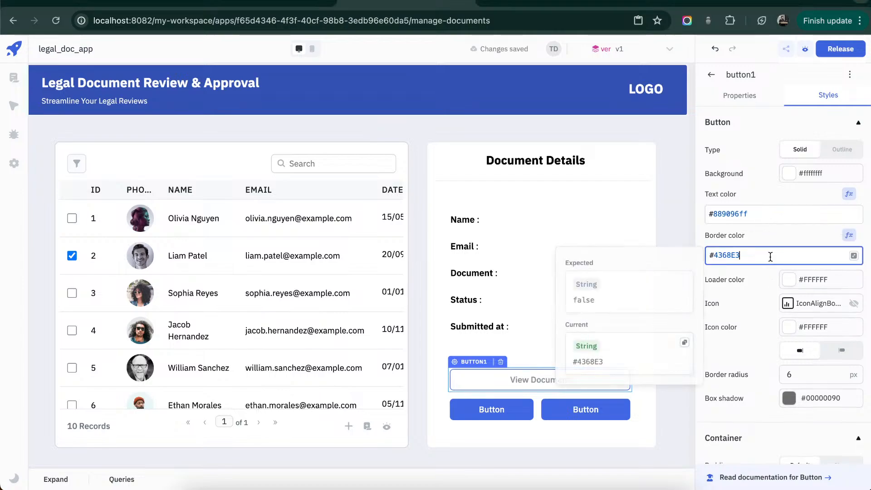
{"action": "key", "text": "ctrl+a"}
{"action": "key", "text": "ctrl+v"}
{"action": "left_click", "coordinate": [629, 222]}
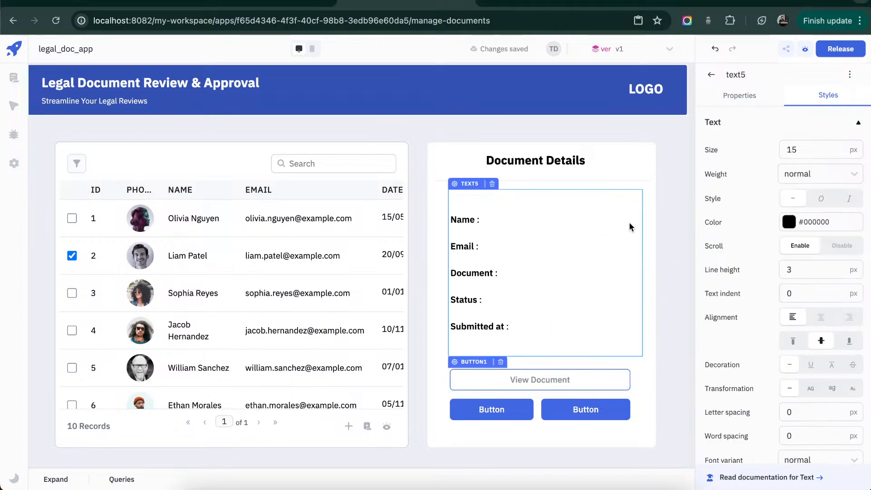
{"action": "left_click", "coordinate": [659, 329]}
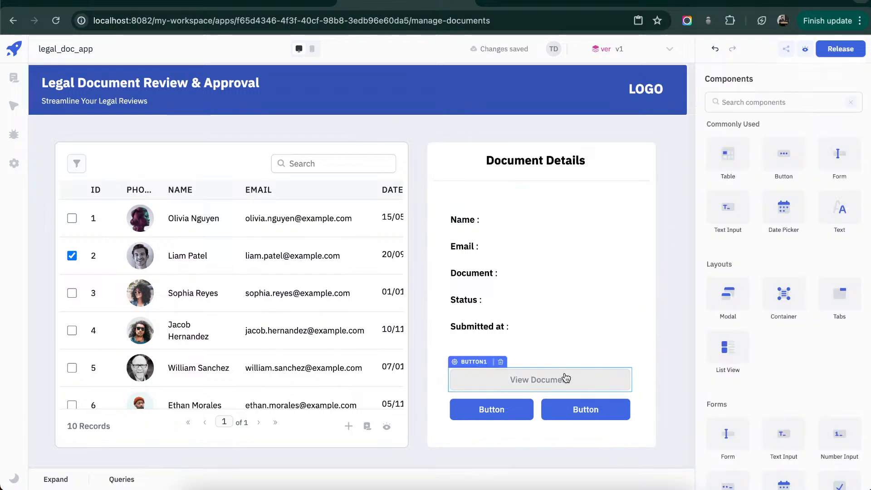
- Label the first half-width button below "View Document" as "Approve"
{"action": "left_click", "coordinate": [512, 407]}
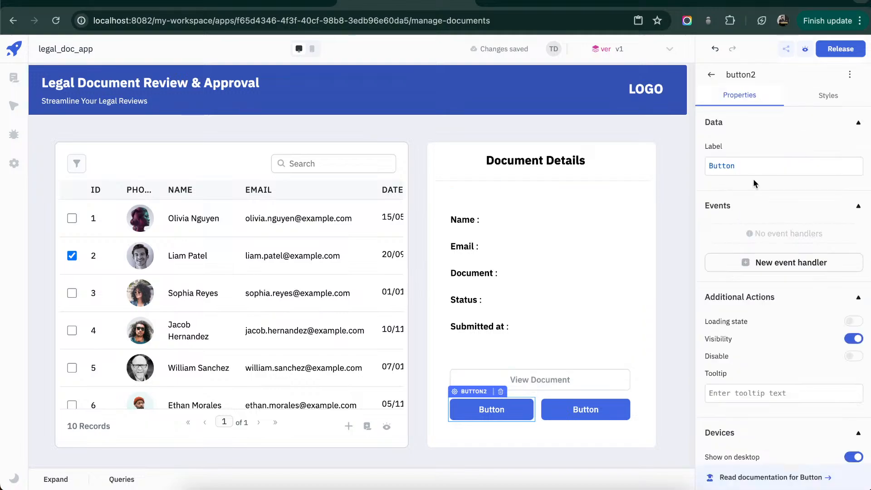
{"action": "double_click", "coordinate": [755, 174]}
{"action": "type", "text": "Appro"}
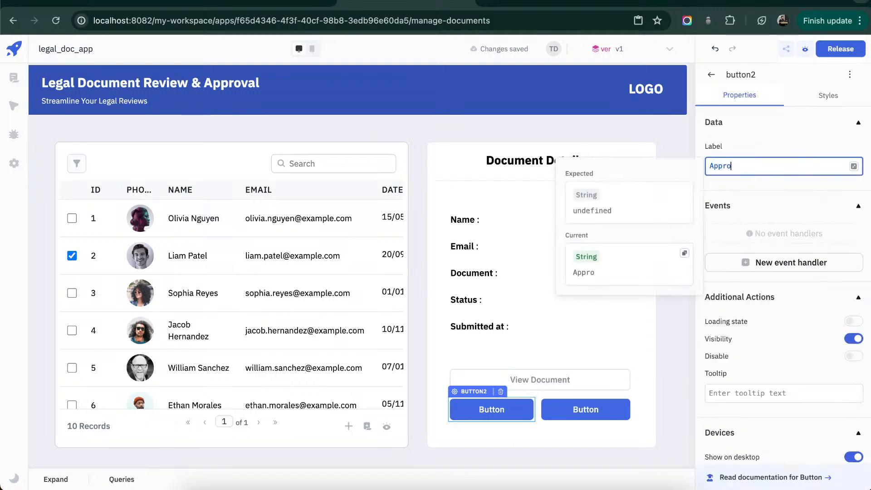
{"action": "type", "text": "ce"}
{"action": "key", "text": "BackSpace"}
{"action": "key", "text": "BackSpace"}
{"action": "type", "text": "ve"}
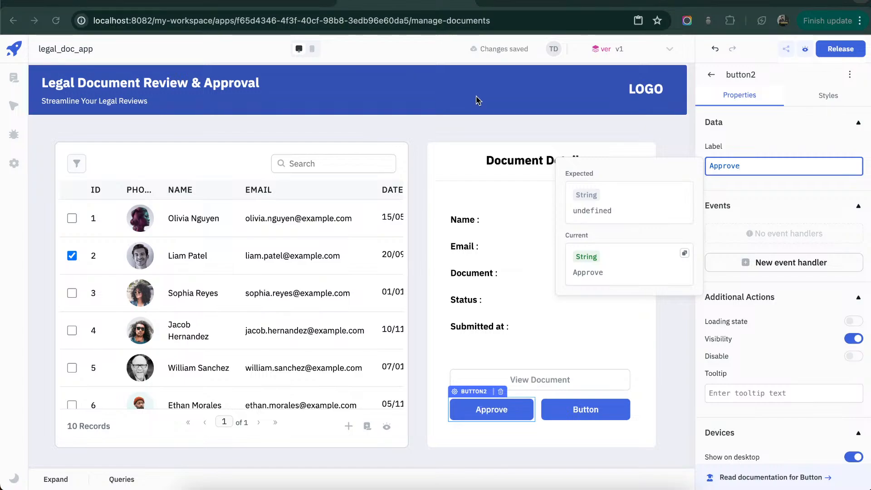
{"action": "left_click", "coordinate": [519, 411]}
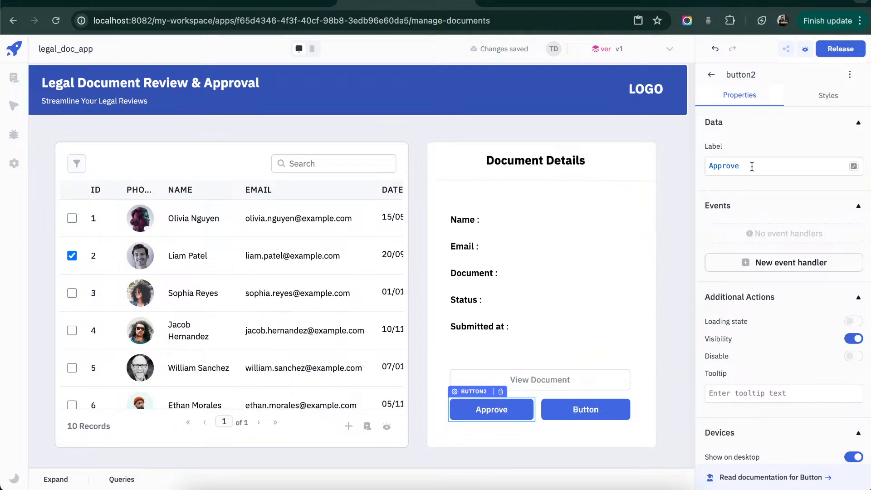
- Set the "Approve" button's background color to white (#ffffffff)
{"action": "left_click", "coordinate": [822, 97]}
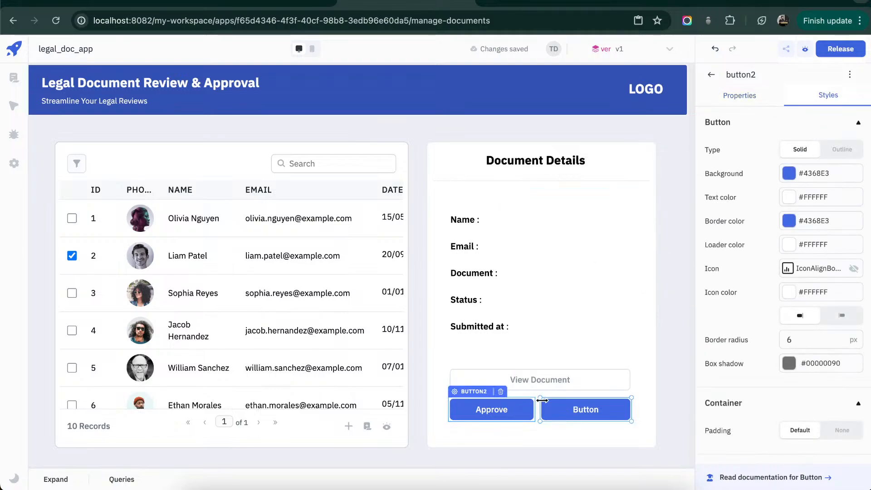
{"action": "left_click", "coordinate": [766, 173]}
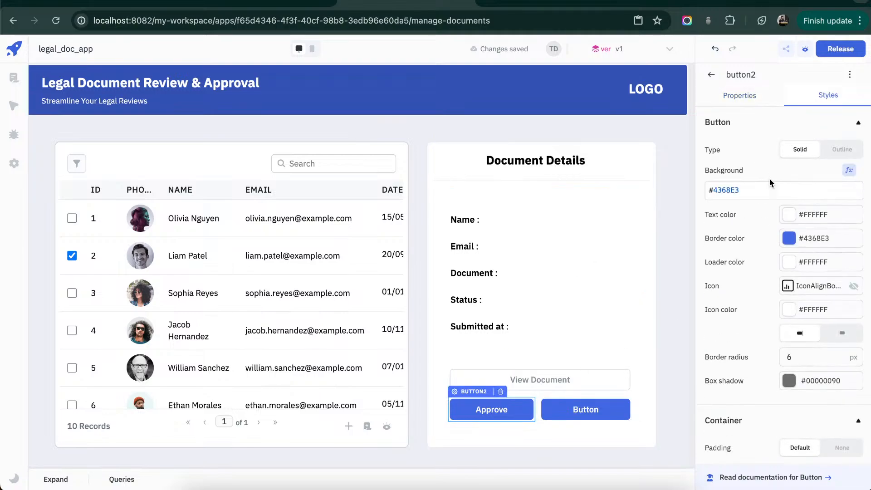
{"action": "left_click", "coordinate": [848, 171]}
{"action": "left_click", "coordinate": [792, 175]}
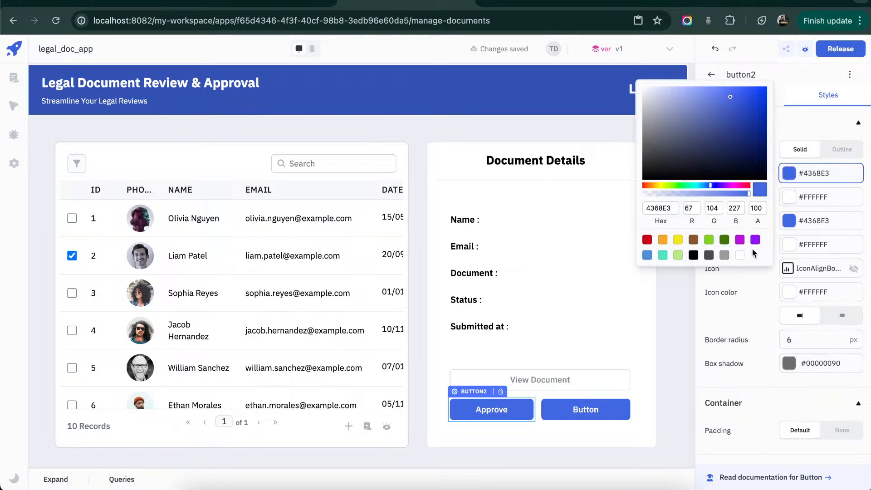
{"action": "left_click", "coordinate": [739, 255]}
{"action": "left_click", "coordinate": [748, 279]}
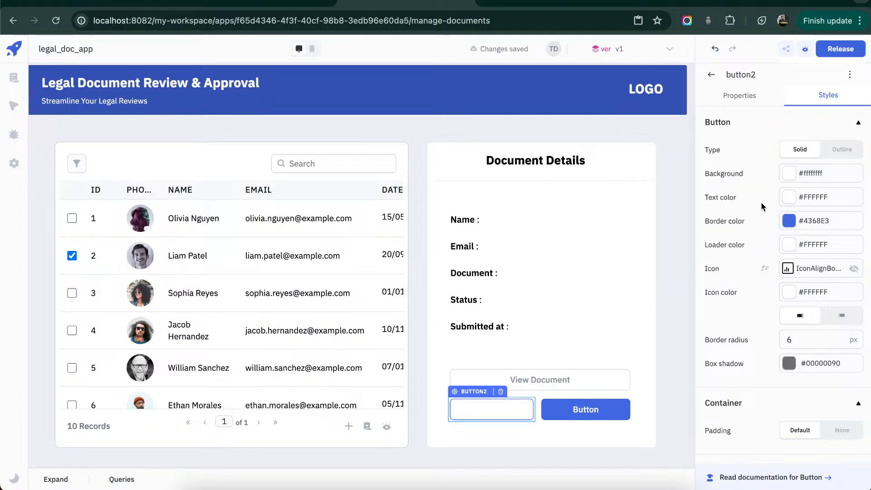
- Set the "Approve" button's text color and border color to #5aae05ff
{"action": "left_click", "coordinate": [765, 197]}
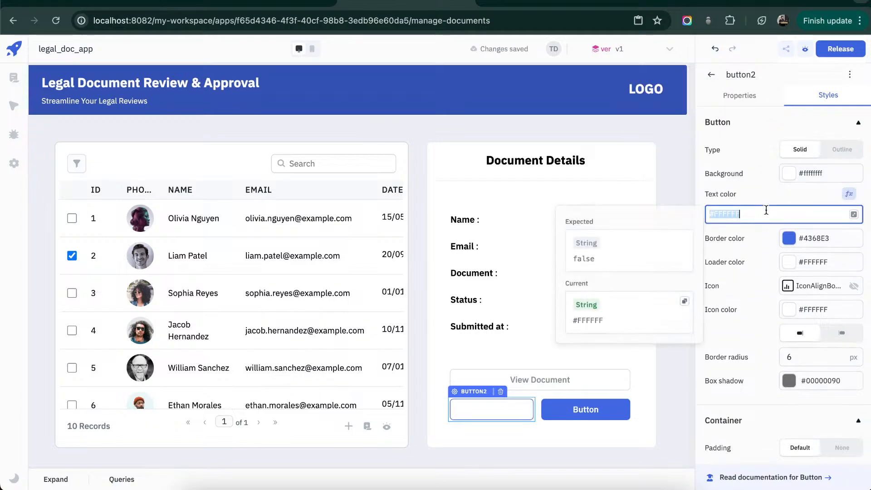
{"action": "key", "text": "ctrl+v"}
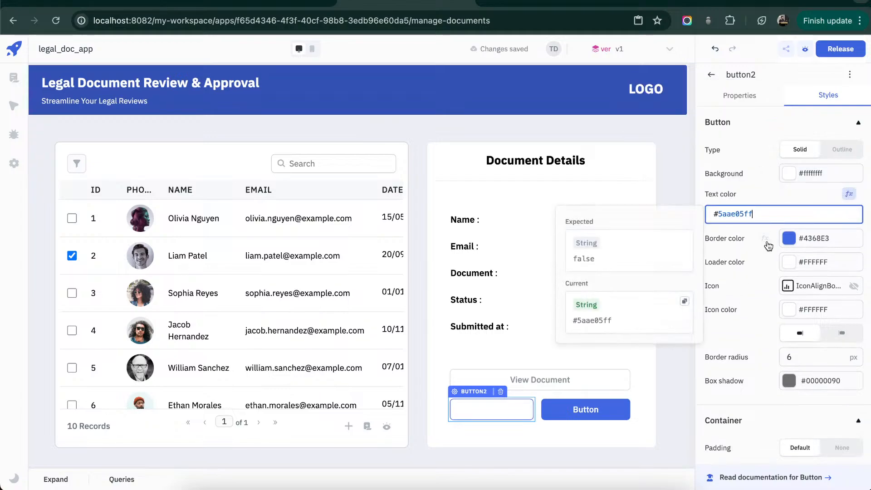
{"action": "left_click", "coordinate": [768, 245]}
{"action": "left_click", "coordinate": [765, 239]}
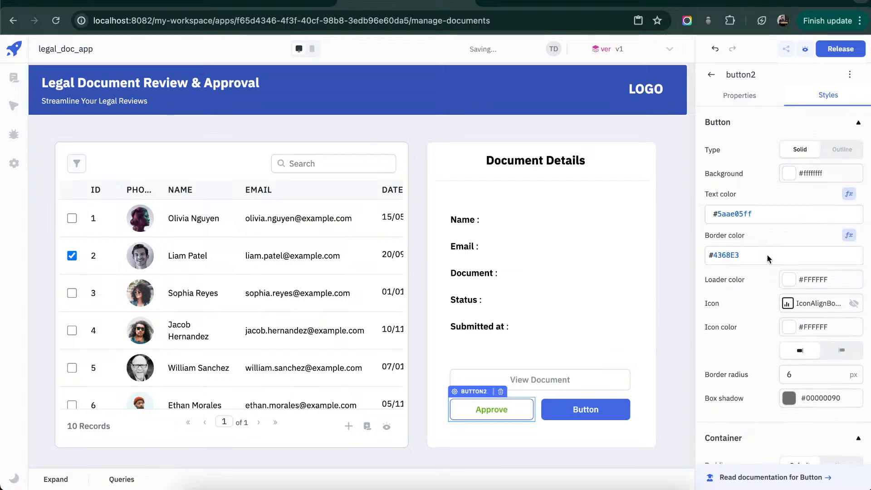
{"action": "triple_click", "coordinate": [767, 255]}
{"action": "key", "text": "ctrl+v"}
{"action": "left_click", "coordinate": [779, 241]}
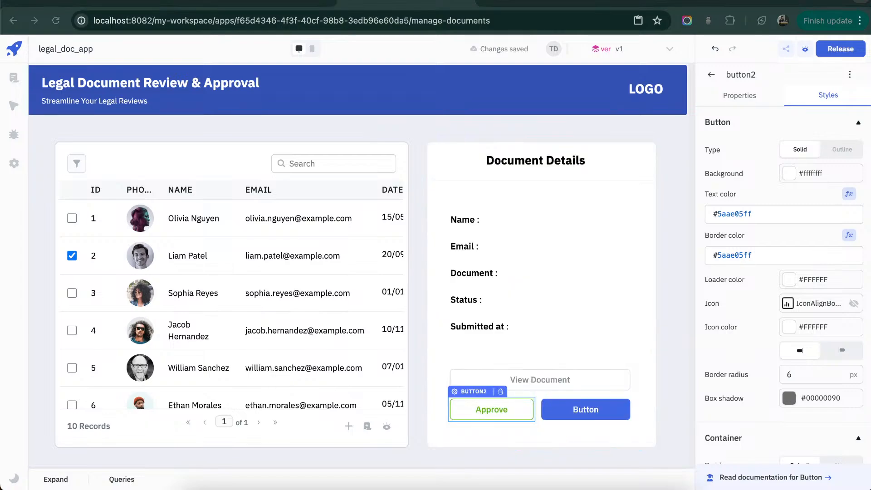
- Set the background color of the button beside "Approve" to white (#ffffffff)
{"action": "left_click", "coordinate": [568, 410]}
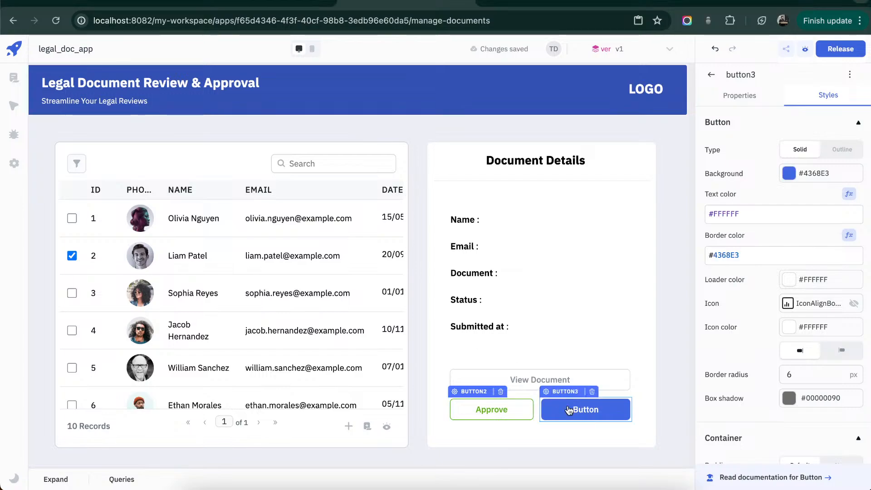
{"action": "left_click", "coordinate": [791, 214]}
{"action": "key", "text": "ctrl+a"}
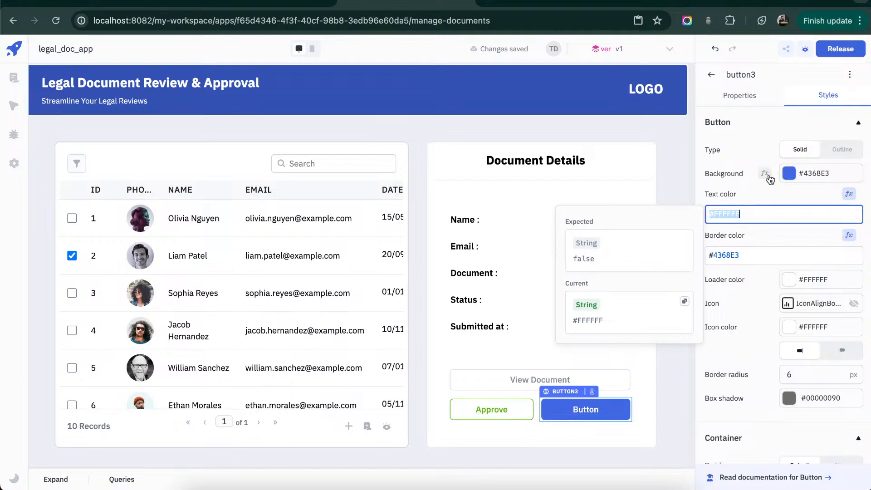
{"action": "left_click", "coordinate": [767, 174]}
{"action": "left_click", "coordinate": [849, 171]}
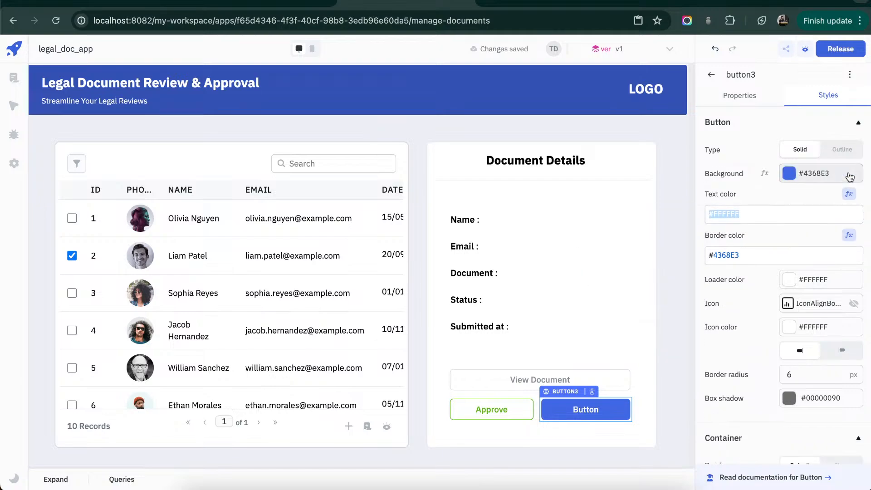
{"action": "left_click", "coordinate": [790, 175]}
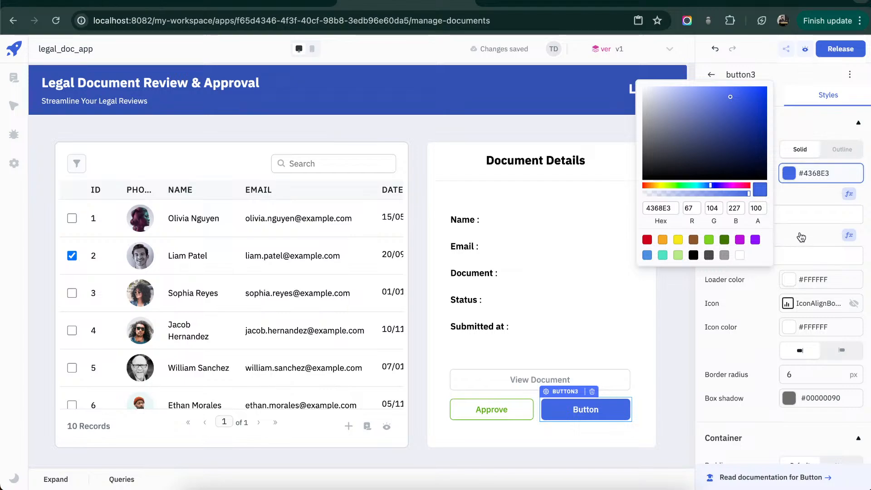
{"action": "left_click", "coordinate": [740, 255]}
{"action": "double_click", "coordinate": [796, 226]}
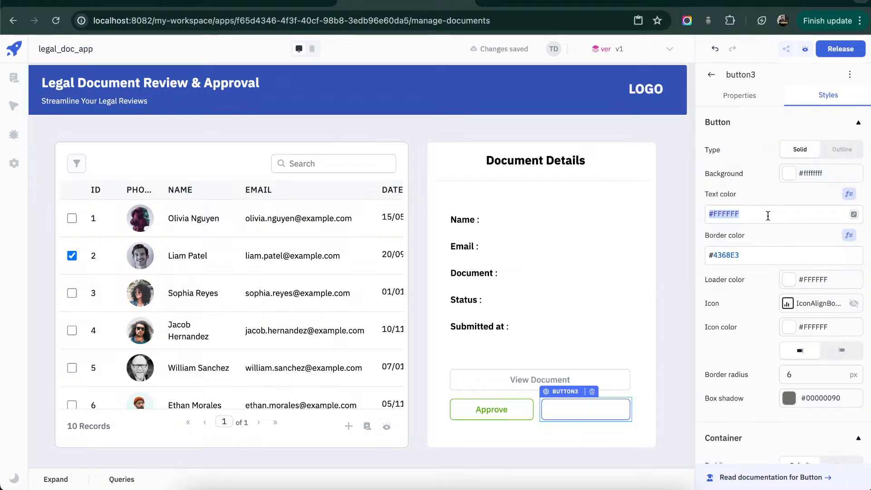
- Set the border color and text color of the button beside "Approve" to #d0021bff
{"action": "left_click", "coordinate": [754, 253]}
{"action": "key", "text": "ctrl+a"}
{"action": "type", "text": "#d0021bff"}
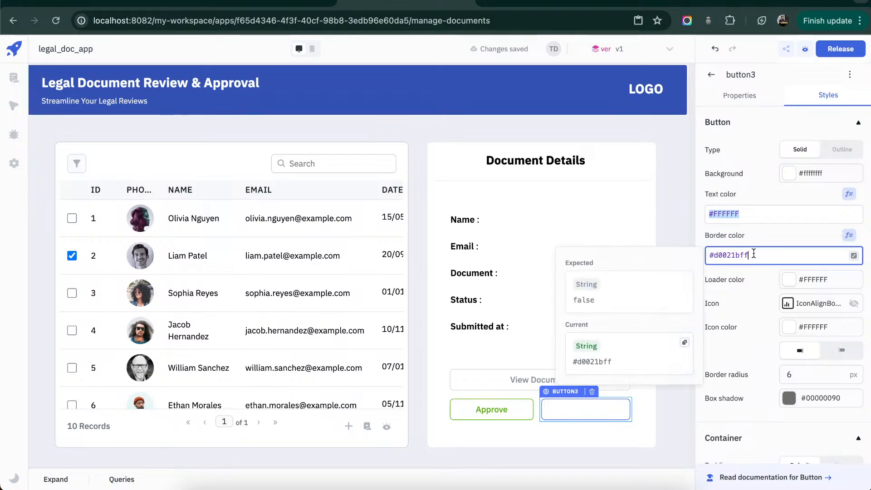
{"action": "left_click", "coordinate": [762, 214]}
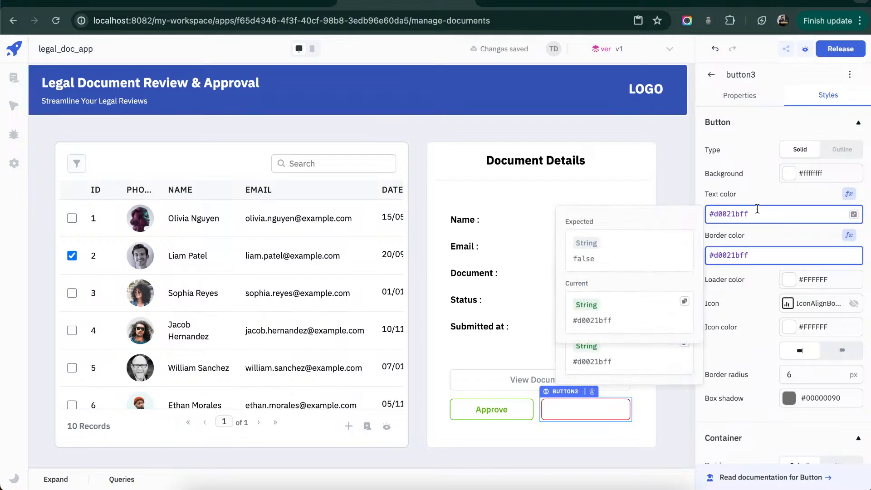
{"action": "left_click", "coordinate": [649, 431]}
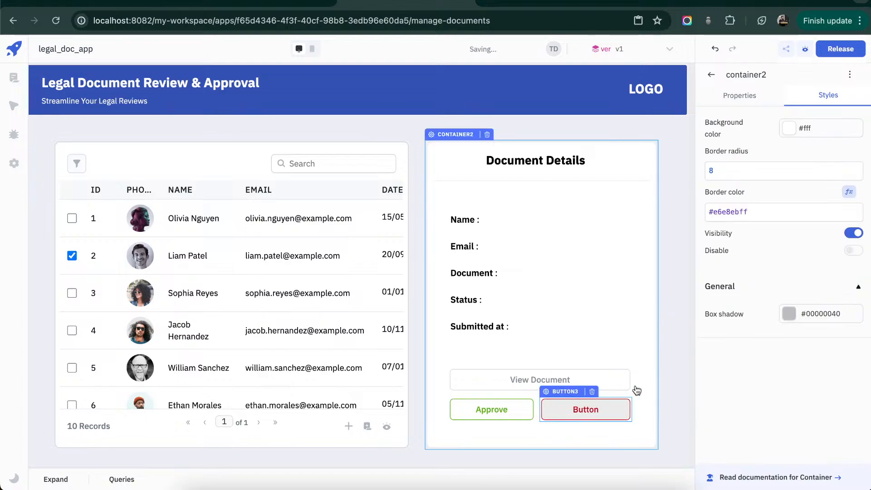
- Label the red-outlined button beside "Approve" as "Reject"
{"action": "left_click", "coordinate": [620, 414]}
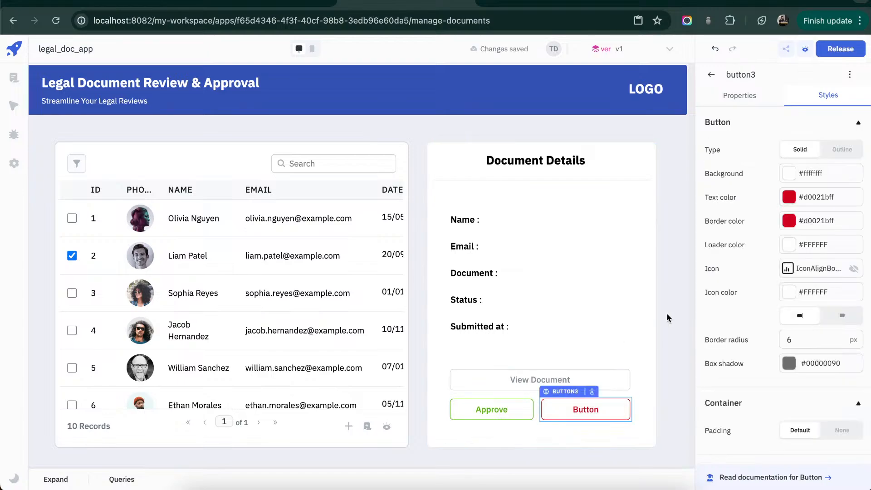
{"action": "left_click", "coordinate": [762, 99]}
{"action": "key", "text": "super+a"}
{"action": "left_click", "coordinate": [761, 159]}
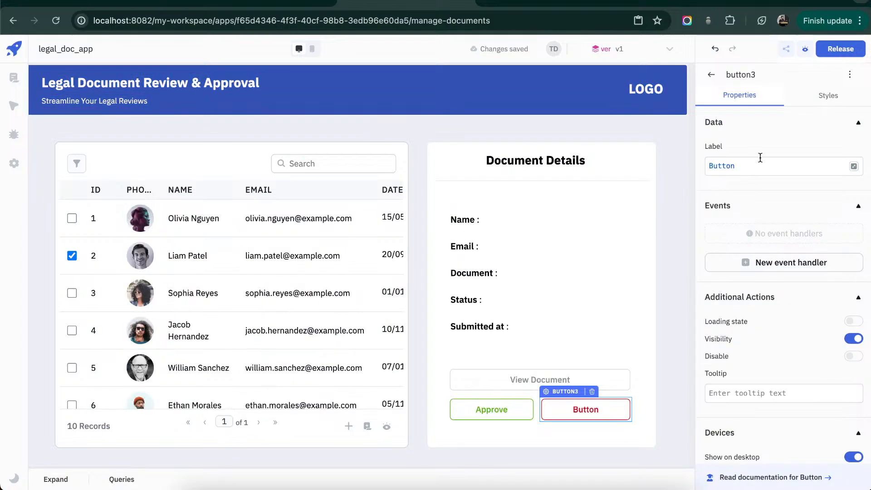
{"action": "key", "text": "super+a"}
{"action": "type", "text": "Rehe"}
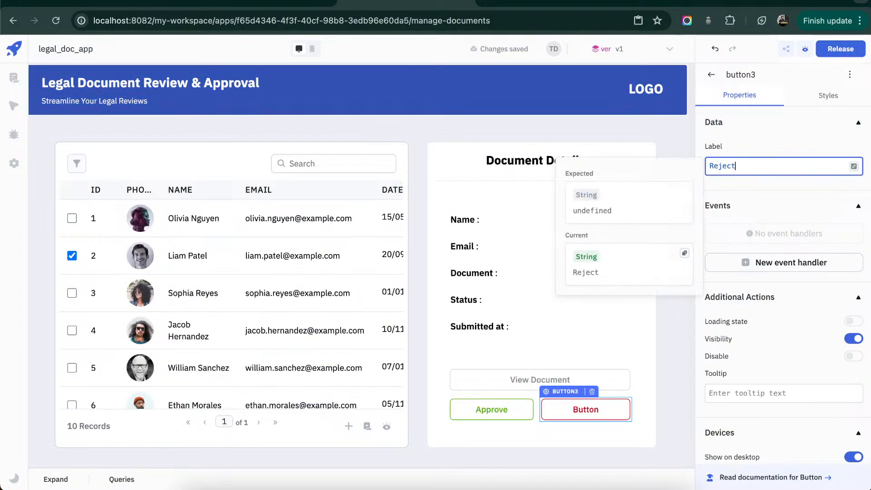
{"action": "left_click", "coordinate": [639, 329]}
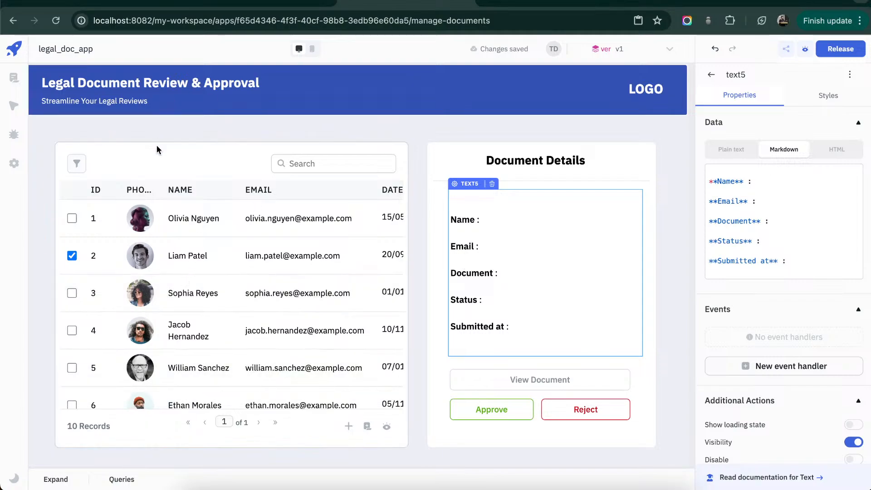
- Create a new ToolJet Database query and name it getDocData
{"action": "left_click", "coordinate": [63, 484]}
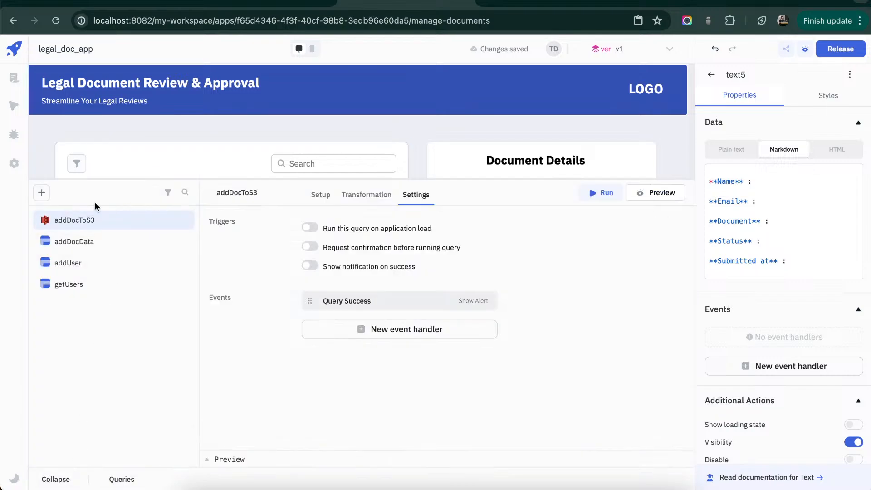
{"action": "left_click", "coordinate": [41, 192]}
{"action": "left_click", "coordinate": [90, 162]}
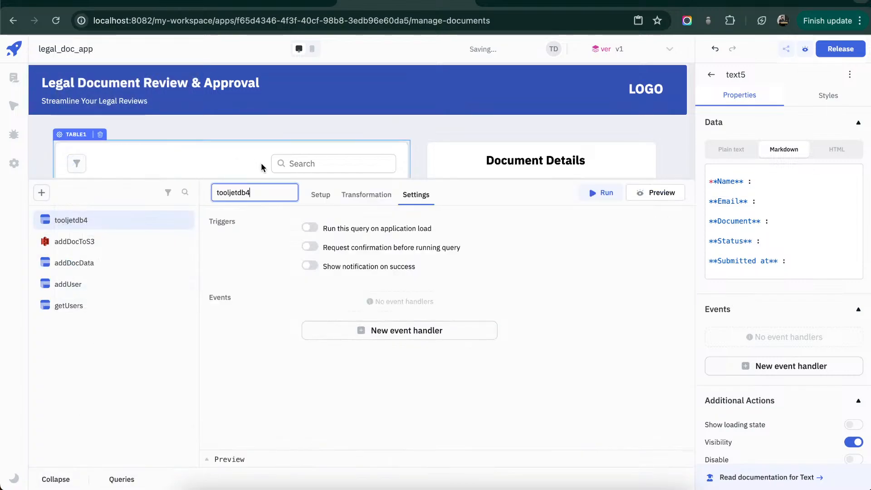
{"action": "type", "text": "getDocData"}
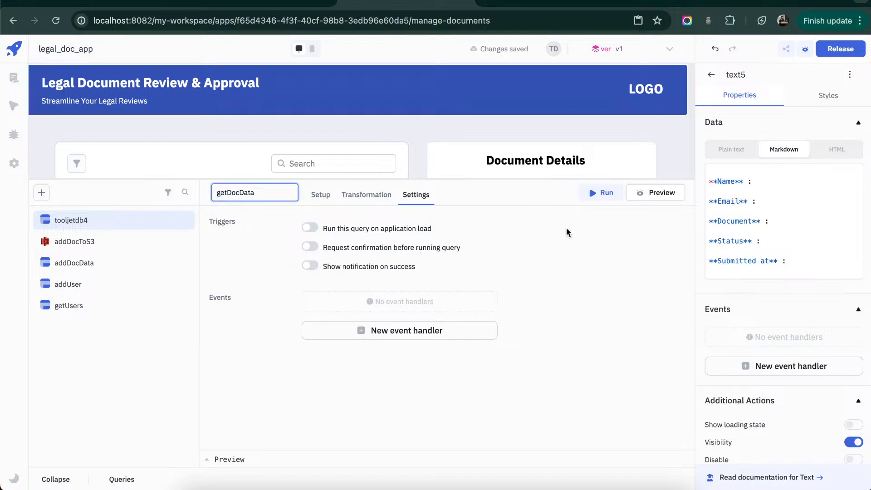
{"action": "key", "text": "Return"}
- Configure getDocData to join the documents table with the users table, matching user_id to id
{"action": "left_click", "coordinate": [325, 198]}
{"action": "left_click", "coordinate": [378, 249]}
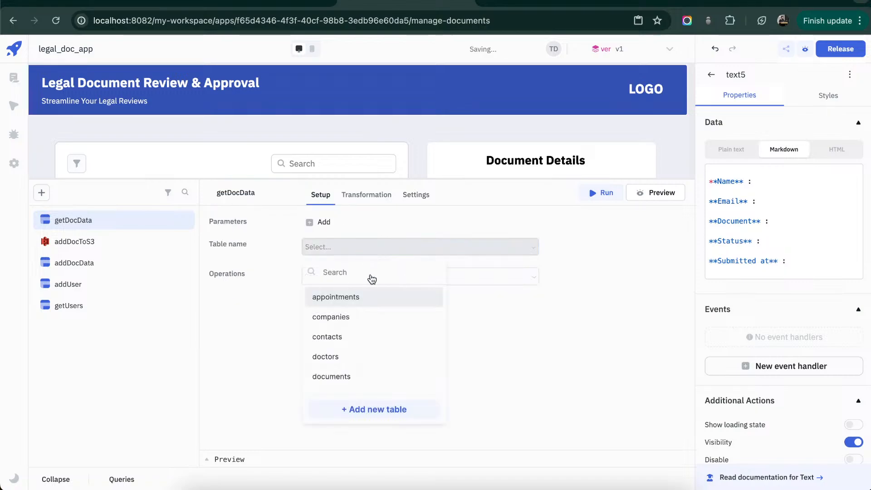
{"action": "left_click", "coordinate": [350, 374]}
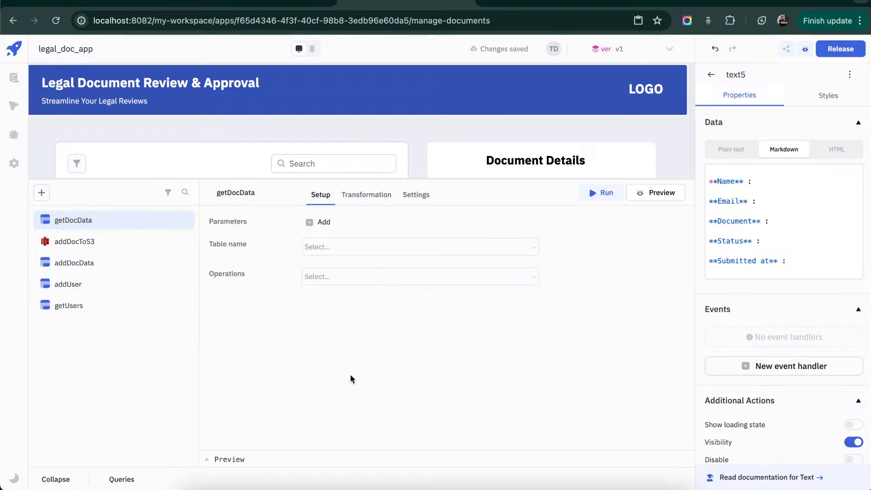
{"action": "left_click", "coordinate": [396, 249]}
{"action": "left_click", "coordinate": [493, 324]}
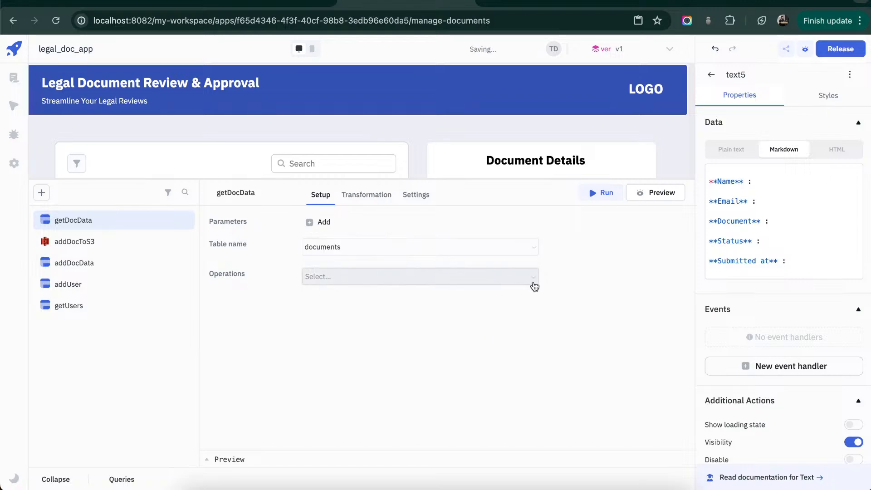
{"action": "left_click", "coordinate": [529, 278]}
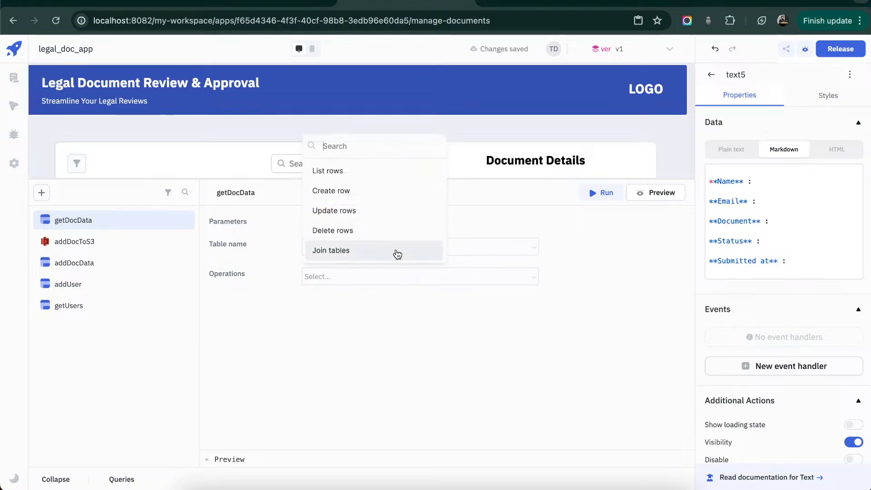
{"action": "left_click", "coordinate": [424, 257]}
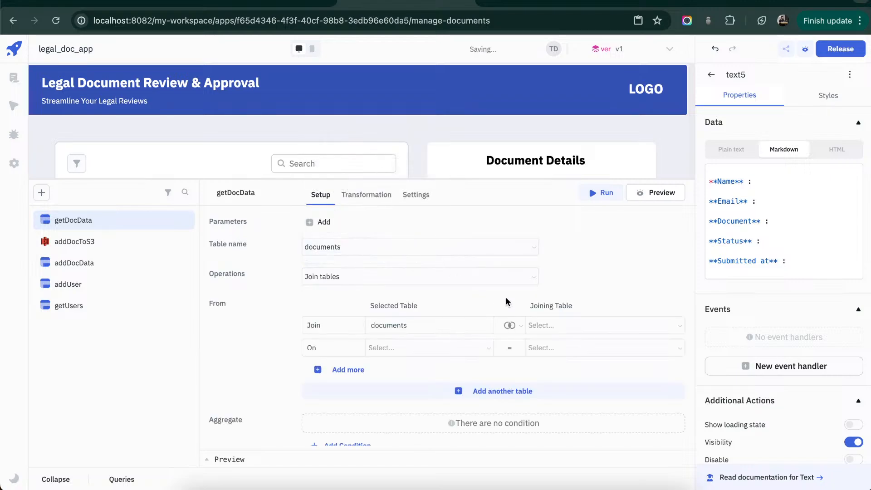
{"action": "left_click", "coordinate": [592, 325]}
{"action": "left_click", "coordinate": [616, 193]}
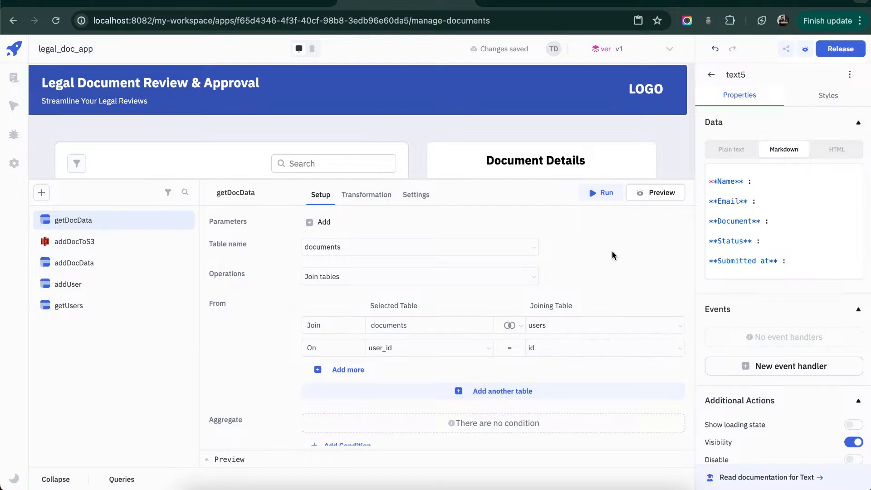
- Exclude the id column from the users columns that getDocData selects, keeping name and email
{"action": "scroll", "coordinate": [612, 251], "scroll_direction": "down", "scroll_amount": 6}
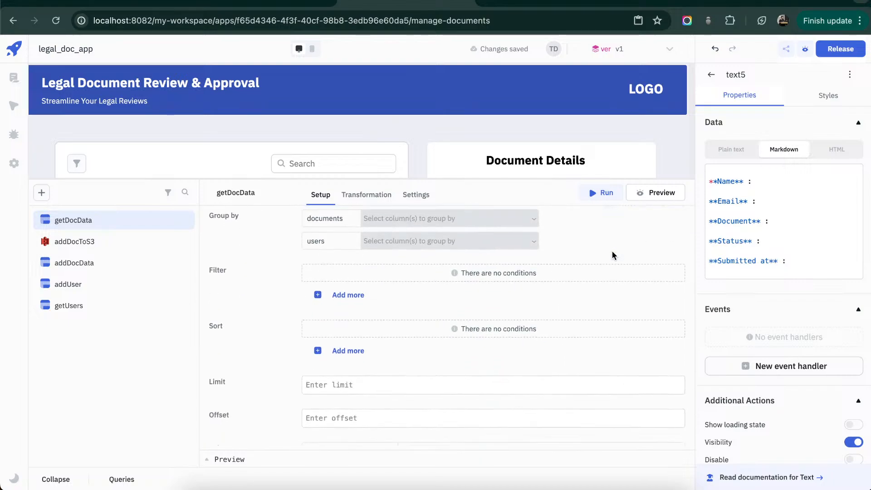
{"action": "scroll", "coordinate": [612, 252], "scroll_direction": "down", "scroll_amount": 2}
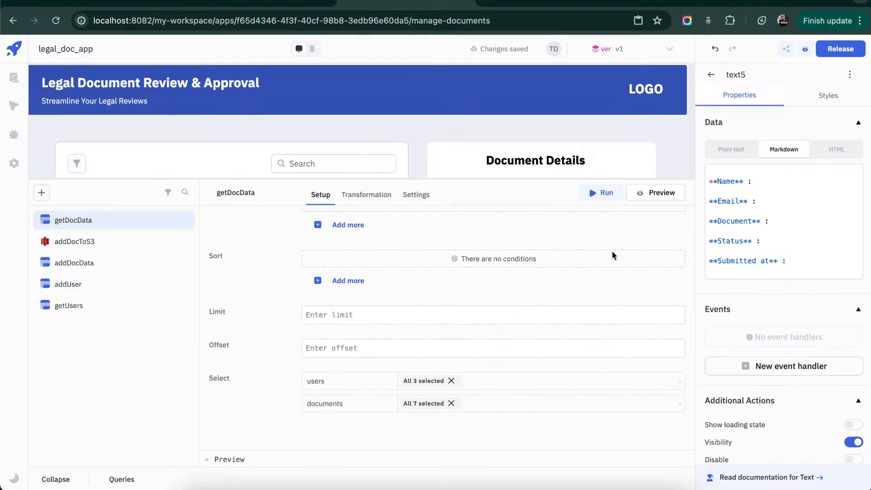
{"action": "left_click", "coordinate": [427, 384]}
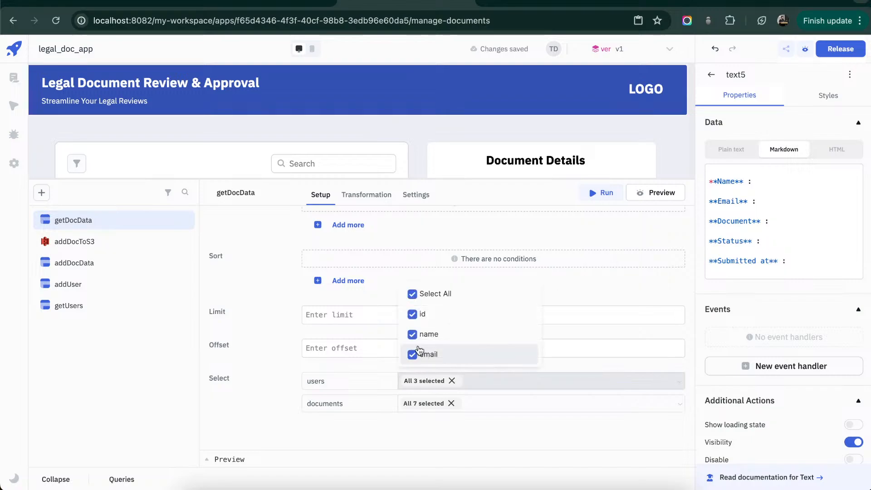
{"action": "left_click", "coordinate": [417, 315]}
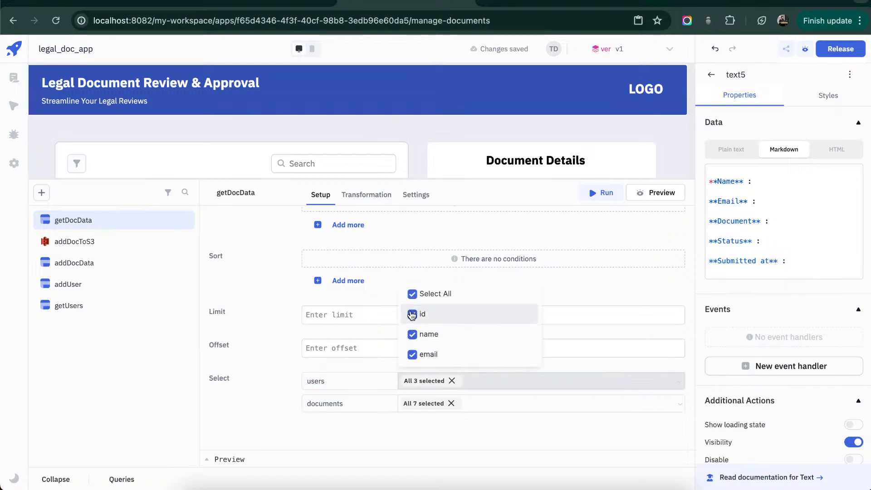
- Limit the selected documents columns to id, title, status and submitted_at, and run the query
{"action": "left_click", "coordinate": [424, 402]}
{"action": "scroll", "coordinate": [424, 358], "scroll_direction": "down", "scroll_amount": 3}
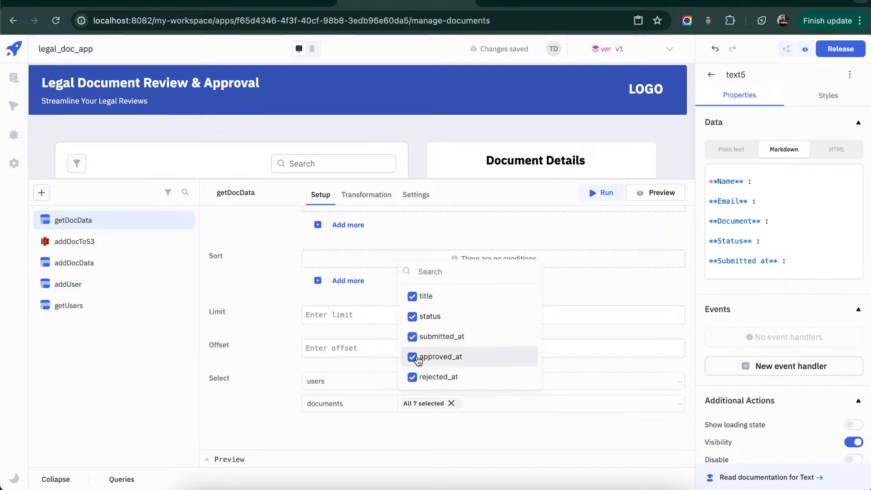
{"action": "left_click", "coordinate": [417, 359]}
{"action": "left_click", "coordinate": [413, 357]}
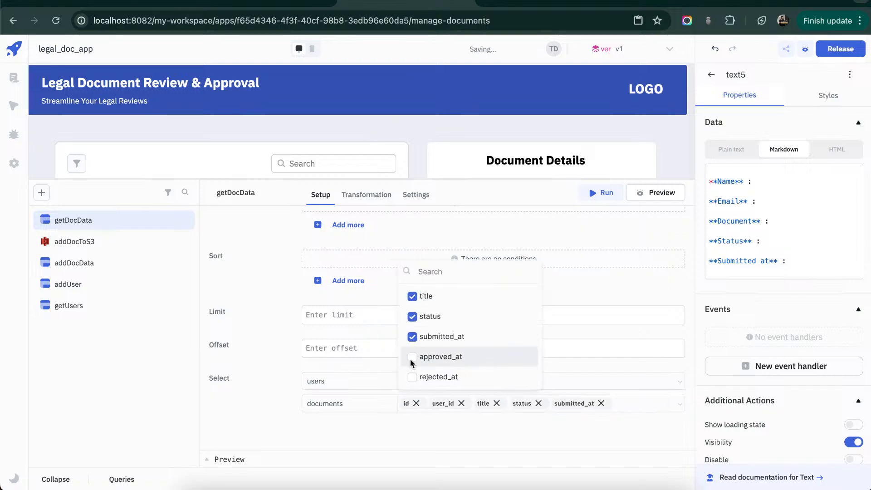
{"action": "scroll", "coordinate": [467, 348], "scroll_direction": "up", "scroll_amount": 4}
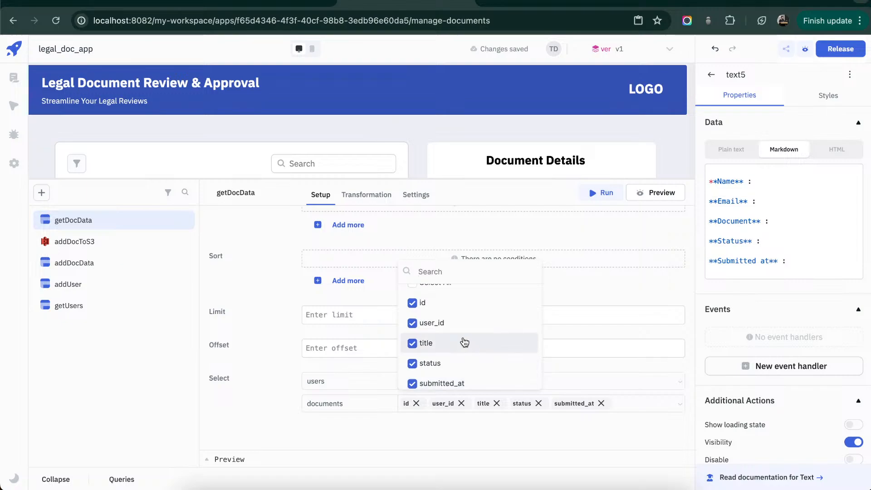
{"action": "left_click", "coordinate": [414, 324]}
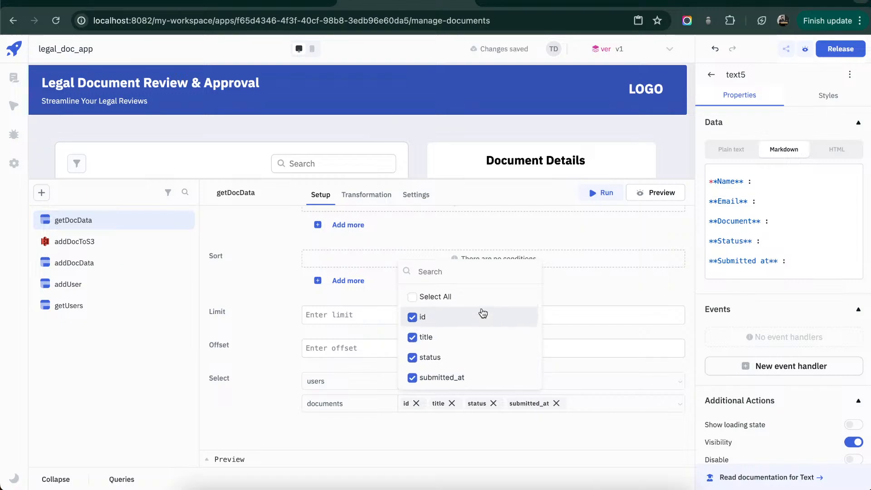
{"action": "left_click", "coordinate": [589, 285]}
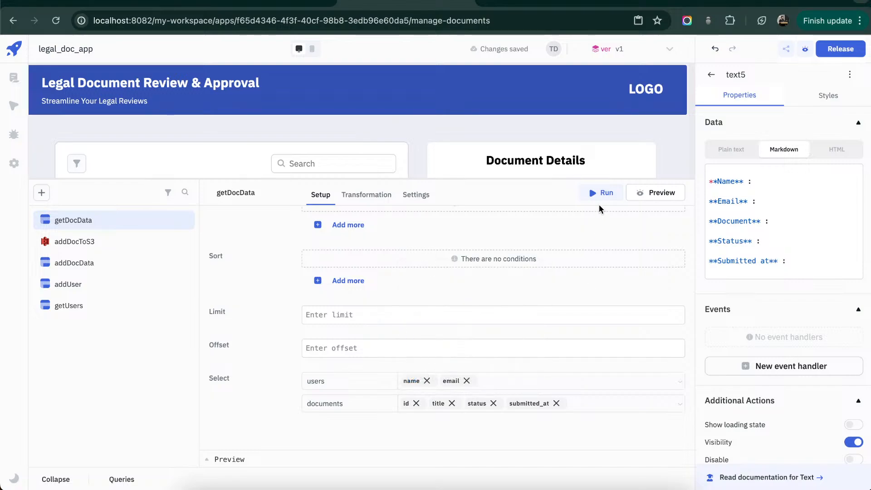
{"action": "left_click", "coordinate": [601, 193]}
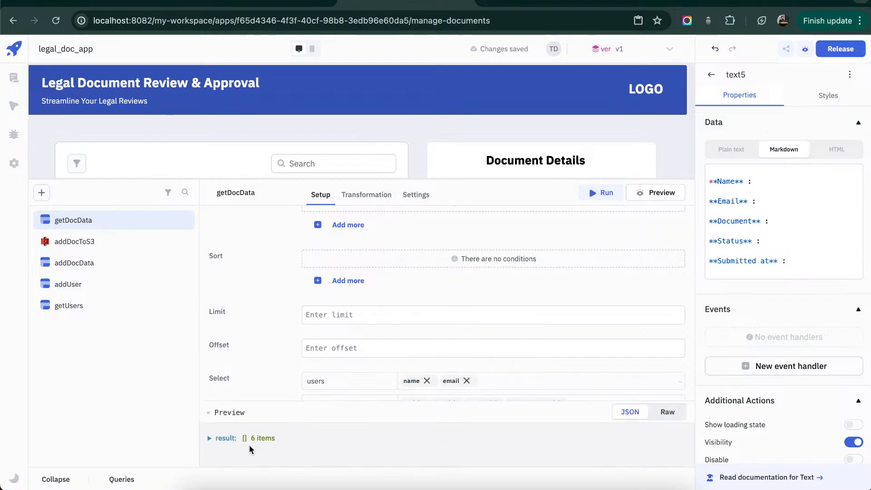
- Replace table1's sample data with {{queries.getDocData.data.result}}
{"action": "scroll", "coordinate": [375, 119], "scroll_direction": "down", "scroll_amount": 2}
{"action": "left_click", "coordinate": [170, 103]}
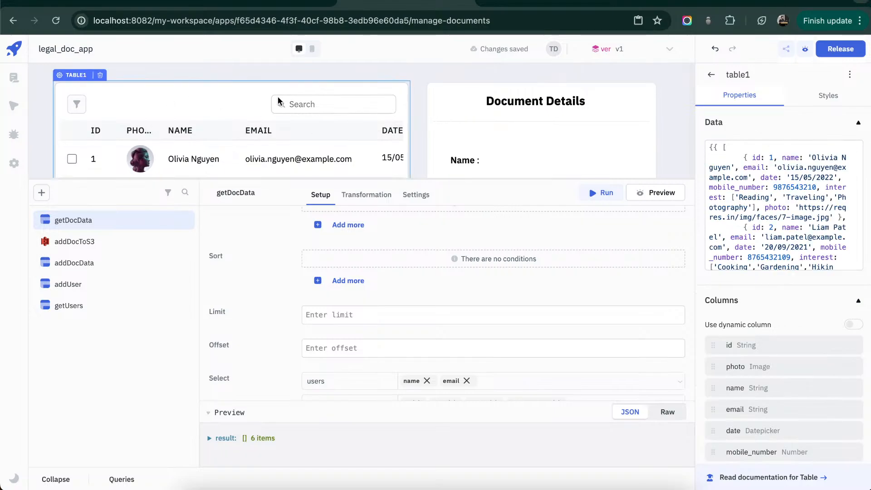
{"action": "left_click", "coordinate": [805, 198]}
{"action": "key", "text": "ctrl+a"}
{"action": "type", "text": "{{"}
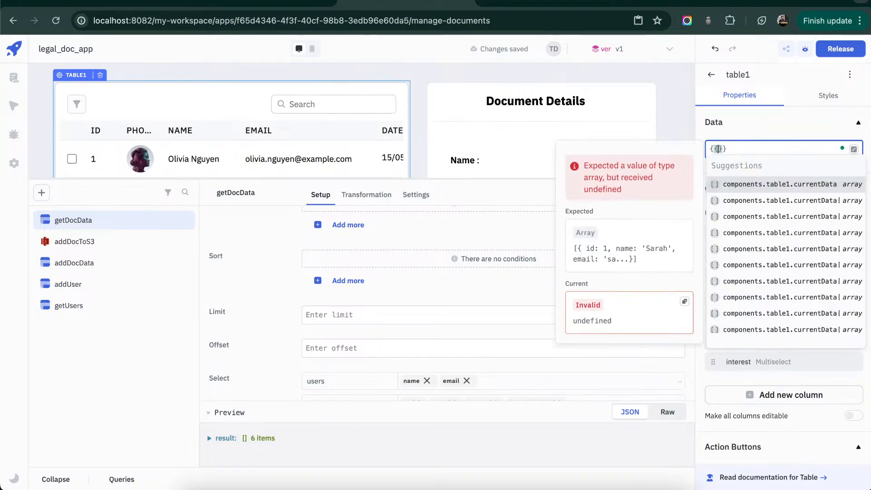
{"action": "type", "text": "do"}
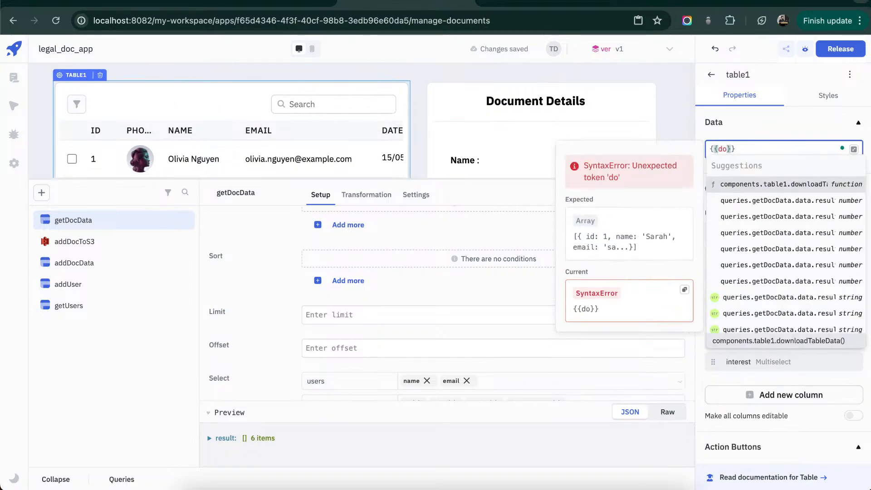
{"action": "key", "text": "BackSpace"}
{"action": "key", "text": "BackSpace"}
{"action": "type", "text": "qu"}
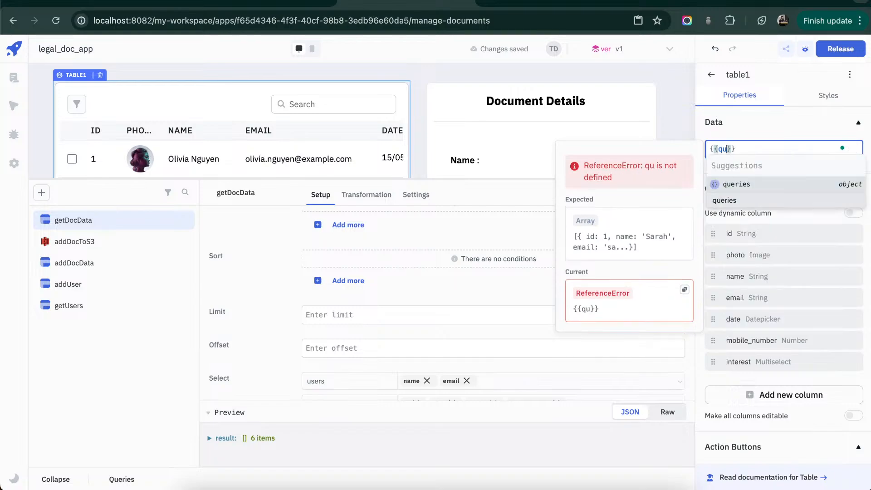
{"action": "type", "text": "eries."}
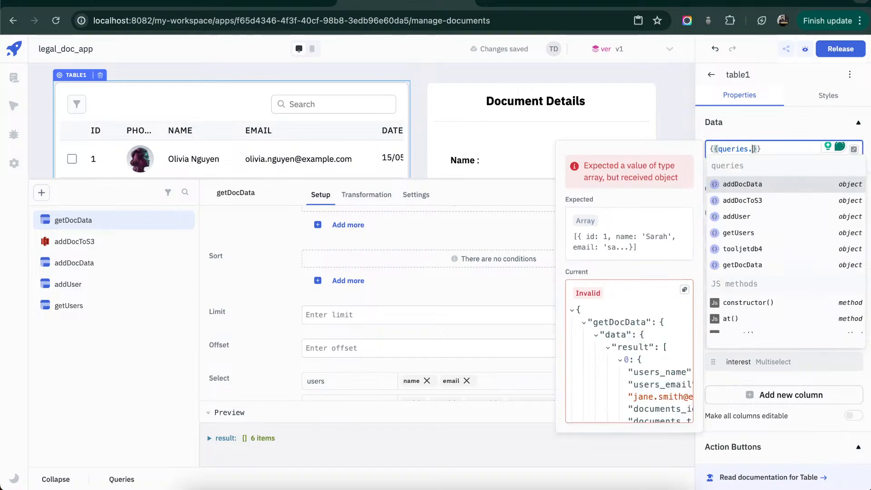
{"action": "type", "text": "getD"}
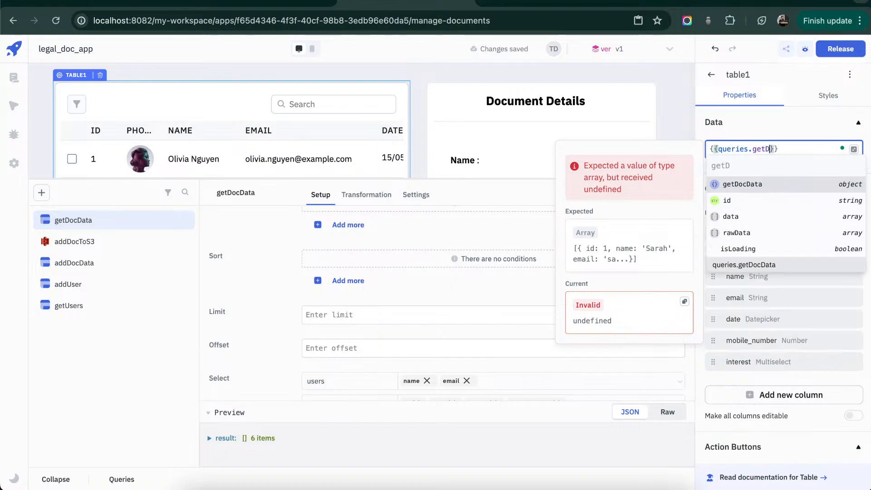
{"action": "type", "text": "ocData.data.result"}
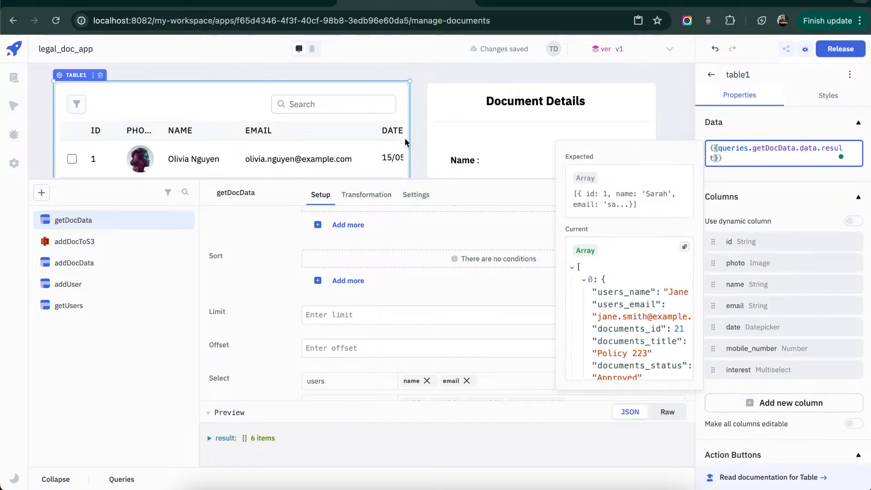
{"action": "left_click", "coordinate": [415, 132]}
- Remove the documents_id, users_email and documents_submitted_at columns from table1
{"action": "left_click", "coordinate": [224, 84]}
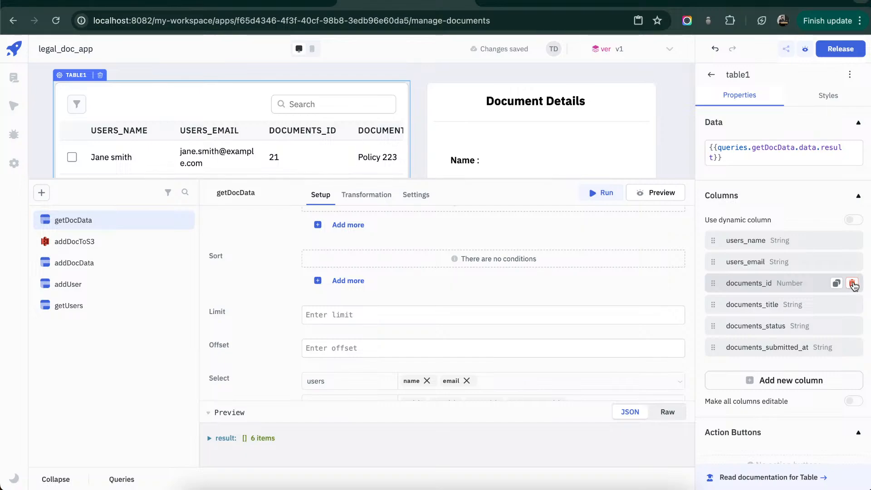
{"action": "left_click", "coordinate": [853, 283]}
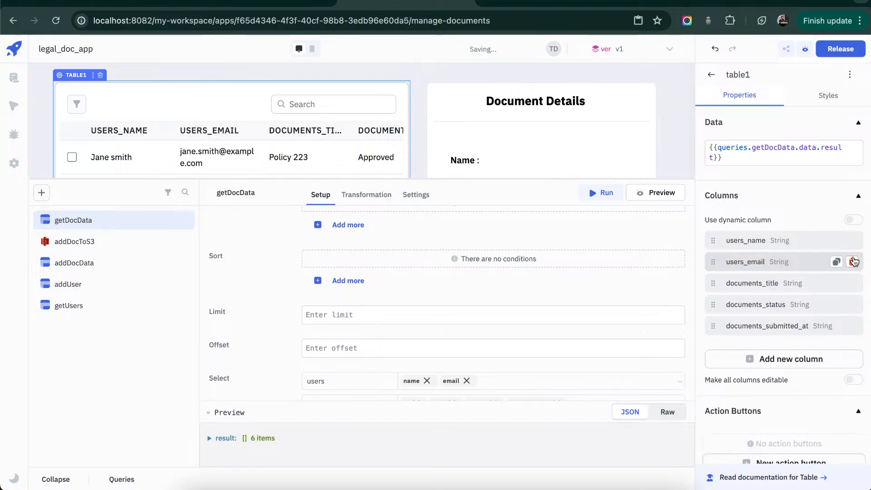
{"action": "left_click", "coordinate": [853, 263]}
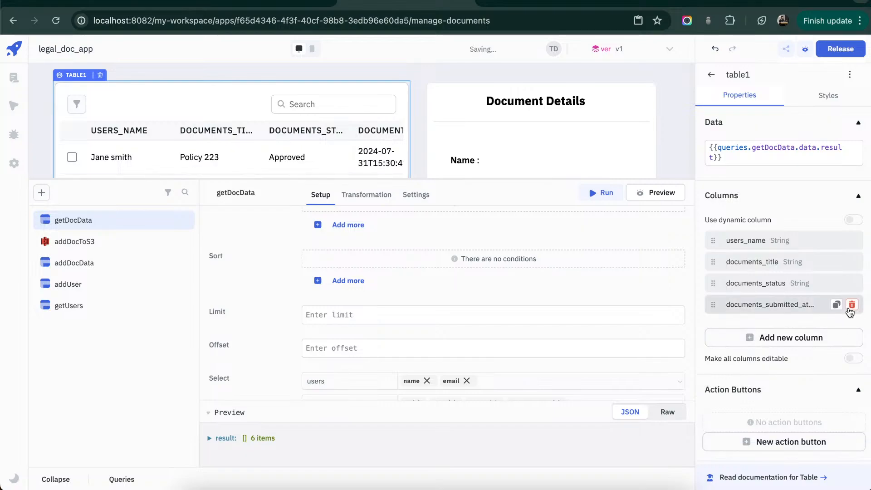
{"action": "left_click", "coordinate": [852, 305]}
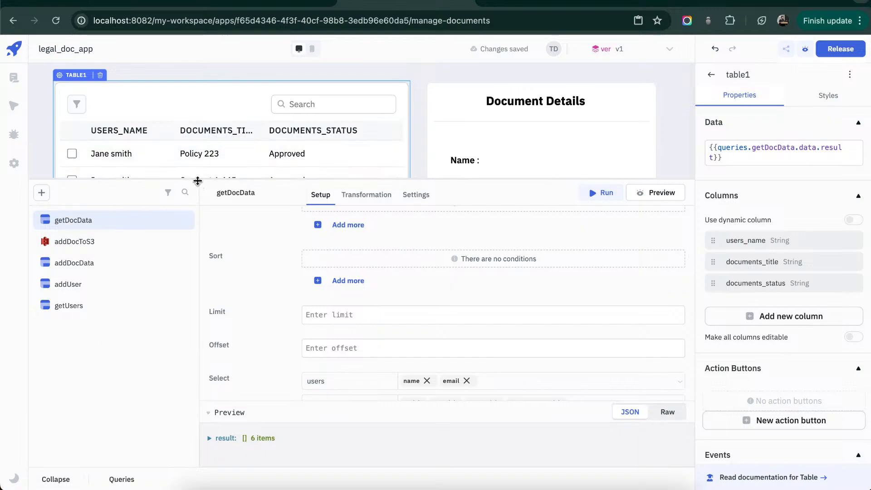
- Enlarge the canvas area to check table1's rows, select the Policy 223 row, and expand the query's preview result
{"action": "left_click_drag", "start_coordinate": [197, 181], "coordinate": [198, 331]}
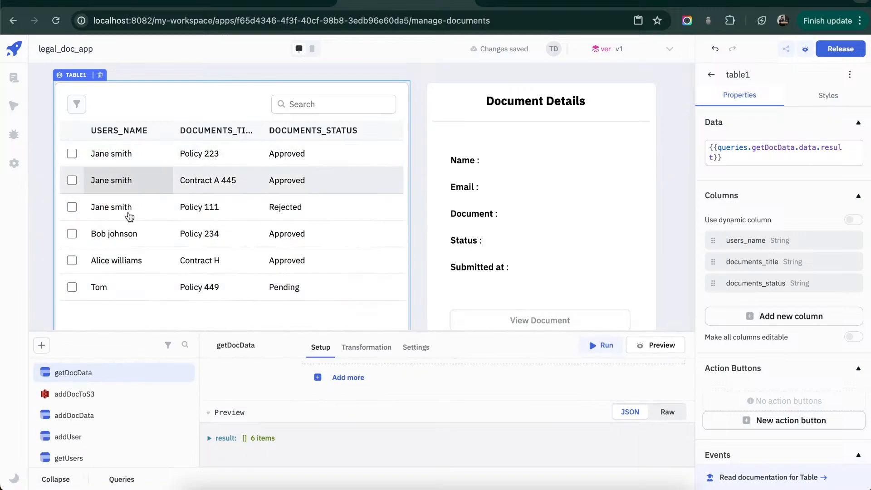
{"action": "left_click", "coordinate": [524, 152]}
{"action": "left_click", "coordinate": [74, 156]}
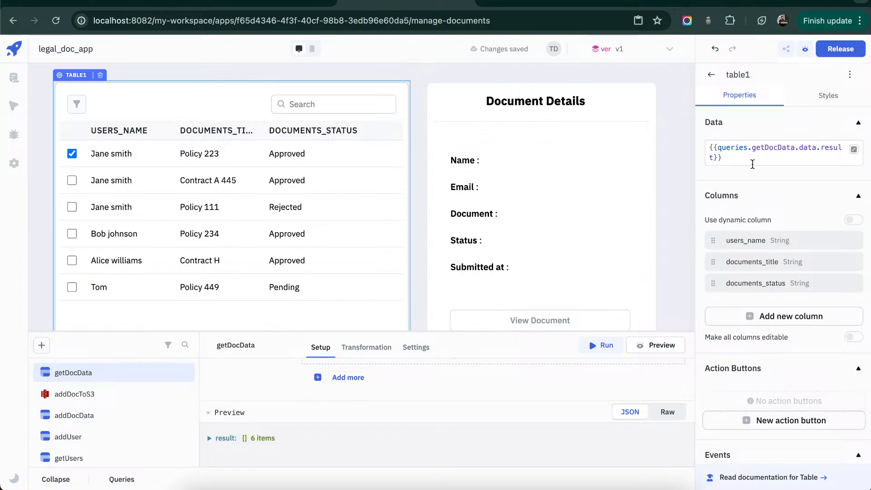
{"action": "left_click", "coordinate": [209, 439]}
- Add a sort condition to getDocData that orders rows by documents.id, Ascending
{"action": "scroll", "coordinate": [288, 386], "scroll_direction": "down", "scroll_amount": 2}
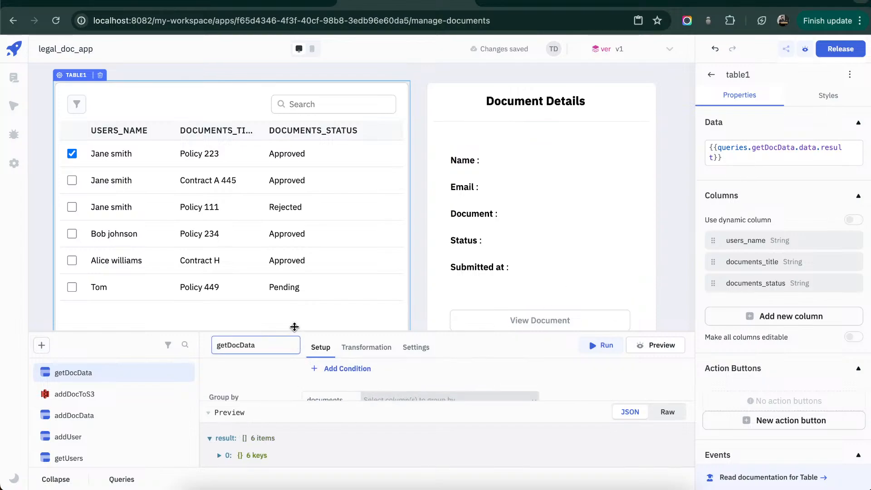
{"action": "left_click_drag", "start_coordinate": [313, 332], "coordinate": [318, 184]}
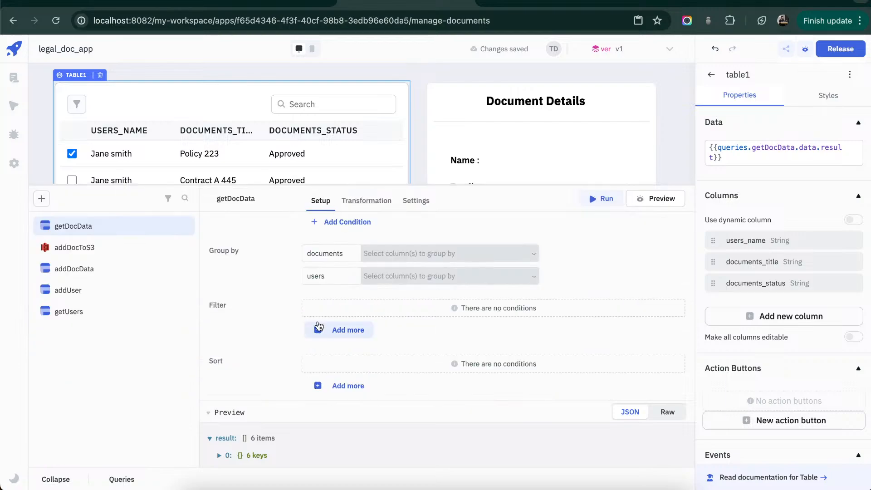
{"action": "left_click", "coordinate": [326, 386]}
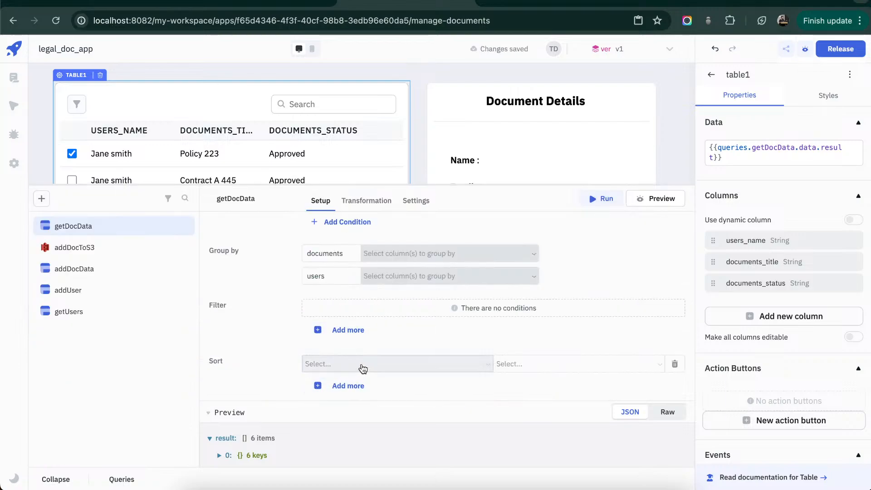
{"action": "left_click", "coordinate": [360, 365]}
{"action": "scroll", "coordinate": [368, 283], "scroll_direction": "down", "scroll_amount": 2}
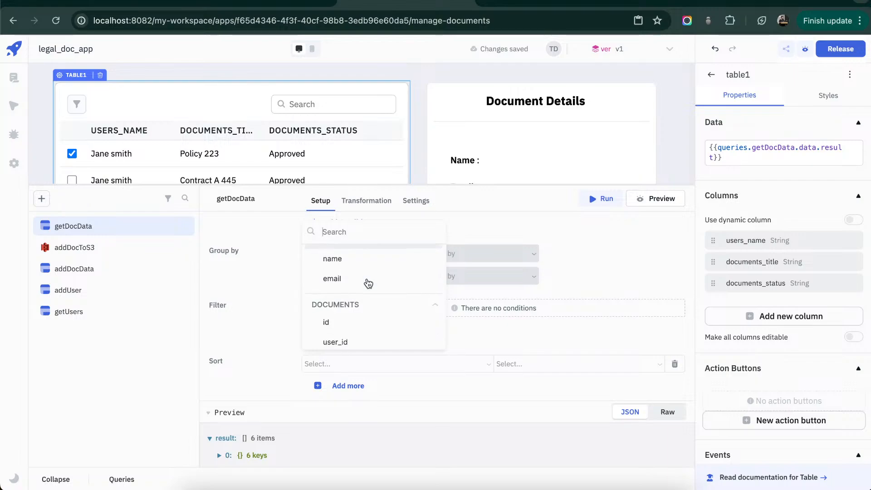
{"action": "left_click", "coordinate": [352, 325]}
{"action": "left_click", "coordinate": [525, 371]}
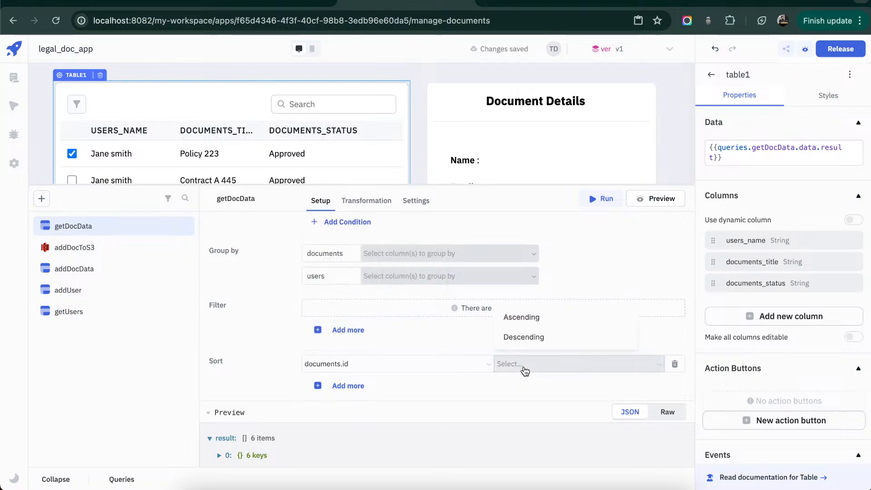
{"action": "left_click", "coordinate": [538, 319]}
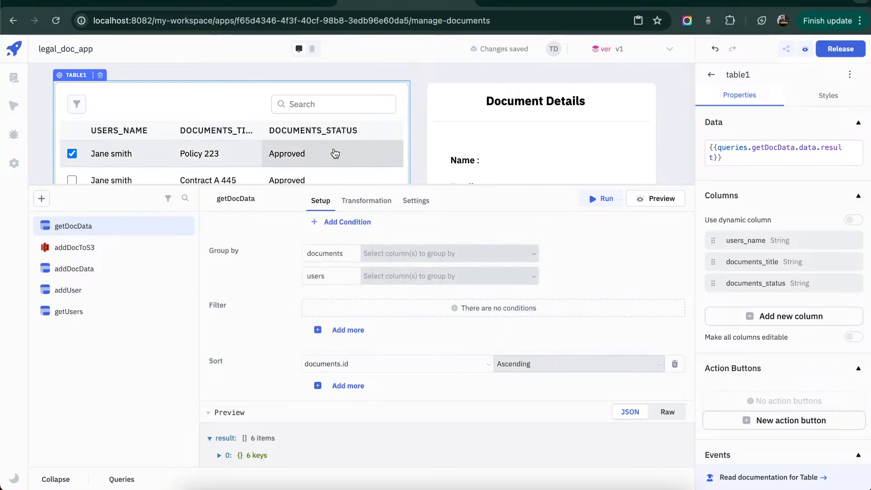
- Set the getDocData query to run on application load, and return to its setup
{"action": "scroll", "coordinate": [333, 151], "scroll_direction": "down", "scroll_amount": 1}
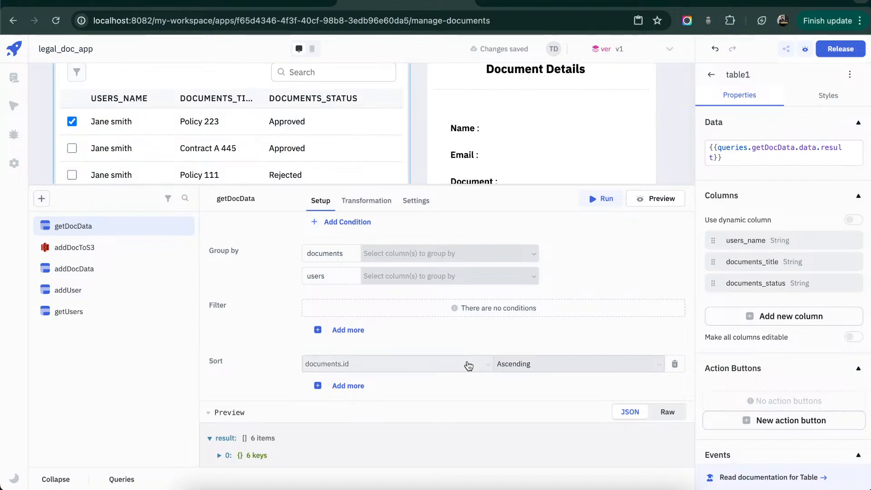
{"action": "scroll", "coordinate": [515, 326], "scroll_direction": "up", "scroll_amount": 5}
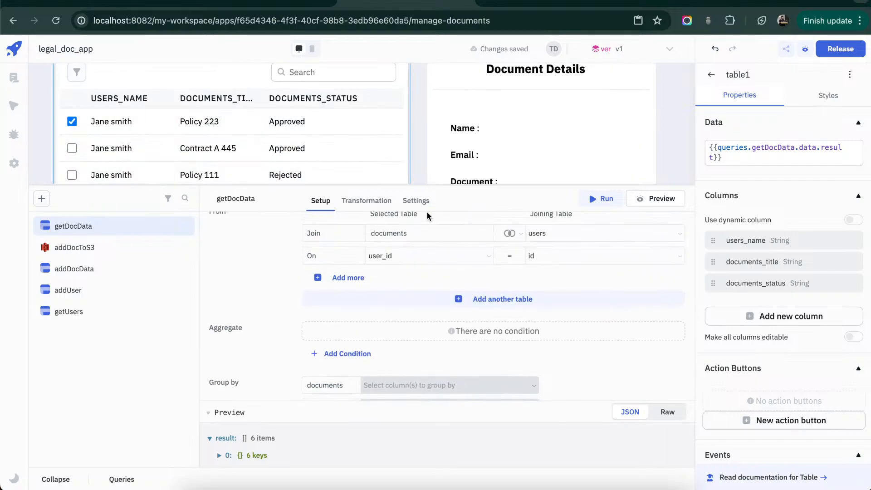
{"action": "left_click", "coordinate": [416, 201]}
{"action": "left_click", "coordinate": [308, 233]}
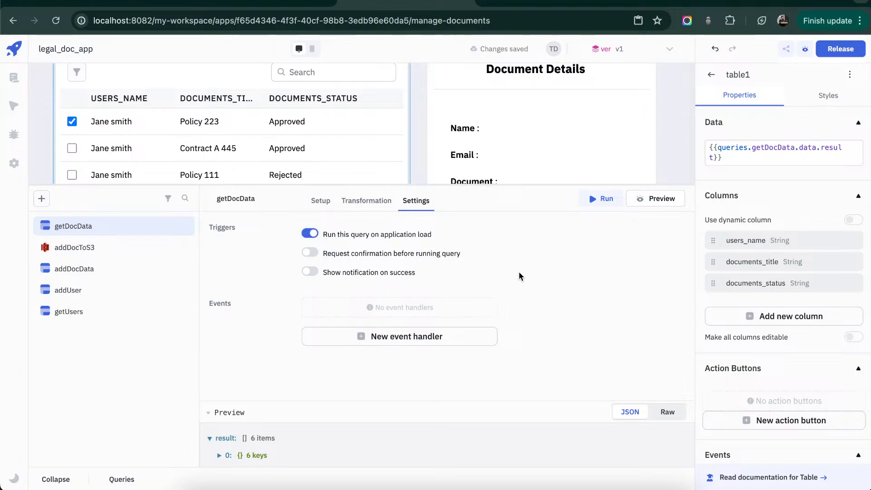
{"action": "left_click", "coordinate": [319, 201]}
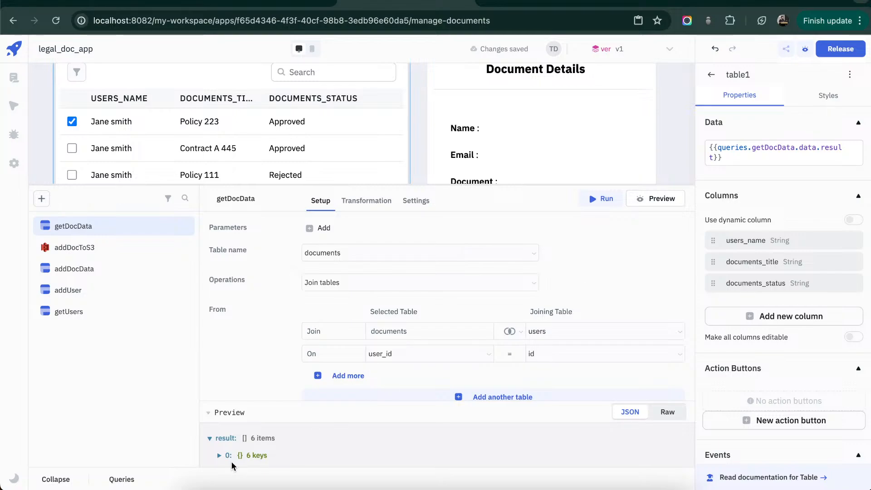
- Enlarge the canvas area and examine the fields of the first record in table1's current data value
{"action": "left_click", "coordinate": [55, 479]}
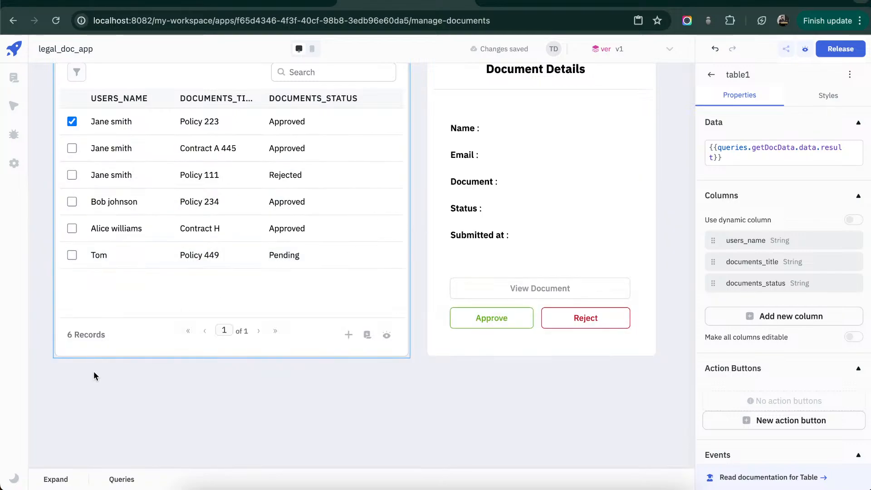
{"action": "left_click", "coordinate": [717, 154]}
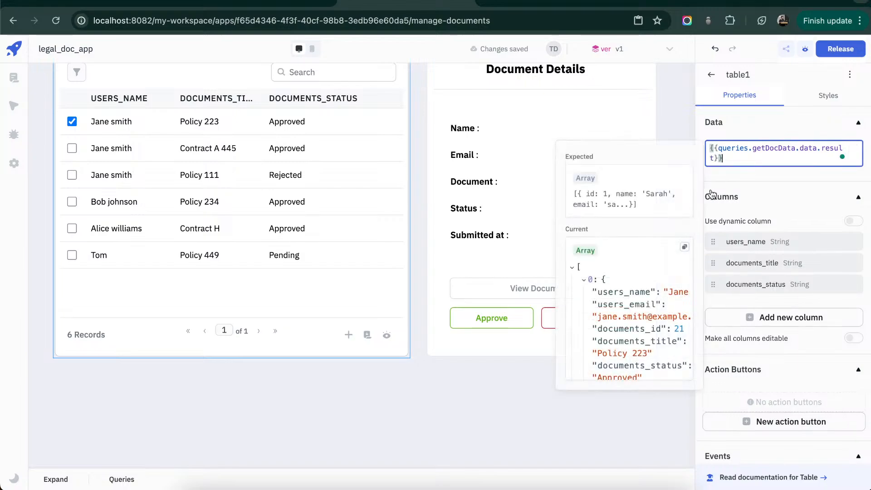
{"action": "scroll", "coordinate": [638, 298], "scroll_direction": "down", "scroll_amount": 2}
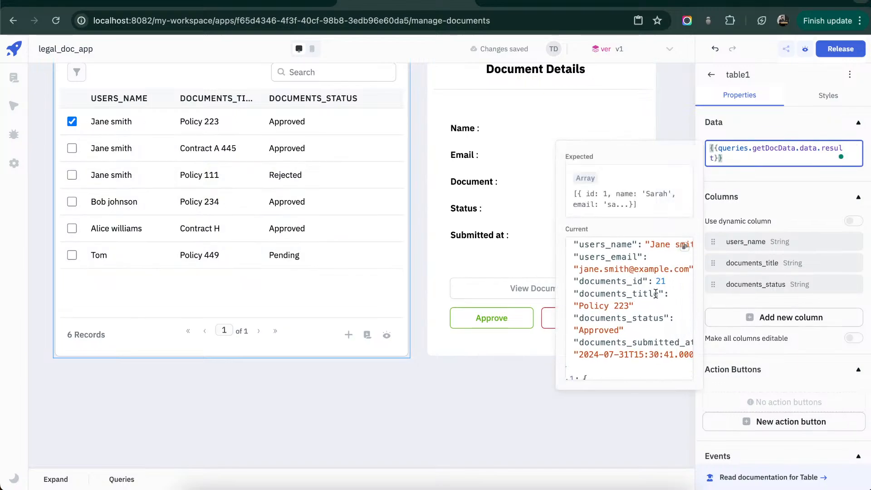
{"action": "scroll", "coordinate": [656, 294], "scroll_direction": "up", "scroll_amount": 2}
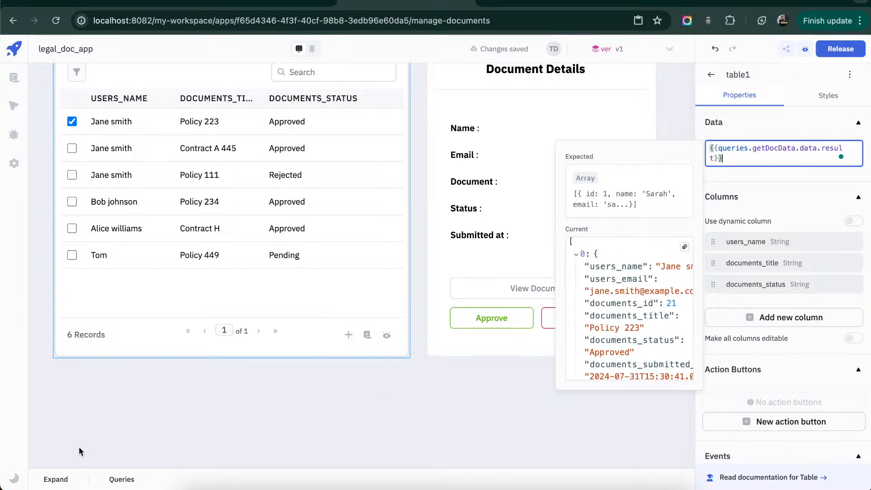
- Run getDocData and inspect the refreshed first record in table1's data value, including its documents_id
{"action": "left_click", "coordinate": [55, 480]}
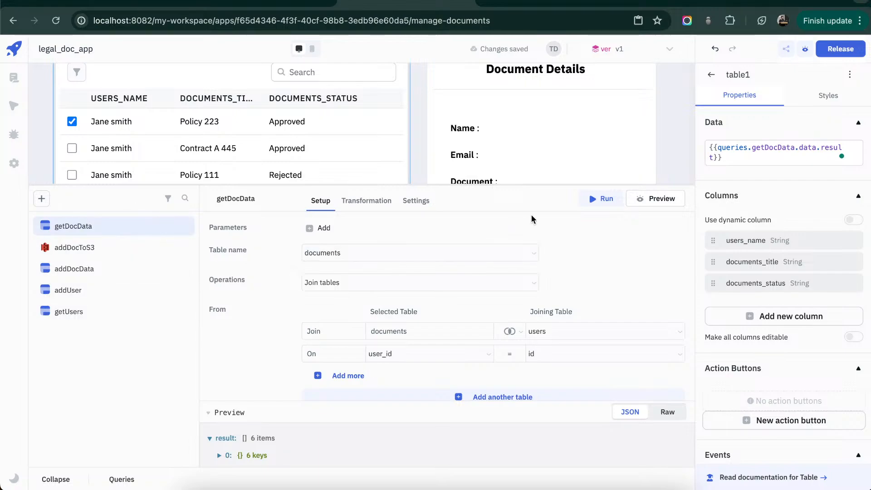
{"action": "left_click", "coordinate": [606, 203]}
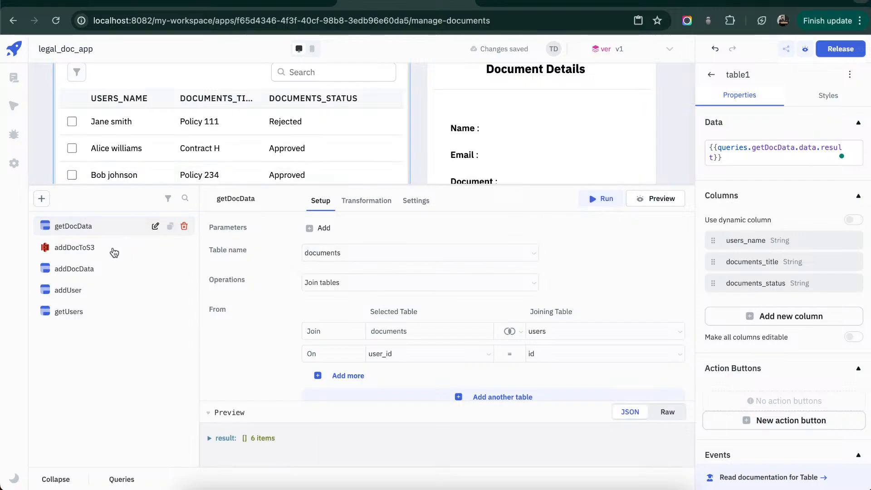
{"action": "left_click", "coordinate": [61, 481]}
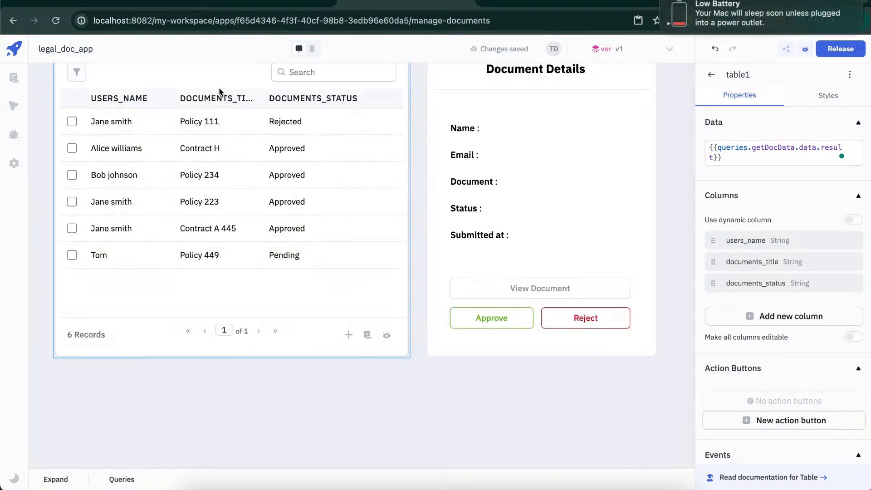
{"action": "left_click", "coordinate": [753, 142]}
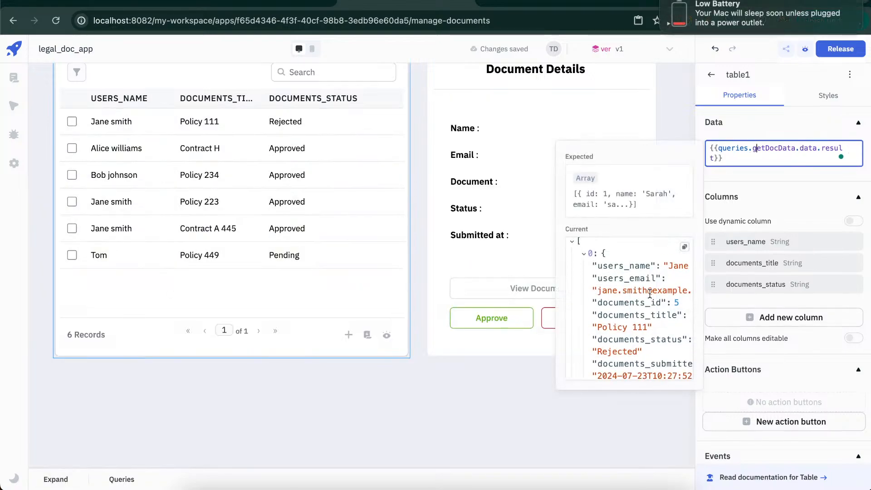
{"action": "scroll", "coordinate": [650, 294], "scroll_direction": "down", "scroll_amount": 1}
{"action": "left_click", "coordinate": [789, 344]}
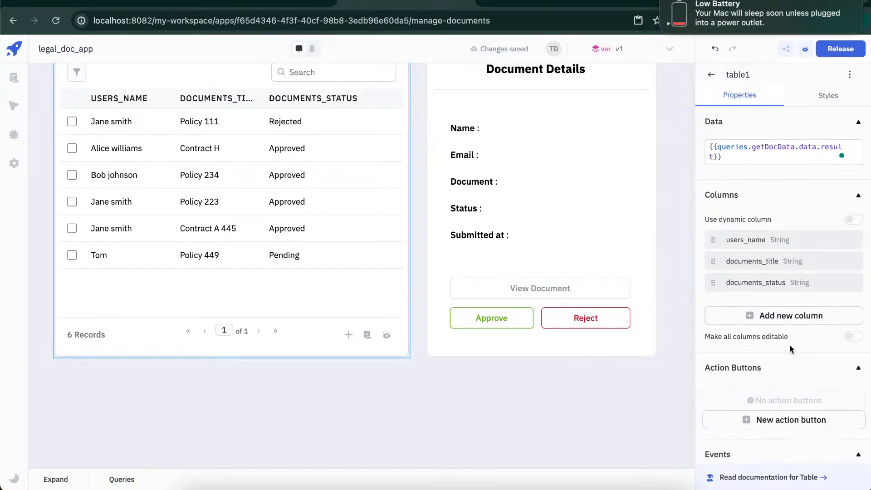
- Set table1's default selected row to {{{"documents_id":5}}}
{"action": "scroll", "coordinate": [790, 347], "scroll_direction": "down", "scroll_amount": 5}
{"action": "scroll", "coordinate": [791, 349], "scroll_direction": "down", "scroll_amount": 4}
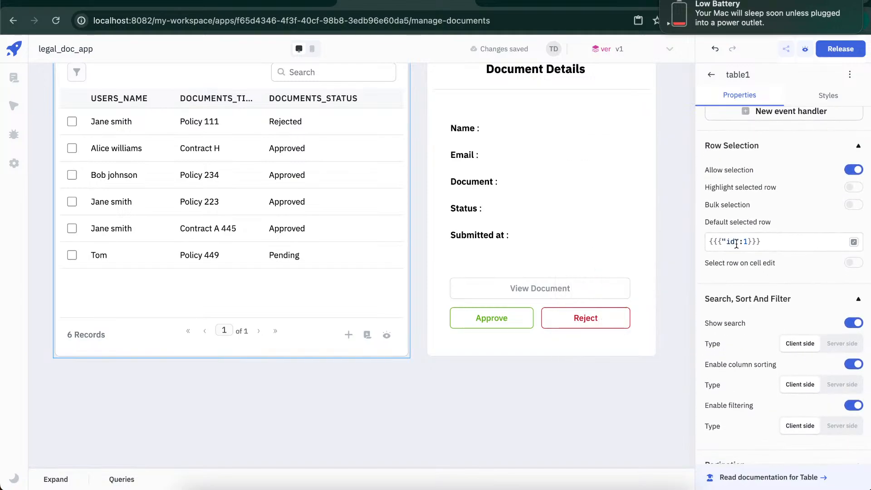
{"action": "left_click", "coordinate": [726, 241]}
{"action": "type", "text": "docum"}
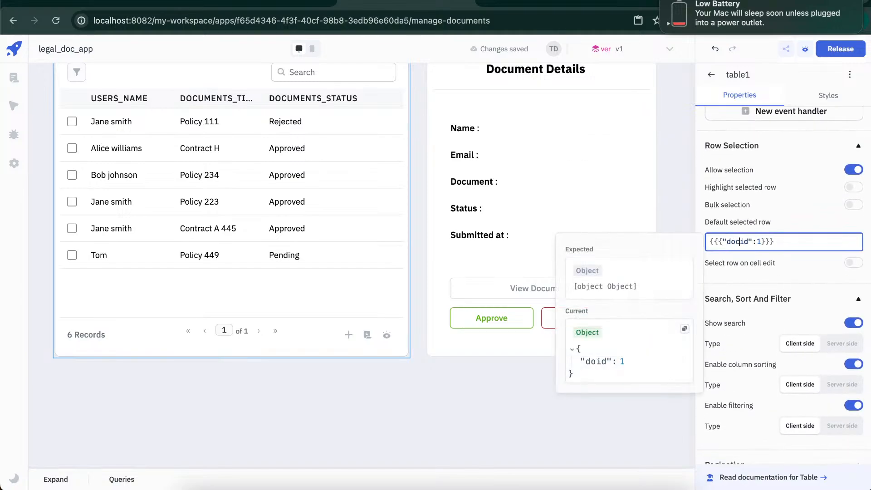
{"action": "type", "text": "ents_"}
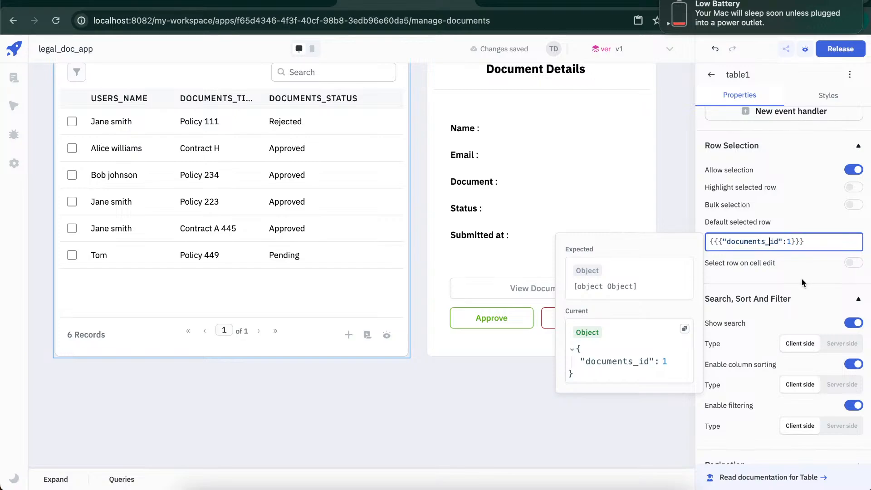
{"action": "key", "text": "BackSpace"}
{"action": "type", "text": "5"}
{"action": "left_click", "coordinate": [353, 273]}
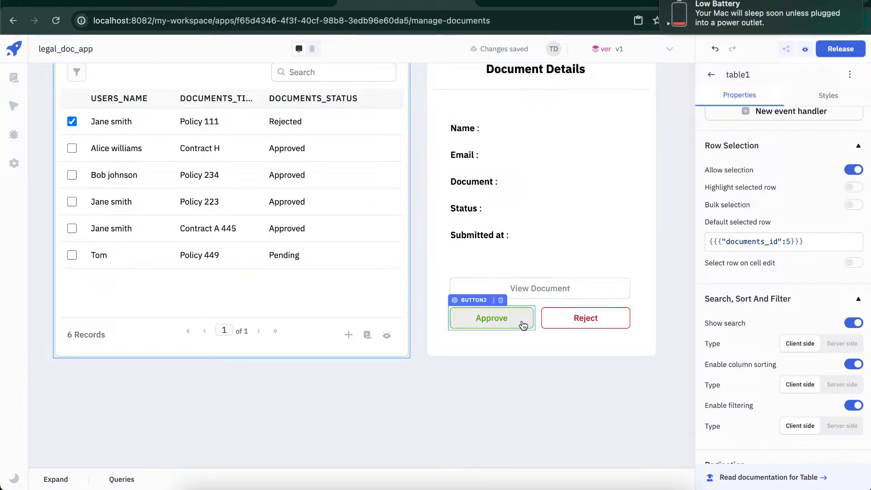
- Replace the Document Details text with pasted Markdown binding name, email, document, status and moment-formatted submission date to components.table1.selectedRow
{"action": "left_click", "coordinate": [635, 140]}
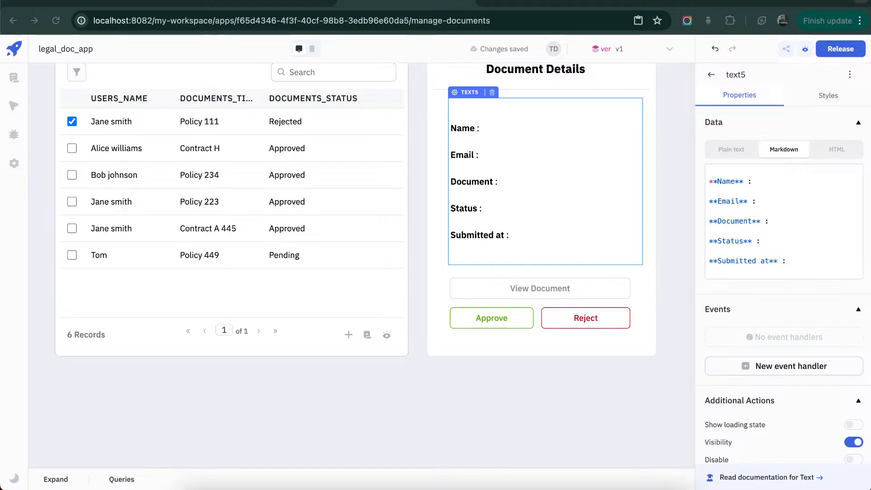
{"action": "left_click", "coordinate": [779, 189]}
{"action": "key", "text": "ctrl+a"}
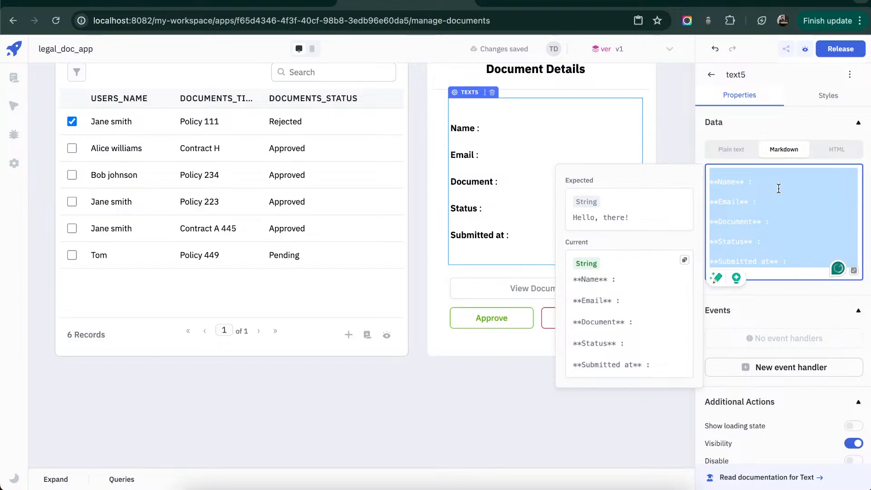
{"action": "key", "text": "ctrl+v"}
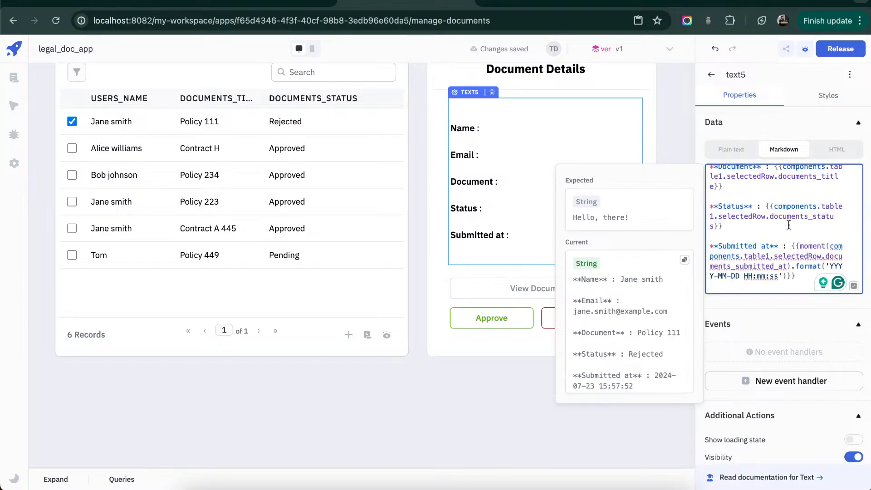
- Review the selectedRow references for each field and the moment date format in the Document Details Markdown
{"action": "scroll", "coordinate": [789, 225], "scroll_direction": "up", "scroll_amount": 3}
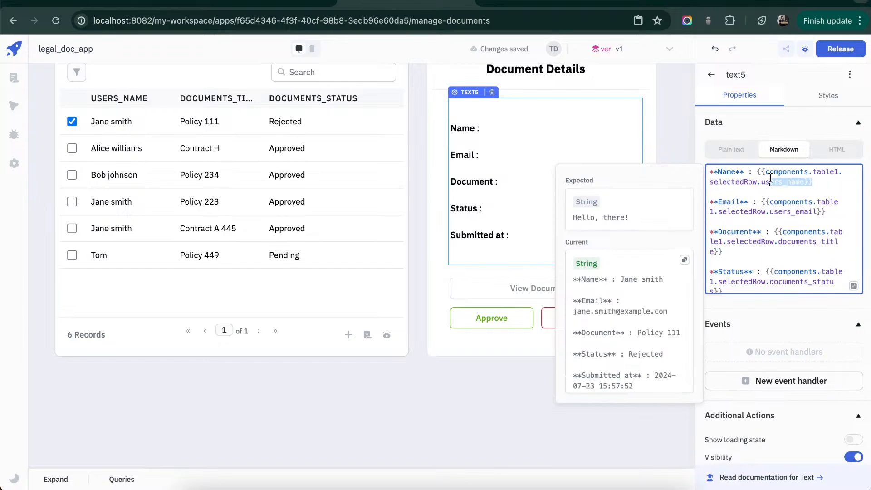
{"action": "double_click", "coordinate": [740, 182]}
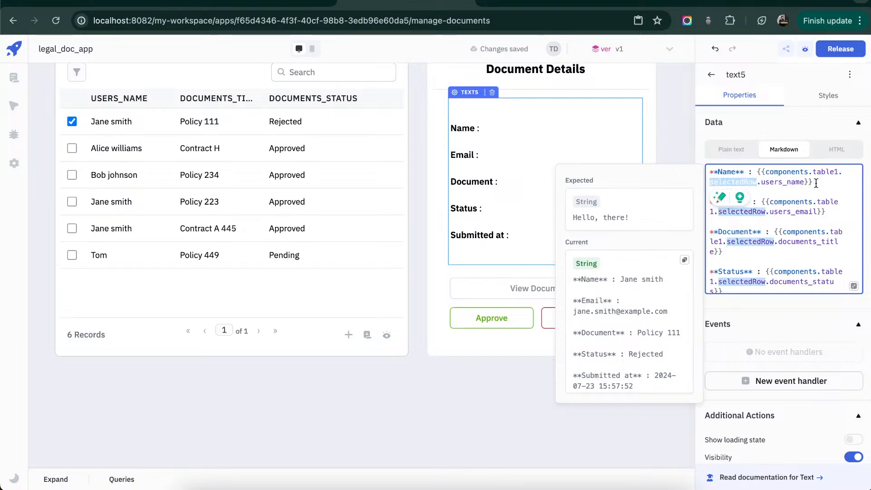
{"action": "left_click", "coordinate": [820, 200]}
{"action": "double_click", "coordinate": [825, 202]}
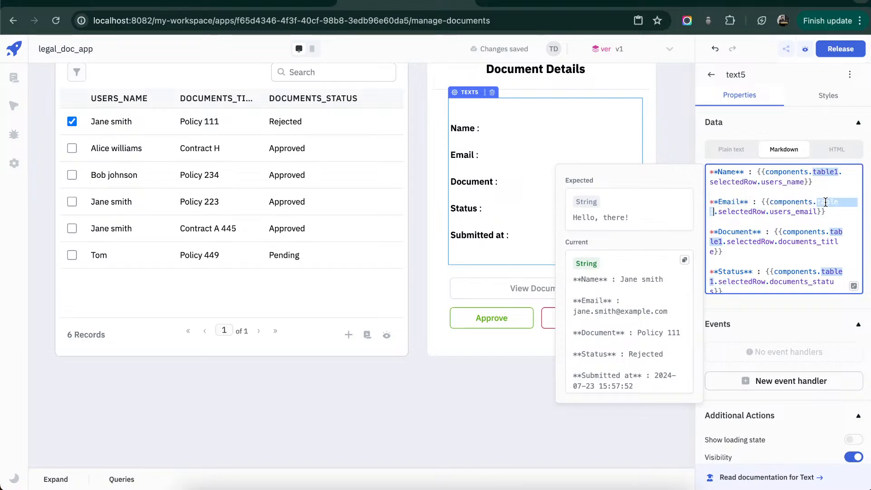
{"action": "double_click", "coordinate": [745, 212]}
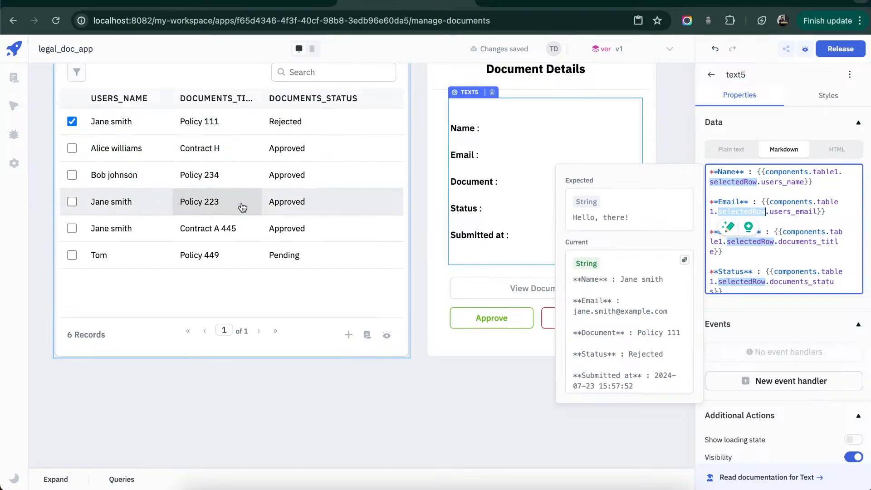
{"action": "left_click", "coordinate": [785, 233]}
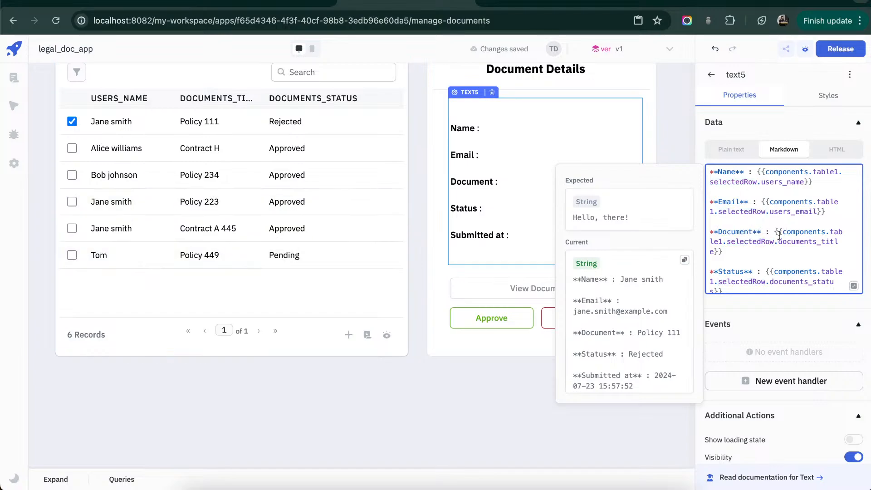
{"action": "double_click", "coordinate": [816, 240]}
{"action": "scroll", "coordinate": [812, 254], "scroll_direction": "down", "scroll_amount": 3}
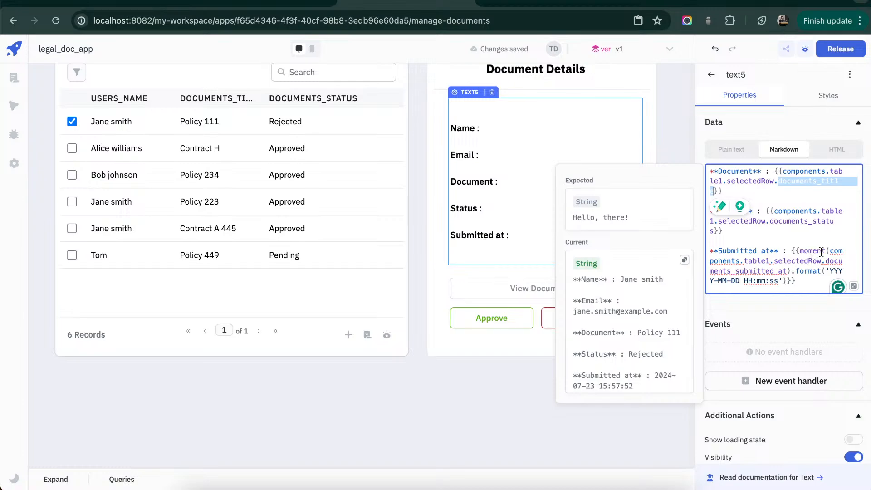
{"action": "left_click", "coordinate": [821, 250]}
{"action": "scroll", "coordinate": [822, 252], "scroll_direction": "down", "scroll_amount": 1}
{"action": "double_click", "coordinate": [812, 245]}
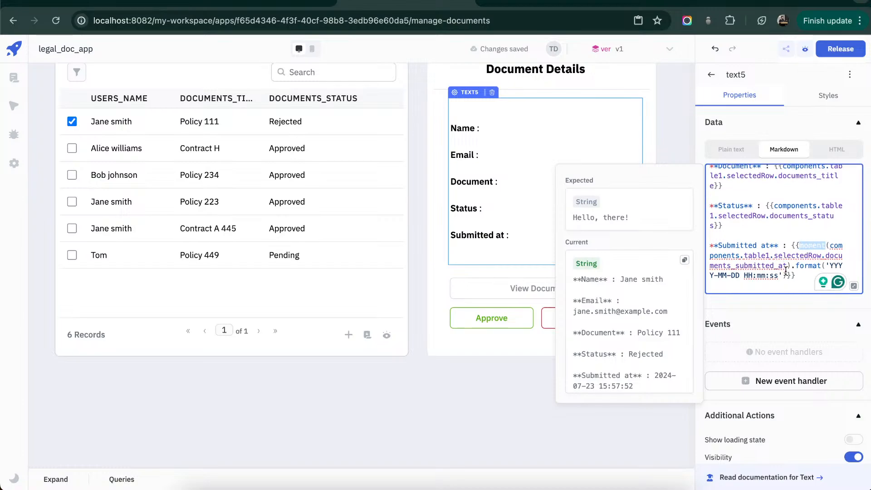
- Apply the edited Document Details text and select the Contract H row in table1 to test the bindings
{"action": "left_click", "coordinate": [665, 101]}
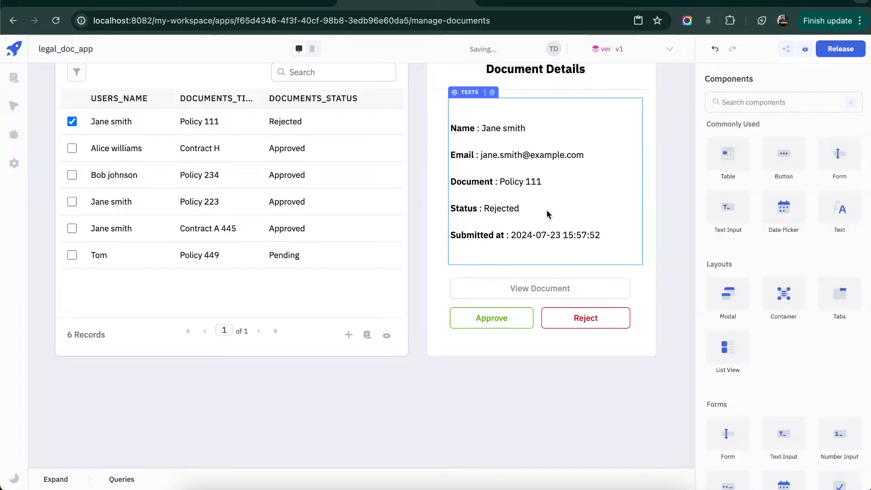
{"action": "left_click", "coordinate": [72, 148]}
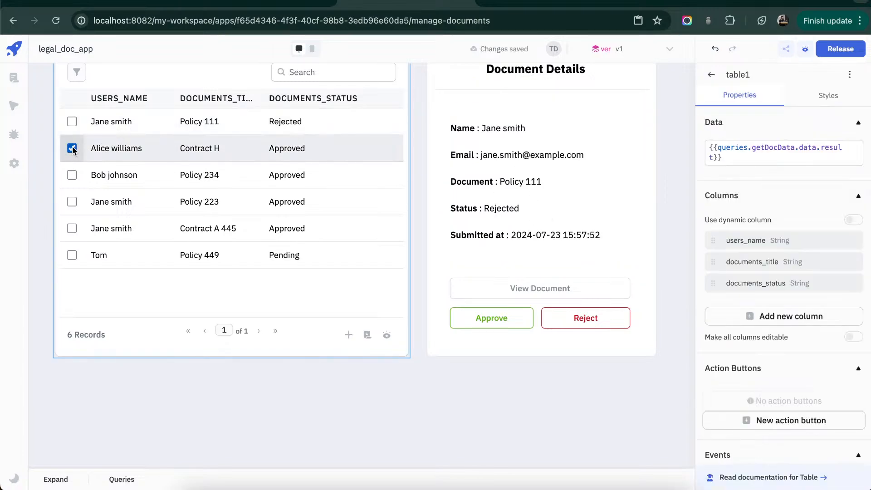
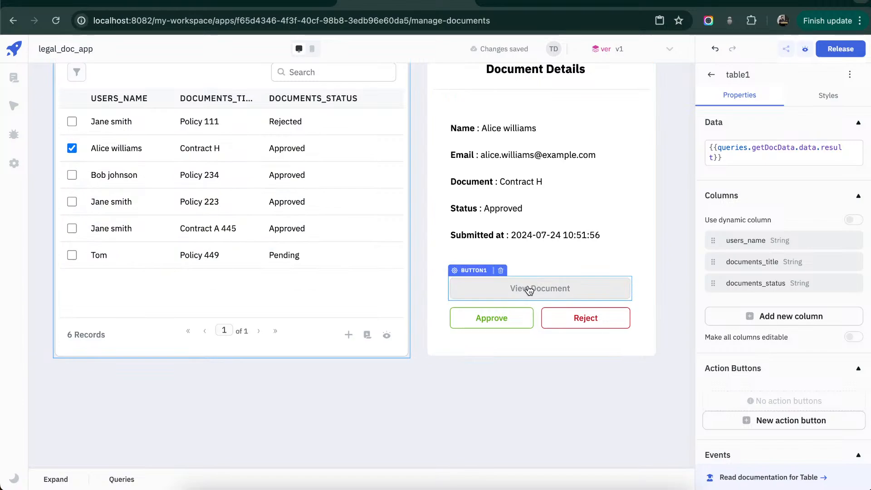
- Create a query on the s3 data source and name it getDocFromS3
{"action": "left_click", "coordinate": [56, 479]}
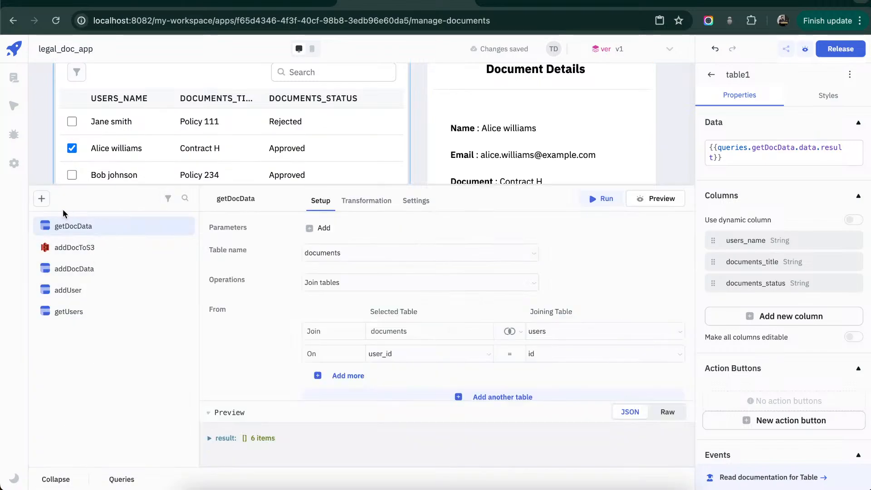
{"action": "left_click", "coordinate": [43, 200]}
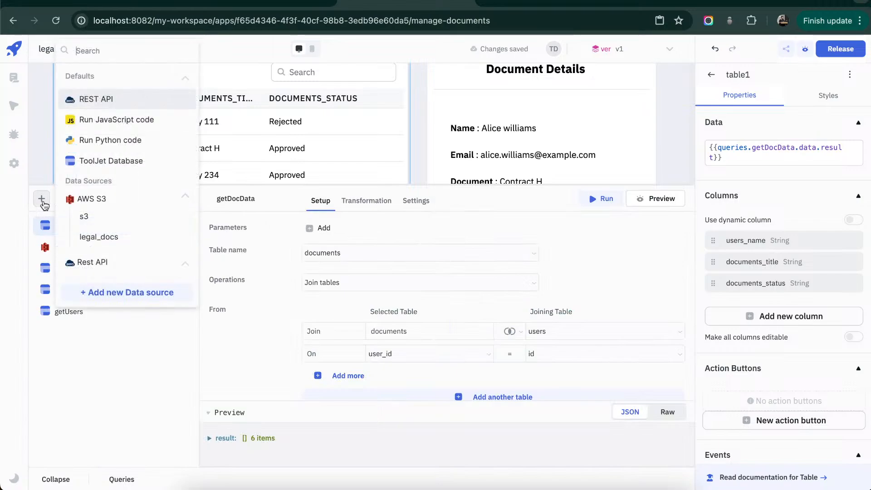
{"action": "left_click", "coordinate": [114, 214]}
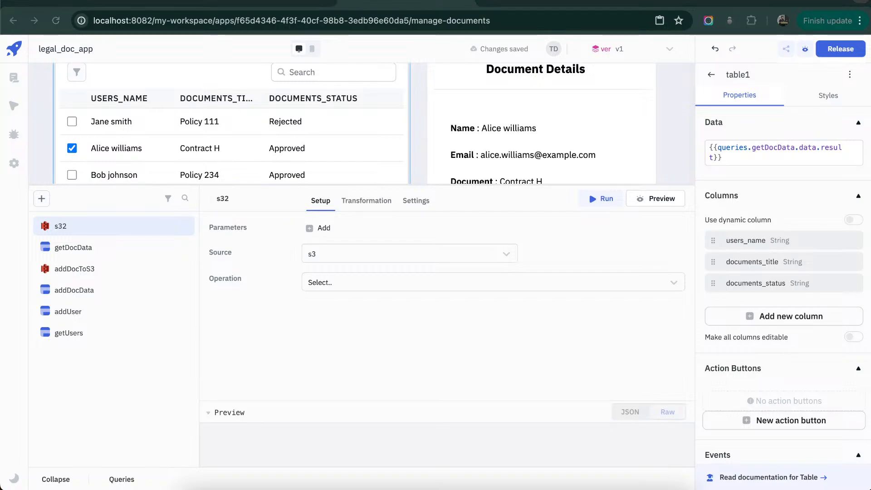
{"action": "left_click", "coordinate": [225, 199]}
{"action": "type", "text": "getDocFromS3"}
{"action": "left_click", "coordinate": [341, 355]}
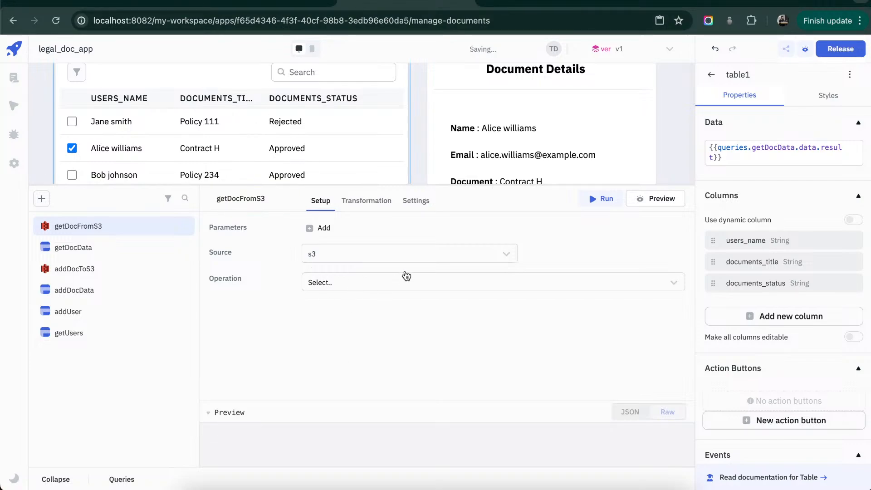
- Set getDocFromS3's operation to Signed url for download and its bucket to datasource-testing
{"action": "left_click", "coordinate": [451, 284]}
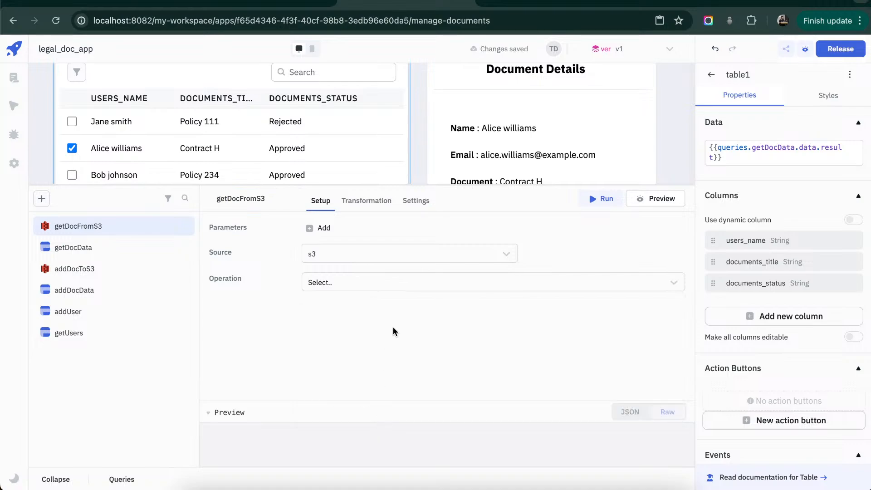
{"action": "left_click", "coordinate": [422, 283]}
{"action": "scroll", "coordinate": [387, 385], "scroll_direction": "down", "scroll_amount": 1}
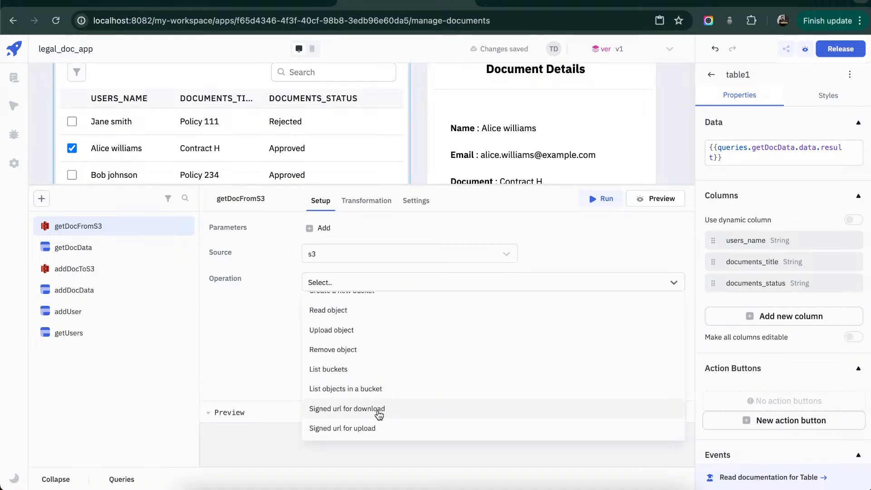
{"action": "left_click", "coordinate": [379, 411]}
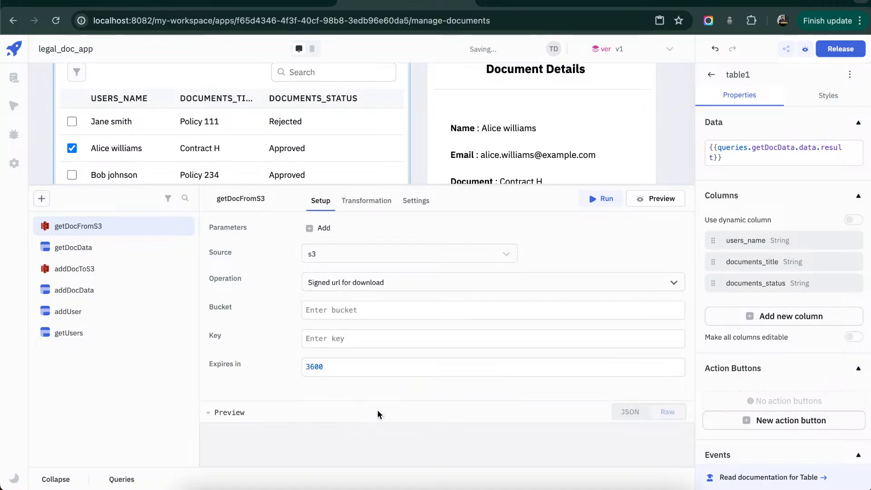
{"action": "left_click", "coordinate": [477, 311]}
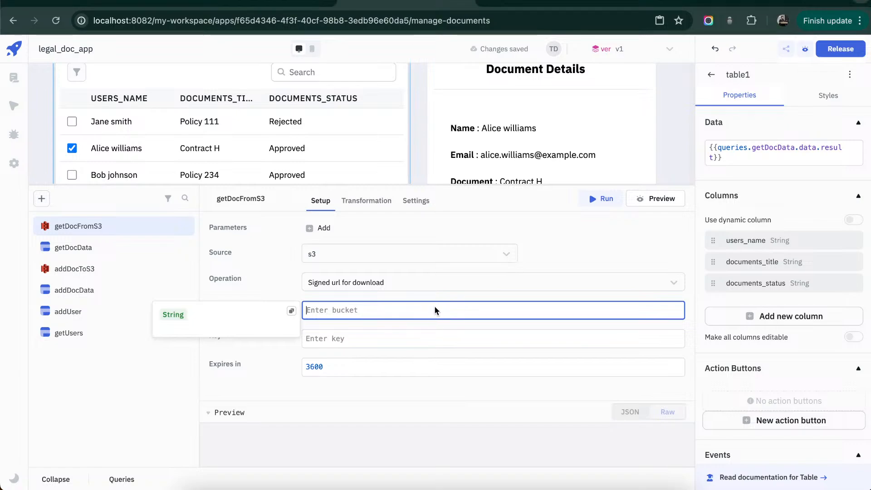
{"action": "type", "text": "datasource-testing"}
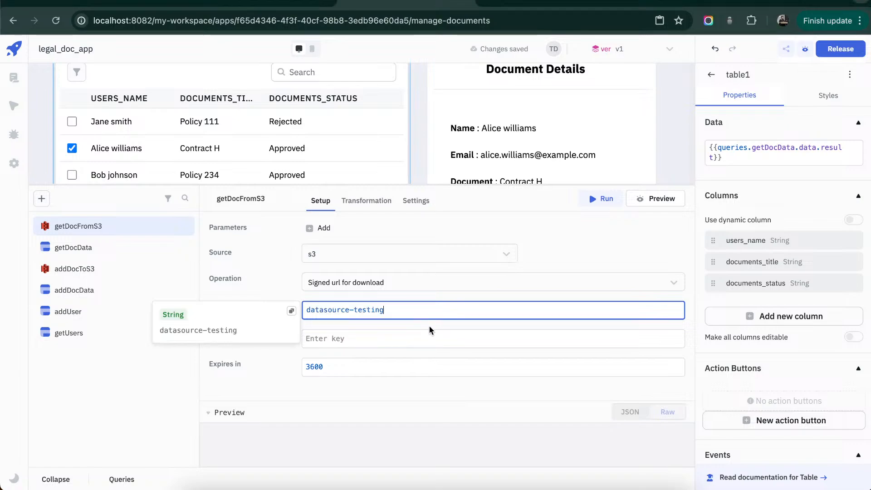
{"action": "left_click", "coordinate": [419, 356]}
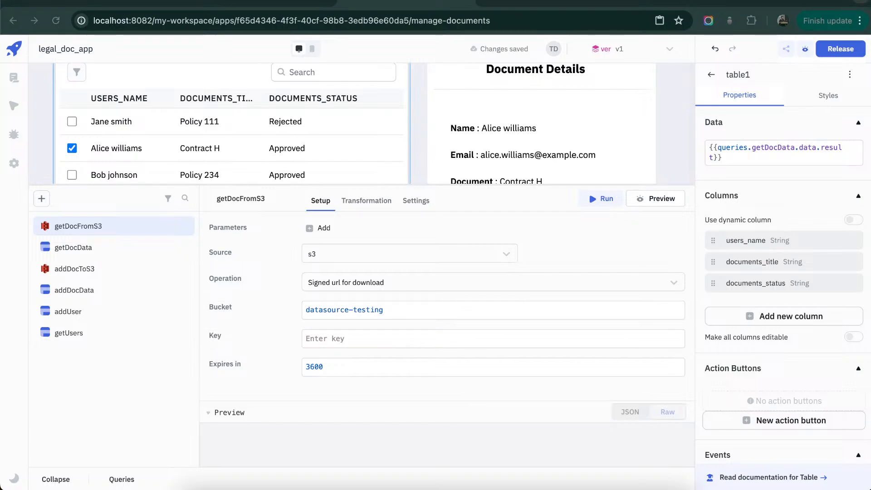
- Set the object key of getDocFromS3 to {{"doc" + "_" + components.table1.selectedRow.documents_id}}
{"action": "left_click", "coordinate": [526, 338]}
{"action": "type", "text": "{{\"doc\"  + \"_\" + components.table1.selectedRow.documents_id}}"}
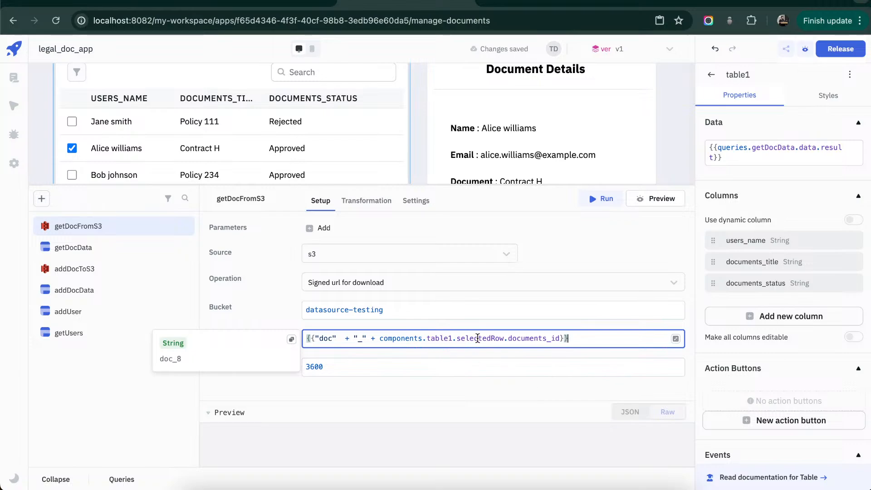
{"action": "left_click", "coordinate": [488, 354]}
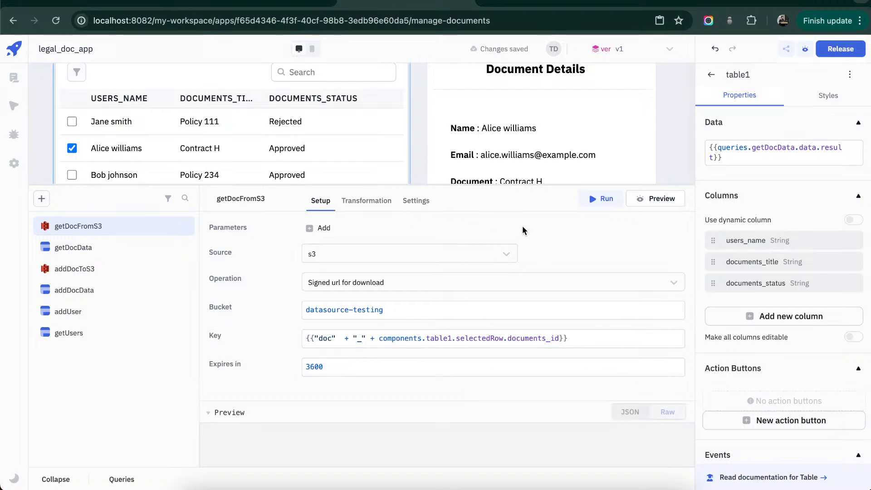
- Run getDocFromS3 and read through the signed URL in its result preview
{"action": "left_click", "coordinate": [64, 481]}
{"action": "left_click", "coordinate": [60, 480]}
{"action": "left_click", "coordinate": [600, 203]}
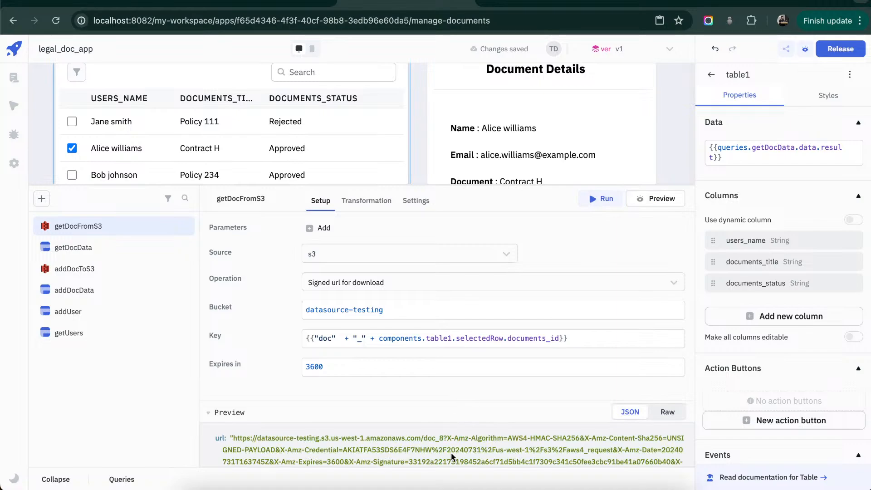
{"action": "scroll", "coordinate": [451, 455], "scroll_direction": "down", "scroll_amount": 1}
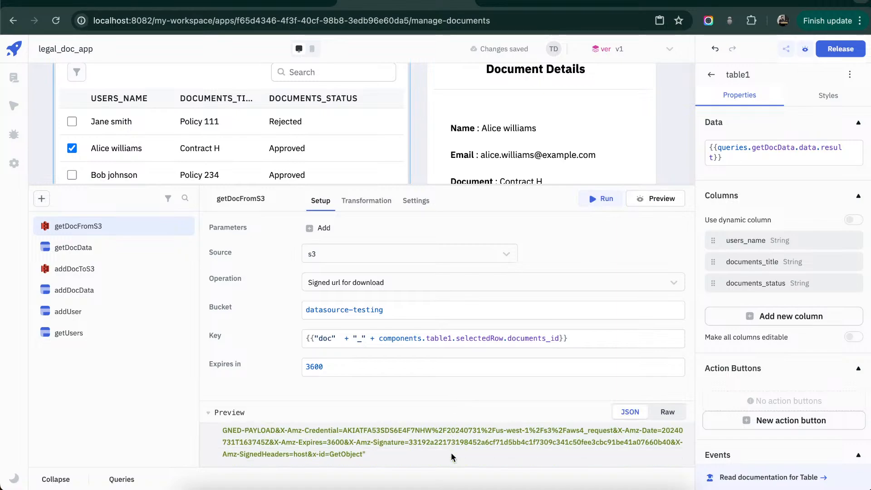
{"action": "left_click", "coordinate": [52, 479]}
- Add two On click event handlers to the View Document button and make the first one run the getDocFromS3 query
{"action": "left_click", "coordinate": [512, 288]}
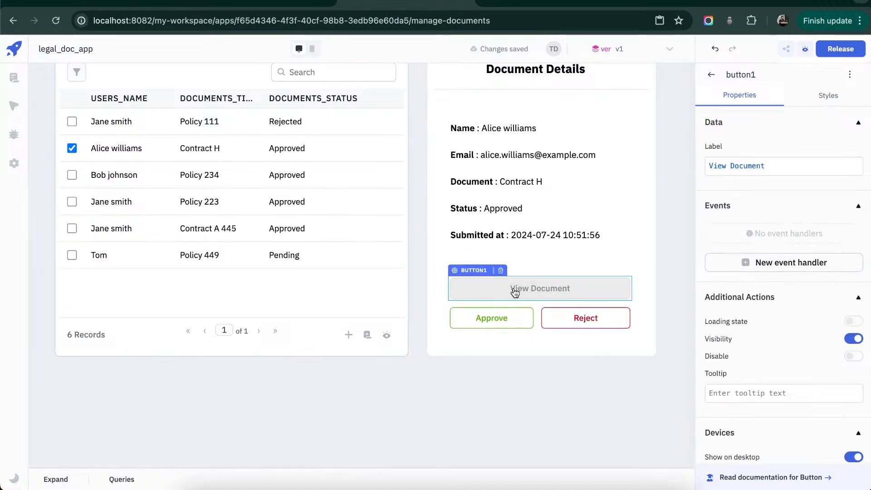
{"action": "left_click", "coordinate": [755, 261]}
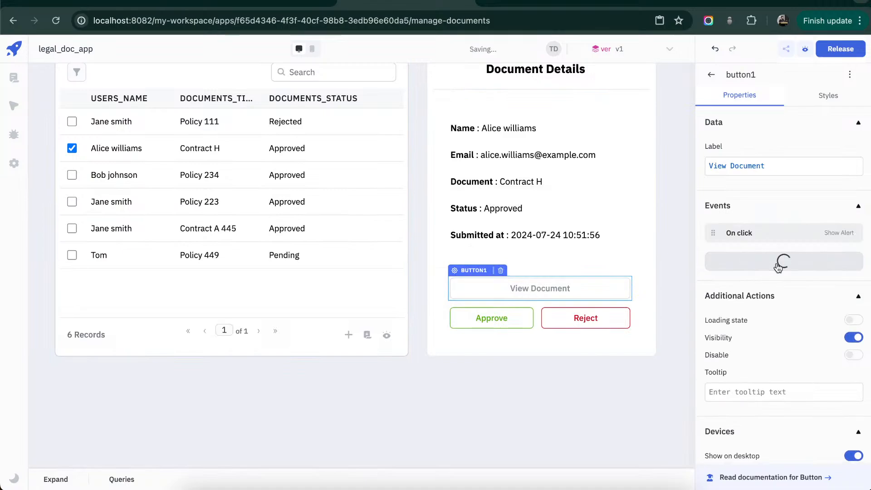
{"action": "left_click", "coordinate": [791, 238]}
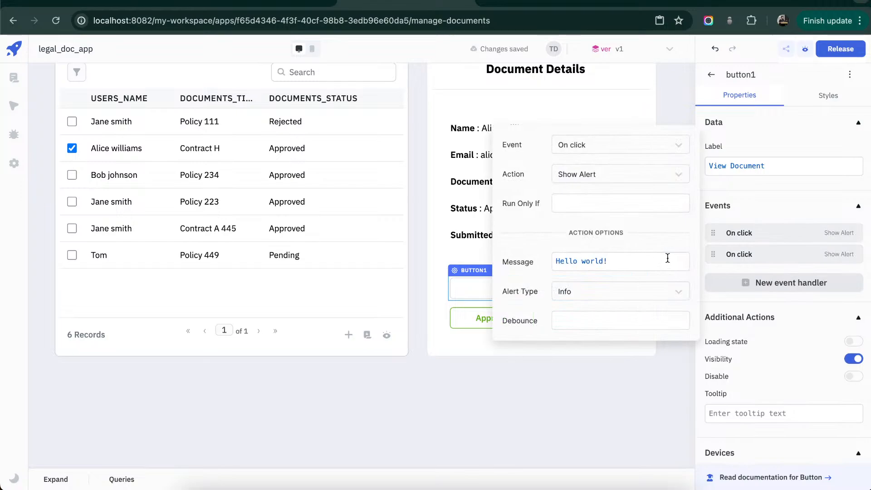
{"action": "left_click", "coordinate": [671, 176]}
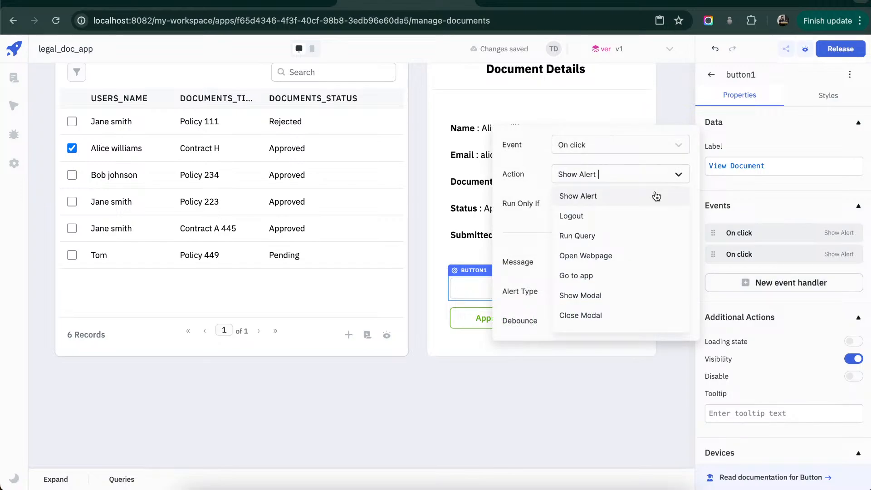
{"action": "left_click", "coordinate": [627, 237]}
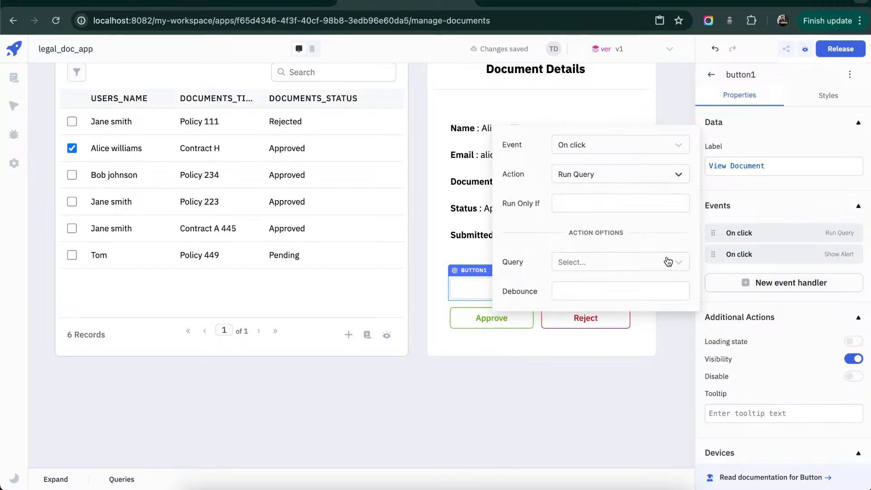
{"action": "left_click", "coordinate": [669, 262]}
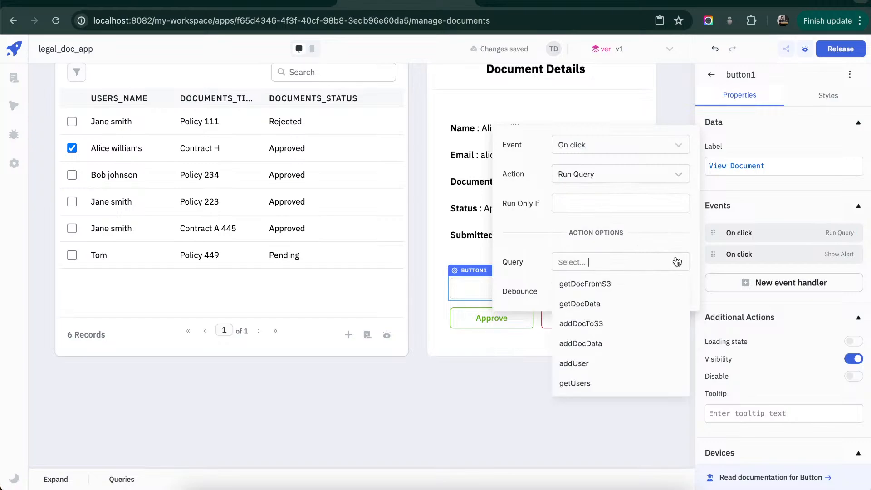
{"action": "left_click", "coordinate": [658, 284]}
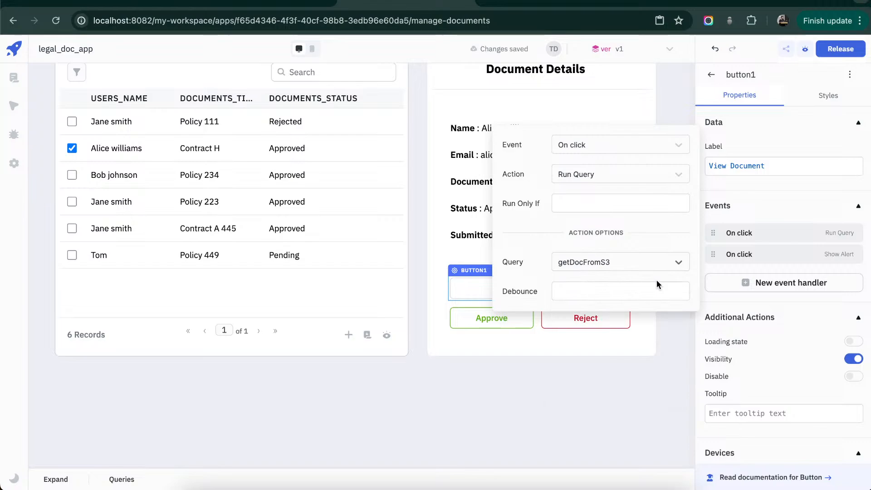
- Change the action of the View Document button's second On click handler to Open Webpage
{"action": "left_click", "coordinate": [740, 256]}
{"action": "left_click", "coordinate": [674, 196]}
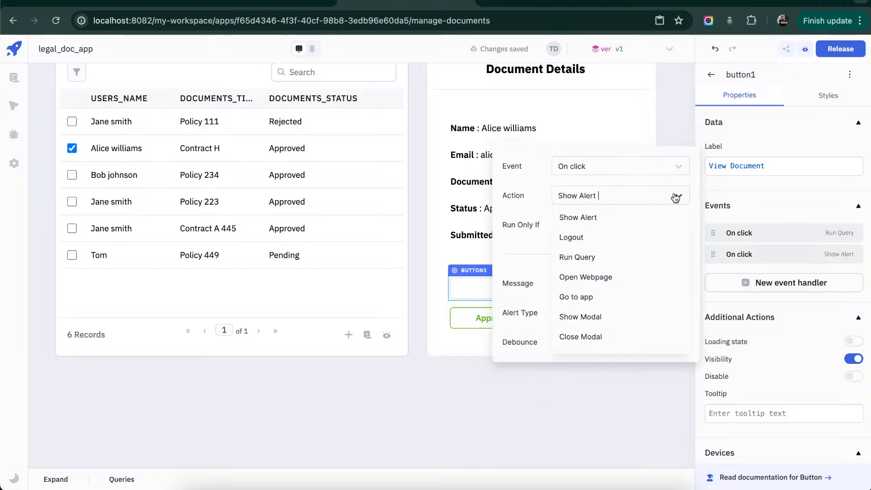
{"action": "left_click", "coordinate": [615, 283]}
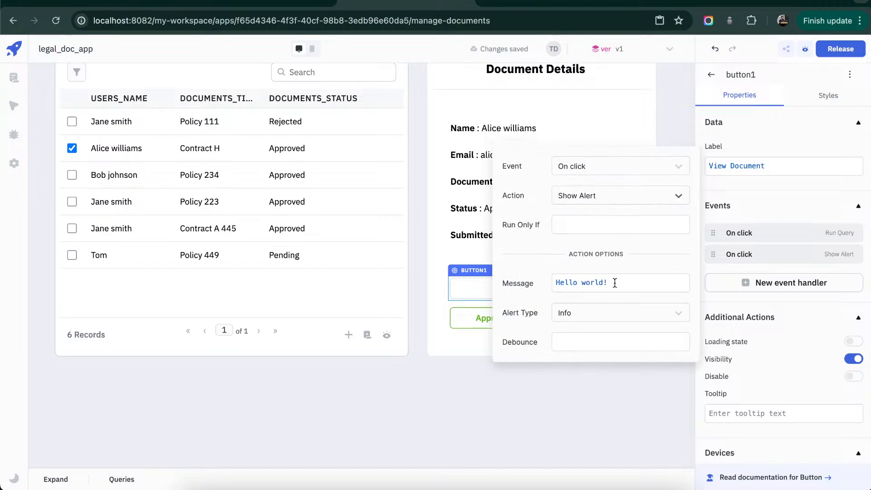
- Set the Open Webpage handler's URL to {{queries.getDocFromS3.data.url}} and close the handler settings
{"action": "left_click", "coordinate": [616, 301]}
{"action": "type", "text": "{{"}
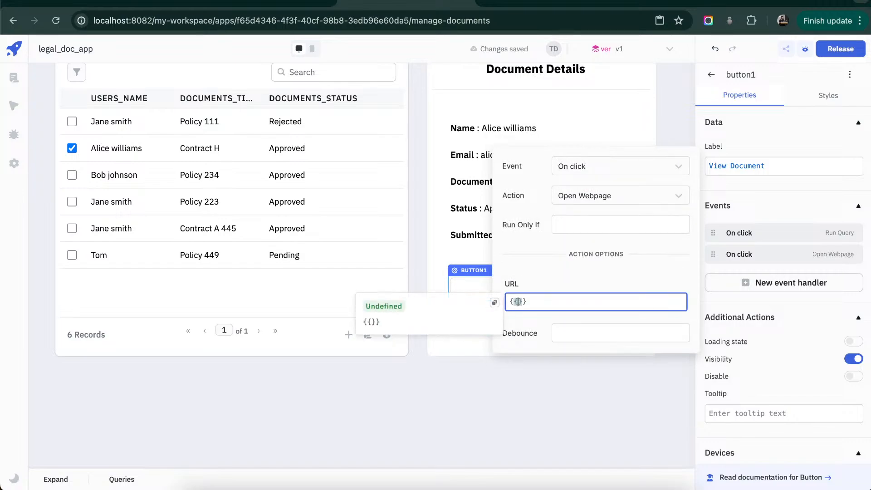
{"action": "type", "text": "queries."}
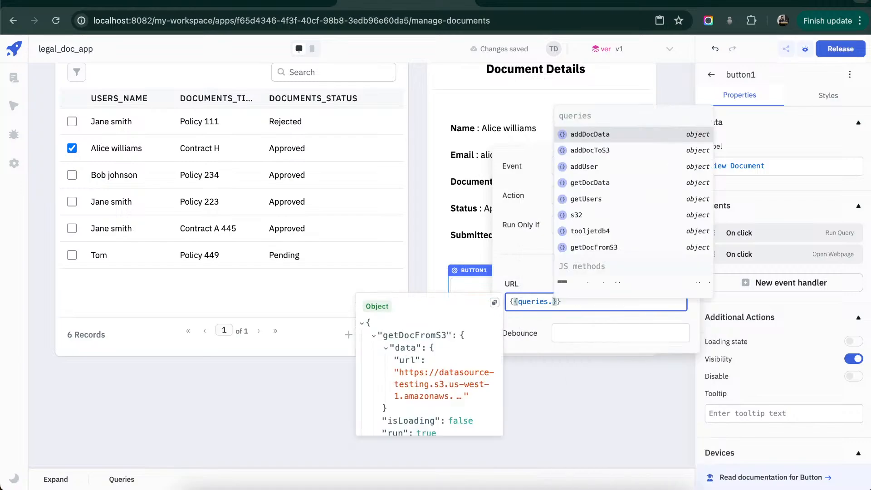
{"action": "type", "text": "get"}
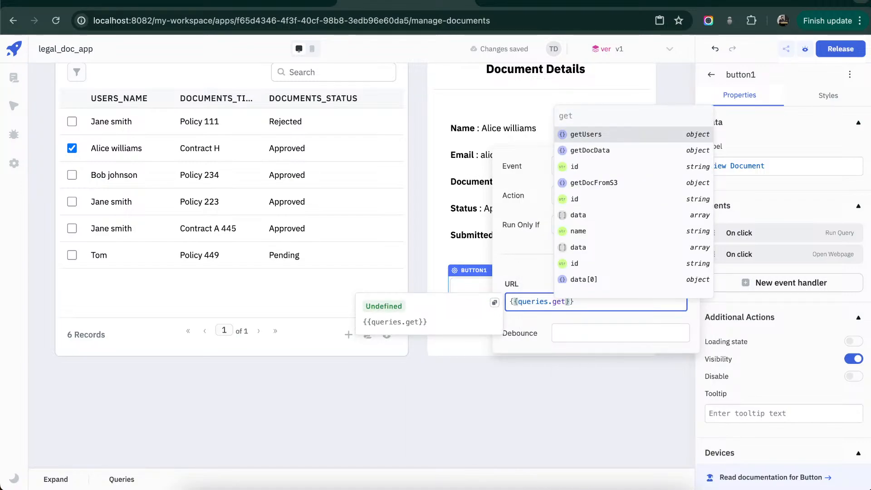
{"action": "left_click", "coordinate": [613, 181]}
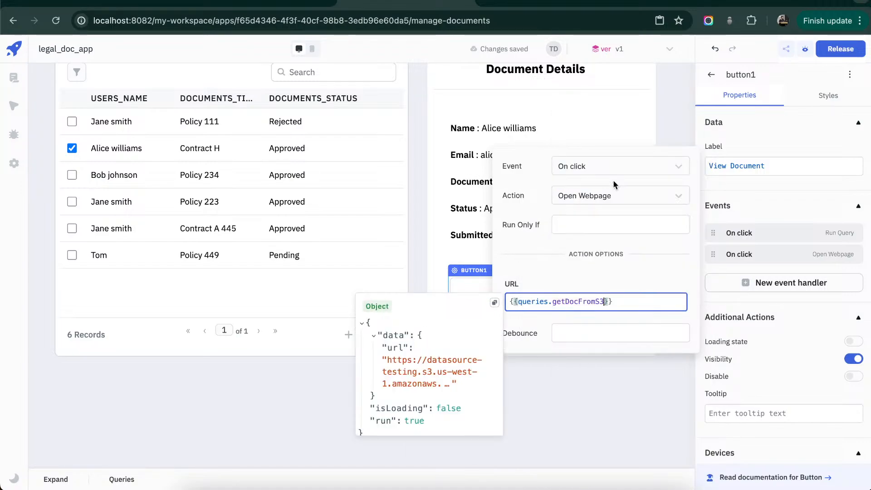
{"action": "type", "text": "."}
{"action": "type", "text": "data."}
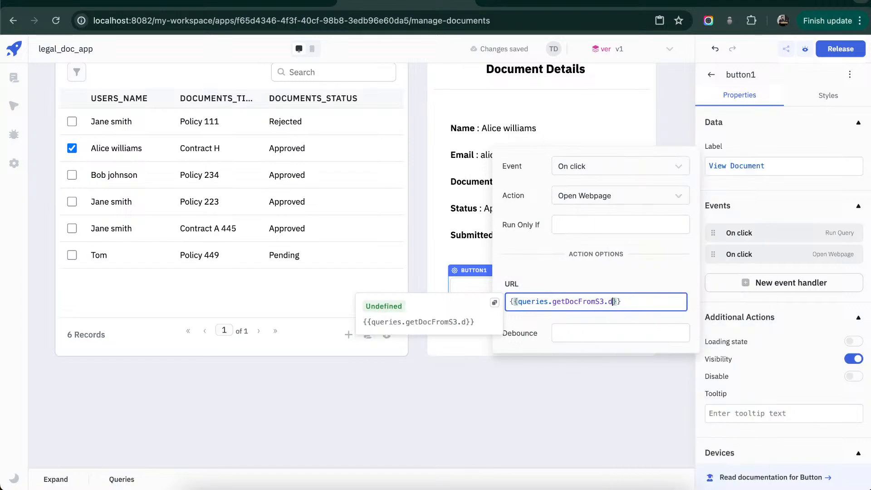
{"action": "type", "text": "url"}
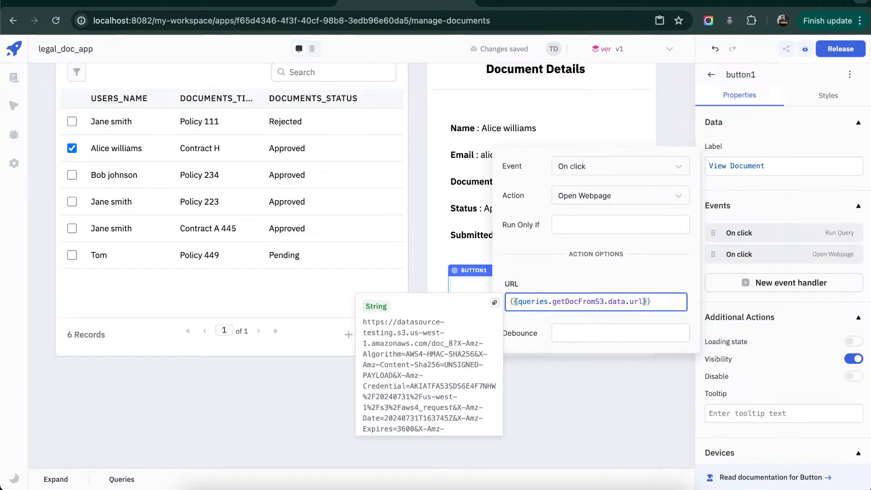
{"action": "left_click", "coordinate": [623, 274]}
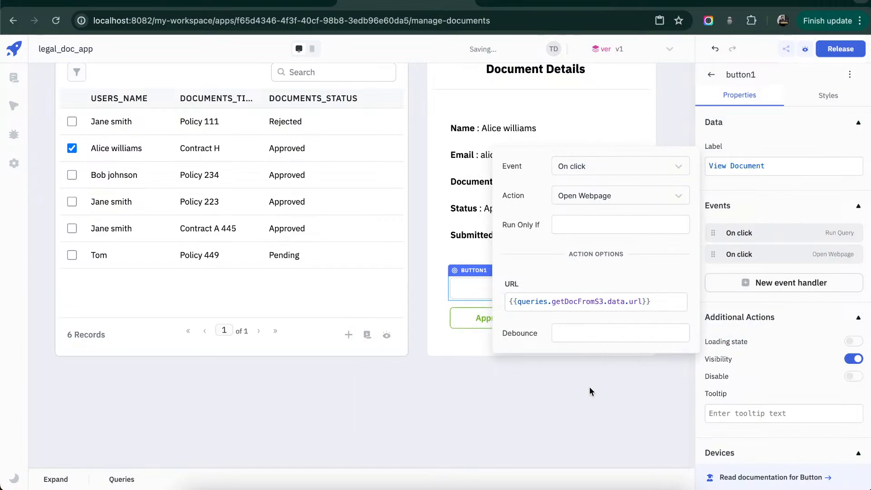
{"action": "left_click", "coordinate": [573, 405]}
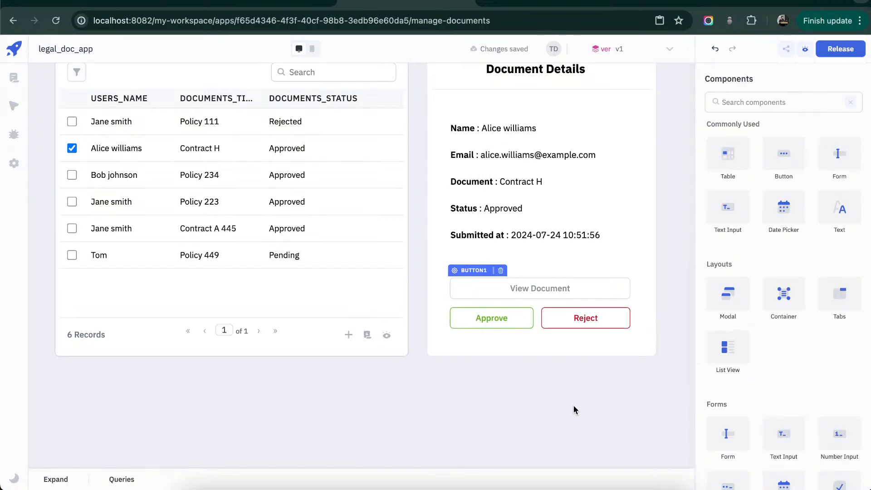
- Select the Policy 111 row in table1 and undo the accidental move of the View Document button onto the table
{"action": "left_click", "coordinate": [72, 122]}
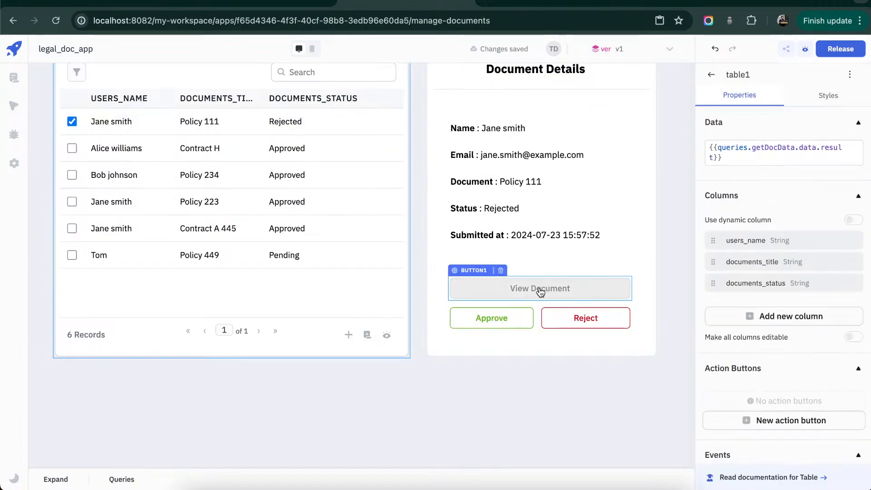
{"action": "left_click_drag", "start_coordinate": [539, 288], "coordinate": [219, 248]}
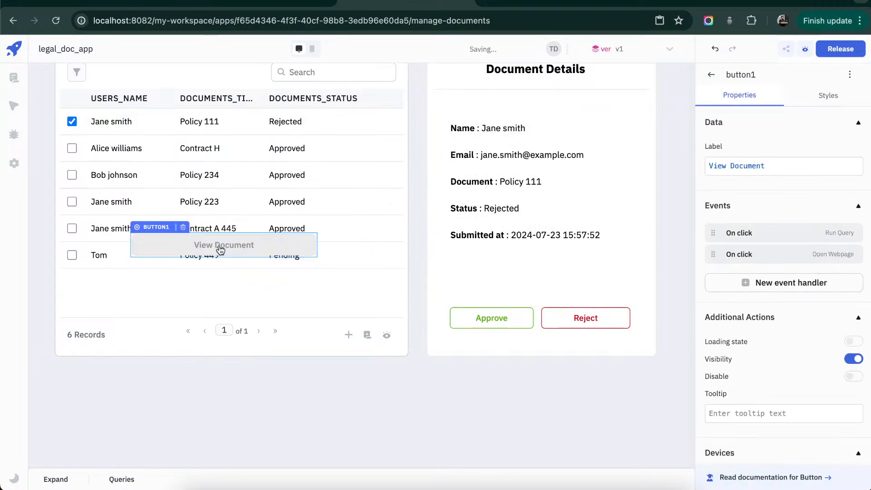
{"action": "key", "text": "super+z"}
{"action": "left_click_drag", "start_coordinate": [168, 230], "coordinate": [456, 230]}
{"action": "left_click", "coordinate": [481, 350]}
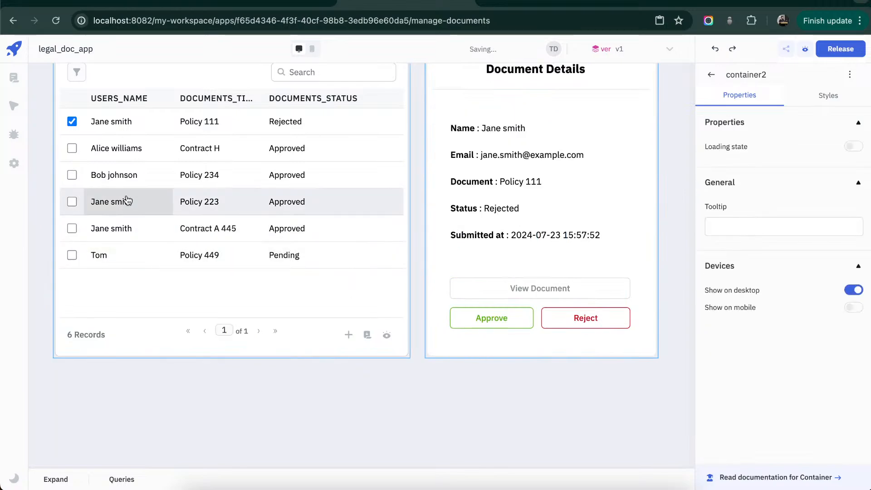
- Select the Policy 234 row, switch to the Policy 449 row in table1, and open its file with View Document
{"action": "left_click", "coordinate": [71, 174]}
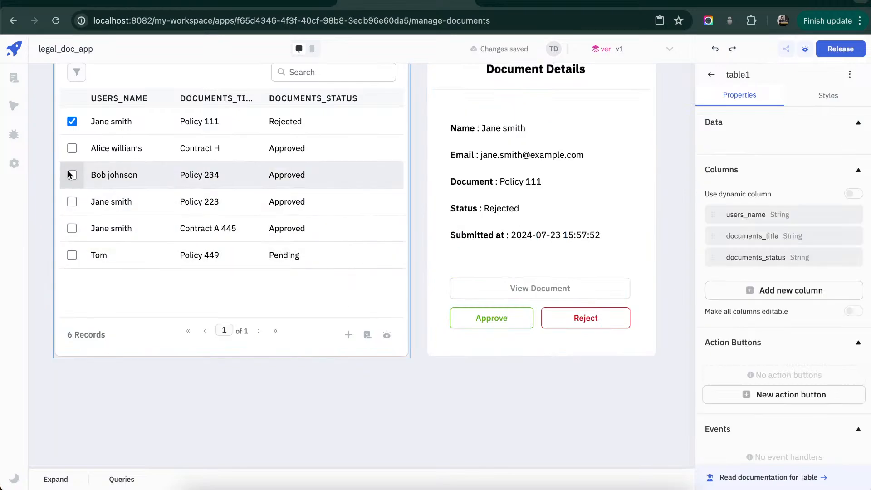
{"action": "left_click", "coordinate": [71, 255]}
{"action": "left_click", "coordinate": [523, 291]}
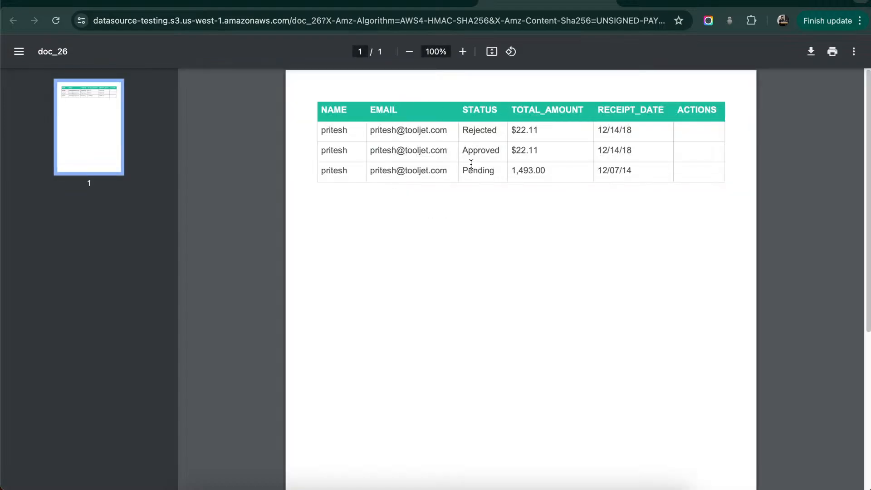
- Look over the opened doc_26 PDF and return to the Manage Documents page in the ToolJet editor
{"action": "scroll", "coordinate": [471, 164], "scroll_direction": "down", "scroll_amount": 1}
{"action": "scroll", "coordinate": [471, 165], "scroll_direction": "up", "scroll_amount": 1}
{"action": "scroll", "coordinate": [471, 164], "scroll_direction": "down", "scroll_amount": 5}
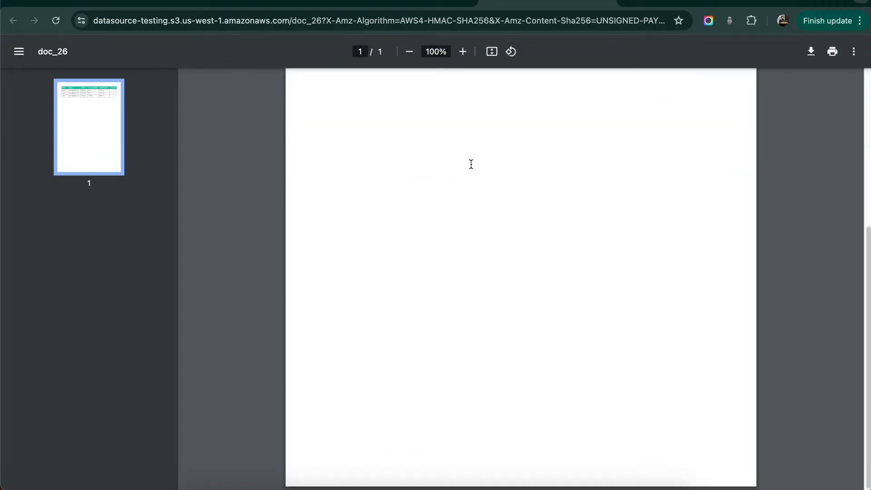
{"action": "scroll", "coordinate": [471, 164], "scroll_direction": "up", "scroll_amount": 5}
{"action": "left_click", "coordinate": [431, 5]}
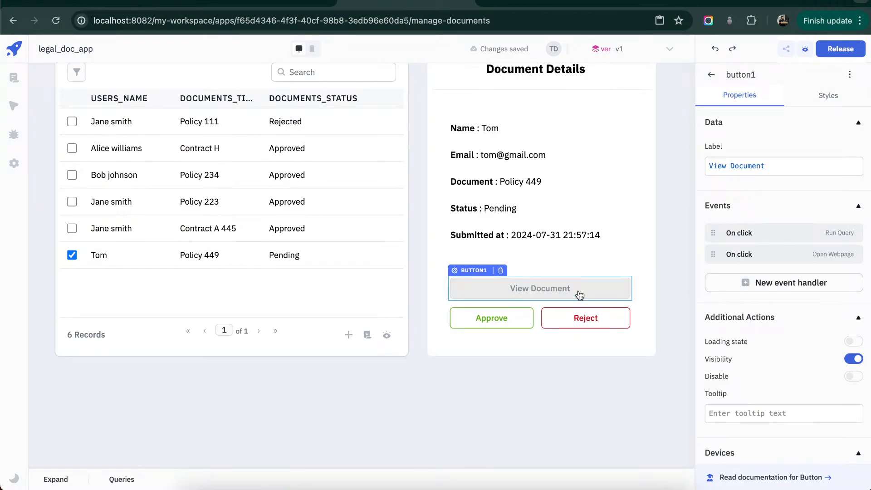
{"action": "left_click", "coordinate": [590, 266]}
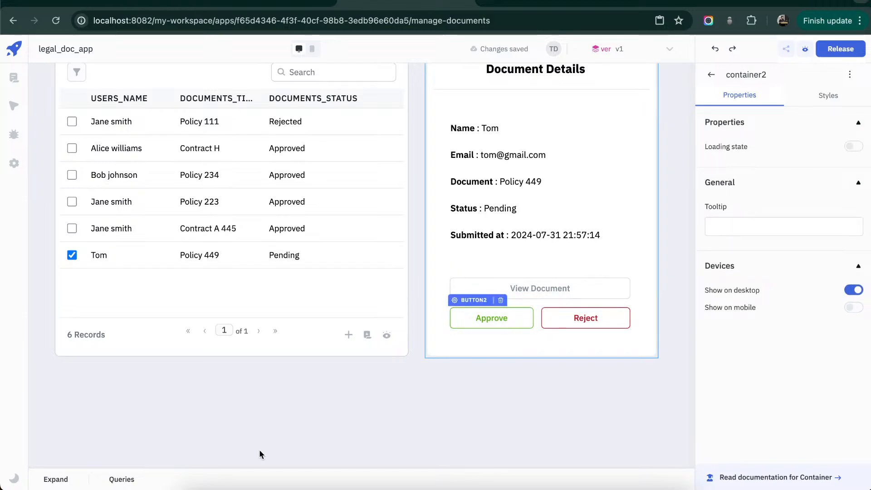
- Create a ToolJet Database query and name it approveDoc
{"action": "left_click", "coordinate": [55, 479]}
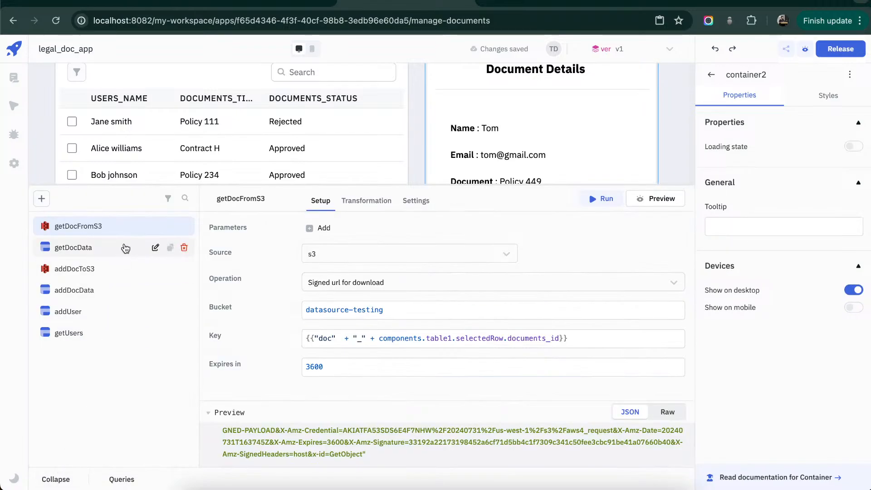
{"action": "left_click", "coordinate": [45, 203]}
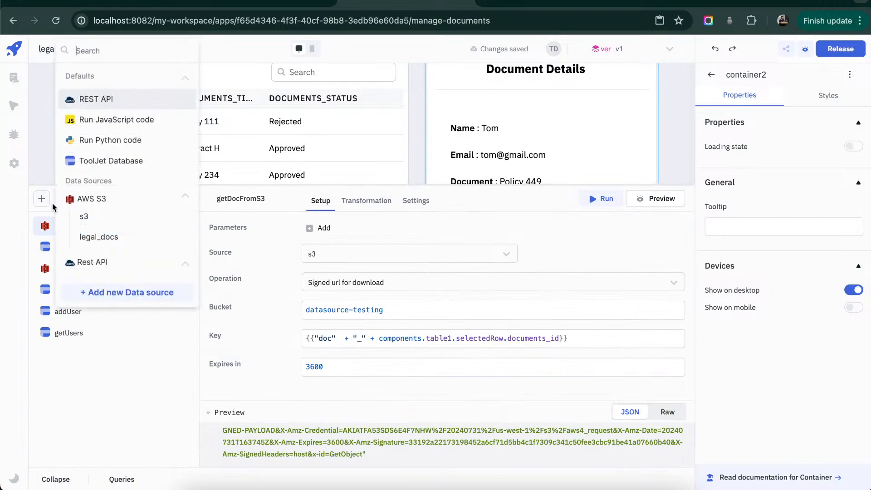
{"action": "left_click", "coordinate": [104, 161]}
{"action": "key", "text": "super+a"}
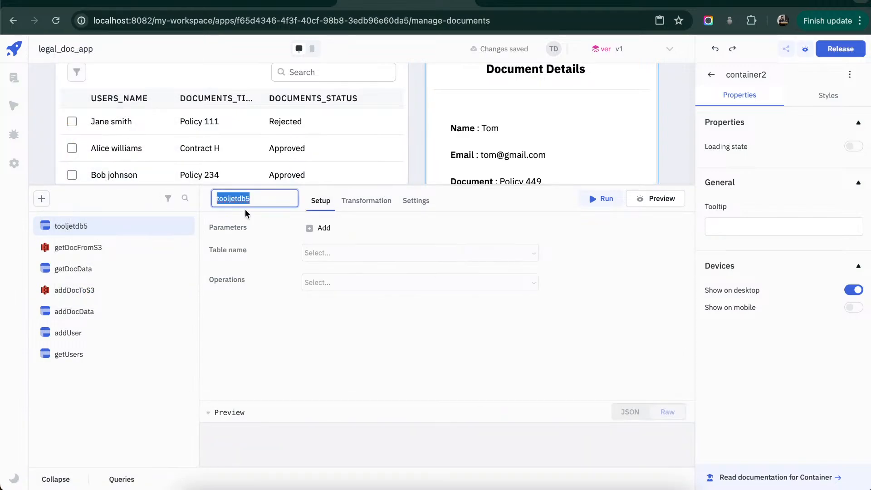
{"action": "type", "text": "approveDoc"}
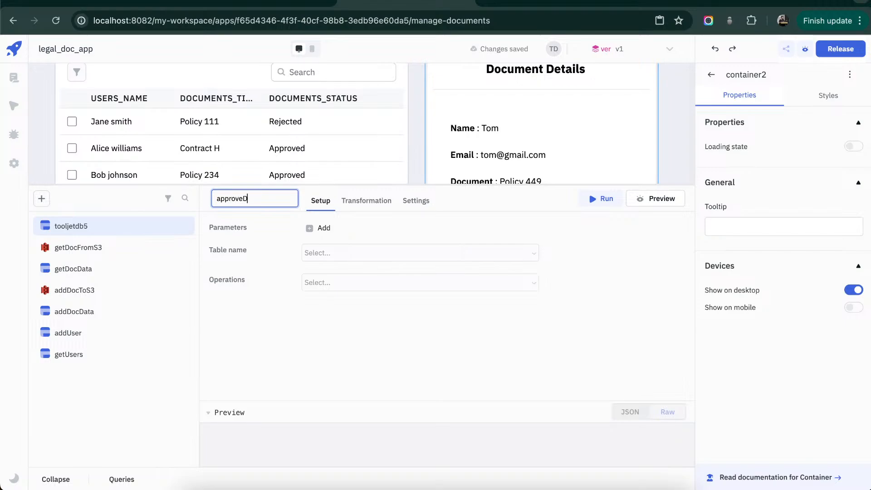
{"action": "left_click", "coordinate": [312, 398]}
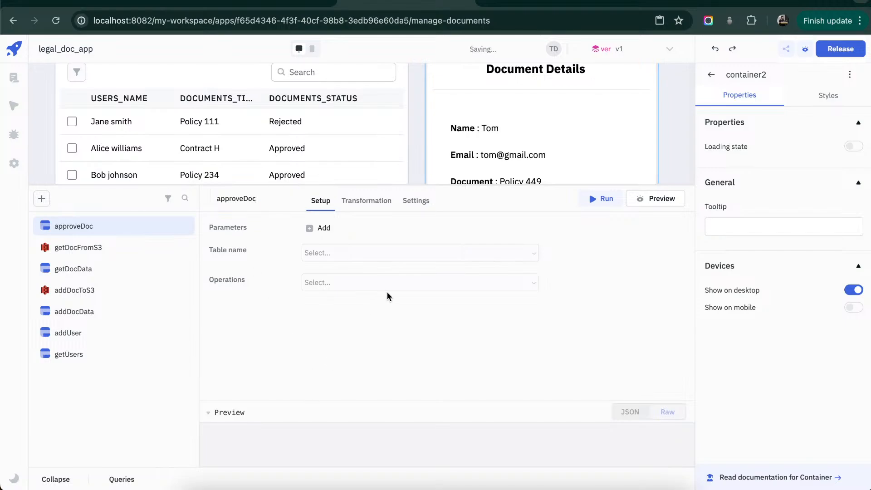
- Set the approveDoc query to the documents table with the Update rows operation
{"action": "left_click", "coordinate": [456, 256]}
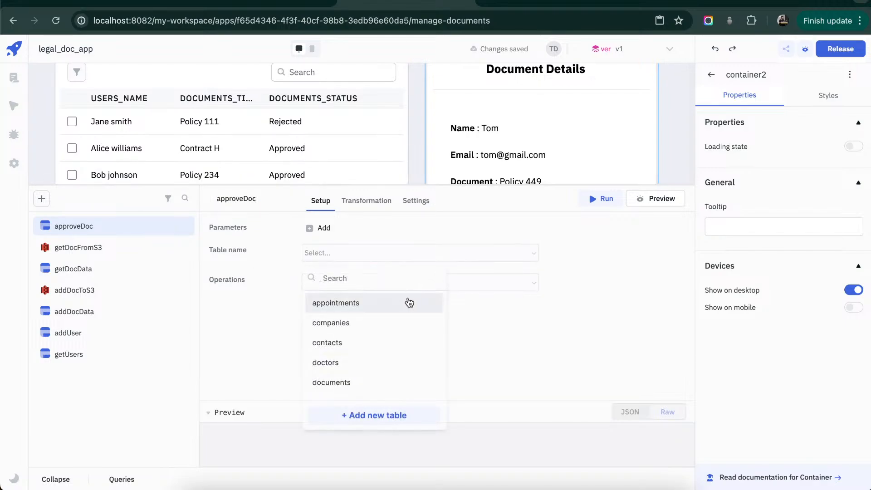
{"action": "left_click", "coordinate": [362, 383]}
{"action": "left_click", "coordinate": [528, 285]}
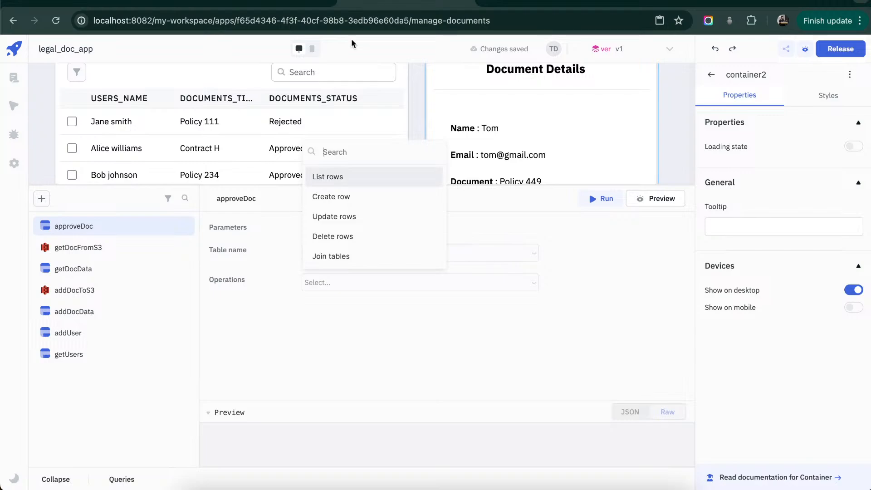
{"action": "left_click", "coordinate": [333, 219]}
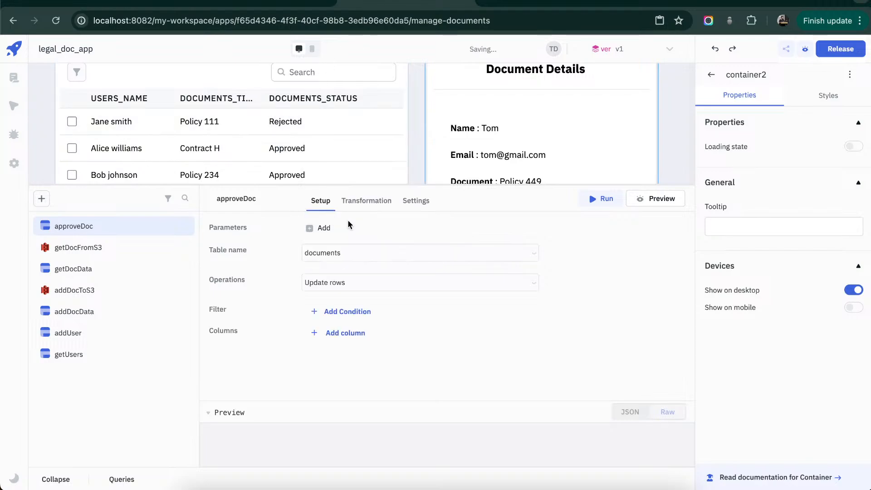
- Add a filter condition to approveDoc on the id column with the equals operation
{"action": "left_click", "coordinate": [373, 311]}
{"action": "left_click", "coordinate": [367, 315]}
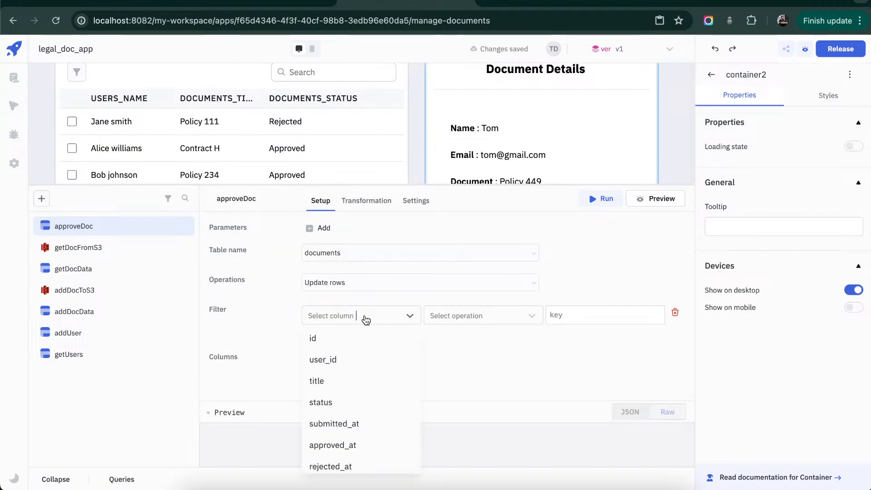
{"action": "left_click", "coordinate": [355, 341]}
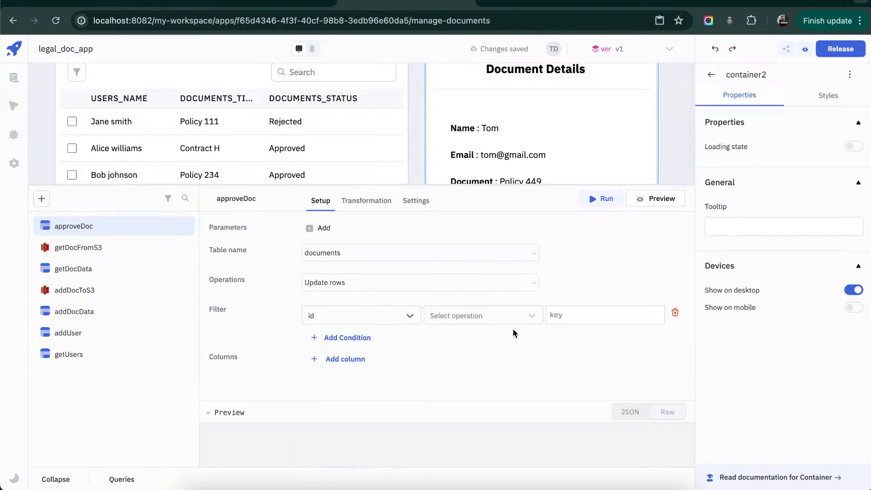
{"action": "left_click", "coordinate": [531, 320]}
{"action": "left_click", "coordinate": [523, 339]}
- Set the id filter's comparison value to {{components.table1.selectedRow.doucuments_id}}
{"action": "left_click", "coordinate": [559, 318]}
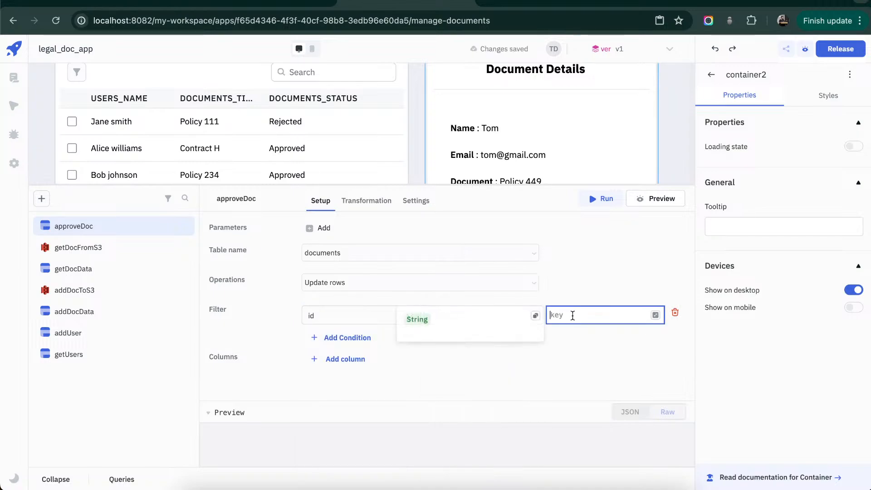
{"action": "type", "text": "{{components."}
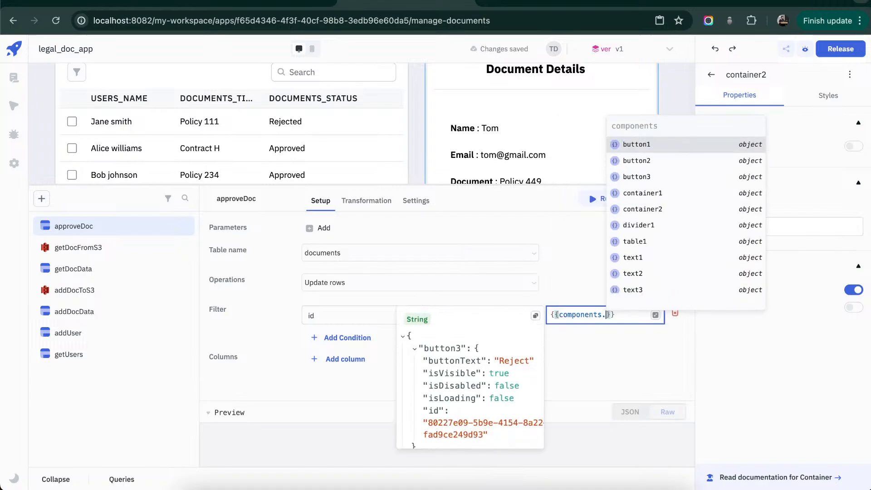
{"action": "type", "text": "table1."}
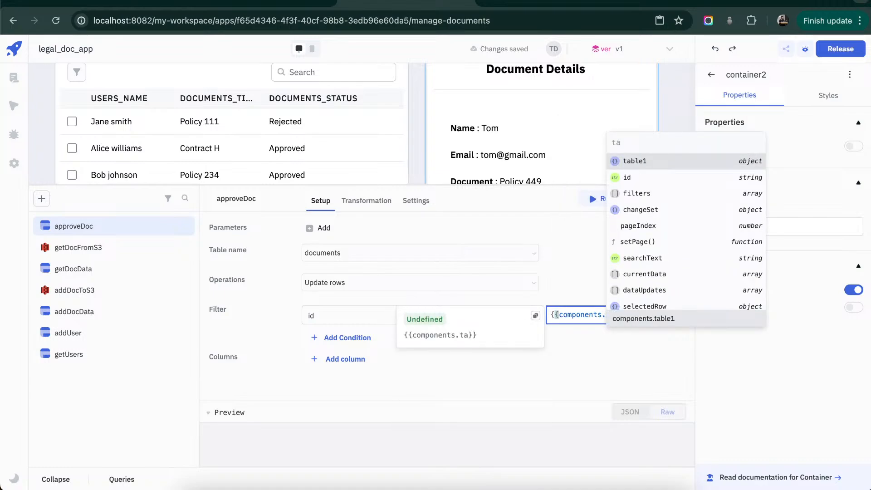
{"action": "type", "text": "selectedRow"}
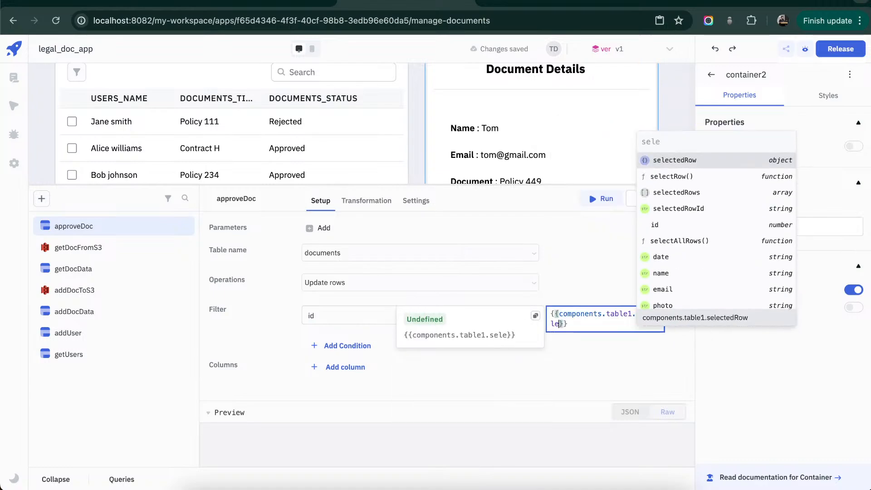
{"action": "type", "text": "."}
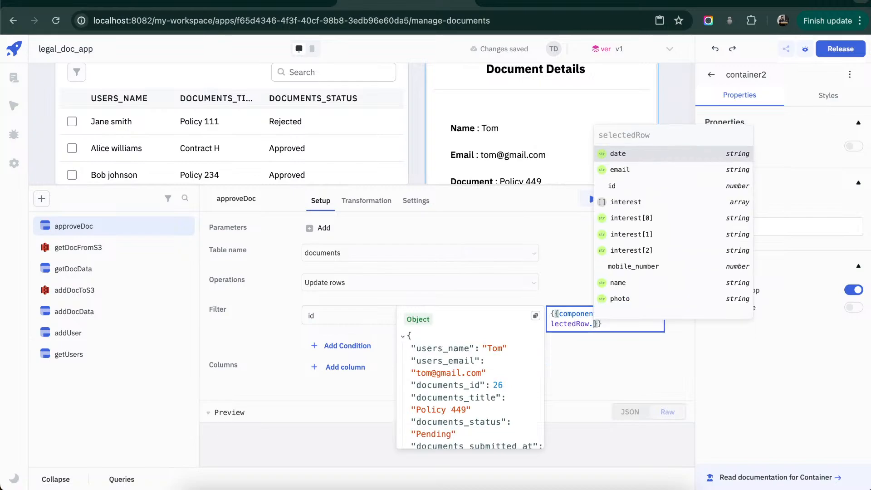
{"action": "type", "text": "doucments"}
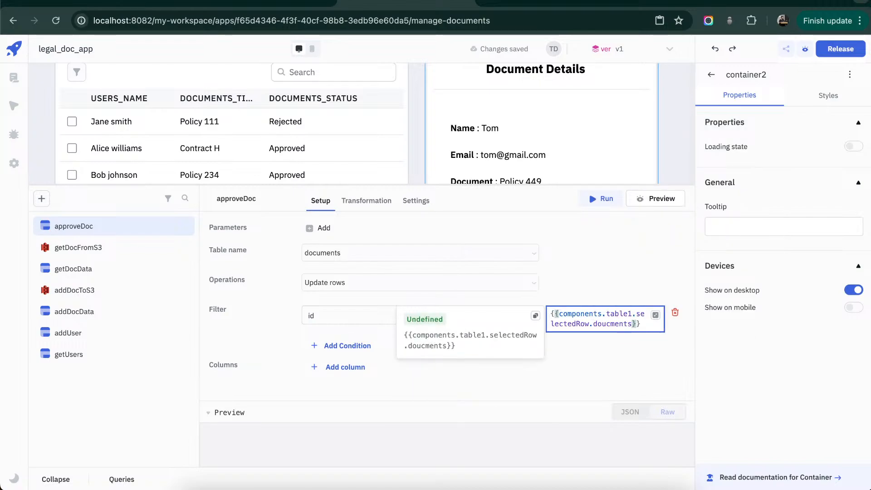
{"action": "key", "text": "BackSpace"}
{"action": "key", "text": "BackSpace"}
{"action": "key", "text": "BackSpace"}
{"action": "key", "text": "BackSpace"}
{"action": "key", "text": "BackSpace"}
{"action": "type", "text": "umn"}
{"action": "type", "text": "ents_u"}
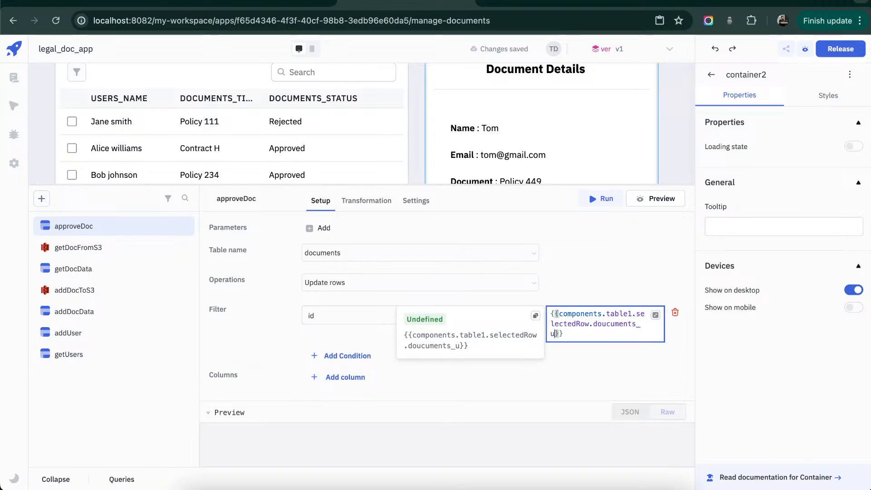
{"action": "key", "text": "BackSpace"}
{"action": "key", "text": "BackSpace"}
{"action": "type", "text": "id"}
{"action": "left_click", "coordinate": [624, 357]}
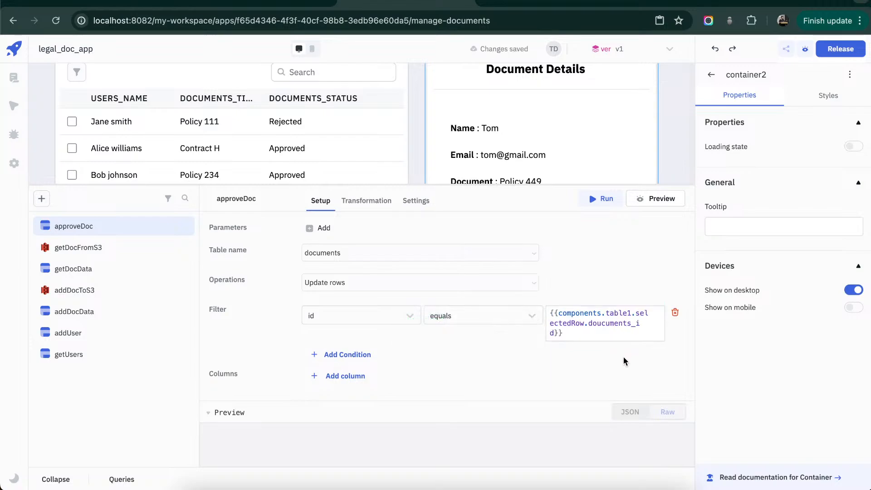
- Add the status and approved_at columns to the fields that approveDoc updates
{"action": "left_click", "coordinate": [343, 376]}
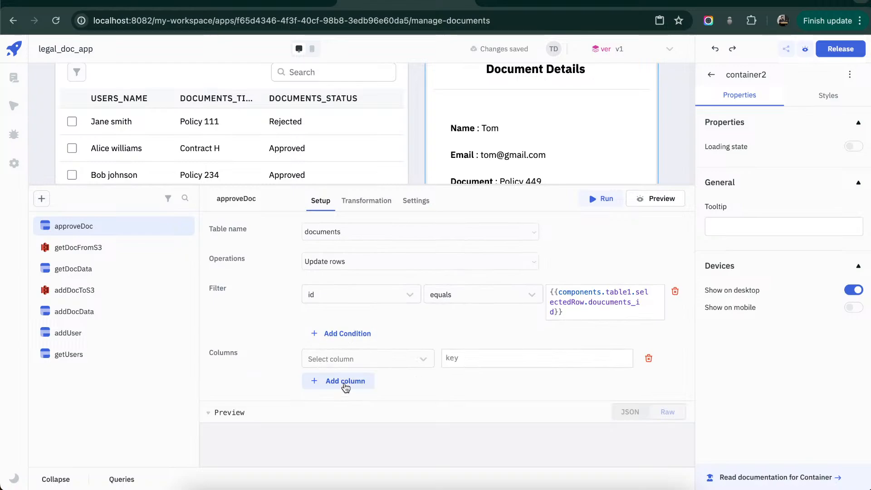
{"action": "left_click", "coordinate": [373, 361]}
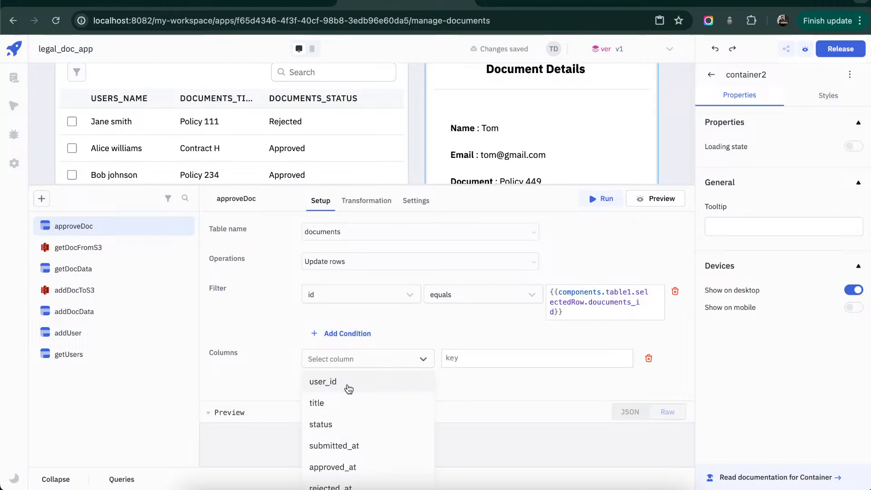
{"action": "scroll", "coordinate": [351, 400], "scroll_direction": "down", "scroll_amount": 1}
{"action": "left_click", "coordinate": [353, 414]}
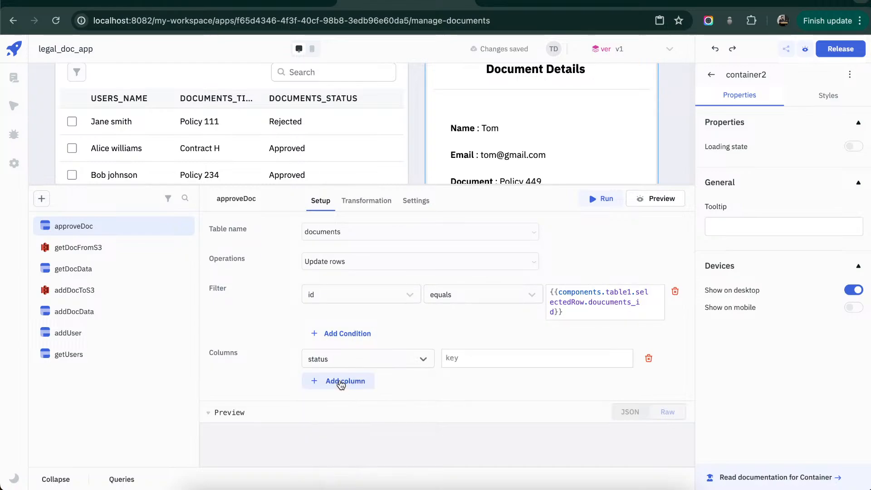
{"action": "left_click", "coordinate": [346, 381]}
{"action": "left_click", "coordinate": [343, 380]}
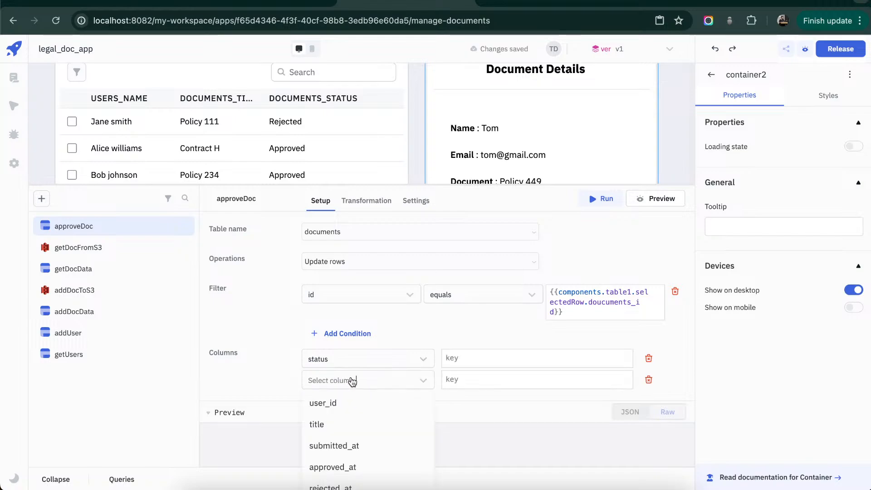
{"action": "left_click", "coordinate": [355, 467]}
- Set the status column's value to Approved and the approved_at column's value to {{moment().format()}}
{"action": "left_click", "coordinate": [477, 362]}
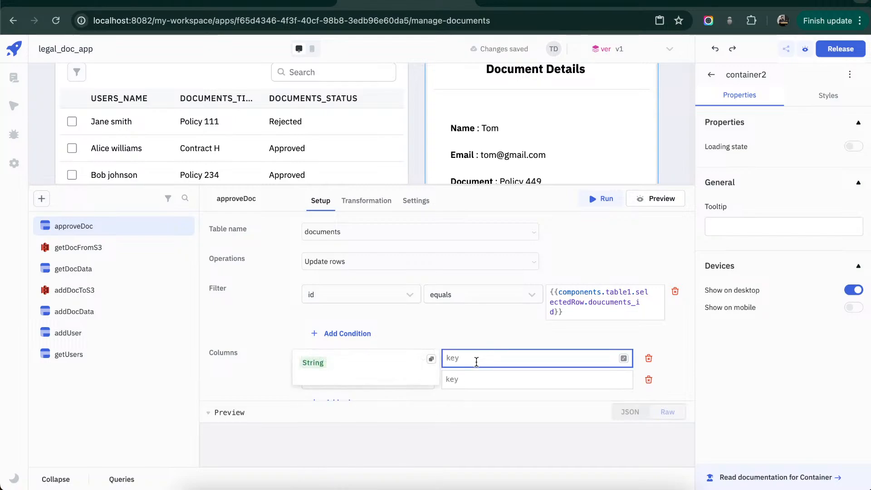
{"action": "scroll", "coordinate": [499, 323], "scroll_direction": "down", "scroll_amount": 1}
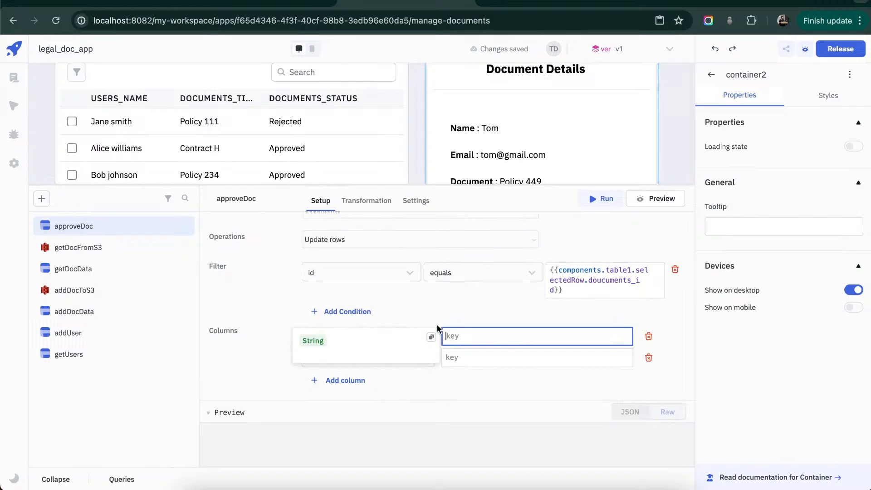
{"action": "left_click", "coordinate": [452, 315]}
{"action": "left_click", "coordinate": [501, 338]}
{"action": "type", "text": "Approved"}
{"action": "left_click", "coordinate": [502, 357]}
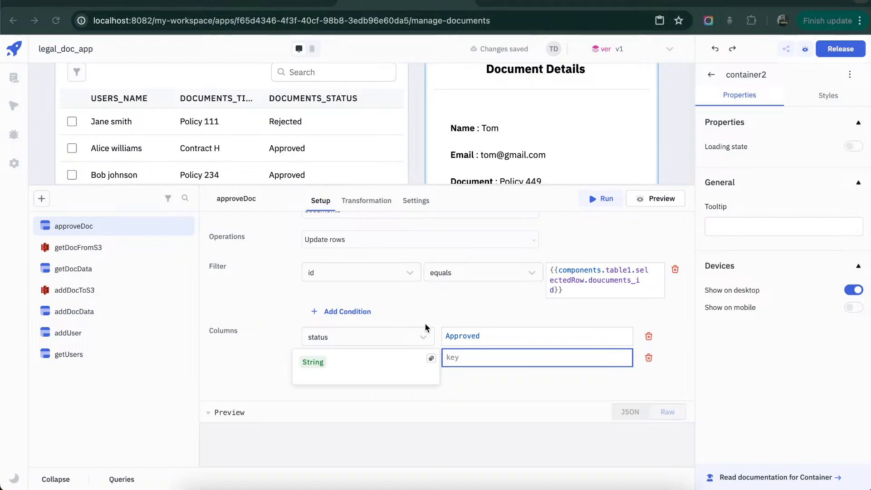
{"action": "left_click", "coordinate": [467, 347]}
{"action": "type", "text": "{{moment().format()}}"}
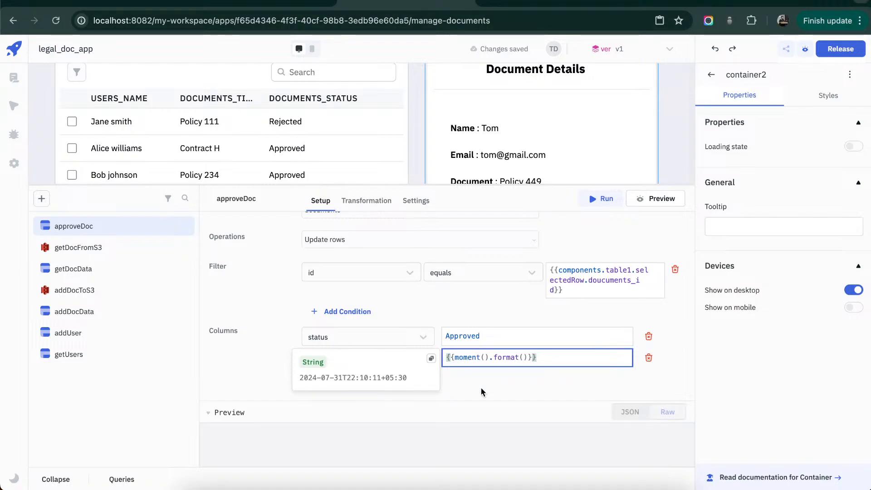
{"action": "left_click", "coordinate": [500, 388]}
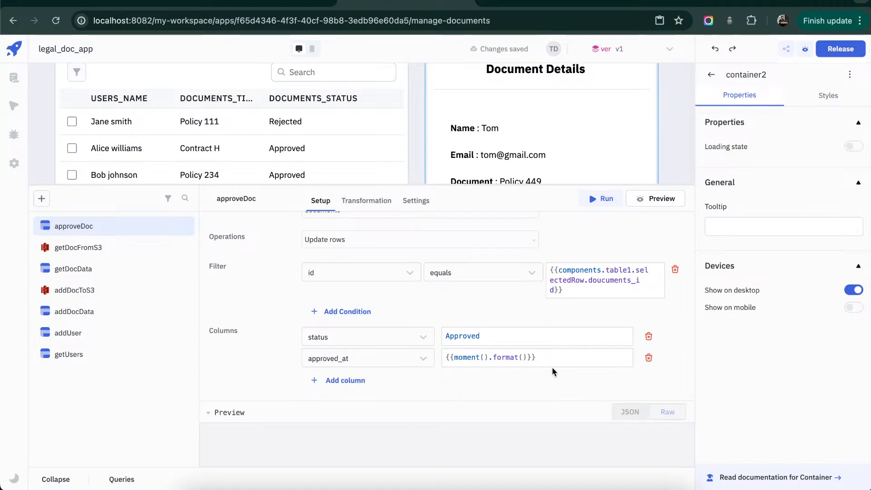
- Add two Query Success event handlers in the approveDoc query's settings
{"action": "left_click", "coordinate": [415, 203]}
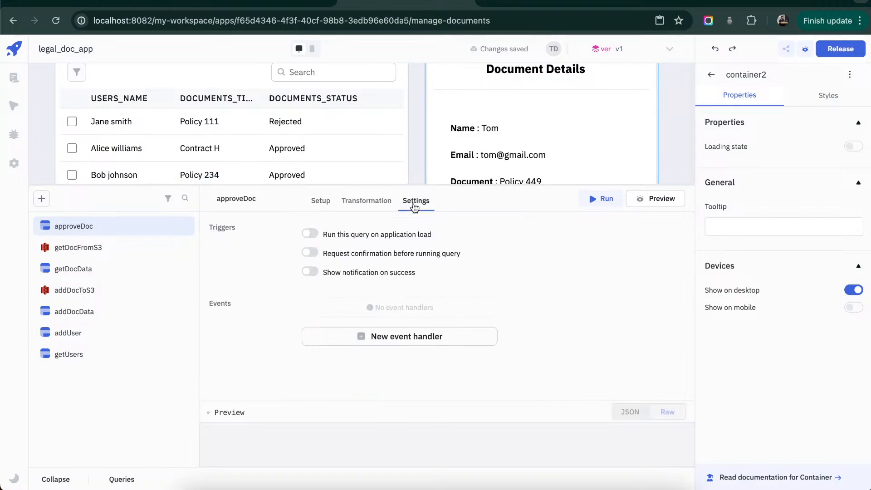
{"action": "left_click", "coordinate": [406, 336]}
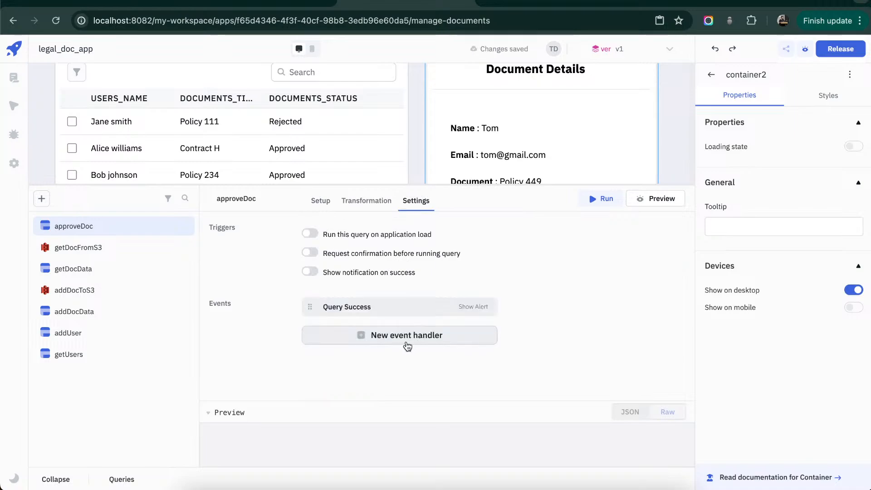
{"action": "left_click", "coordinate": [407, 342]}
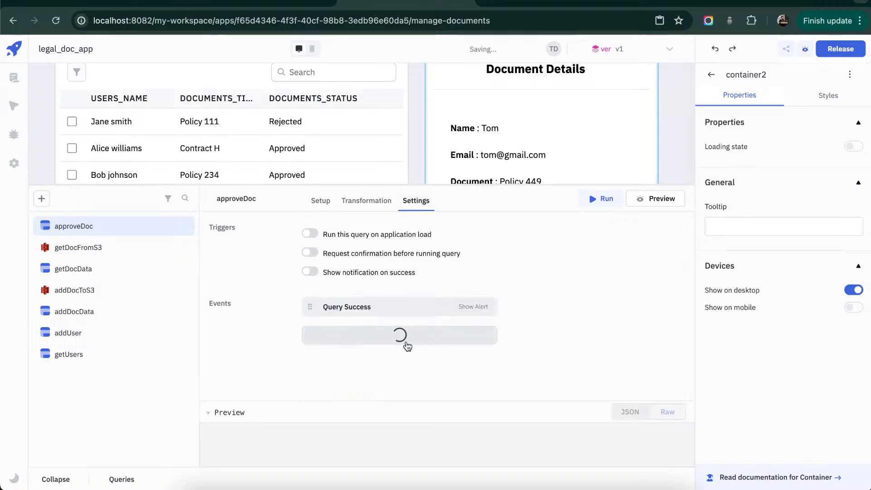
- Configure approveDoc's first Query Success handler to show a Success alert with the message "Document approved!"
{"action": "left_click", "coordinate": [409, 312]}
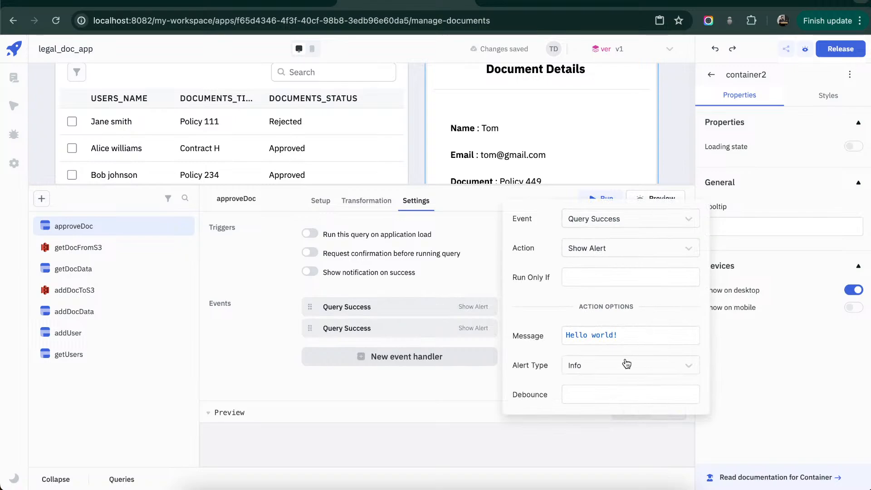
{"action": "left_click", "coordinate": [627, 364]}
{"action": "left_click", "coordinate": [614, 405]}
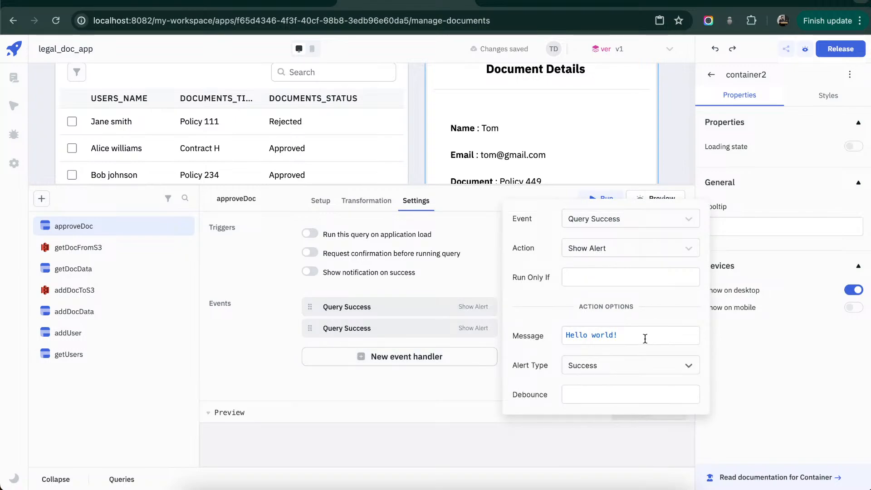
{"action": "triple_click", "coordinate": [644, 339]}
{"action": "type", "text": "Docu"}
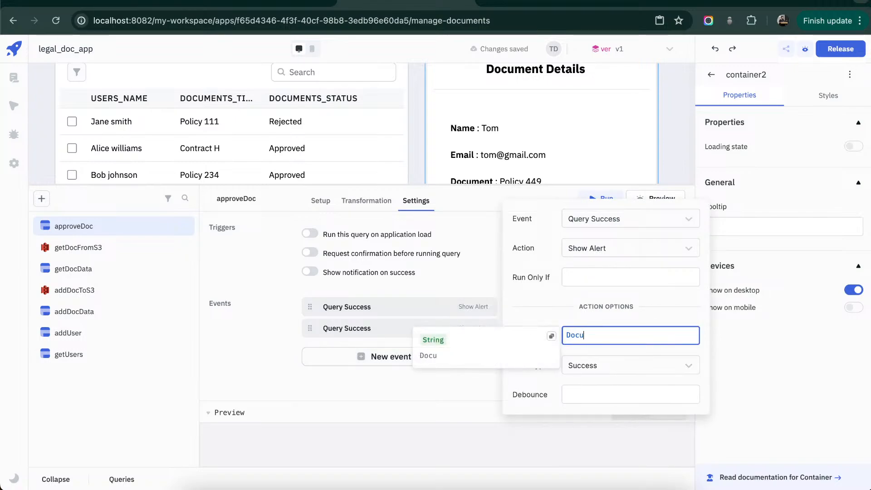
{"action": "type", "text": "ment approe"}
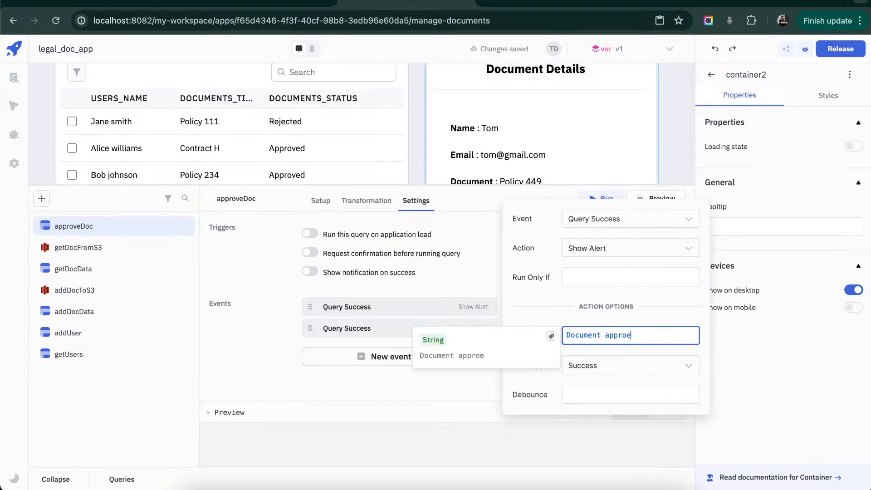
{"action": "key", "text": "BackSpace"}
{"action": "key", "text": "BackSpace"}
{"action": "type", "text": "roved!"}
{"action": "left_click", "coordinate": [459, 415]}
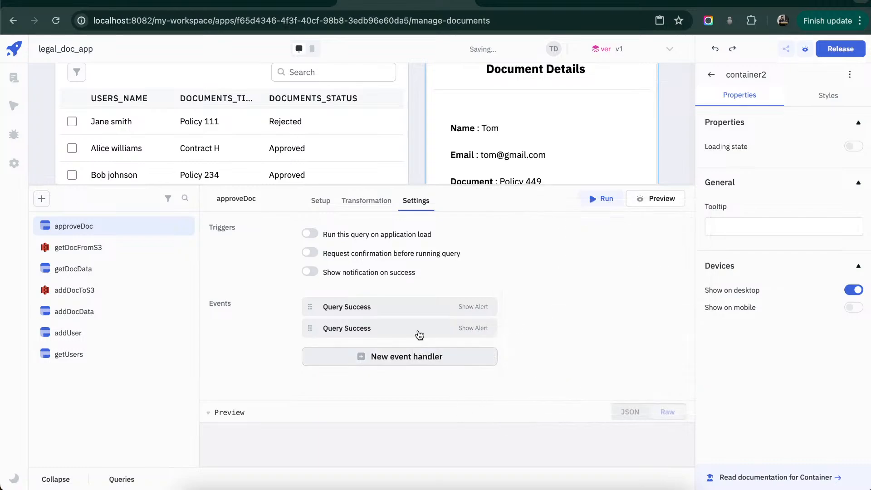
- Set approveDoc's second Query Success handler to the Run Query action with the getDocData query
{"action": "left_click", "coordinate": [403, 331]}
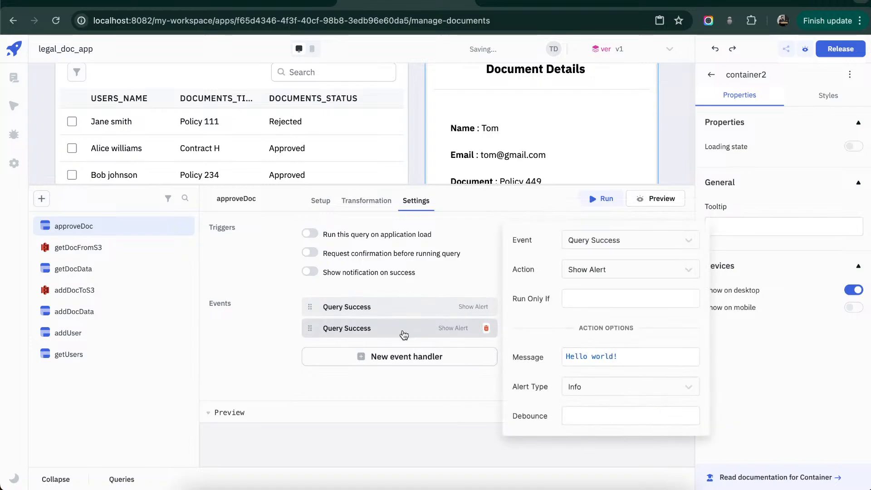
{"action": "left_click", "coordinate": [686, 271]}
{"action": "left_click", "coordinate": [638, 333]}
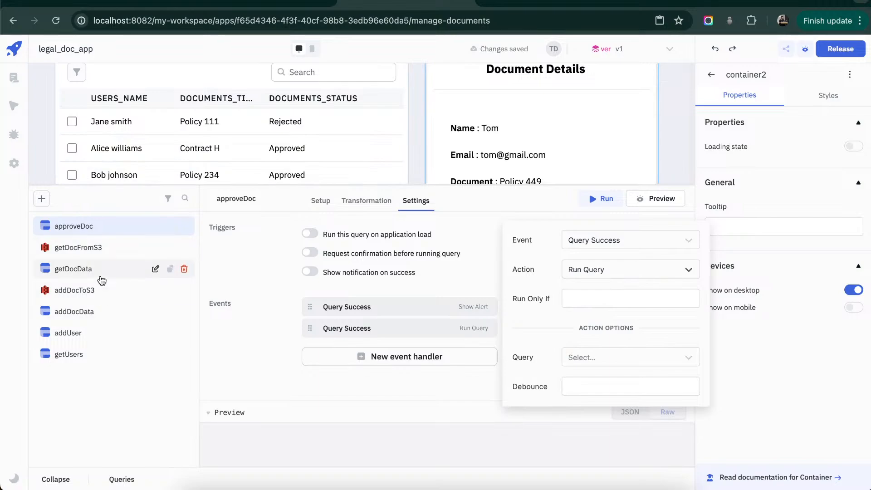
{"action": "left_click", "coordinate": [677, 356]}
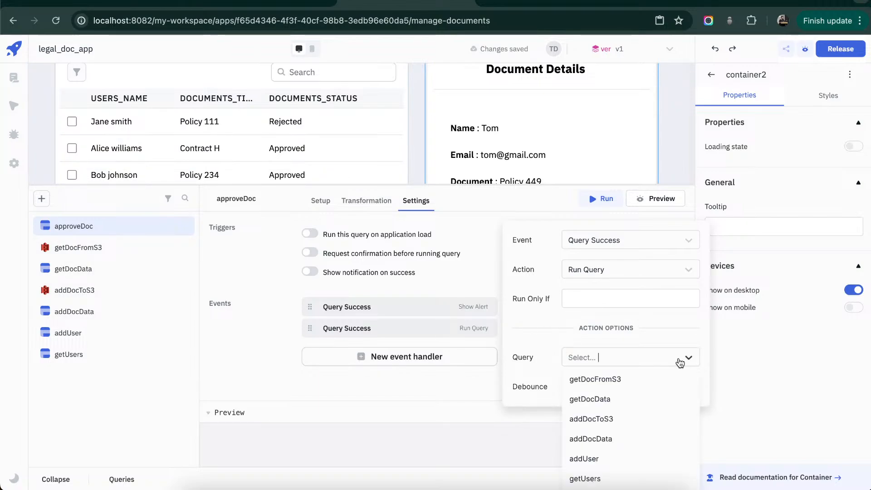
{"action": "left_click", "coordinate": [617, 420]}
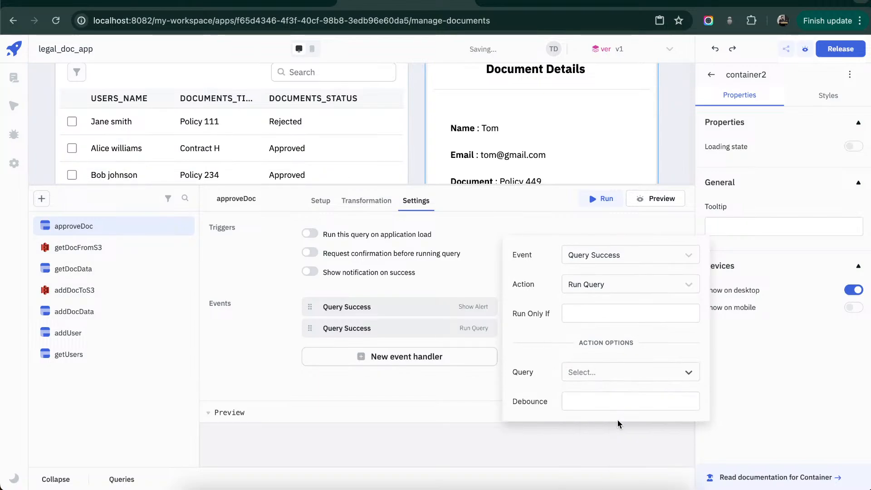
{"action": "left_click", "coordinate": [496, 390]}
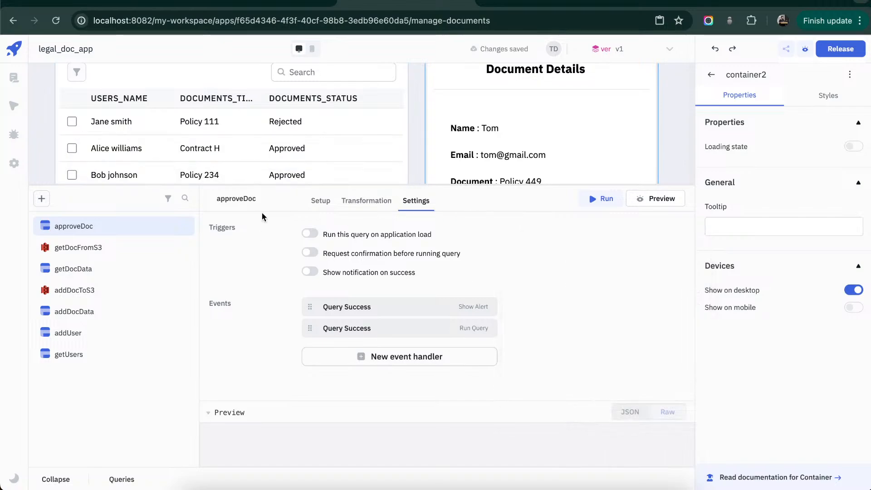
- Bind the documents table's loading state to {{queries.getDocData.isLoading}} and select the expression for reuse
{"action": "left_click_drag", "start_coordinate": [216, 185], "coordinate": [217, 282]}
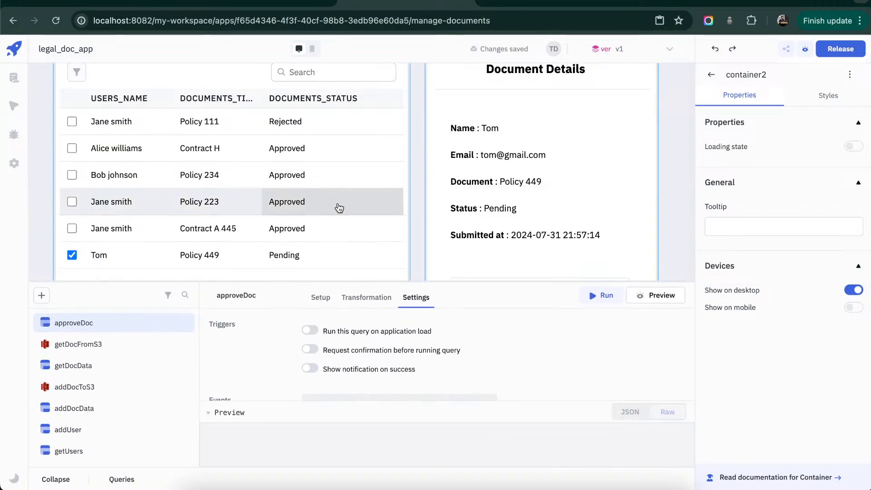
{"action": "left_click", "coordinate": [217, 67]}
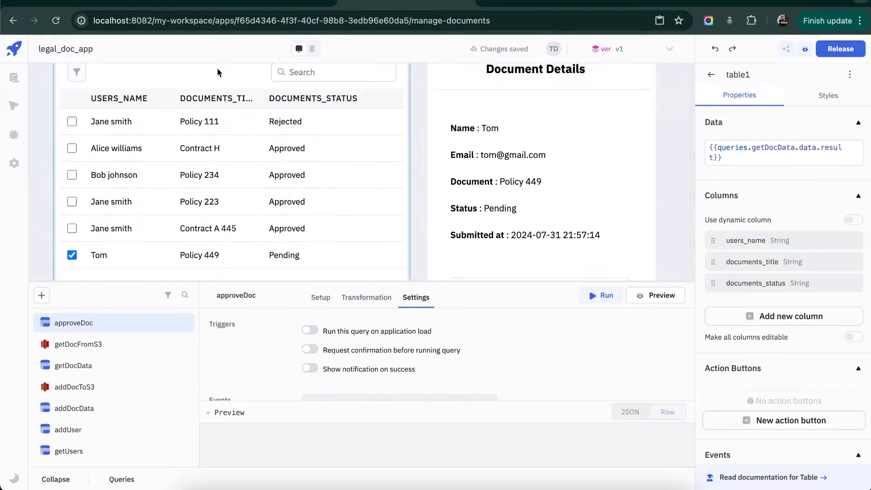
{"action": "scroll", "coordinate": [867, 374], "scroll_direction": "down", "scroll_amount": 10}
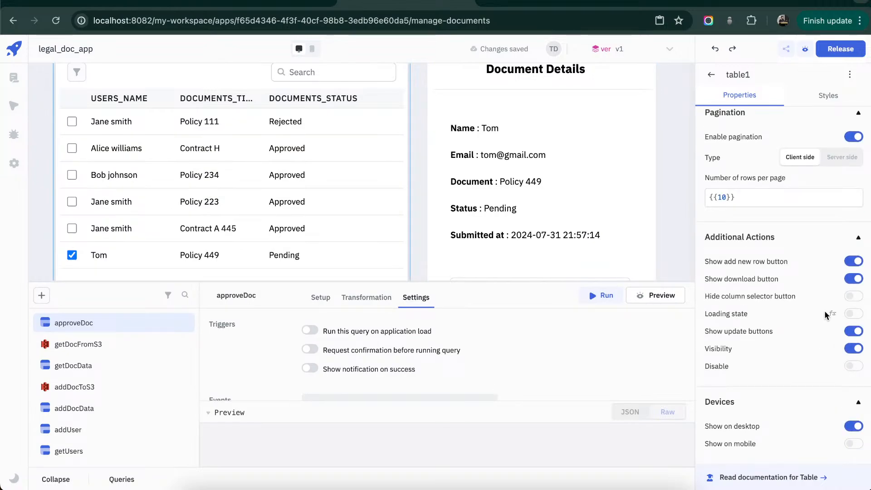
{"action": "left_click", "coordinate": [833, 313]}
{"action": "left_click", "coordinate": [780, 334]}
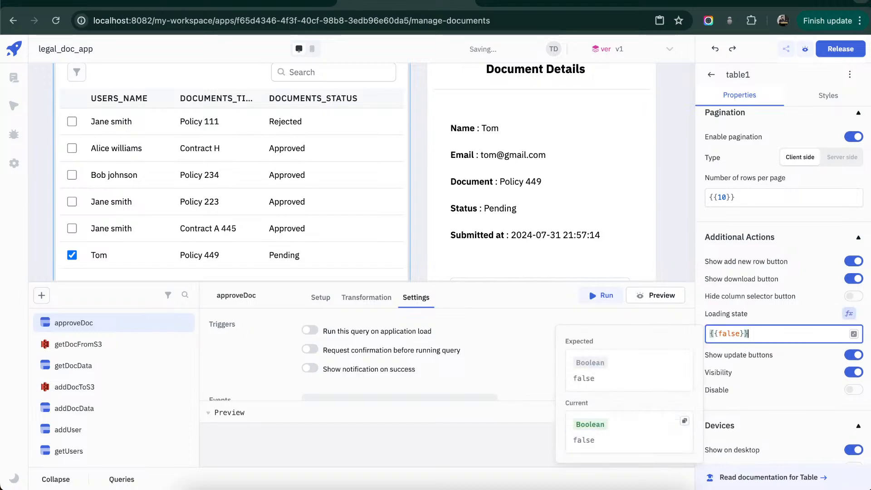
{"action": "key", "text": "BackSpace"}
{"action": "type", "text": "{{"}
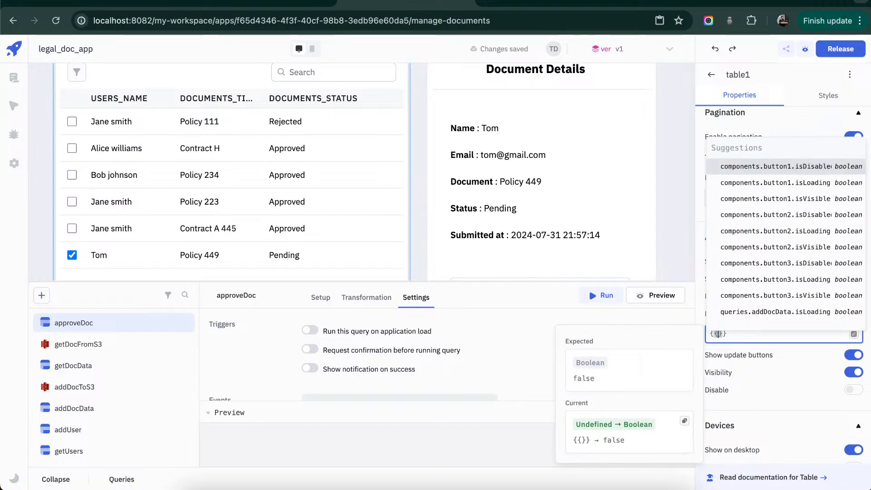
{"action": "type", "text": "queries."}
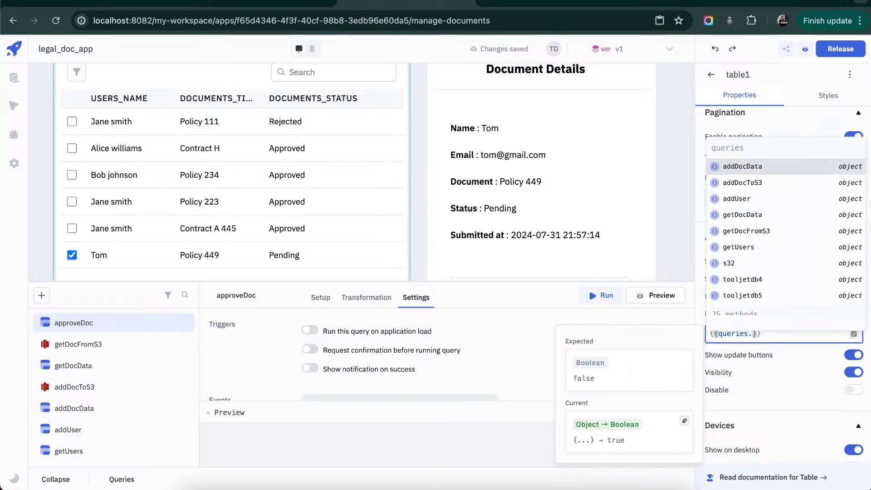
{"action": "type", "text": "getDocData"}
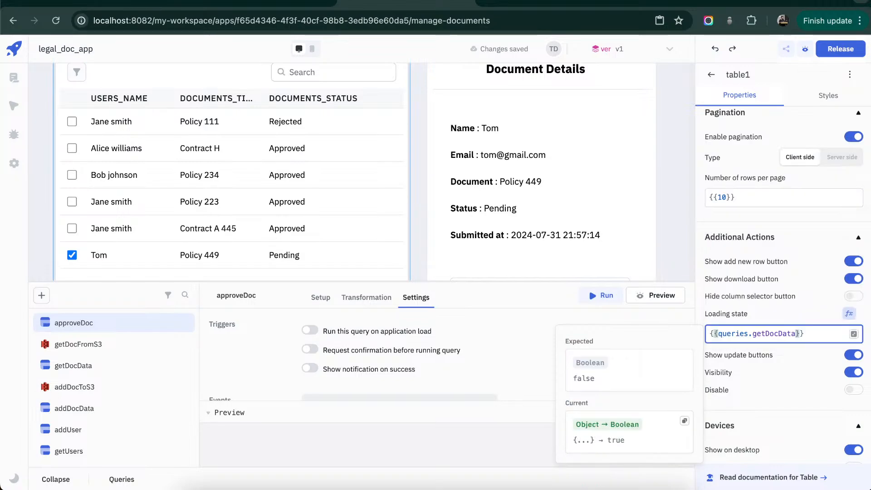
{"action": "type", "text": ".isLoading"}
{"action": "key", "text": "ctrl+a"}
{"action": "key", "text": "ctrl+c"}
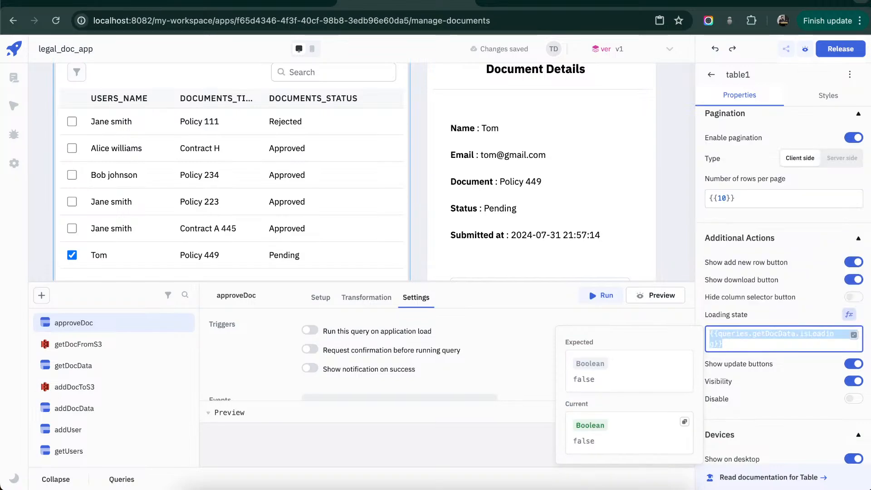
- Bind the loading state of the document details text to {{queries.getDocData.isLoading}}
{"action": "left_click", "coordinate": [517, 197]}
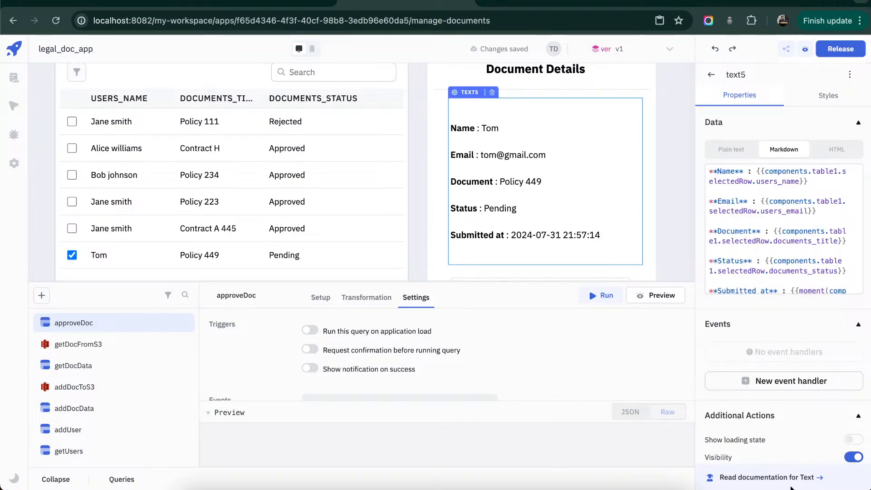
{"action": "scroll", "coordinate": [805, 305], "scroll_direction": "down", "scroll_amount": 3}
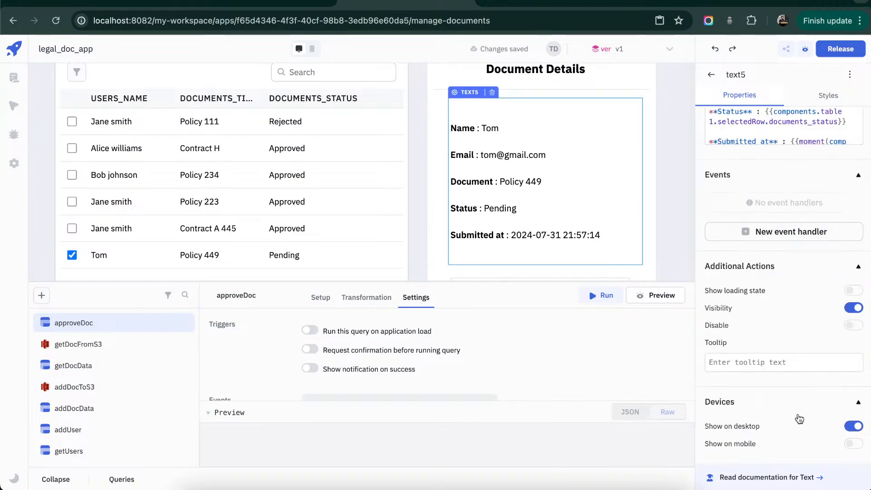
{"action": "left_click", "coordinate": [835, 289]}
{"action": "left_click", "coordinate": [803, 312]}
{"action": "key", "text": "ctrl+a"}
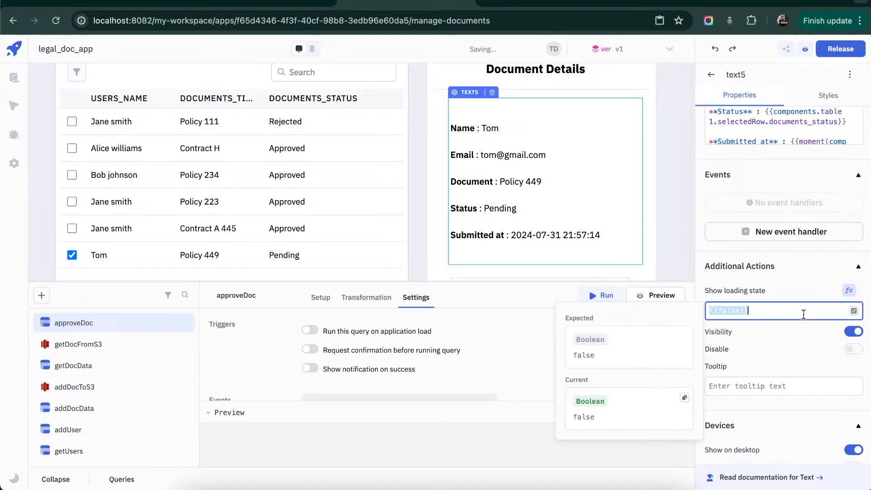
{"action": "key", "text": "ctrl+v"}
{"action": "left_click", "coordinate": [804, 293]}
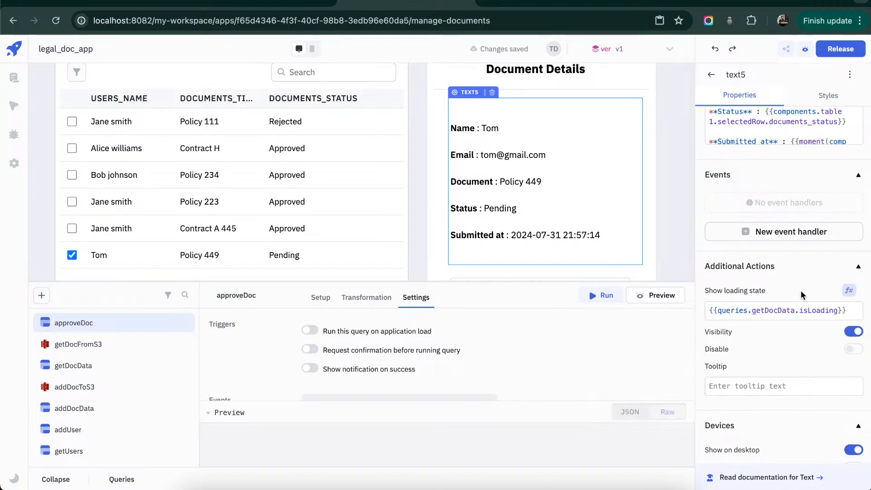
- Add an On click event handler with the Run Query action to the Approve button
{"action": "left_click", "coordinate": [273, 261]}
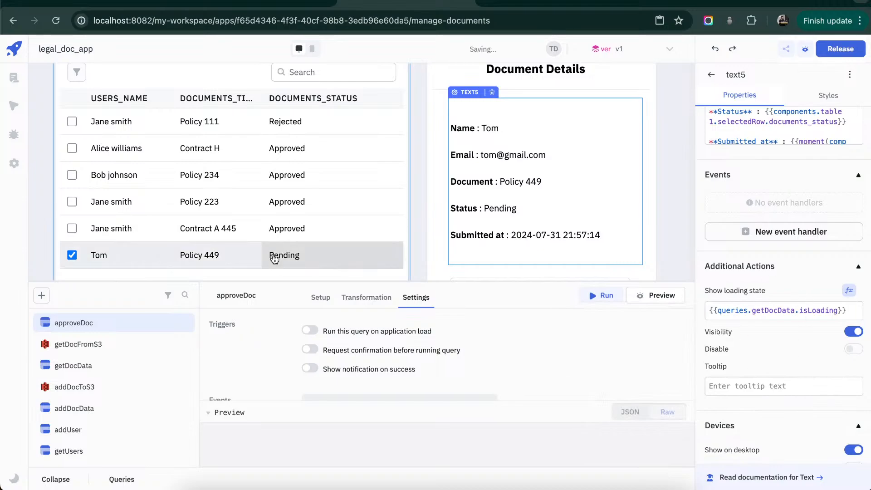
{"action": "scroll", "coordinate": [234, 82], "scroll_direction": "down", "scroll_amount": 1}
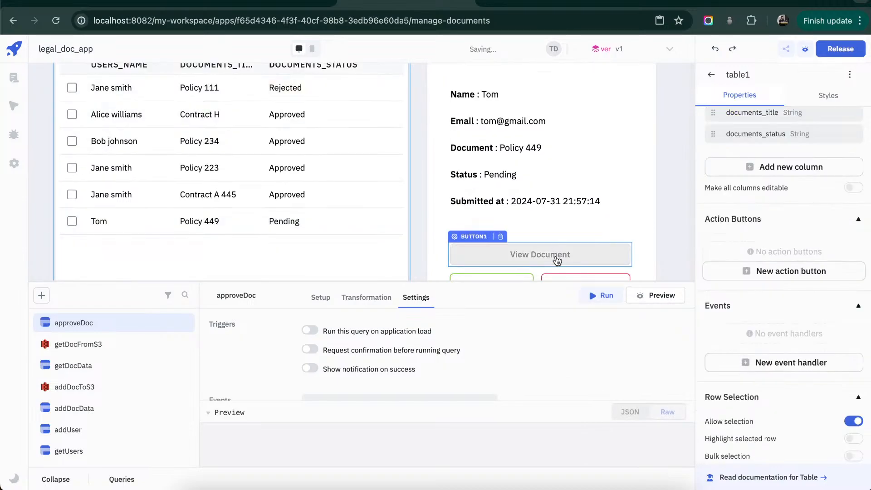
{"action": "scroll", "coordinate": [556, 260], "scroll_direction": "down", "scroll_amount": 1}
{"action": "left_click", "coordinate": [503, 249]}
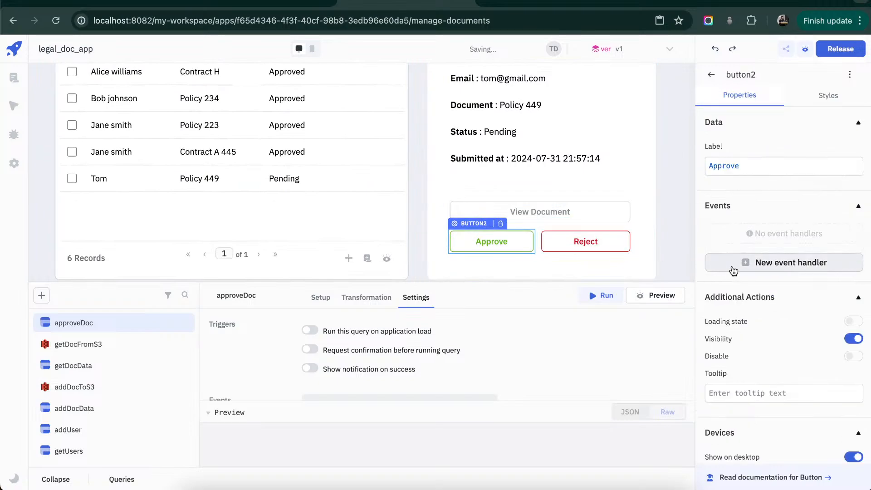
{"action": "left_click", "coordinate": [780, 264]}
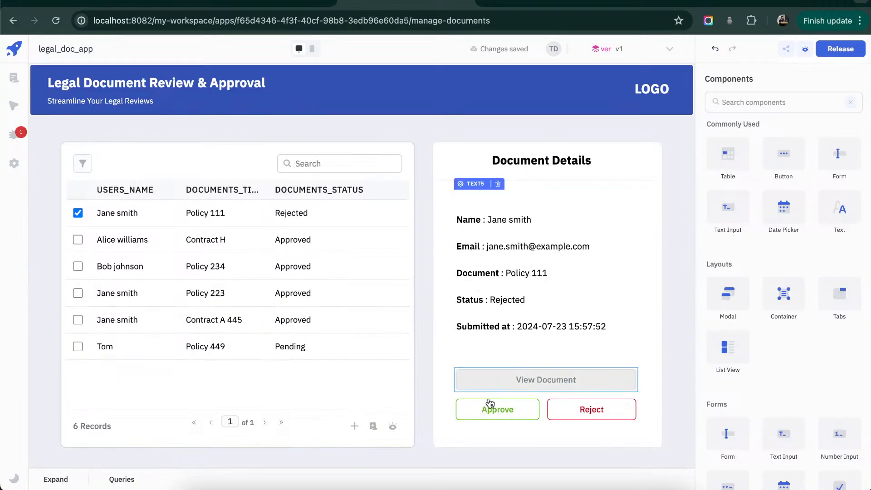
- Test the Approve button and choose the query that its On click handler runs
{"action": "left_click", "coordinate": [487, 414]}
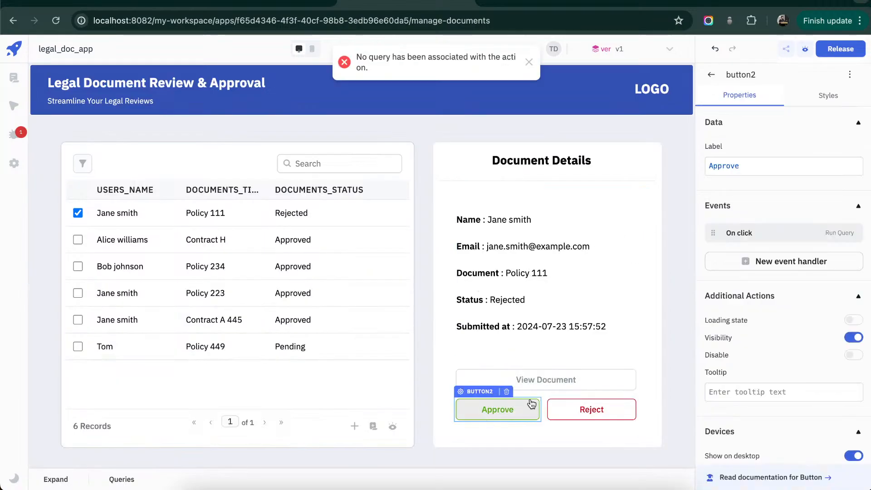
{"action": "left_click", "coordinate": [528, 62]}
{"action": "left_click", "coordinate": [799, 240]}
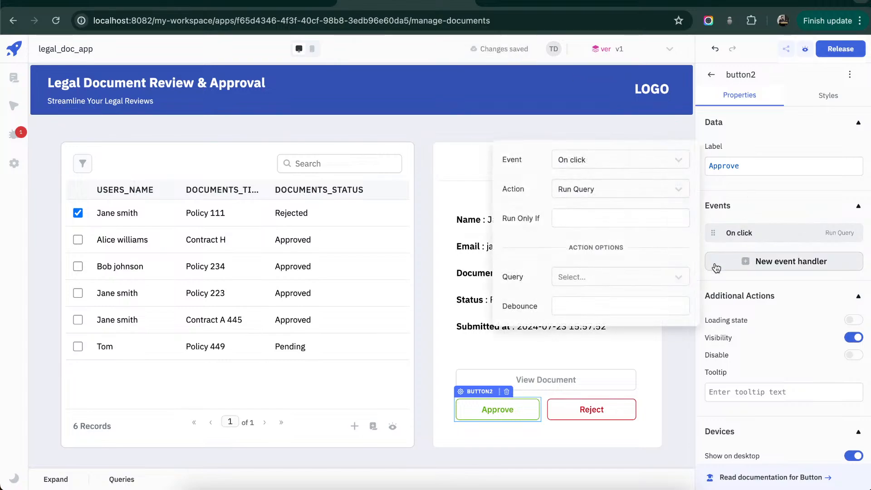
{"action": "left_click", "coordinate": [660, 285]}
{"action": "left_click", "coordinate": [633, 303]}
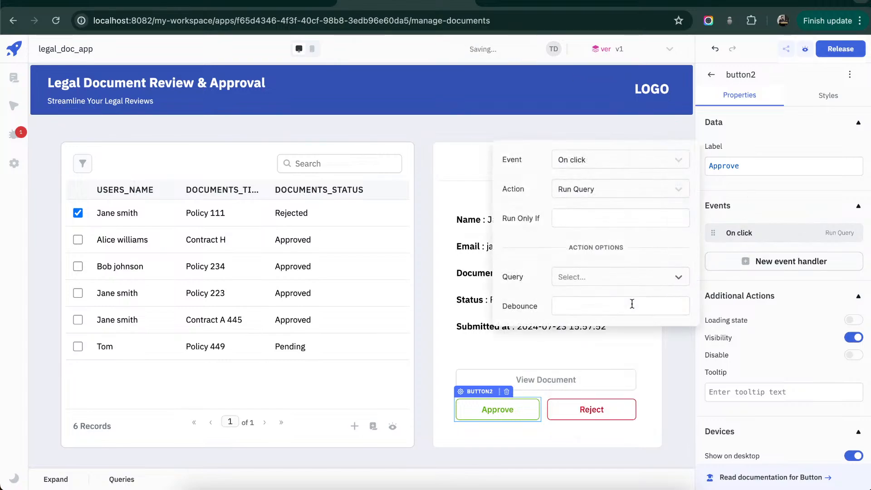
- Review the approveDoc query's setup and settings, and test the Approve button on the selected Policy 111 document
{"action": "left_click", "coordinate": [50, 481]}
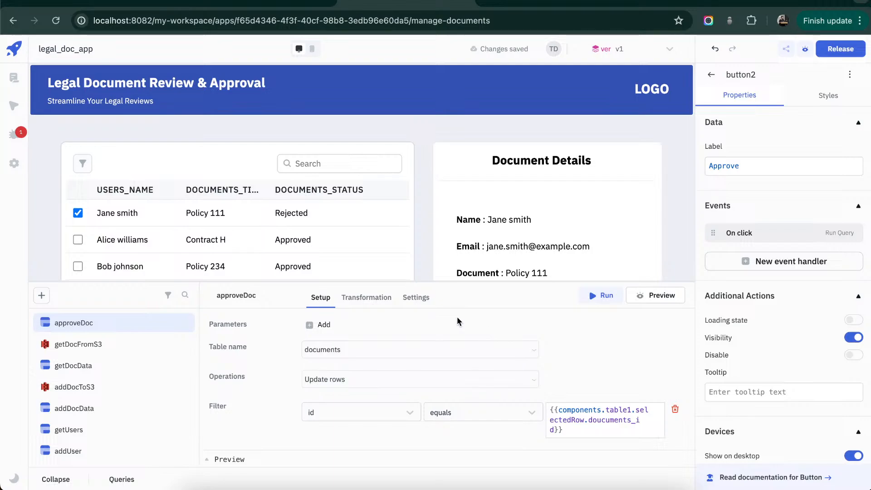
{"action": "left_click", "coordinate": [416, 297]}
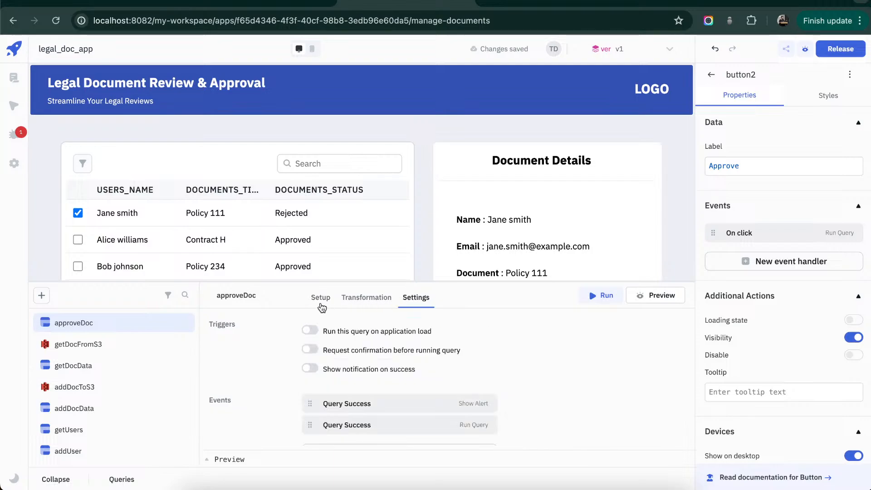
{"action": "left_click", "coordinate": [321, 300]}
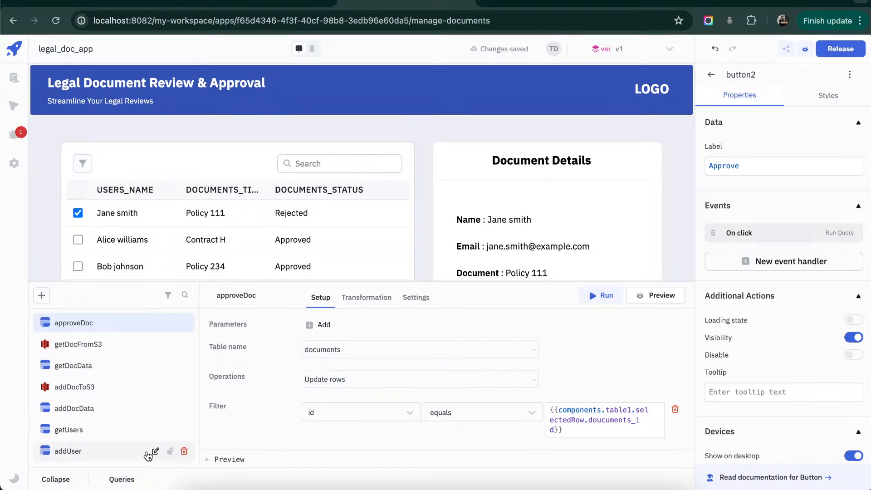
{"action": "left_click", "coordinate": [64, 480]}
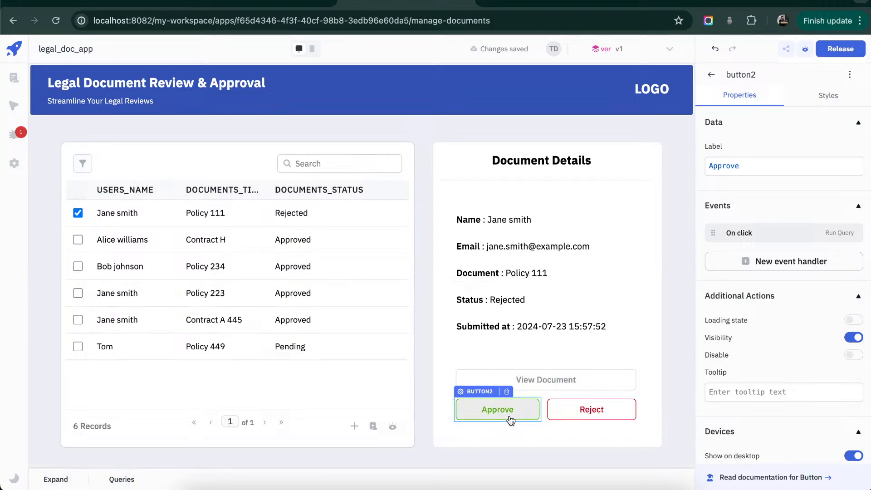
{"action": "left_click", "coordinate": [497, 410]}
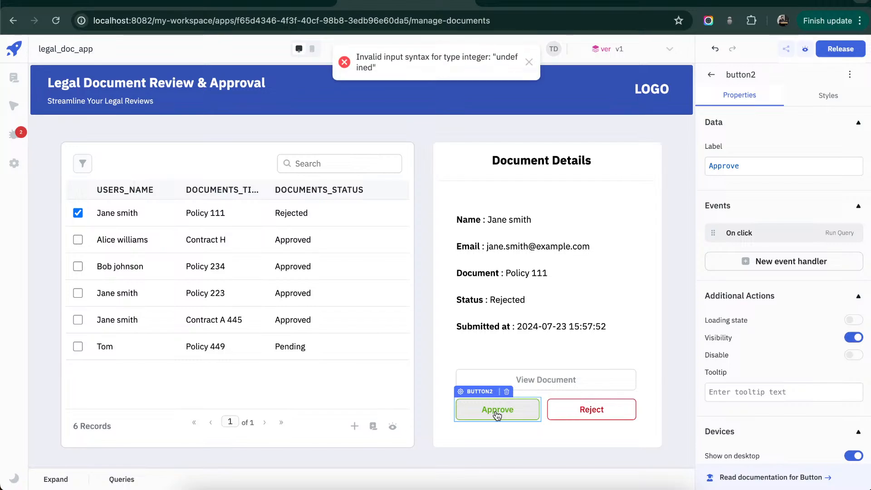
- Correct the approveDoc query's id filter value to {{components.table1.selectedRow.documents_id}}
{"action": "left_click", "coordinate": [56, 480]}
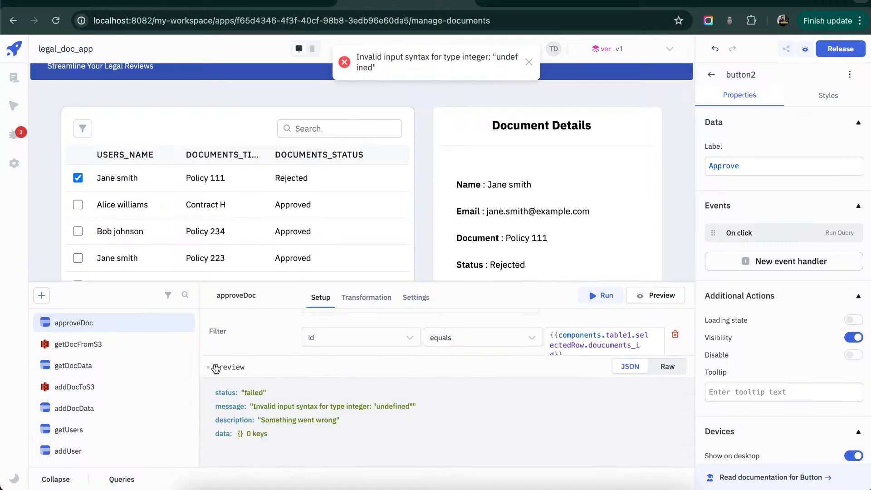
{"action": "left_click", "coordinate": [216, 368]}
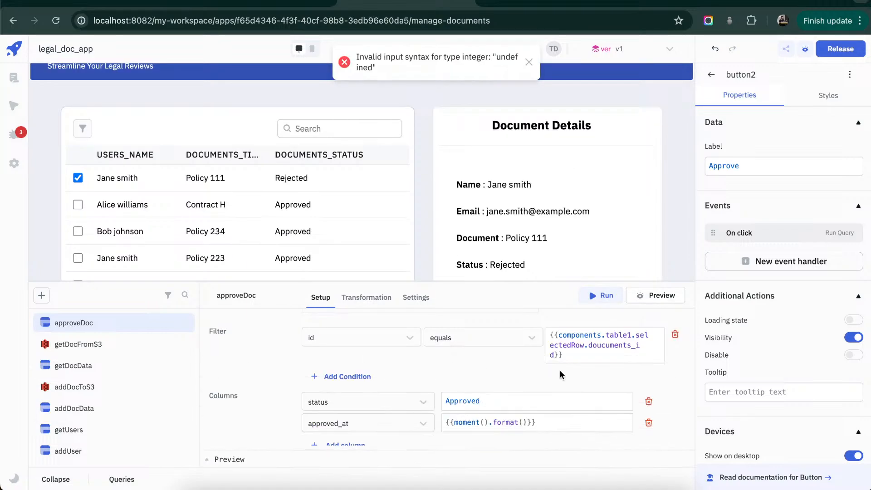
{"action": "left_click", "coordinate": [621, 350]}
{"action": "double_click", "coordinate": [625, 348]}
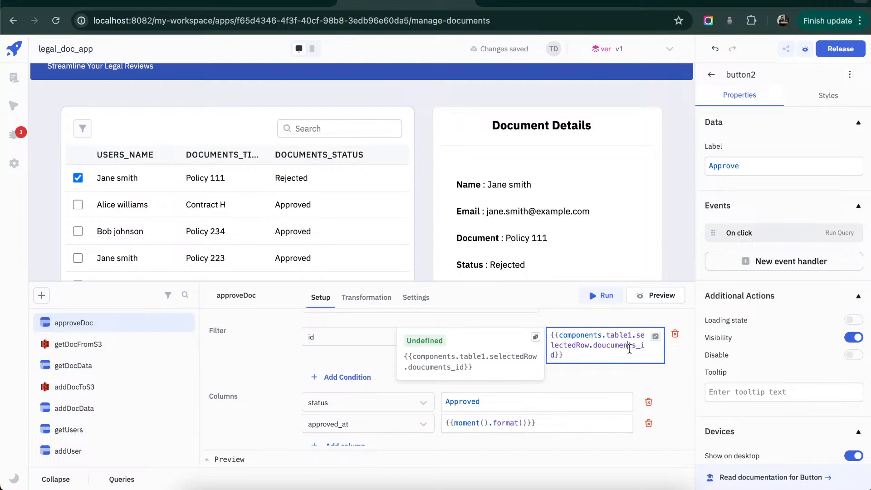
{"action": "key", "text": "BackSpace"}
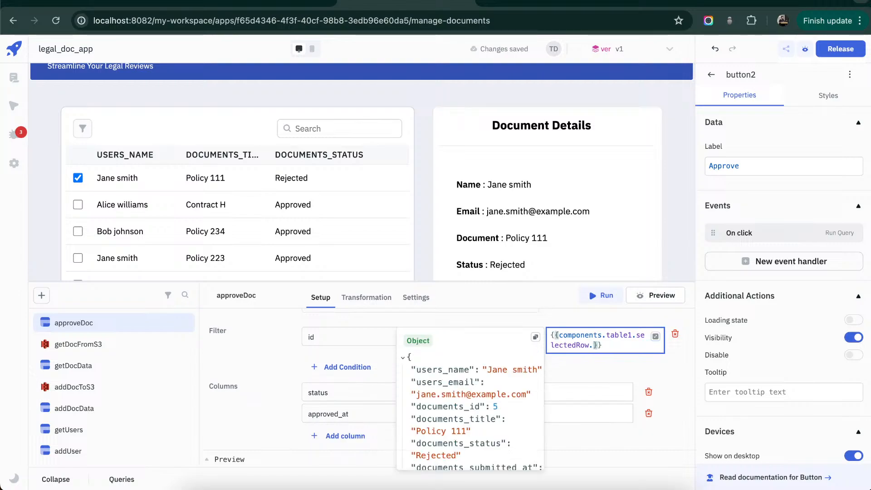
{"action": "type", "text": "d"}
{"action": "key", "text": "BackSpace"}
{"action": "type", "text": "documents"}
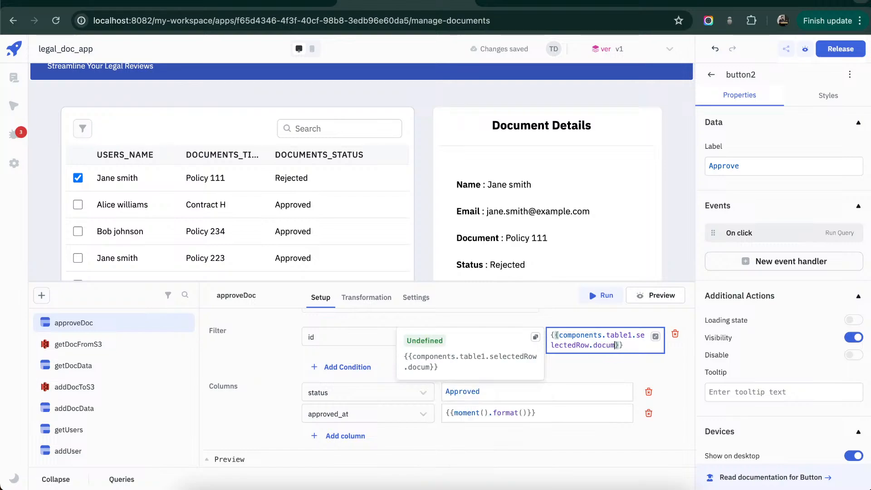
{"action": "type", "text": "_id"}
{"action": "left_click", "coordinate": [645, 377]}
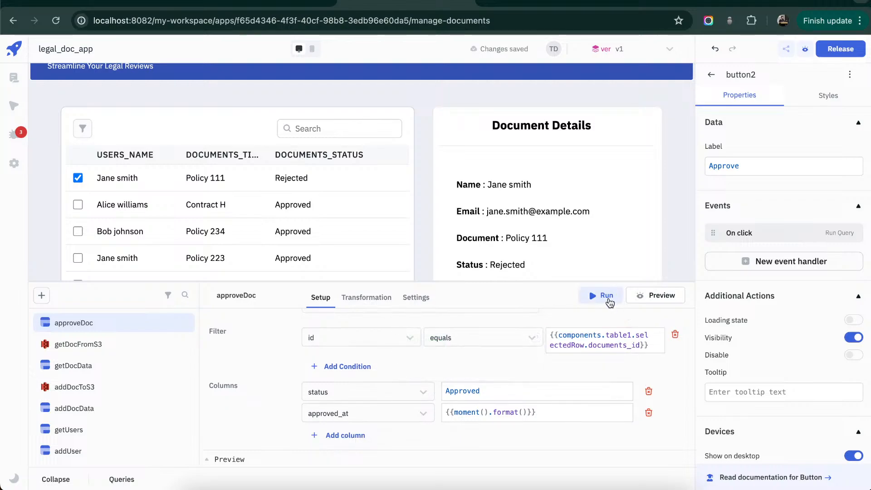
- Run the approveDoc query for the Policy 111 document, check its details, and select the Contract H row in the documents table
{"action": "left_click", "coordinate": [608, 298]}
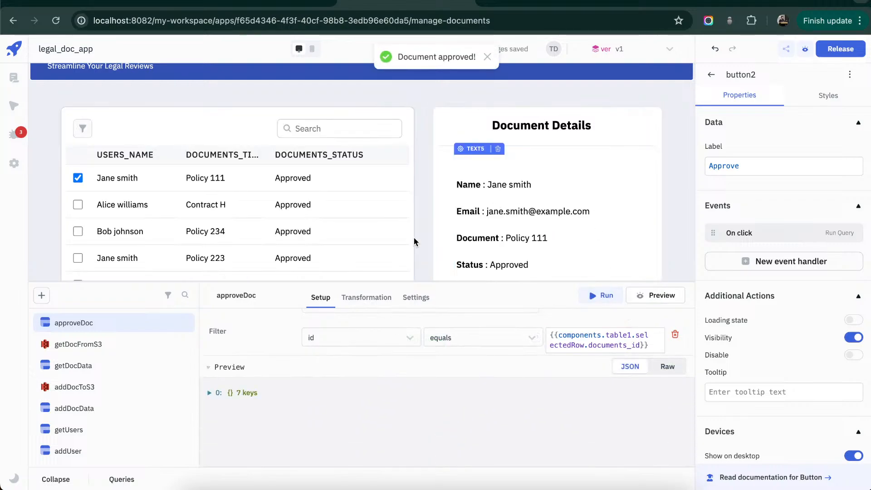
{"action": "left_click", "coordinate": [56, 480]}
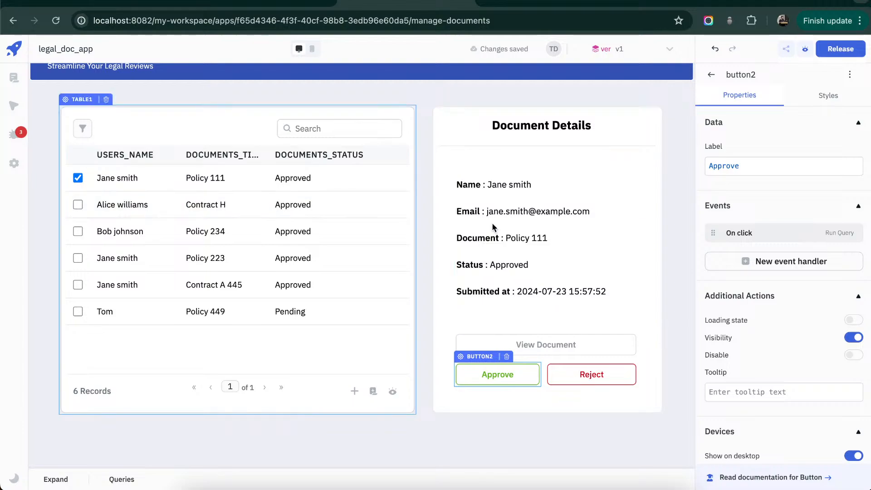
{"action": "left_click", "coordinate": [543, 243]}
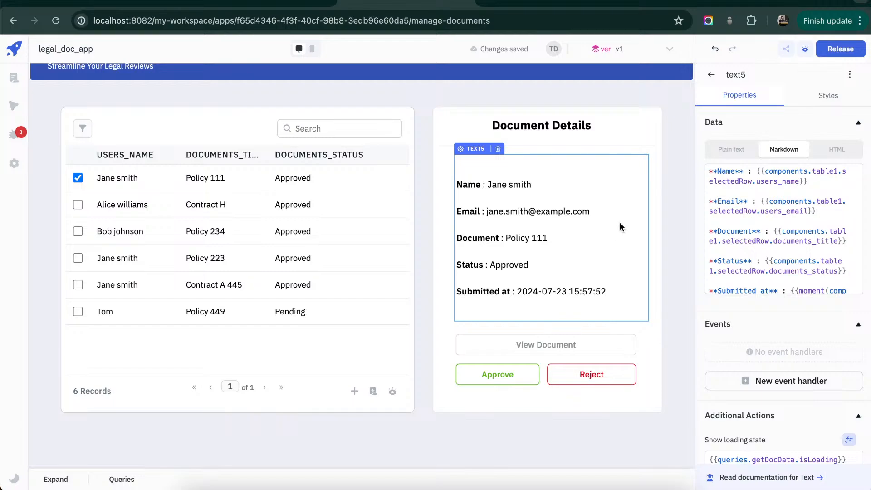
{"action": "left_click", "coordinate": [77, 204]}
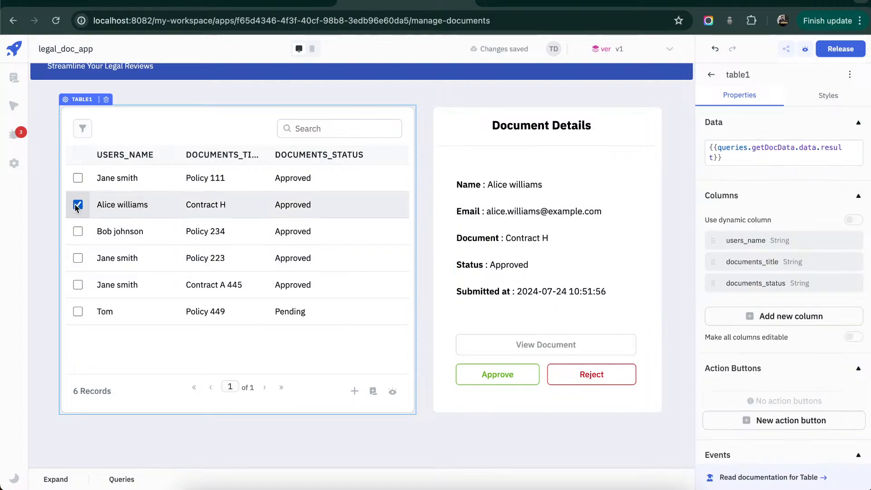
- Duplicate the approveDoc query and rename the copy rejectDoc
{"action": "left_click", "coordinate": [56, 479]}
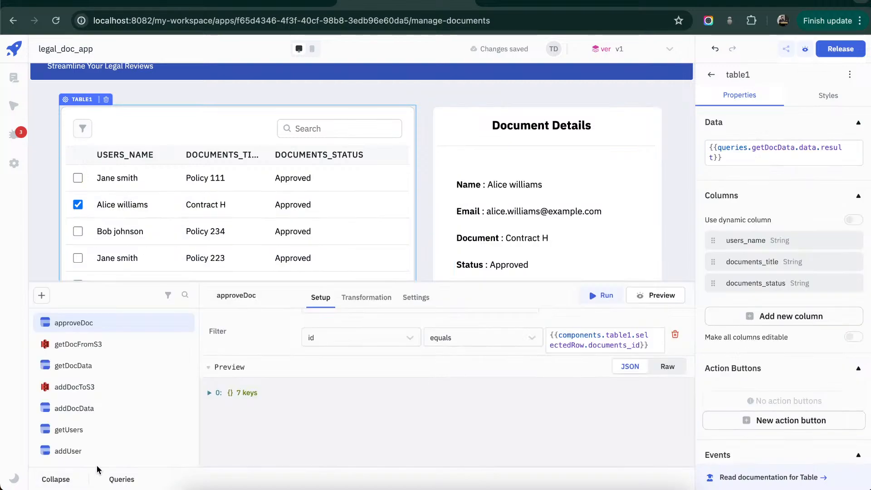
{"action": "left_click", "coordinate": [169, 323]}
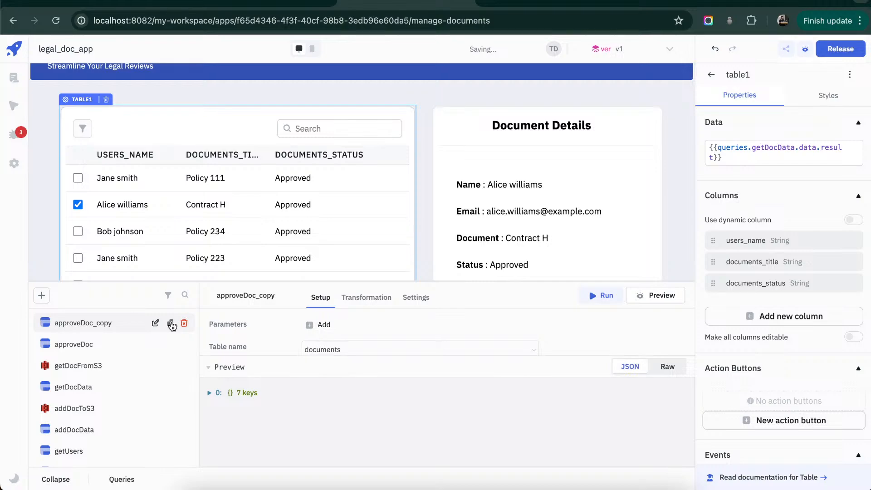
{"action": "left_click", "coordinate": [233, 295]}
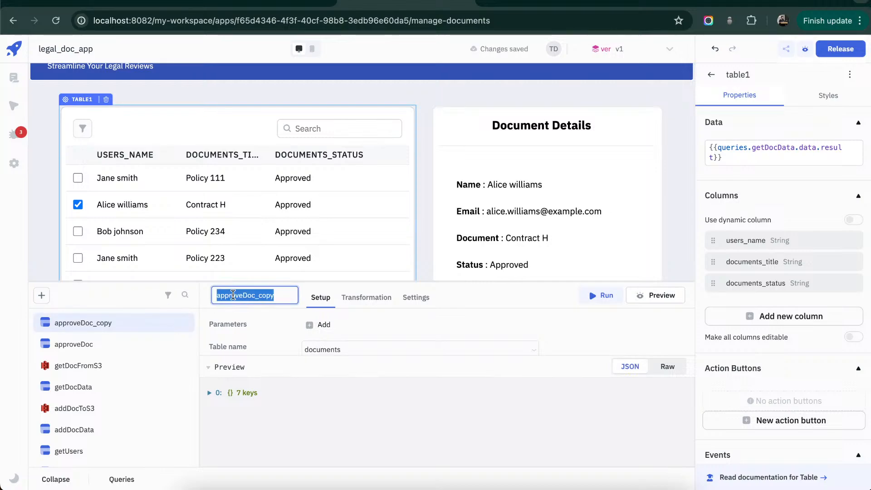
{"action": "type", "text": "reject_Doc"}
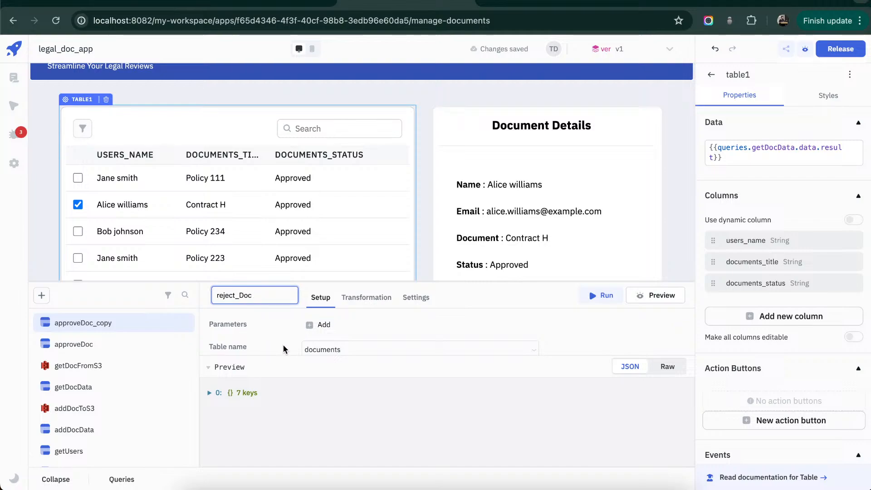
{"action": "key", "text": "Return"}
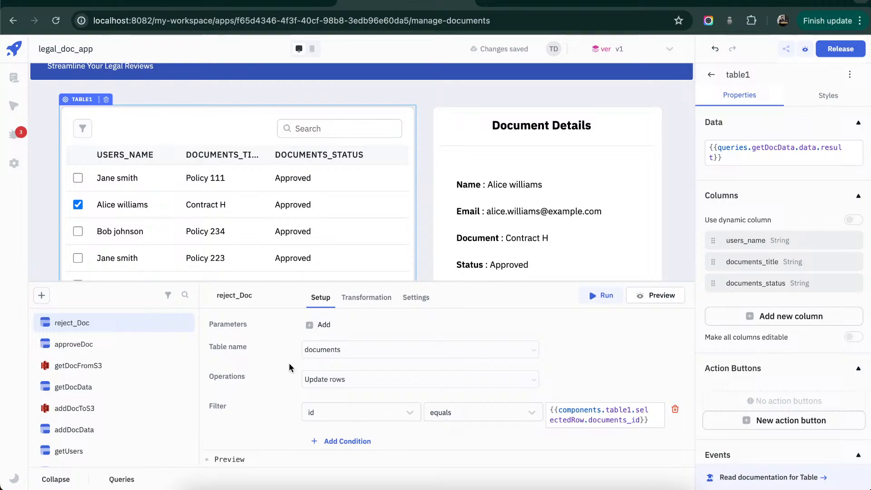
{"action": "left_click", "coordinate": [256, 294]}
{"action": "key", "text": "BackSpace"}
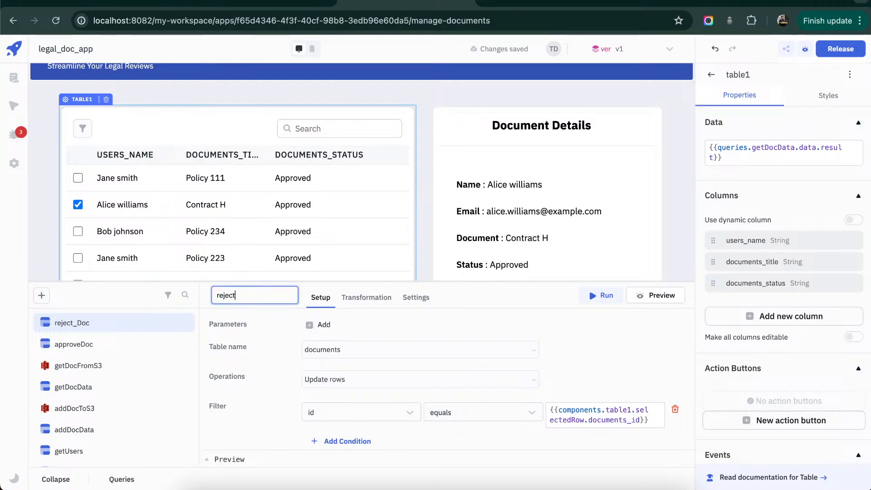
{"action": "type", "text": "oc"}
{"action": "left_click", "coordinate": [420, 326]}
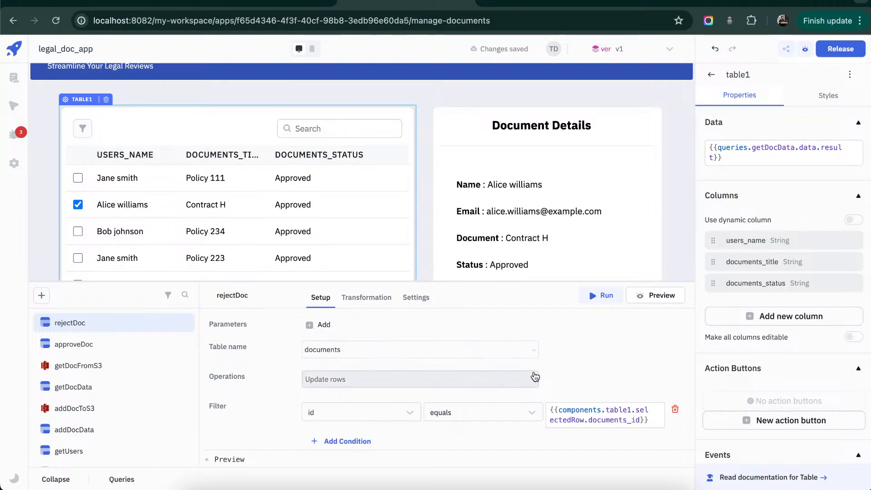
- Set the status column value in the rejectDoc query to Rejected
{"action": "scroll", "coordinate": [535, 377], "scroll_direction": "down", "scroll_amount": 2}
{"action": "scroll", "coordinate": [535, 377], "scroll_direction": "down", "scroll_amount": 1}
{"action": "double_click", "coordinate": [492, 378]}
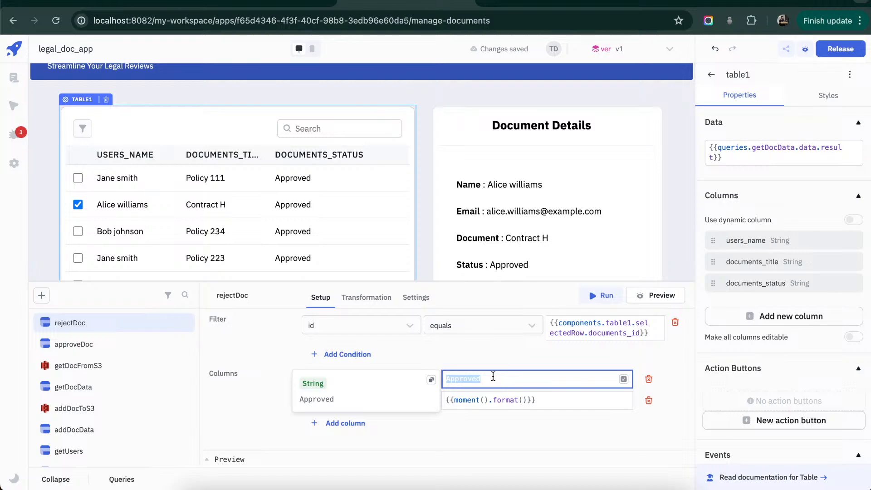
{"action": "type", "text": "Rejected"}
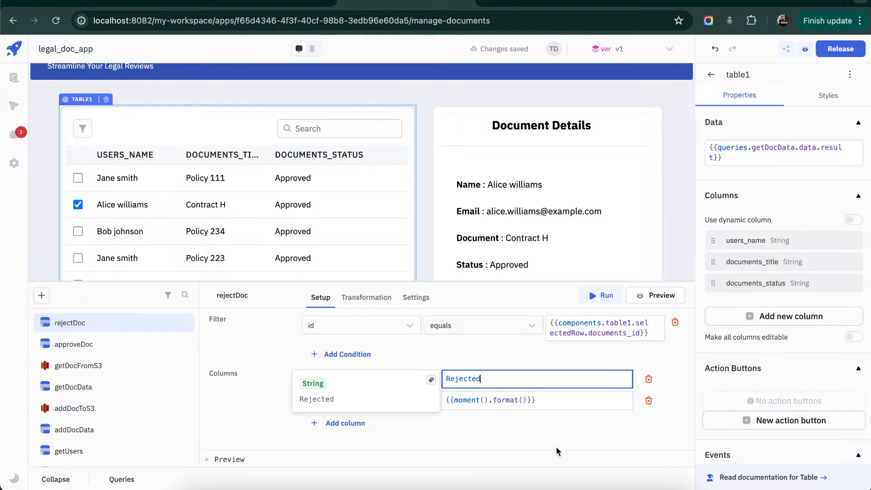
{"action": "left_click", "coordinate": [556, 447]}
- Change rejectDoc's success alert message to "Document rejected!" and check which query its other Query Success handler runs
{"action": "left_click", "coordinate": [424, 299]}
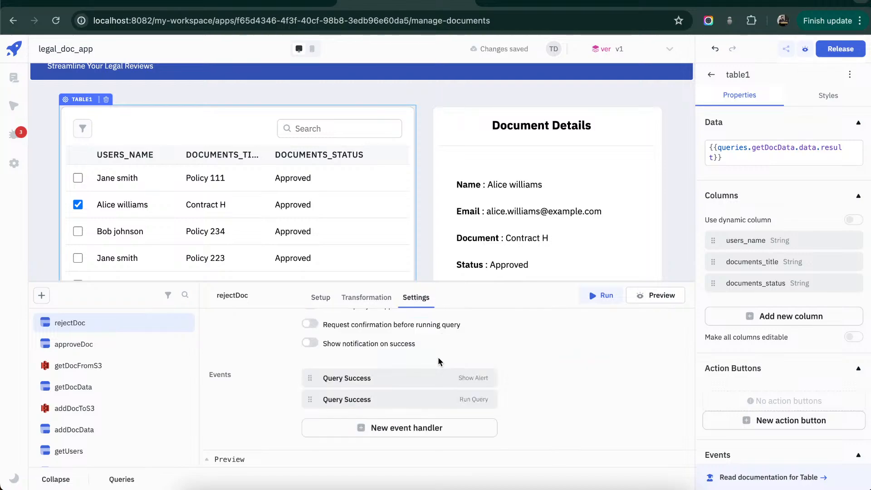
{"action": "left_click", "coordinate": [427, 380]}
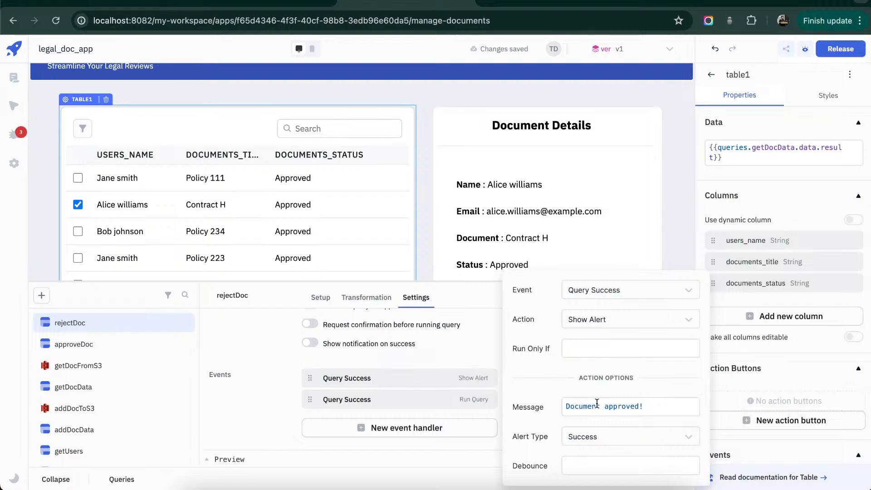
{"action": "double_click", "coordinate": [619, 406]}
{"action": "type", "text": "rejected"}
{"action": "left_click", "coordinate": [486, 445]}
{"action": "left_click", "coordinate": [476, 405]}
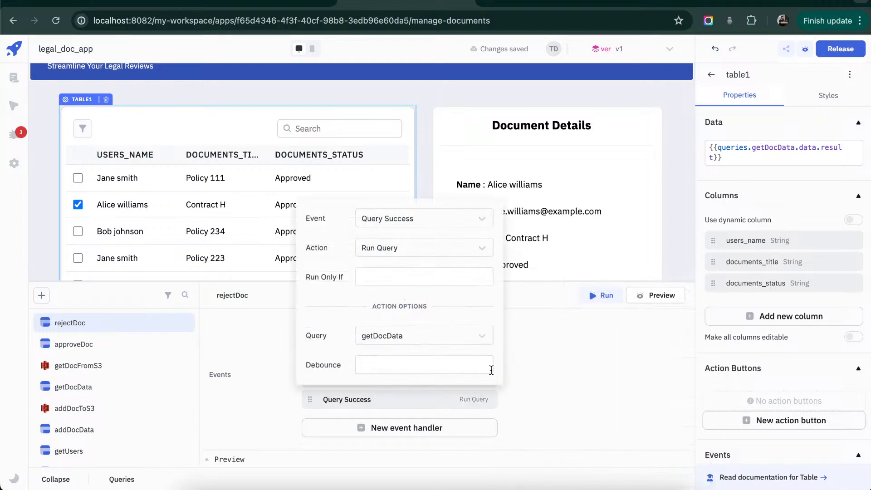
{"action": "left_click", "coordinate": [578, 360]}
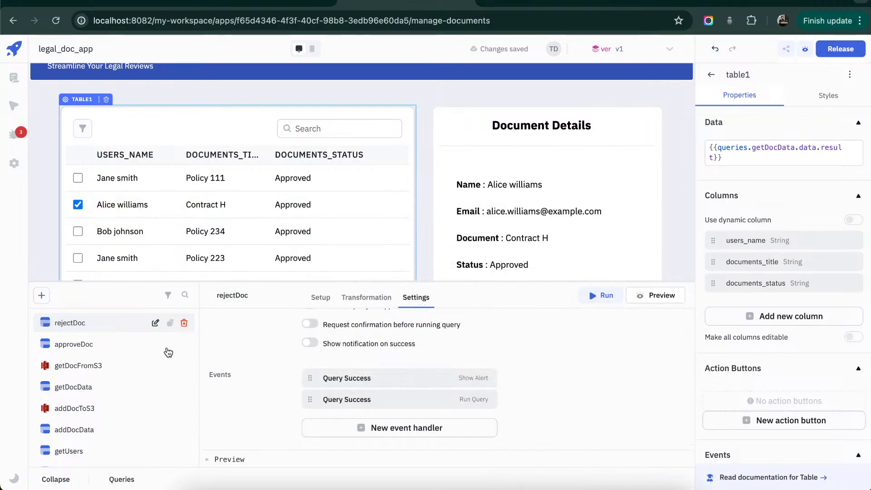
- Add an On click event handler to the Reject button that runs the rejectDoc query
{"action": "left_click", "coordinate": [60, 485]}
{"action": "left_click", "coordinate": [608, 375]}
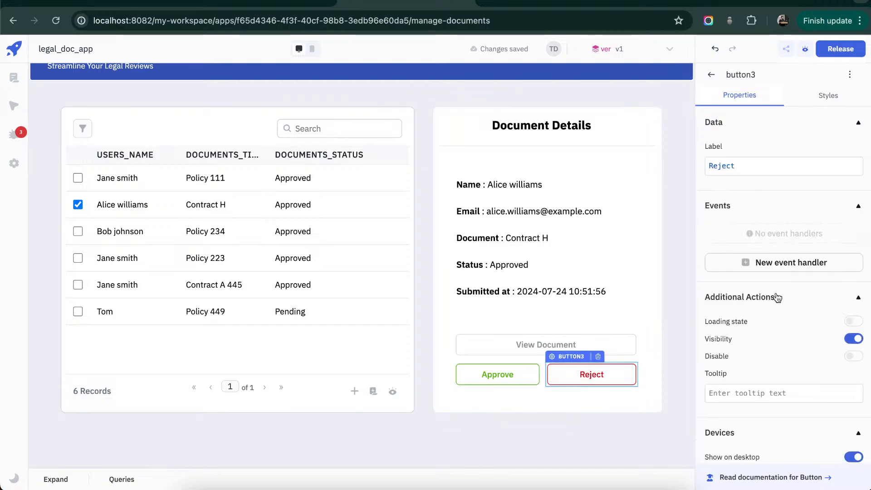
{"action": "left_click", "coordinate": [789, 267]}
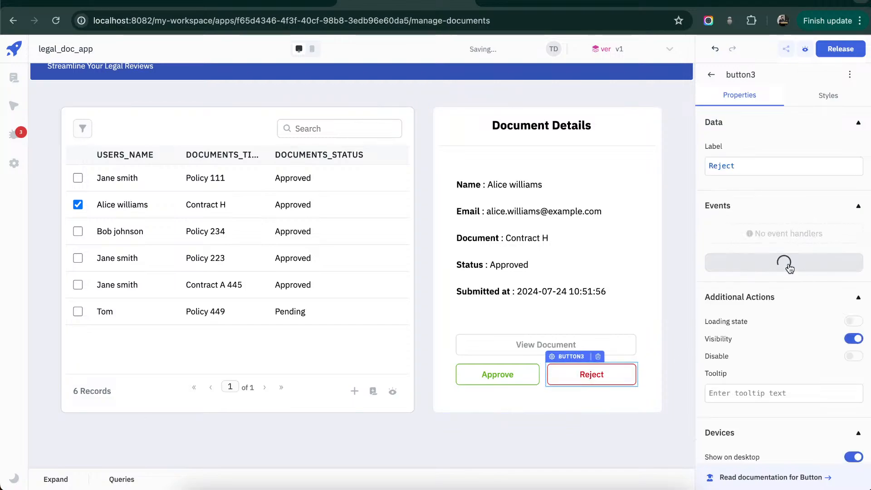
{"action": "left_click", "coordinate": [793, 232]}
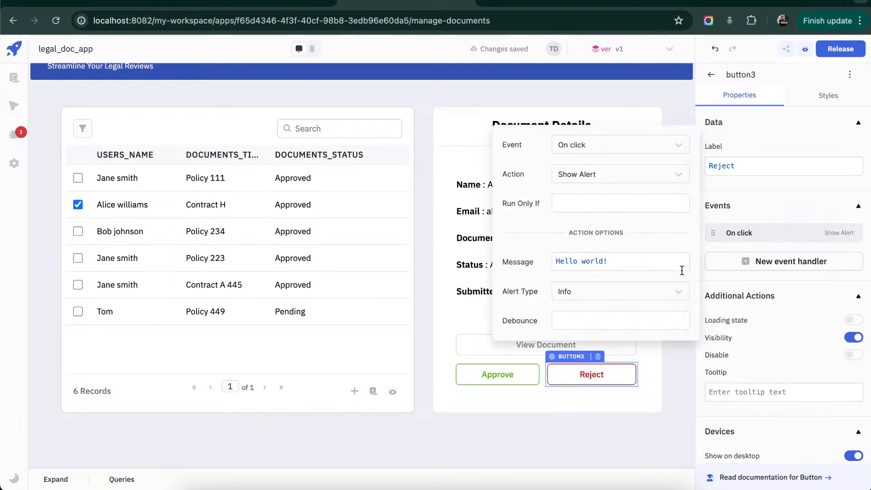
{"action": "left_click", "coordinate": [678, 175]}
{"action": "left_click", "coordinate": [613, 241]}
{"action": "left_click", "coordinate": [676, 266]}
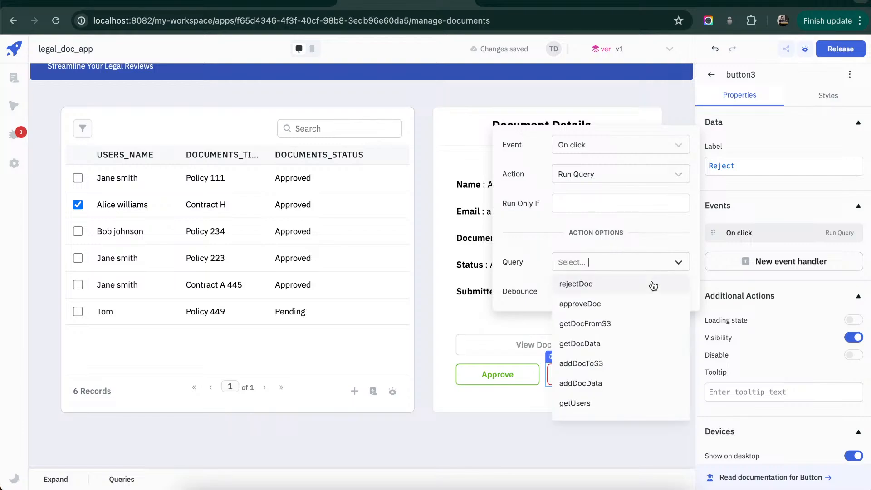
{"action": "left_click", "coordinate": [623, 285]}
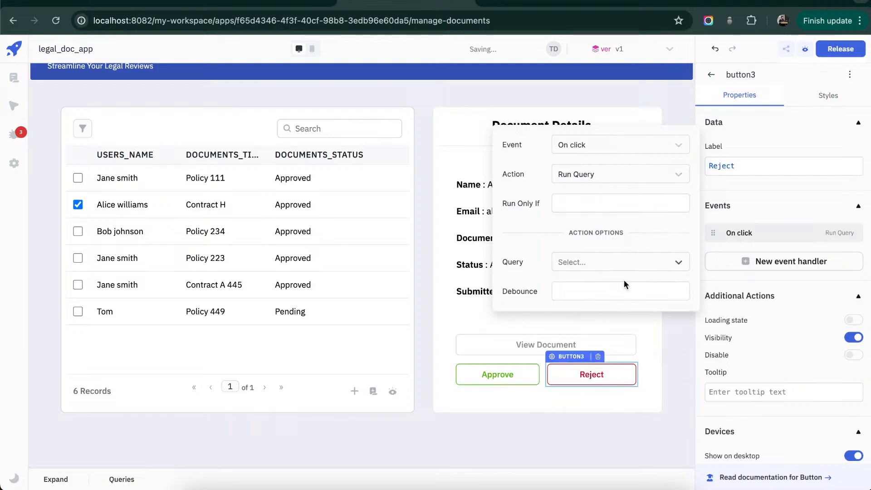
{"action": "left_click", "coordinate": [569, 394]}
- In the rejectDoc query's update columns, replace approved_at with rejected_at
{"action": "left_click", "coordinate": [56, 479]}
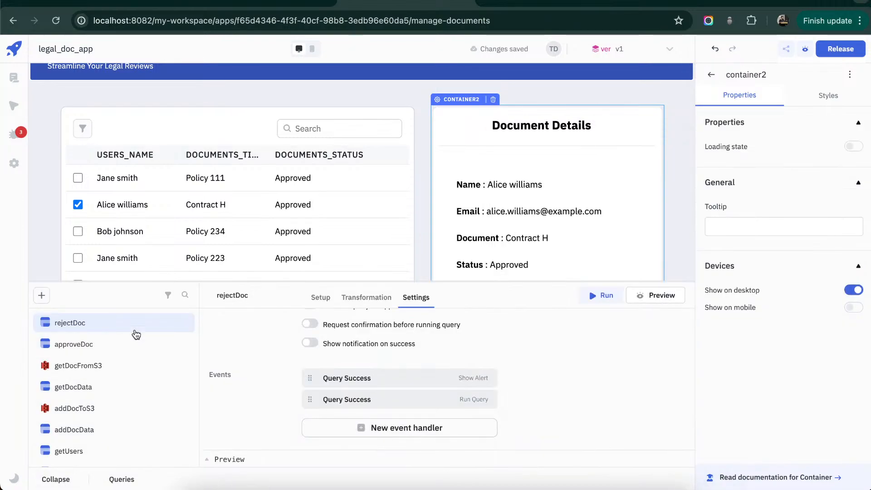
{"action": "left_click", "coordinate": [403, 380]}
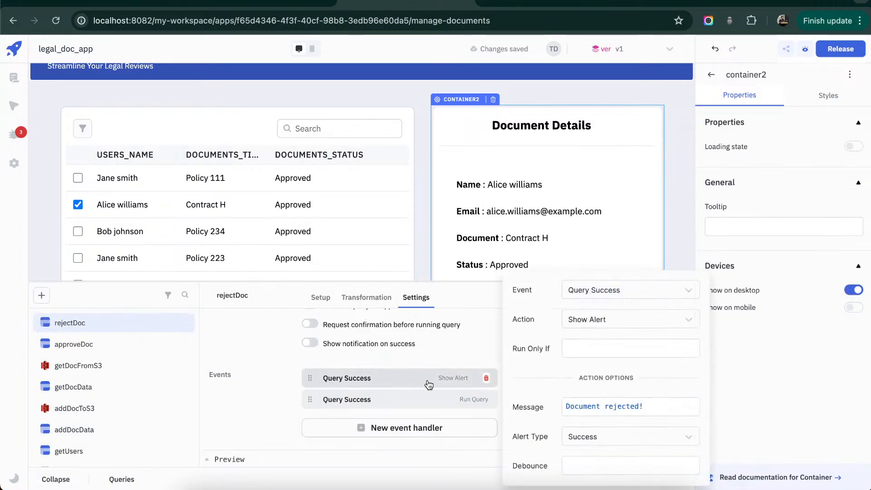
{"action": "left_click", "coordinate": [428, 342]}
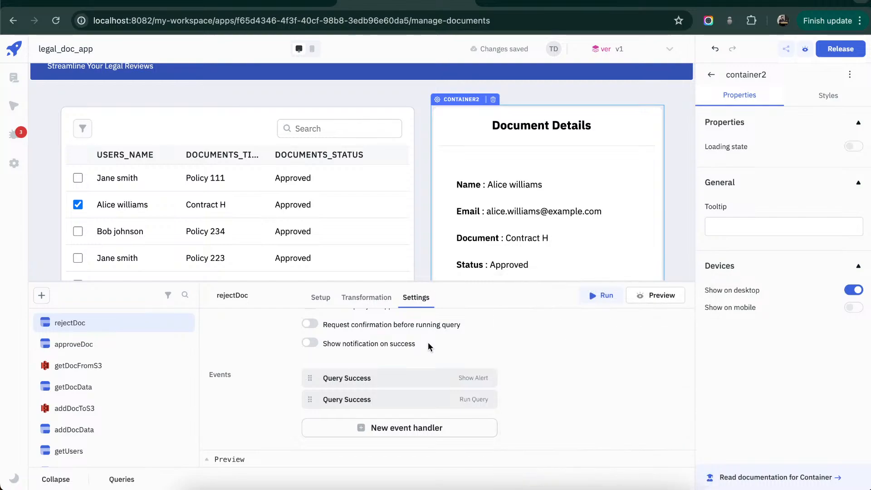
{"action": "left_click", "coordinate": [367, 297]}
{"action": "left_click", "coordinate": [324, 298]}
{"action": "scroll", "coordinate": [455, 356], "scroll_direction": "down", "scroll_amount": 2}
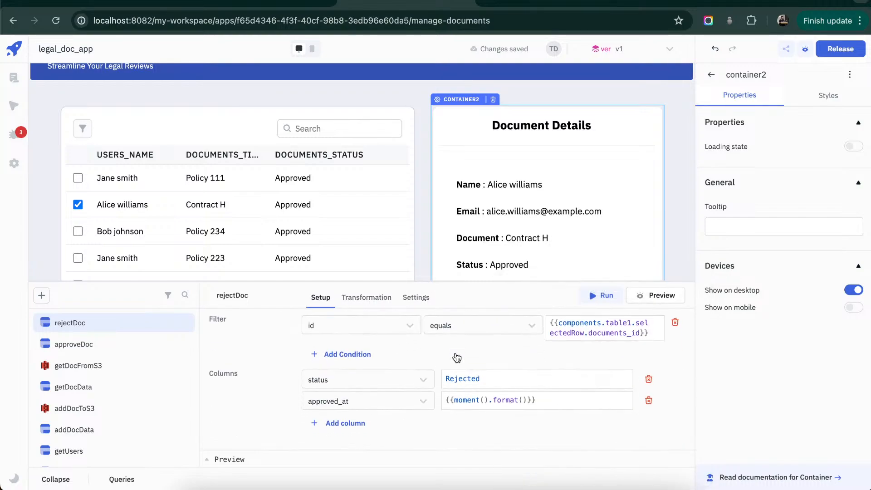
{"action": "left_click", "coordinate": [426, 407]}
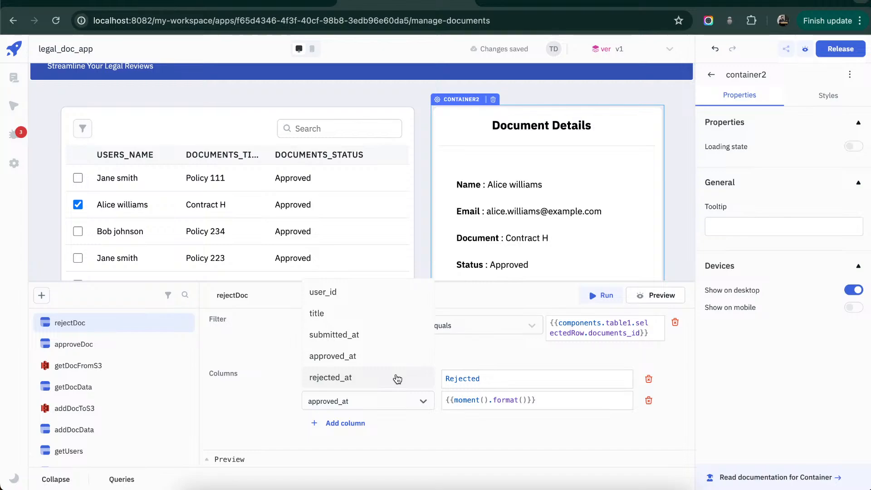
{"action": "left_click", "coordinate": [400, 380]}
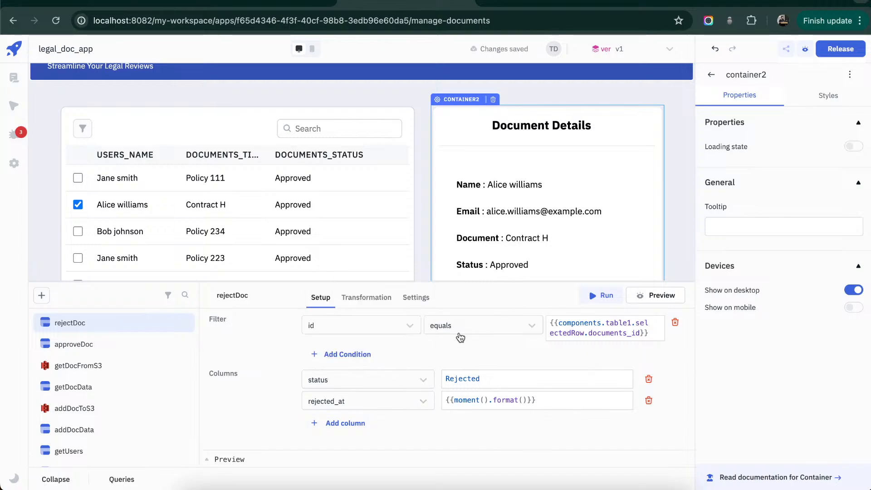
- Test the Reject button by selecting the Policy 234 document in the table and rejecting it
{"action": "left_click", "coordinate": [56, 480]}
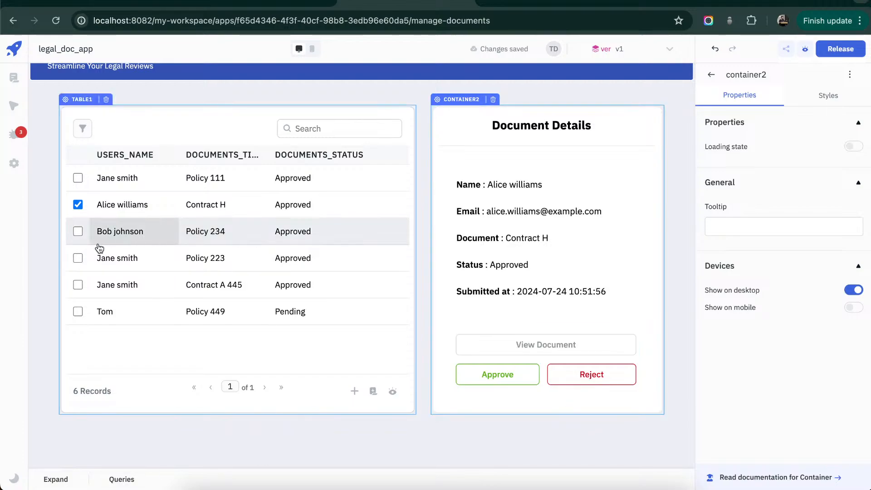
{"action": "left_click", "coordinate": [77, 232]}
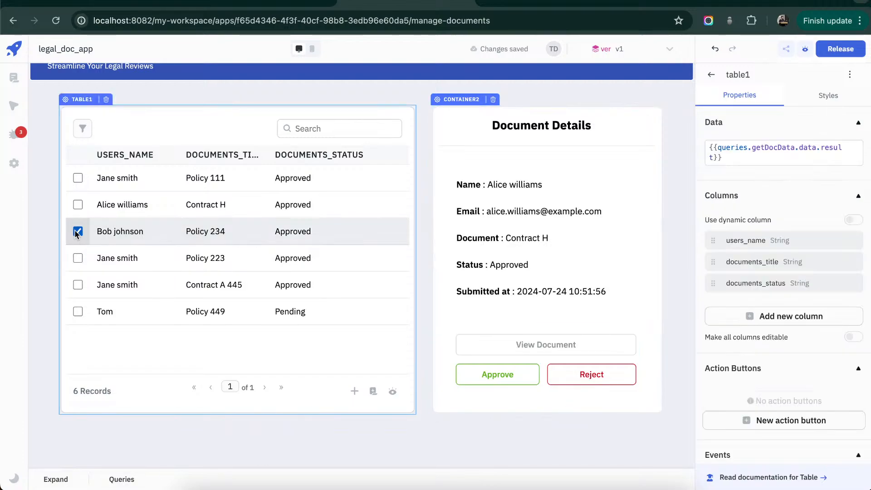
{"action": "left_click", "coordinate": [598, 382]}
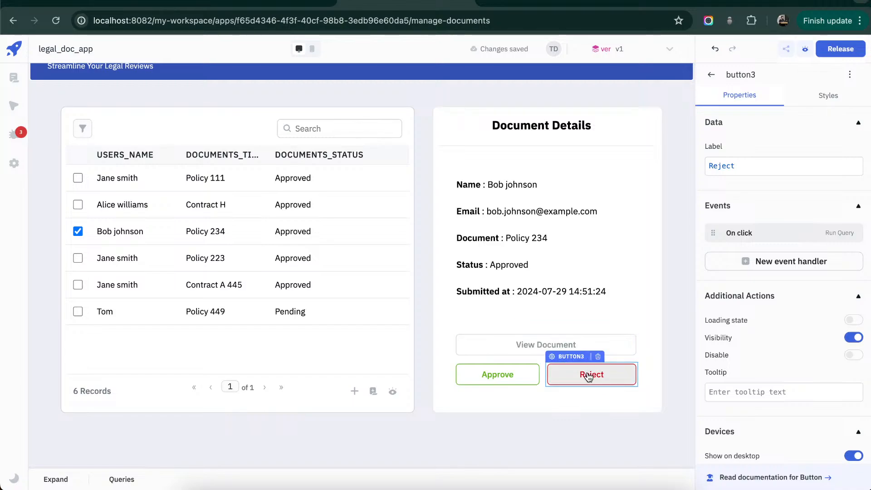
{"action": "left_click", "coordinate": [589, 376]}
{"action": "left_click", "coordinate": [589, 375]}
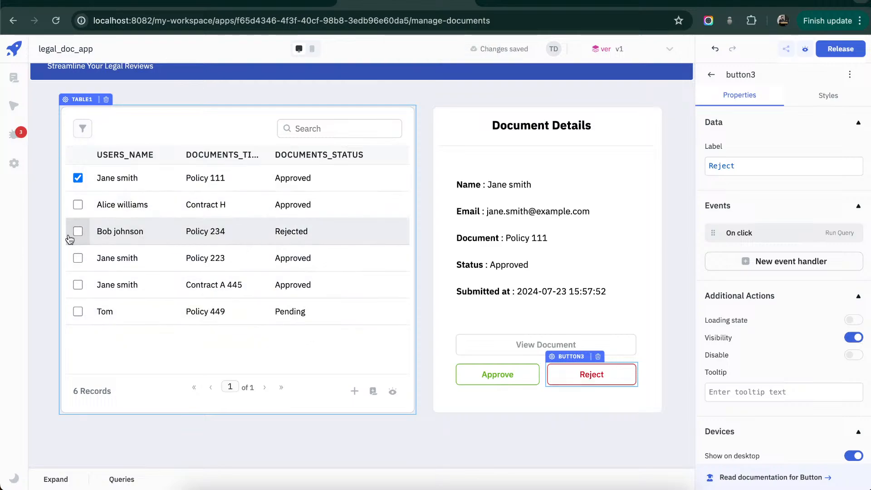
- Switch to the app's Dashboard page for editing
{"action": "scroll", "coordinate": [132, 103], "scroll_direction": "up", "scroll_amount": 2}
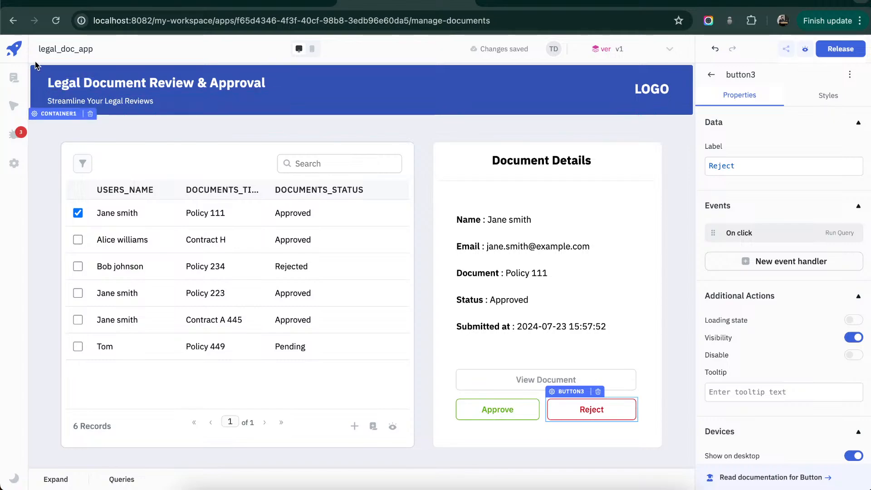
{"action": "left_click", "coordinate": [17, 78]}
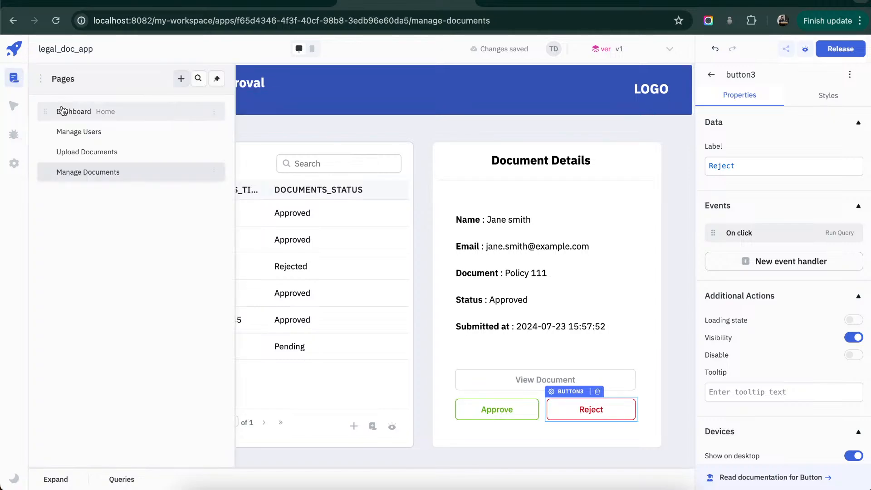
{"action": "left_click", "coordinate": [59, 111]}
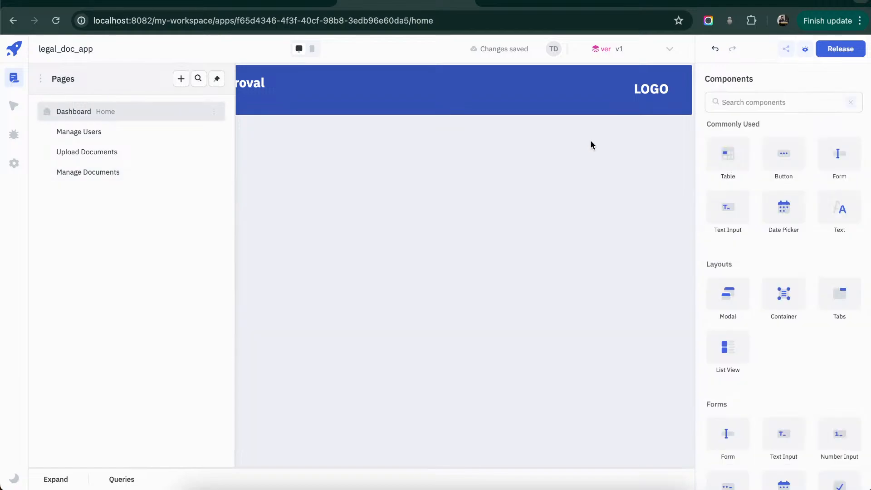
{"action": "left_click", "coordinate": [591, 145]}
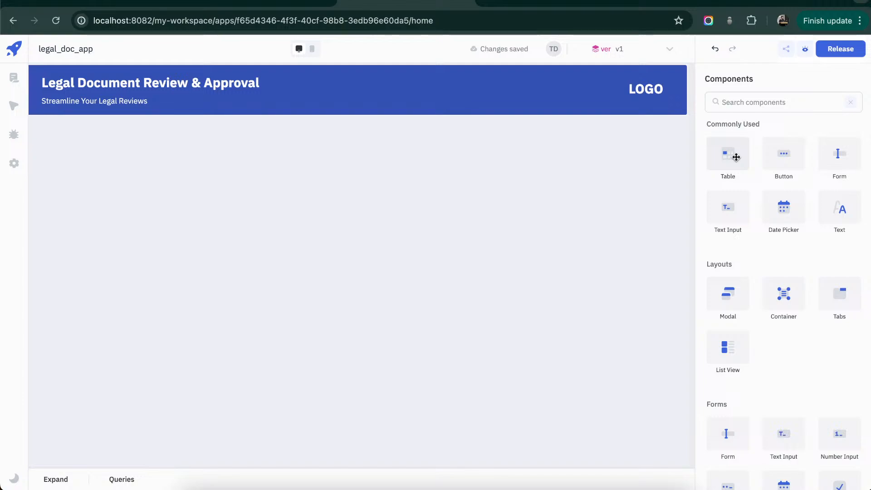
- Duplicate the header title text and place one of the two just below the blue header
{"action": "left_click", "coordinate": [207, 80]}
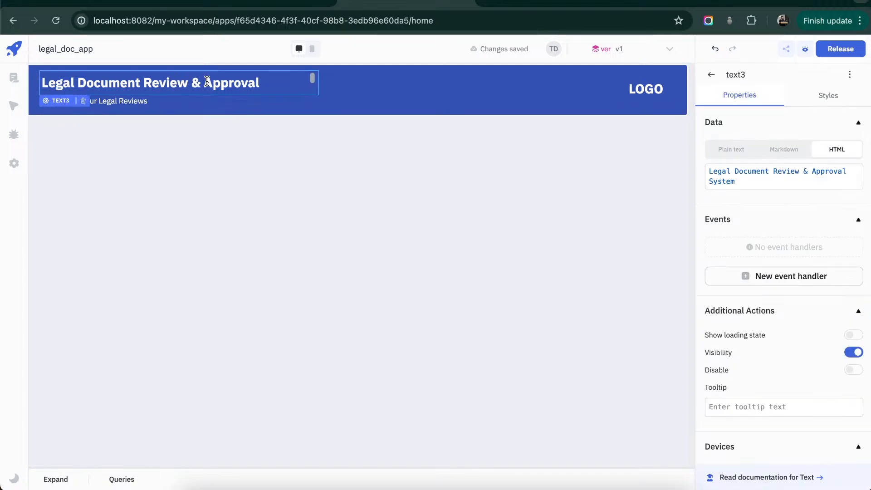
{"action": "key", "text": "ctrl+c"}
{"action": "key", "text": "ctrl+v"}
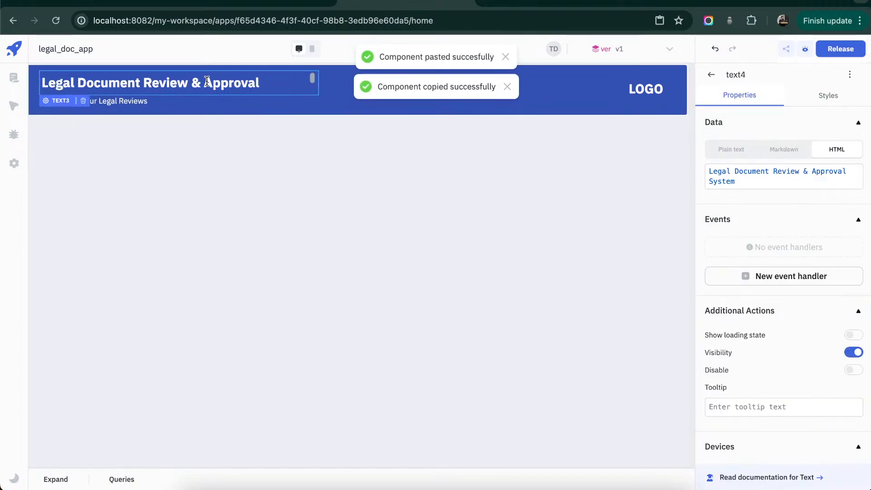
{"action": "left_click_drag", "start_coordinate": [207, 81], "coordinate": [224, 146]}
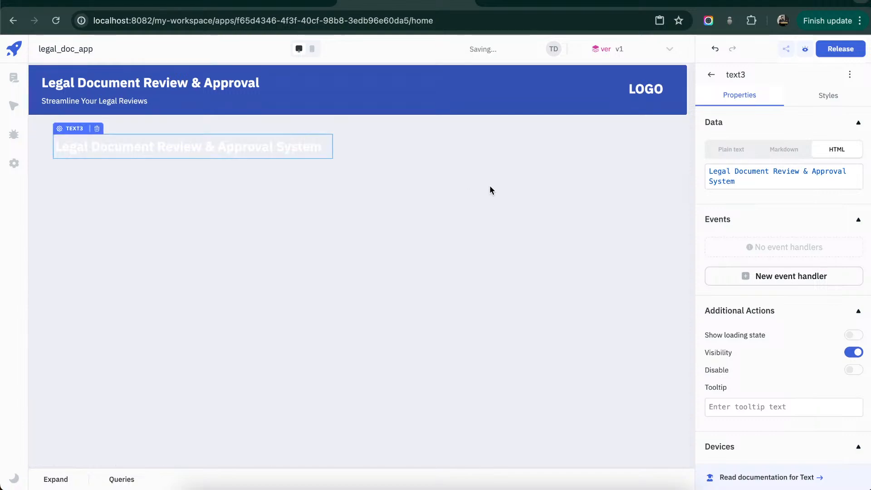
- Change the content of the text below the header to Dashboard
{"action": "triple_click", "coordinate": [763, 181]}
{"action": "key", "text": "BackSpace"}
{"action": "type", "text": "Dashboard"}
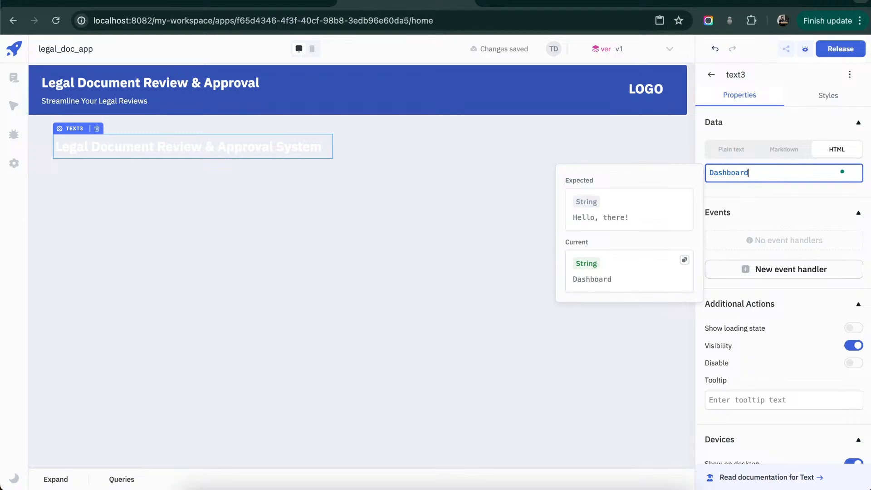
{"action": "left_click", "coordinate": [498, 177]}
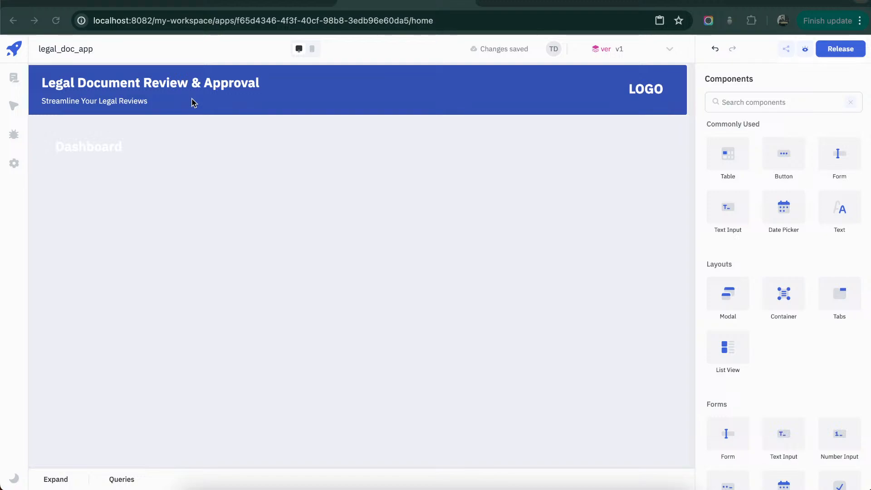
- Set the Dashboard heading's text color to #3451b2ff
{"action": "left_click", "coordinate": [117, 150]}
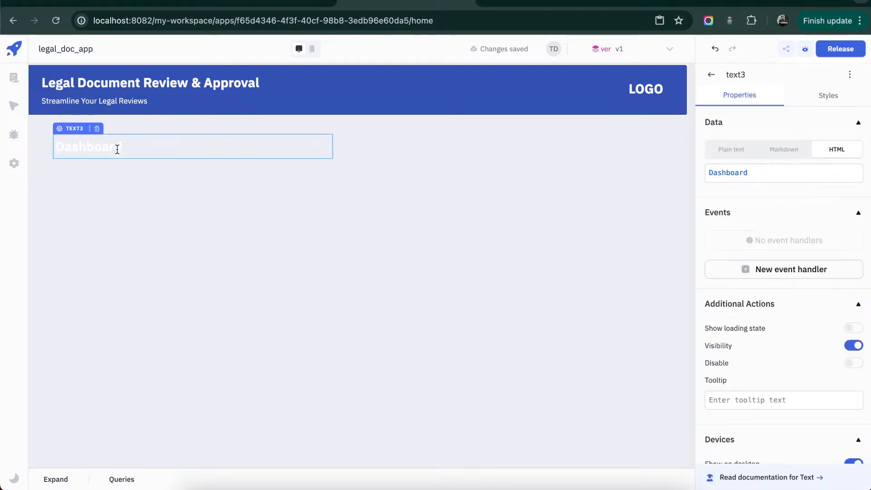
{"action": "left_click", "coordinate": [818, 97]}
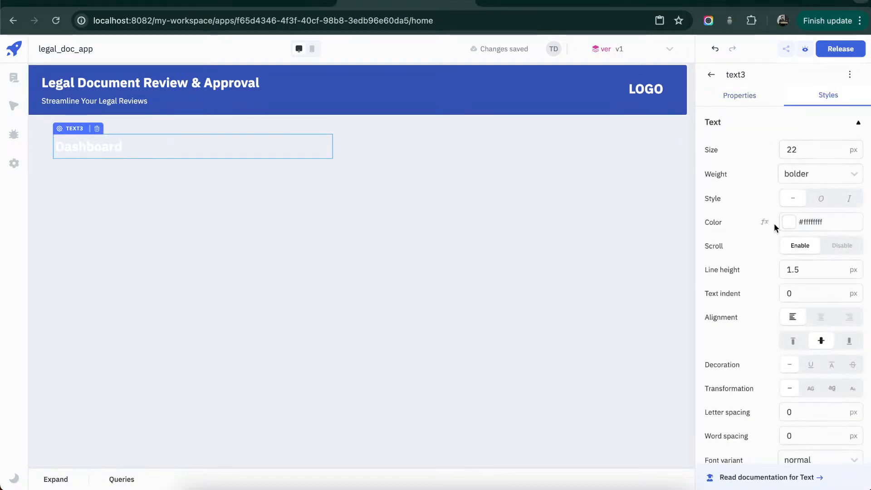
{"action": "left_click", "coordinate": [764, 221]}
{"action": "triple_click", "coordinate": [764, 235]}
{"action": "key", "text": "ctrl+v"}
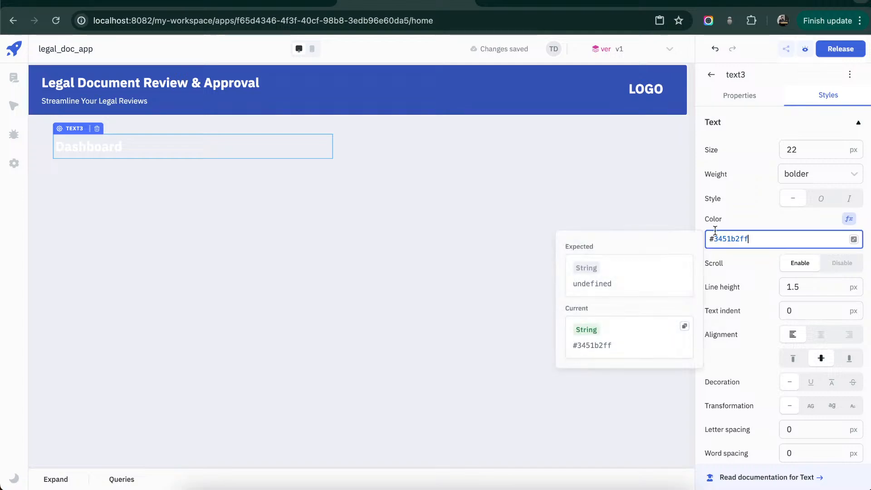
{"action": "left_click", "coordinate": [616, 200]}
{"action": "left_click", "coordinate": [616, 199]}
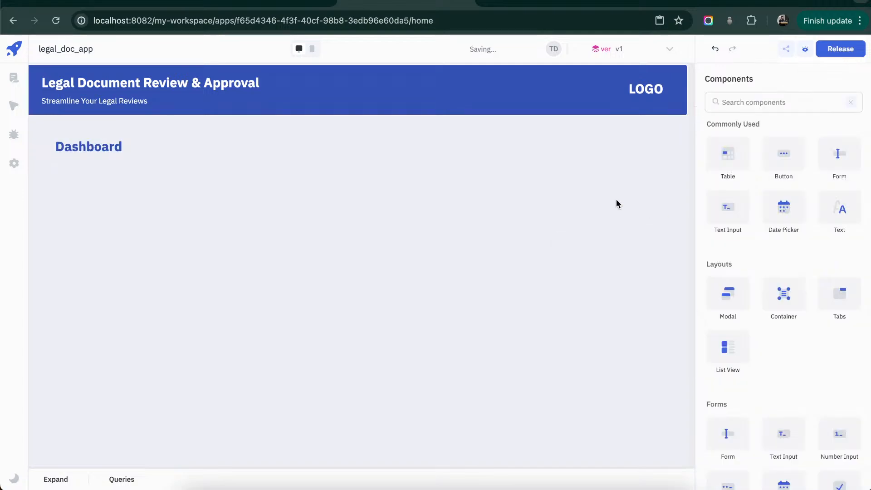
- Duplicate the Dashboard heading and change the copy's text to "Get a quick overview of your users, their documents & details"
{"action": "left_click", "coordinate": [171, 150]}
{"action": "key", "text": "ctrl+c"}
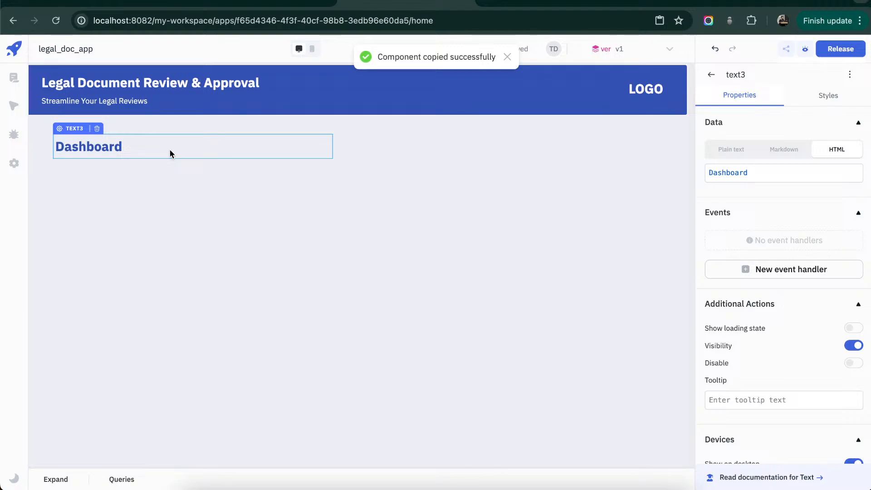
{"action": "key", "text": "ctrl+v"}
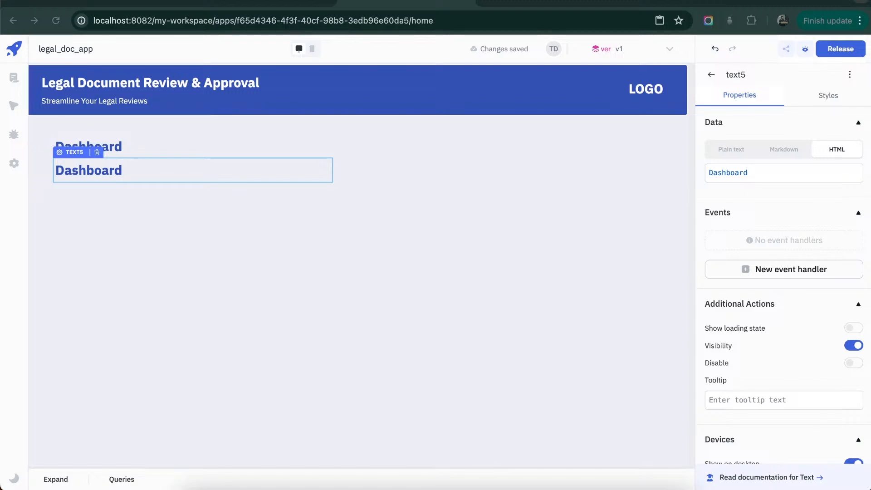
{"action": "triple_click", "coordinate": [762, 170]}
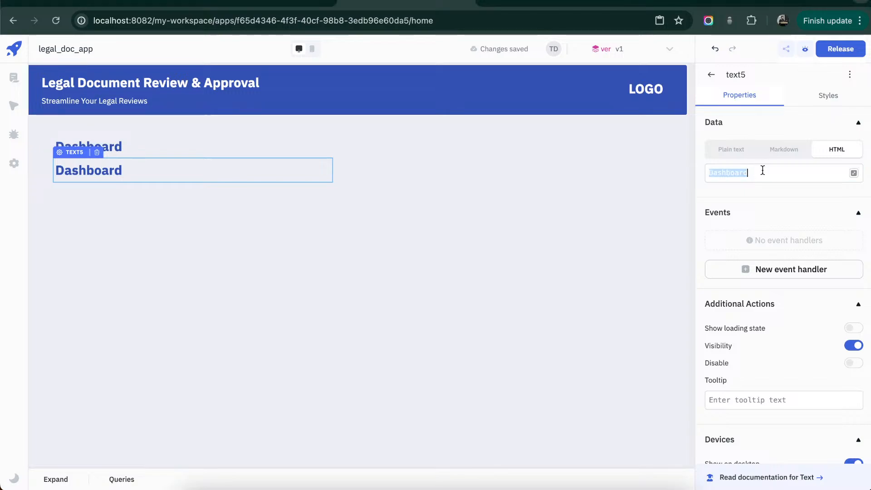
{"action": "key", "text": "ctrl+v"}
{"action": "left_click", "coordinate": [510, 183]}
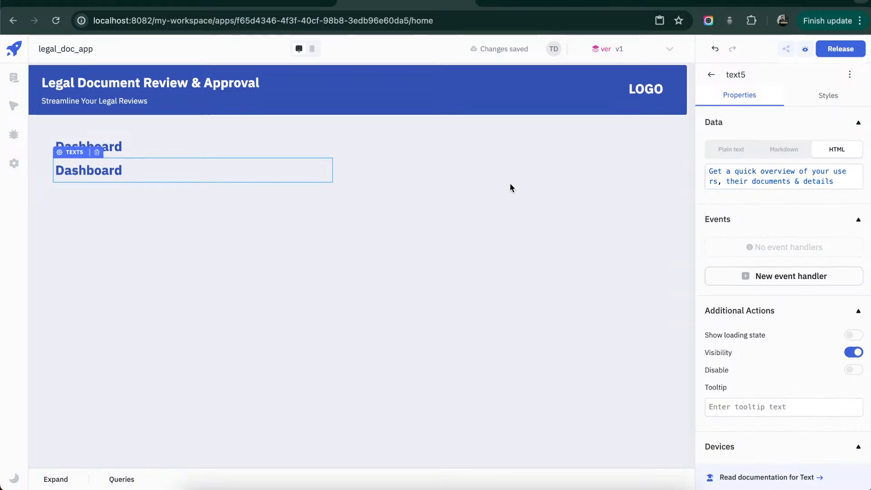
- Set the subtitle's font size to 14 px and weight to normal, and move it up closer to the Dashboard heading
{"action": "left_click", "coordinate": [314, 173]}
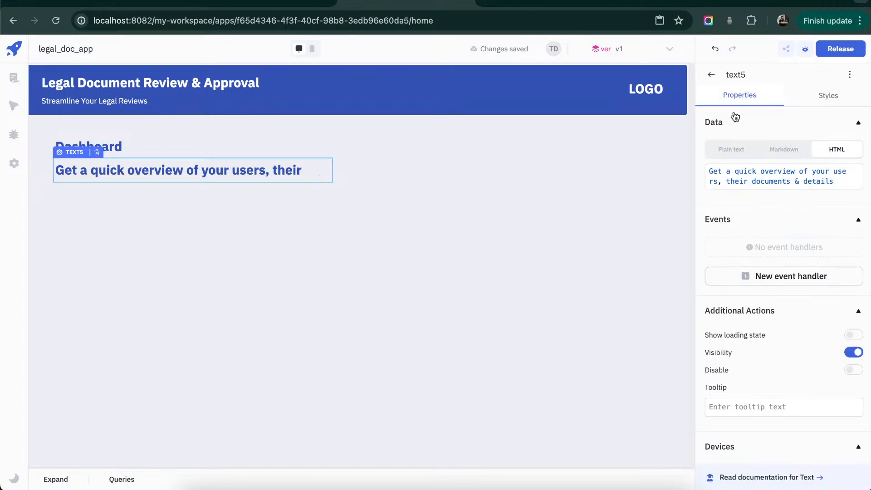
{"action": "left_click", "coordinate": [828, 95]}
{"action": "left_click", "coordinate": [824, 149]}
{"action": "double_click", "coordinate": [824, 149]}
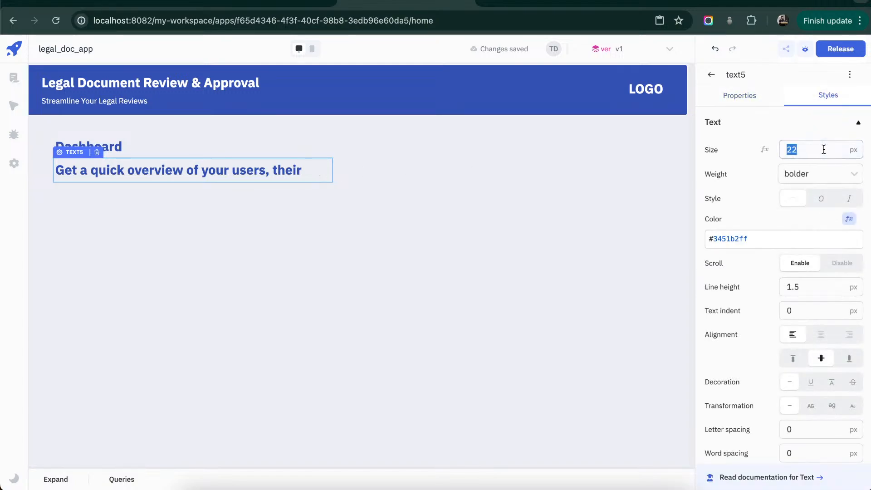
{"action": "type", "text": "14"}
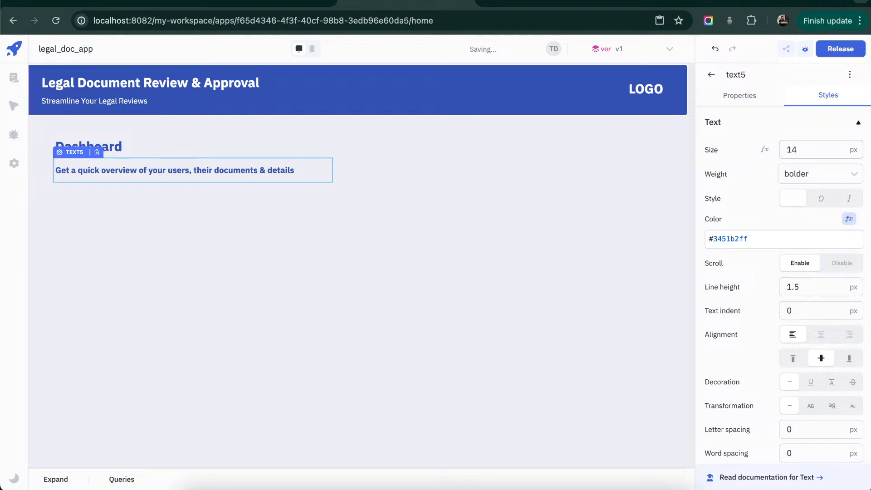
{"action": "left_click", "coordinate": [839, 174]}
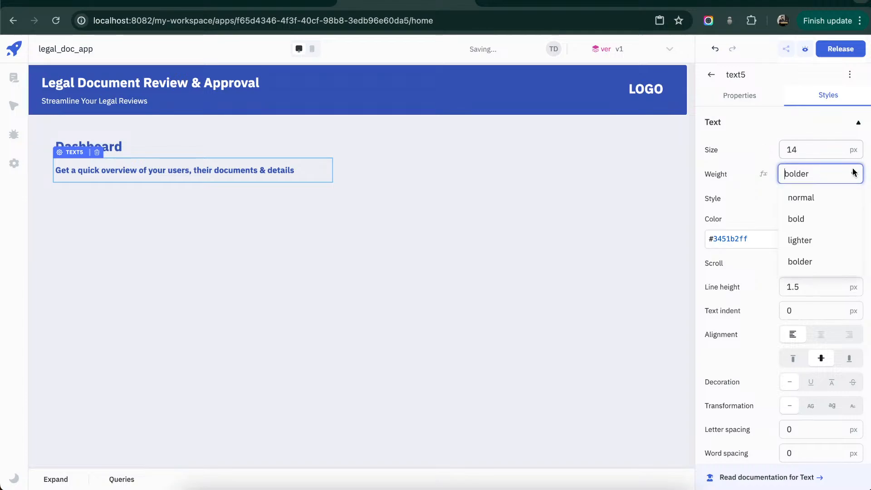
{"action": "left_click", "coordinate": [839, 195]}
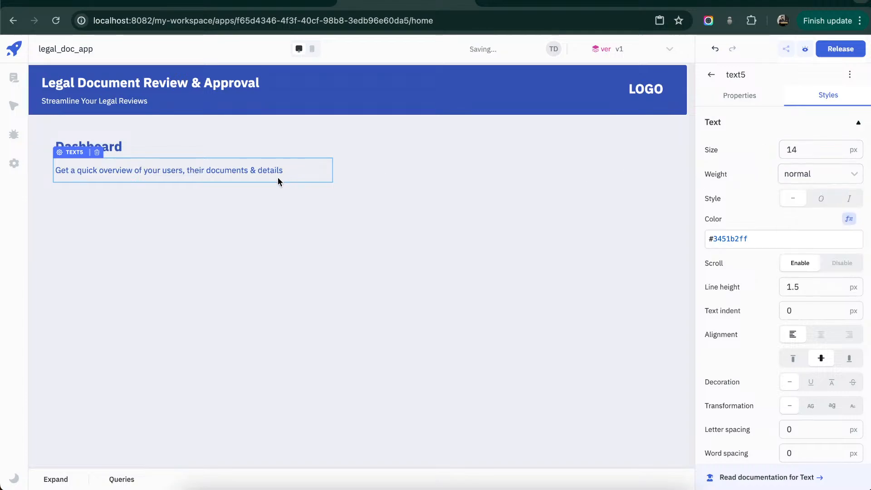
{"action": "left_click_drag", "start_coordinate": [278, 177], "coordinate": [277, 170]}
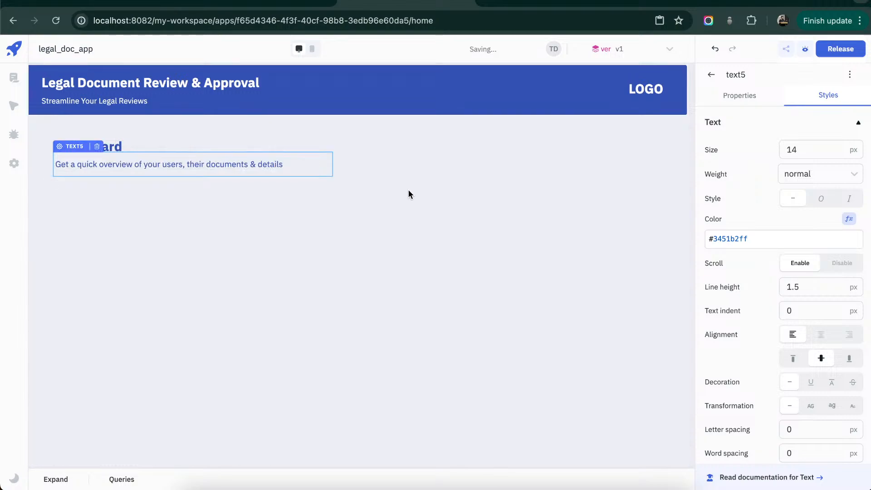
{"action": "left_click", "coordinate": [421, 191]}
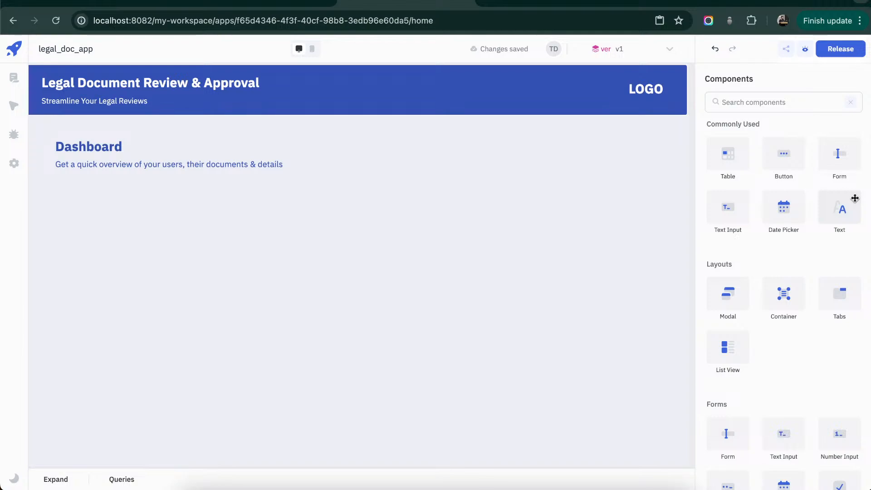
- Add a Text component to the right of the Dashboard heading and make it taller to span both heading lines
{"action": "left_click_drag", "start_coordinate": [843, 205], "coordinate": [371, 142]}
{"action": "left_click_drag", "start_coordinate": [439, 155], "coordinate": [441, 177]}
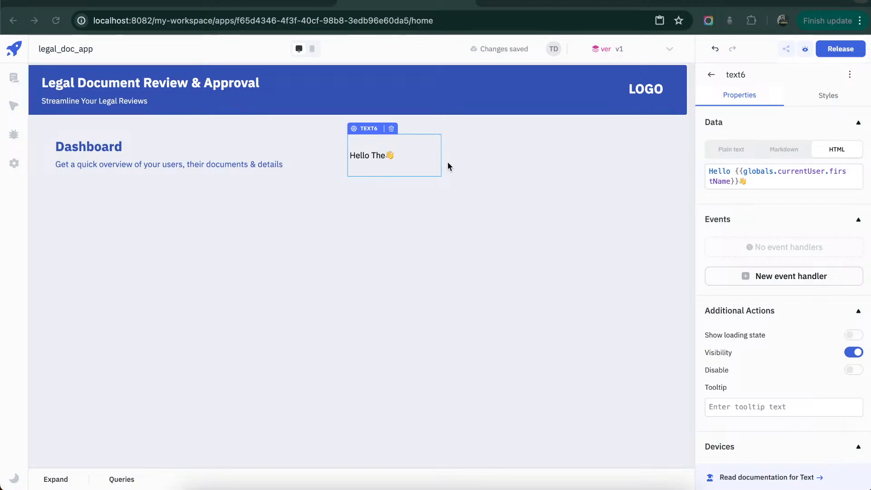
- Make the new Text component slightly narrower and taller, and replace its HTML content with <strong>Total Documents</strong>
{"action": "left_click", "coordinate": [414, 163]}
{"action": "left_click_drag", "start_coordinate": [438, 176], "coordinate": [430, 183]}
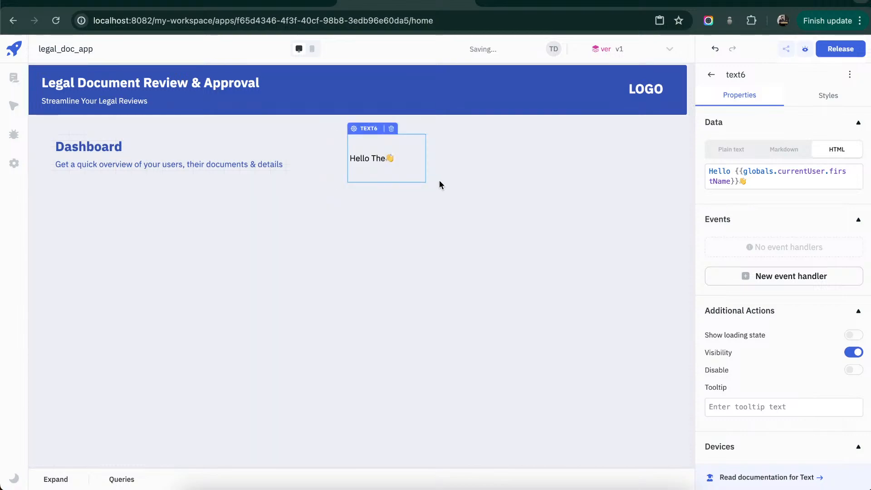
{"action": "left_click", "coordinate": [831, 184]}
{"action": "key", "text": "ctrl+a"}
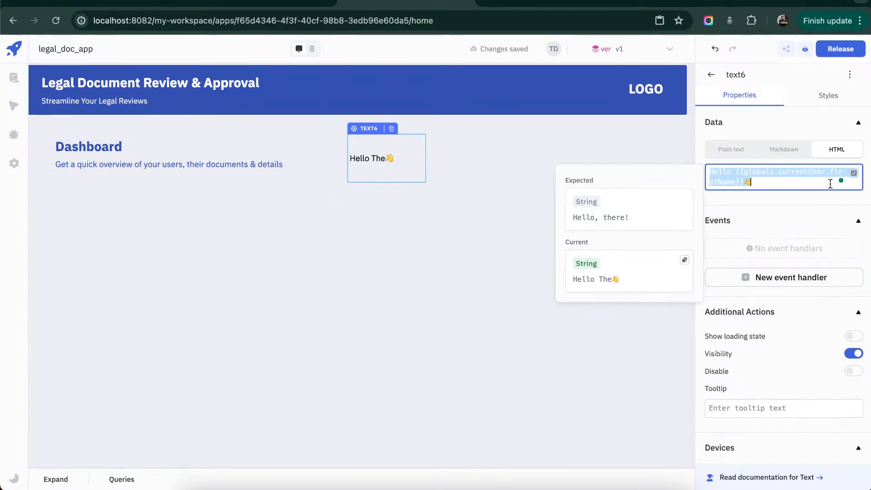
{"action": "key", "text": "BackSpace"}
{"action": "type", "text": "<"}
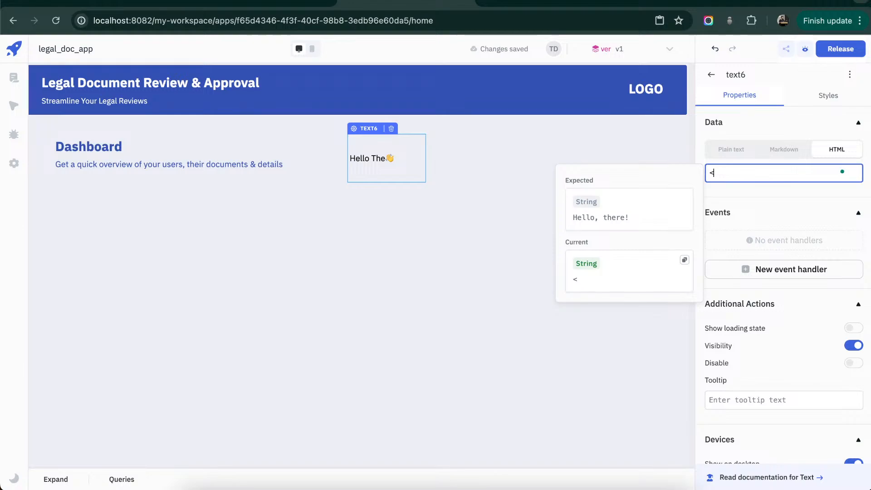
{"action": "type", "text": "strong>Tot"}
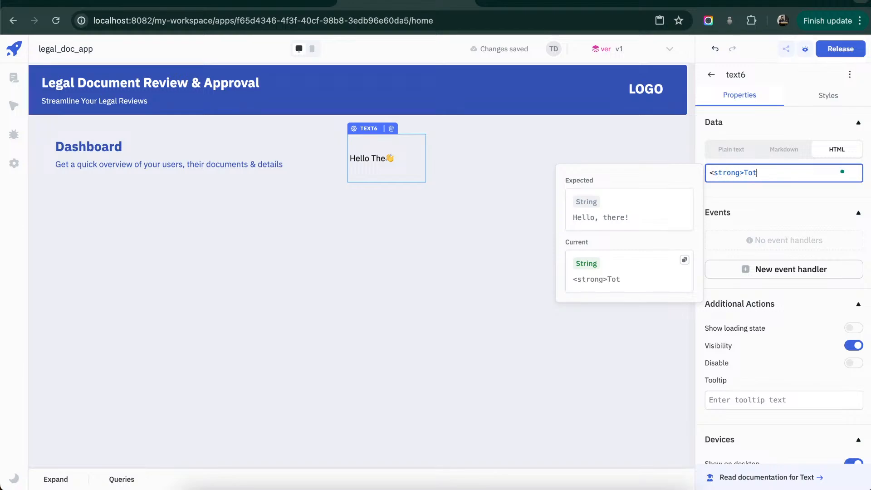
{"action": "type", "text": "al Do"}
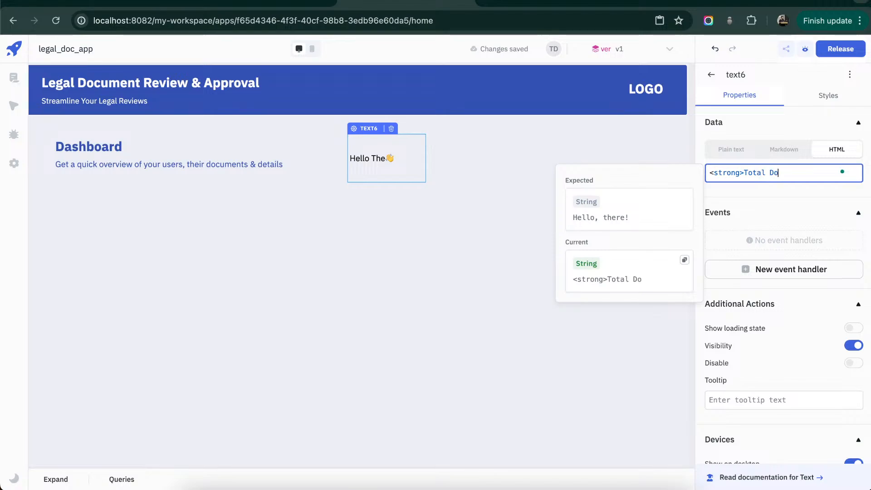
{"action": "type", "text": "cuments"}
{"action": "type", "text": "</"}
{"action": "type", "text": "st"}
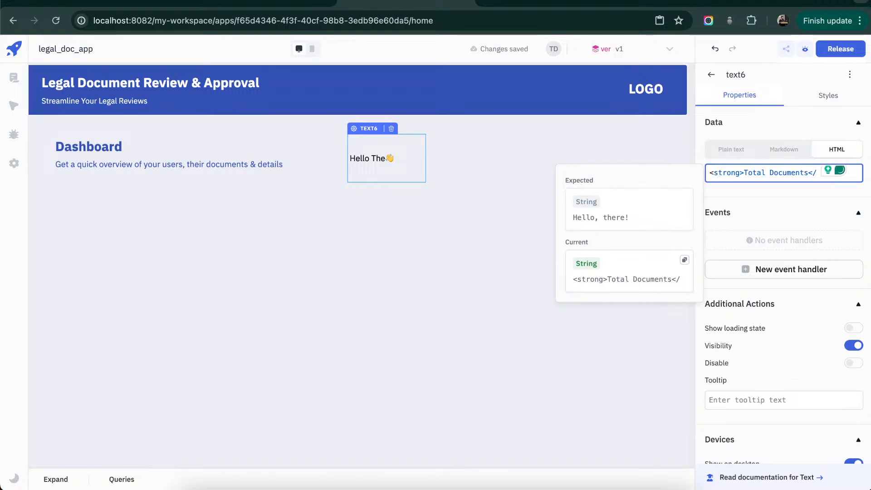
{"action": "type", "text": "rong"}
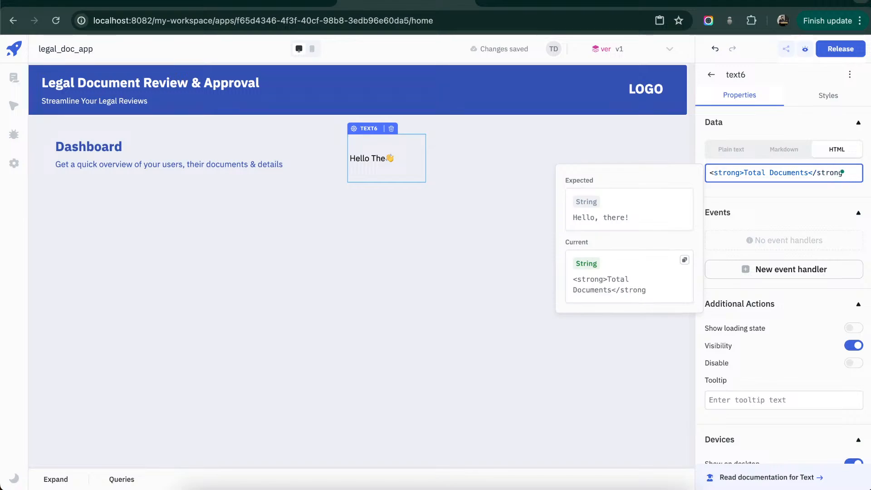
{"action": "type", "text": ">"}
{"action": "key", "text": "BackSpace"}
{"action": "type", "text": "> ,"}
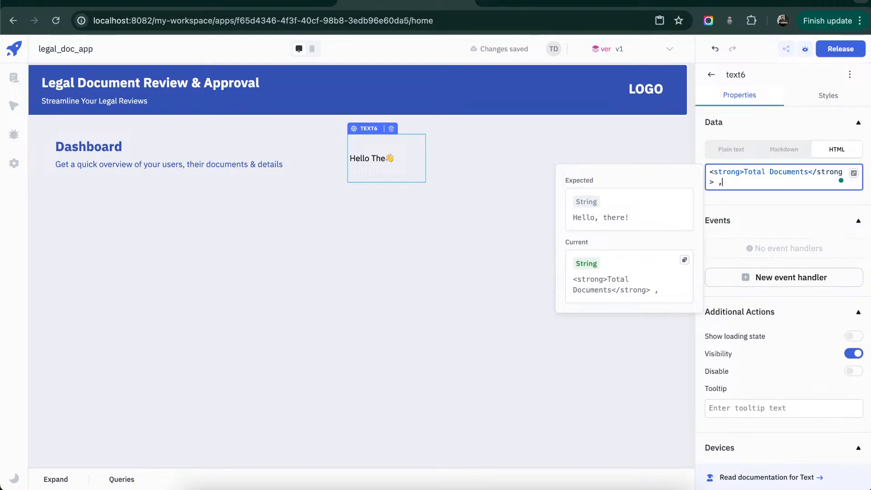
- Append a line break and a placeholder count to the text's HTML with </br><small>5</small>
{"action": "key", "text": "BackSpace"}
{"action": "type", "text": "</br><sm"}
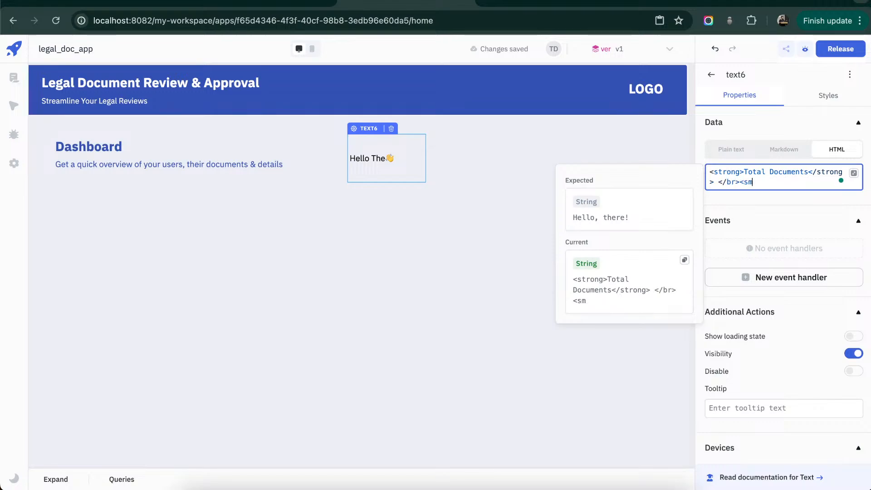
{"action": "type", "text": "all>5"}
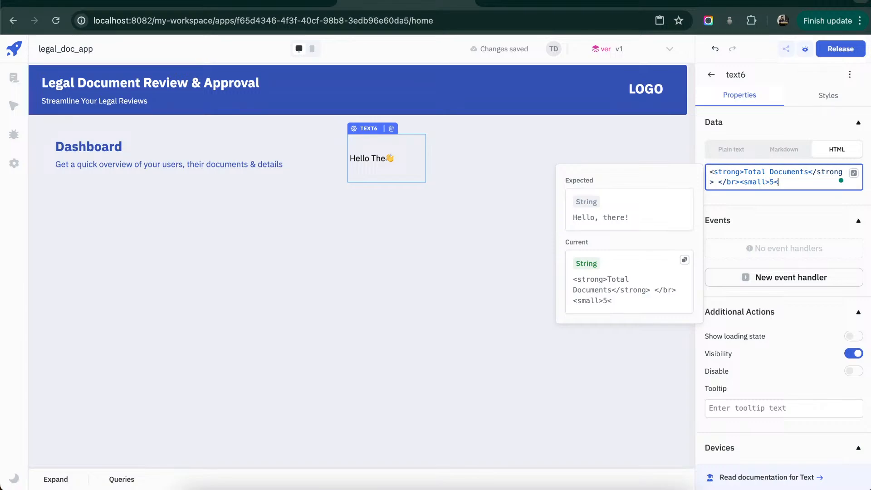
{"action": "type", "text": "</s"}
{"action": "key", "text": "BackSpace"}
{"action": "type", "text": "/small>"}
{"action": "left_click", "coordinate": [552, 138]}
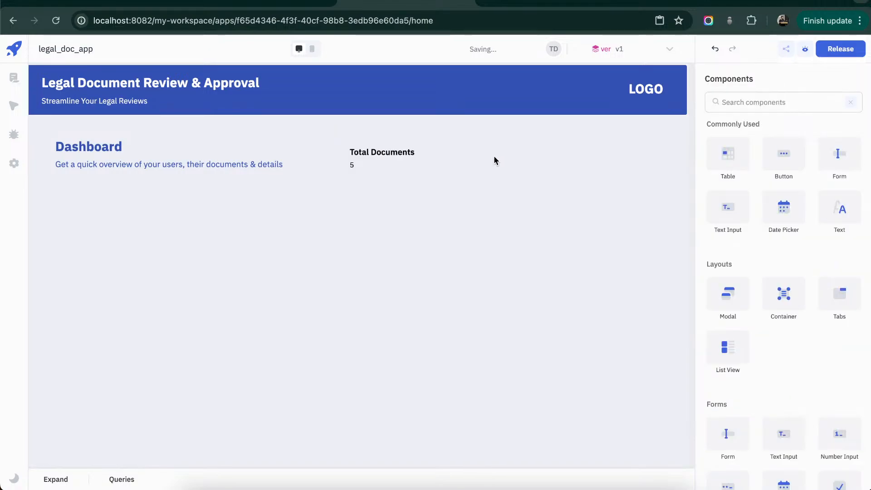
- Center the Total Documents text horizontally
{"action": "left_click", "coordinate": [401, 172]}
{"action": "left_click", "coordinate": [836, 100]}
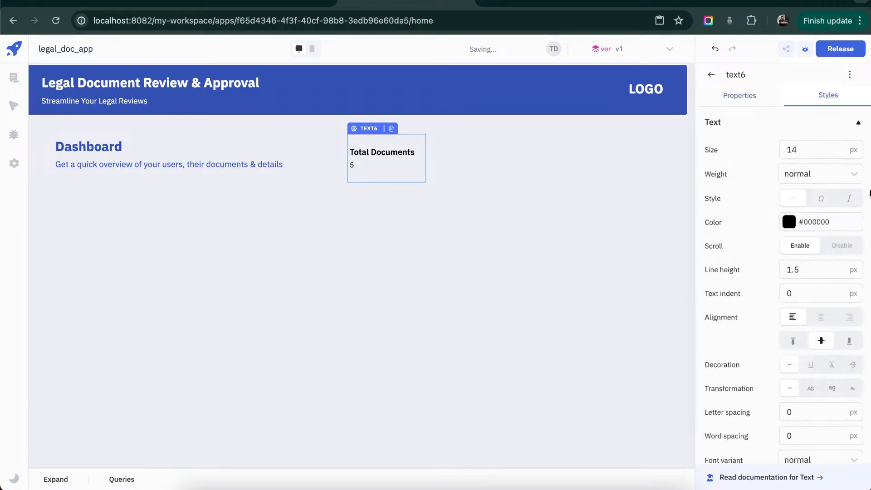
{"action": "left_click", "coordinate": [821, 317]}
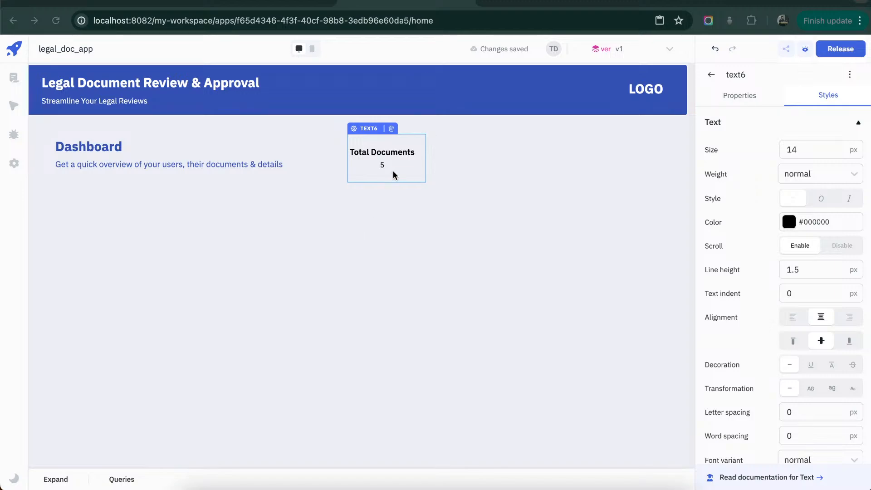
{"action": "left_click", "coordinate": [790, 222]}
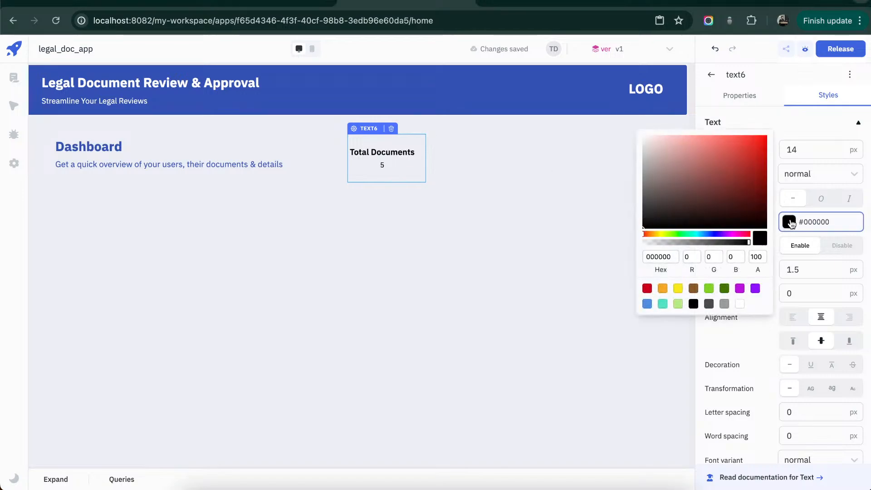
{"action": "left_click", "coordinate": [740, 305]}
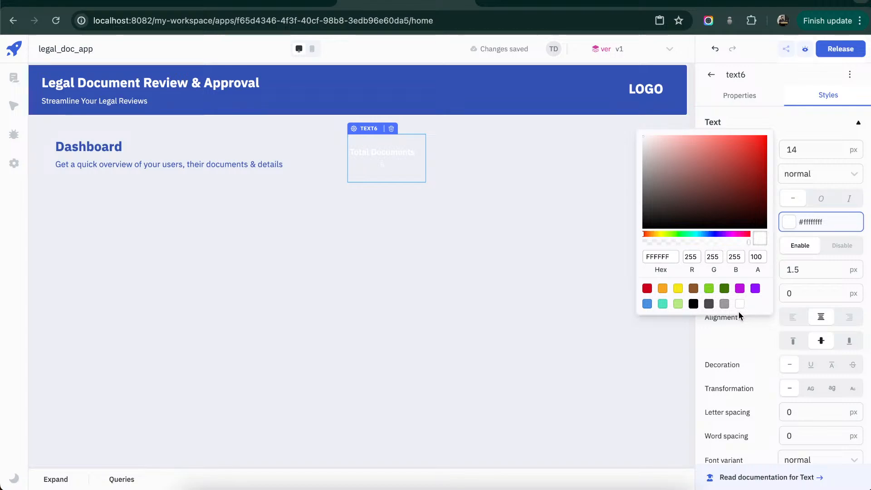
{"action": "left_click", "coordinate": [751, 321]}
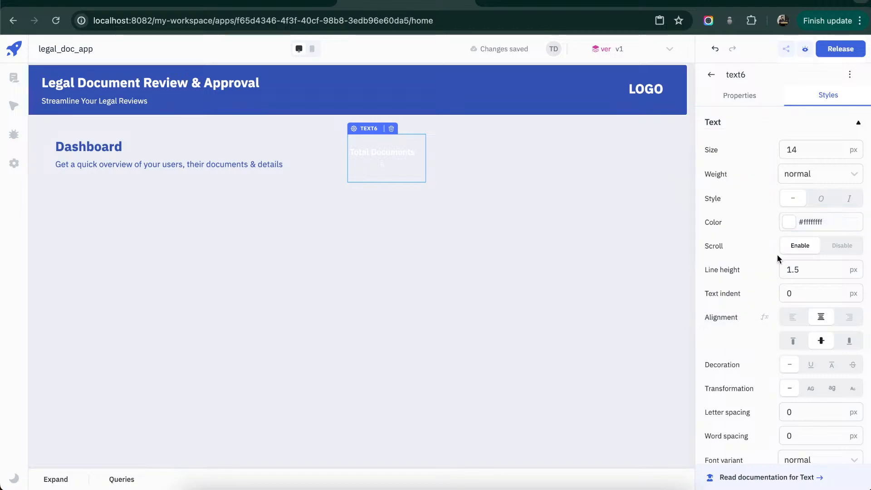
{"action": "left_click", "coordinate": [792, 224]}
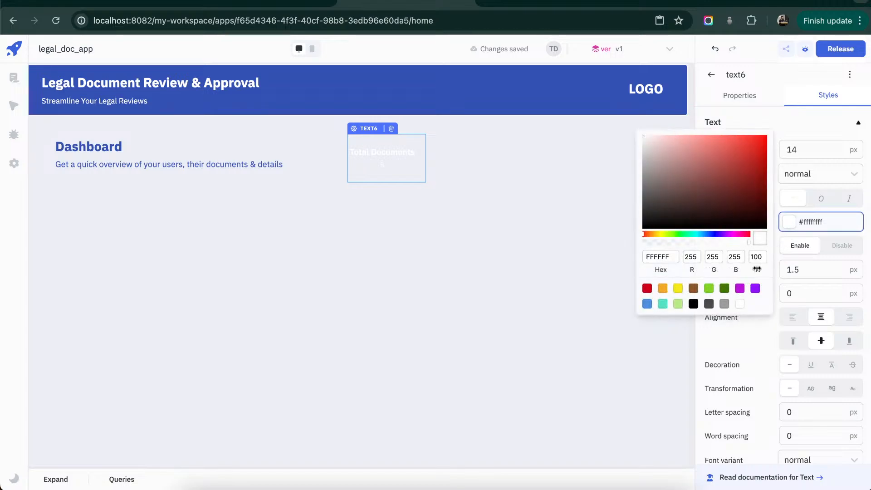
{"action": "left_click", "coordinate": [694, 304]}
{"action": "left_click", "coordinate": [742, 337]}
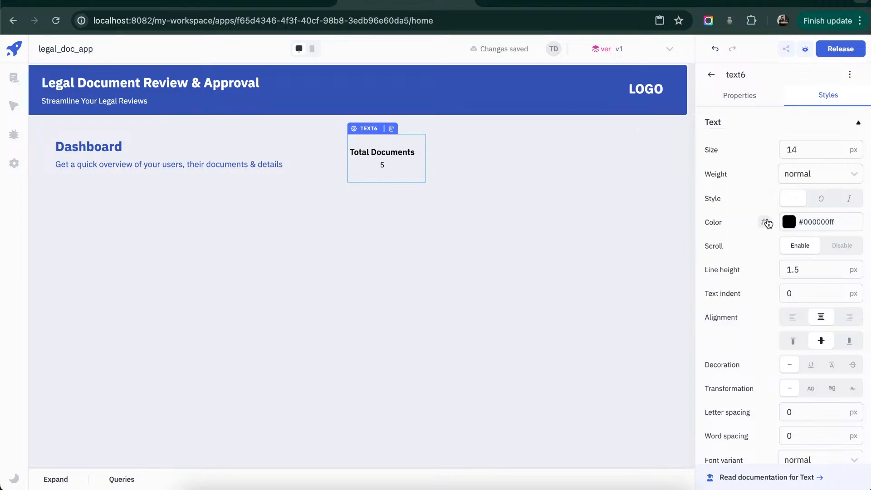
- Set the Total Documents text color to the heading's blue, #3451b2ff, using a code value
{"action": "left_click", "coordinate": [767, 223]}
{"action": "triple_click", "coordinate": [756, 235]}
{"action": "type", "text": "#3451b2ff"}
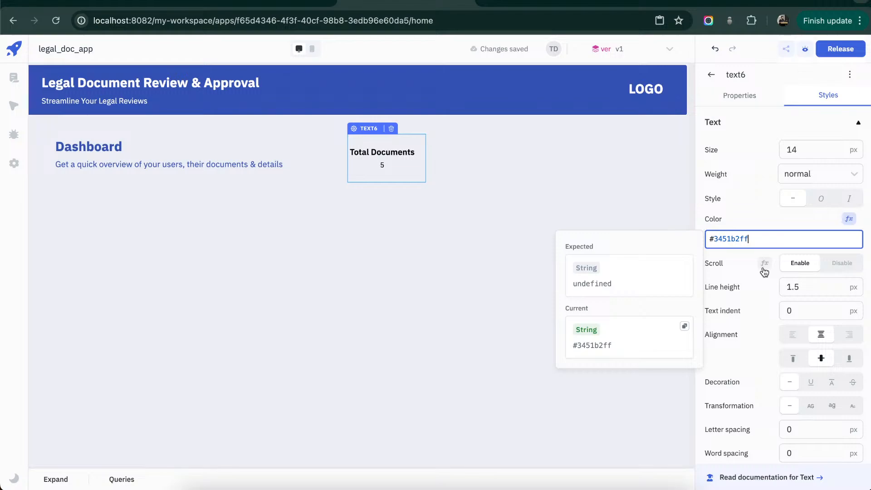
{"action": "left_click", "coordinate": [762, 268]}
{"action": "left_click", "coordinate": [848, 262]}
{"action": "left_click", "coordinate": [852, 262]}
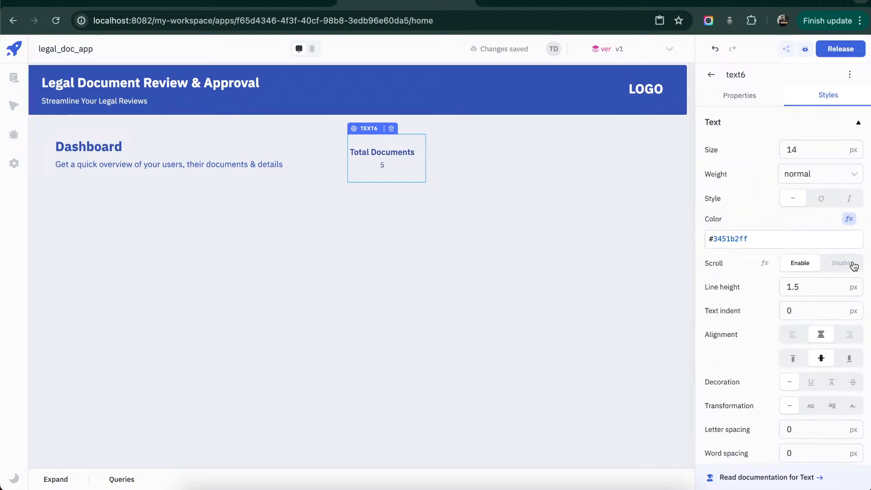
- Give the Total Documents component a white #ffffffff background and a #3451b2ff border
{"action": "scroll", "coordinate": [851, 264], "scroll_direction": "down", "scroll_amount": 5}
{"action": "left_click", "coordinate": [797, 318]}
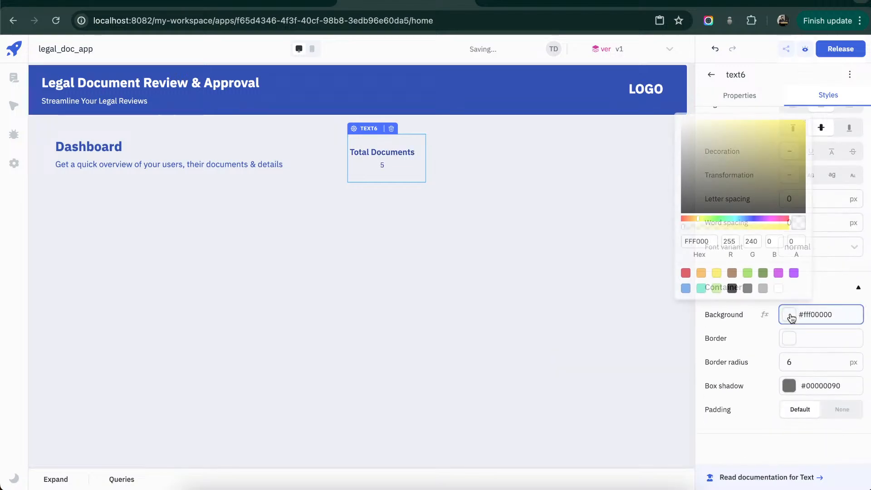
{"action": "left_click", "coordinate": [779, 289]}
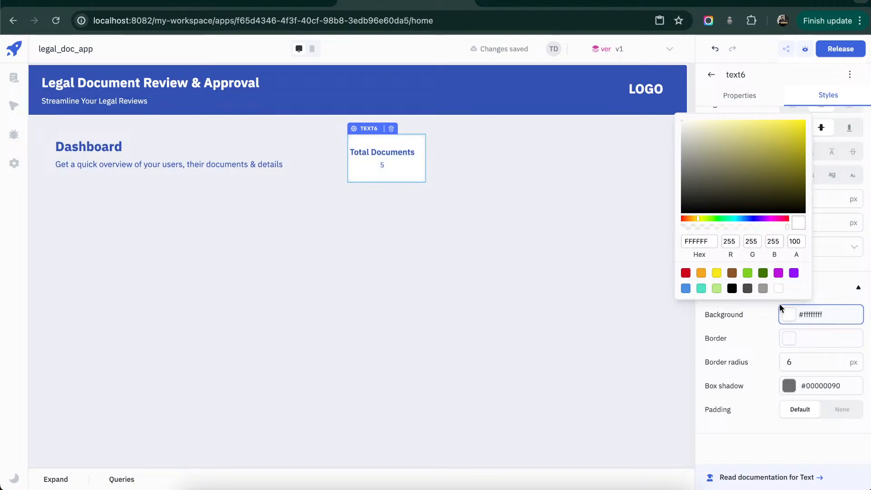
{"action": "left_click", "coordinate": [766, 340]}
{"action": "left_click", "coordinate": [759, 350]}
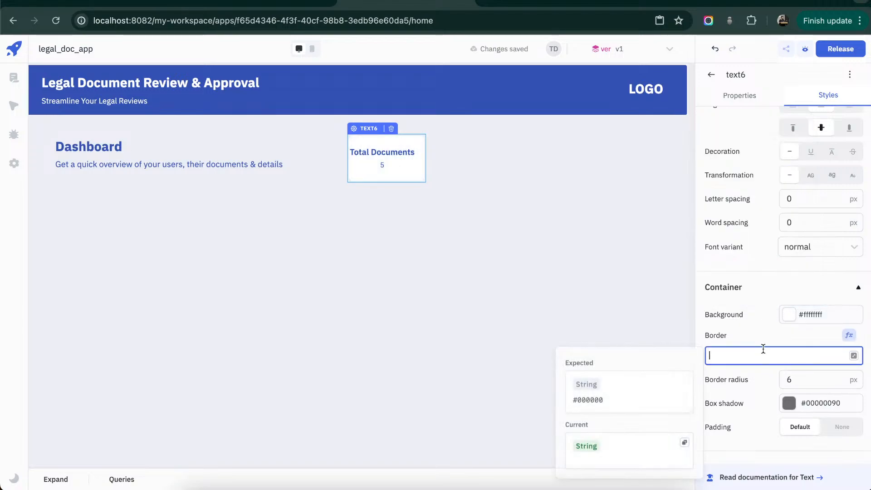
{"action": "type", "text": "#3451b2ff"}
{"action": "left_click", "coordinate": [595, 260]}
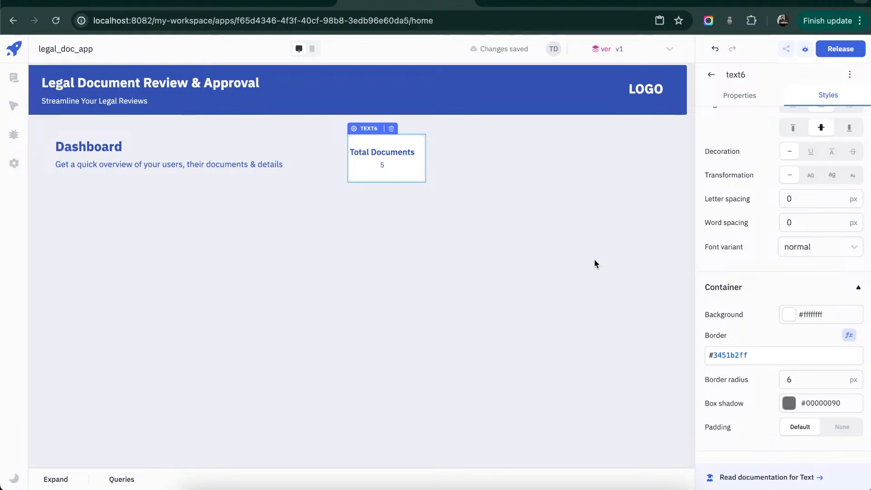
{"action": "left_click", "coordinate": [595, 259]}
- Widen the Total Documents card slightly so its label has space on both sides
{"action": "left_click", "coordinate": [421, 164]}
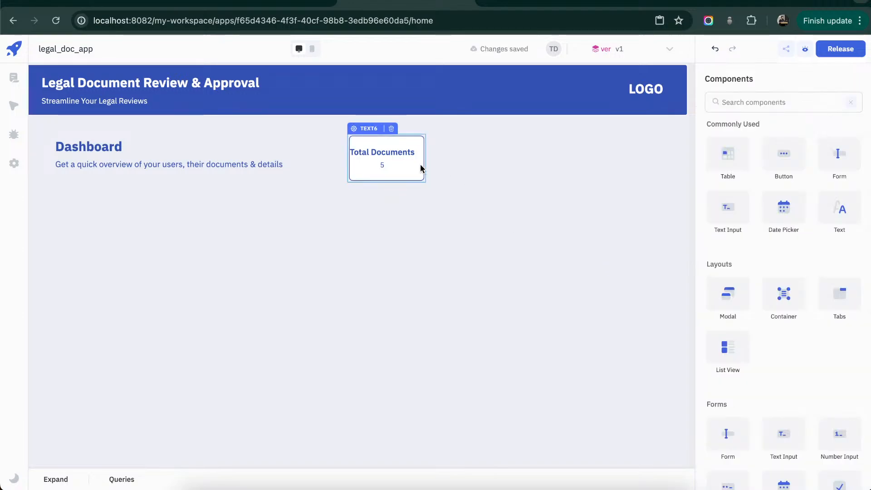
{"action": "left_click_drag", "start_coordinate": [422, 164], "coordinate": [439, 161]}
{"action": "left_click", "coordinate": [443, 221]}
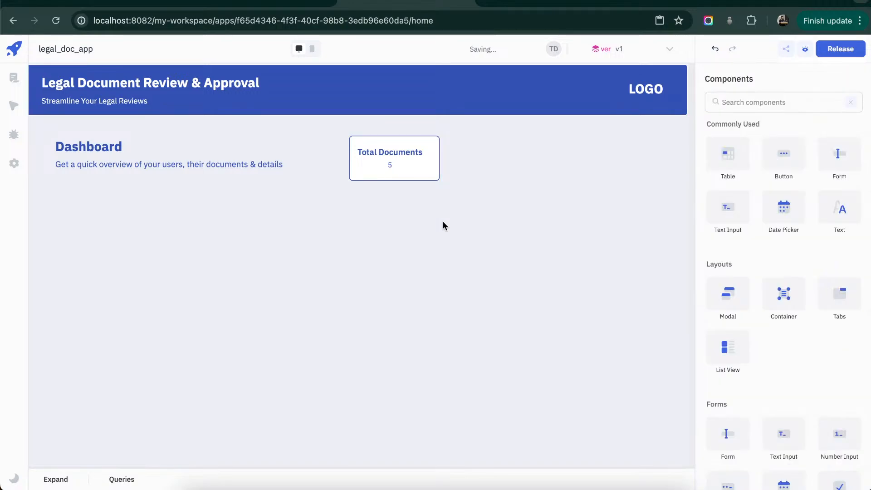
- Duplicate the Total Documents card and place the copy in the same row near the canvas's right edge
{"action": "left_click", "coordinate": [413, 165]}
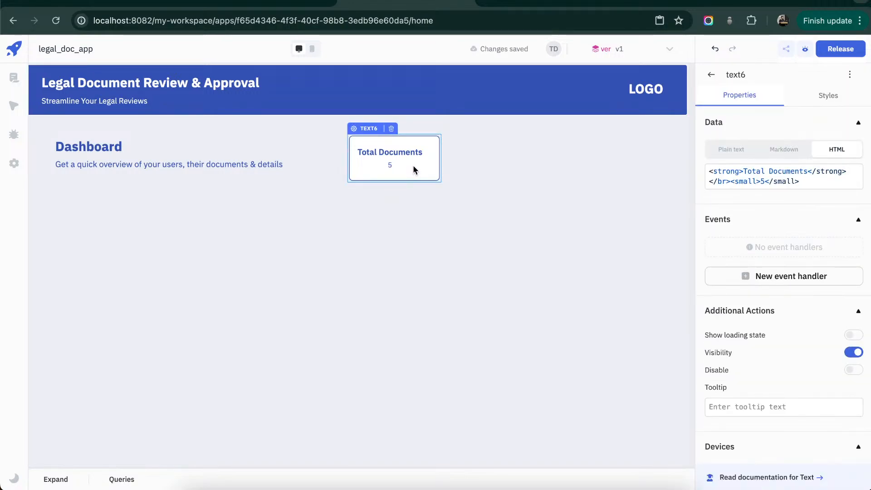
{"action": "left_click", "coordinate": [820, 94]}
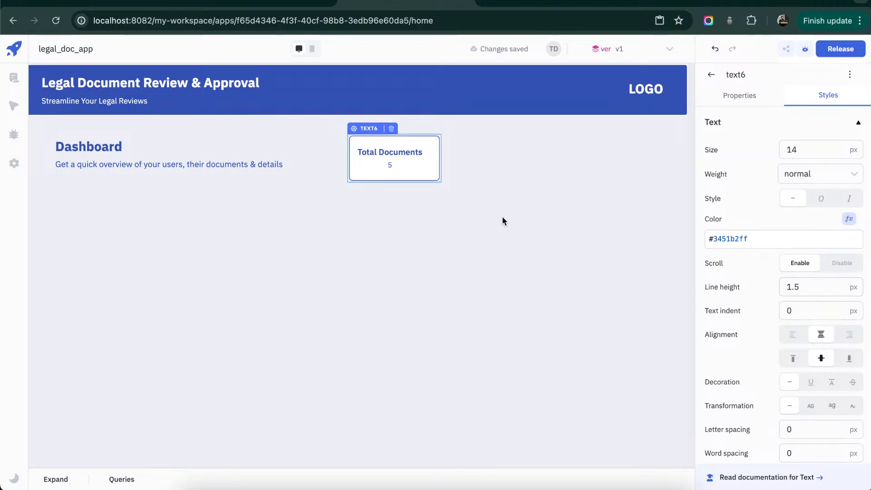
{"action": "key", "text": "ctrl+c"}
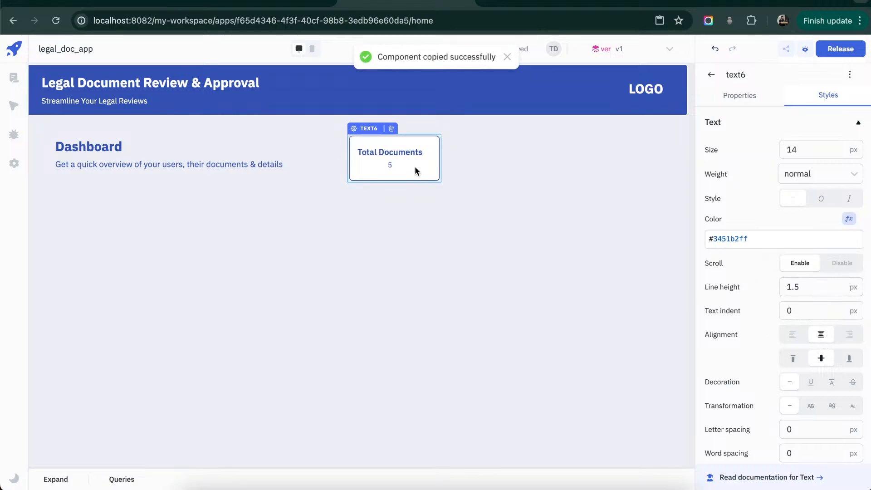
{"action": "key", "text": "ctrl+v"}
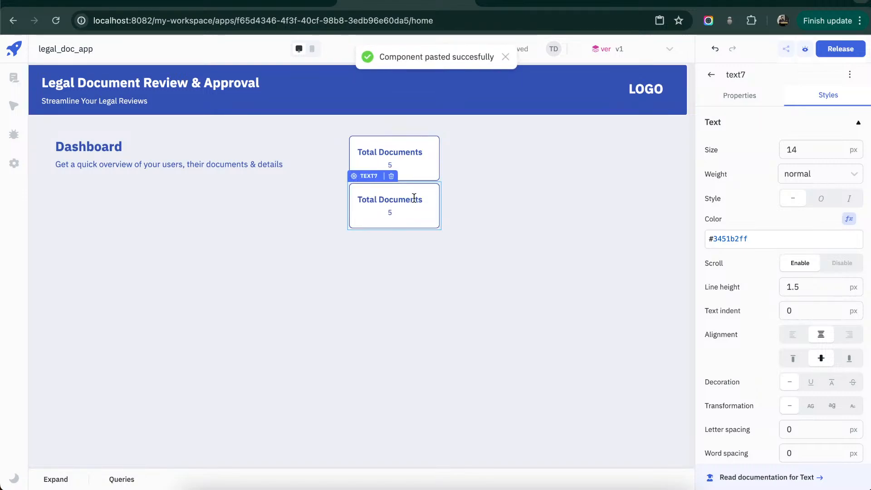
{"action": "left_click_drag", "start_coordinate": [414, 198], "coordinate": [635, 152]}
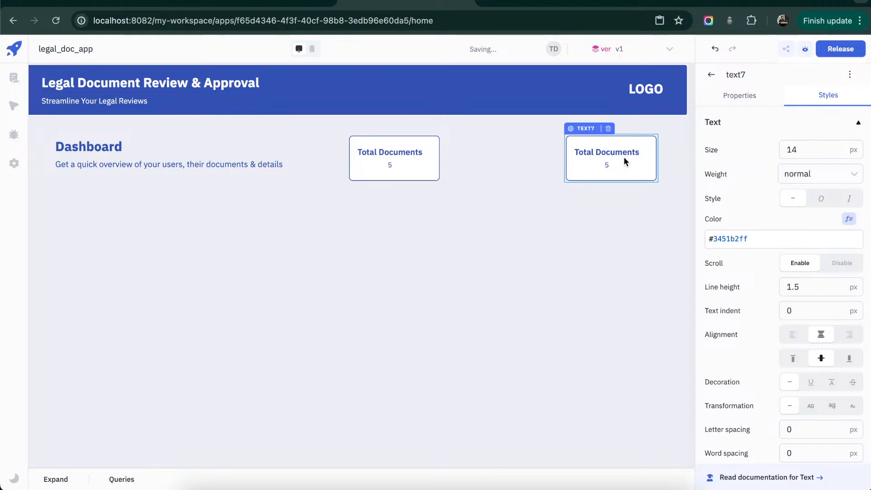
- Change the copied card's bold label to "Rejcted", keeping the rest of its HTML
{"action": "left_click", "coordinate": [749, 94]}
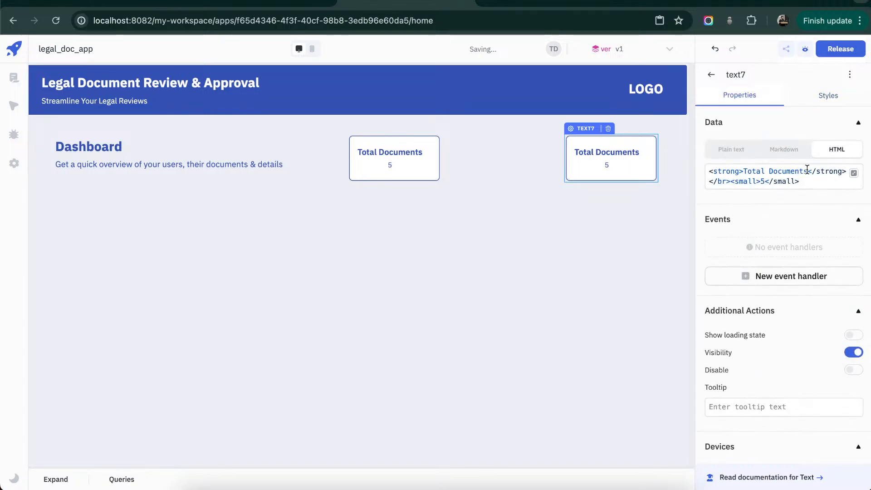
{"action": "left_click_drag", "start_coordinate": [808, 172], "coordinate": [748, 172]}
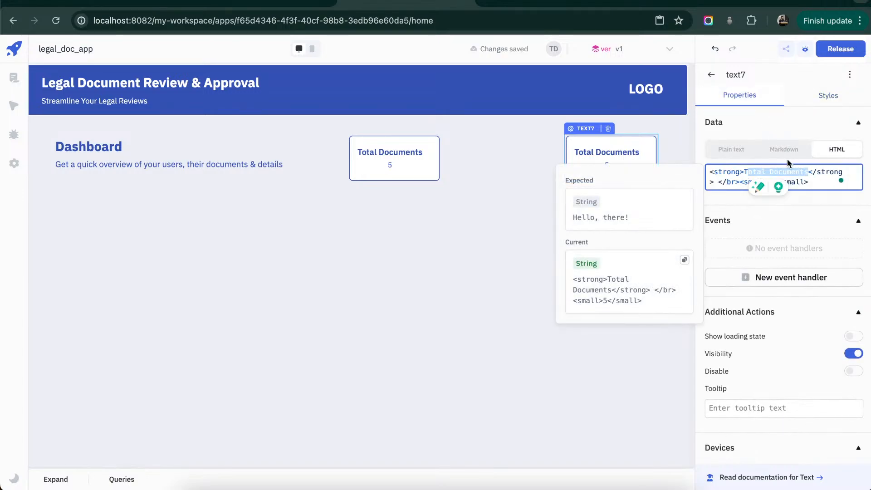
{"action": "key", "text": "BackSpace"}
{"action": "key", "text": "BackSpace"}
{"action": "type", "text": "Rejcted"}
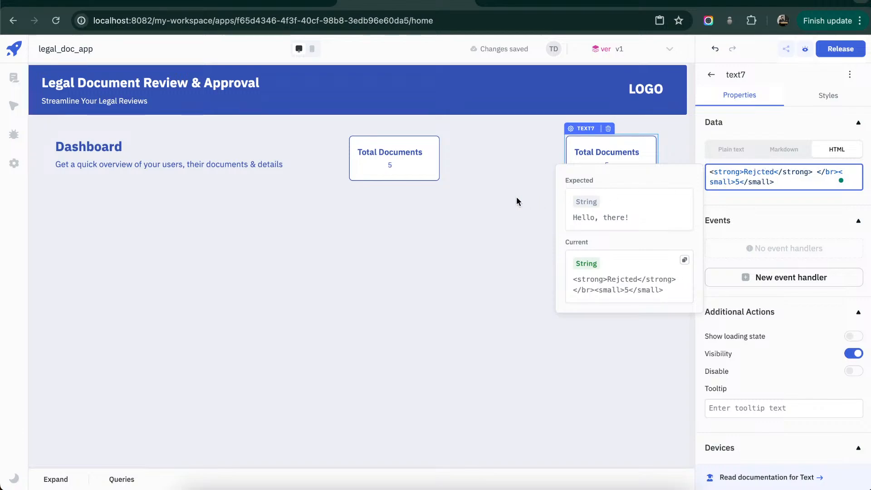
{"action": "left_click", "coordinate": [497, 194]}
{"action": "left_click", "coordinate": [664, 186]}
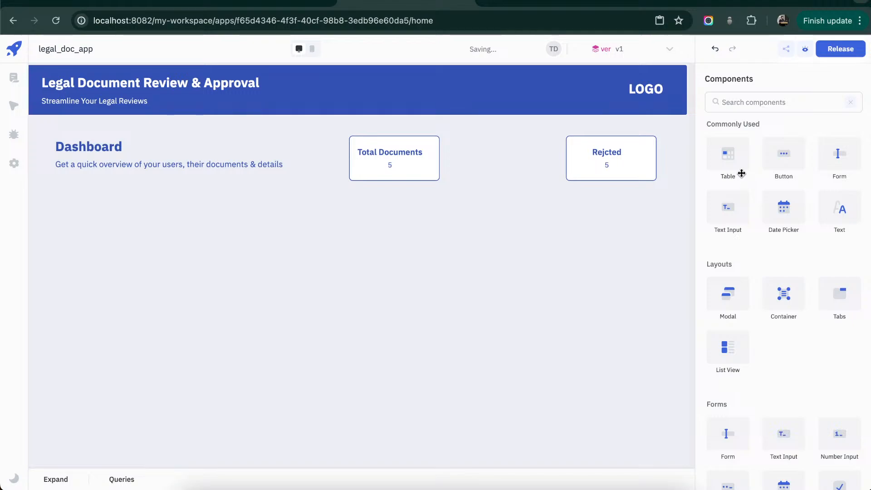
- Correct the spelling of the "Rejcted" card's bold label to "Rejected"
{"action": "left_click", "coordinate": [625, 166]}
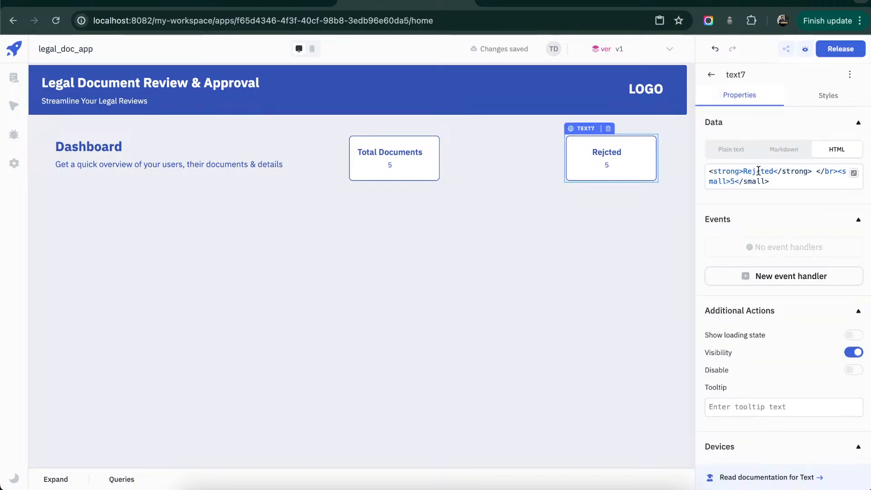
{"action": "left_click", "coordinate": [758, 170]}
{"action": "type", "text": "e"}
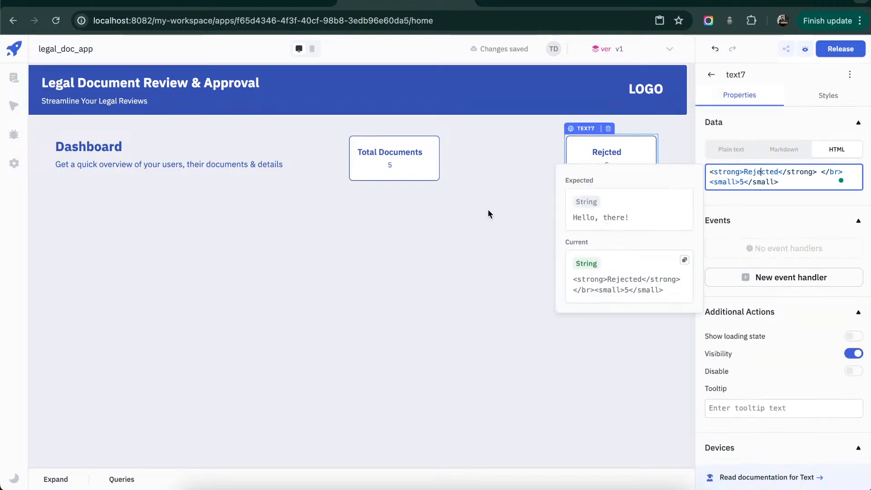
{"action": "left_click", "coordinate": [488, 210]}
- Duplicate the Rejected card and place the copy in the same row, between the Total Documents and Rejected cards
{"action": "left_click", "coordinate": [615, 159]}
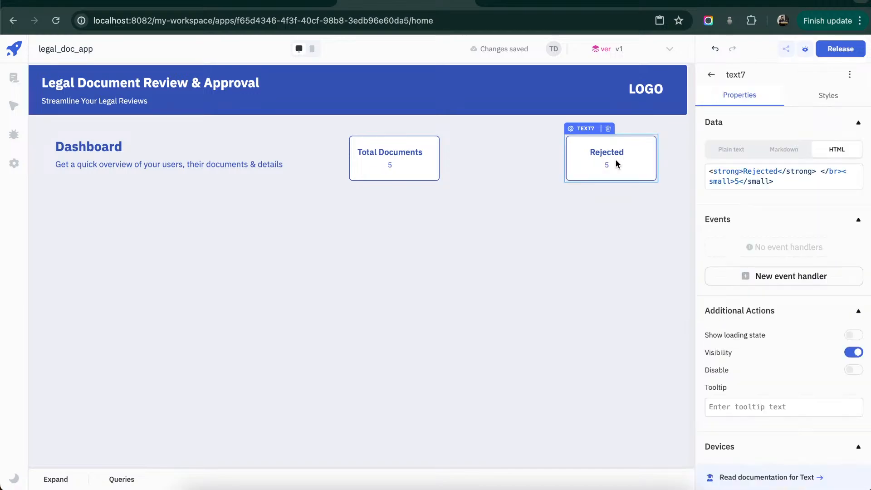
{"action": "key", "text": "ctrl+c"}
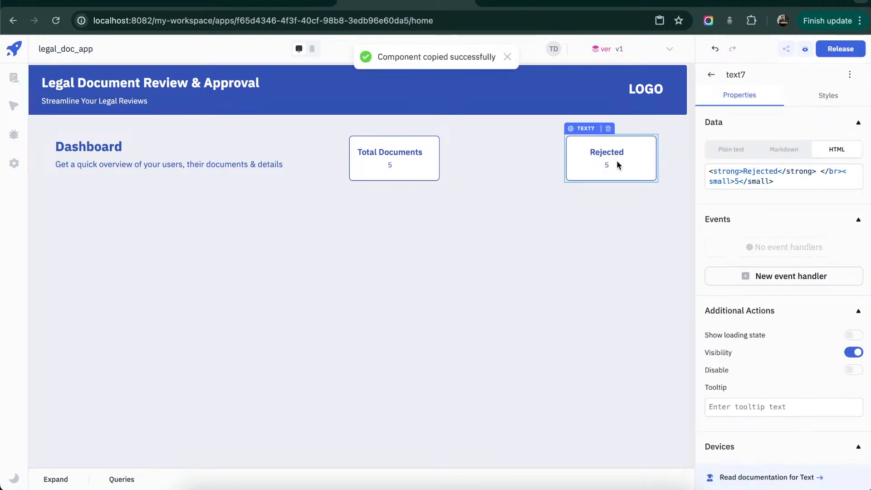
{"action": "key", "text": "ctrl+v"}
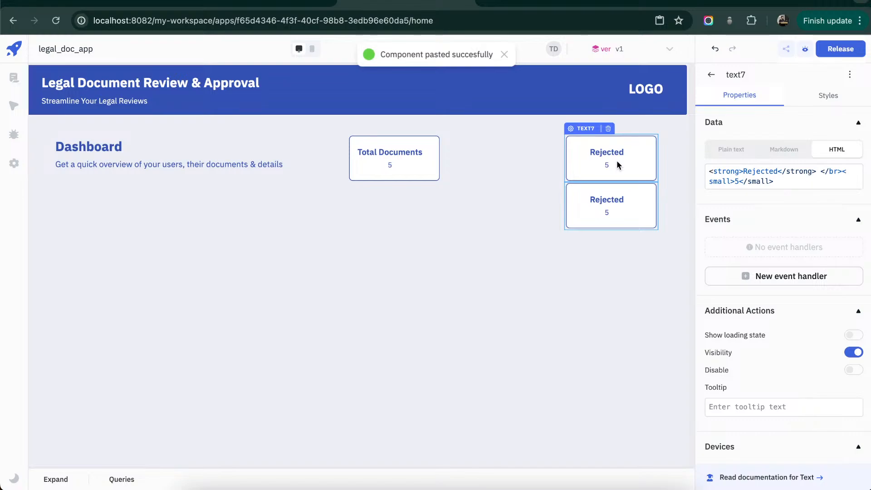
{"action": "left_click_drag", "start_coordinate": [608, 198], "coordinate": [502, 151]}
- Change the middle card's bold label to "Approved", keeping the rest of its HTML
{"action": "double_click", "coordinate": [759, 172]}
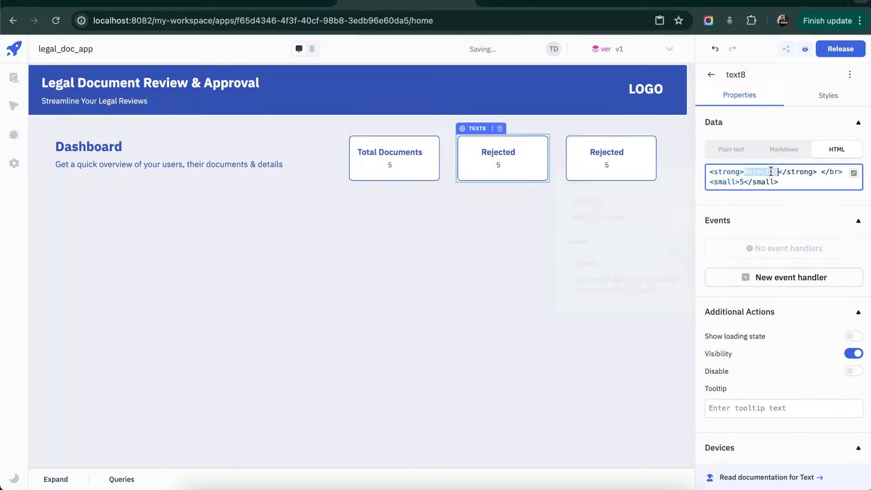
{"action": "type", "text": "Approved"}
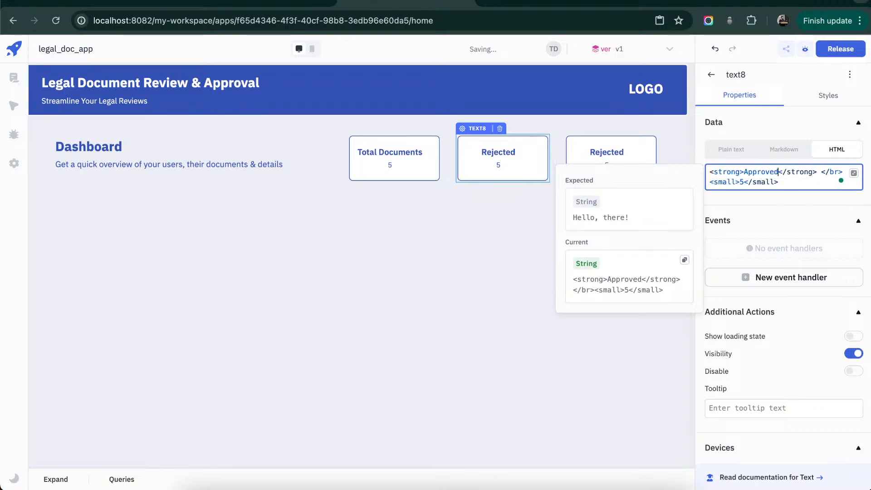
{"action": "left_click", "coordinate": [480, 206]}
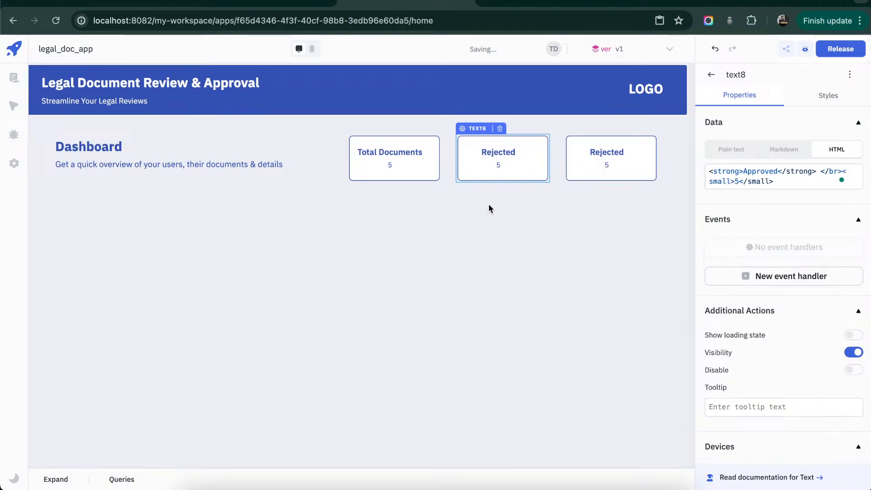
{"action": "left_click", "coordinate": [513, 211]}
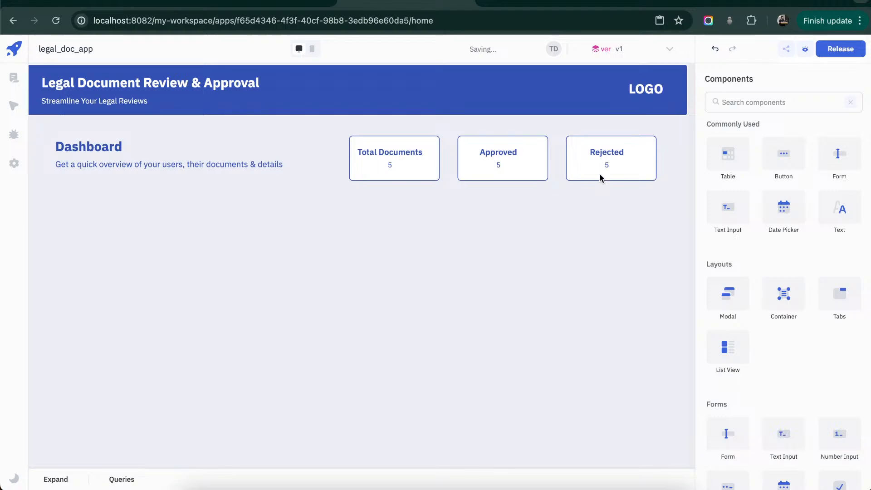
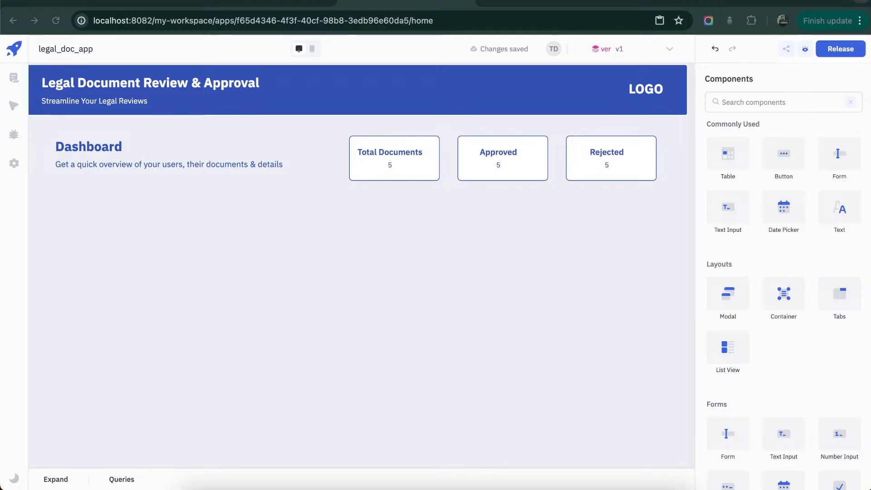
- Set the Approved card's text color and border color to the green #46a758ff
{"action": "left_click", "coordinate": [515, 164]}
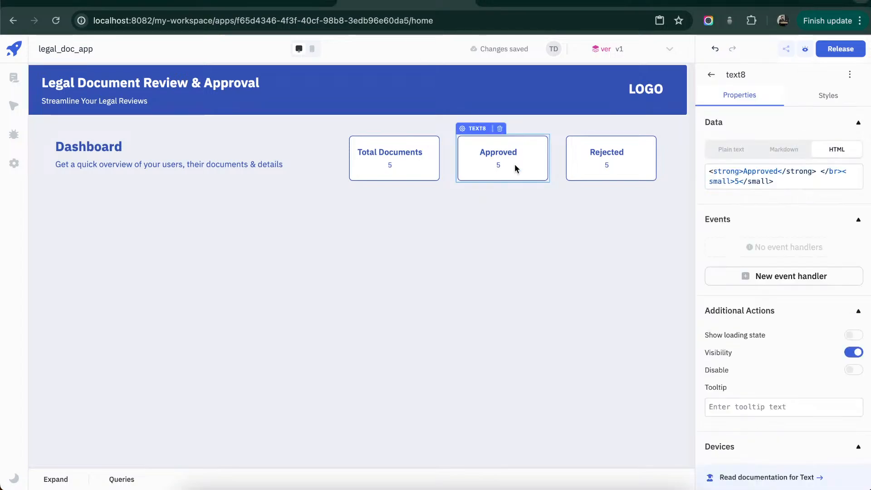
{"action": "left_click", "coordinate": [833, 99]}
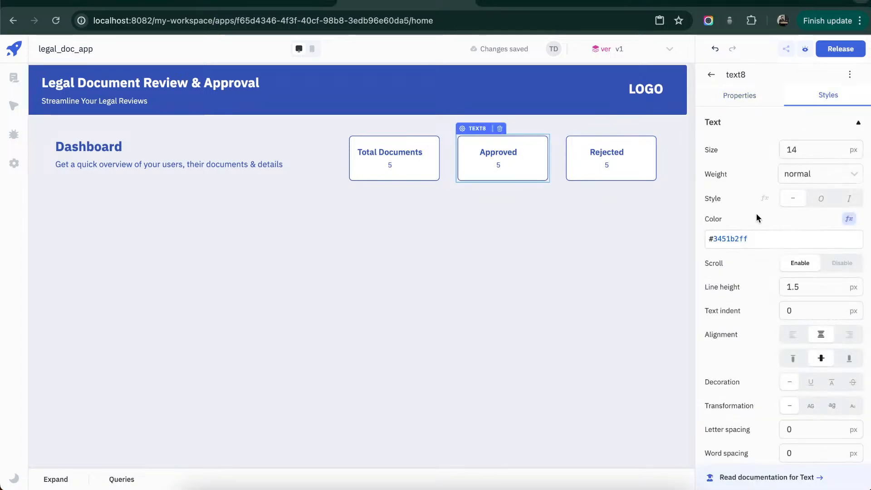
{"action": "left_click", "coordinate": [764, 242]}
{"action": "type", "text": "#46a758ff"}
{"action": "scroll", "coordinate": [764, 242], "scroll_direction": "down", "scroll_amount": 5}
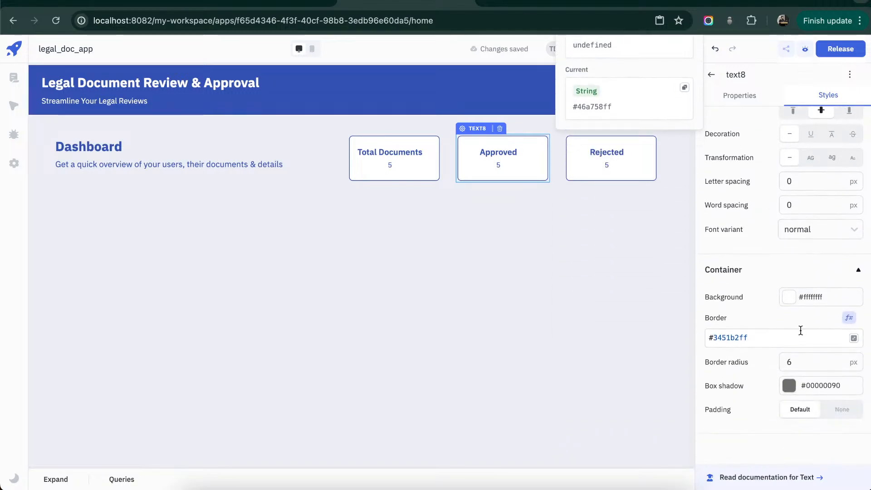
{"action": "left_click", "coordinate": [802, 339]}
{"action": "left_click", "coordinate": [801, 340]}
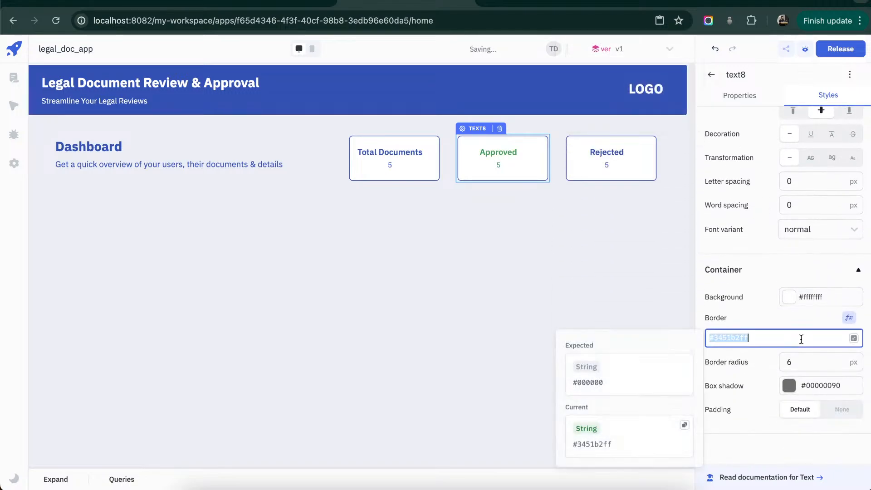
{"action": "type", "text": "#46a758ff"}
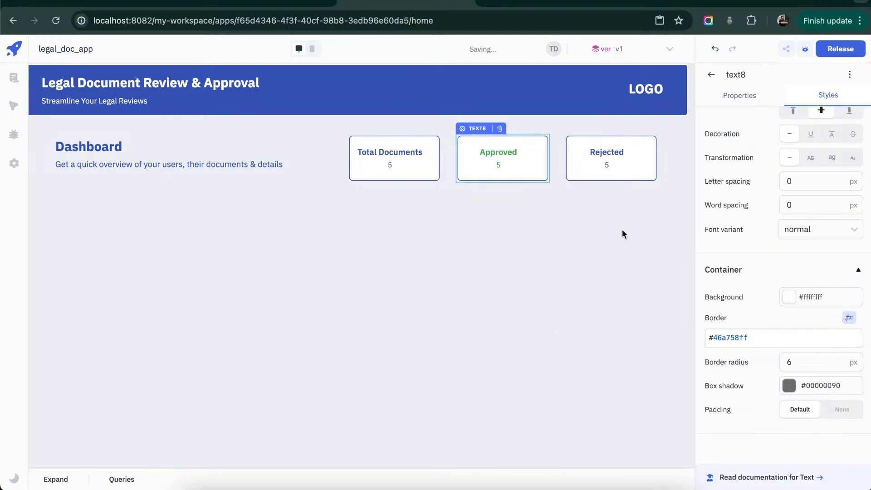
{"action": "left_click", "coordinate": [503, 281]}
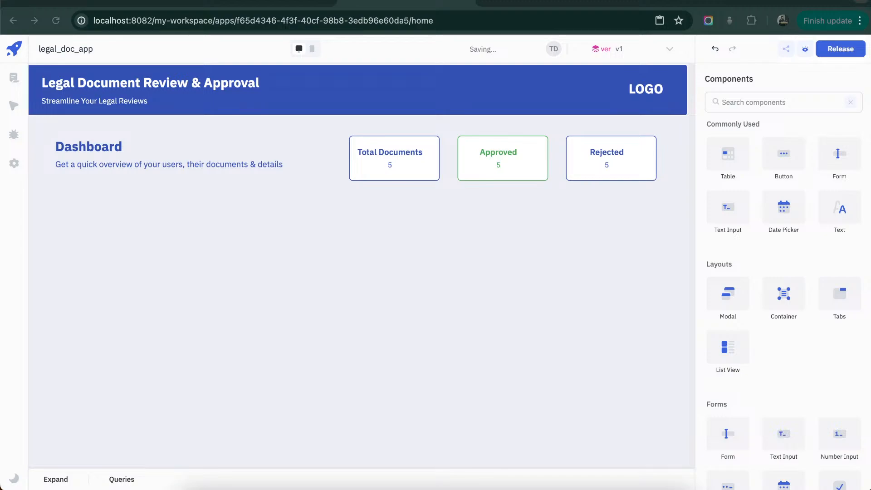
- Set the Rejected card's text color and border color to the red #e5484dff
{"action": "left_click", "coordinate": [581, 165]}
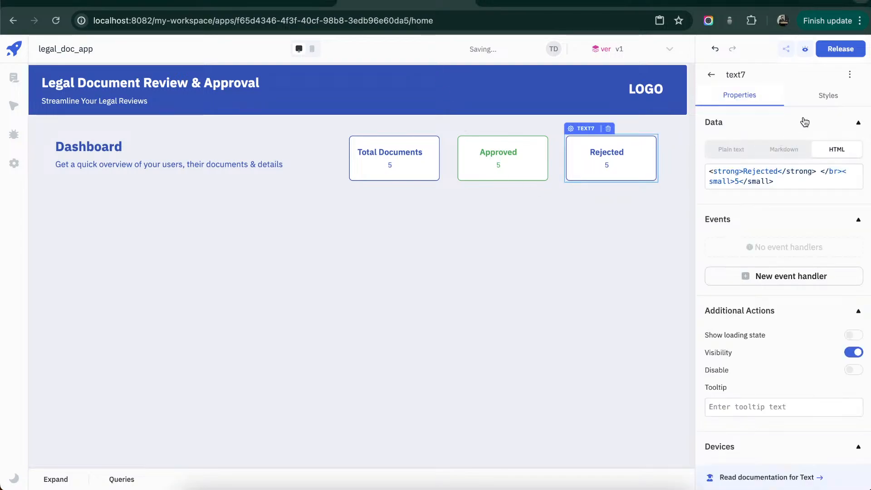
{"action": "left_click", "coordinate": [820, 104]}
{"action": "left_click", "coordinate": [795, 236]}
{"action": "key", "text": "ctrl+a"}
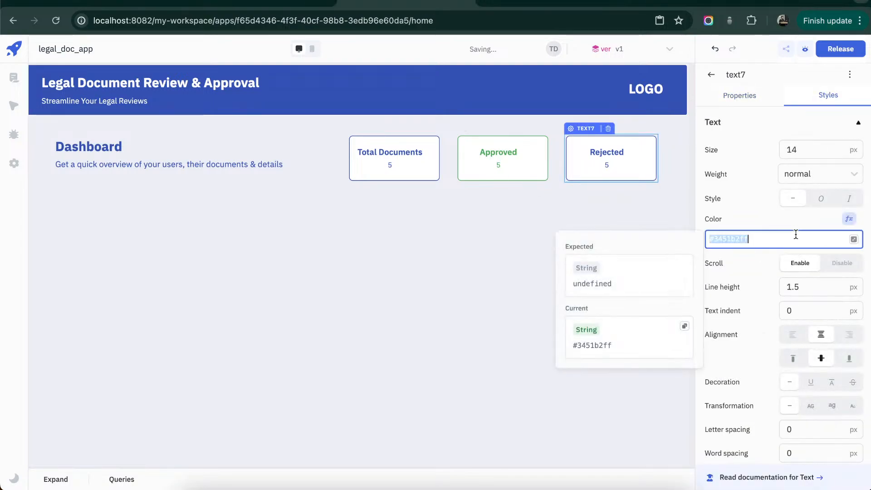
{"action": "type", "text": "#e5484dff"}
{"action": "scroll", "coordinate": [795, 235], "scroll_direction": "down", "scroll_amount": 5}
{"action": "left_click", "coordinate": [775, 339]}
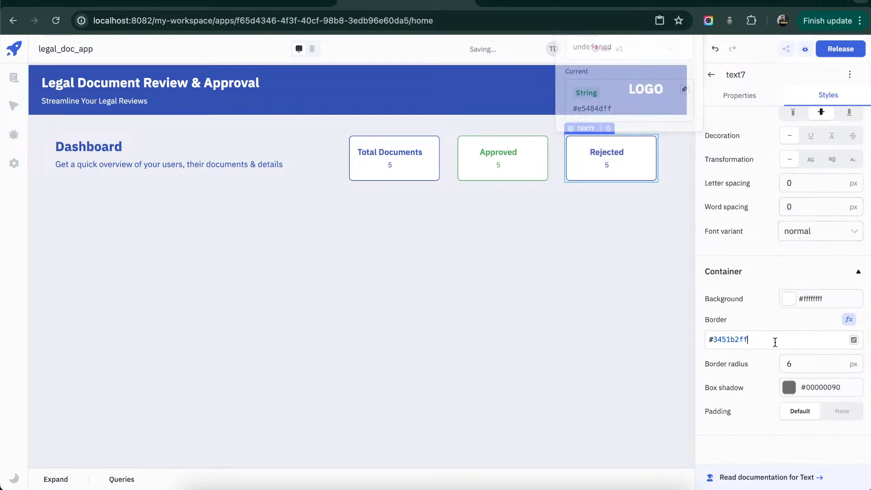
{"action": "key", "text": "ctrl+a"}
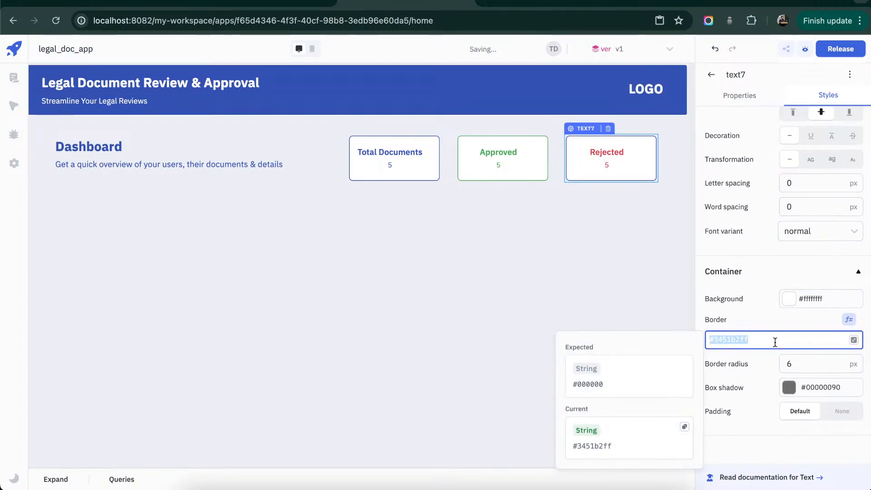
{"action": "type", "text": "#e5484dff"}
{"action": "left_click", "coordinate": [635, 265]}
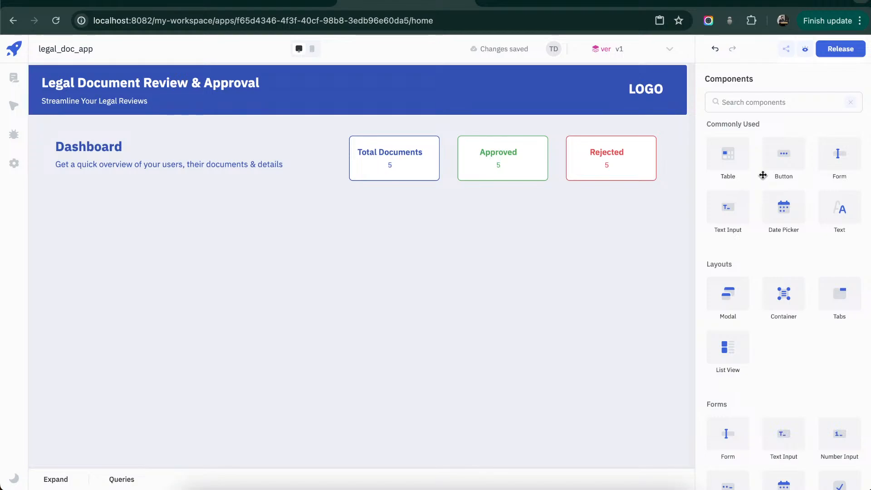
- Add a Tabs component beneath the Dashboard heading and enlarge it to span the width from the heading to the Rejected card
{"action": "left_click_drag", "start_coordinate": [839, 293], "coordinate": [66, 208]}
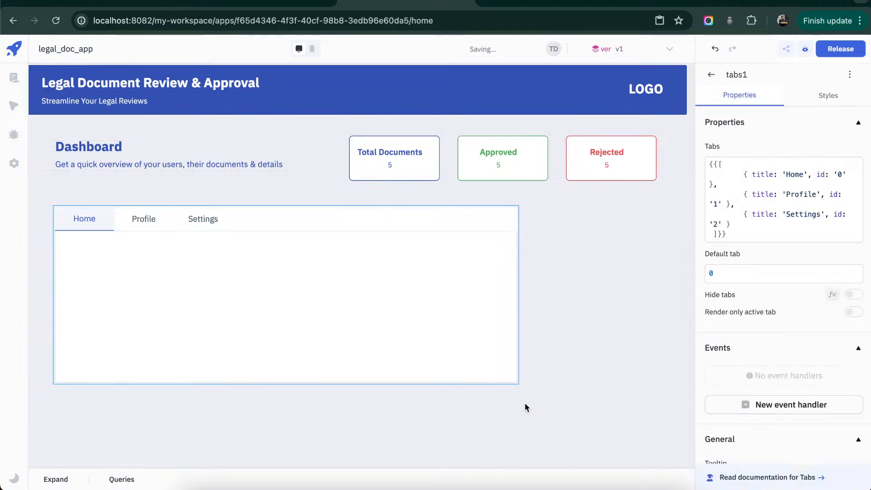
{"action": "left_click_drag", "start_coordinate": [522, 388], "coordinate": [658, 457]}
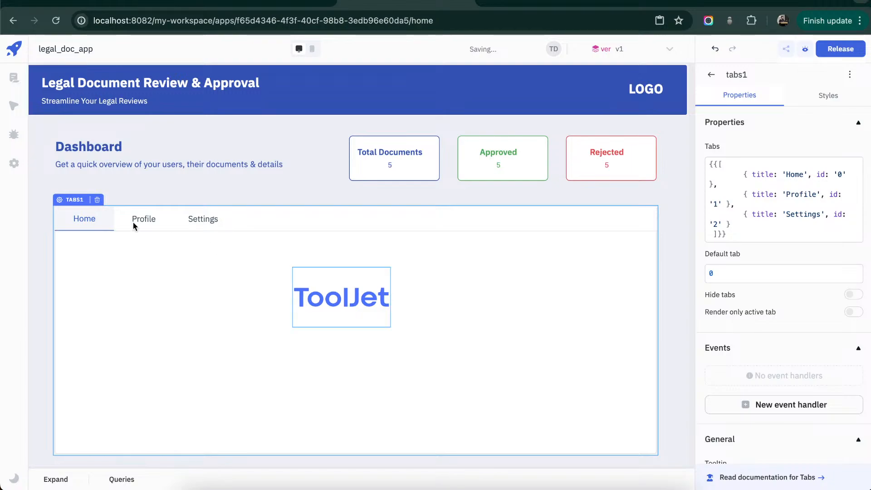
- Delete the placeholder ToolJet image from the Home tab and the placeholder text from the Profile tab
{"action": "left_click", "coordinate": [306, 274]}
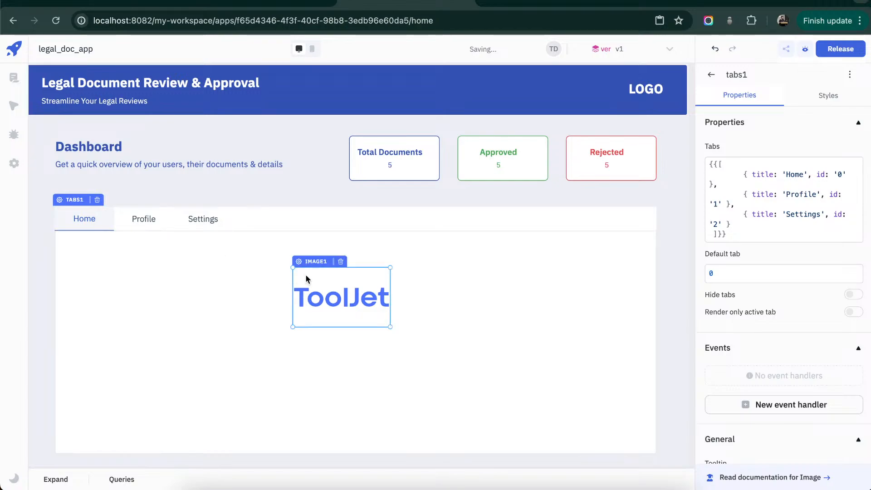
{"action": "left_click", "coordinate": [341, 262]}
{"action": "left_click", "coordinate": [154, 218]}
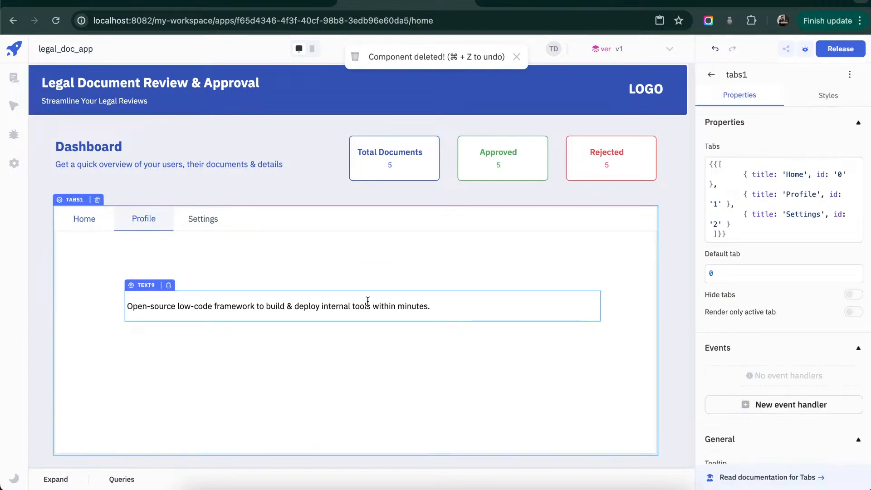
{"action": "left_click", "coordinate": [385, 302]}
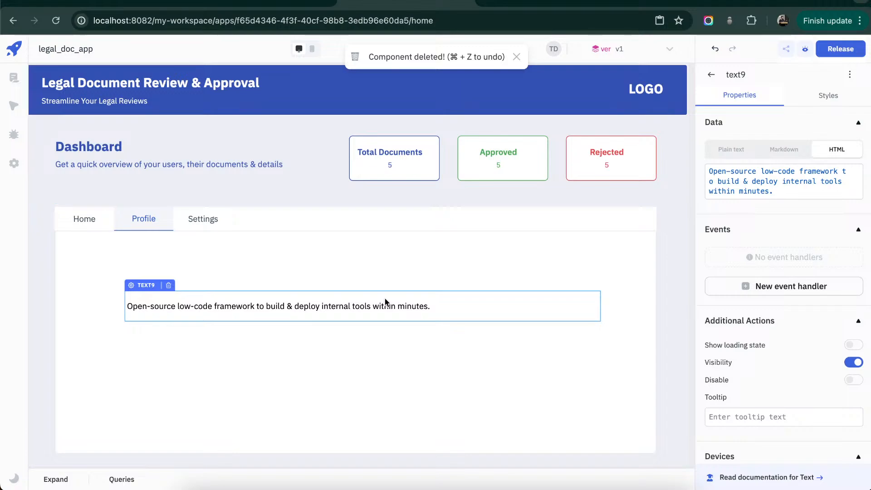
{"action": "left_click", "coordinate": [169, 286]}
- Enlarge the table in the Settings tab on both sides and downward so it fills the tab area
{"action": "left_click", "coordinate": [202, 221]}
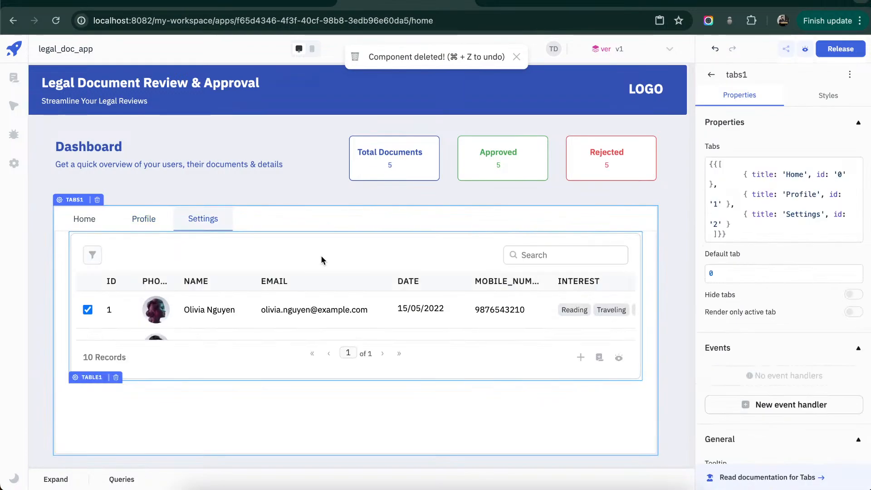
{"action": "scroll", "coordinate": [319, 257], "scroll_direction": "down", "scroll_amount": 3}
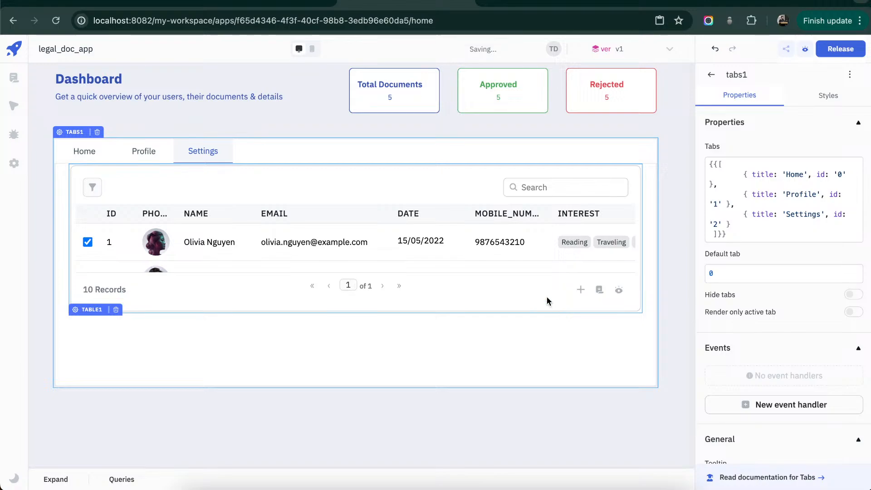
{"action": "left_click_drag", "start_coordinate": [641, 308], "coordinate": [656, 384]}
{"action": "left_click_drag", "start_coordinate": [591, 384], "coordinate": [592, 383]}
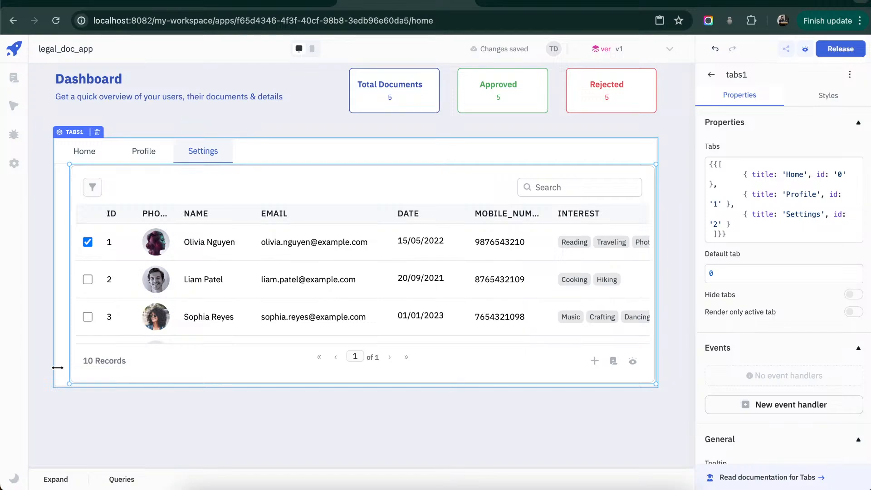
{"action": "left_click_drag", "start_coordinate": [58, 368], "coordinate": [54, 368]}
{"action": "left_click_drag", "start_coordinate": [226, 427], "coordinate": [227, 428]}
{"action": "scroll", "coordinate": [243, 441], "scroll_direction": "up", "scroll_amount": 2}
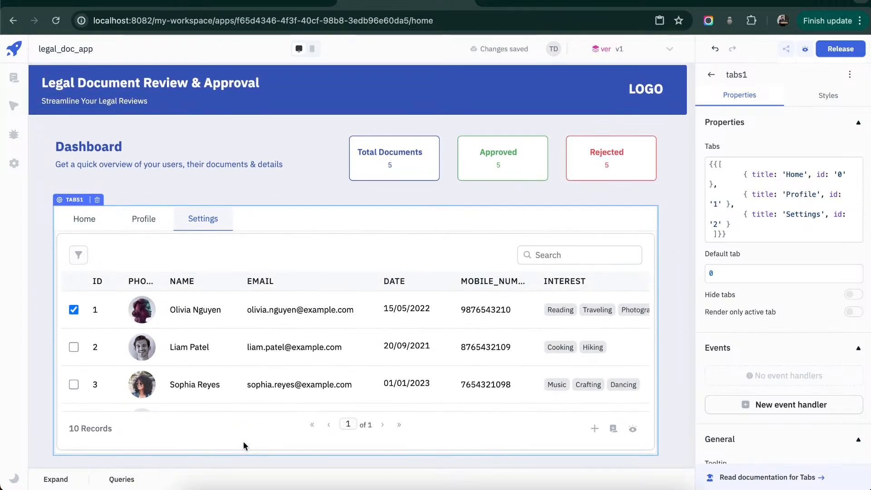
- Set the border color of the Settings tab's table to white, #ffffff
{"action": "left_click", "coordinate": [826, 98]}
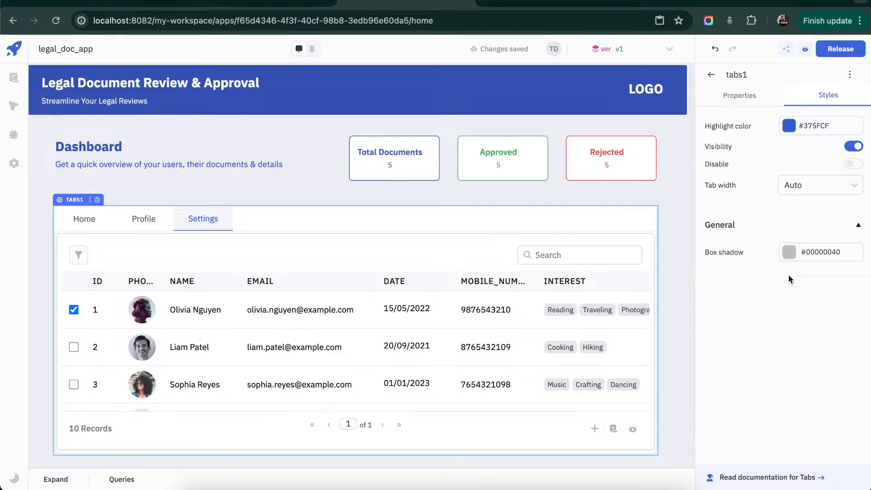
{"action": "left_click", "coordinate": [726, 96]}
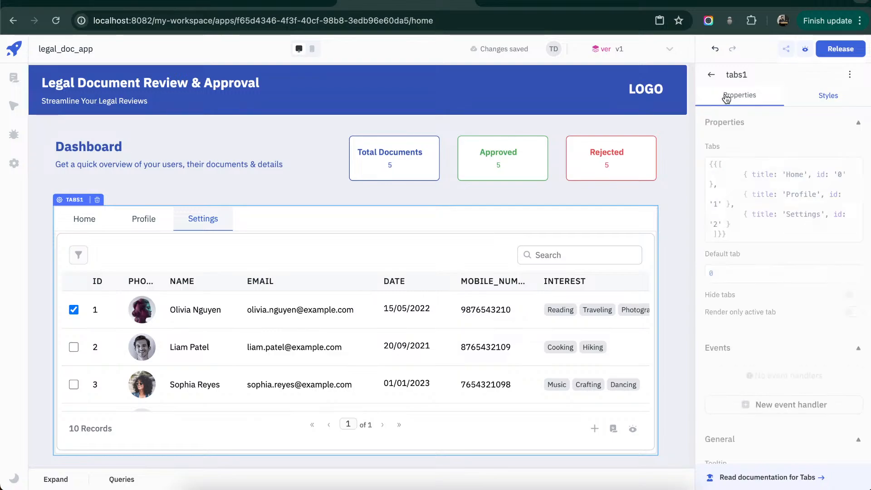
{"action": "left_click", "coordinate": [477, 259]}
{"action": "scroll", "coordinate": [863, 268], "scroll_direction": "down", "scroll_amount": 10}
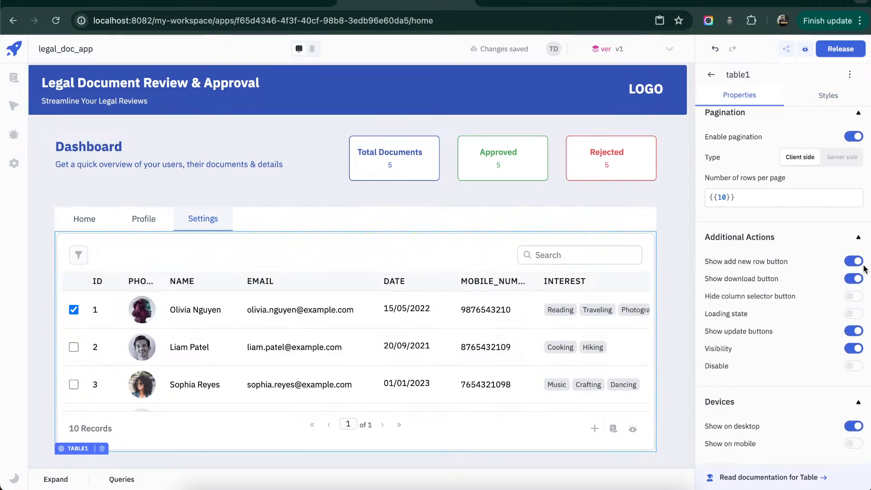
{"action": "scroll", "coordinate": [767, 284], "scroll_direction": "up", "scroll_amount": 6}
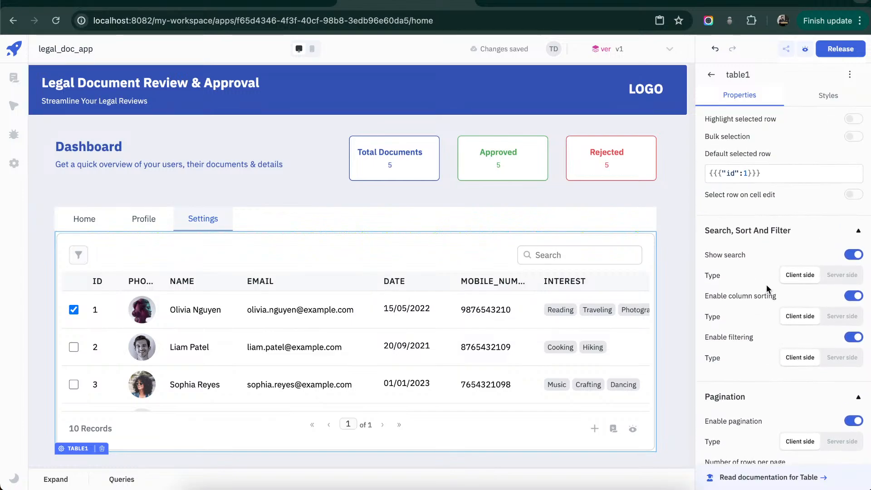
{"action": "left_click", "coordinate": [825, 97]}
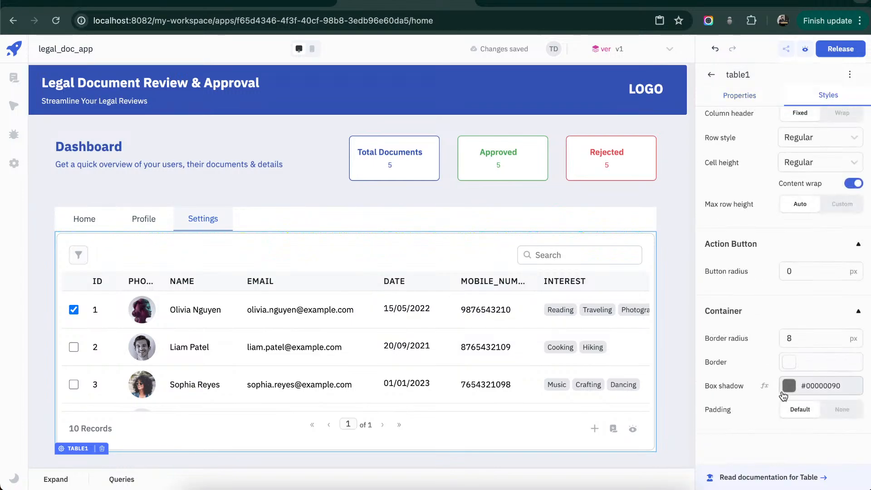
{"action": "left_click", "coordinate": [790, 363]}
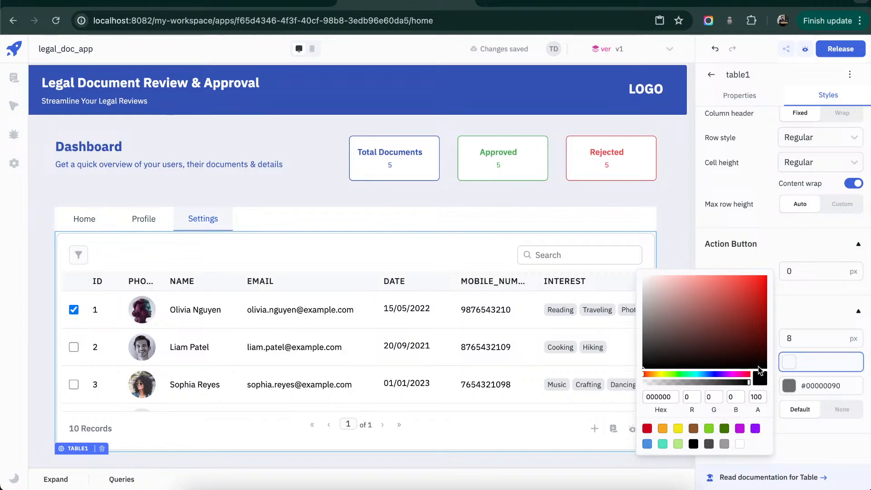
{"action": "left_click", "coordinate": [740, 445]}
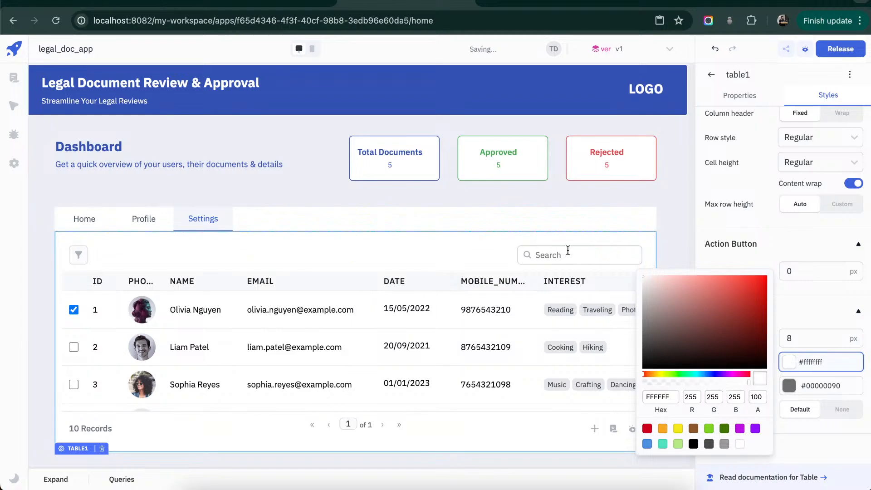
{"action": "left_click", "coordinate": [572, 224]}
- Copy the Settings tab's table and extend the Tabs component's upper edge slightly toward the cards
{"action": "left_click", "coordinate": [465, 251]}
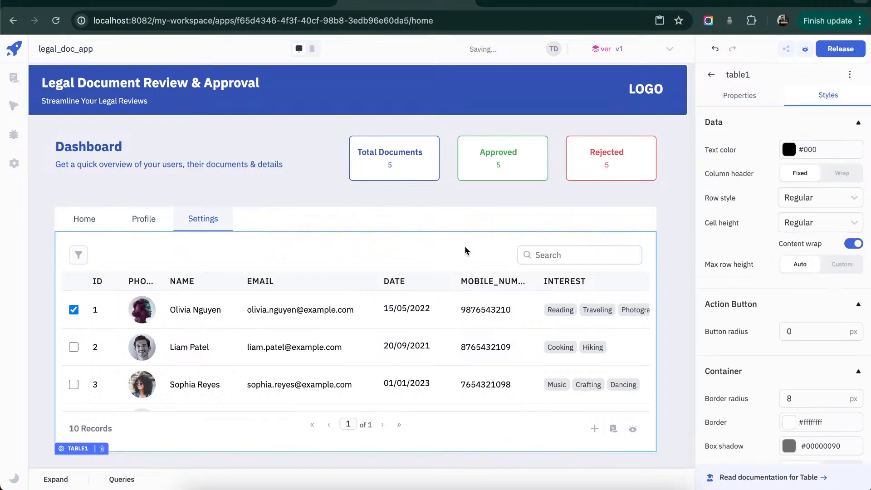
{"action": "key", "text": "ctrl+c"}
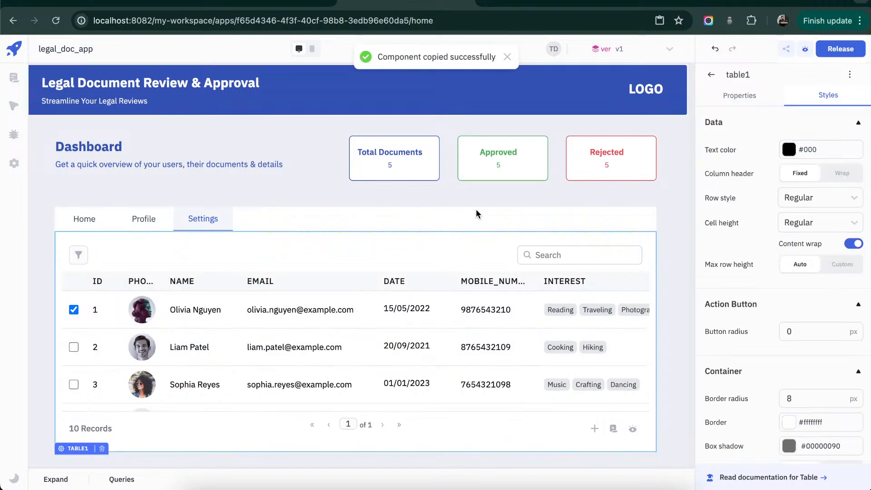
{"action": "left_click", "coordinate": [477, 205]}
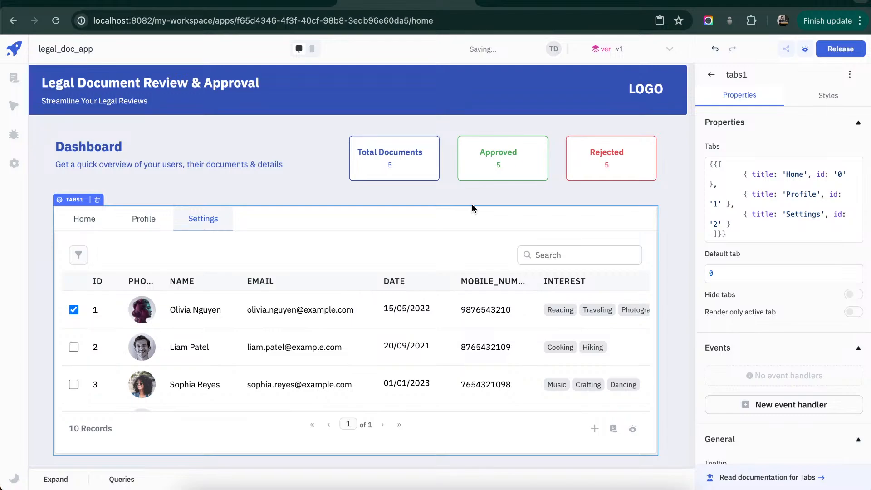
{"action": "left_click_drag", "start_coordinate": [473, 203], "coordinate": [474, 192]}
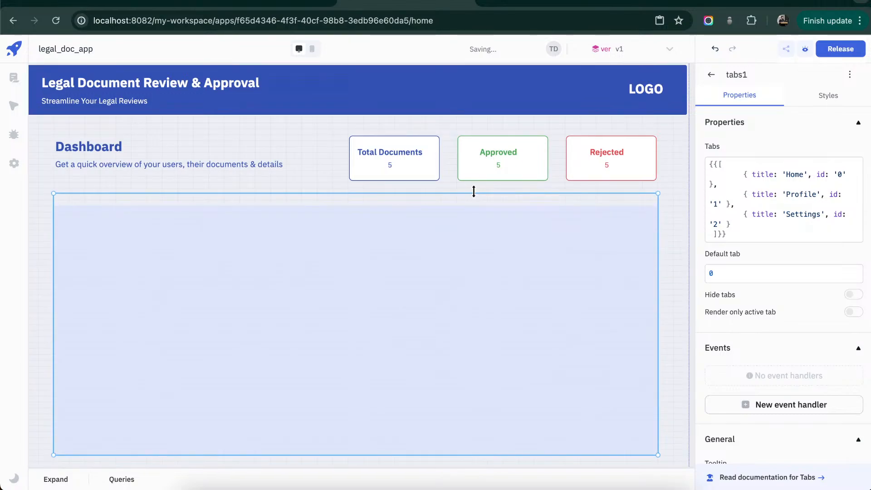
{"action": "left_click_drag", "start_coordinate": [473, 275], "coordinate": [473, 275]}
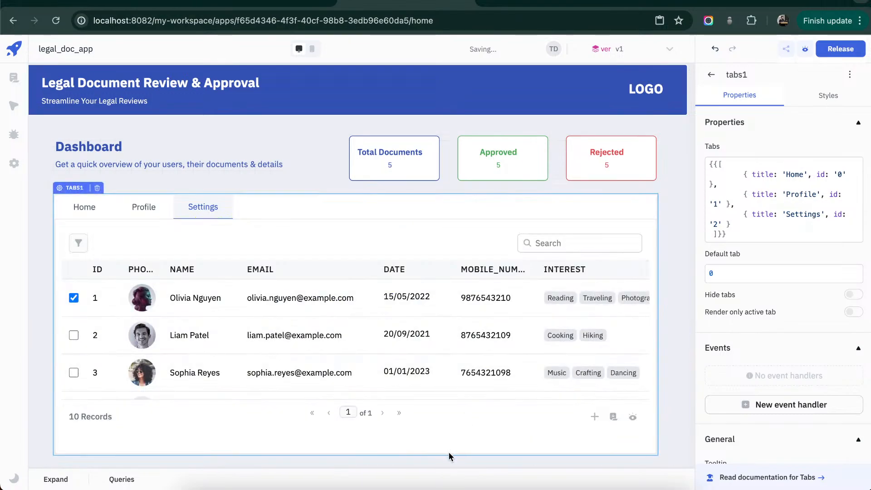
- Copy the Settings tab's table and paste it into the empty Profile tab
{"action": "left_click", "coordinate": [420, 237]}
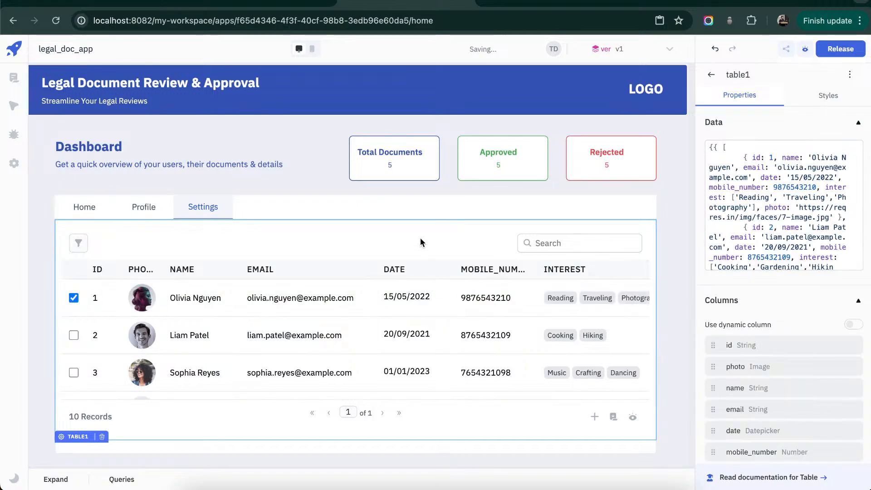
{"action": "key", "text": "ctrl+c"}
{"action": "left_click", "coordinate": [145, 207]}
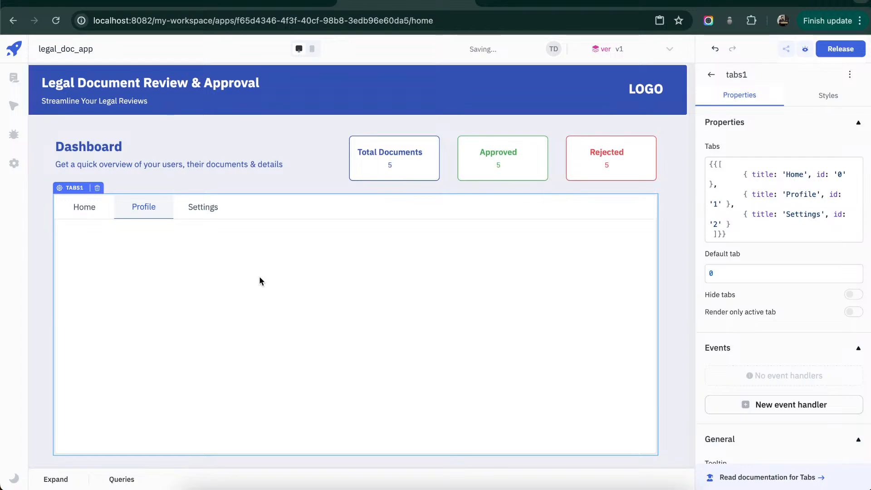
{"action": "key", "text": "ctrl+v"}
- Resize the Profile tab's table, lowering its upper edge to leave space above and extending its lower edge toward the tab's bottom
{"action": "left_click_drag", "start_coordinate": [294, 218], "coordinate": [292, 277]}
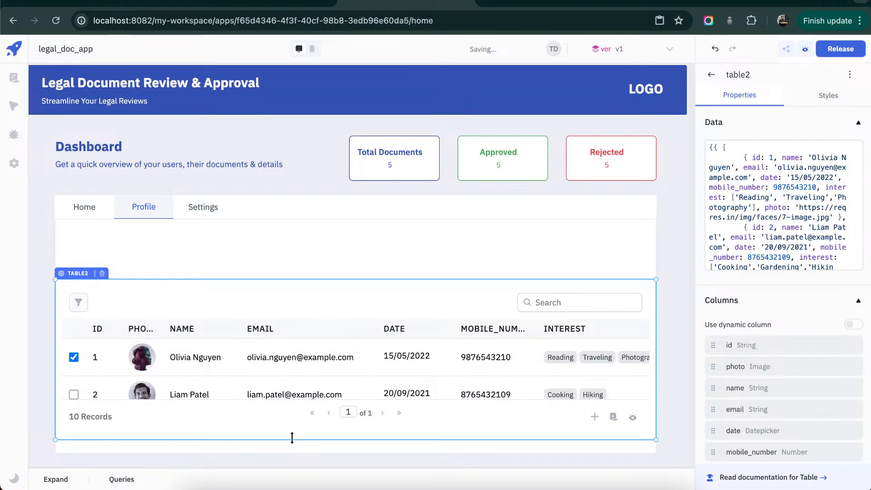
{"action": "left_click_drag", "start_coordinate": [292, 439], "coordinate": [293, 448]}
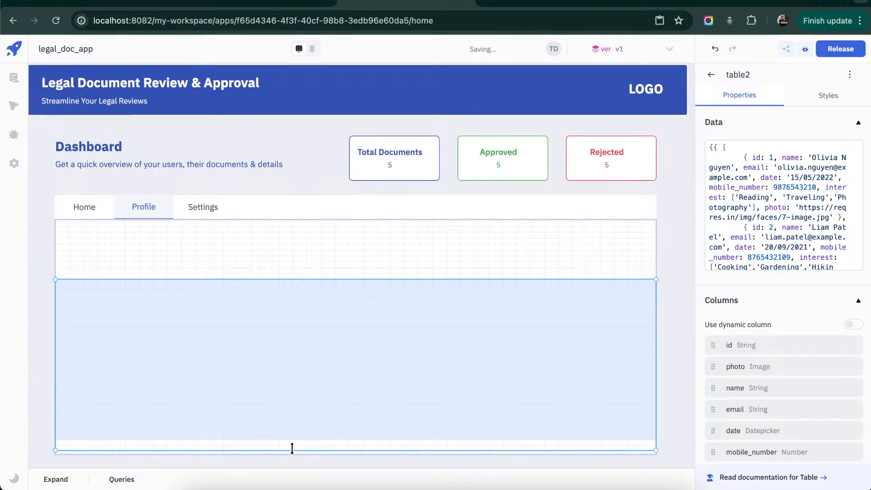
{"action": "left_click_drag", "start_coordinate": [320, 299], "coordinate": [320, 299]}
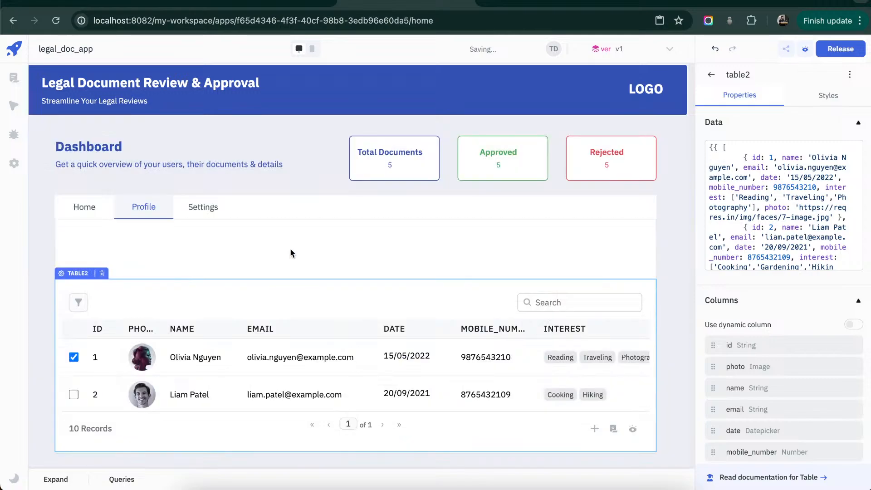
{"action": "left_click", "coordinate": [291, 249]}
{"action": "left_click", "coordinate": [356, 280]}
{"action": "left_click", "coordinate": [361, 276]}
{"action": "left_click", "coordinate": [361, 293]}
{"action": "left_click_drag", "start_coordinate": [375, 276], "coordinate": [377, 261]}
{"action": "left_click", "coordinate": [267, 249]}
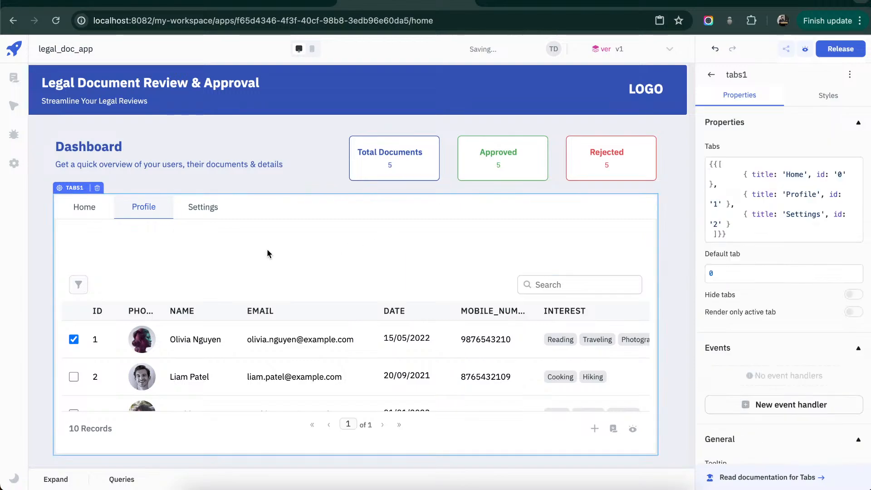
- Paste a copy of the table into the Home tab and extend its lower edge to fill the tab area
{"action": "left_click", "coordinate": [99, 215]}
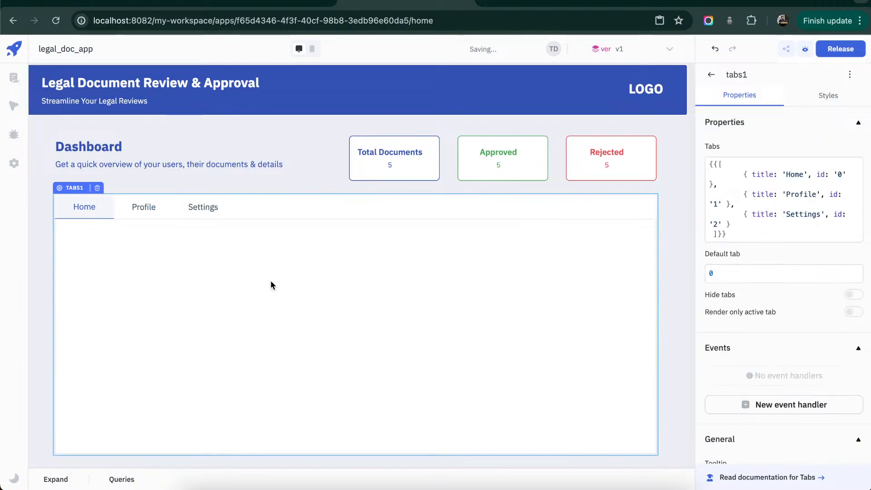
{"action": "key", "text": "super+v"}
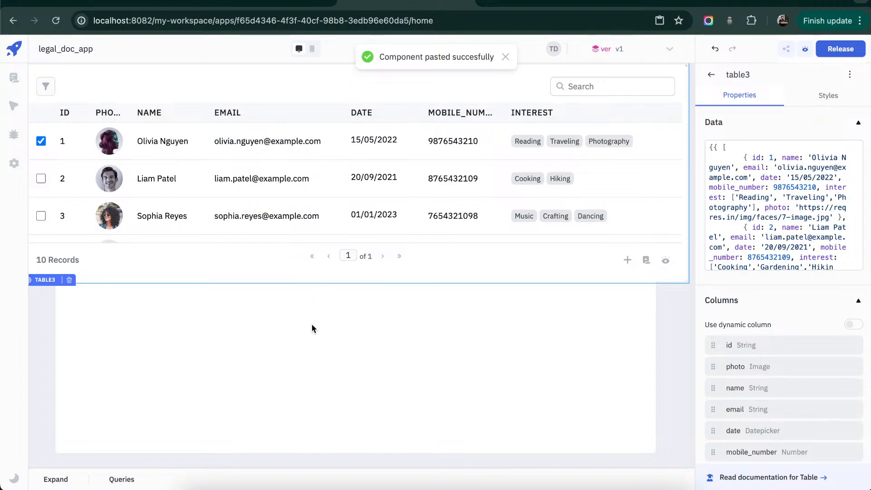
{"action": "key", "text": "super+z"}
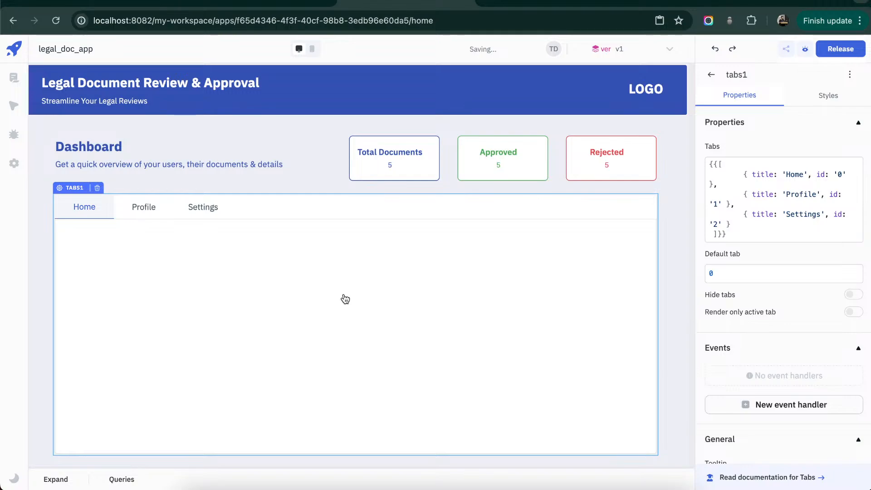
{"action": "key", "text": "super+v"}
{"action": "left_click_drag", "start_coordinate": [343, 438], "coordinate": [344, 456]}
{"action": "left_click", "coordinate": [320, 207]}
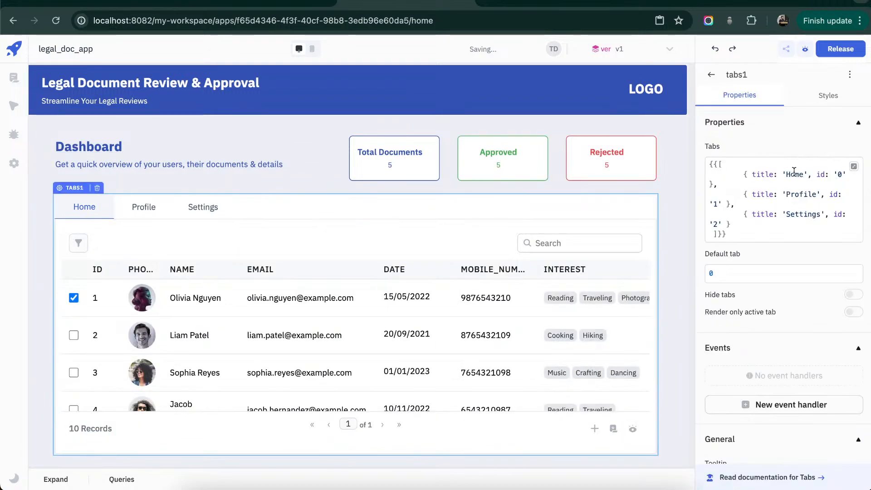
- Rename the Home tab to Overview and the Profile tab to Status by Users in the Tabs component's definition
{"action": "double_click", "coordinate": [794, 175]}
{"action": "type", "text": "Overv"}
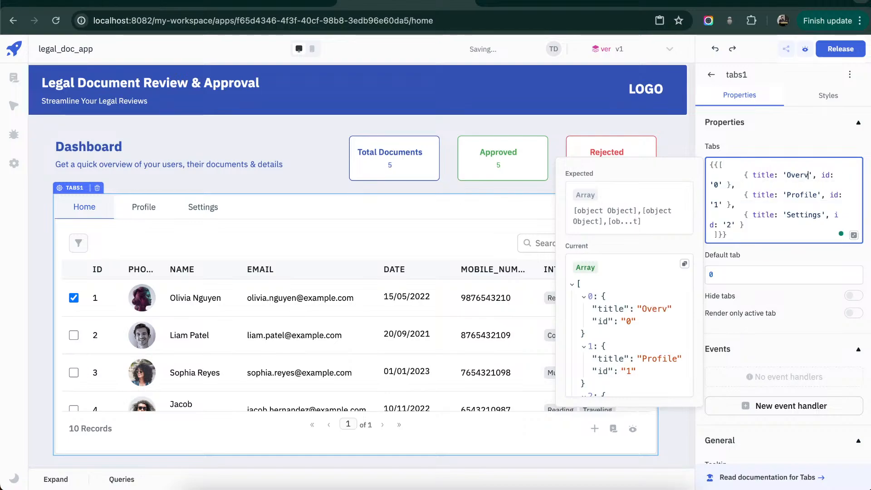
{"action": "type", "text": "iew"}
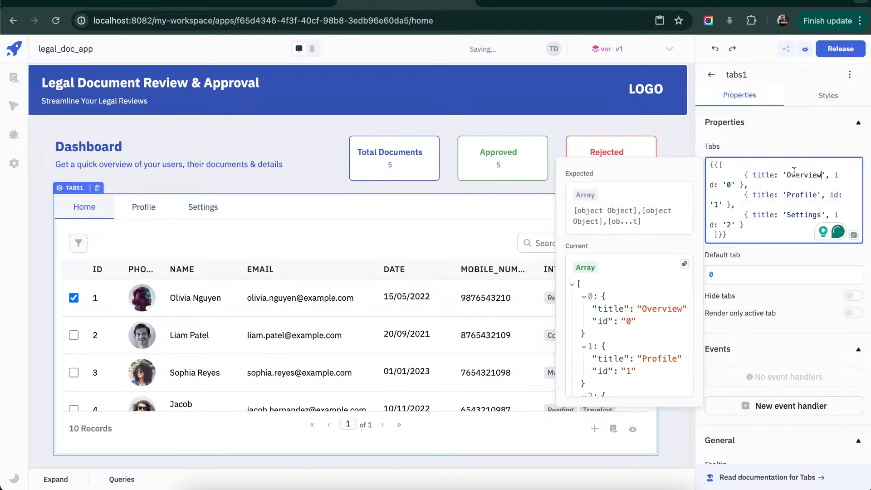
{"action": "double_click", "coordinate": [806, 195]}
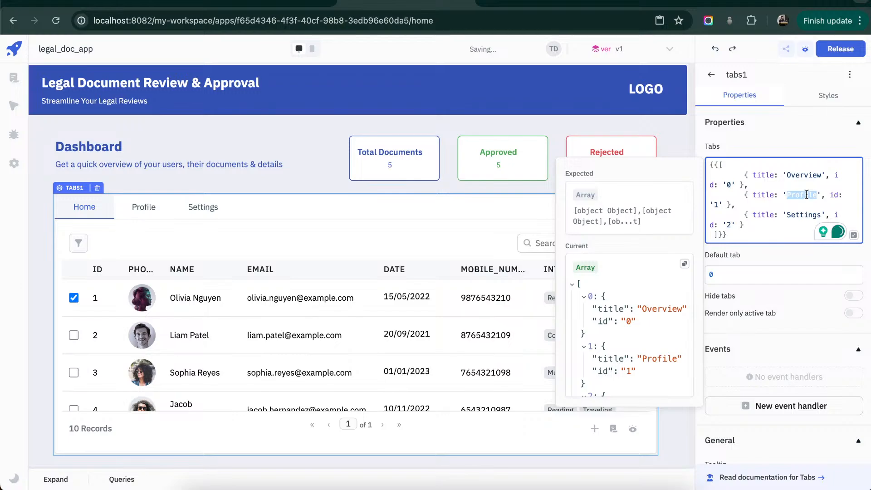
{"action": "type", "text": "Status b"}
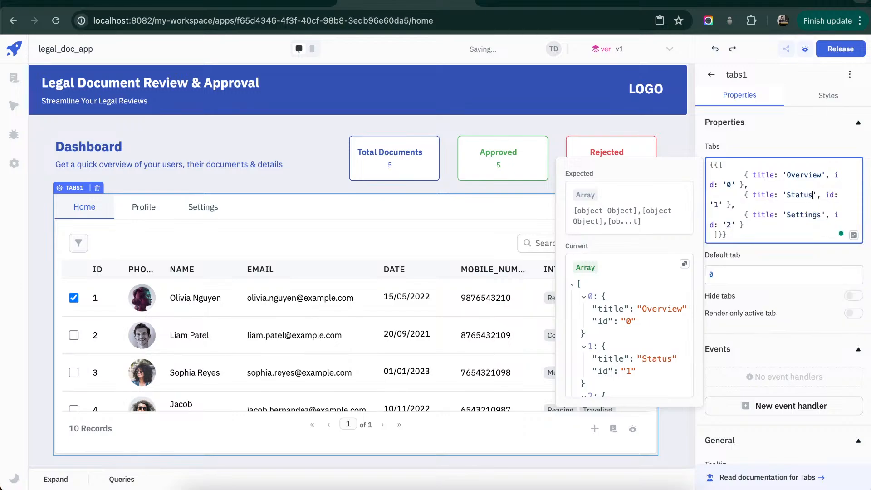
{"action": "type", "text": "y Use"}
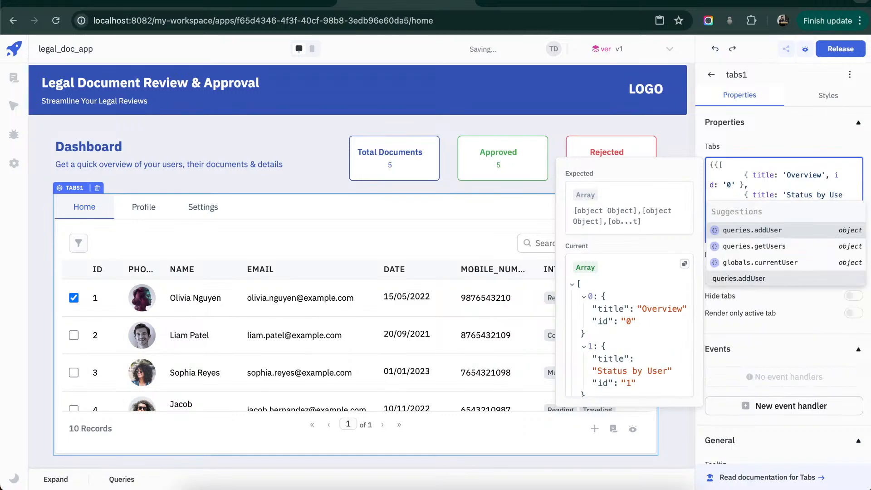
{"action": "type", "text": "rs"}
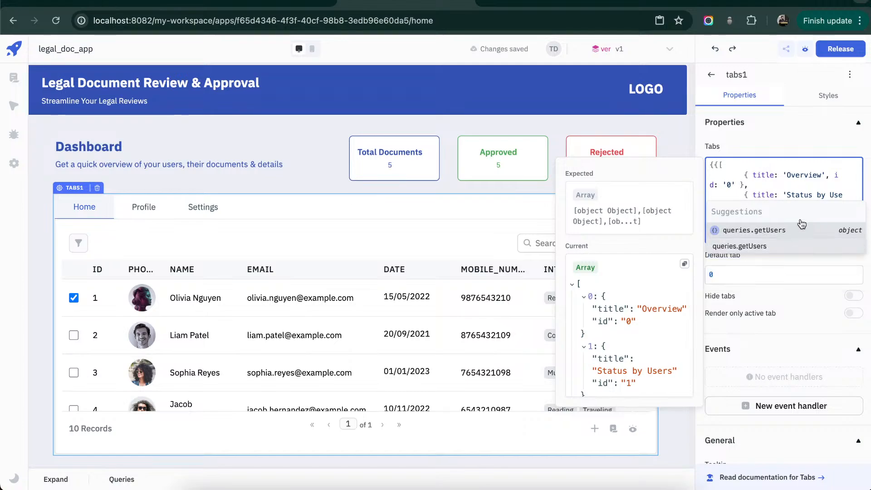
{"action": "left_click", "coordinate": [798, 184]}
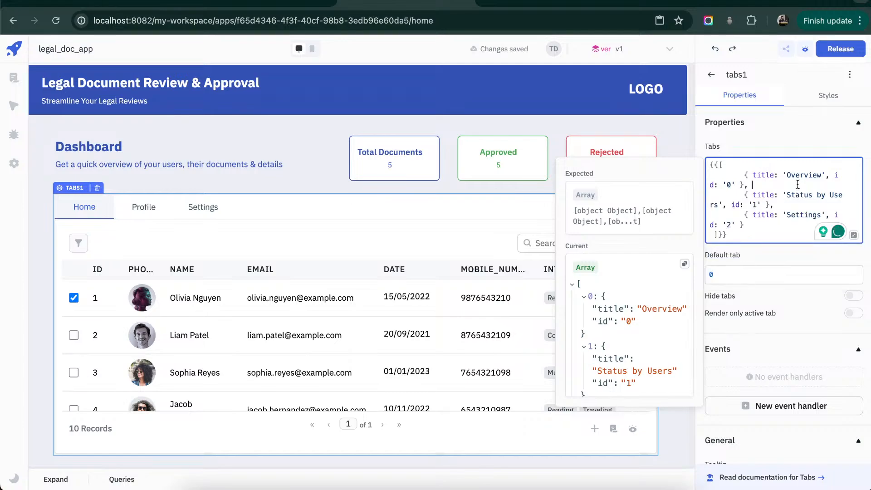
- Rename the Settings tab to Document count by Users in the Tabs component's definition
{"action": "double_click", "coordinate": [802, 214]}
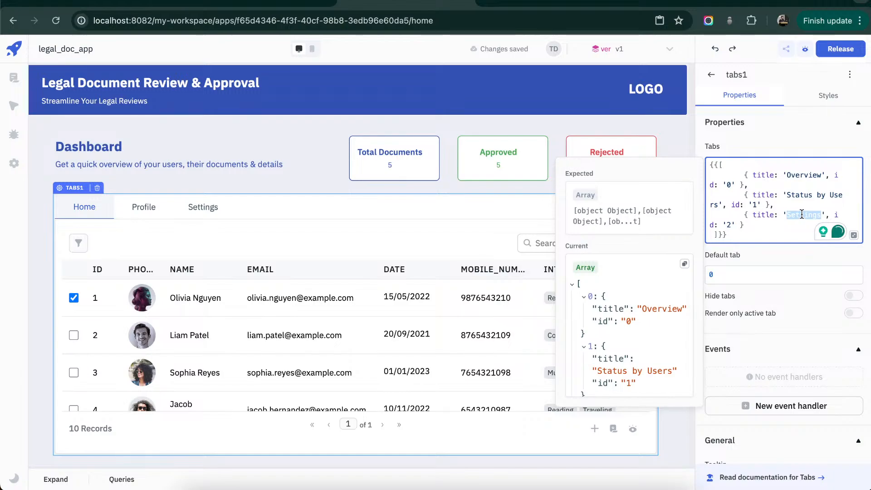
{"action": "type", "text": "Document "}
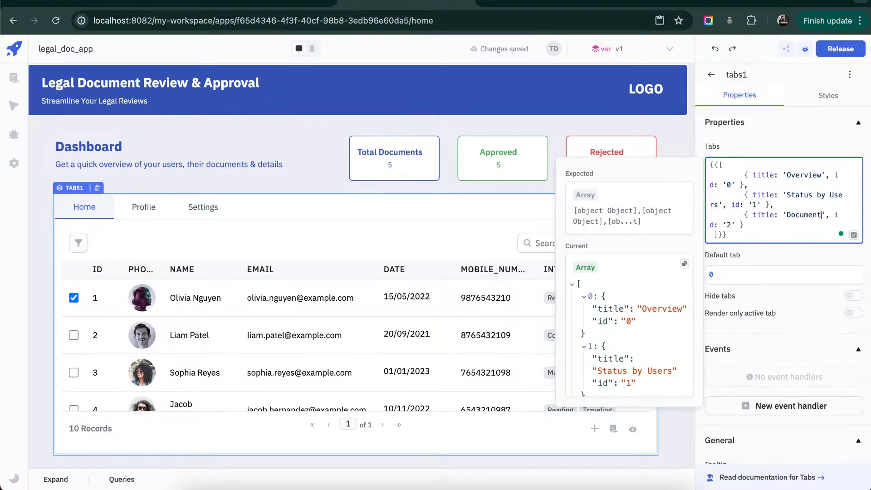
{"action": "type", "text": "count"}
{"action": "type", "text": " by Us"}
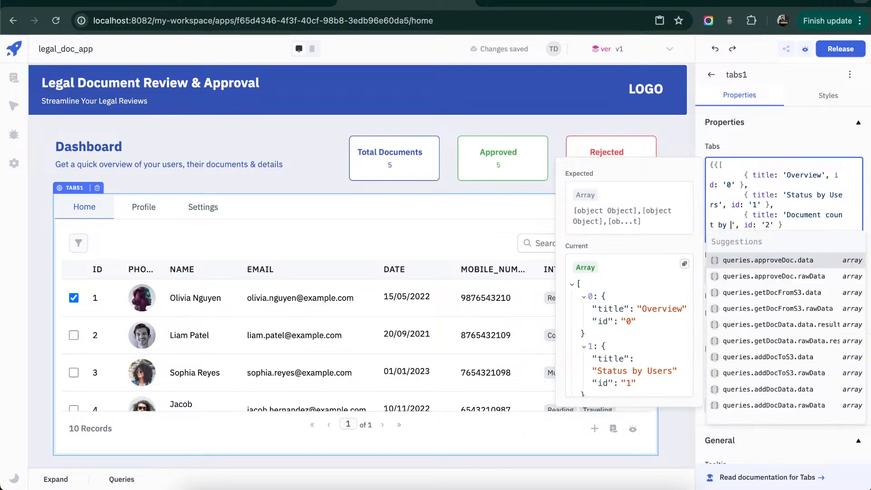
{"action": "type", "text": "ers"}
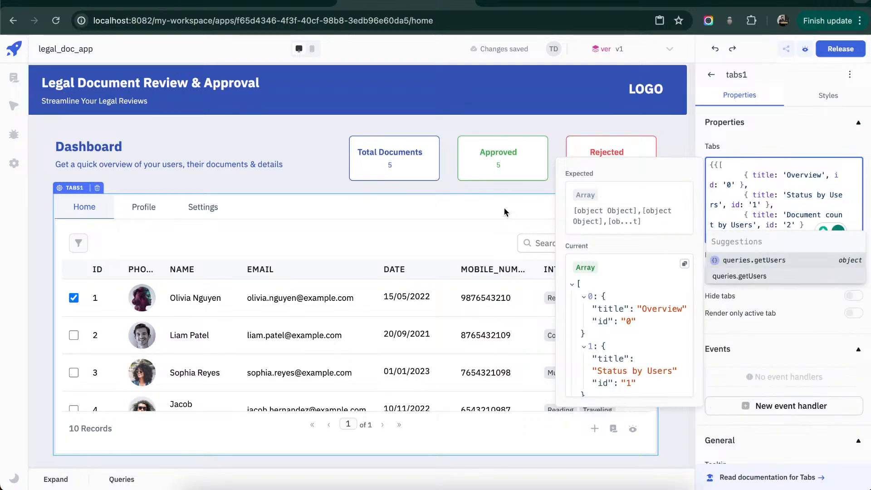
{"action": "left_click", "coordinate": [504, 207]}
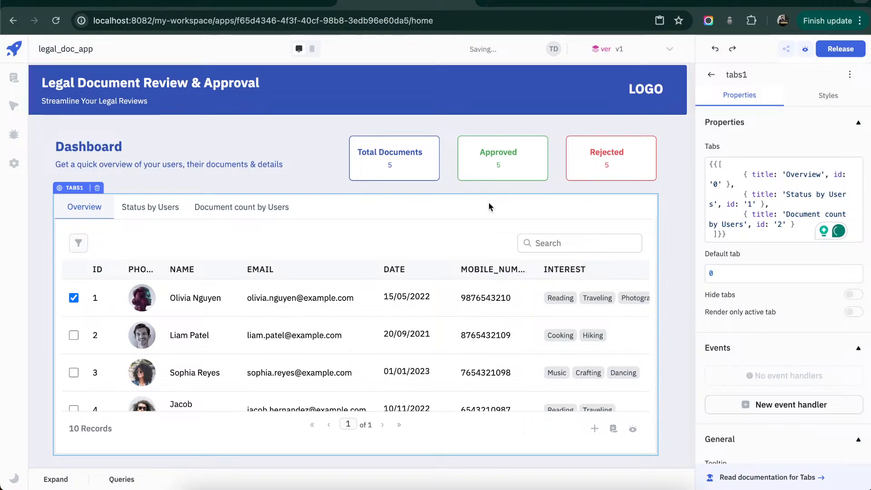
- Create a new ToolJet Database query named getOverview
{"action": "left_click", "coordinate": [269, 243]}
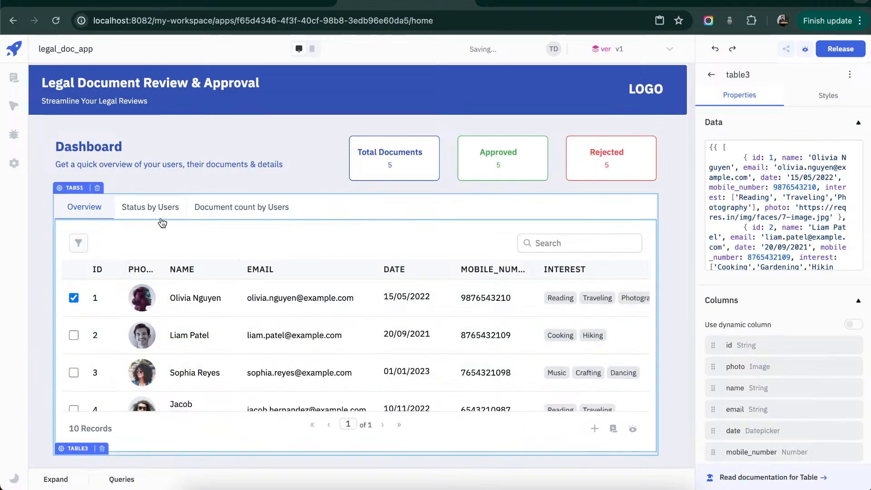
{"action": "left_click", "coordinate": [54, 479]}
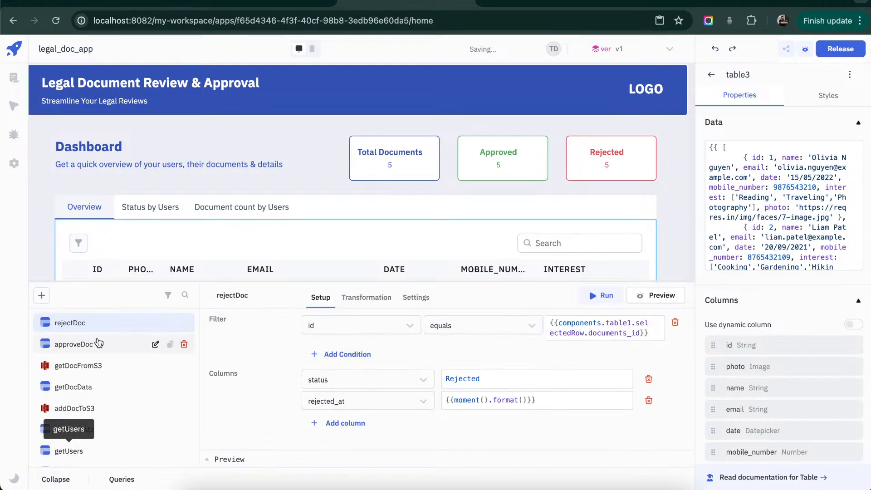
{"action": "left_click", "coordinate": [41, 298]}
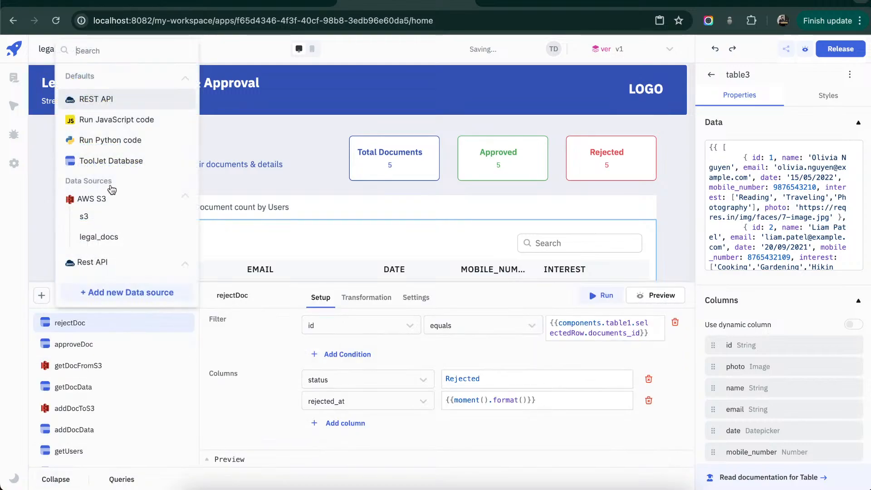
{"action": "left_click", "coordinate": [121, 161]}
{"action": "key", "text": "super+a"}
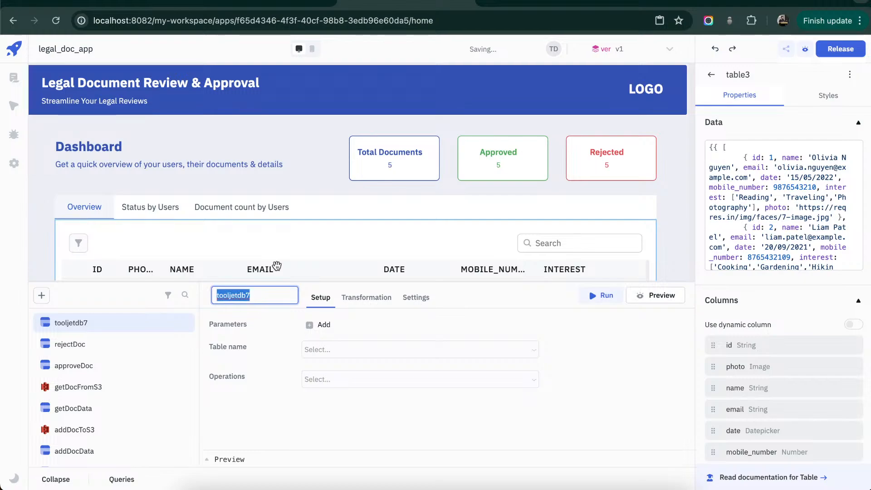
{"action": "type", "text": "getOverview"}
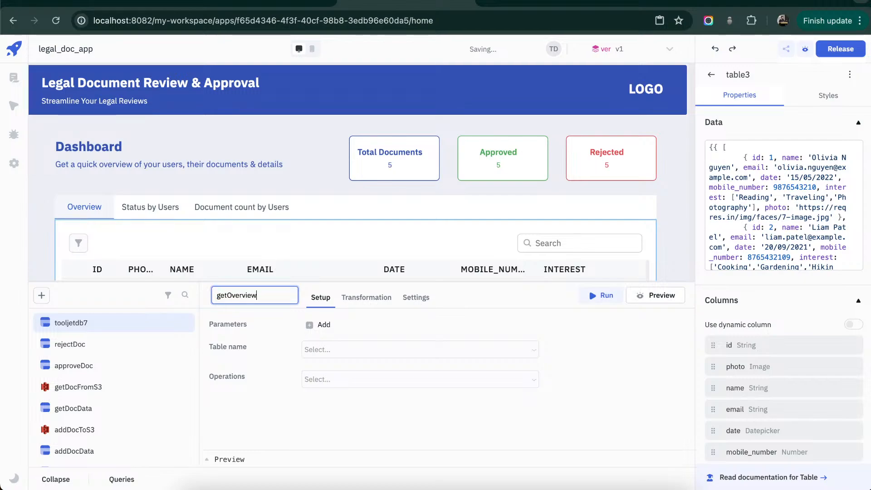
{"action": "key", "text": "Return"}
- Set the getOverview query to the documents table with the Join tables operation and join it with the users table
{"action": "left_click", "coordinate": [532, 353]}
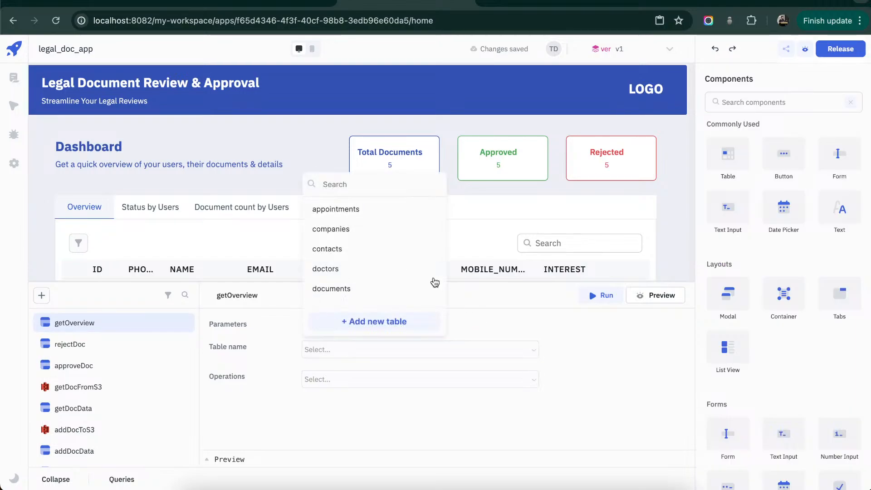
{"action": "left_click", "coordinate": [372, 285]}
{"action": "left_click", "coordinate": [529, 382]}
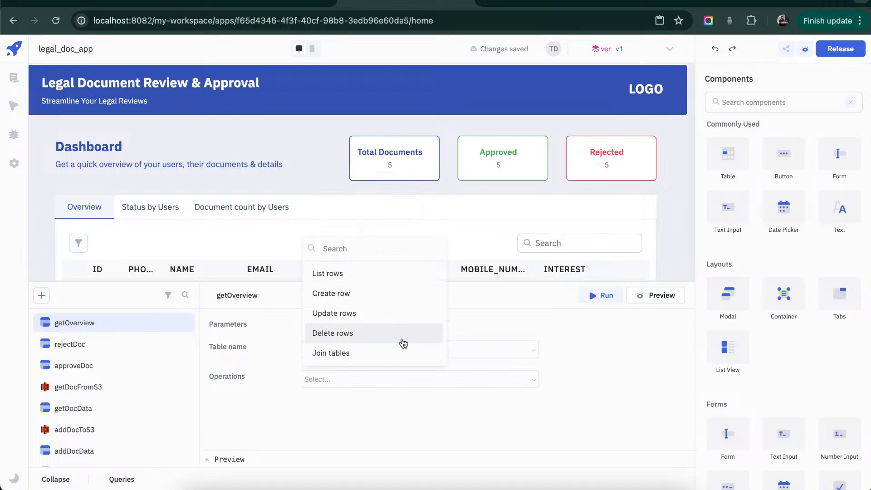
{"action": "left_click", "coordinate": [377, 352]}
{"action": "left_click", "coordinate": [556, 428]}
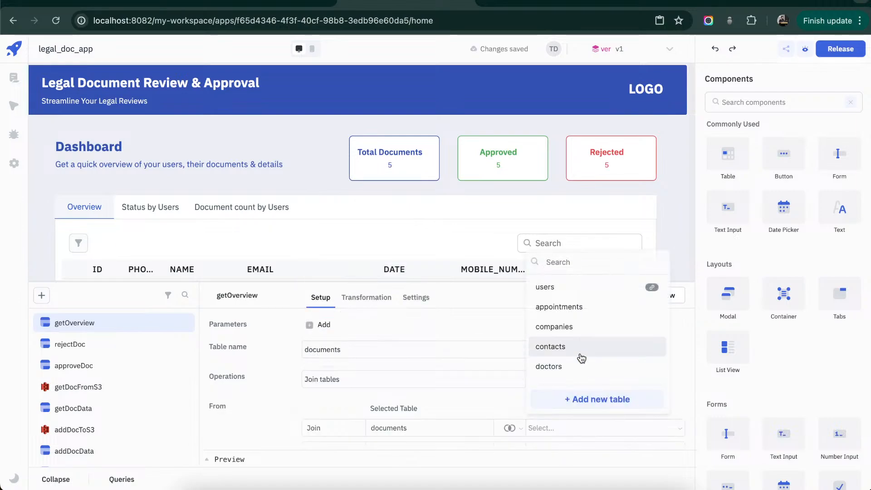
{"action": "left_click", "coordinate": [586, 292]}
- Exclude the users table's id column from the columns selected by the getOverview query
{"action": "scroll", "coordinate": [597, 346], "scroll_direction": "down", "scroll_amount": 8}
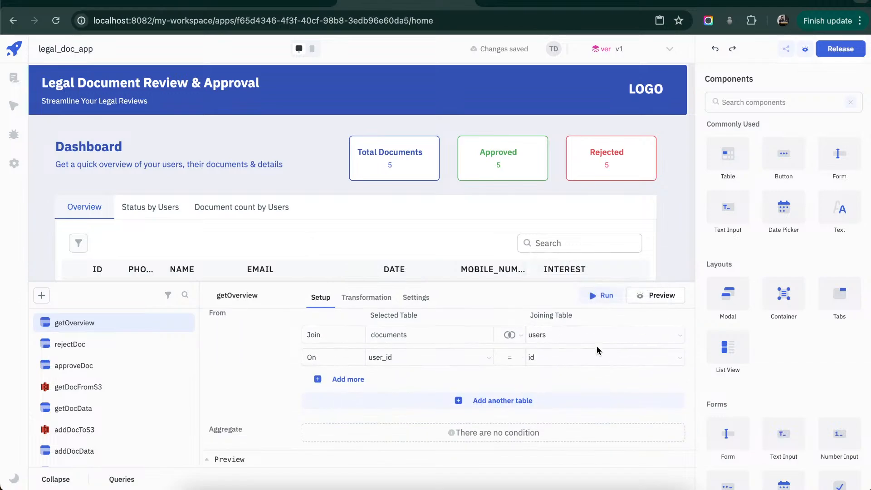
{"action": "scroll", "coordinate": [597, 346], "scroll_direction": "down", "scroll_amount": 3}
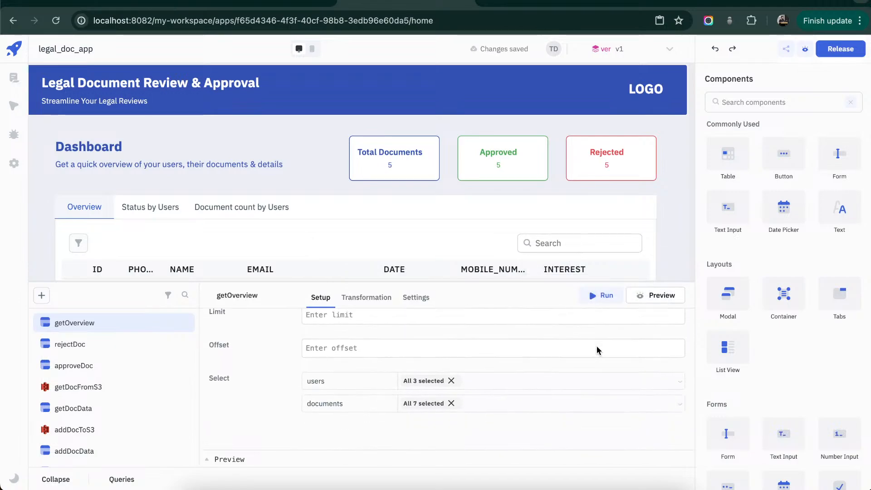
{"action": "left_click", "coordinate": [434, 380]}
{"action": "left_click", "coordinate": [413, 314]}
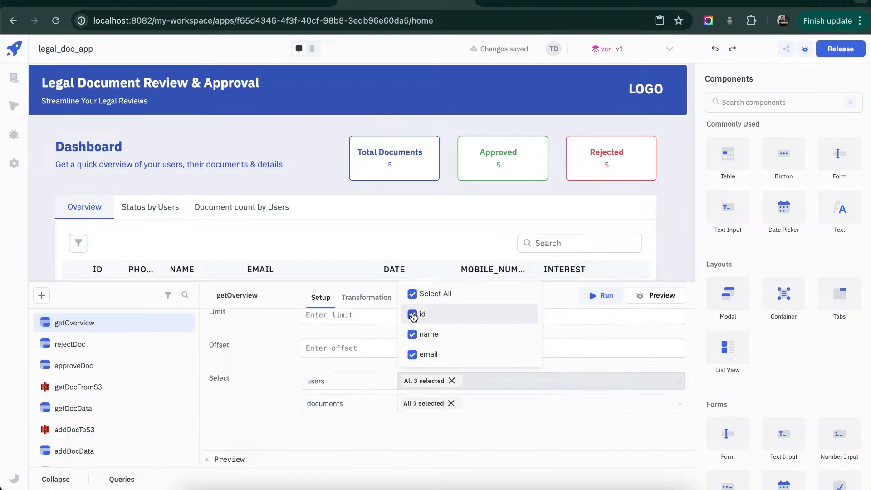
{"action": "left_click", "coordinate": [439, 435]}
- Exclude the documents table's id and user_id columns from the getOverview selection and run the query
{"action": "left_click", "coordinate": [434, 406]}
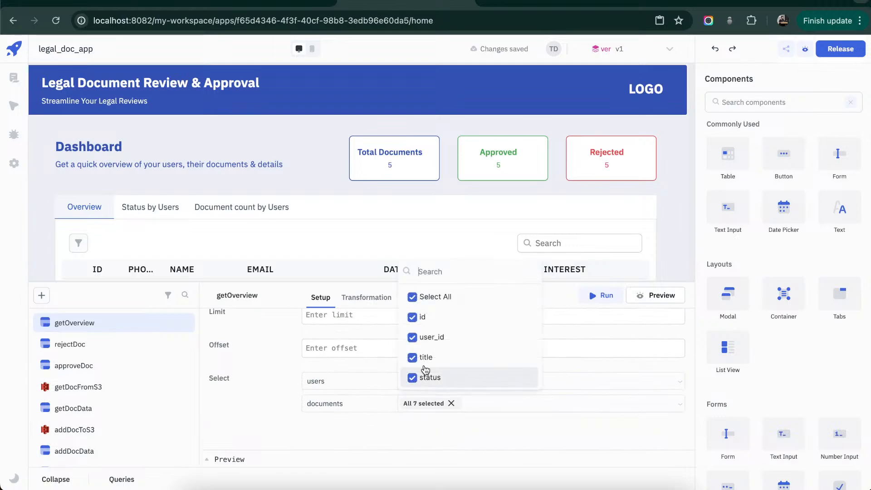
{"action": "left_click", "coordinate": [413, 317]}
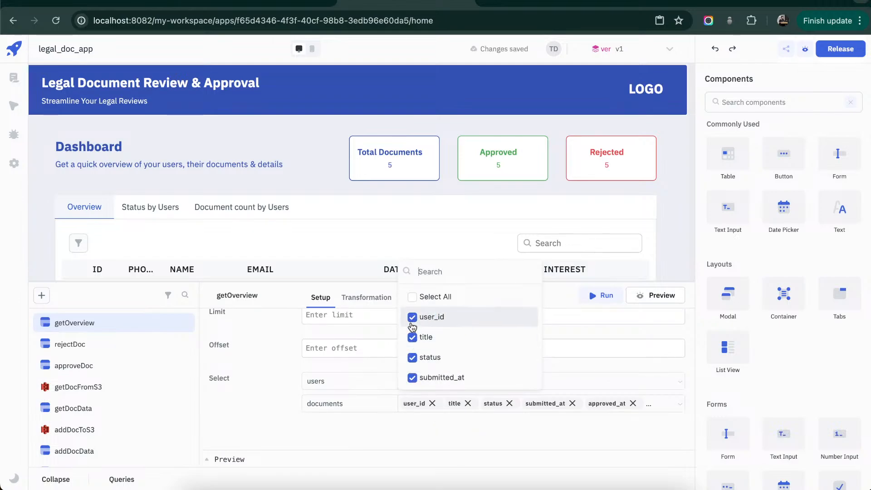
{"action": "left_click", "coordinate": [413, 317]}
{"action": "left_click", "coordinate": [452, 438]}
{"action": "left_click", "coordinate": [601, 299]}
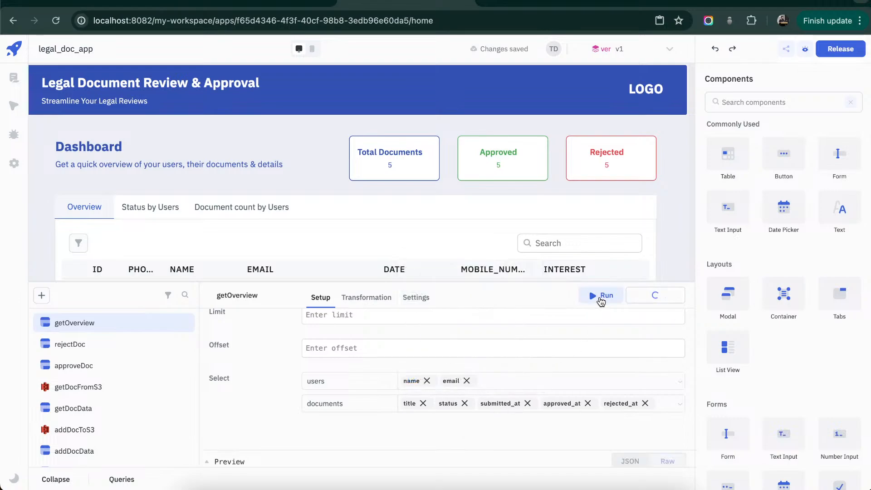
- Set the Overview tab table's data to {{queries.getOverview.data.result}} and review its rows
{"action": "left_click", "coordinate": [438, 247]}
{"action": "left_click", "coordinate": [816, 208]}
{"action": "key", "text": "ctrl+a"}
{"action": "type", "text": "{{qu"}
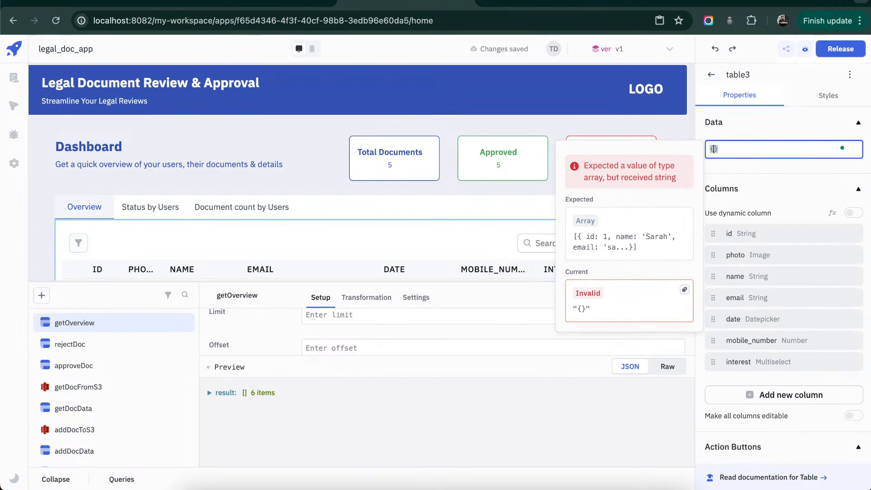
{"action": "type", "text": "eries.ge"}
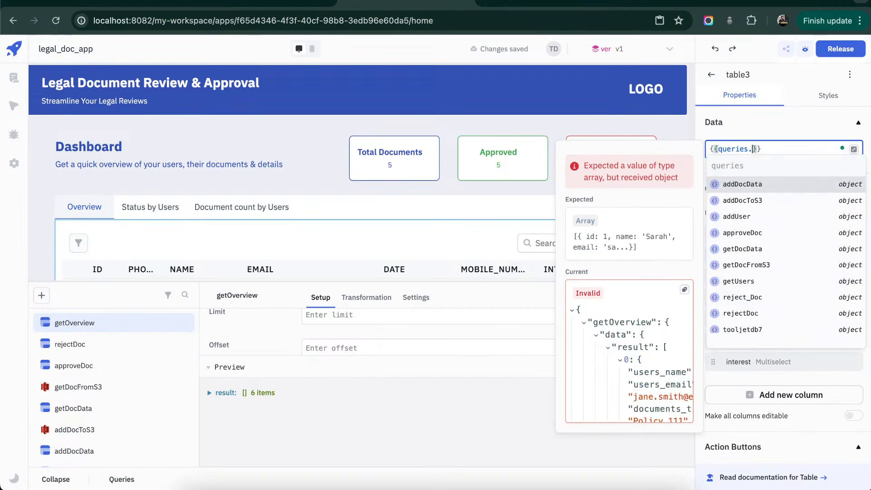
{"action": "type", "text": "t"}
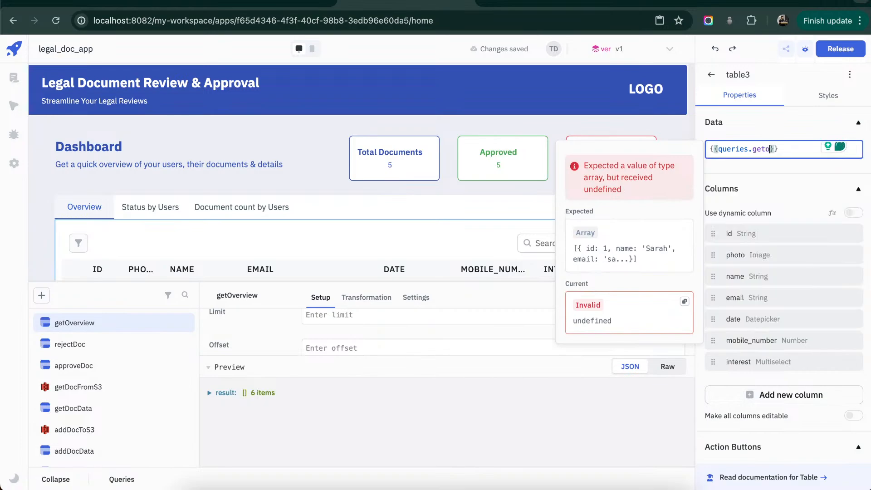
{"action": "type", "text": "Overview.data"}
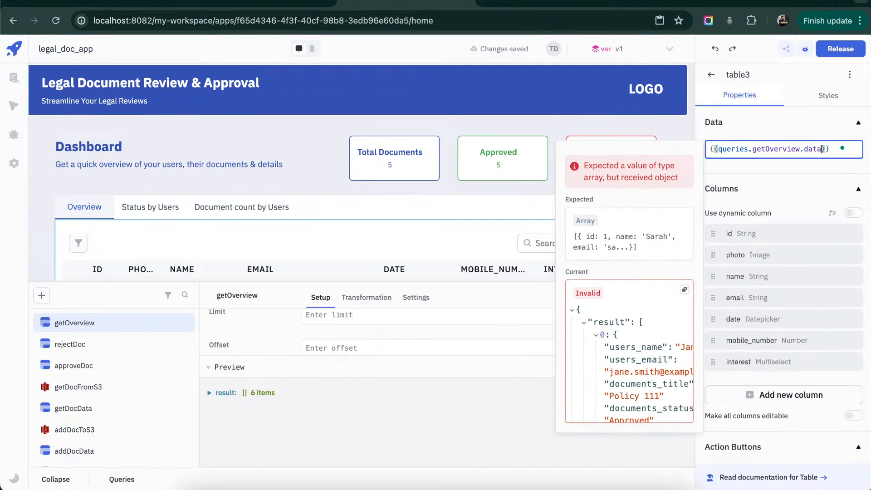
{"action": "type", "text": "."}
{"action": "key", "text": "Return"}
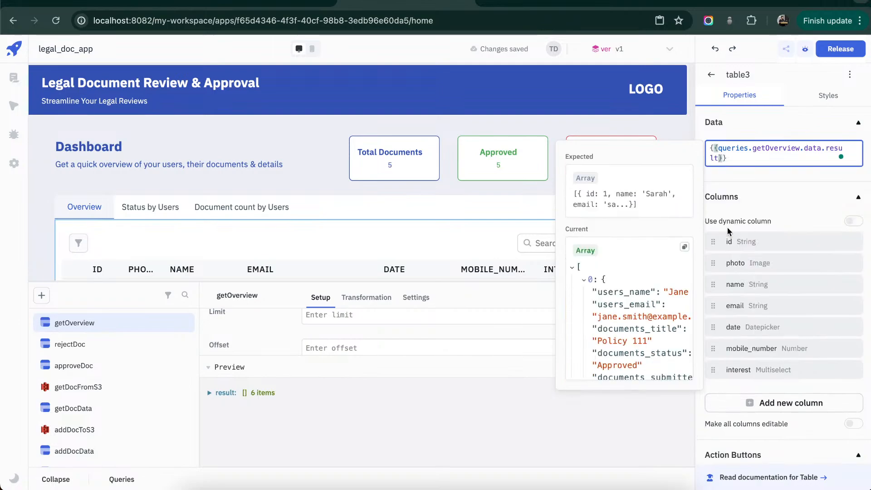
{"action": "left_click", "coordinate": [447, 208]}
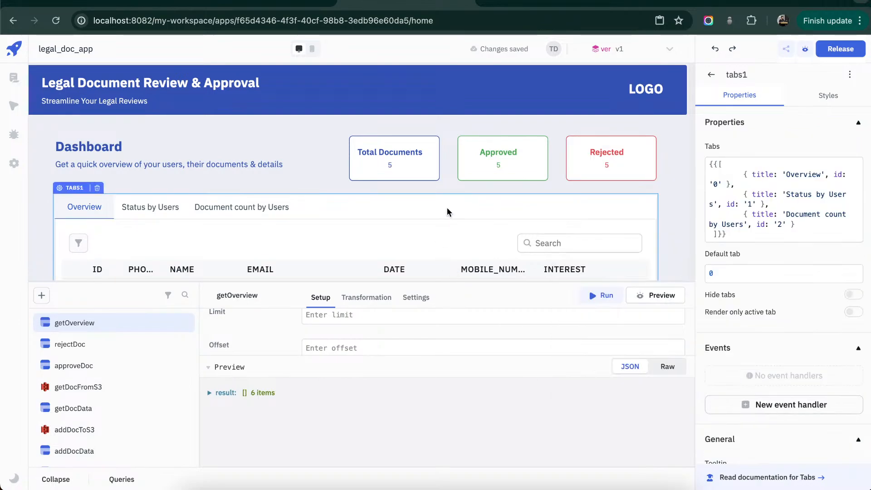
{"action": "scroll", "coordinate": [448, 208], "scroll_direction": "down", "scroll_amount": 3}
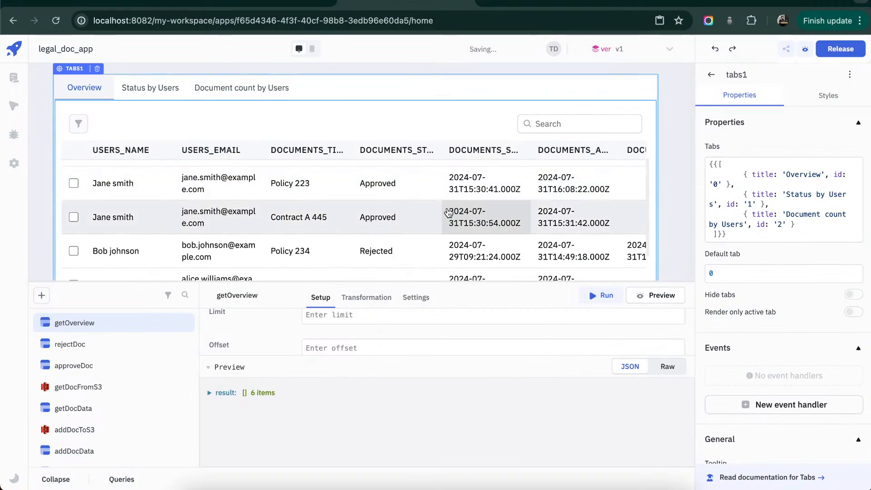
{"action": "scroll", "coordinate": [448, 213], "scroll_direction": "right", "scroll_amount": 2}
{"action": "scroll", "coordinate": [448, 212], "scroll_direction": "left", "scroll_amount": 2}
{"action": "scroll", "coordinate": [447, 215], "scroll_direction": "down", "scroll_amount": 1}
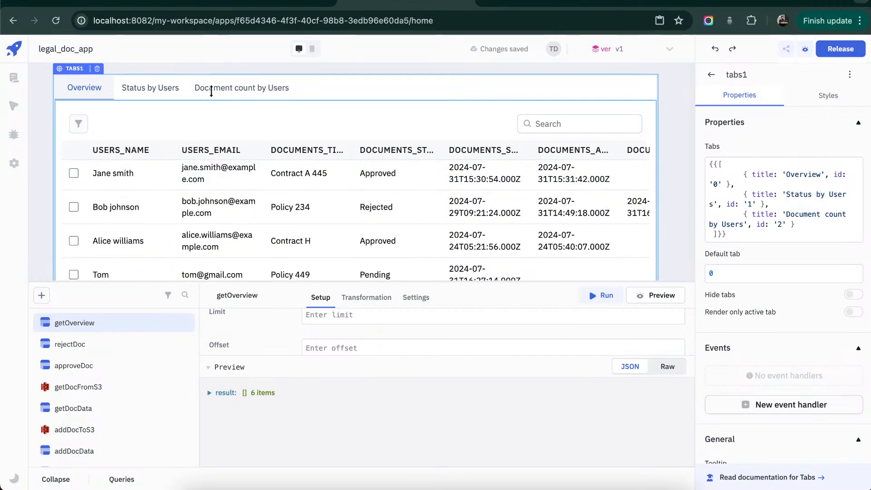
- Copy the Name dropdown from the Upload Documents page's form
{"action": "left_click", "coordinate": [146, 94]}
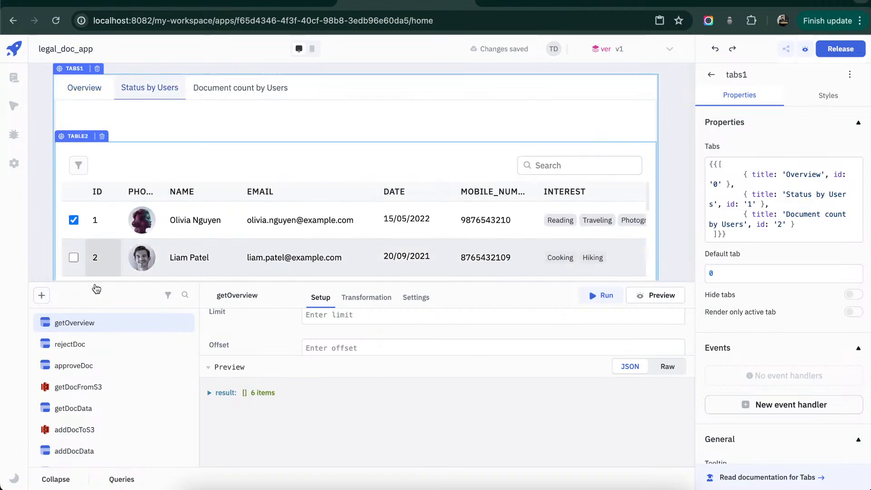
{"action": "left_click", "coordinate": [62, 484]}
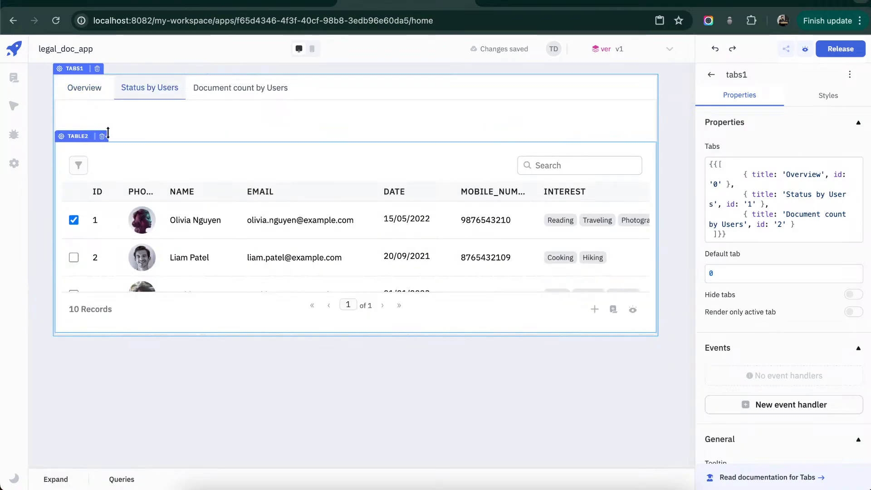
{"action": "left_click", "coordinate": [14, 78]}
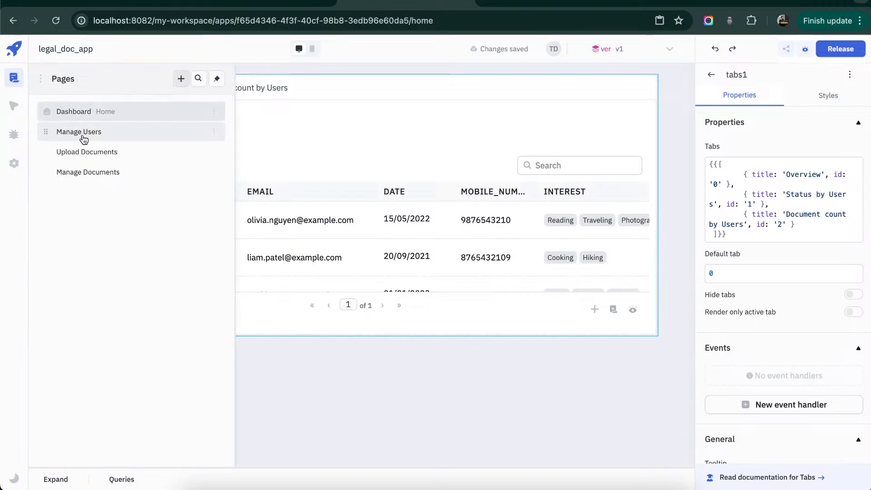
{"action": "left_click", "coordinate": [83, 155]}
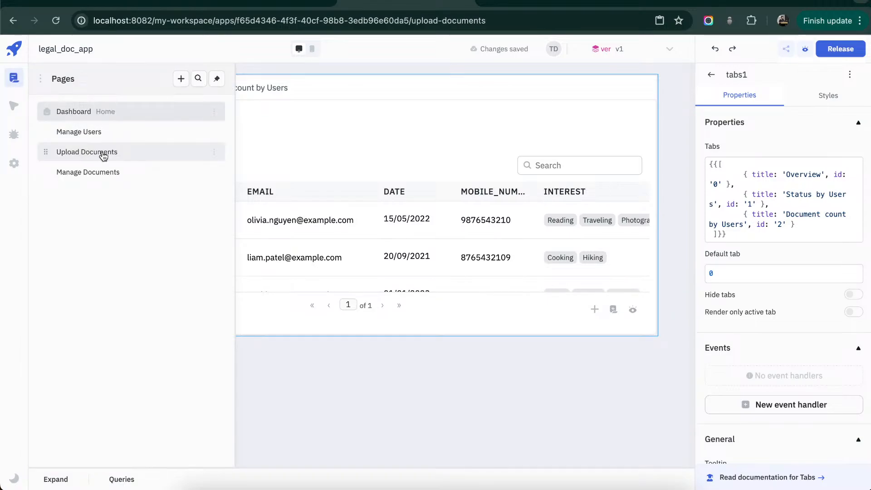
{"action": "left_click", "coordinate": [649, 220]}
{"action": "left_click", "coordinate": [426, 124]}
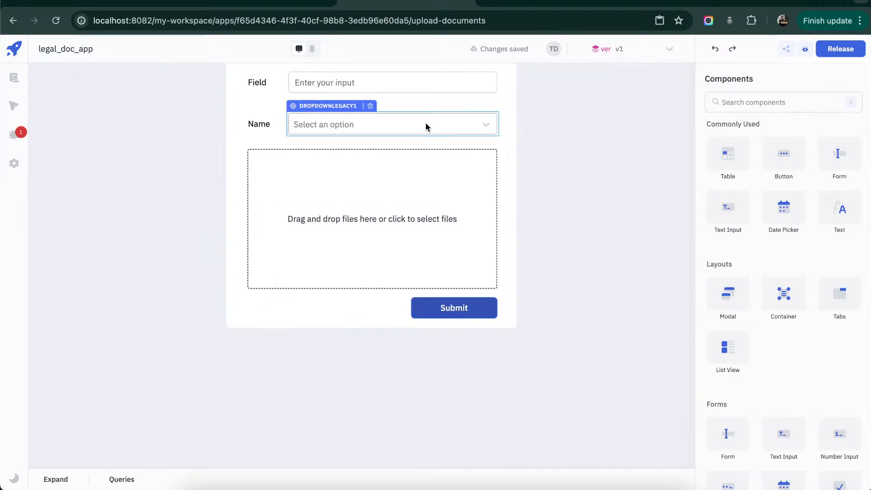
{"action": "key", "text": "ctrl+c"}
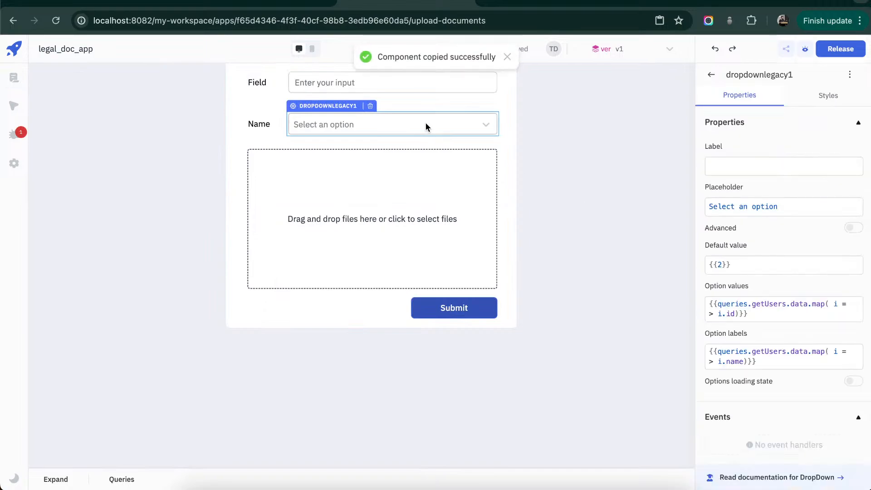
- Paste the copied dropdown into the Dashboard's Status by Users tab and place it above the table
{"action": "left_click", "coordinate": [13, 74]}
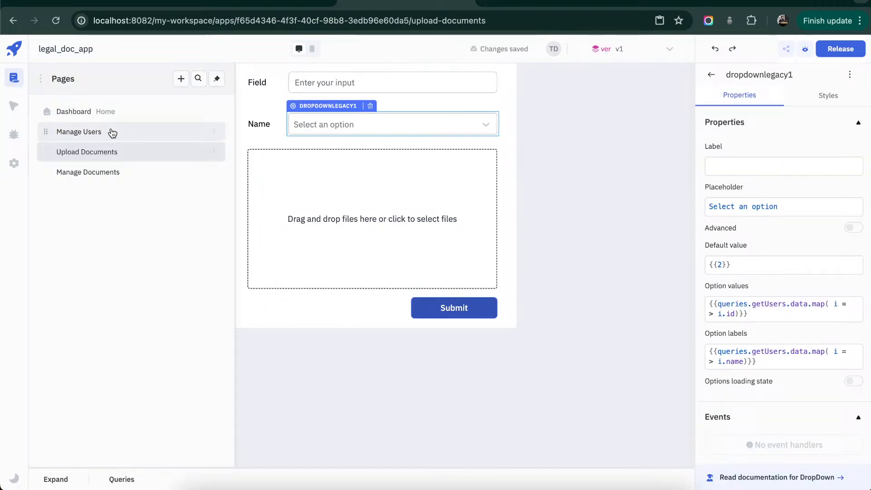
{"action": "left_click", "coordinate": [113, 133]}
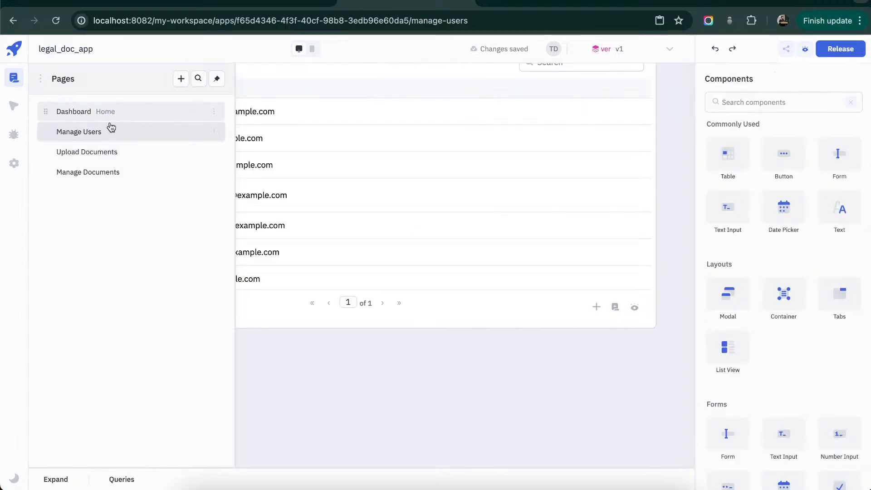
{"action": "left_click", "coordinate": [76, 111]}
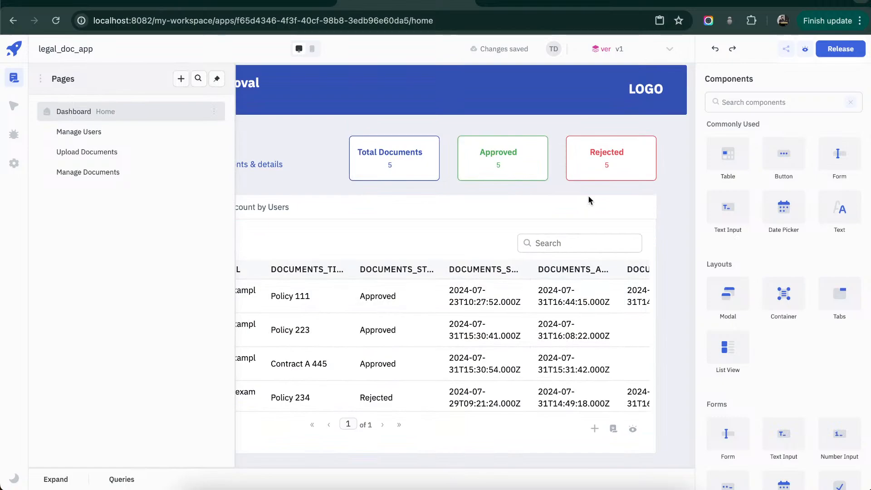
{"action": "left_click", "coordinate": [589, 196]}
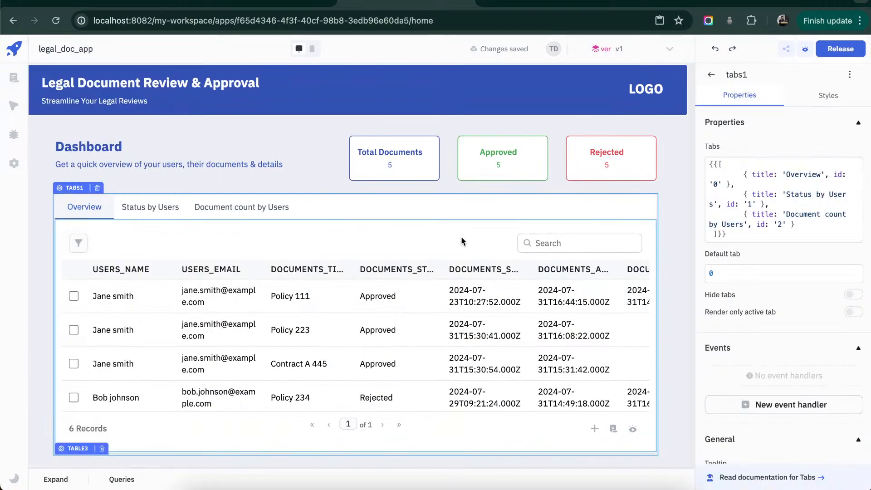
{"action": "left_click", "coordinate": [159, 209]}
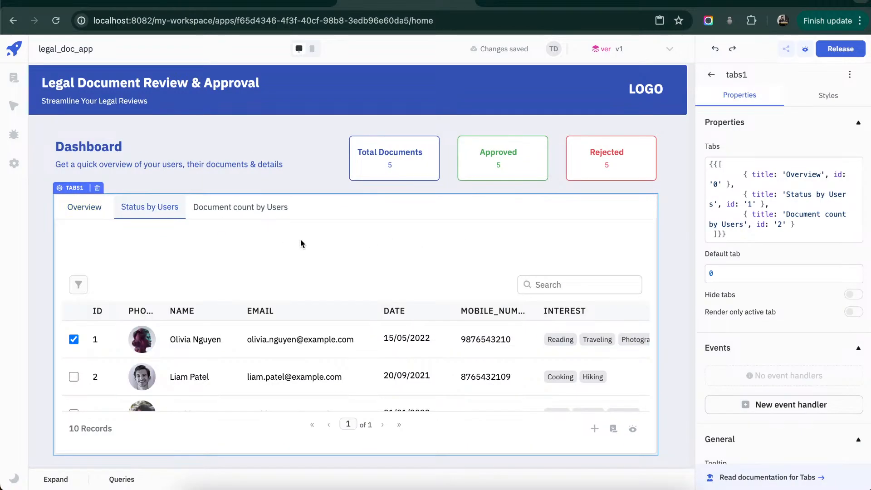
{"action": "key", "text": "ctrl+v"}
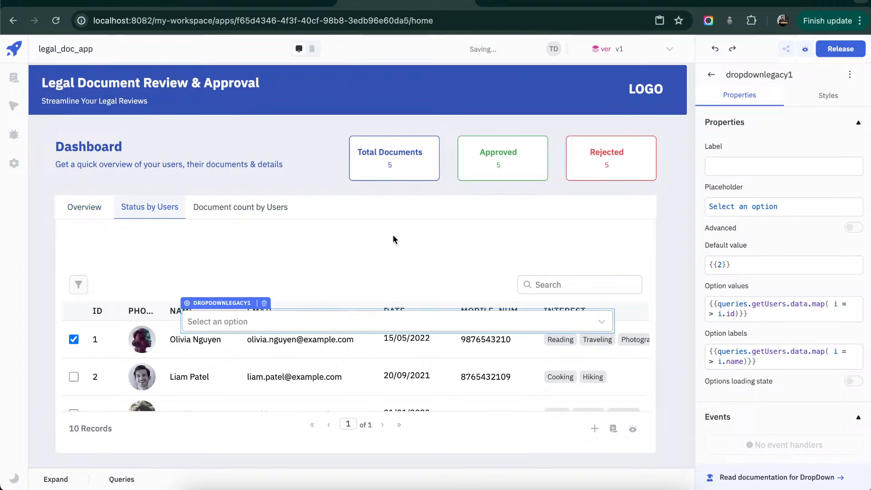
{"action": "left_click_drag", "start_coordinate": [393, 240], "coordinate": [342, 254]}
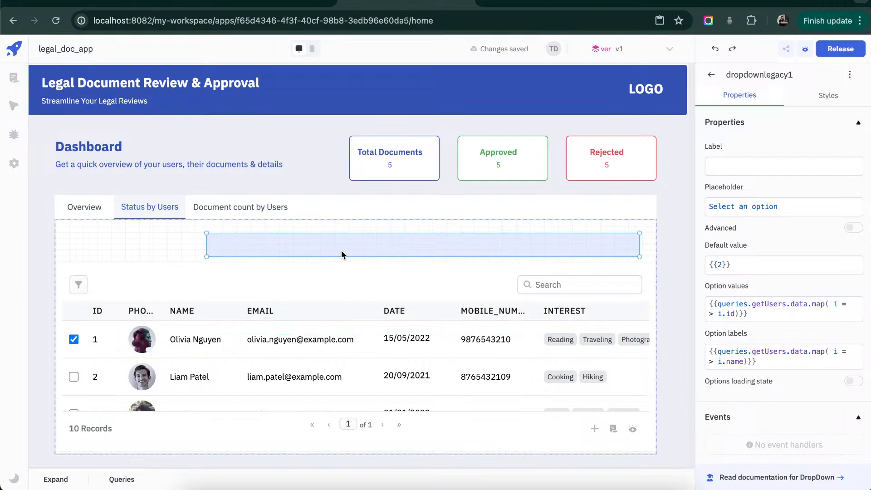
{"action": "left_click", "coordinate": [614, 3]}
{"action": "left_click", "coordinate": [612, 1]}
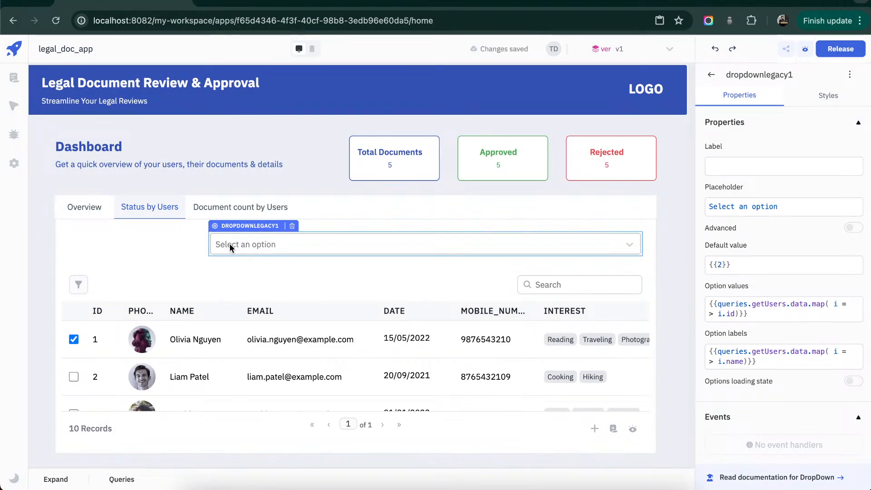
- Set the label of the dropdown in the Status by Users tab to Name
{"action": "left_click", "coordinate": [811, 167]}
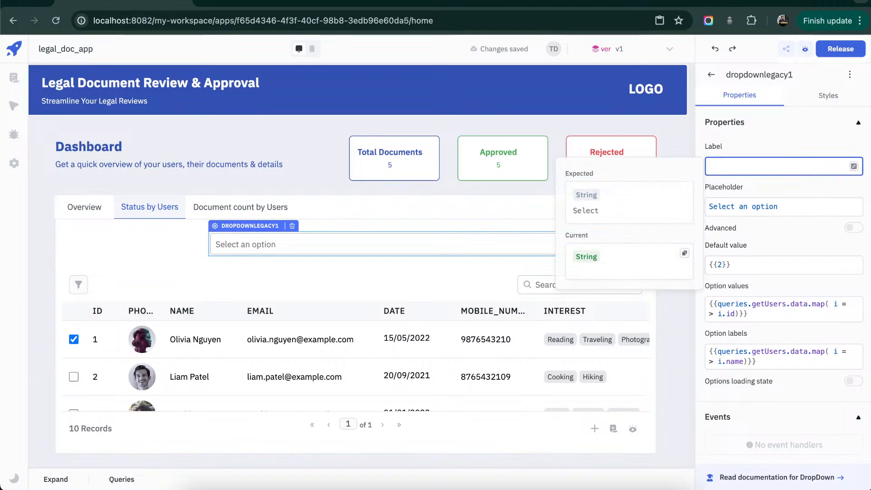
{"action": "type", "text": "Name"}
{"action": "left_click", "coordinate": [375, 284]}
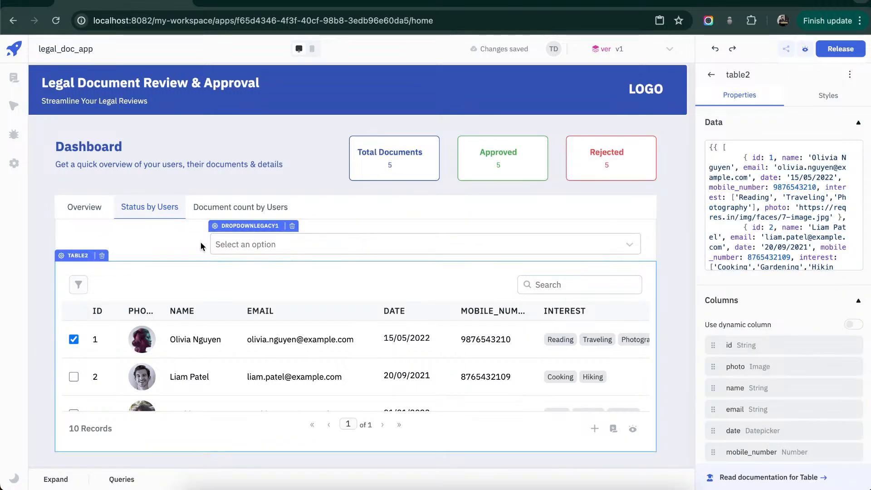
{"action": "scroll", "coordinate": [322, 390], "scroll_direction": "down", "scroll_amount": 1}
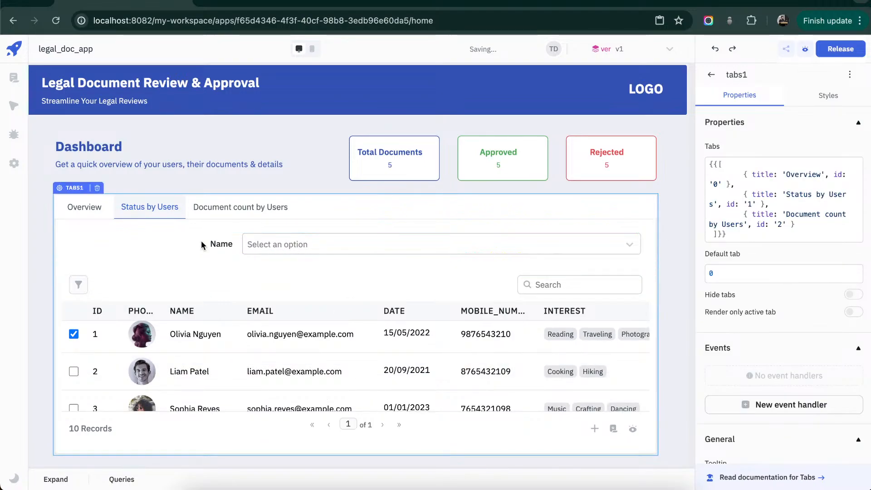
- Narrow the Name dropdown to about the width of the table's search box and check its user options
{"action": "left_click_drag", "start_coordinate": [210, 239], "coordinate": [492, 244]}
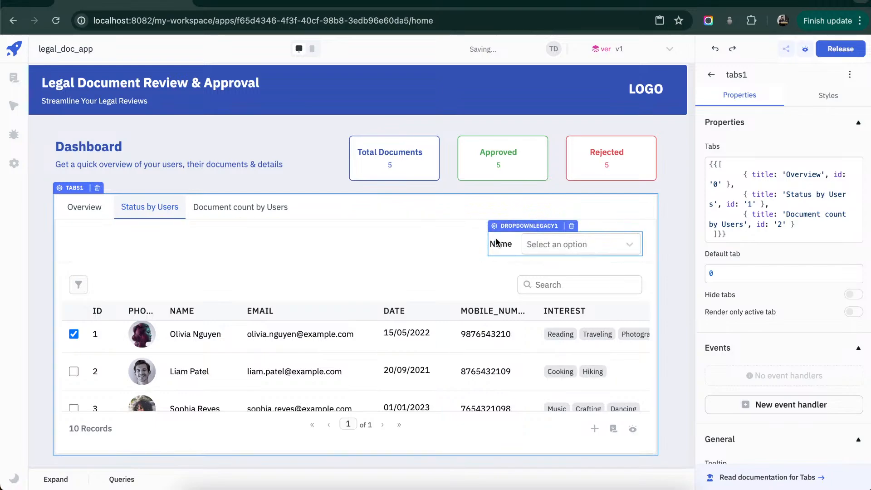
{"action": "left_click", "coordinate": [635, 245]}
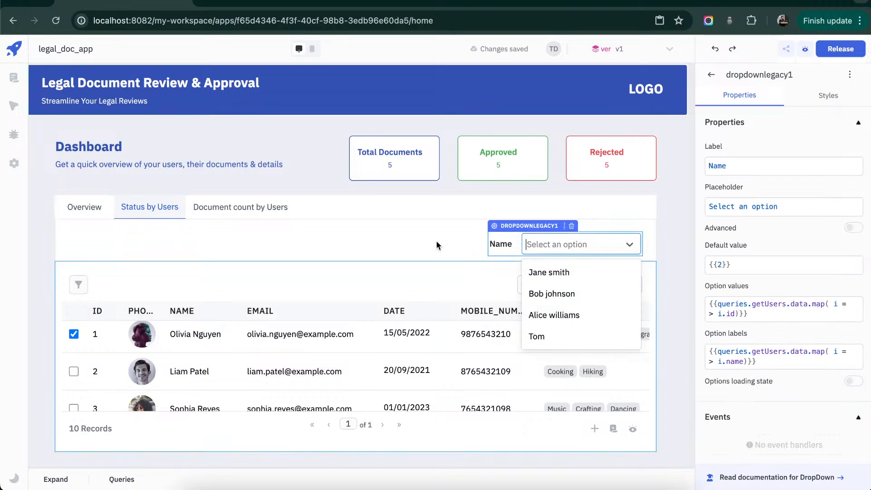
{"action": "left_click", "coordinate": [424, 242]}
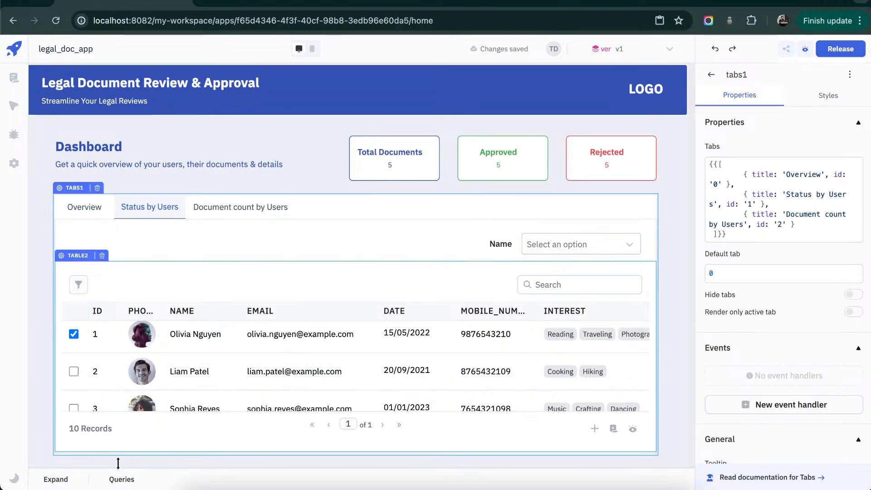
{"action": "left_click", "coordinate": [402, 276]}
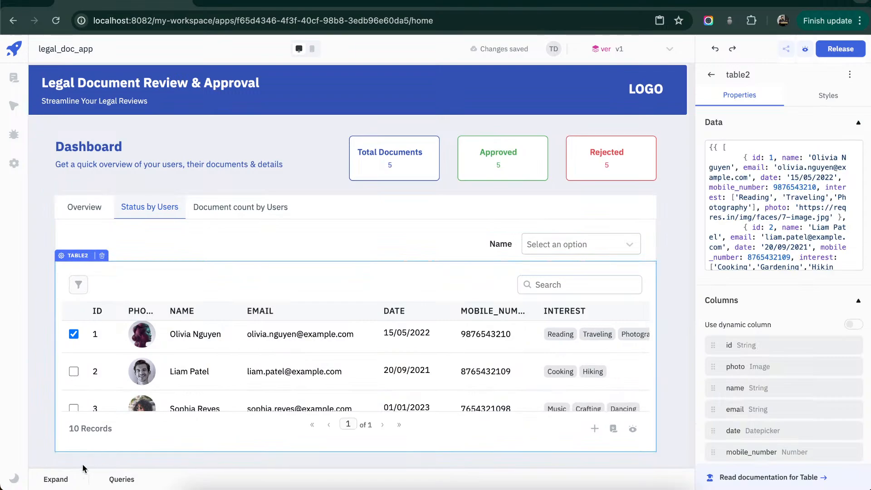
- Add a new ToolJet Database query and name it getStatusByUsers
{"action": "left_click", "coordinate": [53, 479]}
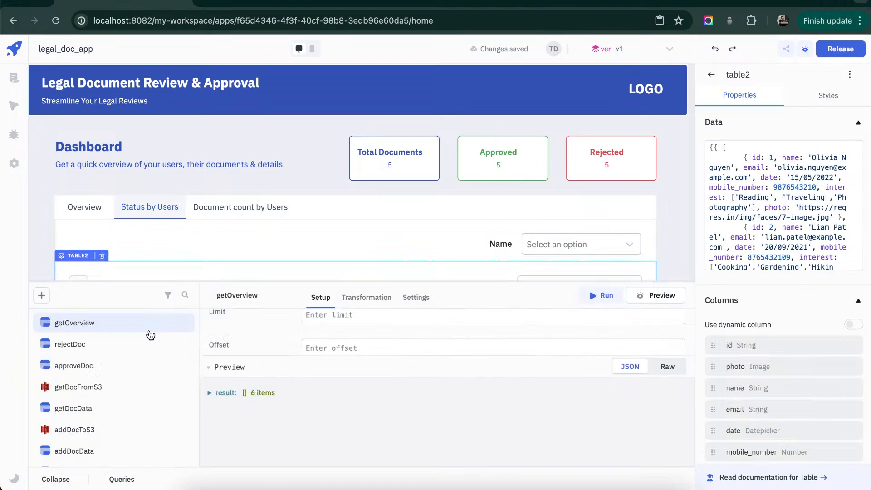
{"action": "left_click", "coordinate": [44, 298]}
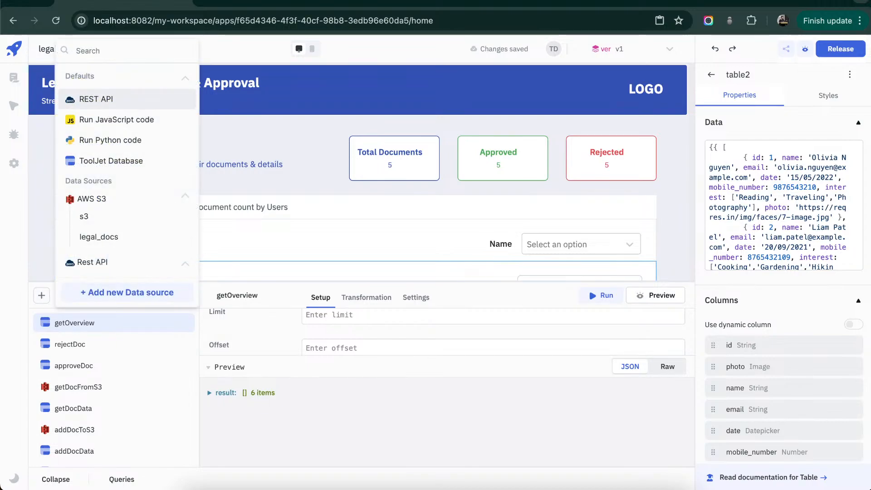
{"action": "left_click", "coordinate": [119, 159]}
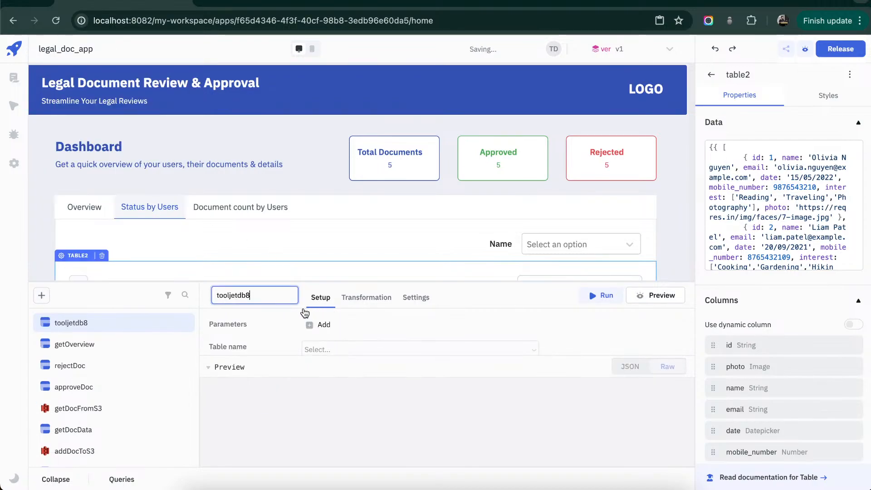
{"action": "double_click", "coordinate": [290, 304]}
{"action": "type", "text": "getStatusB"}
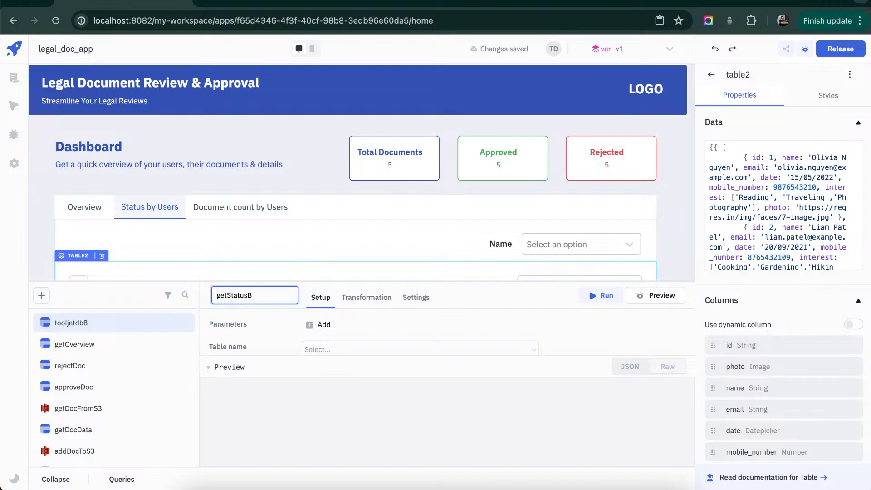
{"action": "type", "text": "yUsers"}
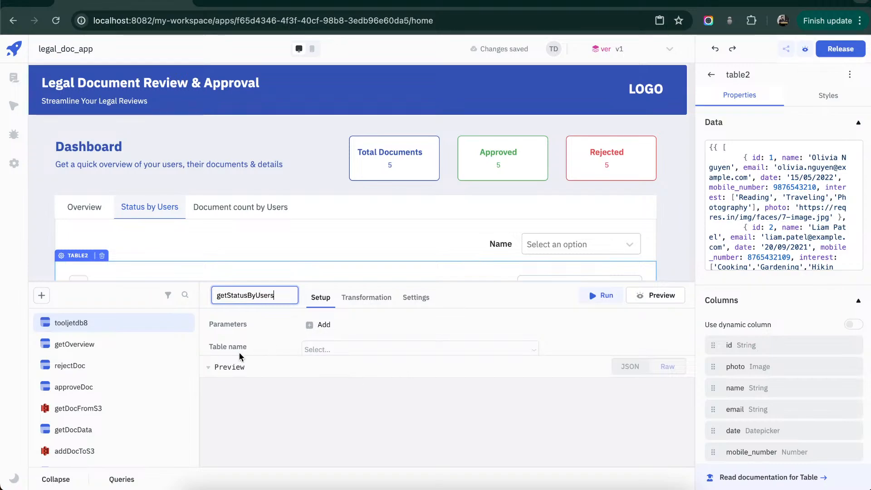
{"action": "left_click", "coordinate": [230, 367]}
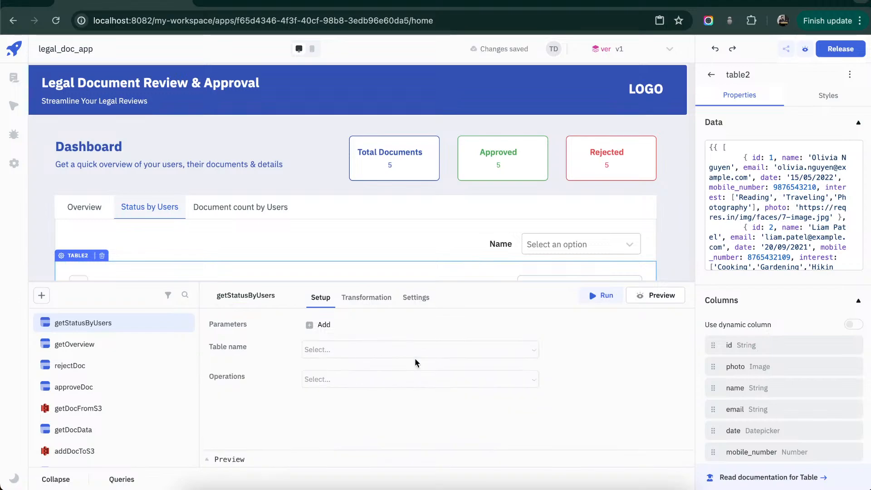
- Set the query to the documents table with the Join tables operation, joining it with the users table
{"action": "left_click", "coordinate": [472, 351]}
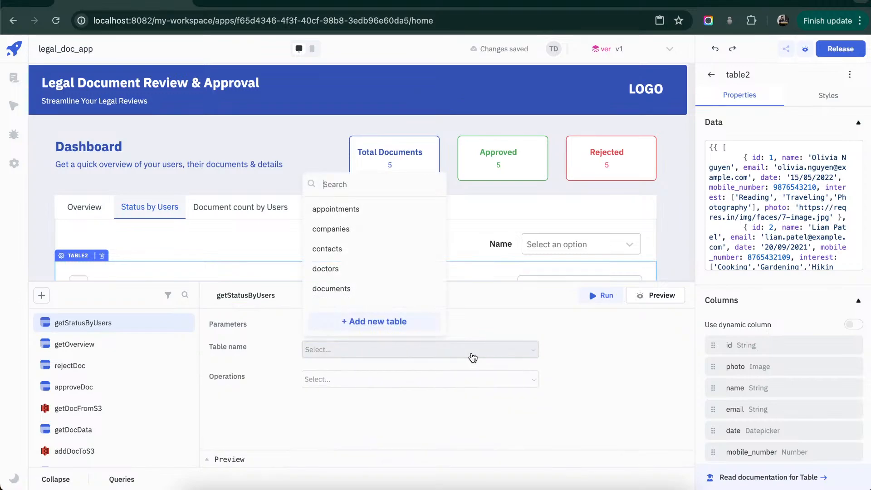
{"action": "left_click", "coordinate": [381, 291]}
{"action": "left_click", "coordinate": [527, 381]}
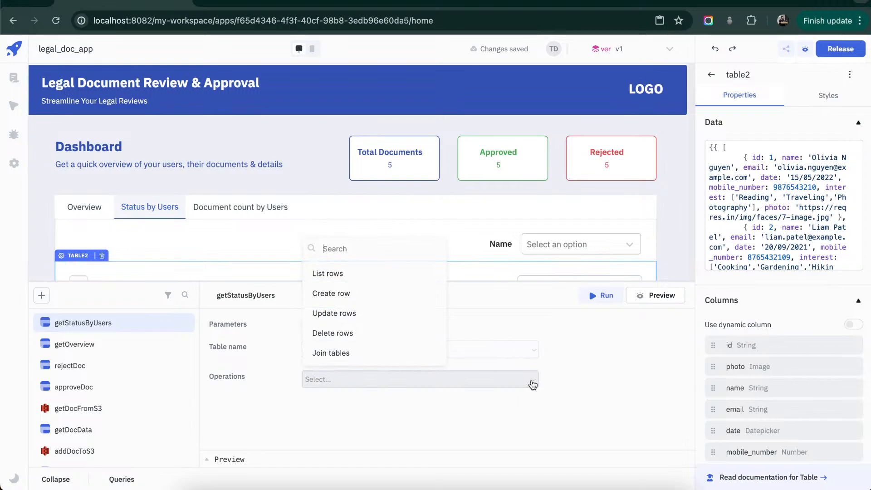
{"action": "key", "text": "Return"}
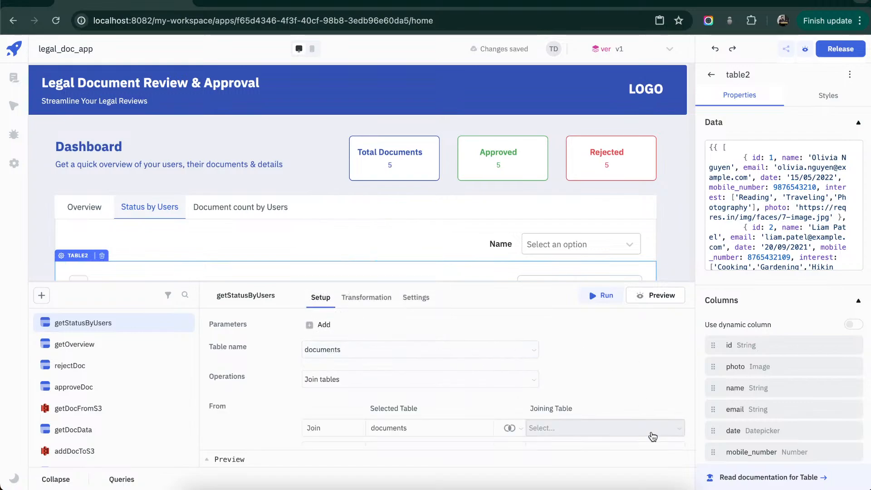
{"action": "left_click", "coordinate": [649, 429]}
{"action": "left_click", "coordinate": [604, 287]}
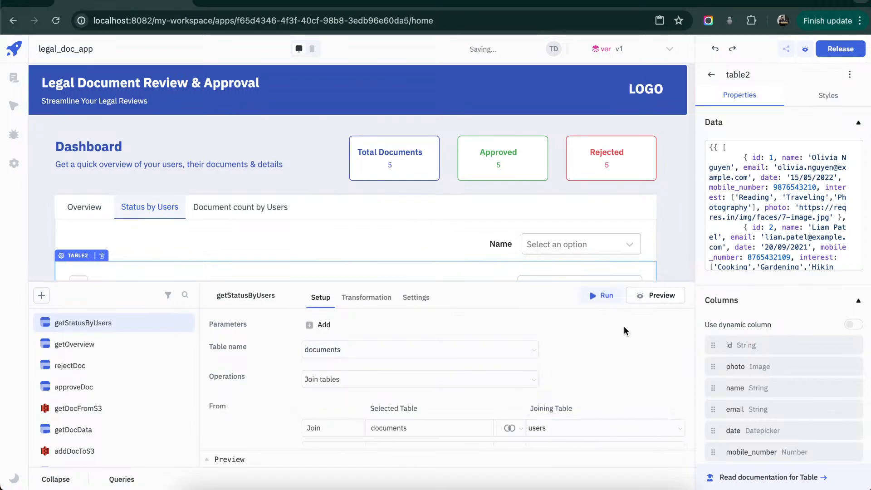
- Add a Count aggregate on the status column of the documents table to the query
{"action": "scroll", "coordinate": [657, 365], "scroll_direction": "down", "scroll_amount": 3}
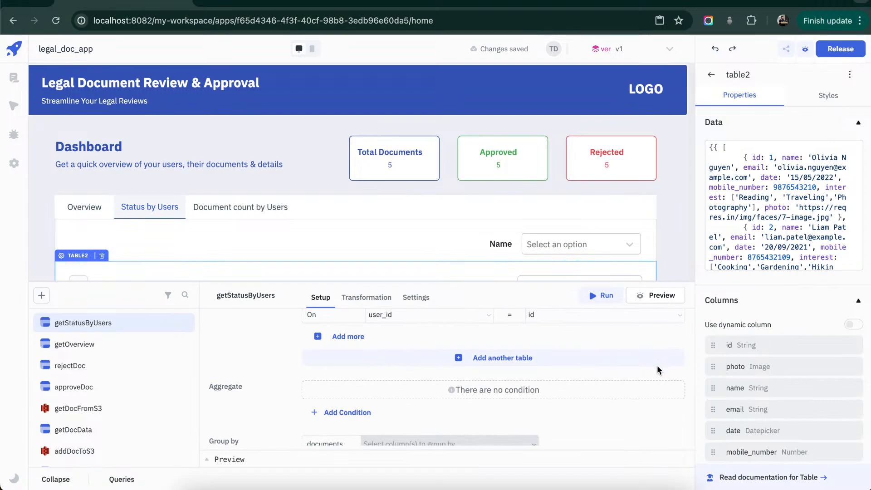
{"action": "left_click", "coordinate": [340, 412]}
{"action": "left_click", "coordinate": [343, 392]}
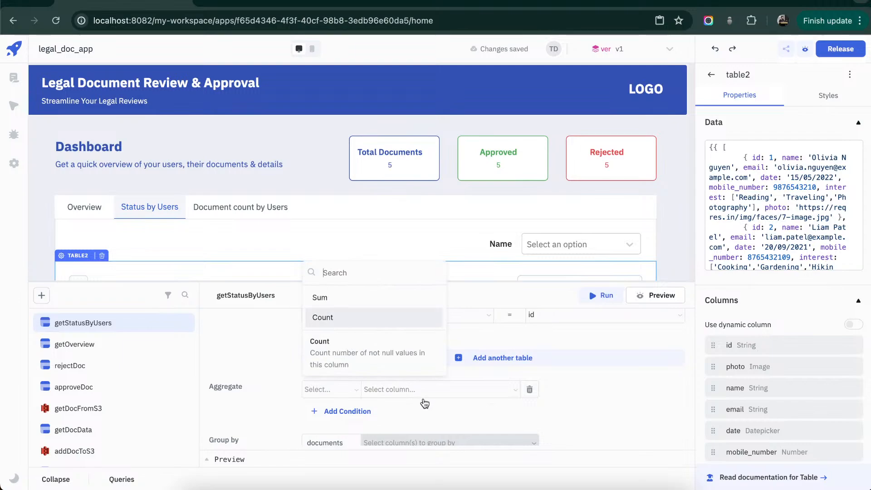
{"action": "left_click", "coordinate": [343, 317]}
{"action": "left_click", "coordinate": [449, 391]}
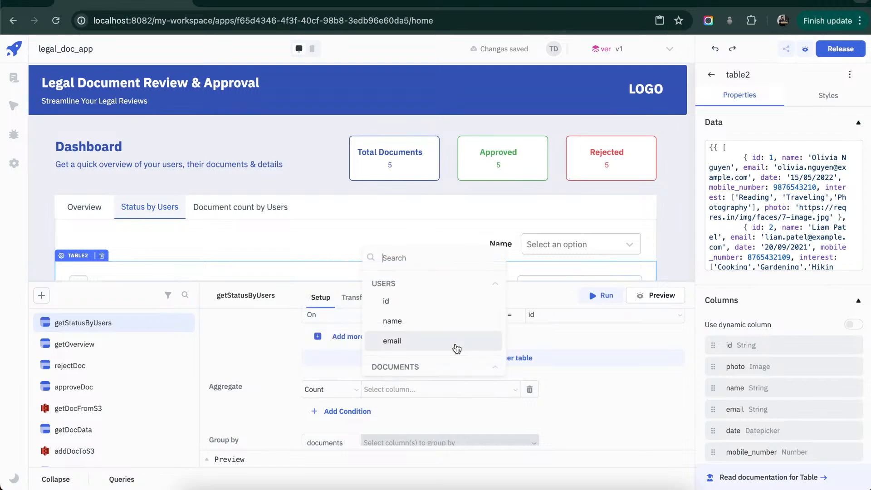
{"action": "scroll", "coordinate": [456, 349], "scroll_direction": "down", "scroll_amount": 2}
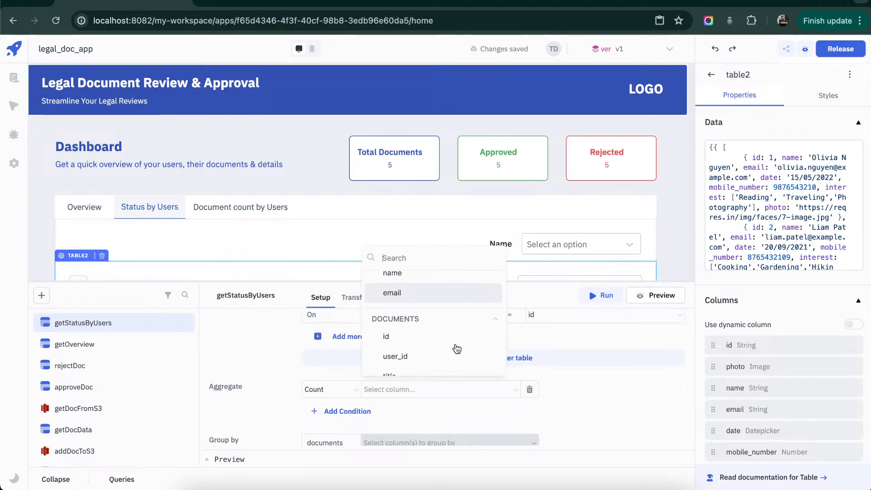
{"action": "scroll", "coordinate": [457, 349], "scroll_direction": "down", "scroll_amount": 2}
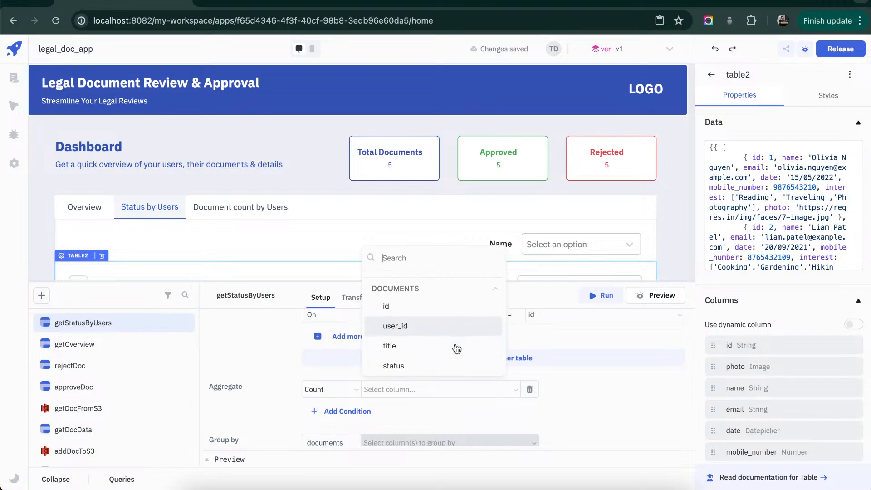
{"action": "left_click", "coordinate": [444, 359]}
- Group the query results by the status column of the documents table
{"action": "scroll", "coordinate": [592, 404], "scroll_direction": "down", "scroll_amount": 3}
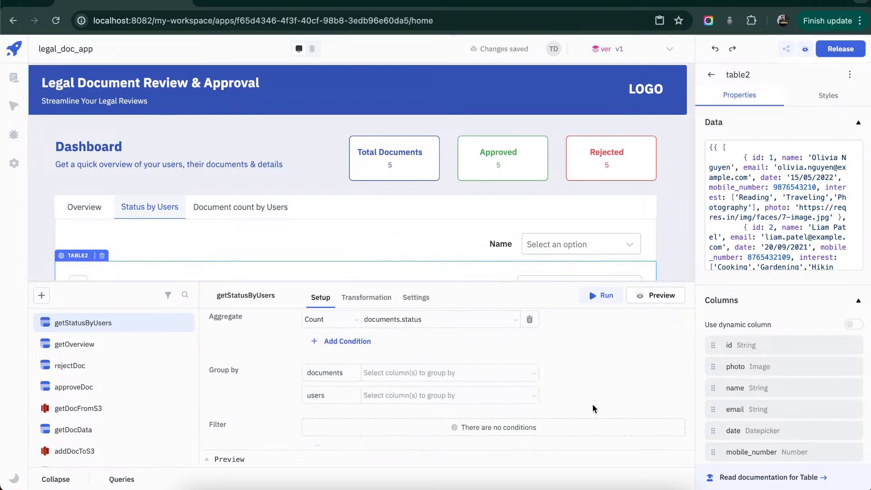
{"action": "left_click", "coordinate": [475, 361]}
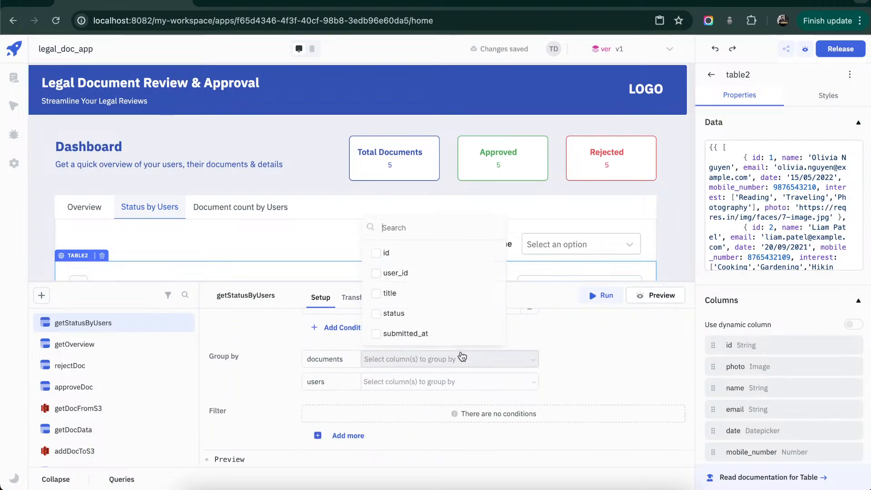
{"action": "left_click", "coordinate": [394, 313]}
{"action": "left_click", "coordinate": [601, 365]}
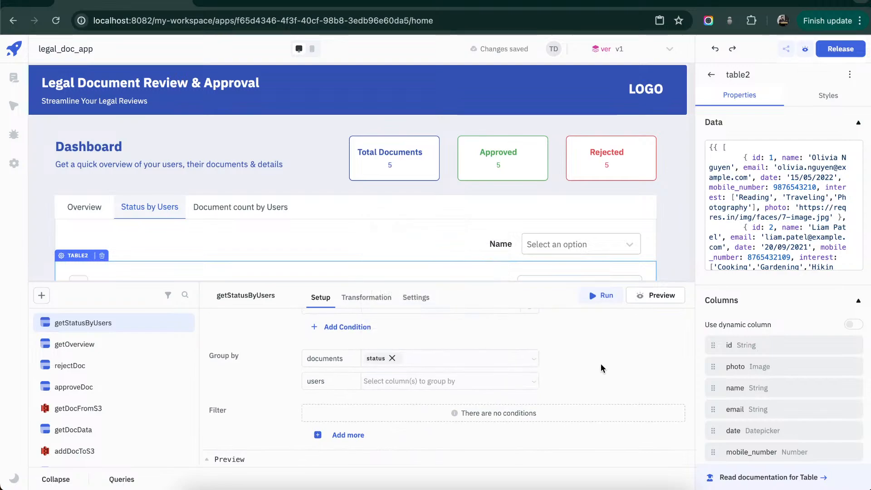
- Add a query filter where users.id equals {{components.dropdownlegacy1.value}}
{"action": "left_click", "coordinate": [332, 409]}
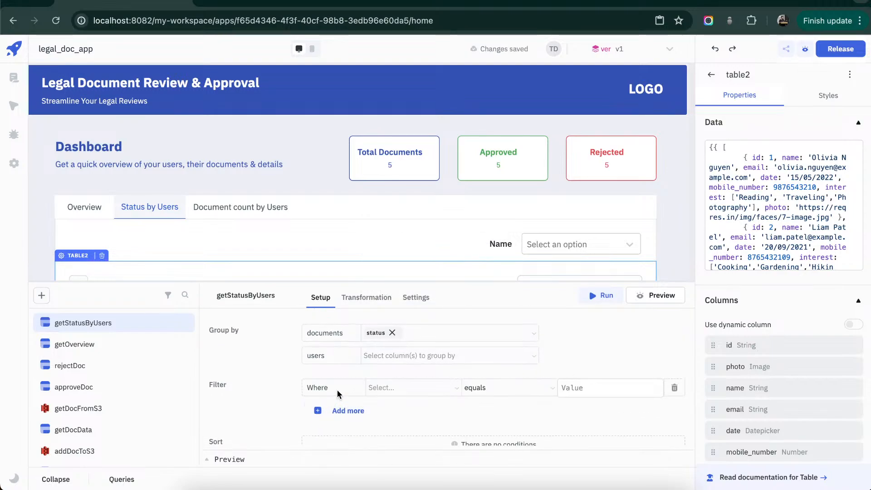
{"action": "left_click", "coordinate": [402, 388]}
{"action": "left_click", "coordinate": [422, 308]}
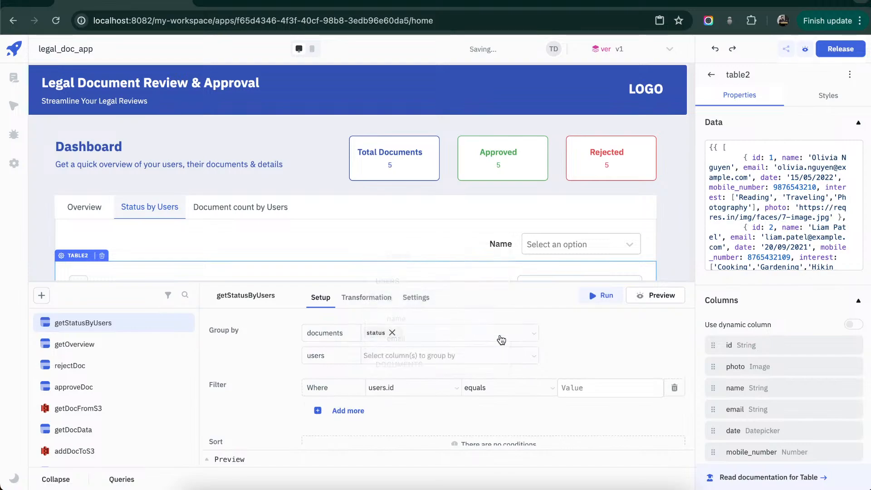
{"action": "left_click", "coordinate": [585, 388]}
{"action": "type", "text": "{{"}
{"action": "type", "text": "{"}
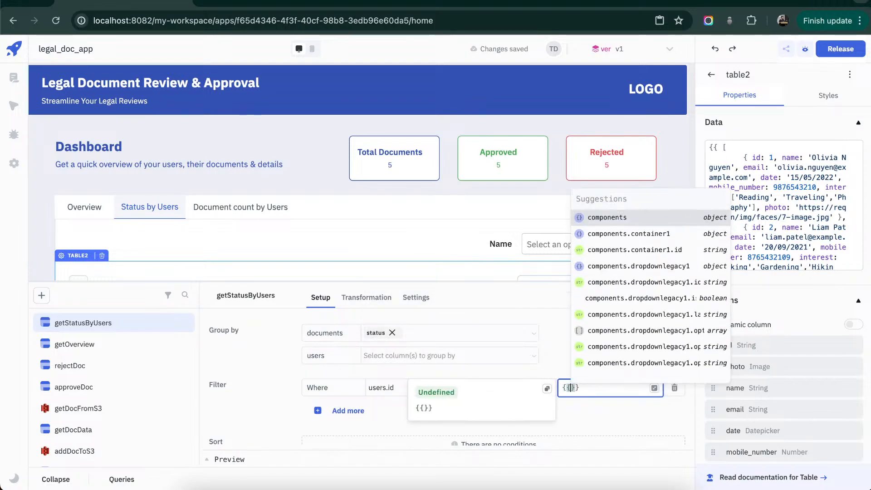
{"action": "type", "text": "components."}
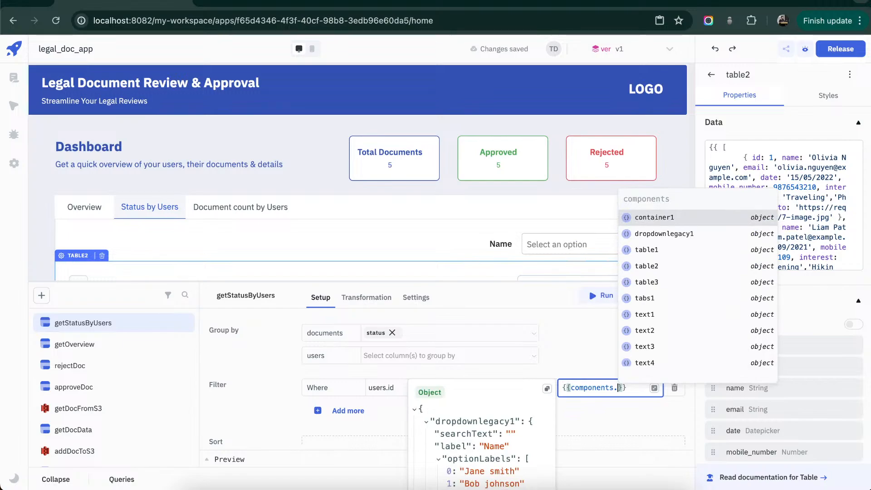
{"action": "key", "text": "Down"}
{"action": "key", "text": "Return"}
{"action": "type", "text": "."}
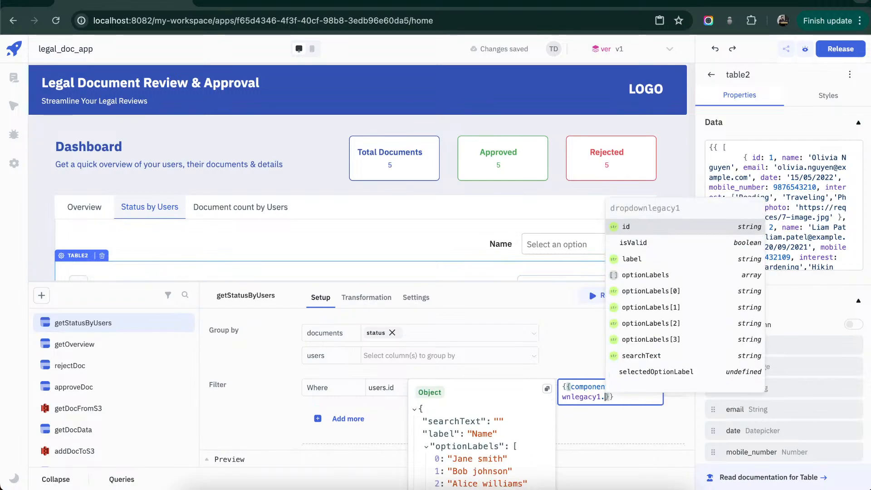
{"action": "type", "text": "value"}
{"action": "key", "text": "Return"}
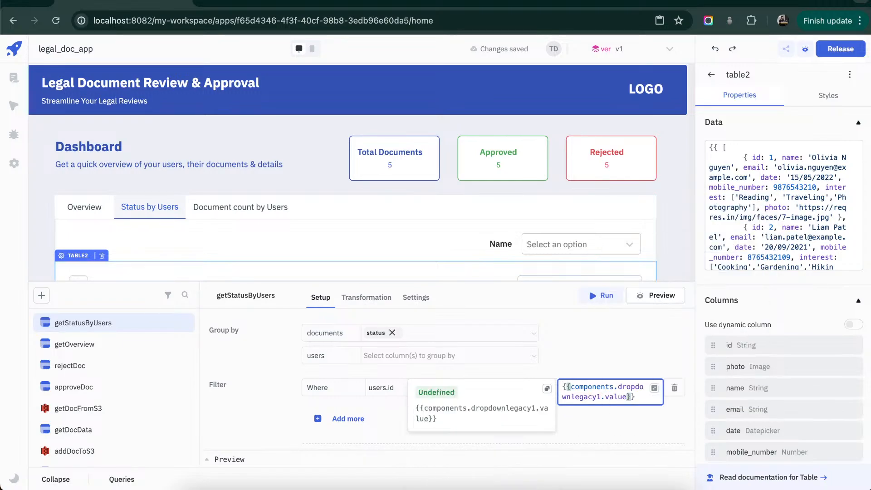
{"action": "left_click", "coordinate": [589, 423]}
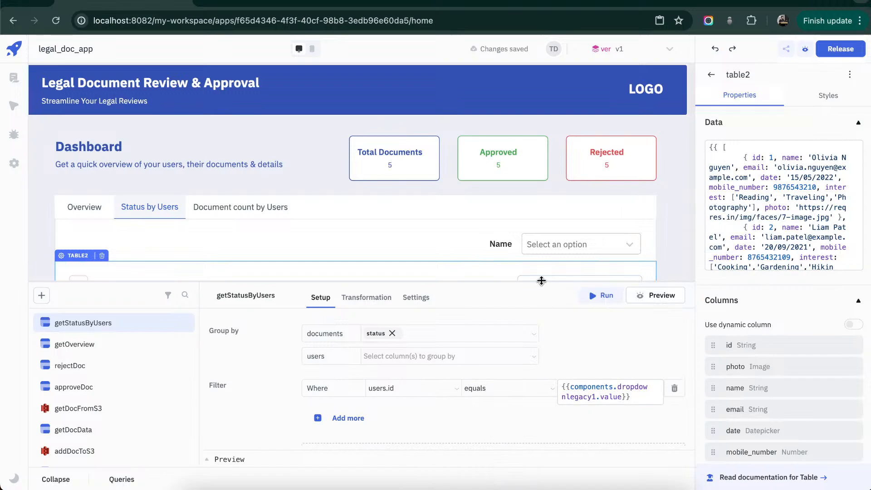
- Shrink the query editor to reveal more of the canvas and select the first user in the Name dropdown
{"action": "left_click_drag", "start_coordinate": [541, 281], "coordinate": [541, 331]}
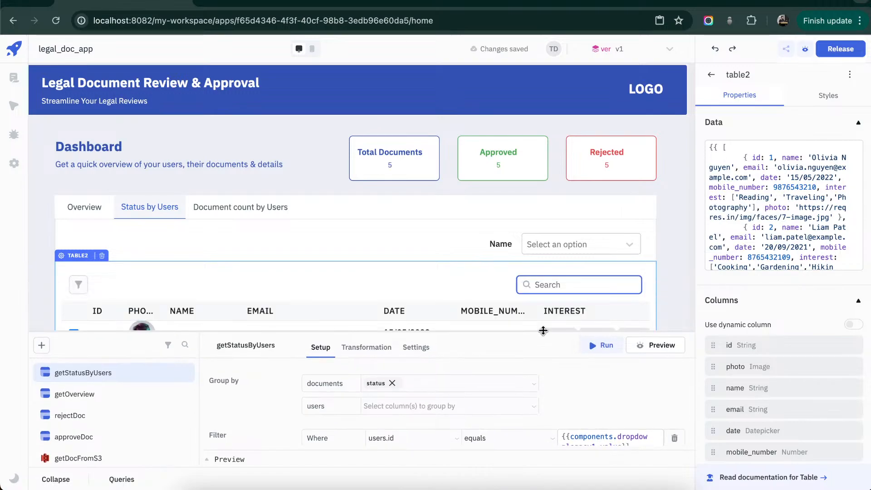
{"action": "scroll", "coordinate": [467, 282], "scroll_direction": "down", "scroll_amount": 3}
{"action": "scroll", "coordinate": [595, 386], "scroll_direction": "down", "scroll_amount": 2}
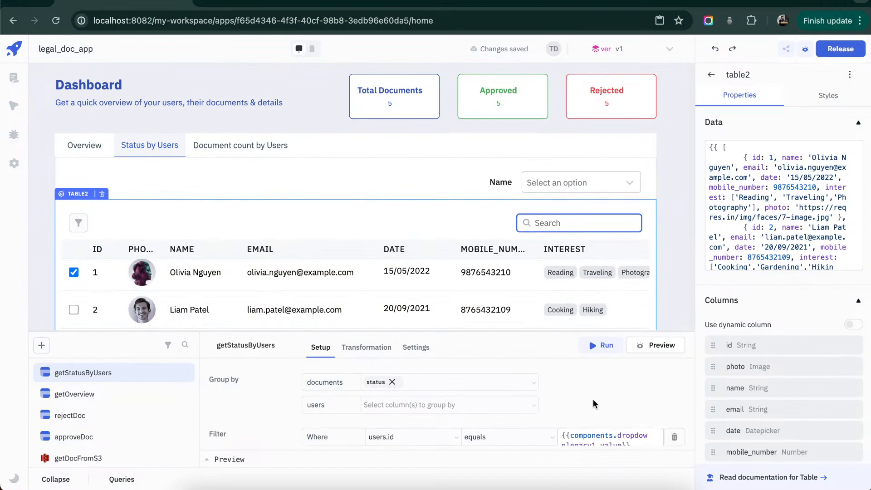
{"action": "left_click", "coordinate": [607, 193]}
{"action": "left_click", "coordinate": [606, 208]}
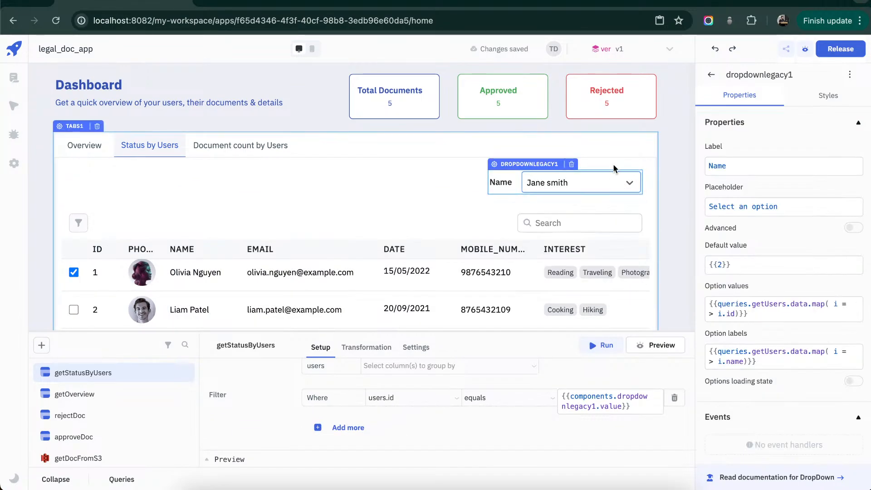
- Run getStatusByUsers and examine the status and count fields in its expanded result
{"action": "left_click", "coordinate": [599, 346]}
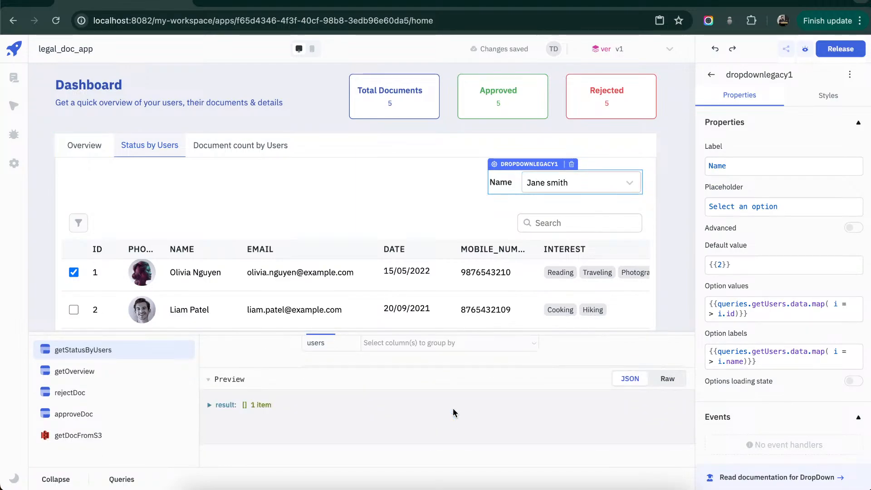
{"action": "left_click", "coordinate": [209, 405]}
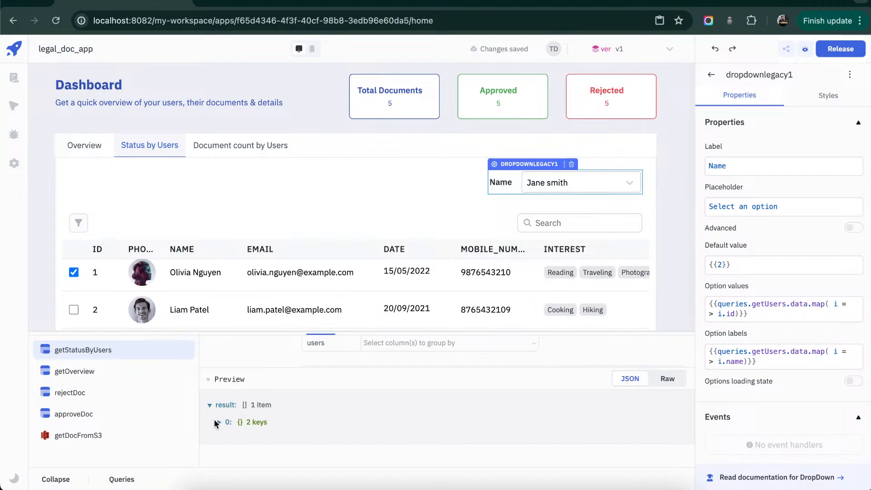
{"action": "left_click", "coordinate": [215, 422]}
{"action": "scroll", "coordinate": [282, 417], "scroll_direction": "down", "scroll_amount": 1}
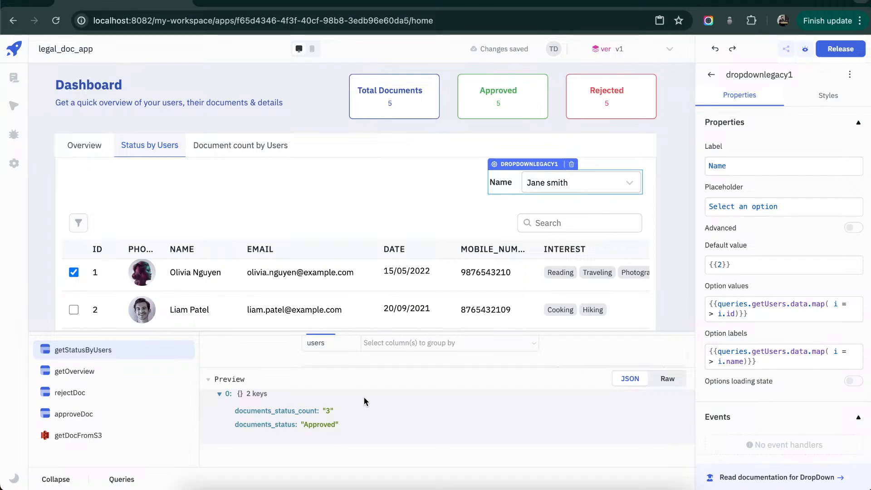
{"action": "scroll", "coordinate": [381, 388], "scroll_direction": "up", "scroll_amount": 1}
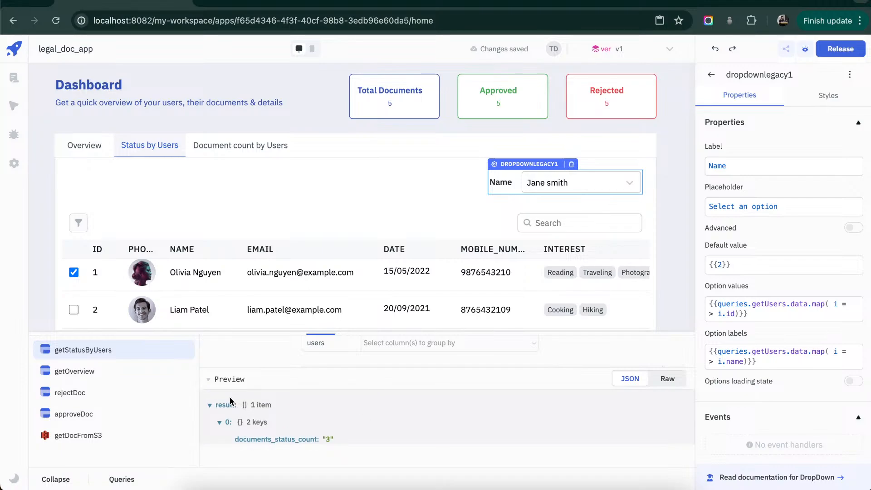
{"action": "left_click", "coordinate": [216, 384]}
{"action": "scroll", "coordinate": [421, 387], "scroll_direction": "up", "scroll_amount": 3}
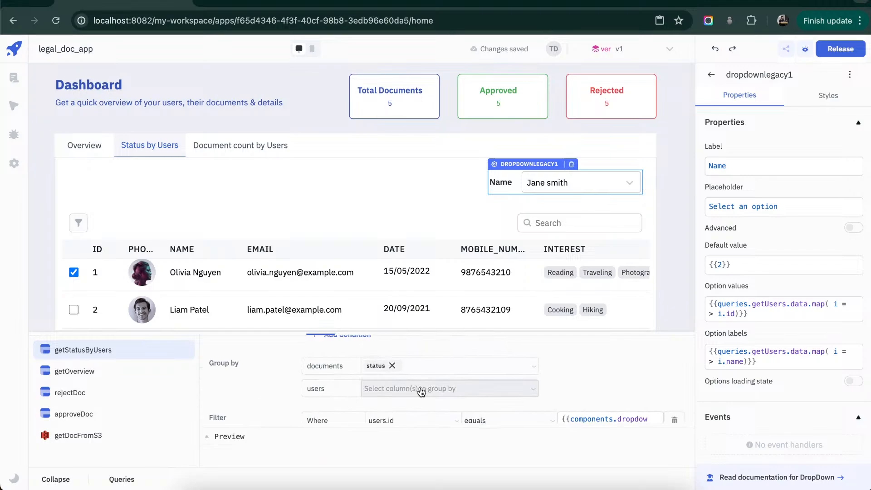
{"action": "left_click", "coordinate": [472, 388]}
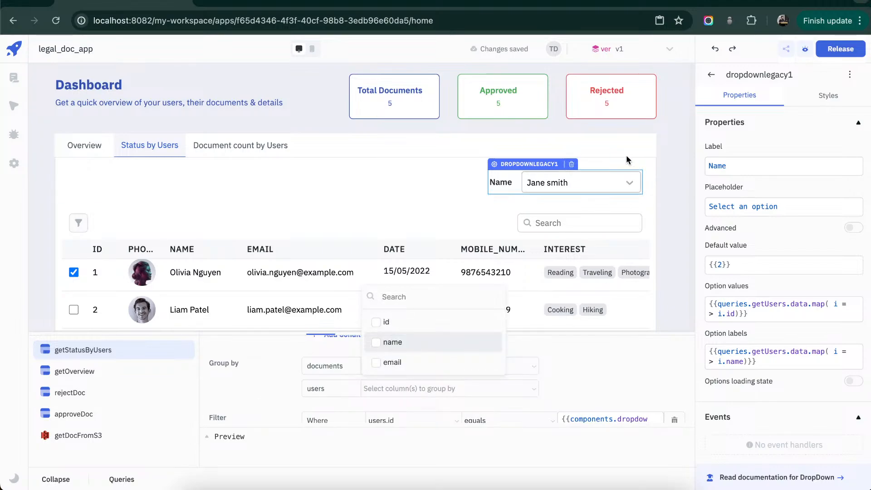
{"action": "left_click", "coordinate": [637, 374]}
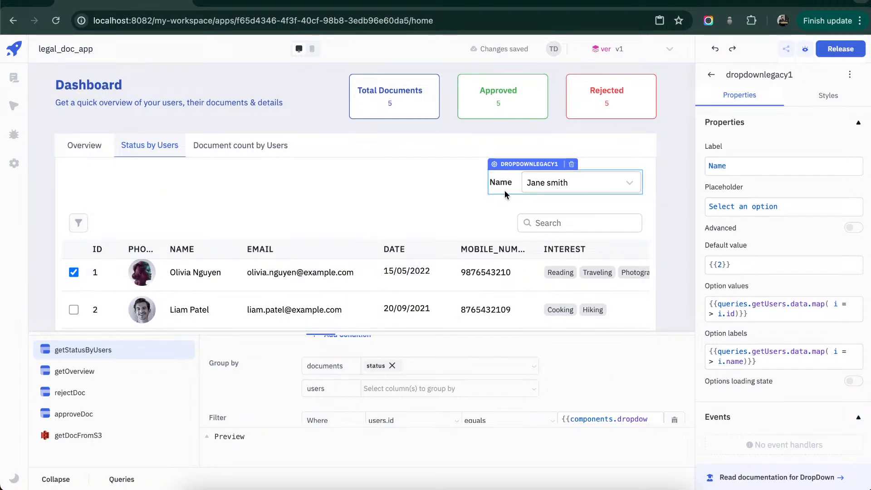
- Add an On select event handler to the Name dropdown that runs the getStatusByUsers query
{"action": "scroll", "coordinate": [801, 421], "scroll_direction": "down", "scroll_amount": 1}
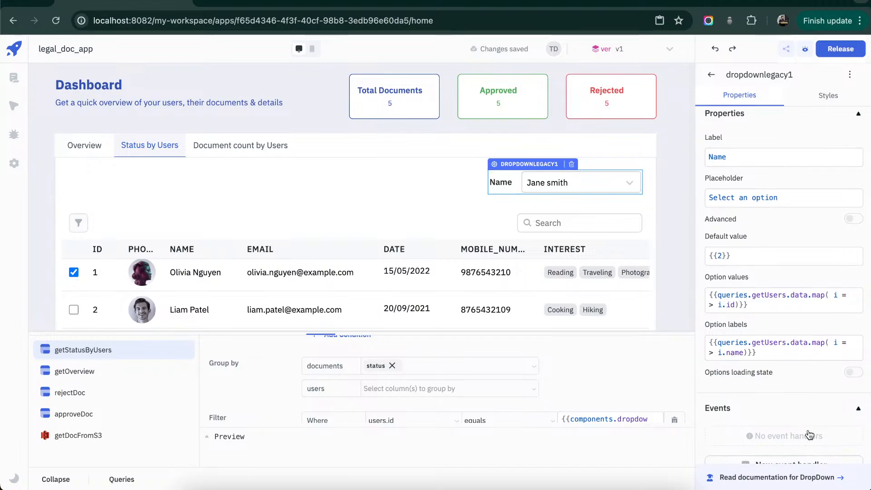
{"action": "left_click", "coordinate": [801, 448]}
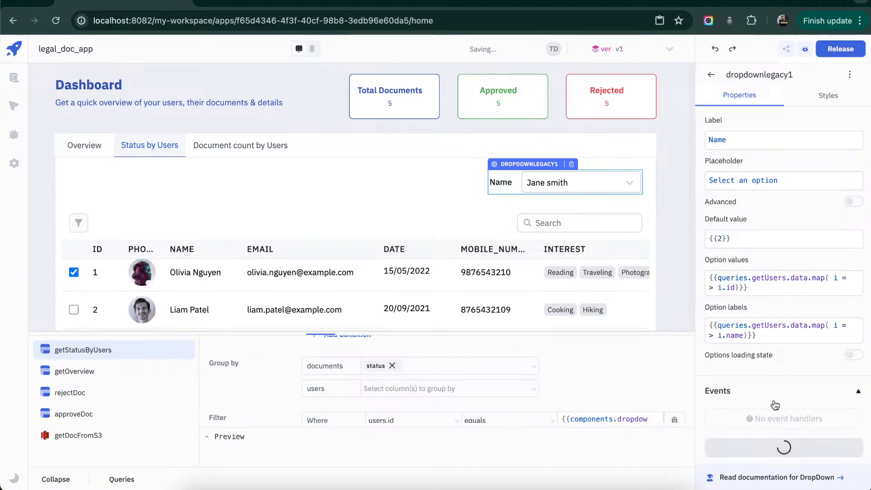
{"action": "left_click", "coordinate": [768, 416]}
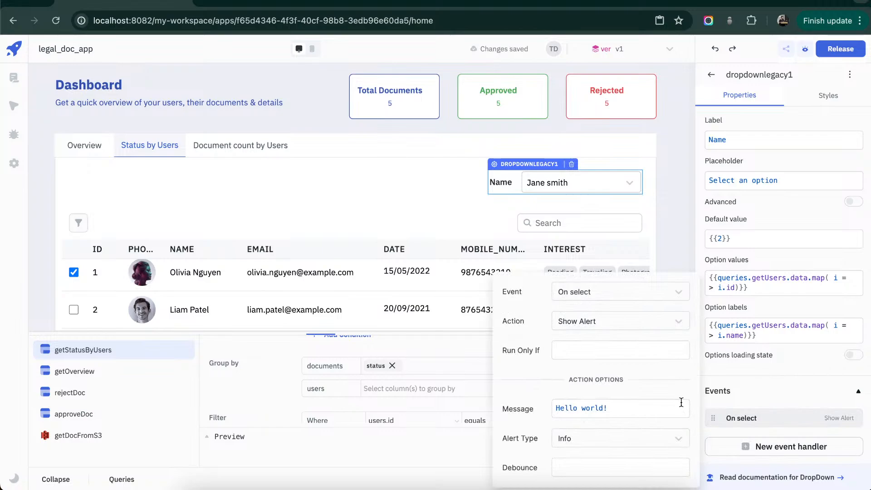
{"action": "left_click", "coordinate": [679, 322]}
{"action": "left_click", "coordinate": [620, 388]}
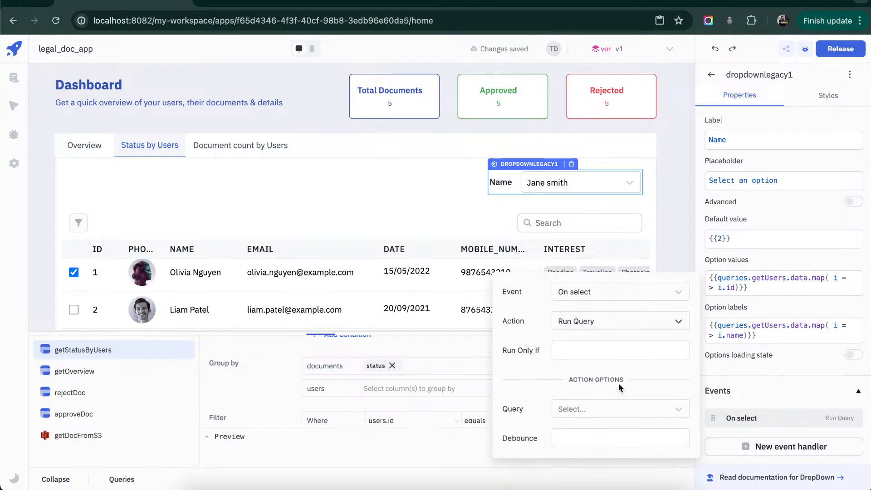
{"action": "left_click", "coordinate": [673, 410]}
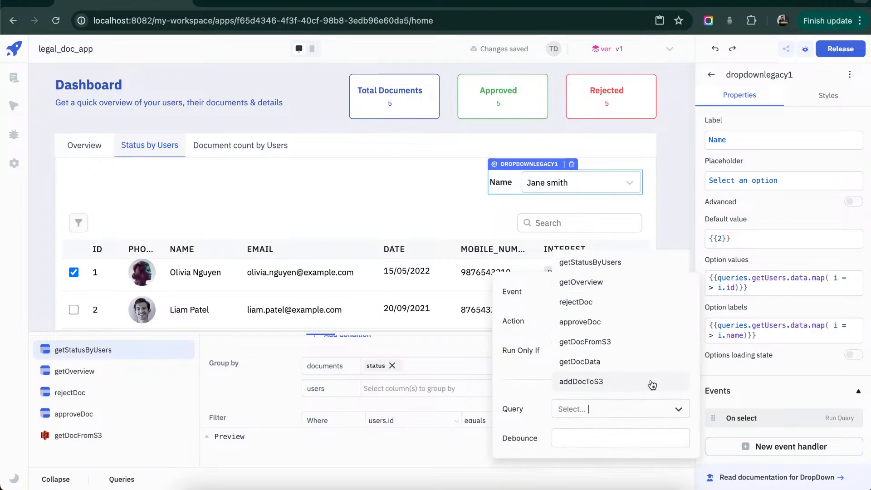
{"action": "left_click", "coordinate": [615, 270]}
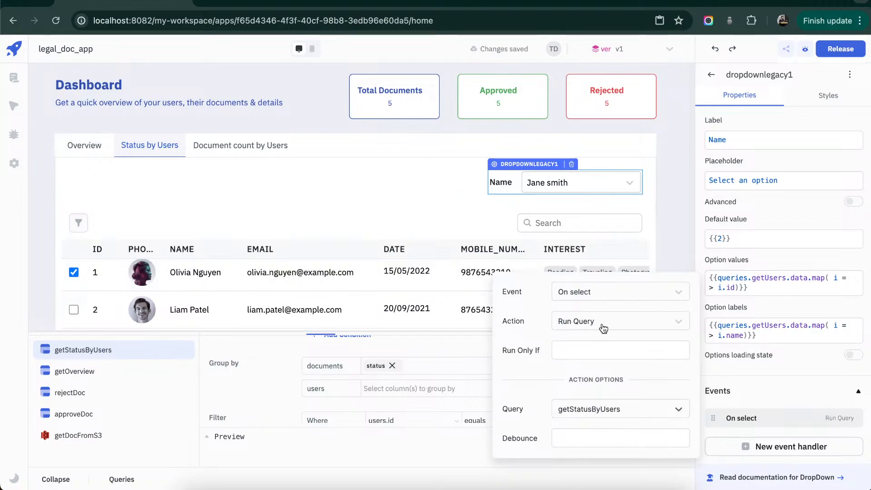
- Bind the loading state of the Status by Users table to {{queries.getStatusByUsers.isLoading}}
{"action": "left_click", "coordinate": [421, 219]}
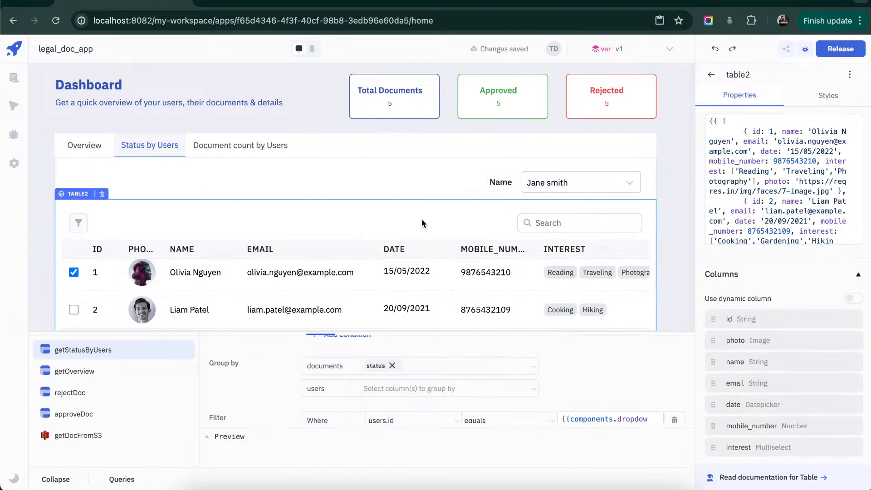
{"action": "scroll", "coordinate": [769, 297], "scroll_direction": "down", "scroll_amount": 10}
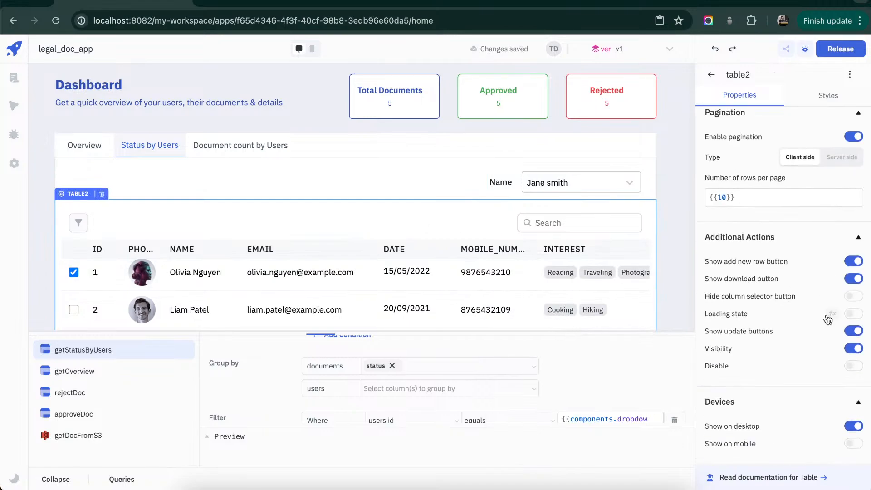
{"action": "left_click", "coordinate": [832, 315]}
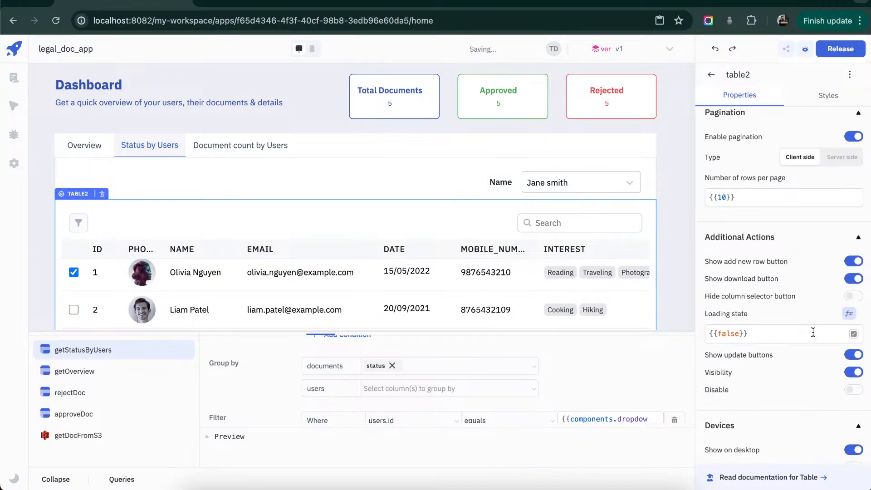
{"action": "triple_click", "coordinate": [813, 333]}
{"action": "type", "text": "{"}
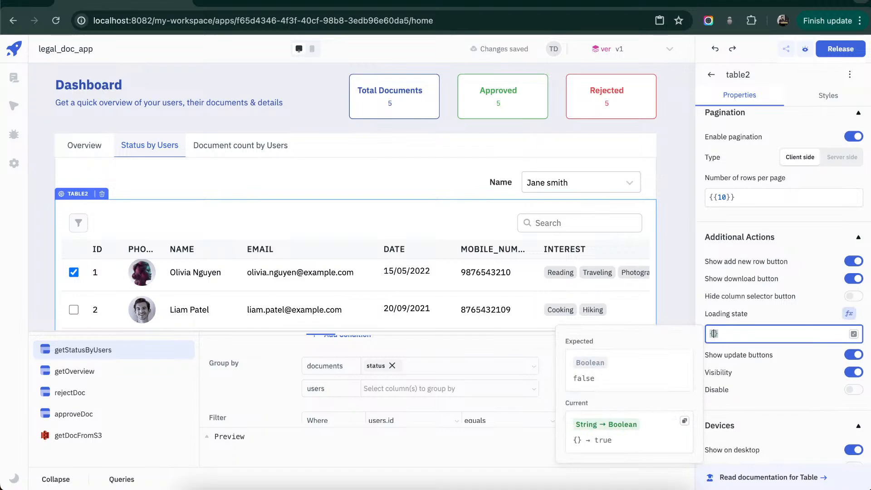
{"action": "type", "text": "{"}
{"action": "type", "text": "queries."}
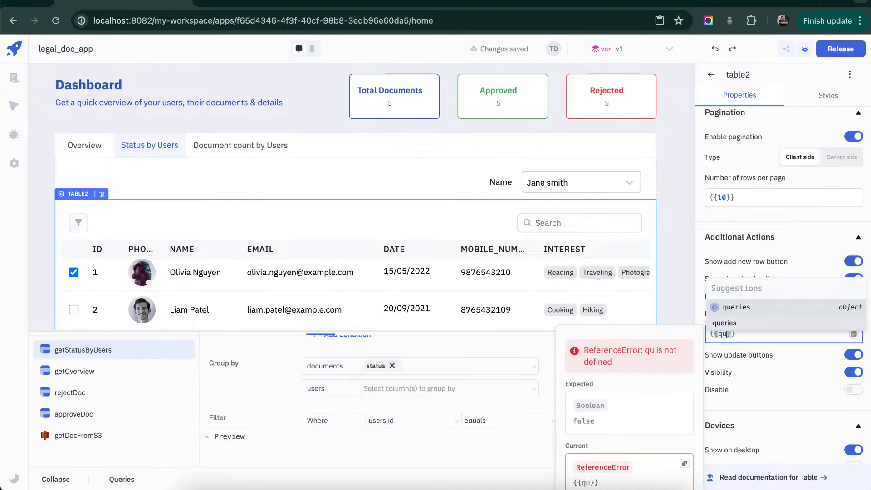
{"action": "type", "text": "getS"}
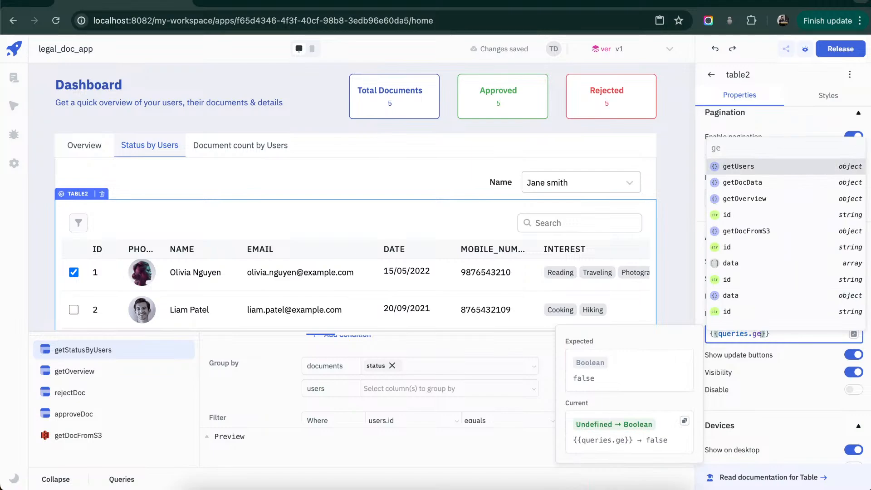
{"action": "key", "text": "Return"}
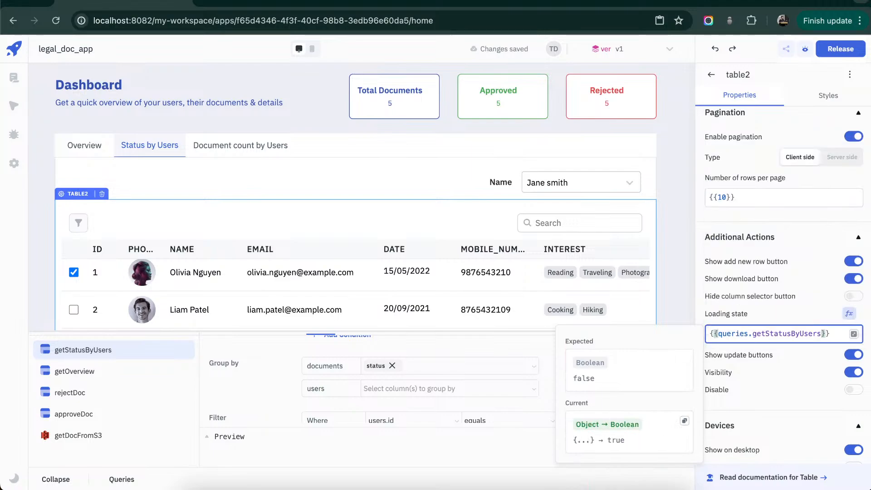
{"action": "type", "text": "."}
{"action": "key", "text": "Return"}
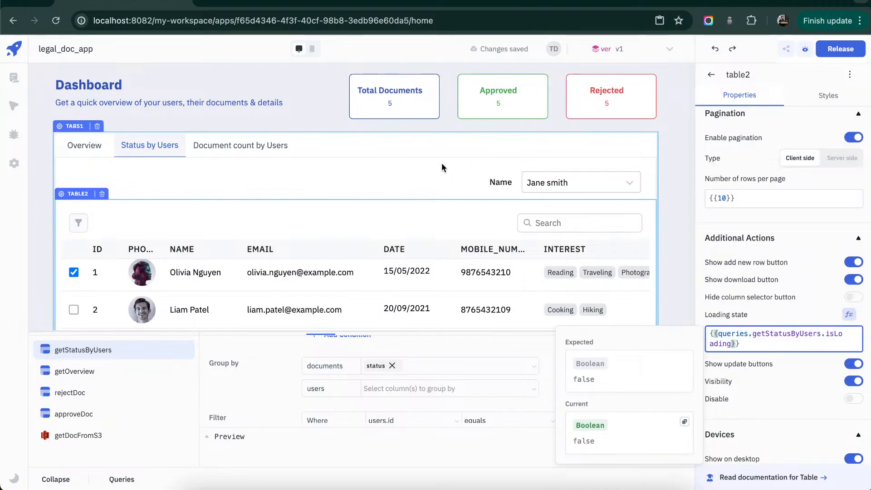
{"action": "left_click", "coordinate": [445, 176]}
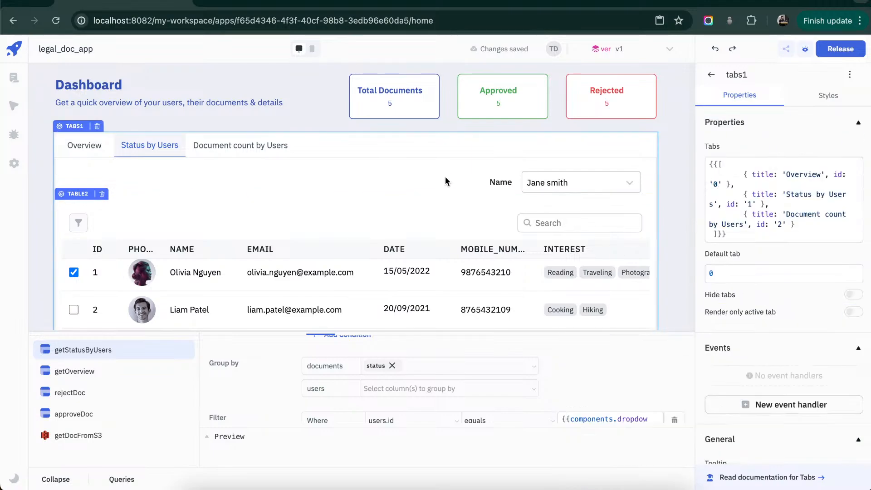
- Replace the Status by Users table's sample data with {{queries.getStatusByUsers.data.result}}
{"action": "left_click", "coordinate": [414, 216]}
{"action": "left_click", "coordinate": [774, 191]}
{"action": "key", "text": "ctrl+a"}
{"action": "key", "text": "BackSpace"}
{"action": "type", "text": "{{queries."}
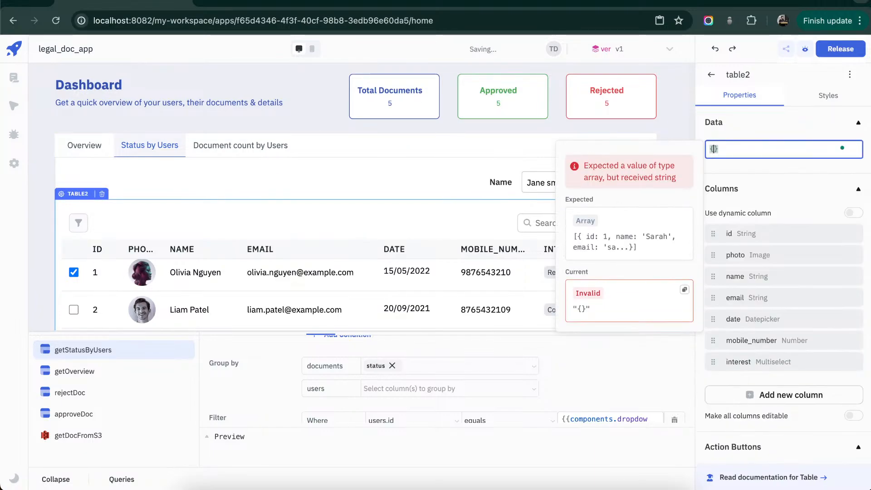
{"action": "type", "text": "get"}
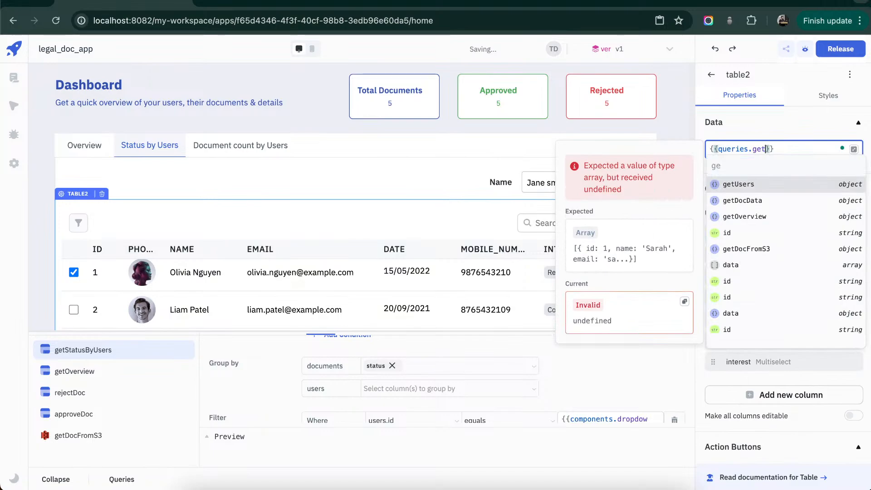
{"action": "type", "text": "S"}
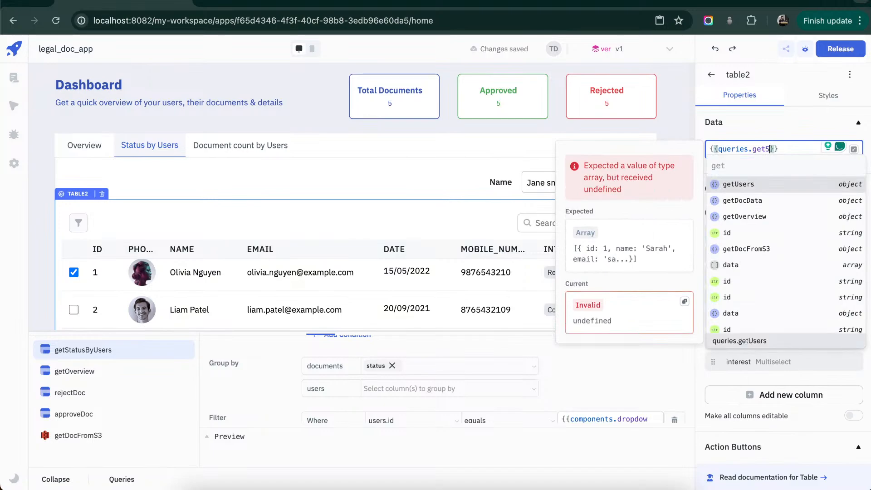
{"action": "key", "text": "Return"}
{"action": "type", "text": "."}
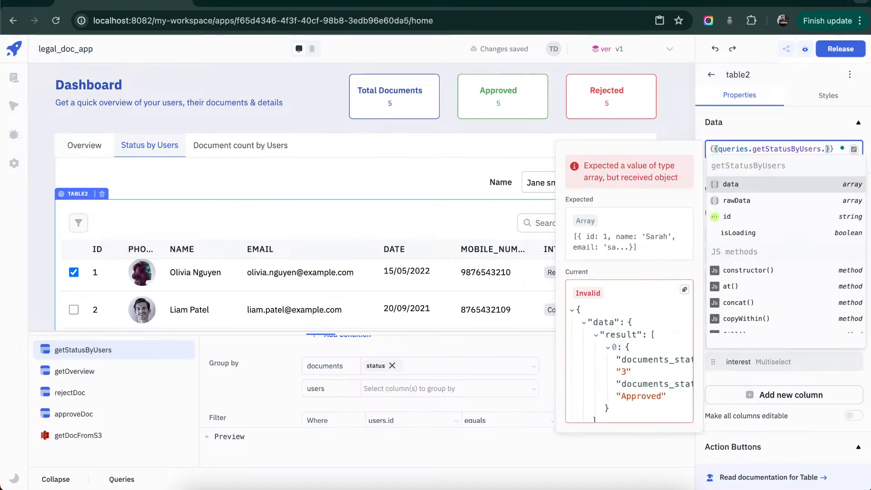
{"action": "key", "text": "Return"}
{"action": "type", "text": "."}
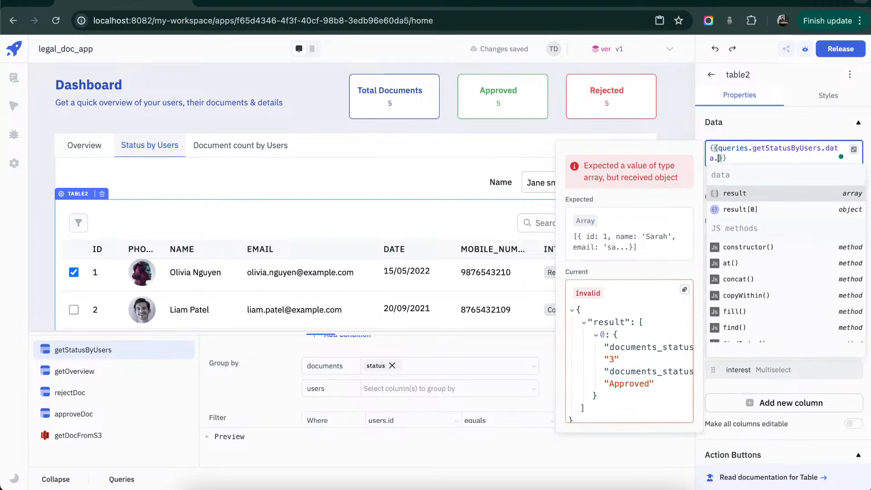
{"action": "key", "text": "Return"}
{"action": "left_click", "coordinate": [374, 183]}
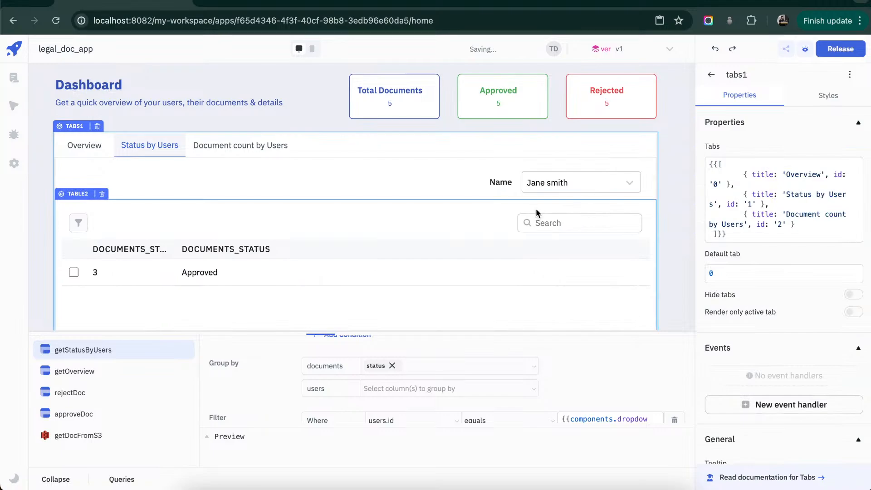
- Test the Name dropdown by selecting the last user, and collapse the query editor to examine the table's reloaded rows
{"action": "left_click", "coordinate": [625, 181]}
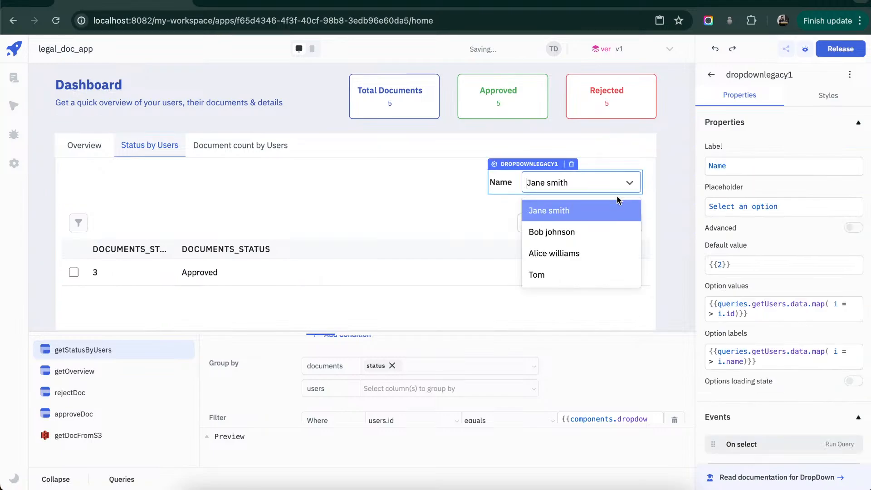
{"action": "left_click", "coordinate": [581, 270]}
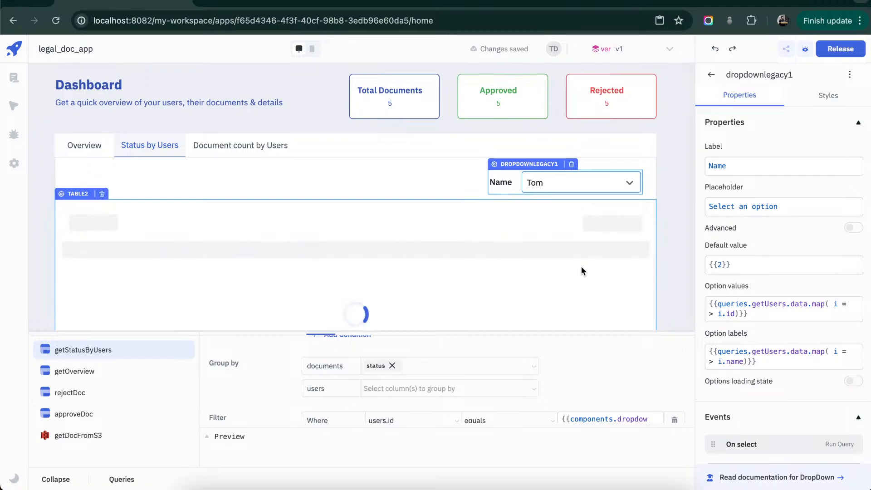
{"action": "left_click", "coordinate": [45, 479]}
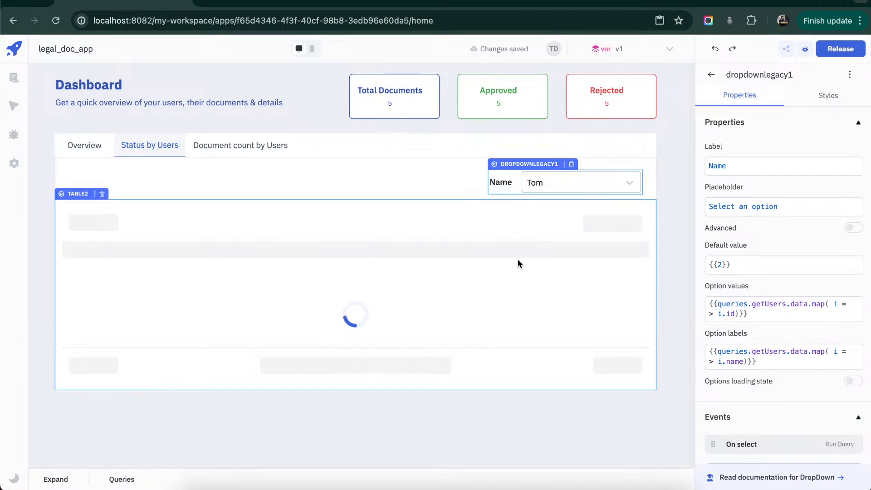
{"action": "left_click", "coordinate": [629, 185]}
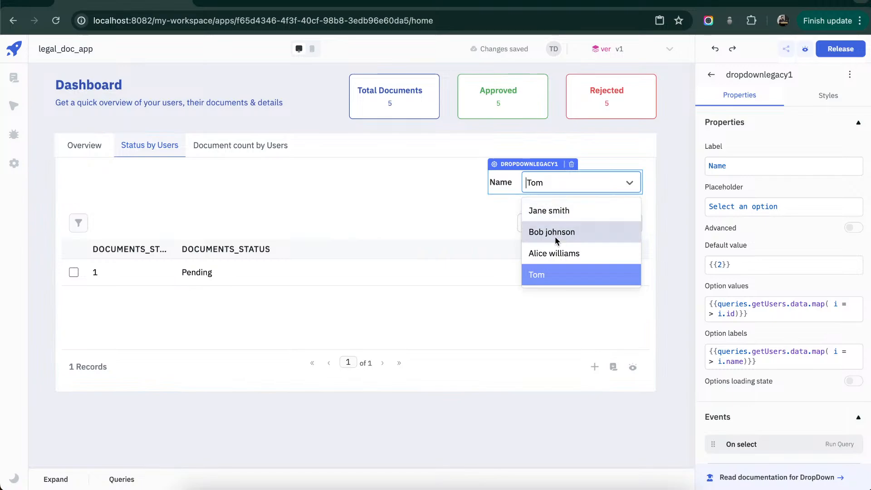
{"action": "left_click", "coordinate": [413, 196]}
- Show the Document count by Users tab and duplicate the getStatusByUsers query under the name getDocCountByUsers
{"action": "left_click", "coordinate": [242, 147]}
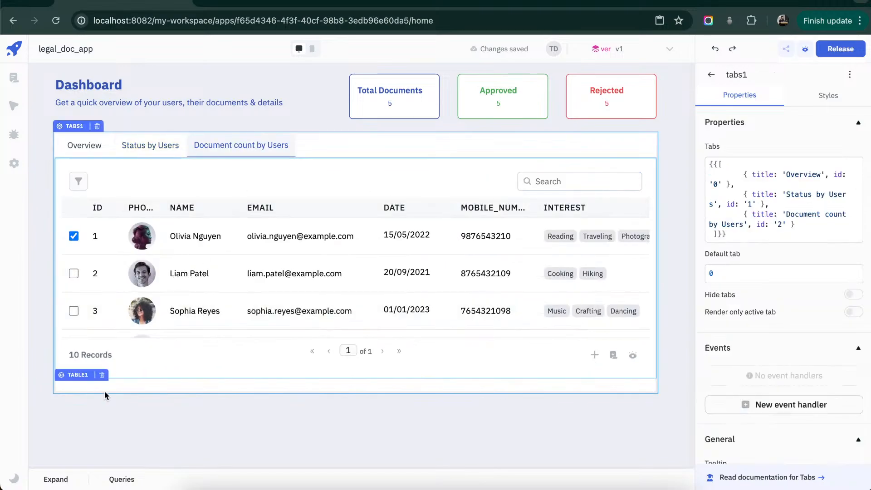
{"action": "left_click", "coordinate": [56, 479]}
{"action": "scroll", "coordinate": [108, 415], "scroll_direction": "up", "scroll_amount": 1}
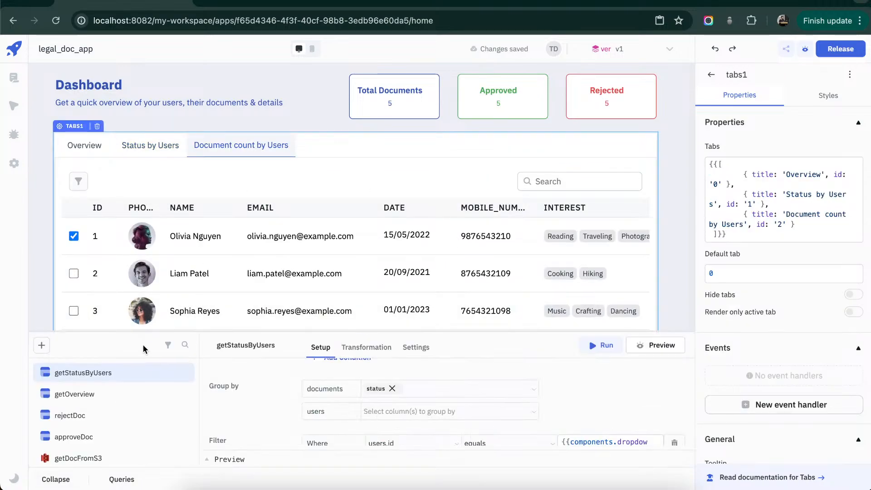
{"action": "mouse_move", "coordinate": [181, 377]}
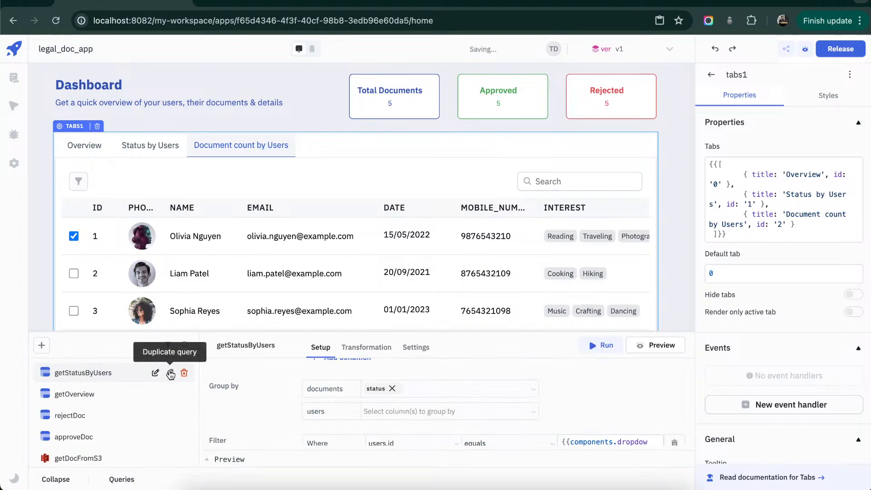
{"action": "left_click", "coordinate": [170, 373]}
{"action": "left_click", "coordinate": [267, 350]}
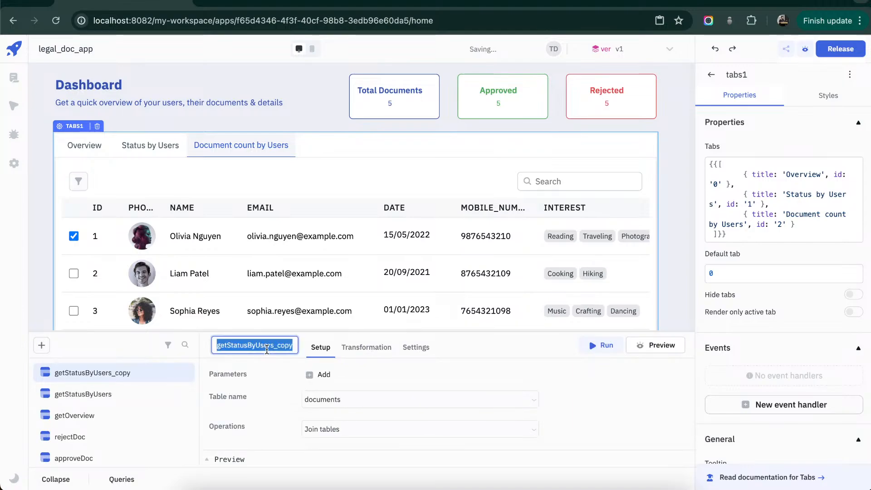
{"action": "type", "text": "get"}
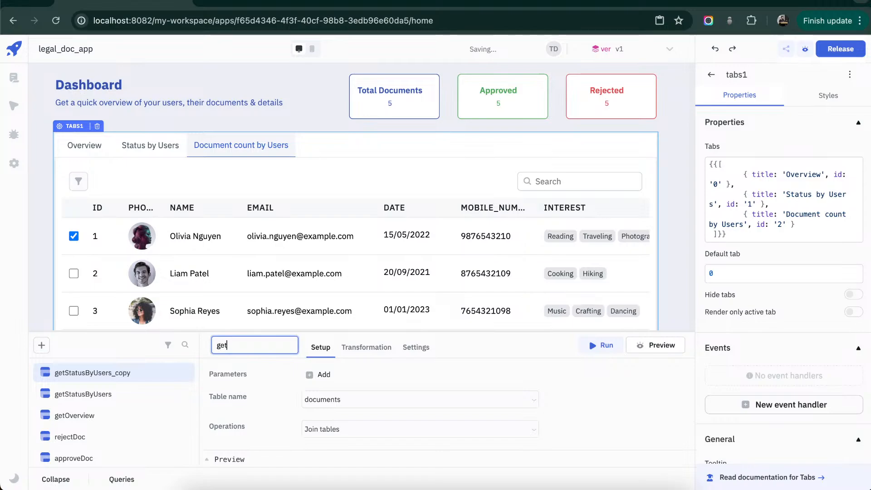
{"action": "type", "text": "DocCountByUsers"}
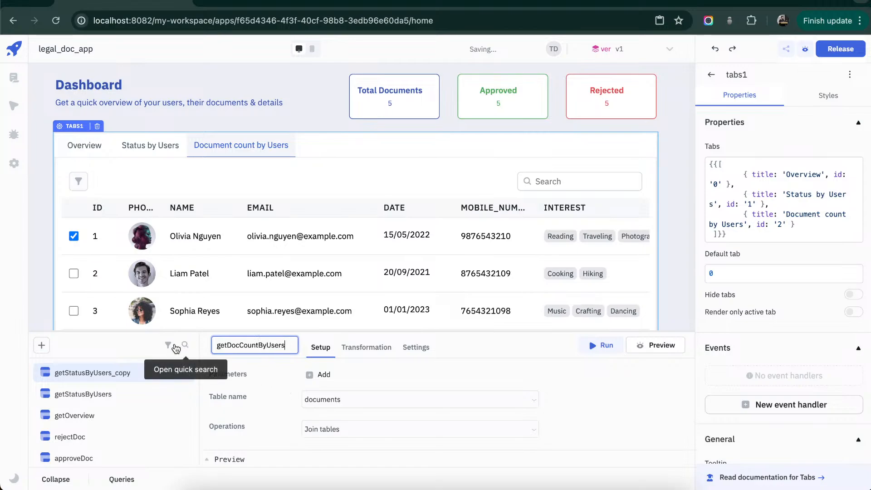
{"action": "left_click", "coordinate": [219, 382]}
- Enlarge the query editor and delete the users.id filter condition from getDocCountByUsers
{"action": "scroll", "coordinate": [498, 375], "scroll_direction": "down", "scroll_amount": 1}
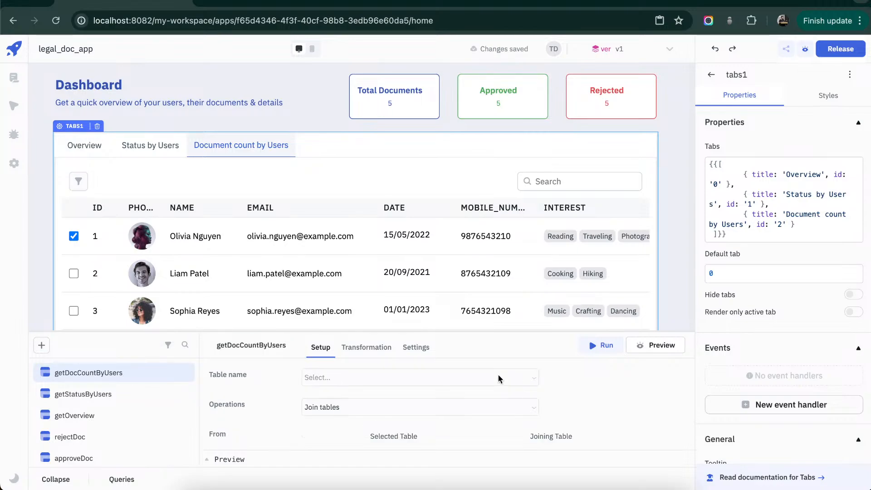
{"action": "left_click_drag", "start_coordinate": [517, 332], "coordinate": [518, 212]}
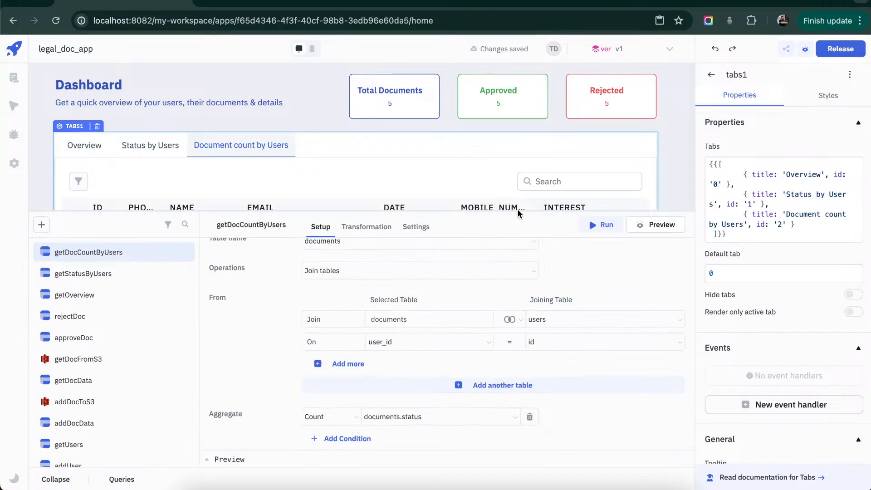
{"action": "scroll", "coordinate": [549, 355], "scroll_direction": "down", "scroll_amount": 1}
{"action": "scroll", "coordinate": [549, 355], "scroll_direction": "down", "scroll_amount": 2}
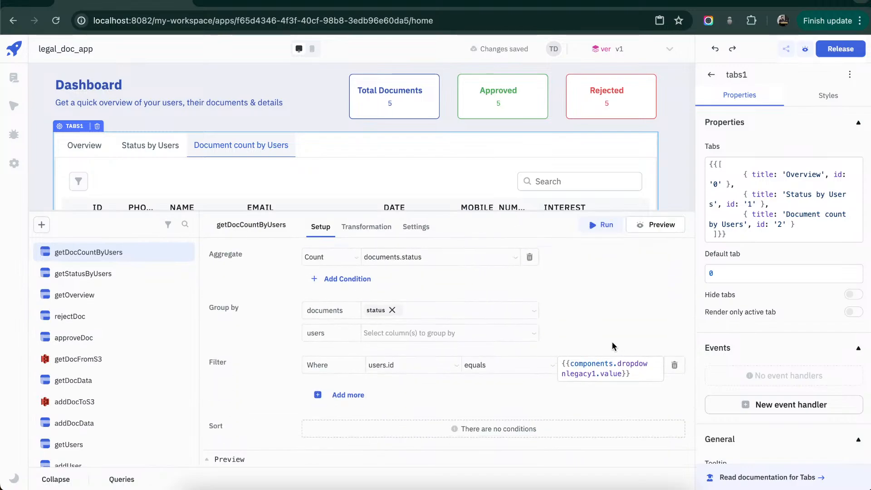
{"action": "left_click", "coordinate": [674, 367]}
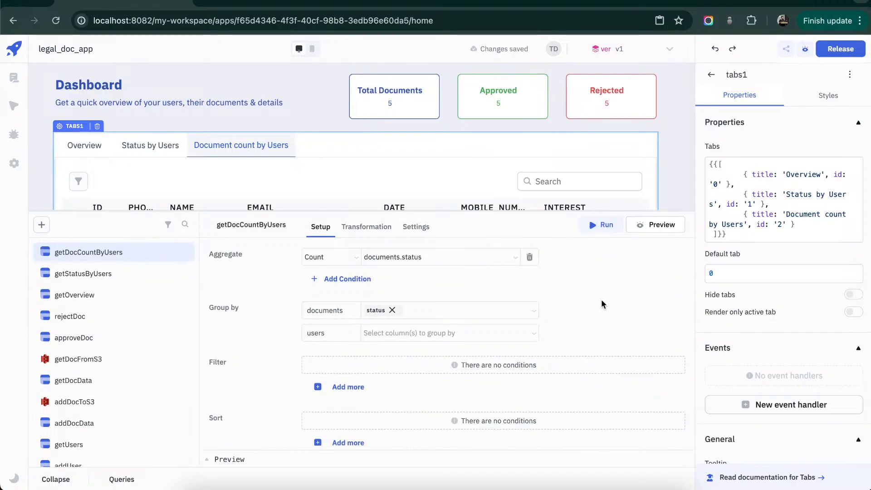
- Set the getDocCountByUsers aggregate to count documents.id
{"action": "scroll", "coordinate": [601, 298], "scroll_direction": "up", "scroll_amount": 1}
{"action": "left_click", "coordinate": [471, 312]}
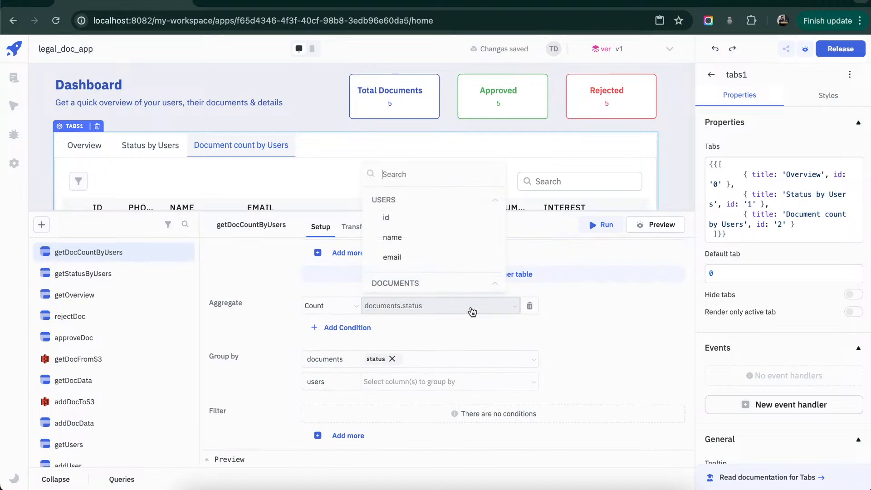
{"action": "scroll", "coordinate": [414, 254], "scroll_direction": "down", "scroll_amount": 1}
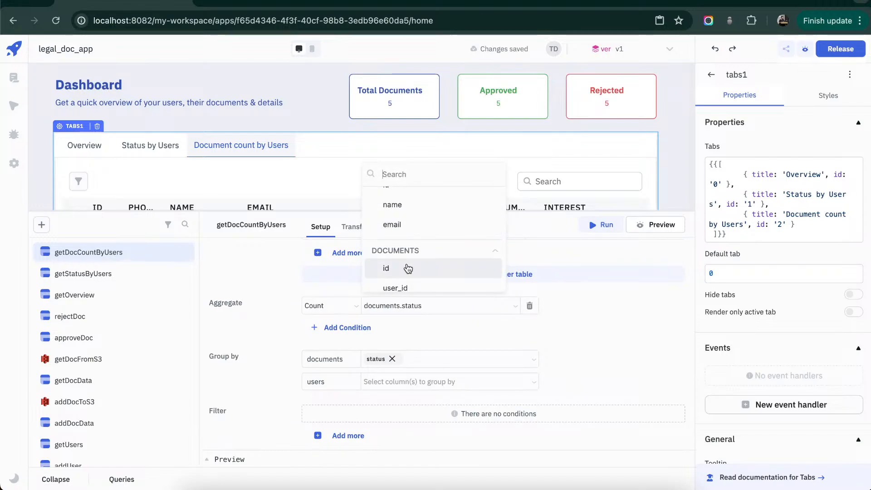
{"action": "left_click", "coordinate": [404, 268]}
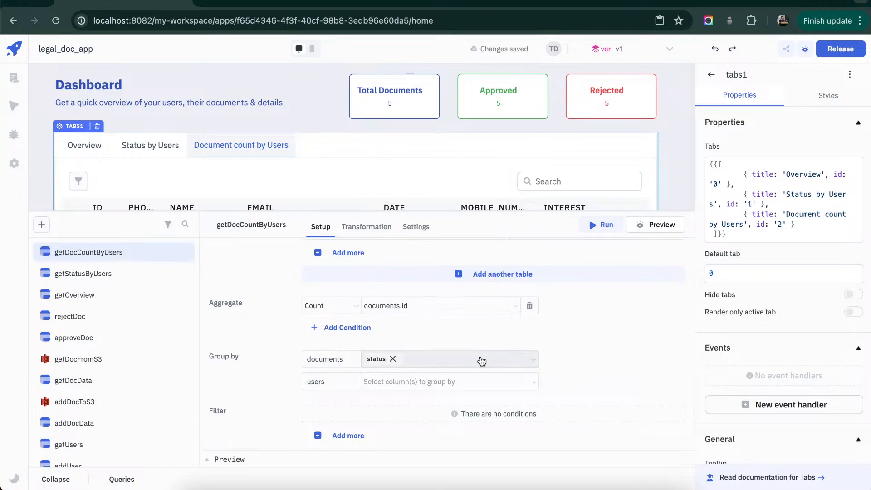
- Replace getDocCountByUsers' grouping by documents status with grouping by users name and email, and run the query
{"action": "left_click", "coordinate": [392, 359]}
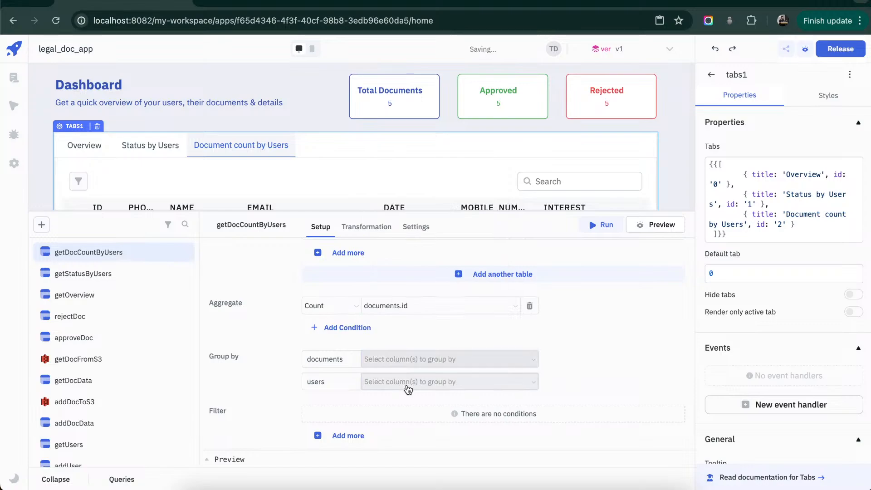
{"action": "left_click", "coordinate": [407, 382]}
{"action": "left_click", "coordinate": [414, 343]}
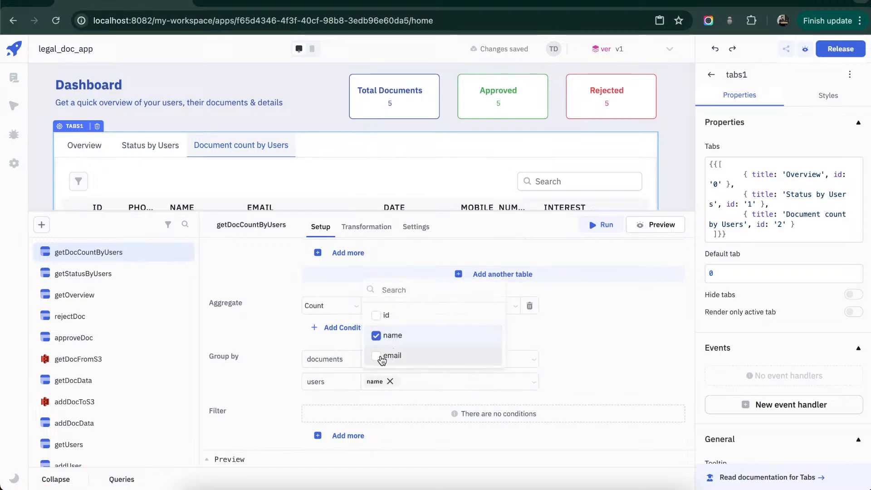
{"action": "left_click", "coordinate": [389, 356]}
{"action": "left_click", "coordinate": [636, 342]}
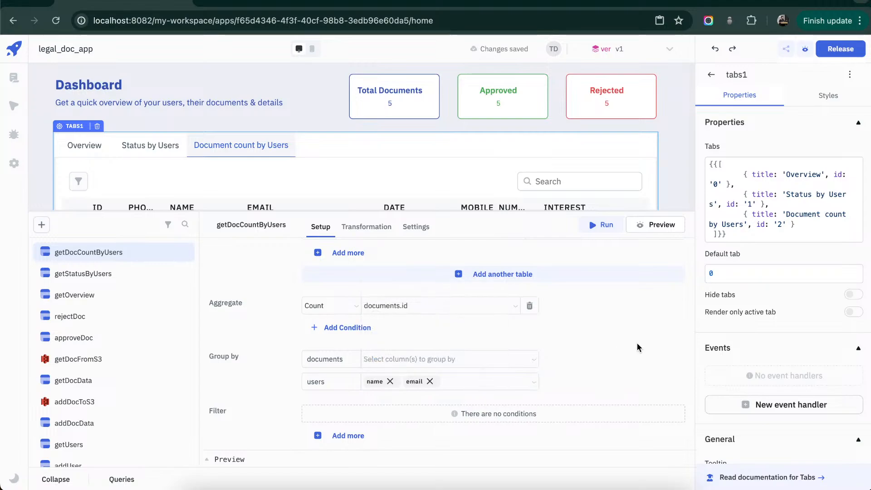
{"action": "left_click", "coordinate": [607, 229]}
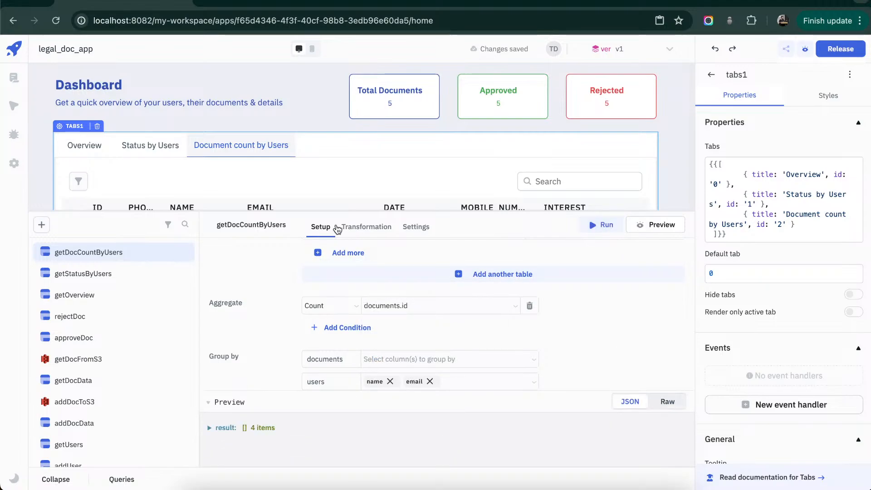
- Replace the Document count by Users table's sample data with {{queries.getDocCountByUsers.data.result}}
{"action": "scroll", "coordinate": [358, 168], "scroll_direction": "down", "scroll_amount": 1}
{"action": "scroll", "coordinate": [358, 168], "scroll_direction": "down", "scroll_amount": 3}
{"action": "left_click", "coordinate": [377, 140]}
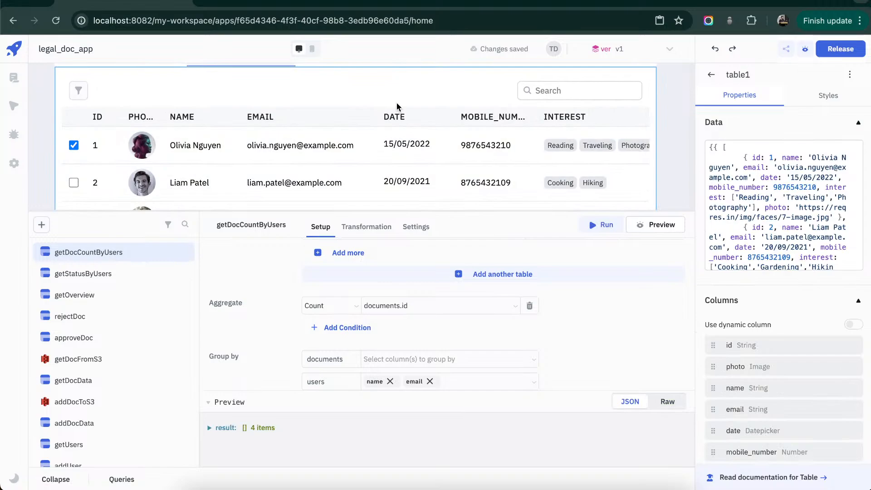
{"action": "left_click", "coordinate": [828, 196]}
{"action": "key", "text": "ctrl+a"}
{"action": "type", "text": "{{"}
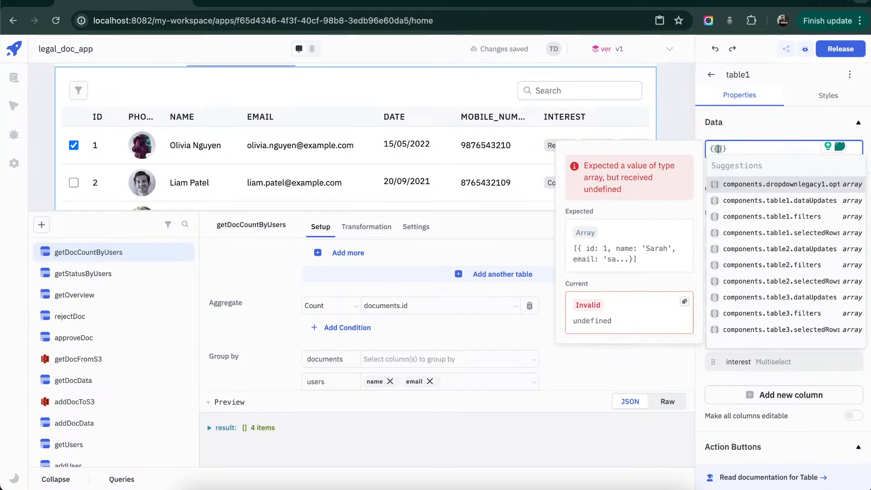
{"action": "type", "text": "qu"}
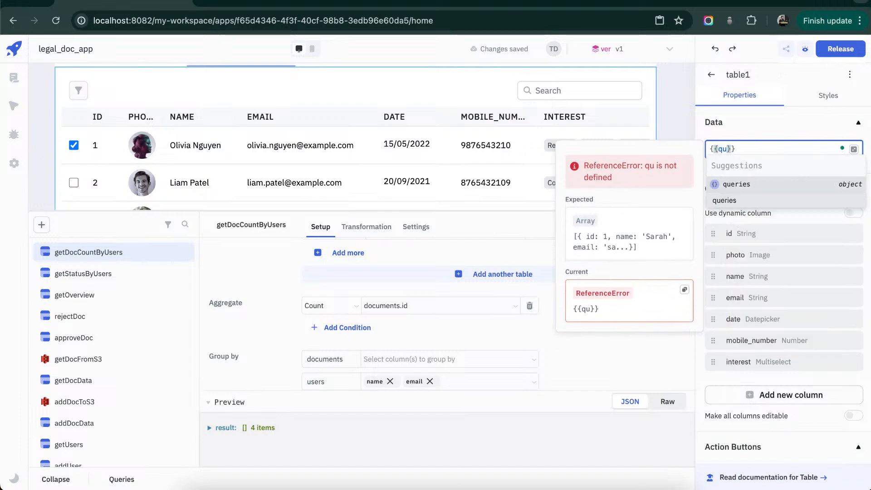
{"action": "type", "text": "eries."}
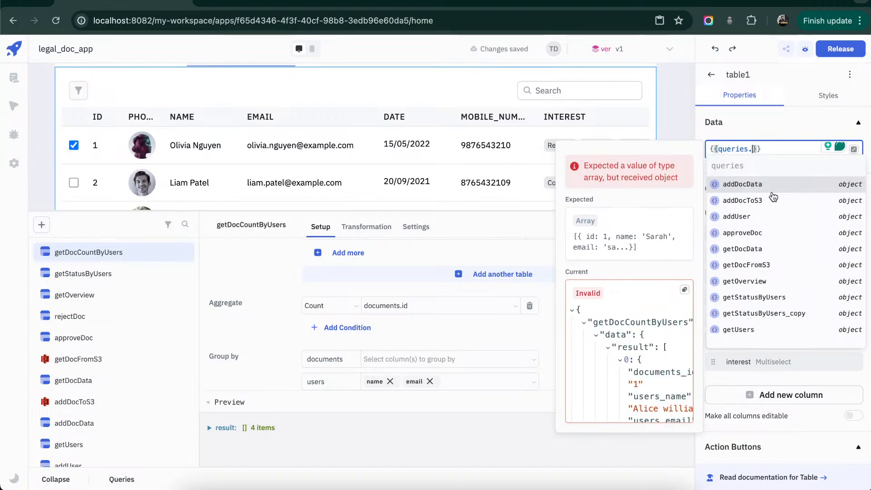
{"action": "type", "text": "get"}
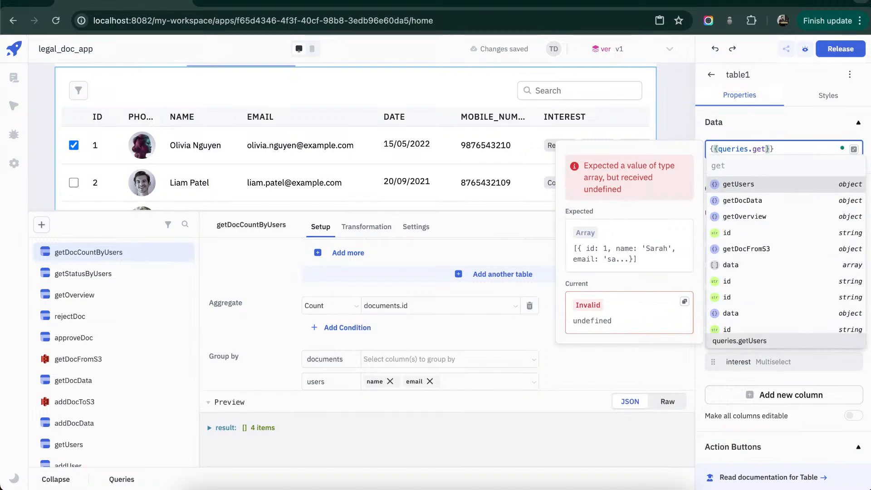
{"action": "type", "text": "Do"}
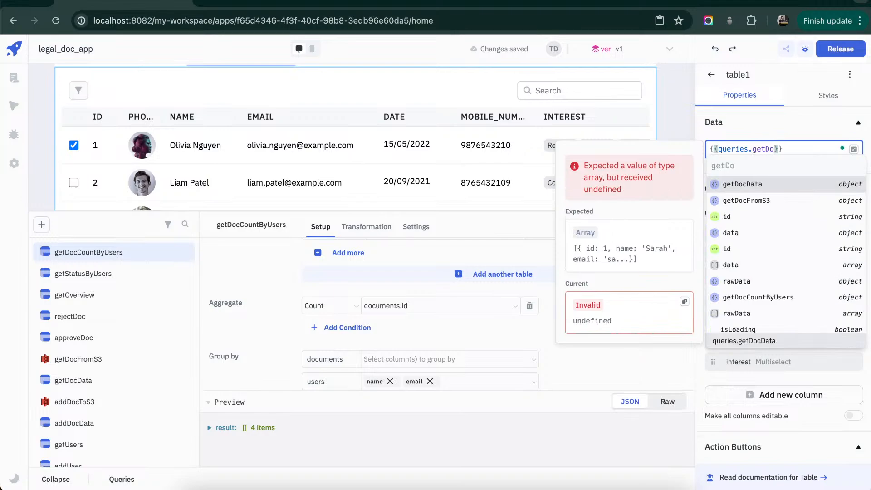
{"action": "type", "text": "cC"}
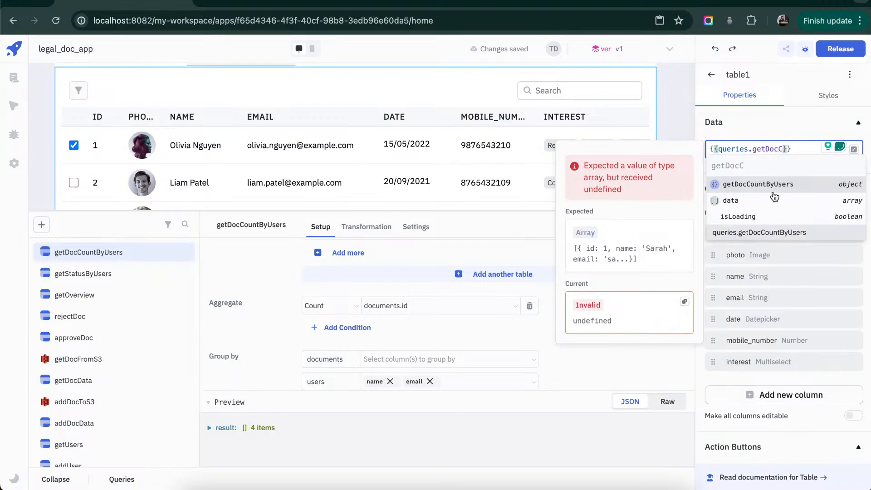
{"action": "left_click", "coordinate": [771, 187]}
{"action": "type", "text": "."}
{"action": "key", "text": "Return"}
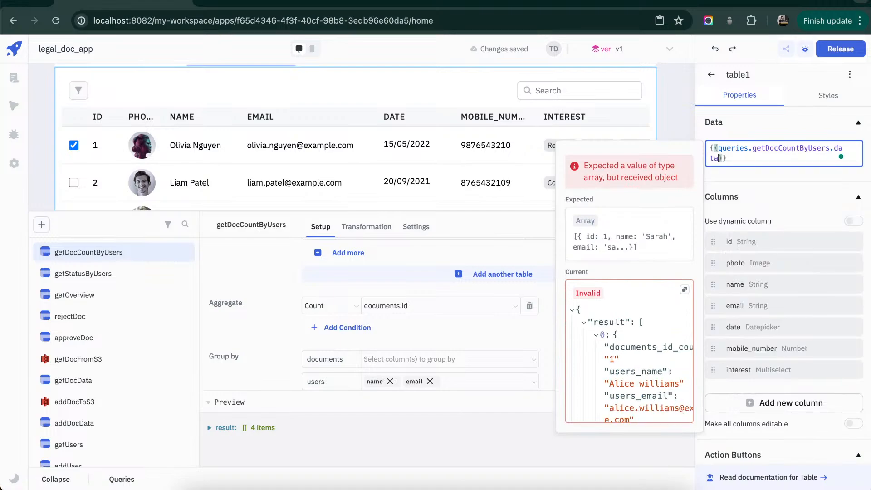
{"action": "type", "text": "."}
{"action": "key", "text": "Return"}
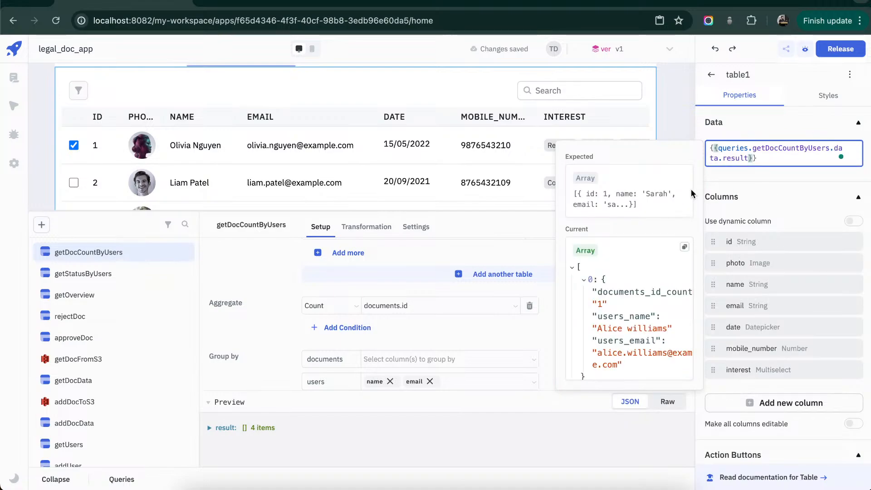
{"action": "left_click", "coordinate": [671, 123]}
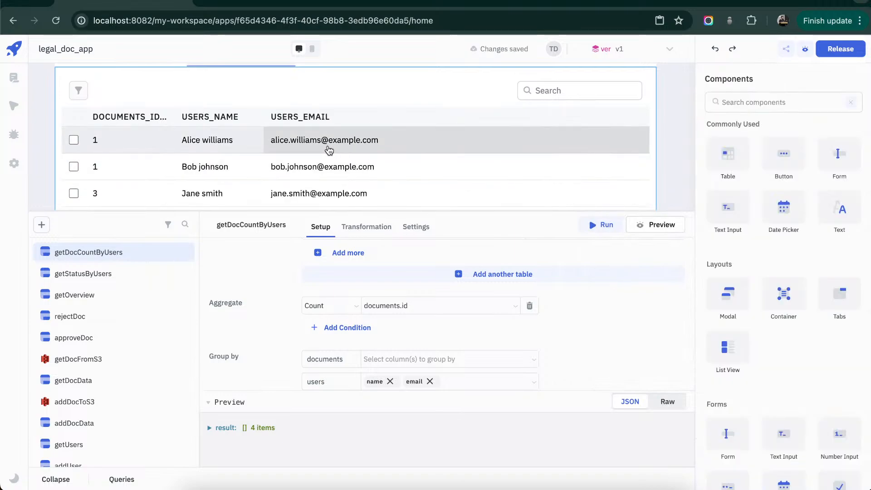
- Collapse the query editor and examine the document counts per user in the table
{"action": "left_click", "coordinate": [58, 485]}
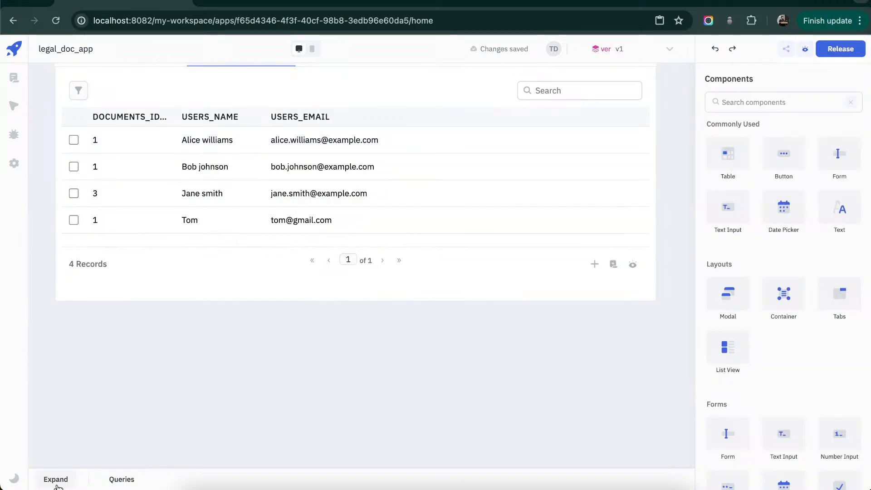
{"action": "scroll", "coordinate": [379, 210], "scroll_direction": "down", "scroll_amount": 1}
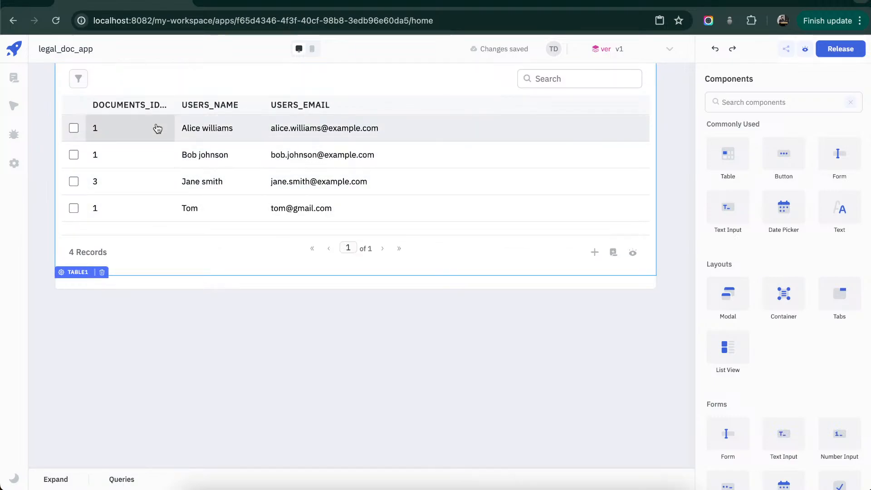
{"action": "scroll", "coordinate": [158, 128], "scroll_direction": "up", "scroll_amount": 5}
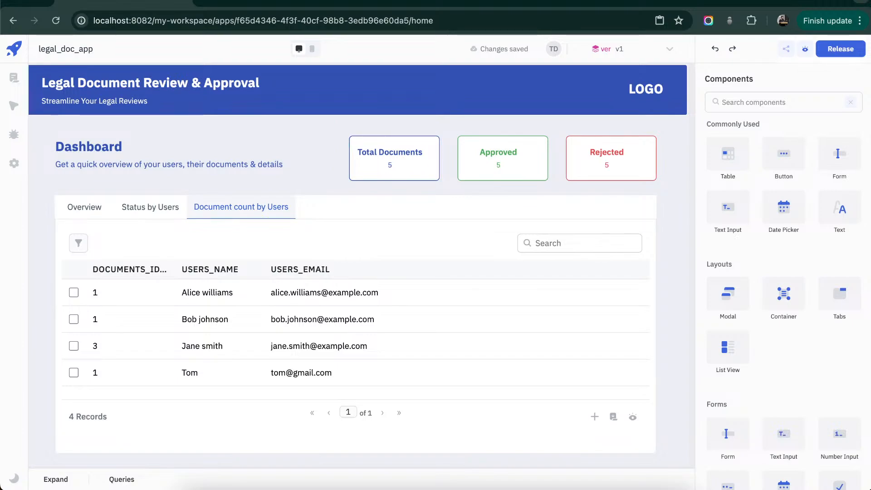
- Inspect the HTML content of the Total Documents, Approved and Rejected cards in the Dashboard header
{"action": "left_click", "coordinate": [425, 163]}
{"action": "left_click", "coordinate": [539, 169]}
{"action": "left_click", "coordinate": [626, 168]}
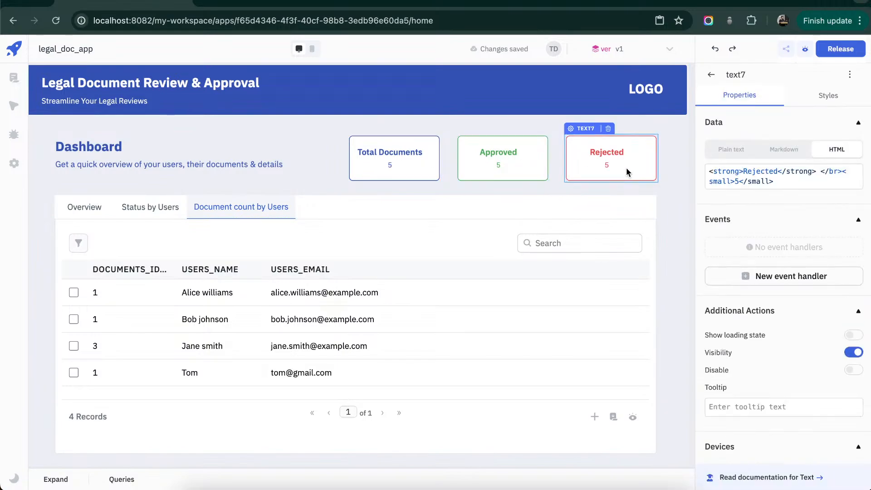
{"action": "left_click", "coordinate": [501, 165]}
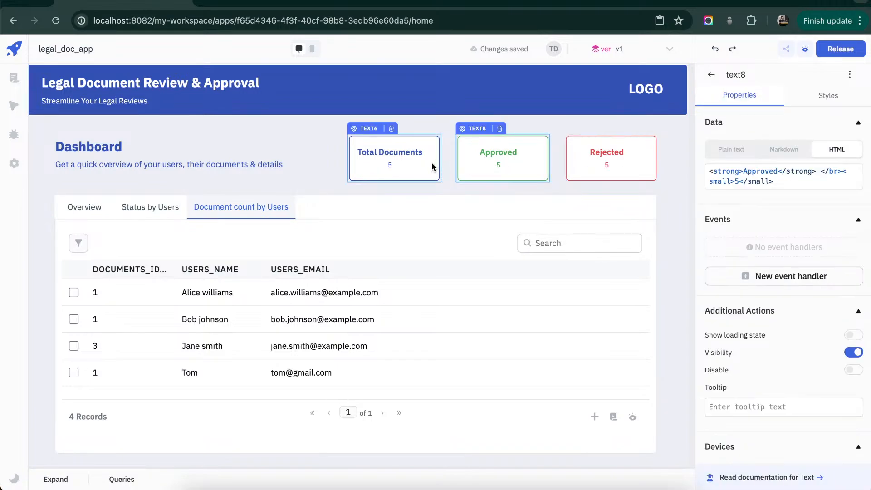
{"action": "left_click", "coordinate": [493, 162]}
{"action": "left_click", "coordinate": [594, 161]}
{"action": "left_click", "coordinate": [485, 161]}
{"action": "left_click", "coordinate": [391, 158]}
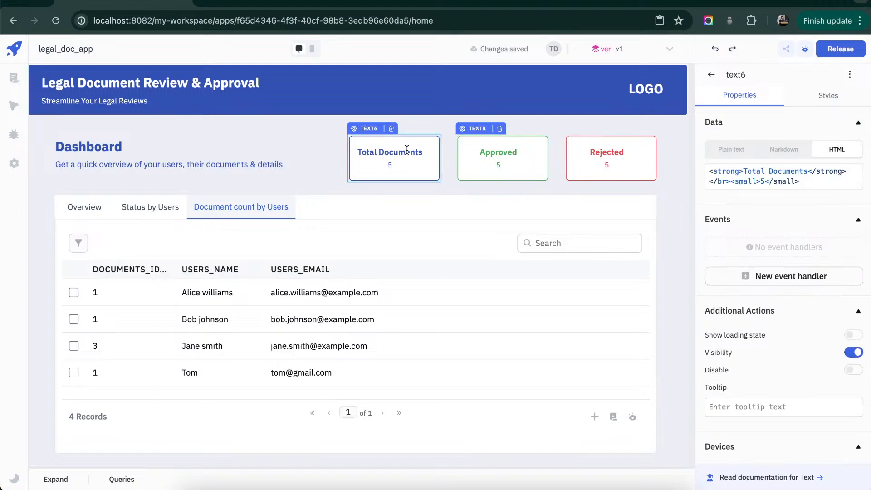
- Expand the query editor and create a JavaScript query named getDocCount
{"action": "left_click", "coordinate": [56, 479]}
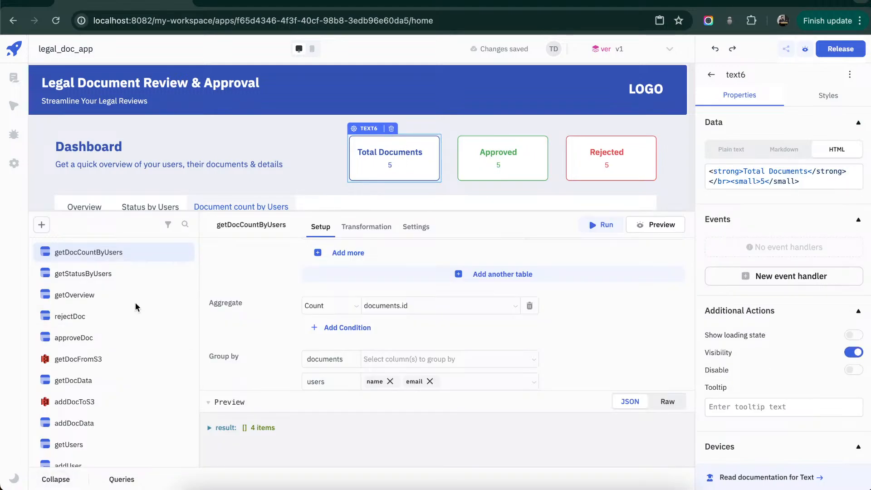
{"action": "left_click", "coordinate": [41, 225]}
{"action": "left_click", "coordinate": [131, 121]}
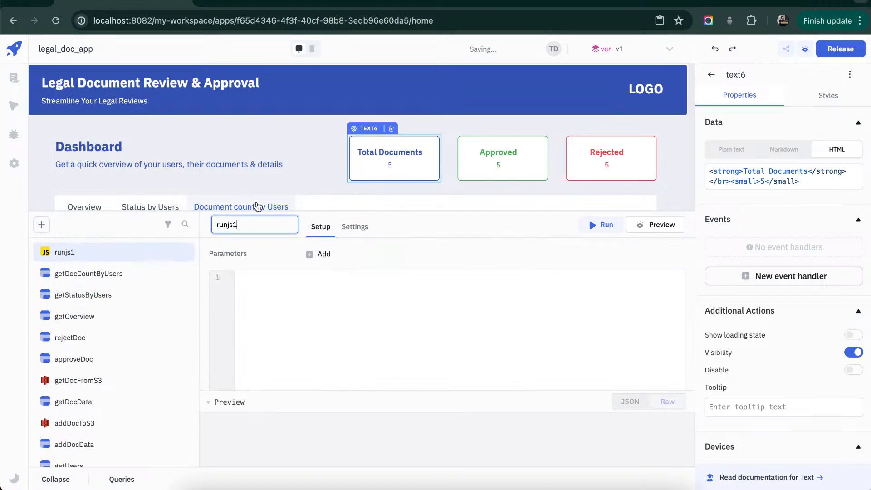
{"action": "double_click", "coordinate": [248, 228]}
{"action": "type", "text": "Get"}
{"action": "key", "text": "BackSpace"}
{"action": "type", "text": "get"}
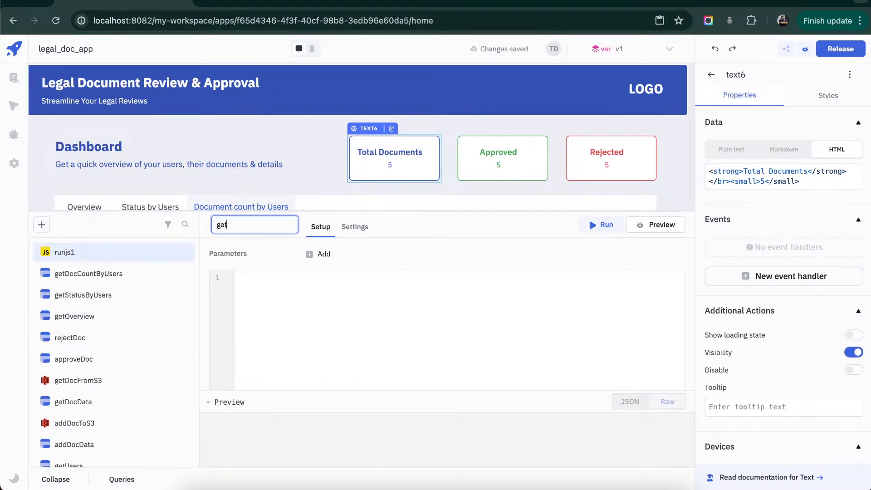
{"action": "type", "text": "DOcCOun"}
{"action": "key", "text": "BackSpace"}
{"action": "key", "text": "BackSpace"}
{"action": "type", "text": "un"}
{"action": "left_click", "coordinate": [316, 298]}
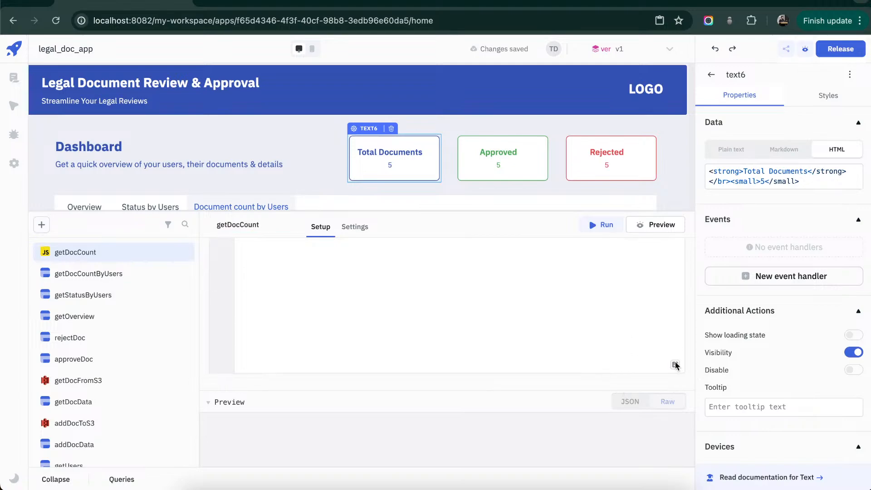
- Paste code into getDocCount that runs getOverview and returns total, approved and rejected counts via processDocumentData, and run the query
{"action": "left_click", "coordinate": [675, 366]}
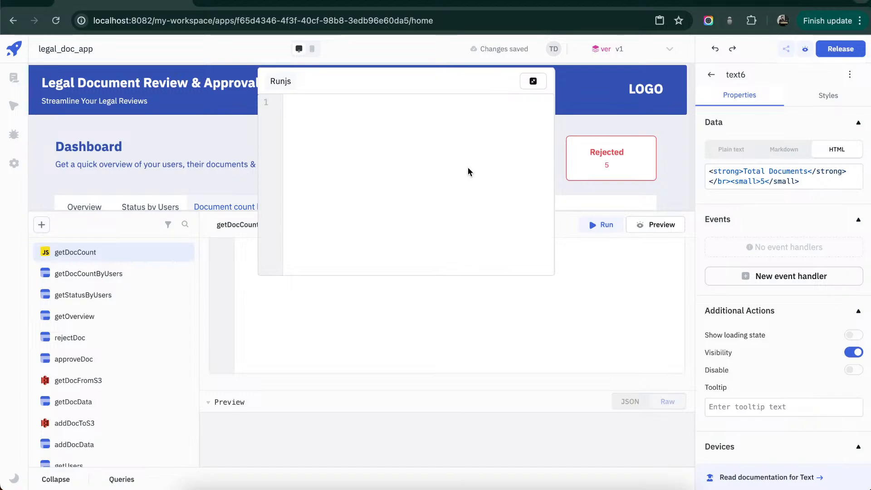
{"action": "left_click", "coordinate": [430, 147]}
{"action": "key", "text": "ctrl+v"}
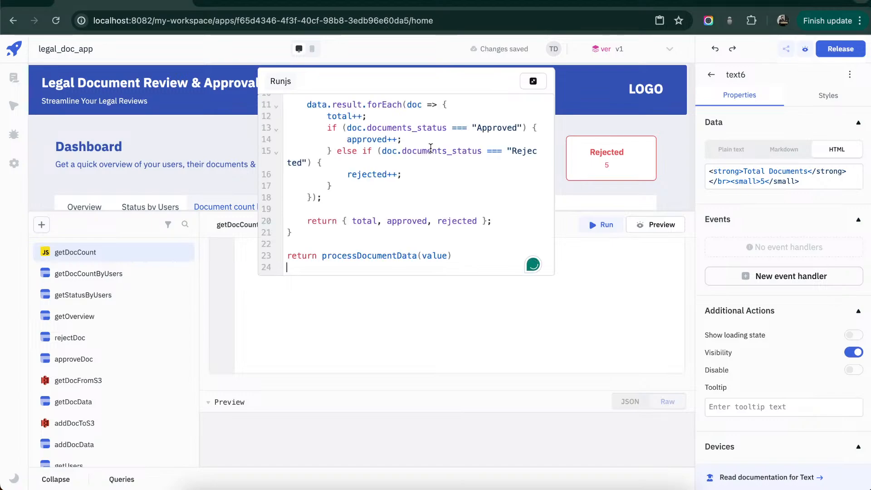
{"action": "scroll", "coordinate": [430, 148], "scroll_direction": "up", "scroll_amount": 5}
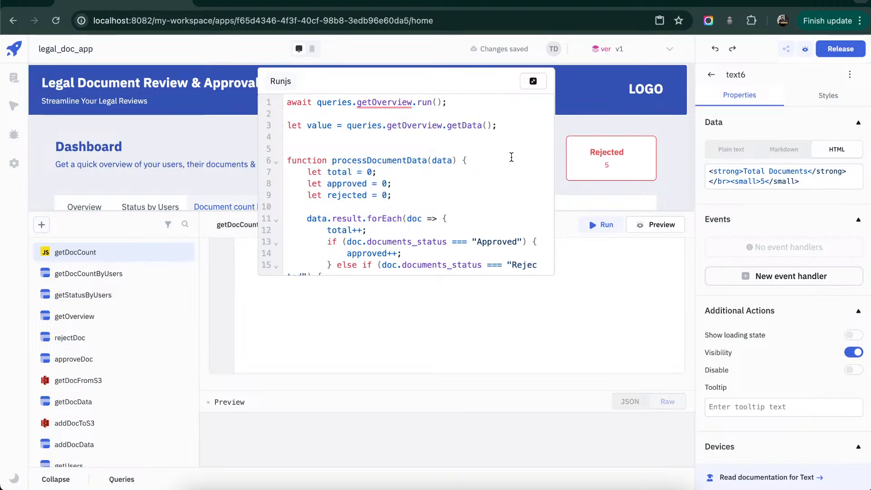
{"action": "scroll", "coordinate": [512, 158], "scroll_direction": "down", "scroll_amount": 3}
{"action": "scroll", "coordinate": [392, 193], "scroll_direction": "down", "scroll_amount": 4}
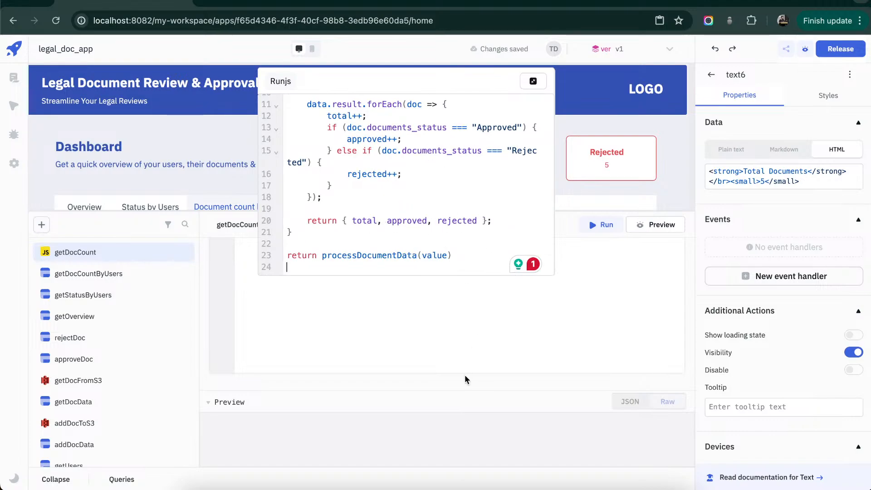
{"action": "left_click", "coordinate": [532, 81]}
{"action": "scroll", "coordinate": [581, 289], "scroll_direction": "down", "scroll_amount": 1}
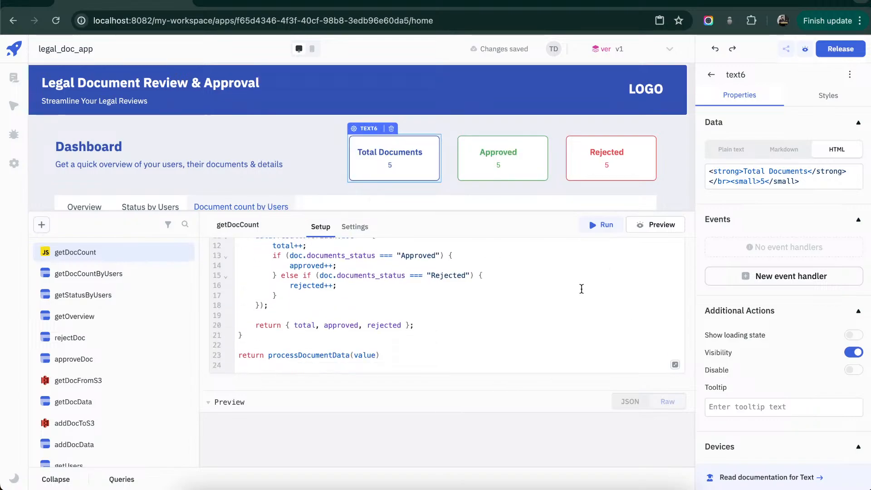
{"action": "left_click", "coordinate": [594, 225]}
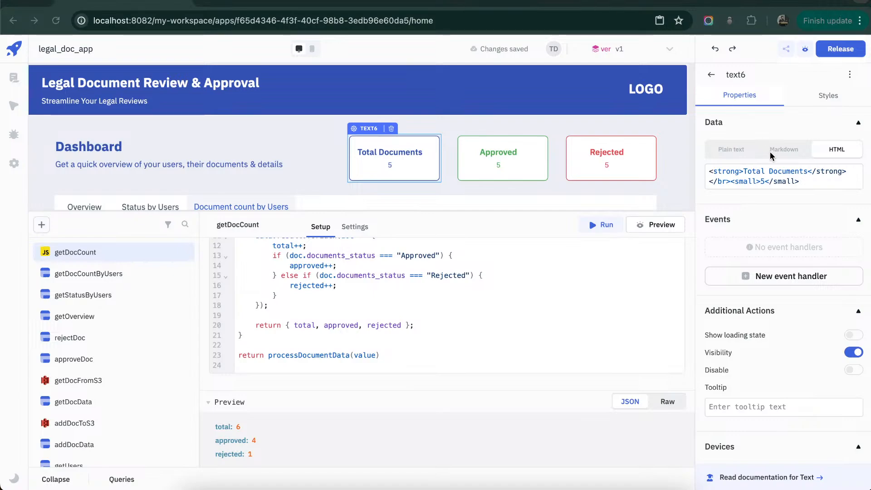
- Replace the hard-coded number in the Total Documents card's HTML with {{queries.getDocCount.data.total}}
{"action": "left_click", "coordinate": [764, 181]}
{"action": "left_click", "coordinate": [764, 181]}
{"action": "key", "text": "BackSpace"}
{"action": "type", "text": "{{queries.getDocCount.data.total}}"}
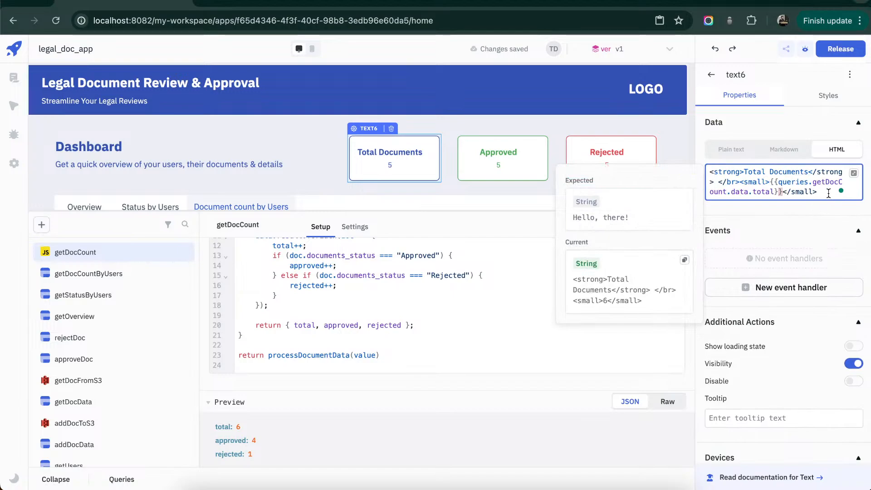
{"action": "left_click", "coordinate": [504, 186]}
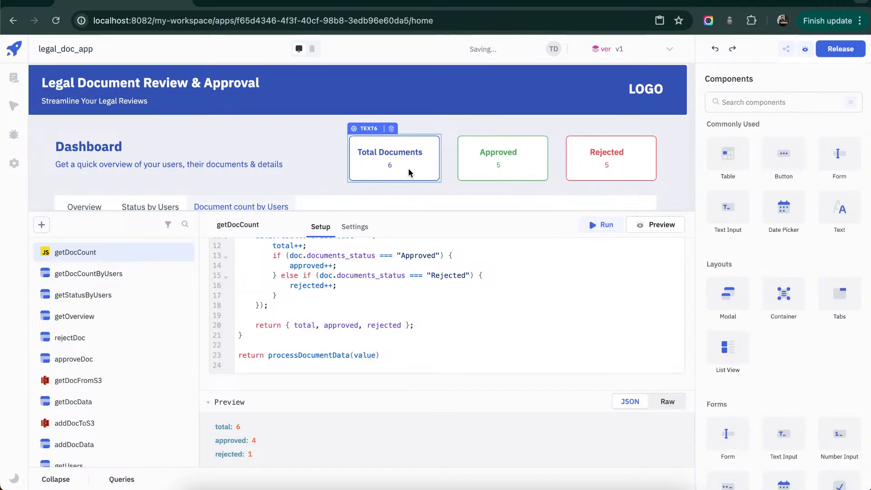
- Replace the hard-coded number in the Approved card's HTML with {{queries.getDocCount.data.approved}}
{"action": "left_click", "coordinate": [501, 177]}
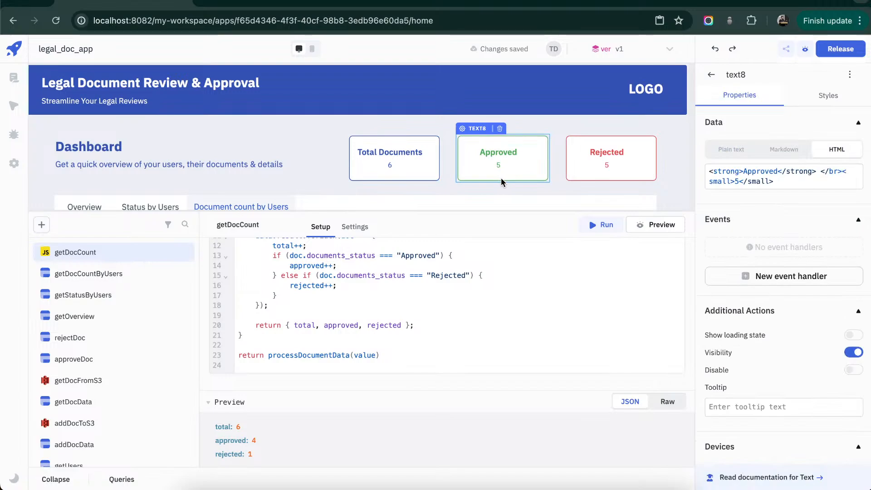
{"action": "double_click", "coordinate": [738, 181]}
{"action": "type", "text": "{{queries.getDocCount.data.total}}"}
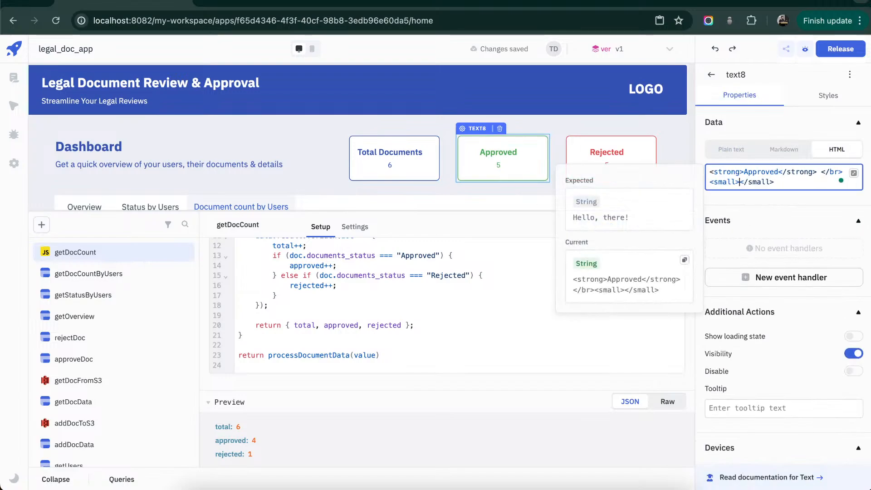
{"action": "double_click", "coordinate": [732, 192]}
{"action": "type", "text": "approved}}"}
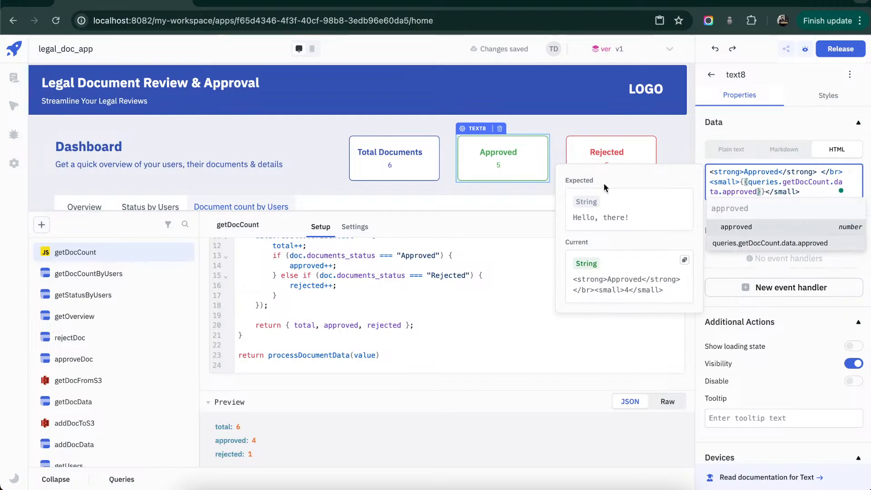
- Replace the hard-coded number in the Rejected card's HTML with {{queries.getDocCount.data.rejected}}
{"action": "left_click", "coordinate": [606, 150]}
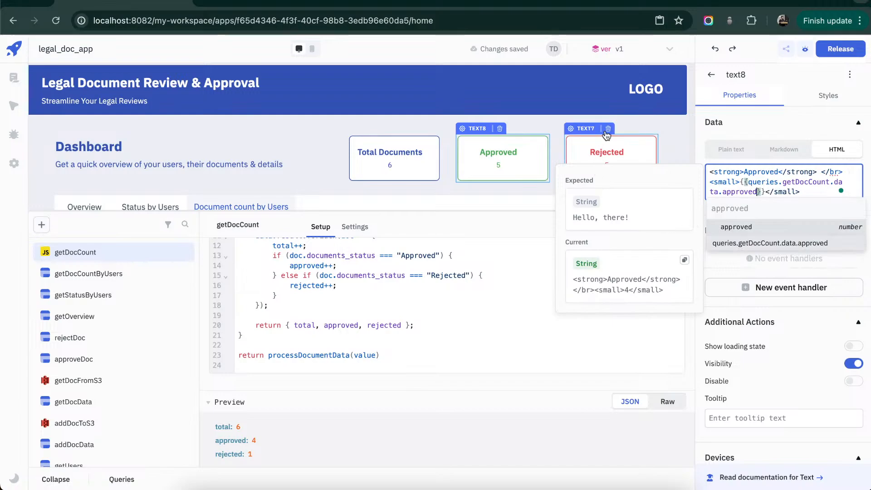
{"action": "double_click", "coordinate": [738, 181]}
{"action": "type", "text": "{{queries.getDocCount.data.total}}"}
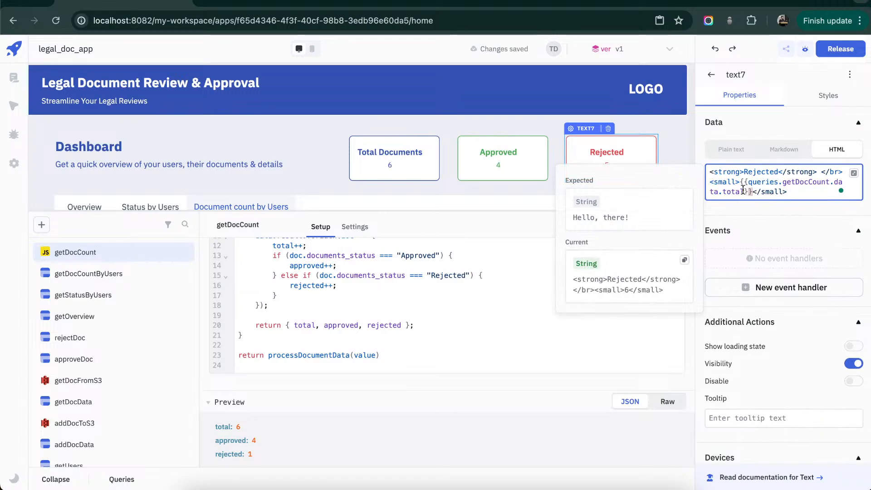
{"action": "double_click", "coordinate": [729, 191]}
{"action": "type", "text": "rejected"}
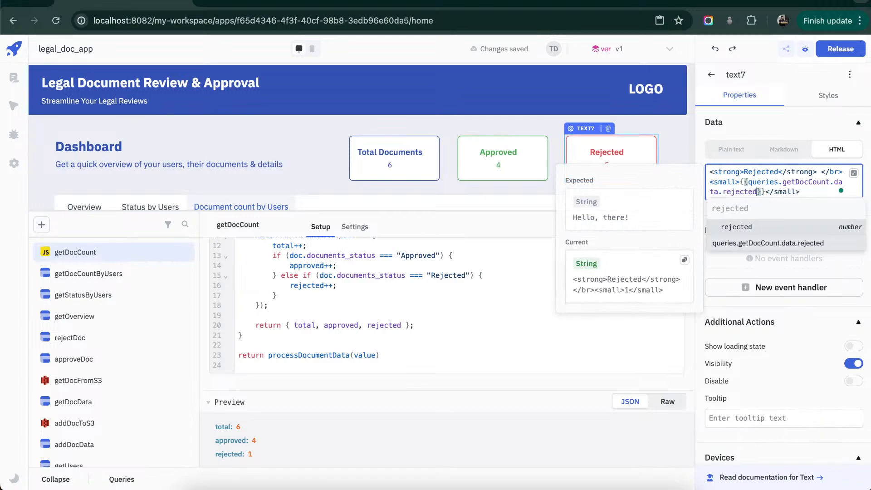
{"action": "left_click", "coordinate": [542, 352]}
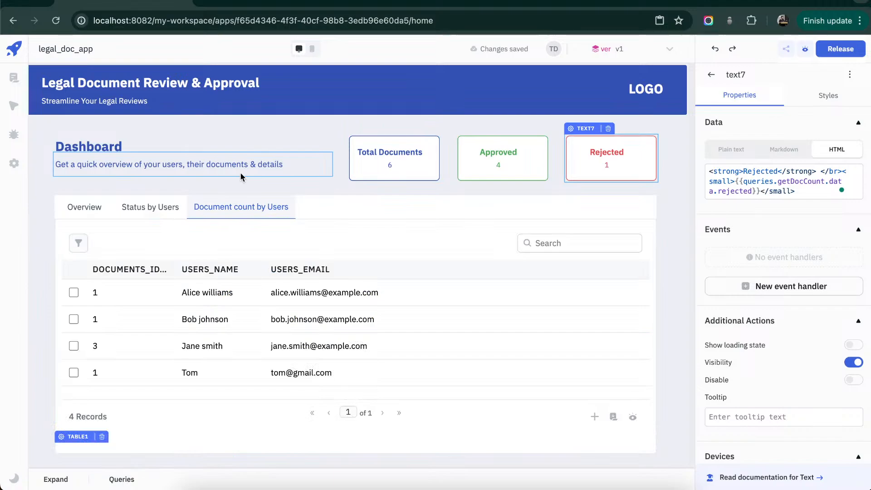
- Review the Dashboard's Status by Users and Overview tables and the app's list of pages
{"action": "left_click", "coordinate": [169, 209]}
{"action": "left_click", "coordinate": [82, 207]}
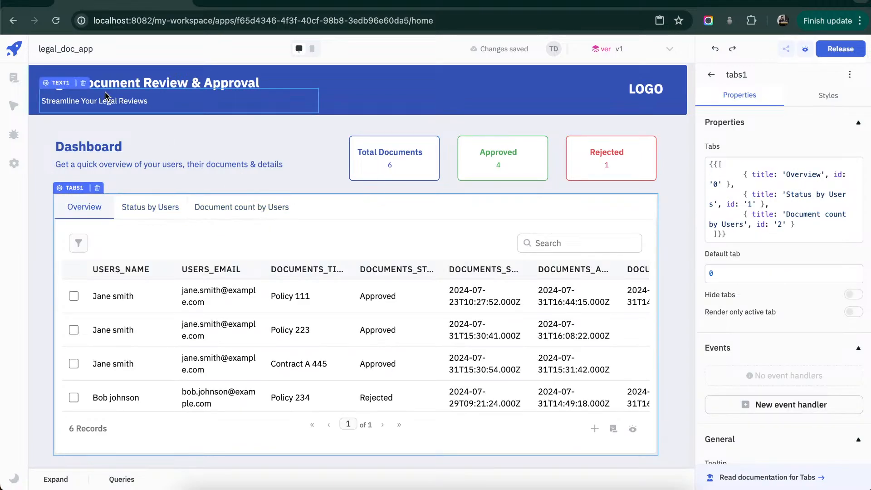
{"action": "left_click", "coordinate": [12, 85]}
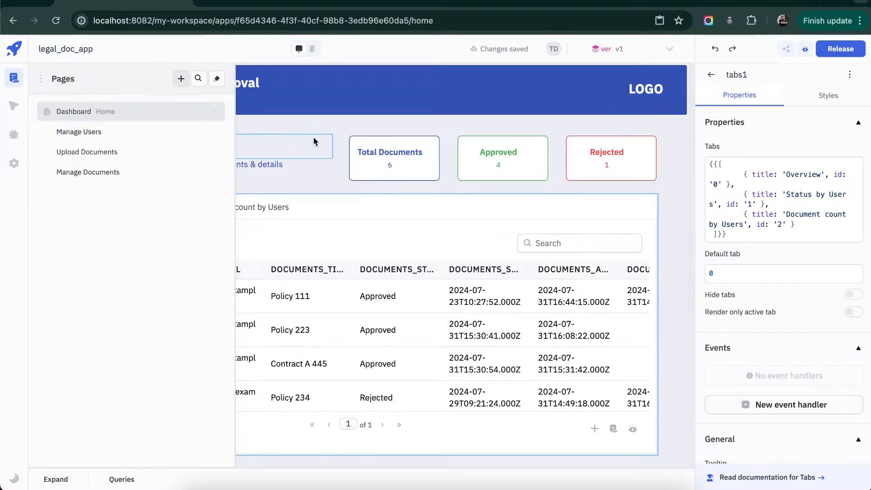
{"action": "left_click", "coordinate": [329, 129]}
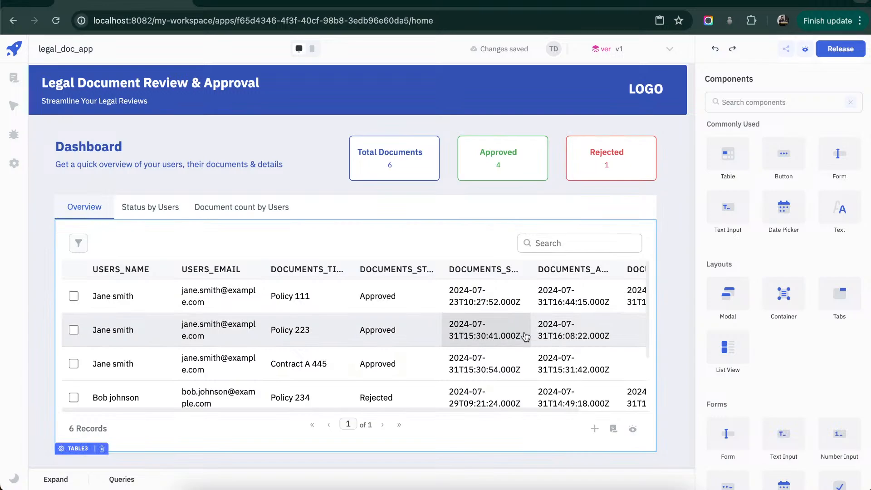
- Widen the documents_submitted_at column in the Overview table and look through the remaining rows and columns
{"action": "scroll", "coordinate": [521, 335], "scroll_direction": "right", "scroll_amount": 3}
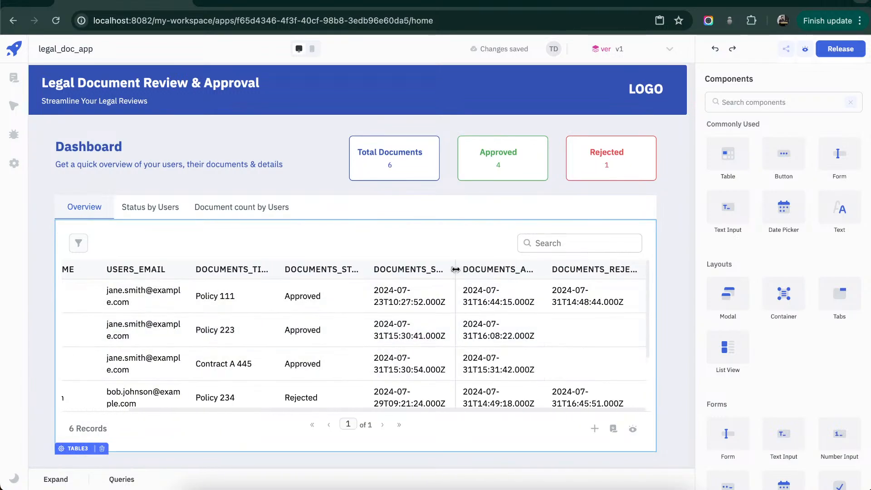
{"action": "left_click_drag", "start_coordinate": [456, 269], "coordinate": [537, 269]}
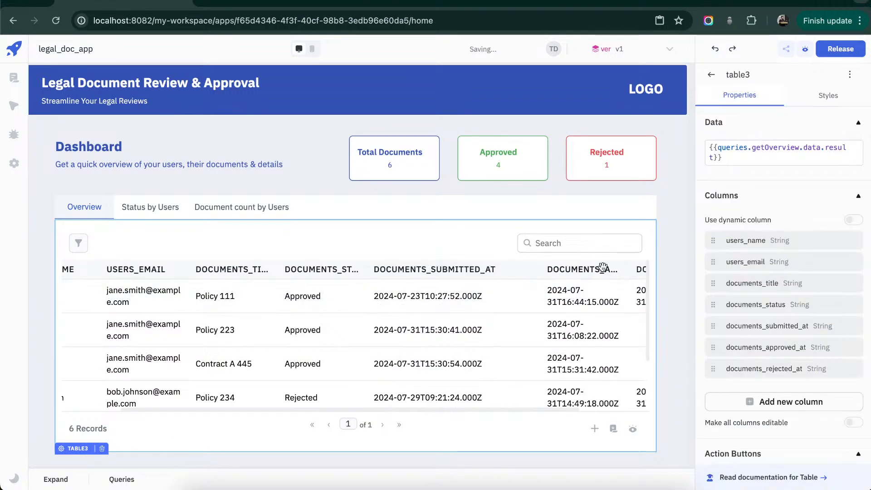
{"action": "scroll", "coordinate": [602, 270], "scroll_direction": "down", "scroll_amount": 2}
{"action": "scroll", "coordinate": [602, 267], "scroll_direction": "right", "scroll_amount": 3}
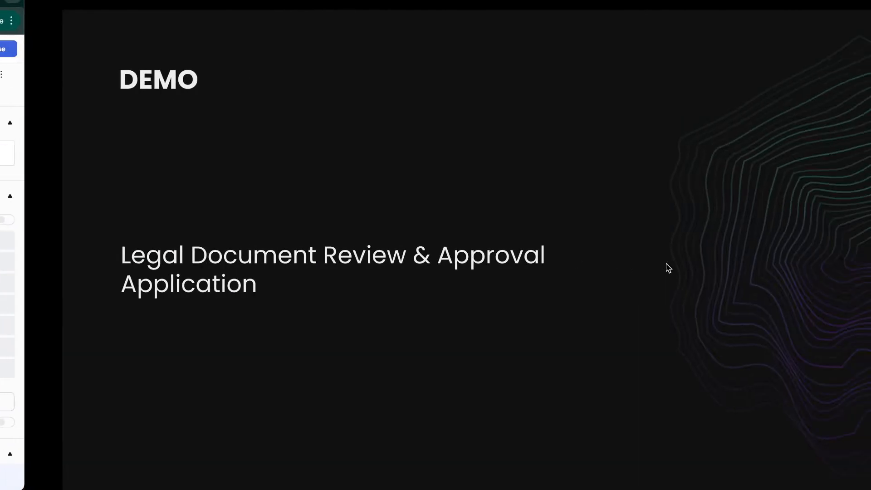
{"action": "key", "text": "Right"}
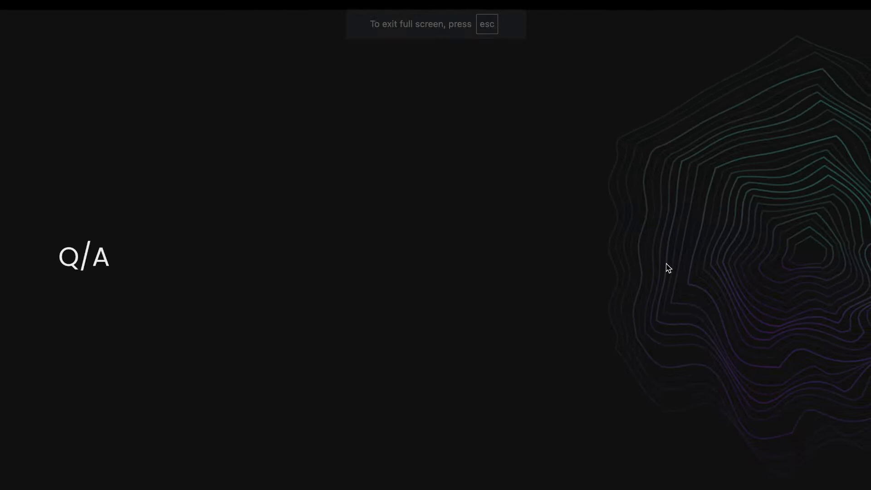